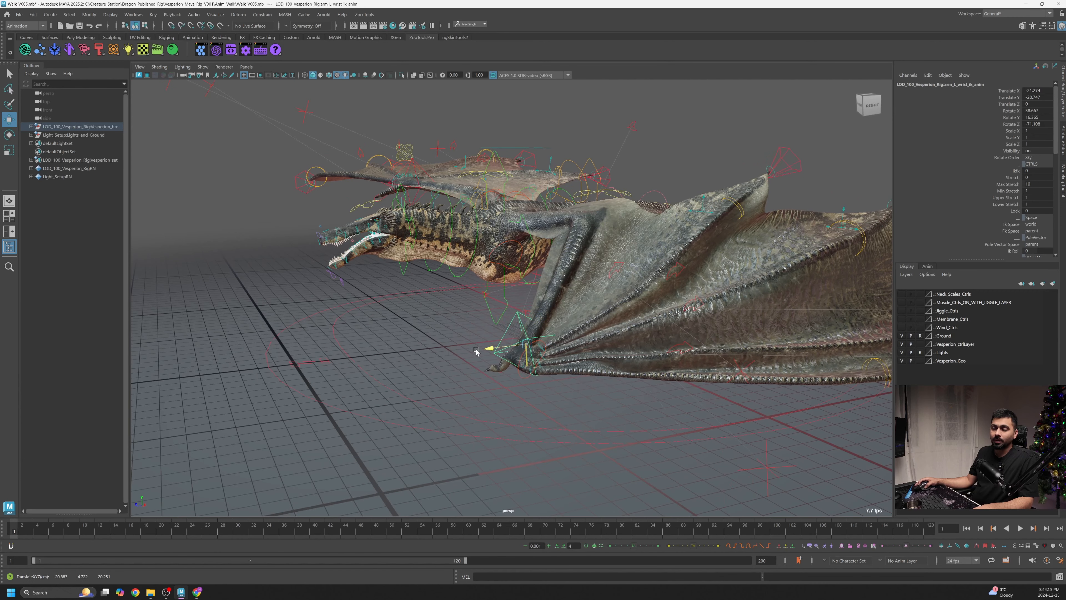
- Set the playback range end frame to 60
drag(498, 349, 422, 371)
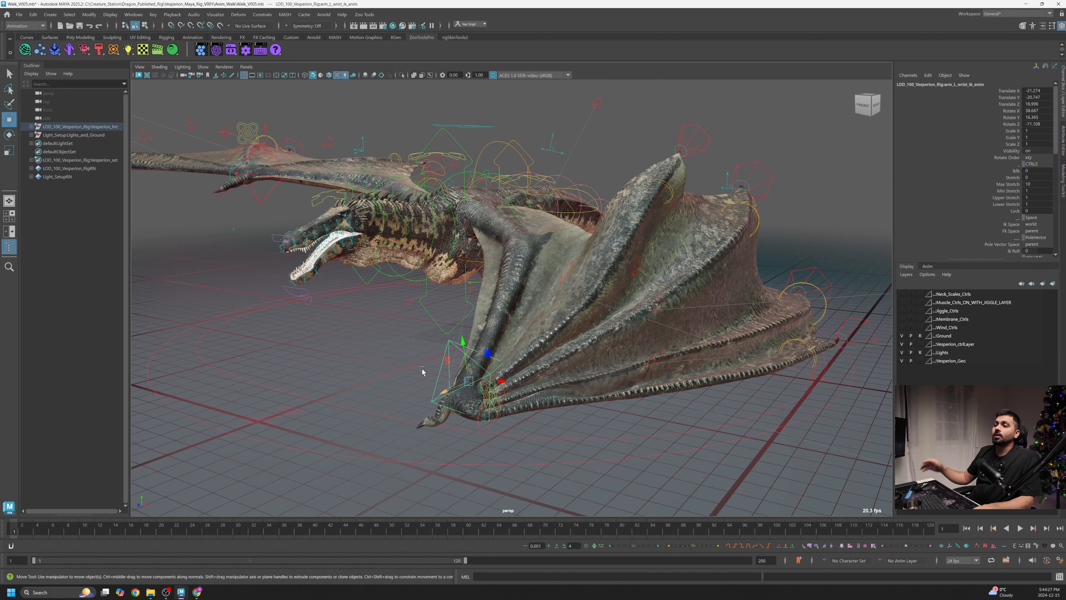
alt+drag(401, 335, 294, 436)
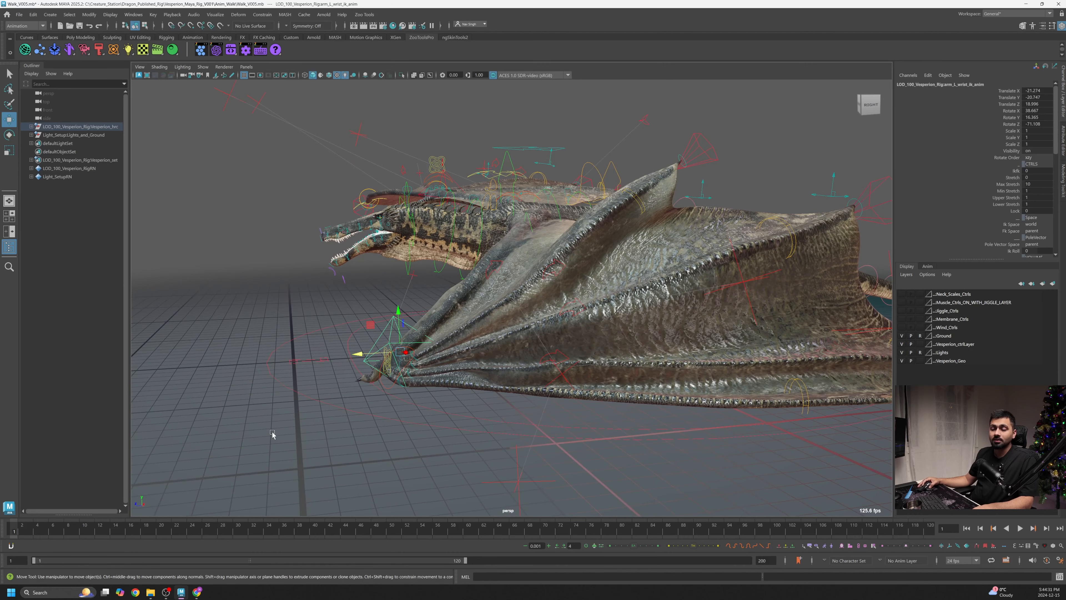
alt+drag(562, 391, 520, 366)
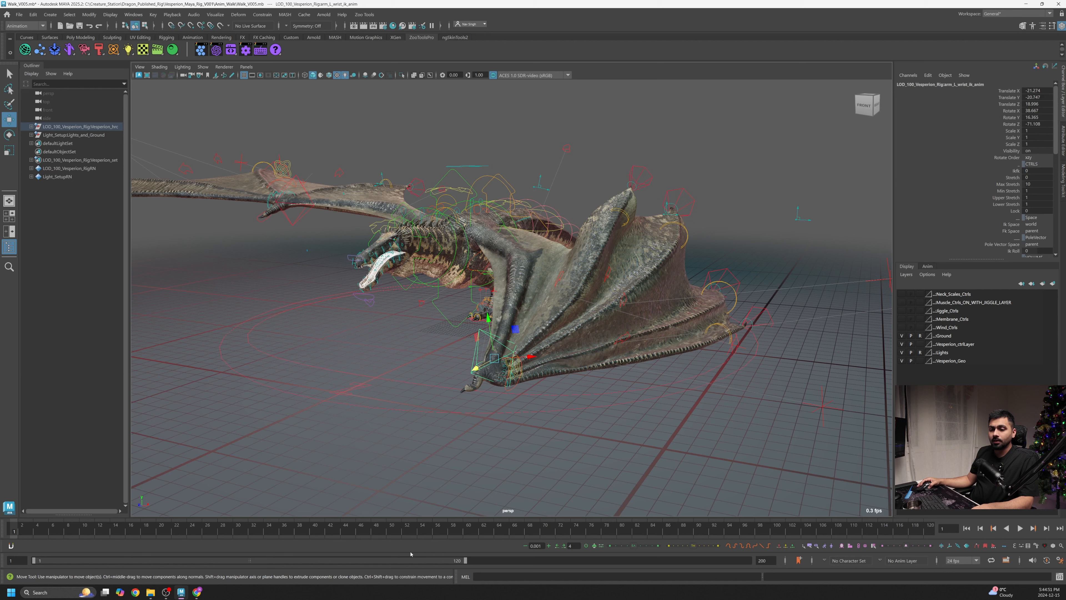
key(Return)
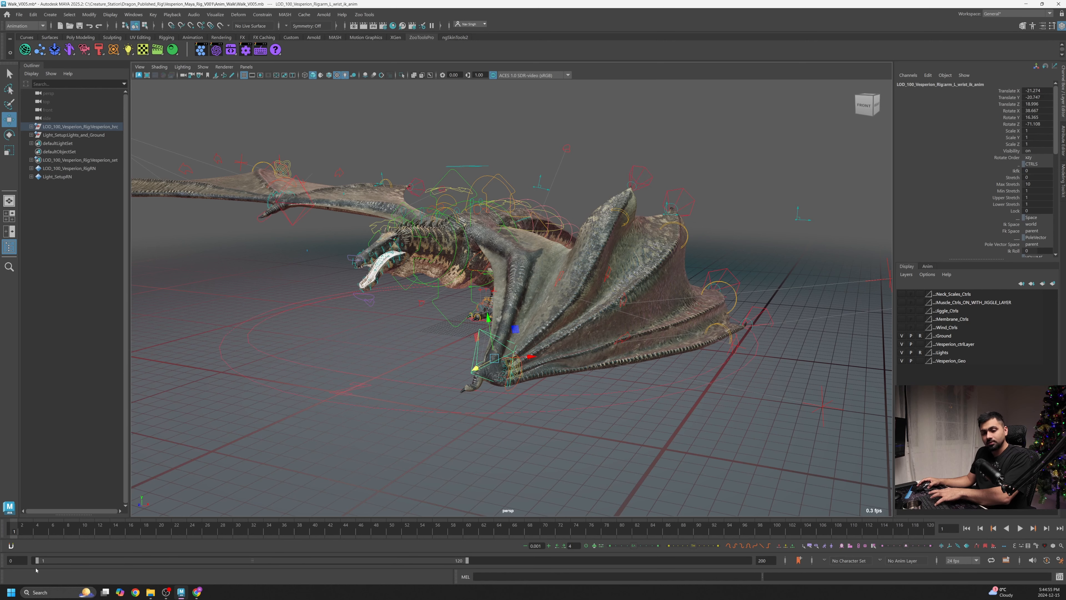
drag(39, 560, 32, 559)
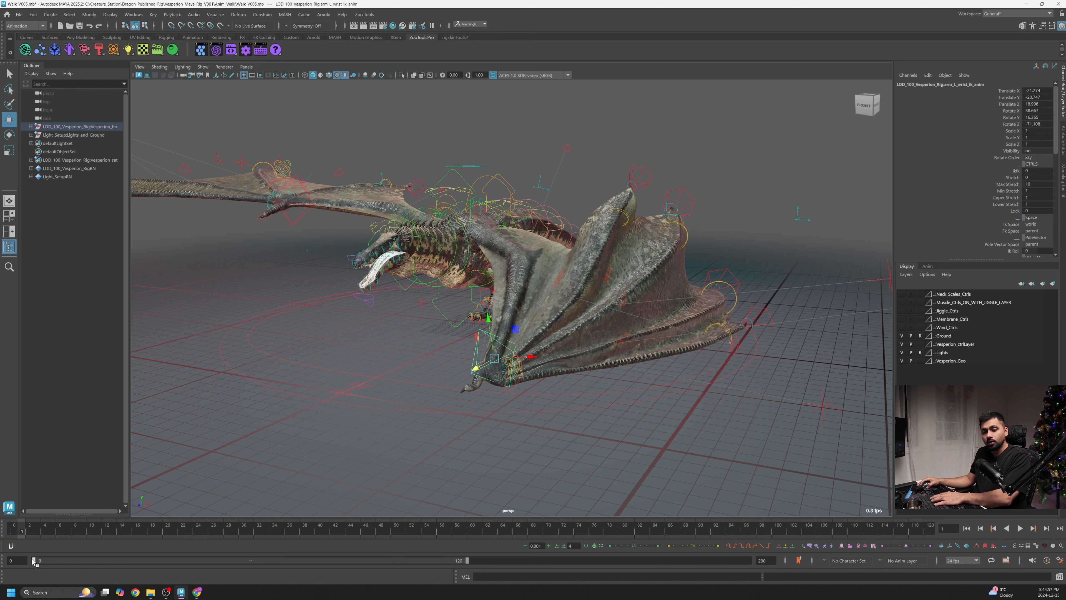
text(6)
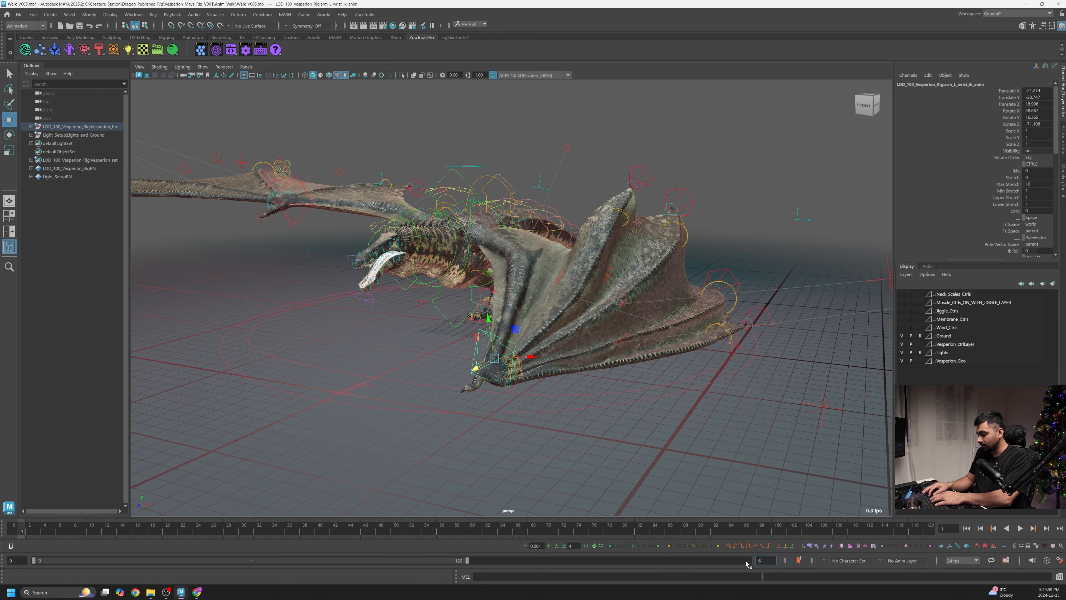
text(0)
key(Return)
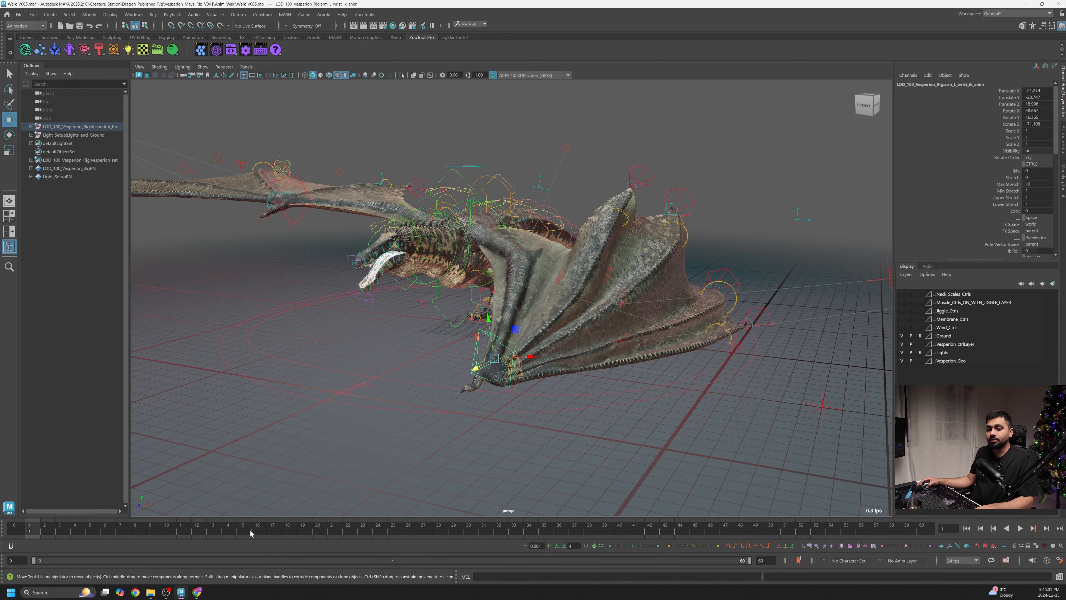
- Play back and scrub through the animation to review the wing motion
drag(250, 534, 14, 532)
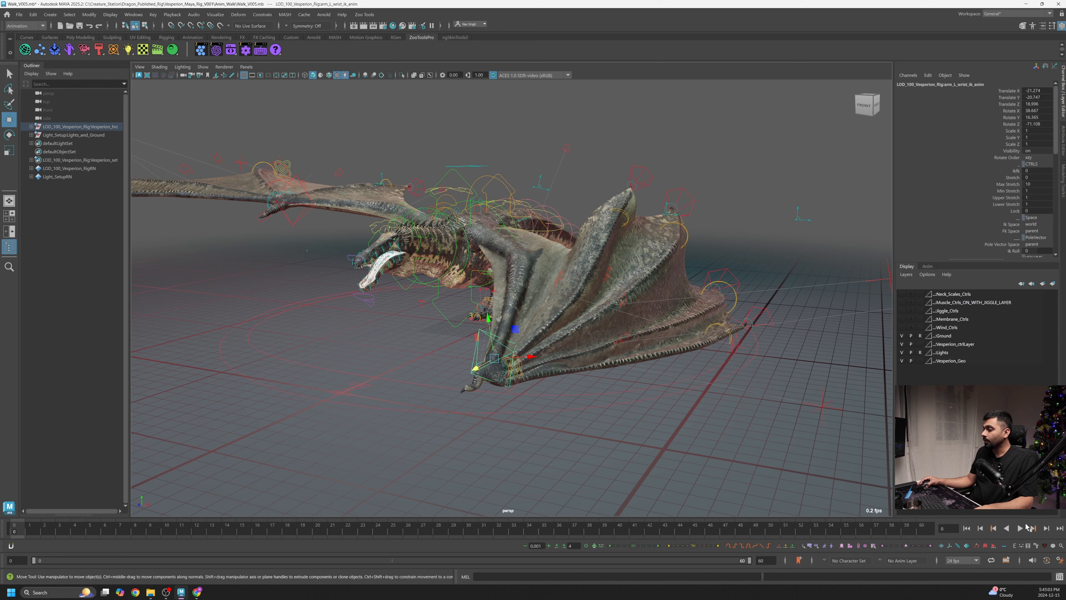
click(1021, 529)
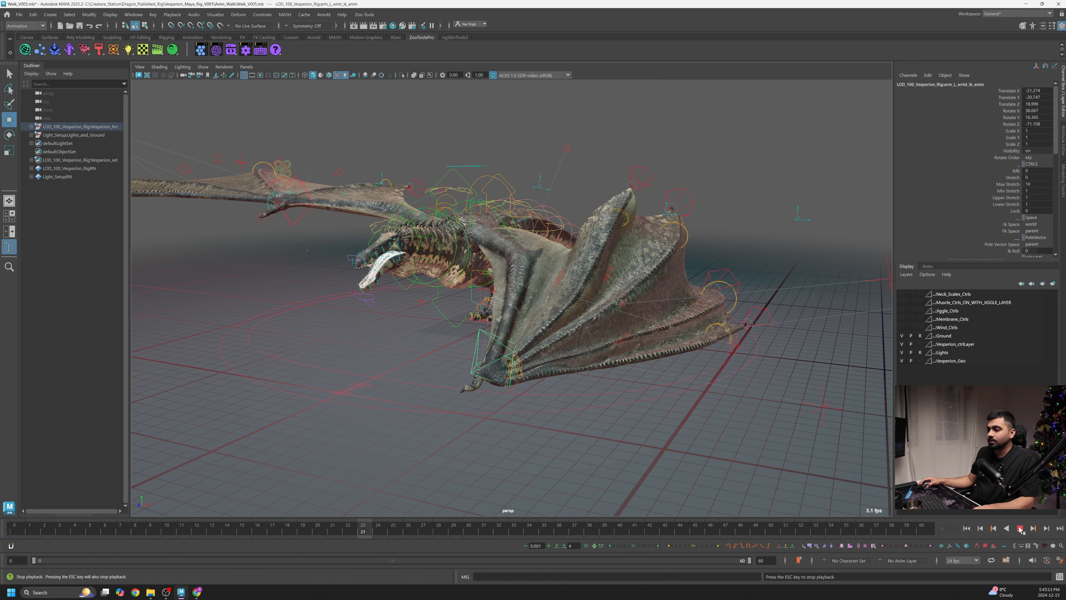
click(1021, 529)
click(407, 529)
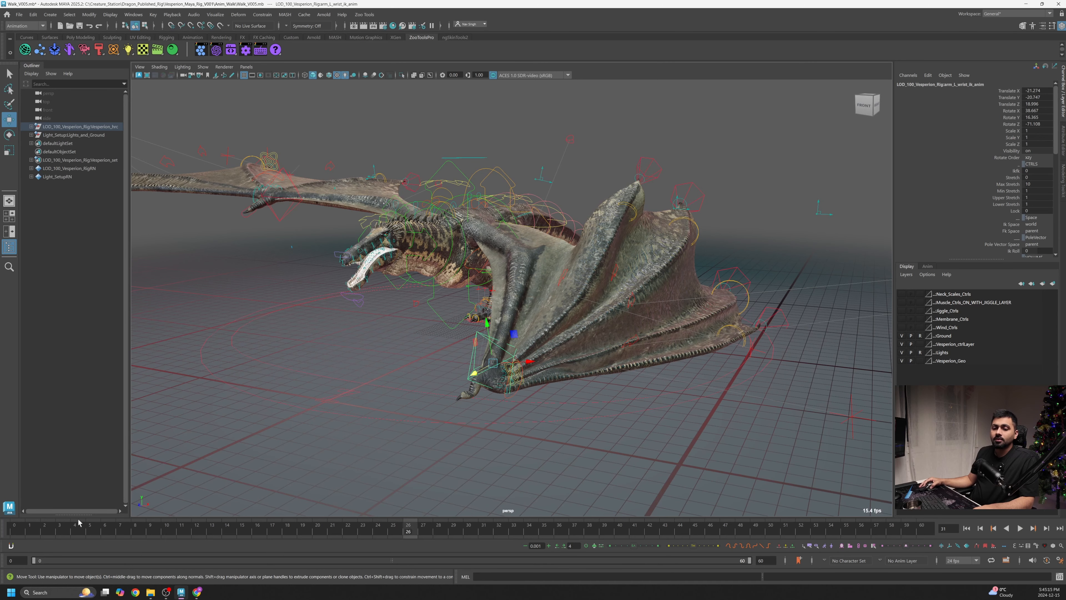
key(alt+shift+v)
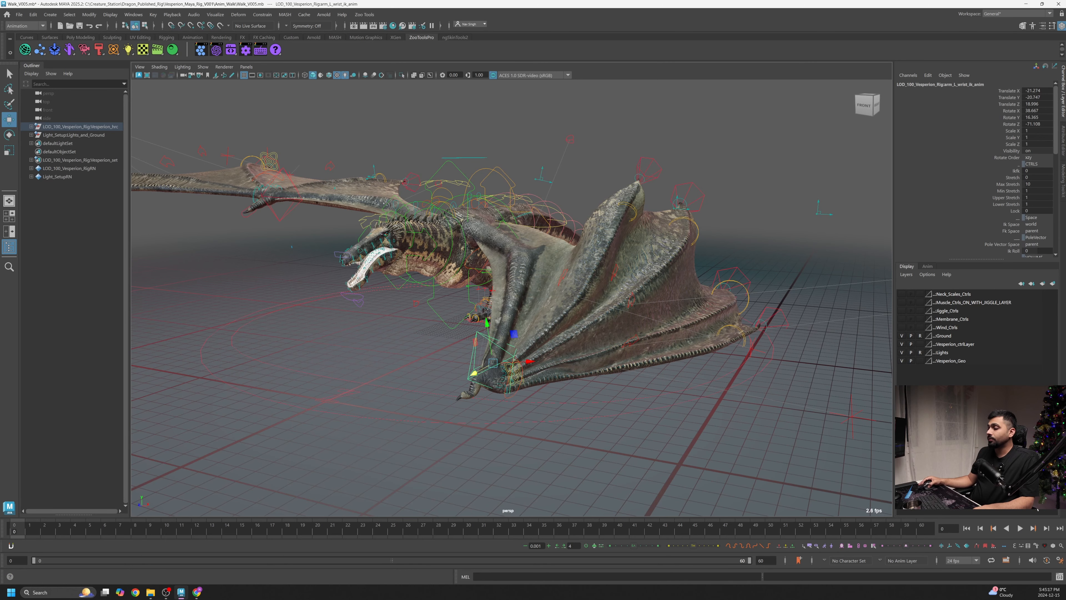
click(1020, 529)
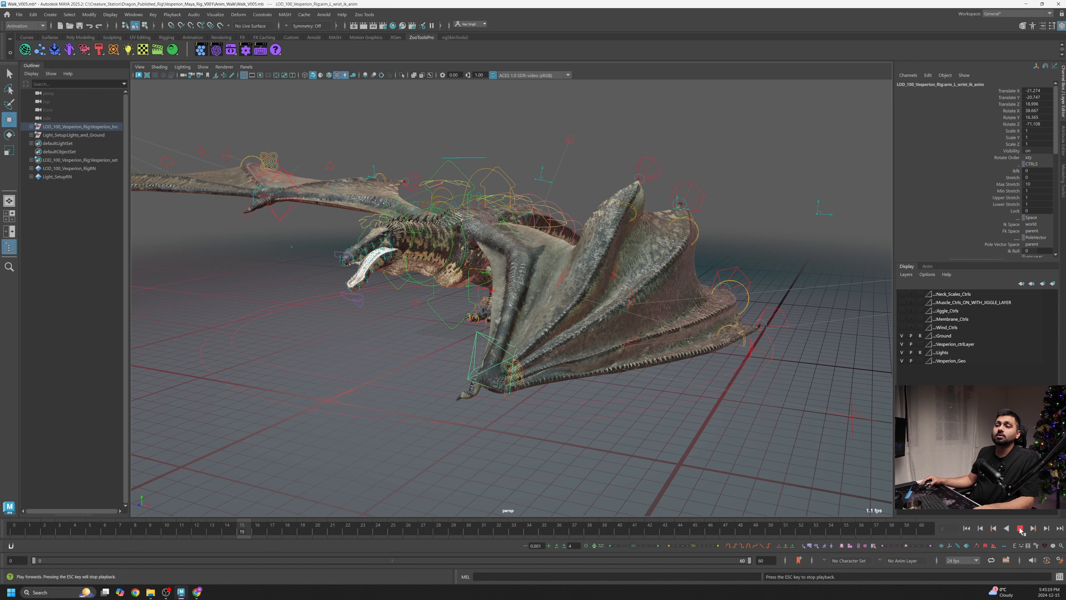
click(1020, 529)
drag(261, 533, 5, 537)
- Try rotating the first wing finger's middle joint control to fold the wing
alt+drag(483, 298, 444, 210)
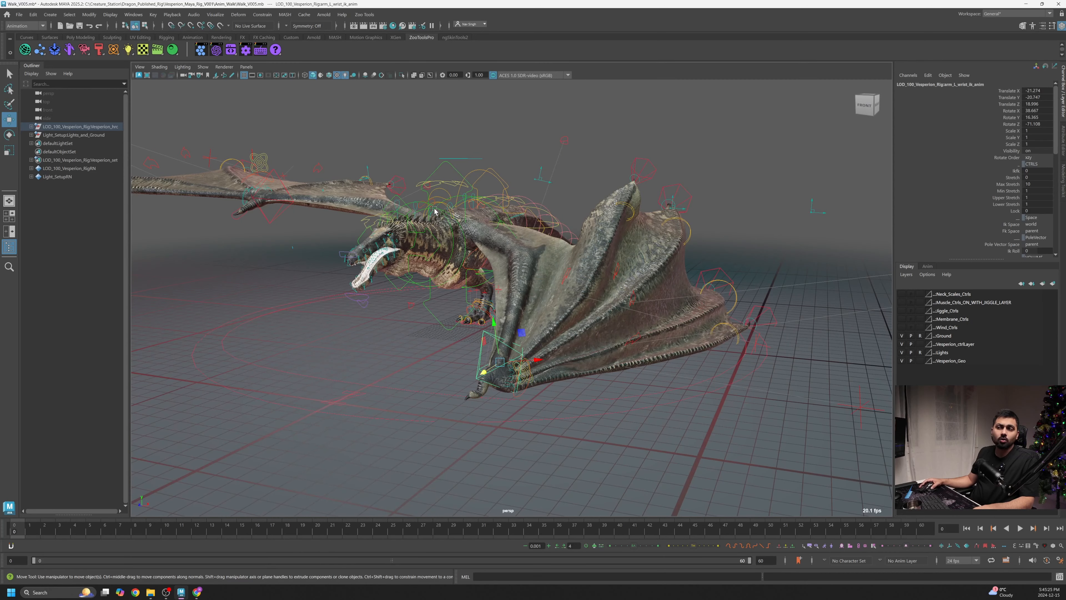
alt+drag(470, 248, 490, 271)
click(457, 250)
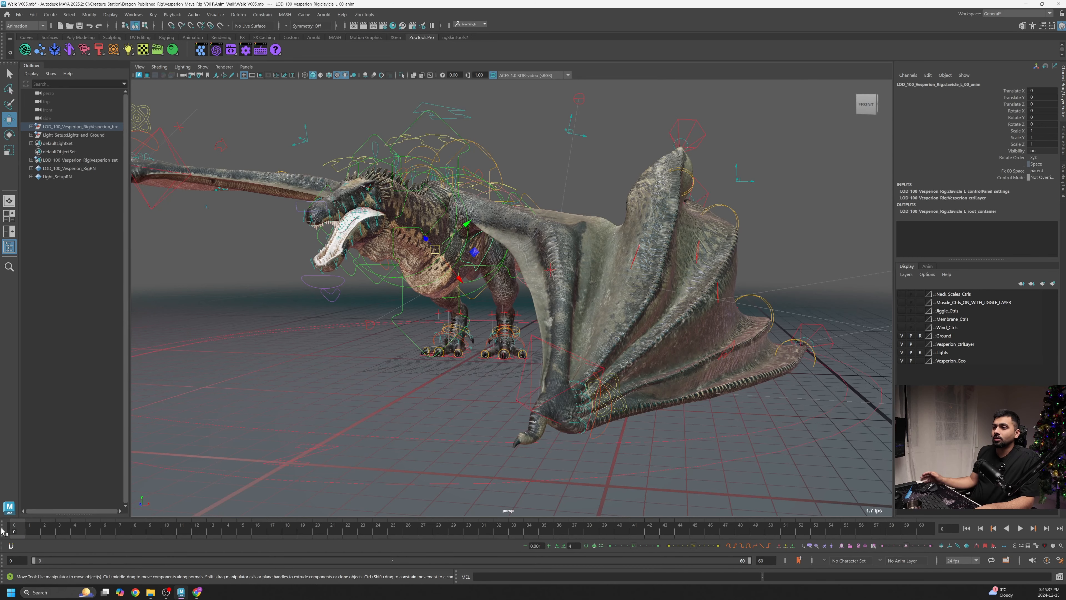
alt+drag(670, 265, 556, 357)
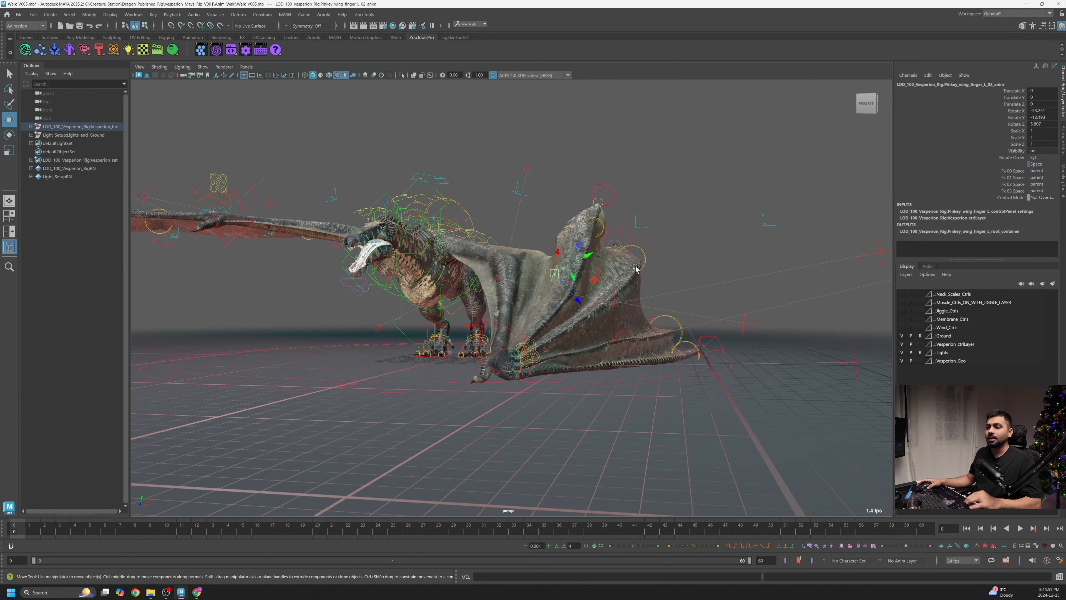
alt+drag(583, 252, 546, 263)
key(e)
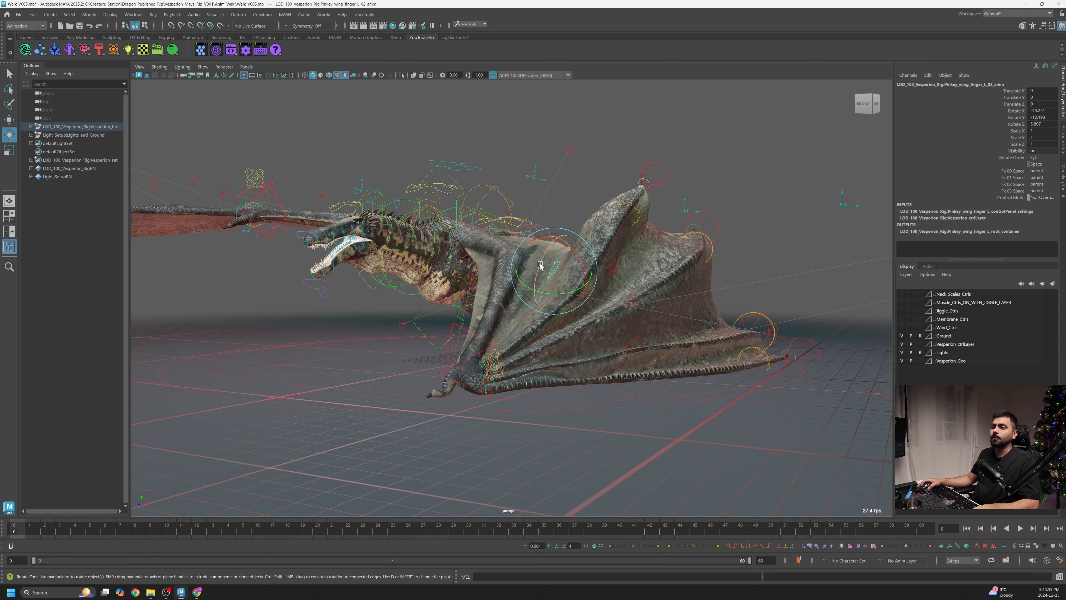
click(541, 266)
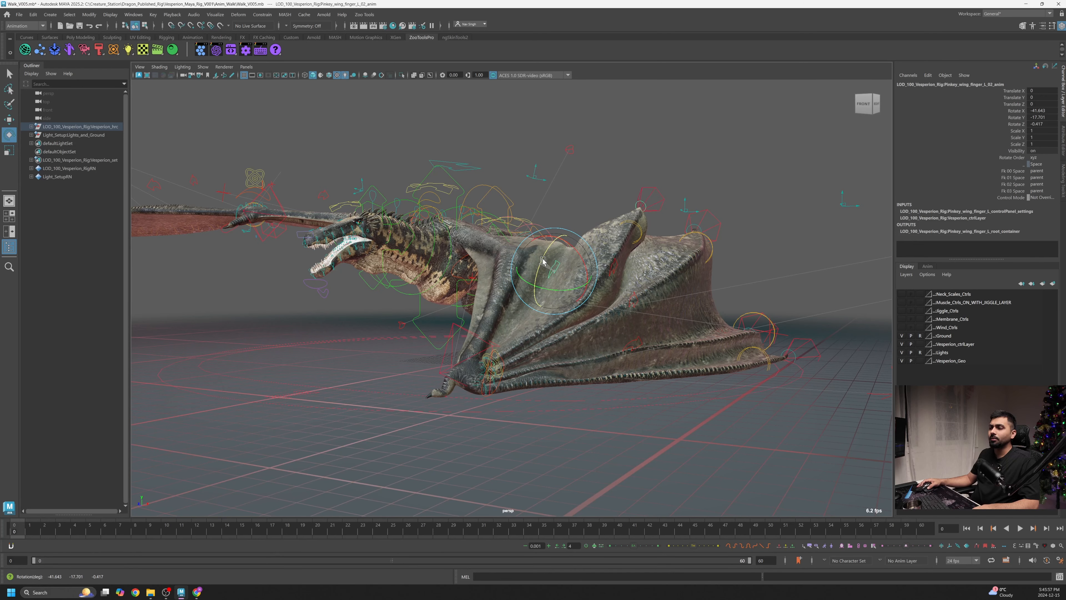
alt+drag(543, 261, 596, 341)
drag(595, 283, 595, 287)
alt+drag(595, 368, 542, 360)
alt+drag(491, 400, 382, 417)
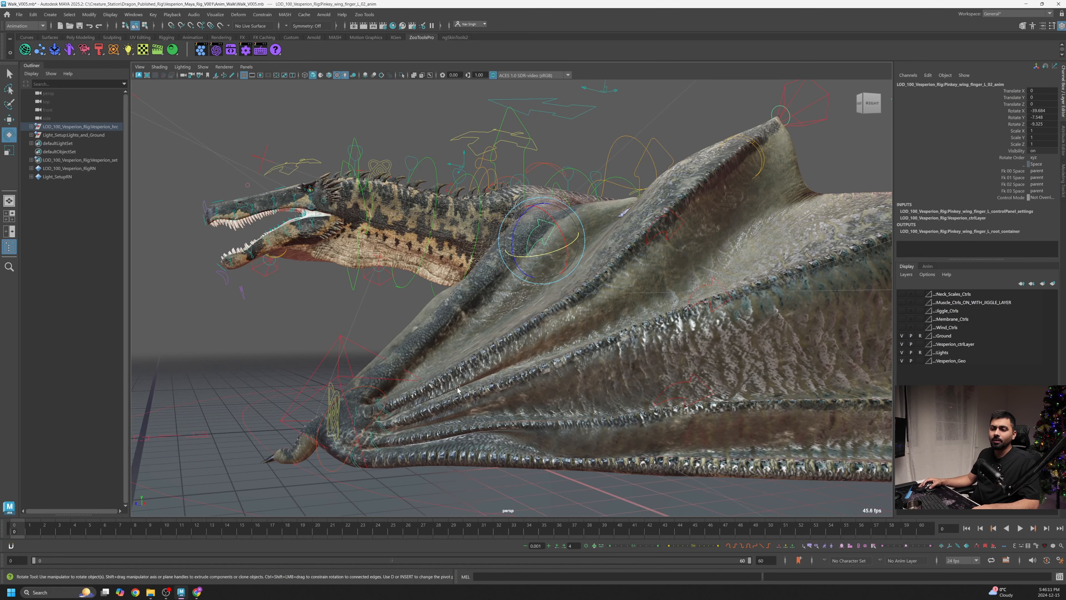
key(ctrl+z)
- Try rotating the first wing finger's base control near the wrist
alt+drag(441, 390, 527, 441)
alt+right_drag(527, 441, 499, 446)
alt+middle_drag(500, 446, 544, 424)
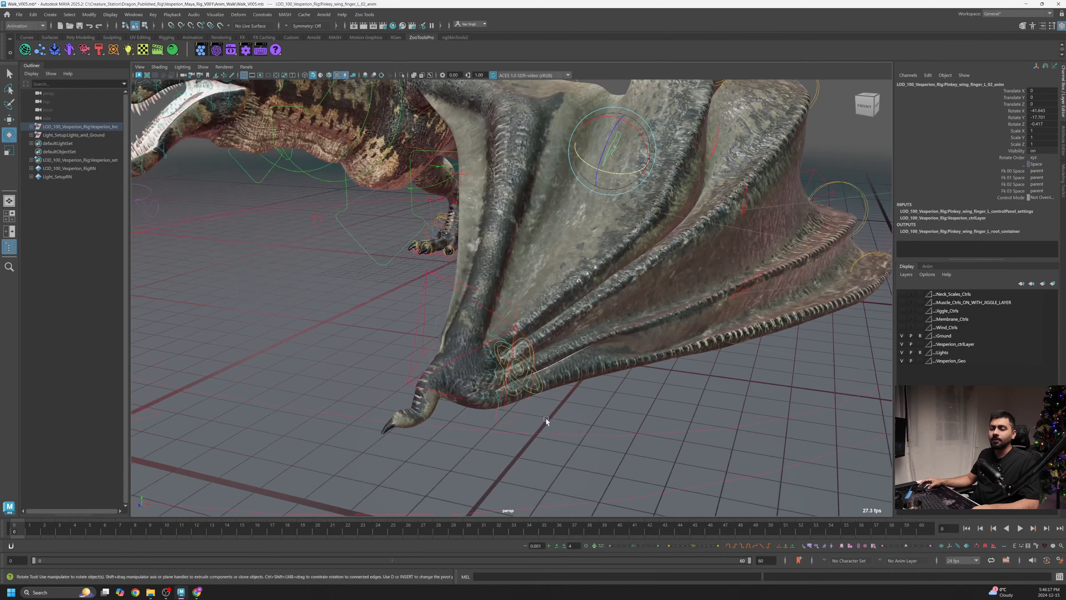
alt+drag(545, 423, 464, 414)
click(432, 346)
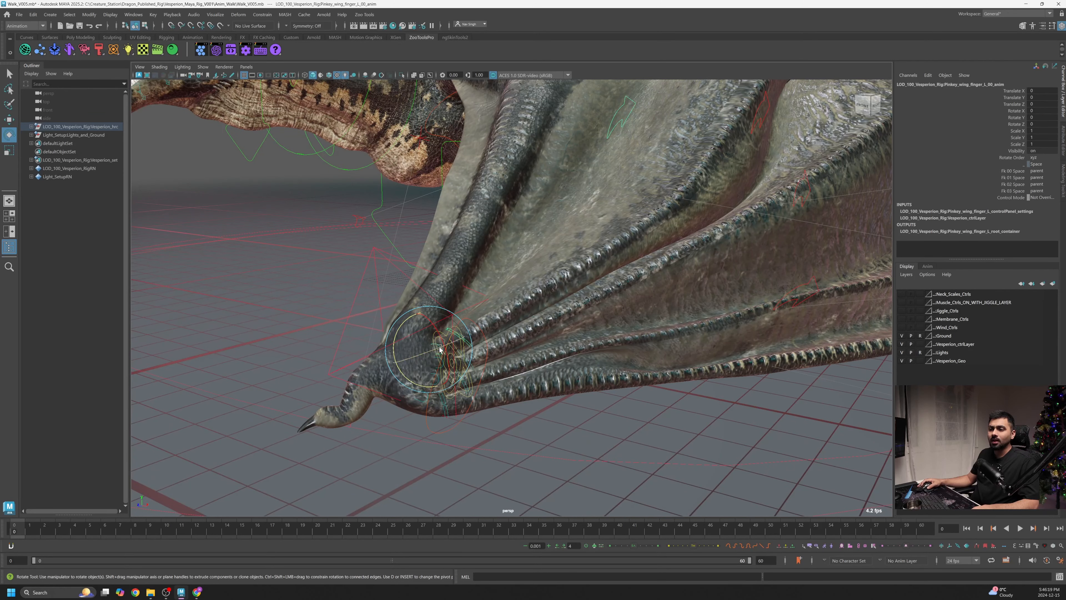
alt+drag(433, 347, 433, 400)
key(ctrl+z)
- Adjust the Spread In attribute of the wing start control
alt+right_drag(433, 400, 407, 397)
alt+drag(407, 398, 402, 381)
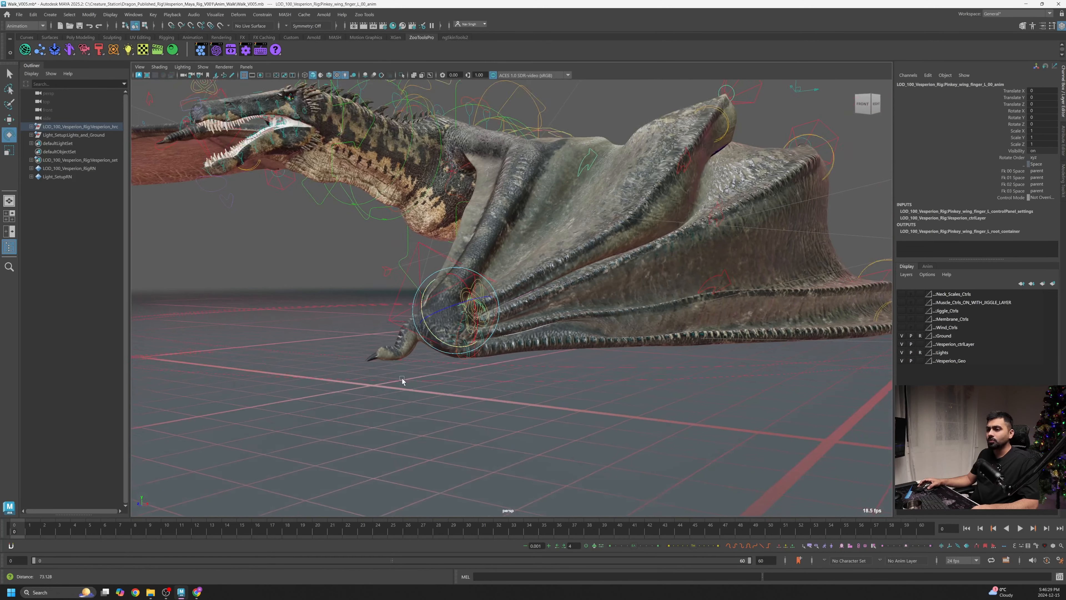
alt+drag(421, 279, 493, 323)
alt+right_drag(493, 323, 628, 342)
click(527, 302)
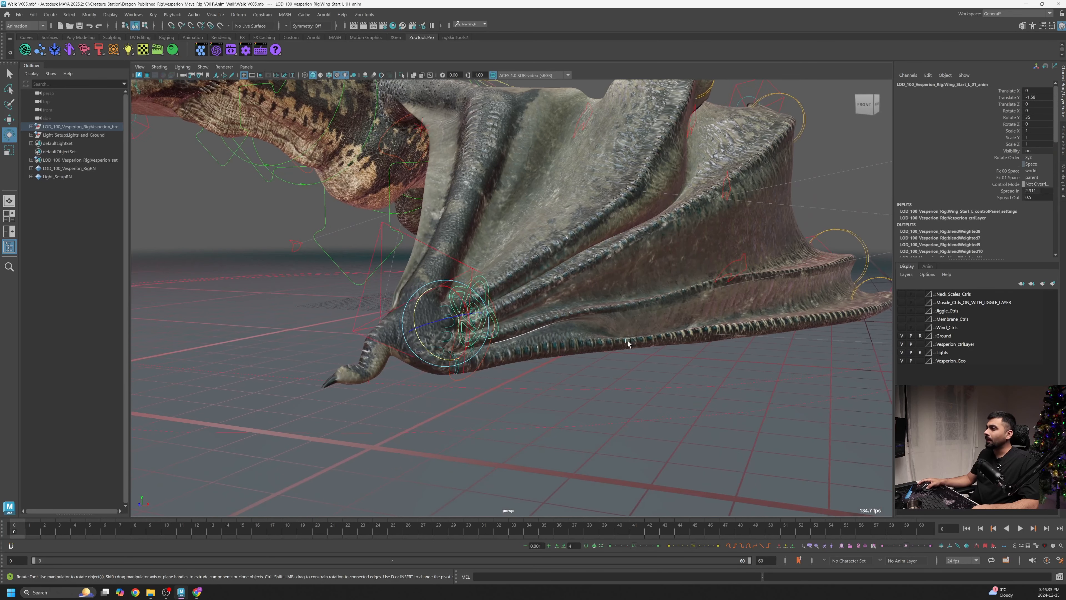
click(1012, 191)
middle_drag(703, 328, 632, 339)
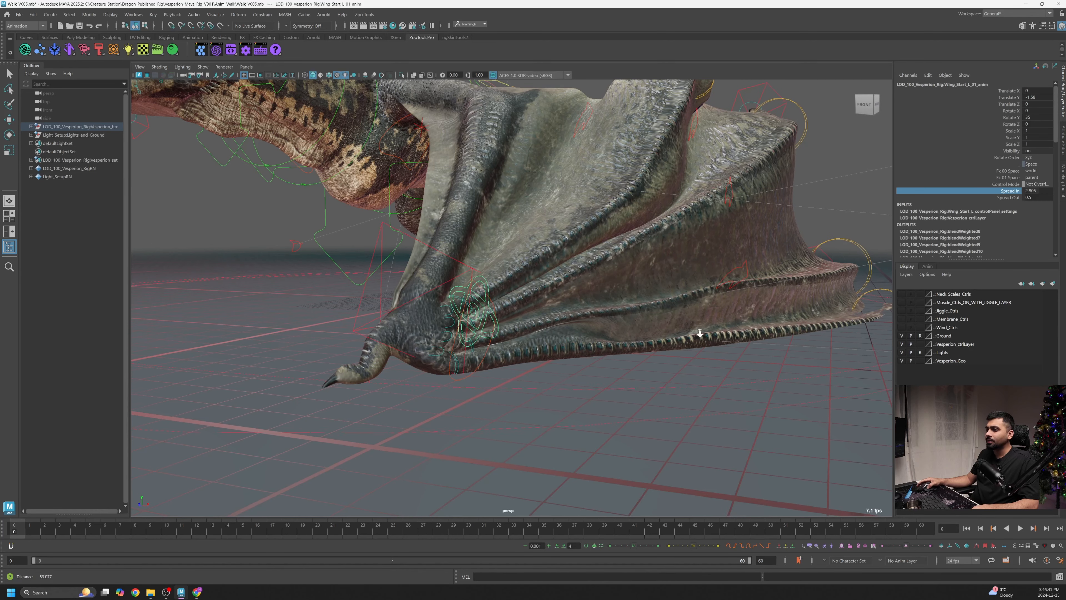
alt+drag(632, 340, 533, 333)
- Try rotating the pointer wing finger's foot IK control
click(558, 295)
key(e)
scroll(429, 354, up, 3)
scroll(459, 345, up, 2)
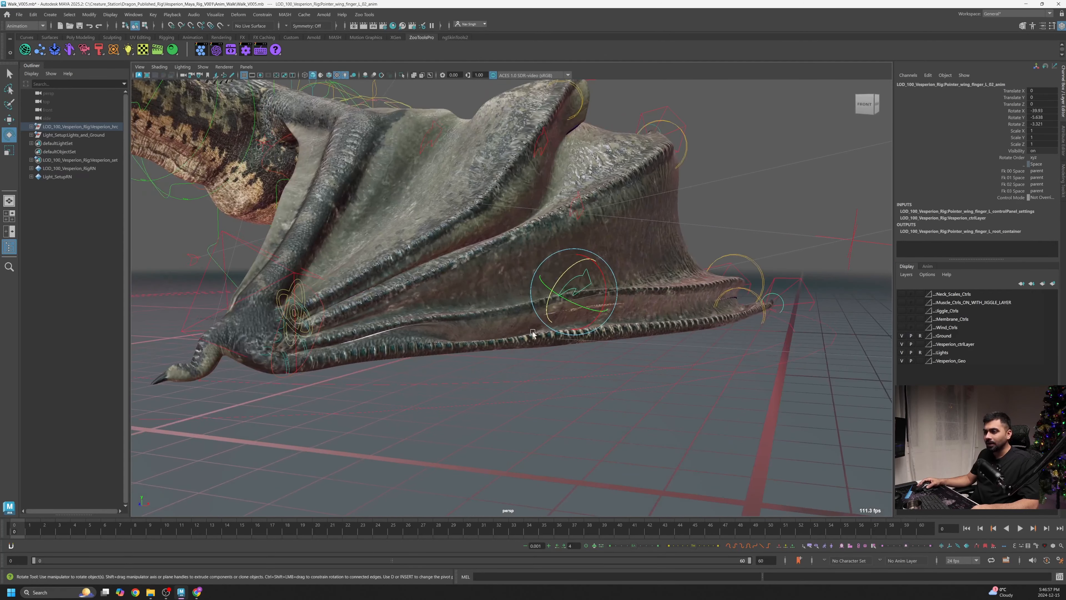
scroll(636, 326, up, 2)
alt+drag(637, 326, 654, 318)
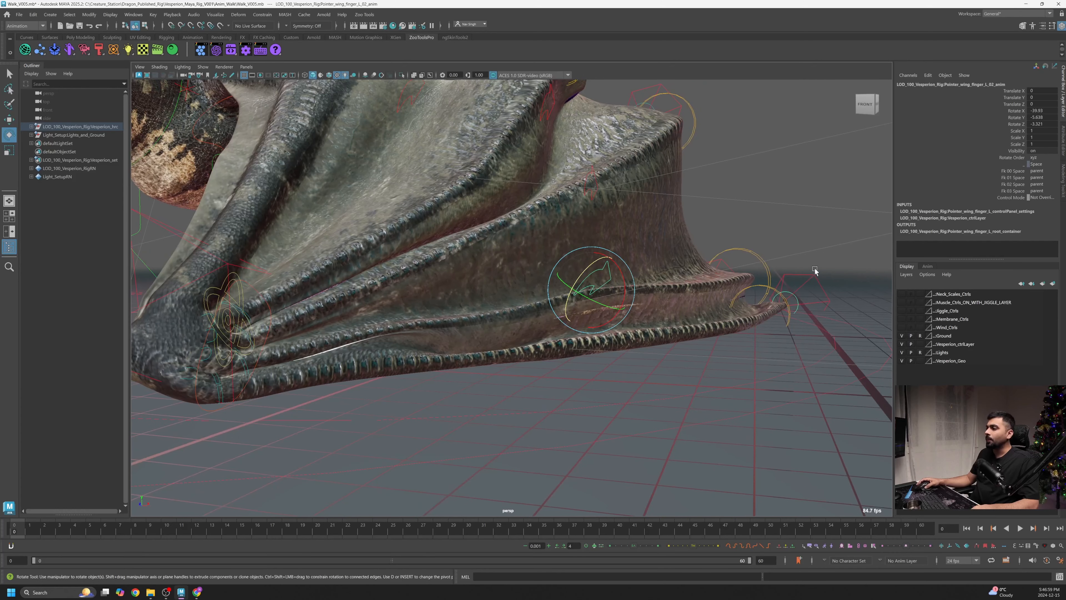
click(807, 280)
alt+drag(747, 310, 769, 308)
drag(729, 266, 689, 296)
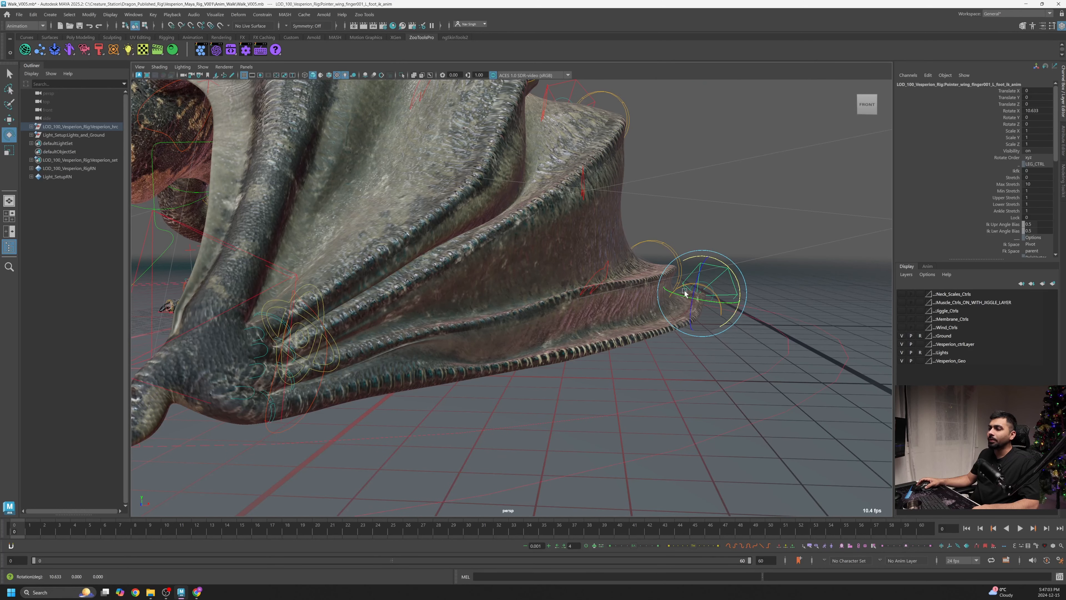
key(ctrl+z)
- Rotate the pointer wing finger's second joint control to fold the wingtip down
click(607, 270)
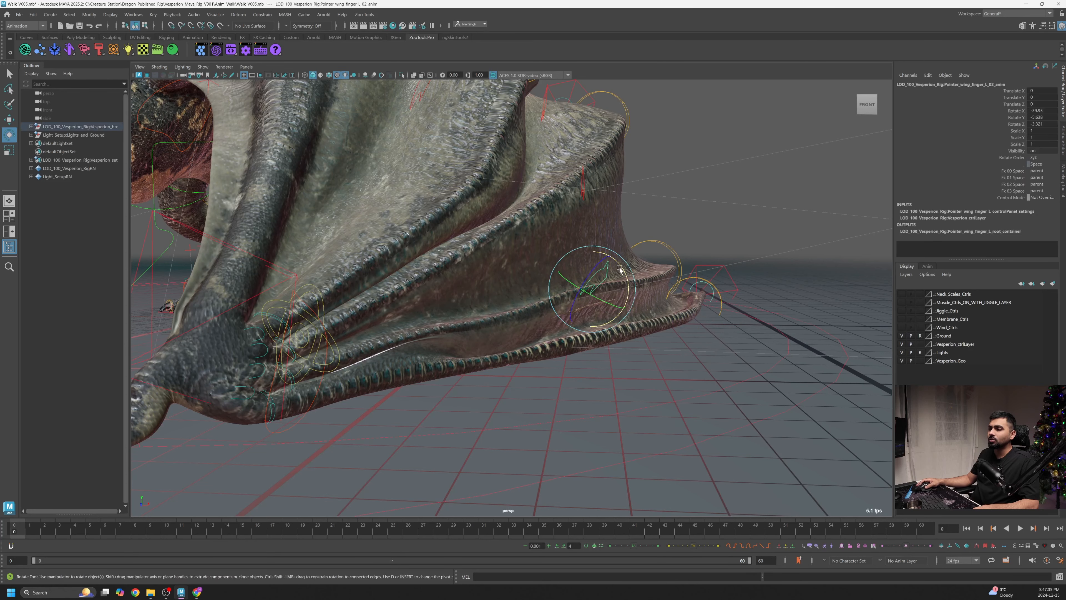
drag(627, 276, 550, 348)
alt+drag(460, 352, 341, 400)
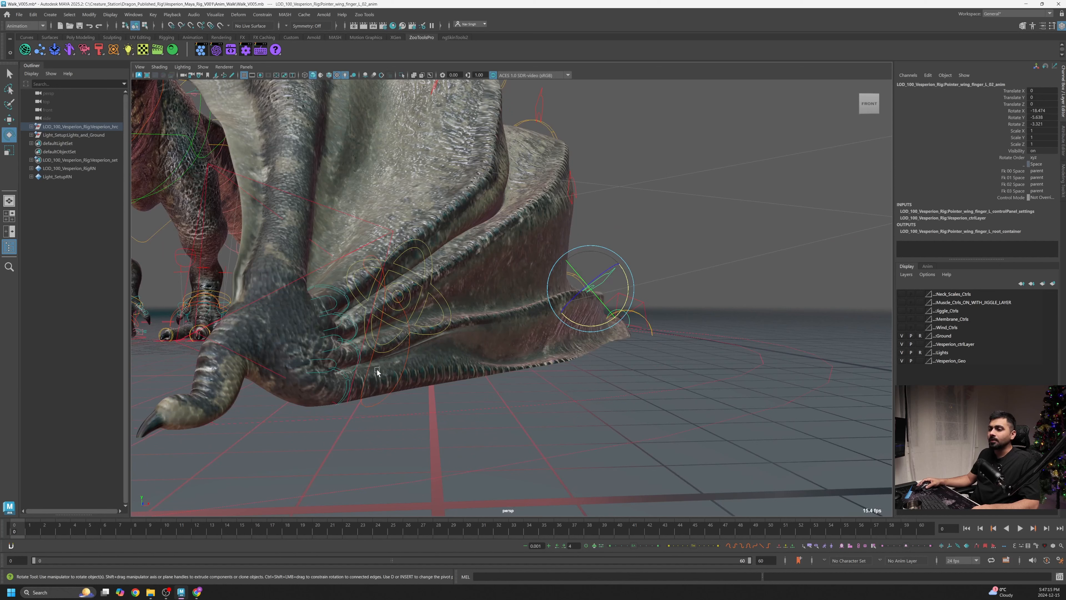
- Rotate the pointer wing finger's base control slightly to adjust the wing fold
click(334, 365)
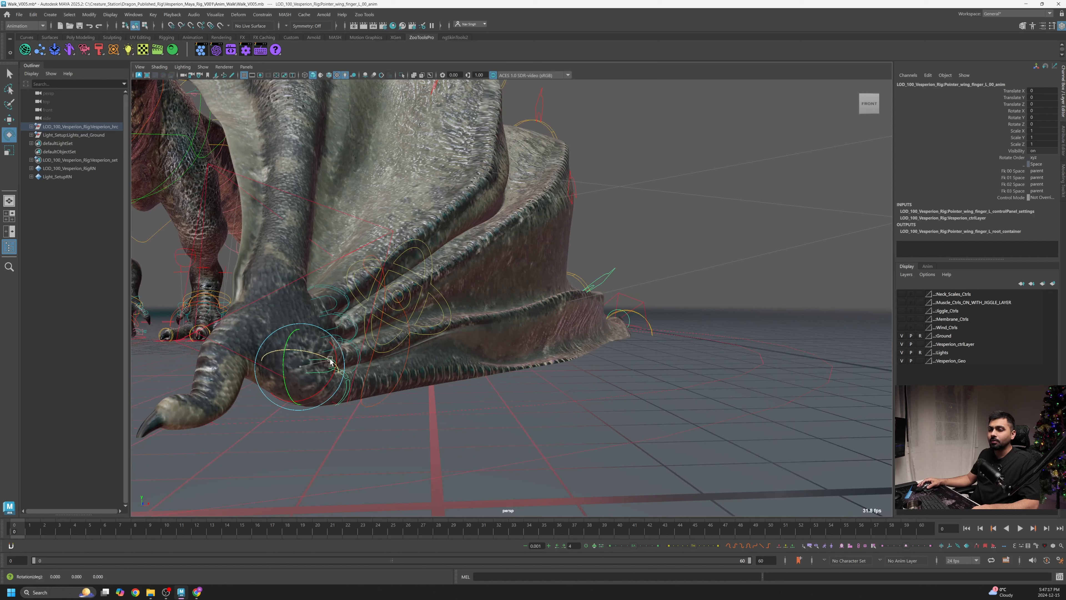
drag(332, 364, 328, 359)
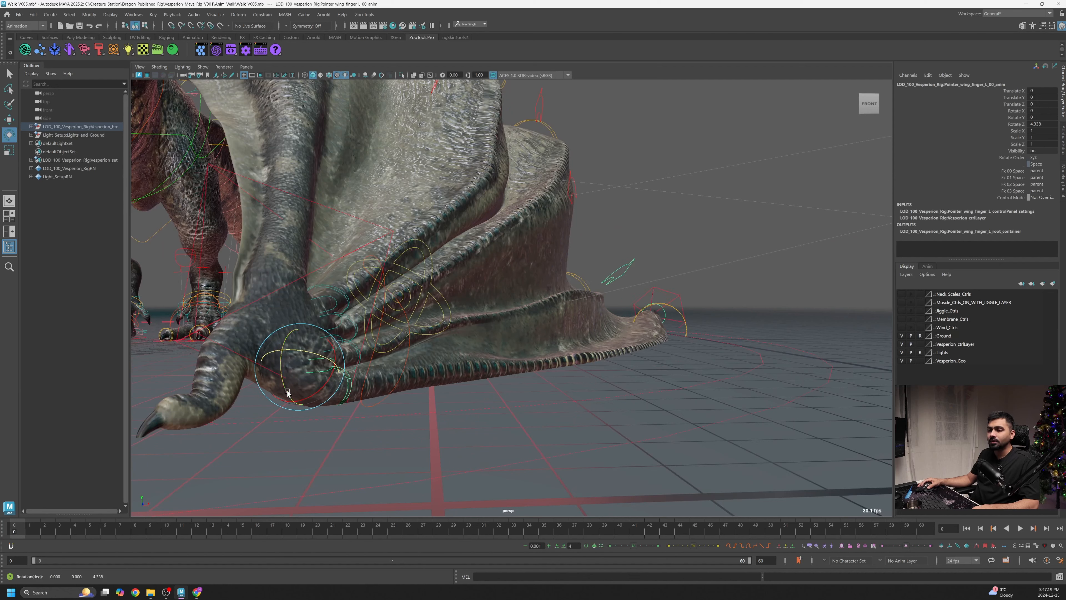
drag(287, 389, 284, 386)
- Orbit around the wing to inspect the folded pose from several angles
alt+drag(535, 383, 428, 378)
alt+right_drag(567, 370, 522, 360)
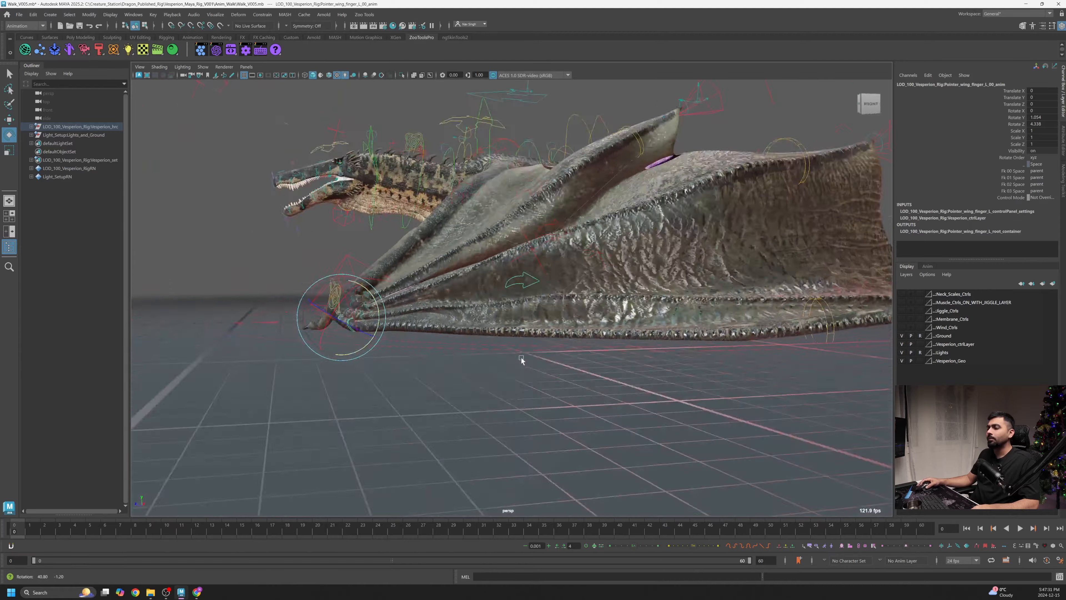
alt+drag(522, 359, 378, 369)
alt+right_drag(420, 365, 464, 359)
alt+drag(464, 359, 352, 364)
alt+right_drag(352, 363, 390, 357)
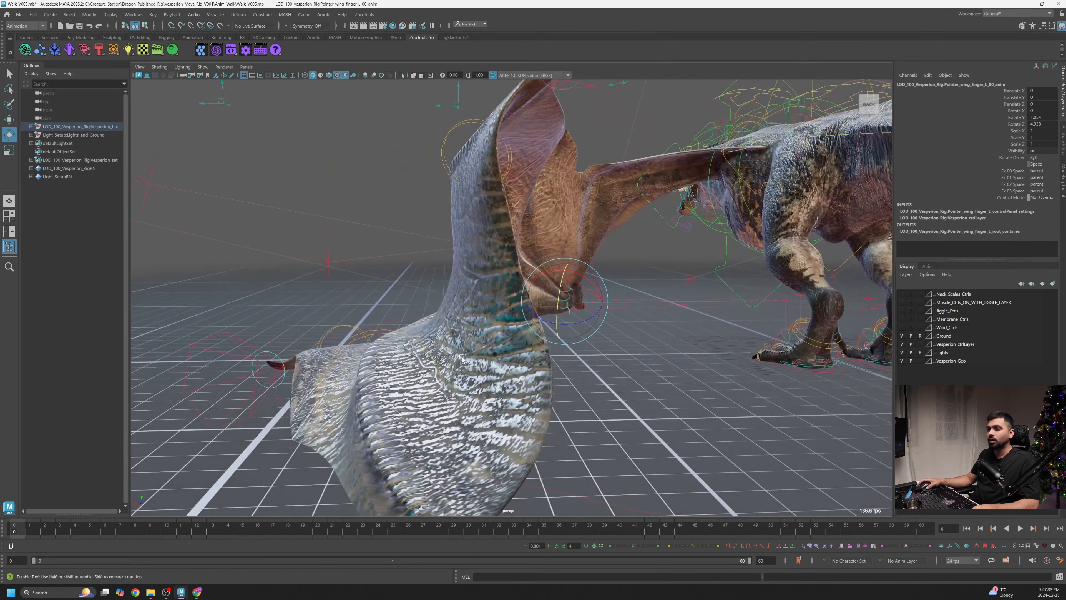
alt+drag(361, 353, 783, 308)
alt+drag(620, 329, 655, 319)
alt+right_drag(655, 320, 672, 295)
alt+drag(672, 294, 705, 231)
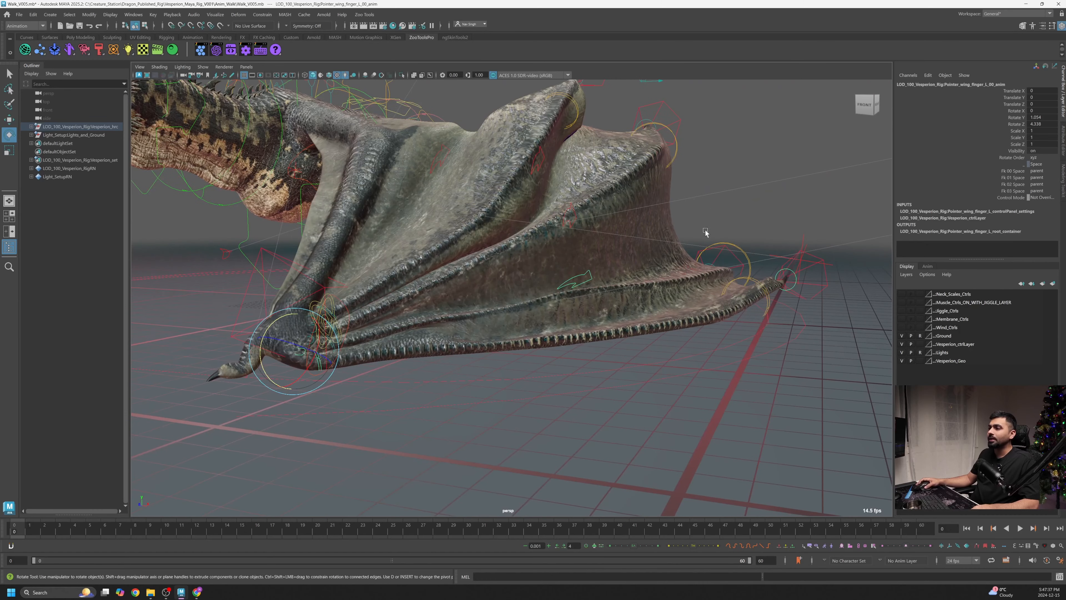
- Rotate the middle wing finger's base control slightly to adjust the wing fold
click(638, 277)
alt+drag(638, 277, 391, 357)
click(334, 349)
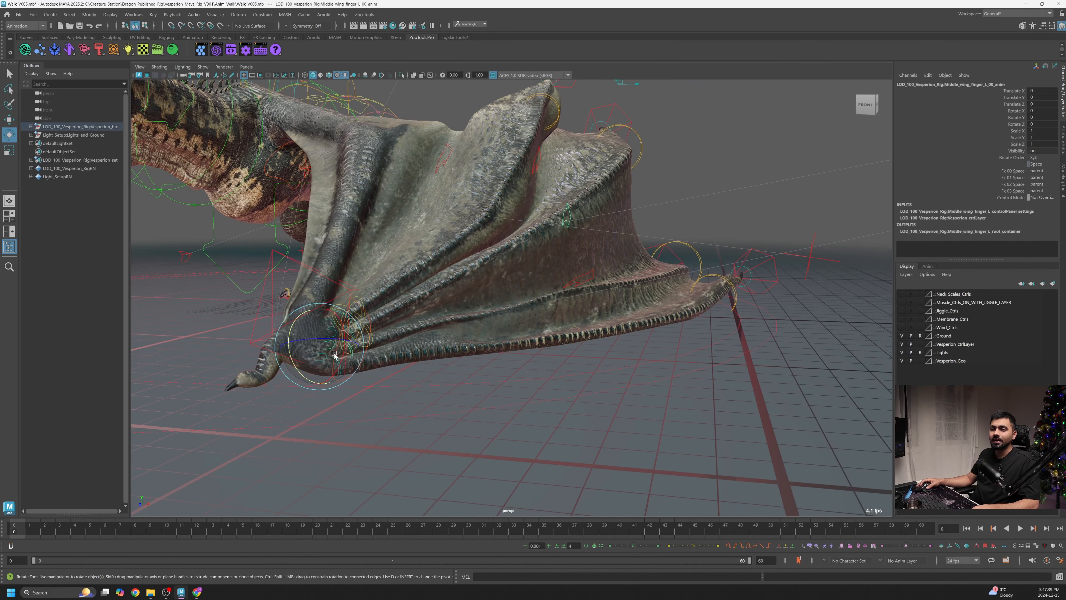
alt+drag(334, 349, 440, 320)
scroll(428, 384, up, 5)
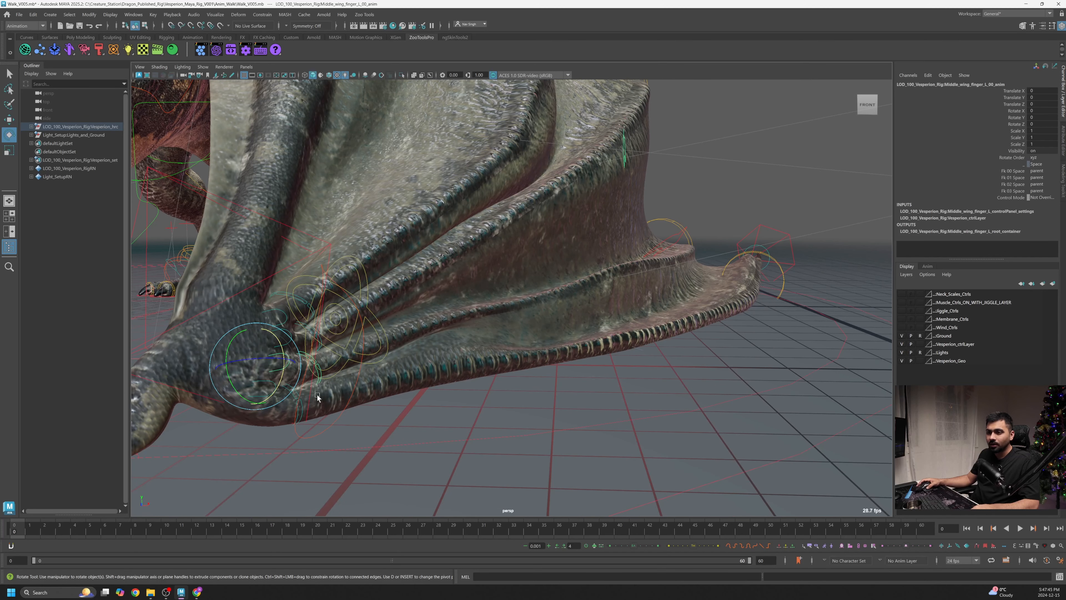
drag(280, 384, 285, 381)
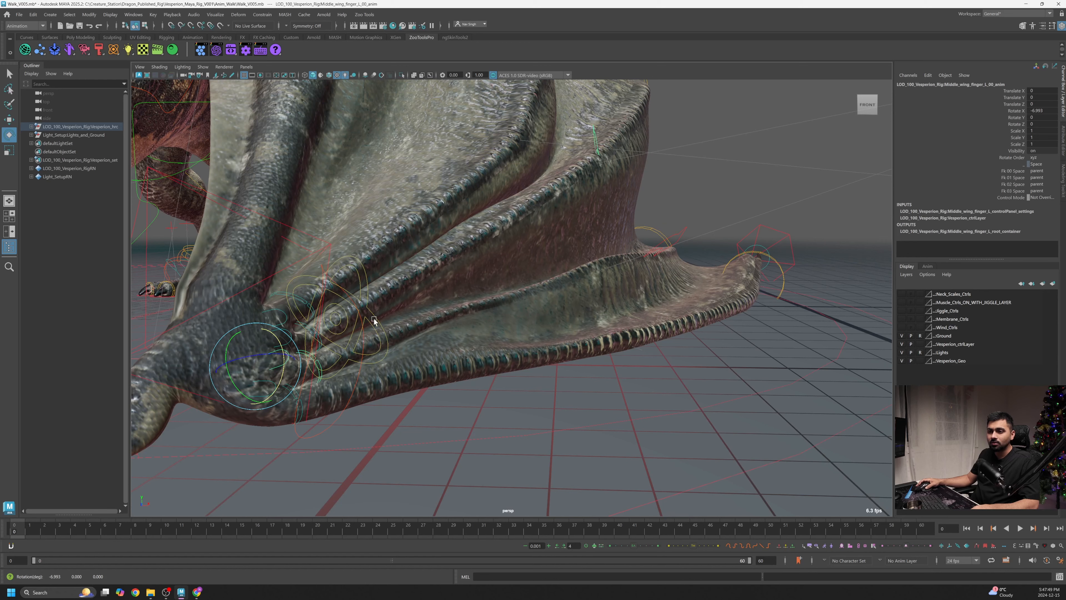
alt+right_drag(392, 334, 444, 337)
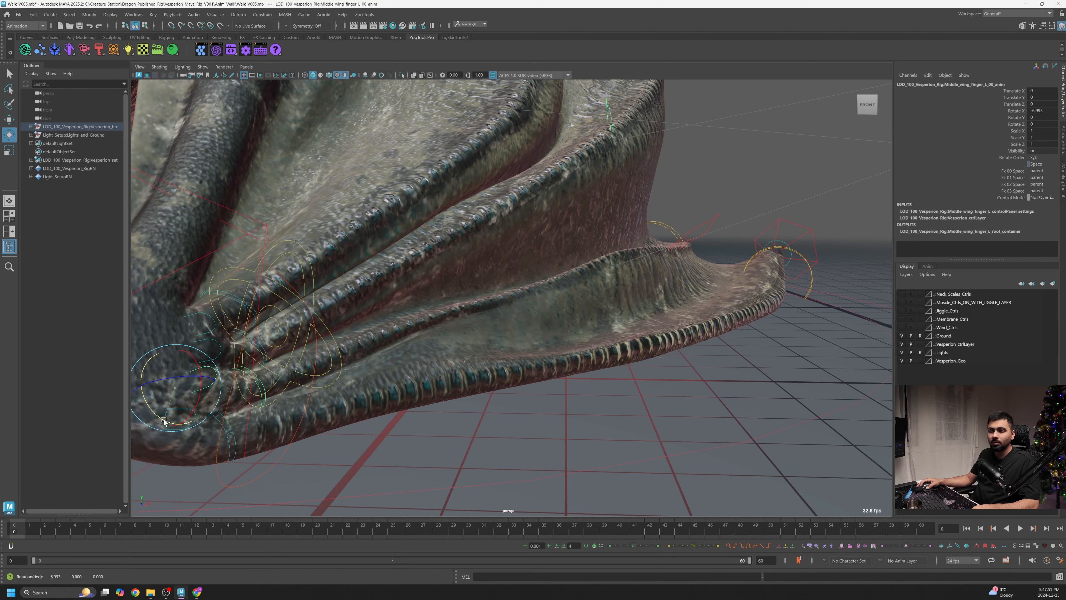
drag(164, 421, 164, 421)
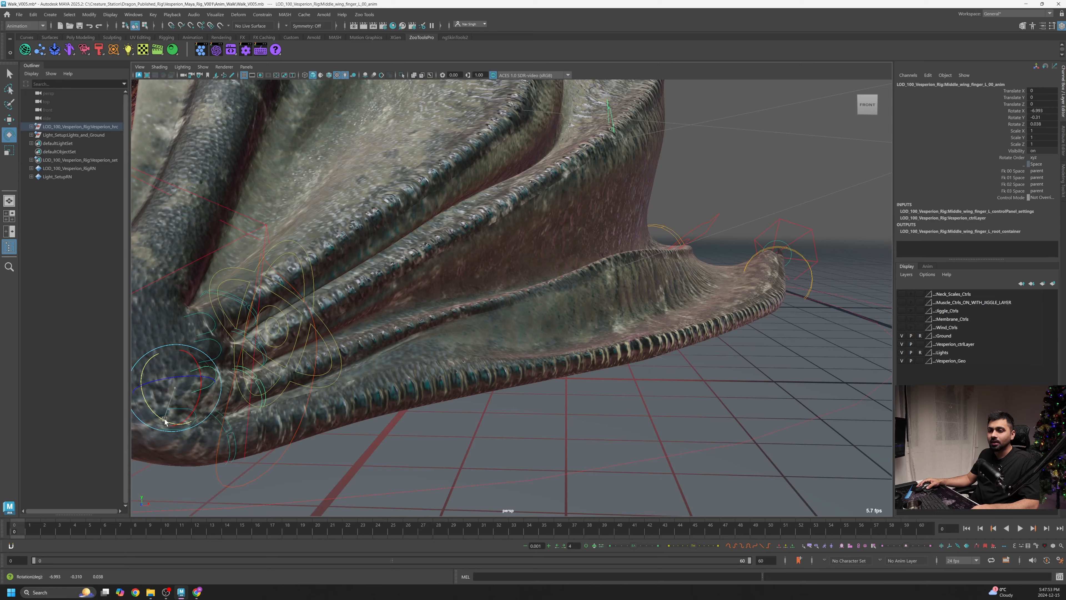
- Rotate the middle wing finger's second joint control to fold the wing membrane down
alt+right_drag(688, 360, 628, 362)
alt+drag(629, 362, 550, 343)
alt+drag(699, 339, 658, 339)
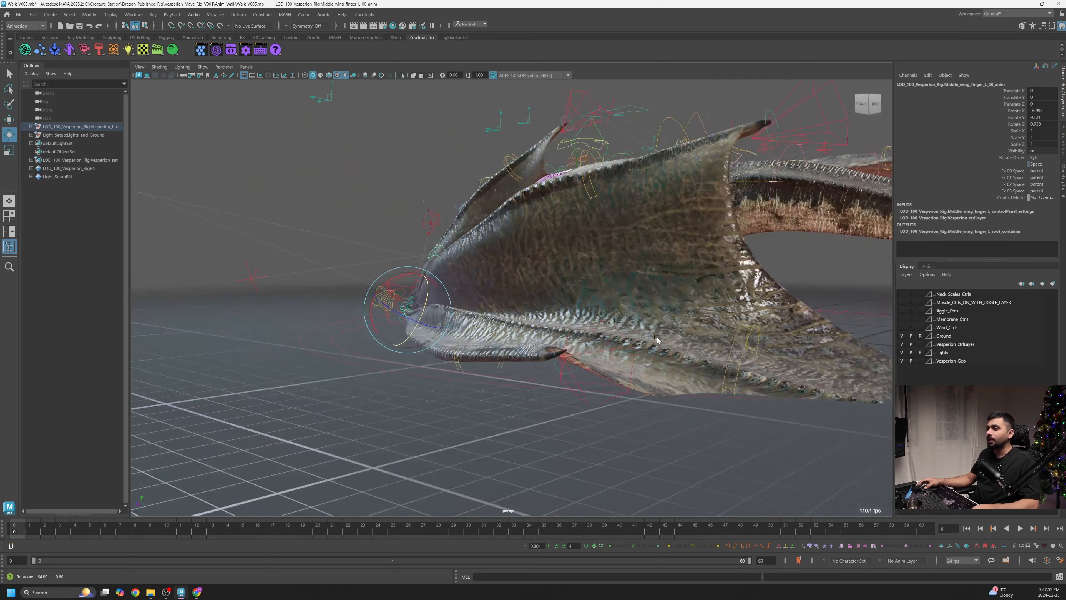
alt+right_drag(658, 340, 578, 364)
alt+drag(621, 374, 575, 372)
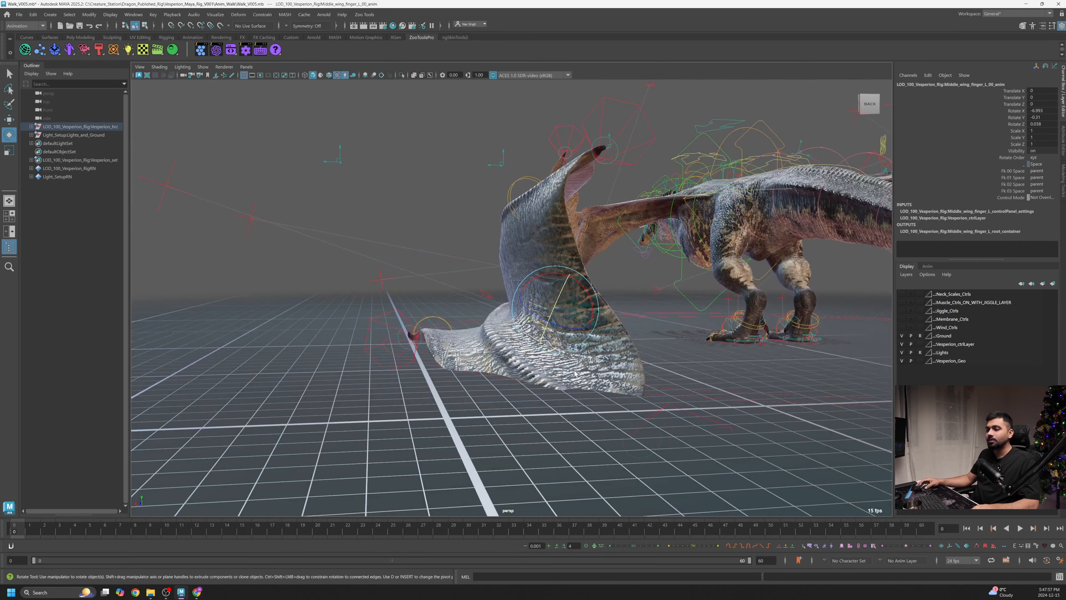
alt+right_drag(575, 373, 511, 304)
alt+drag(468, 327, 350, 274)
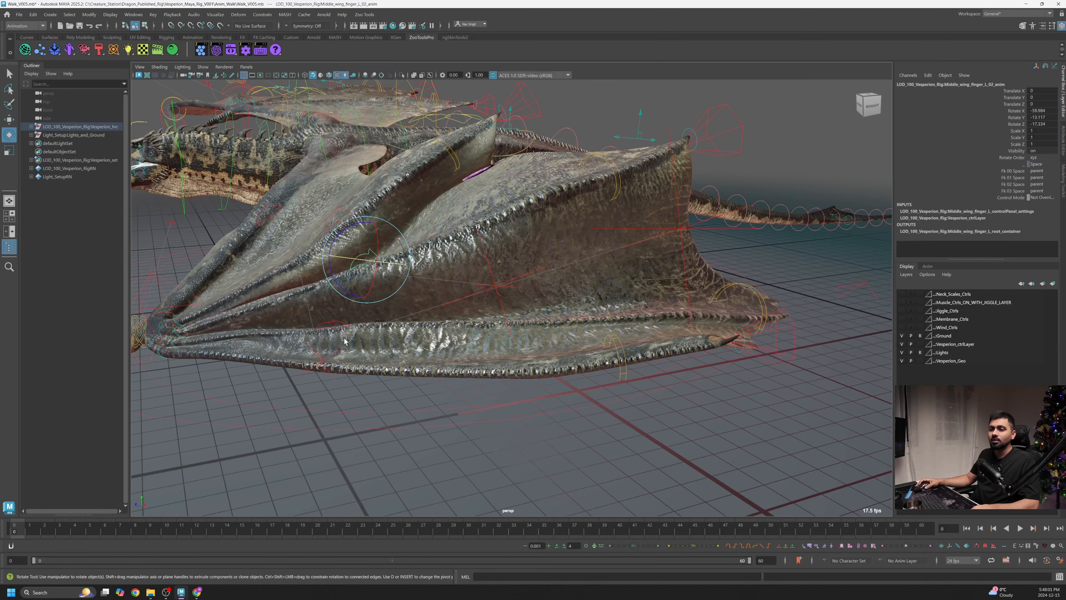
- Rotate the pointer wing finger's second joint control slightly to refine the fold
alt+drag(344, 340, 510, 237)
alt+right_drag(511, 238, 421, 281)
alt+drag(422, 281, 601, 362)
click(496, 295)
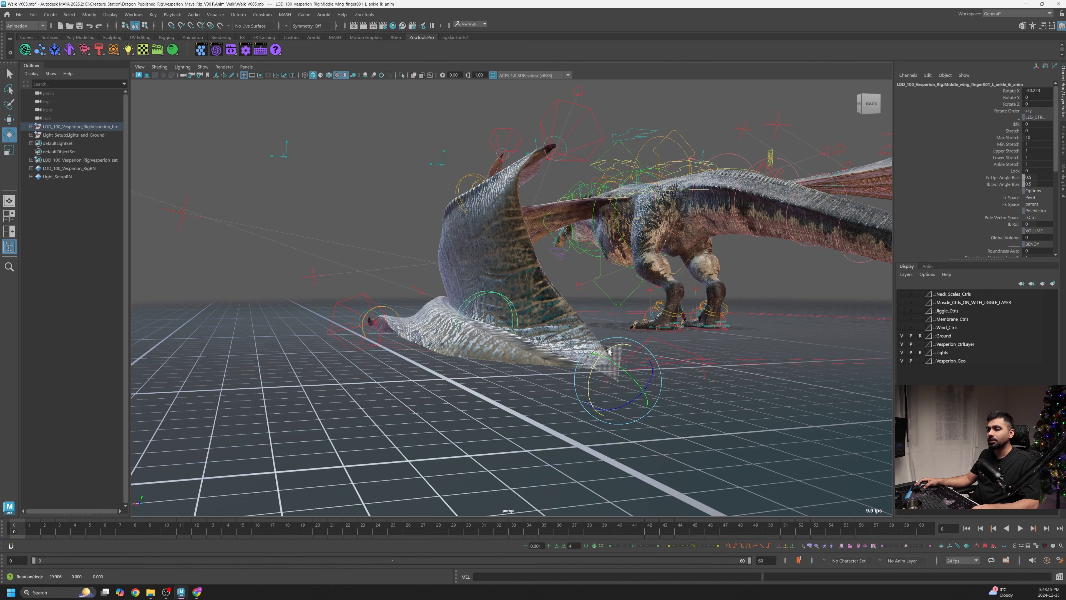
click(436, 297)
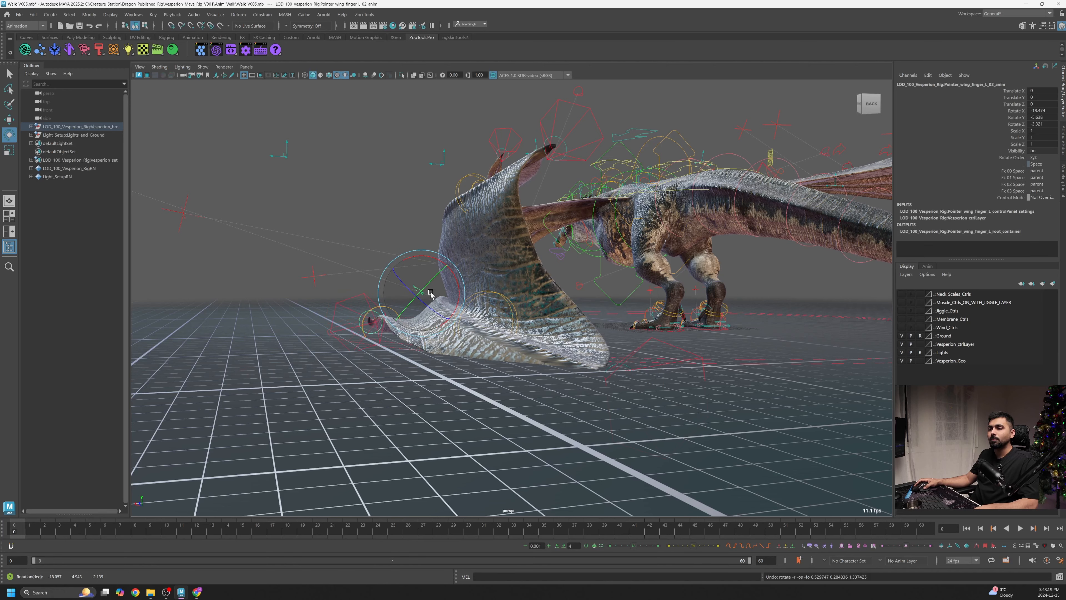
alt+drag(431, 296, 488, 298)
- Rotate the middle wing finger's second joint control further, undoing the last adjustment
click(348, 204)
alt+drag(315, 257, 459, 259)
click(370, 251)
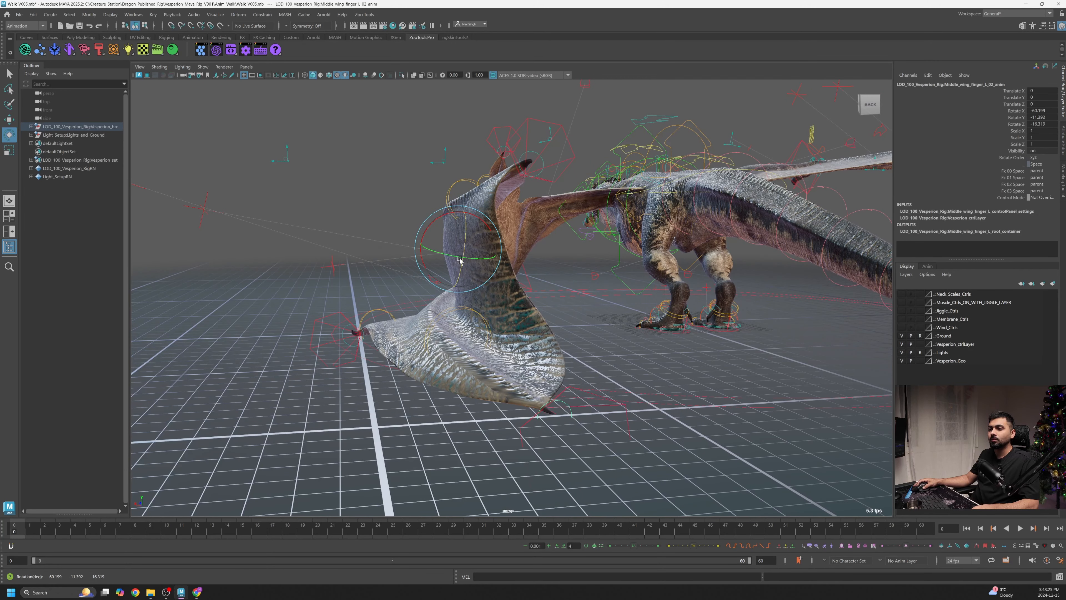
alt+drag(460, 260, 508, 334)
drag(479, 251, 481, 300)
key(ctrl+z)
- Rotate the ring wing finger's base control to adjust the lower wing fold
click(488, 307)
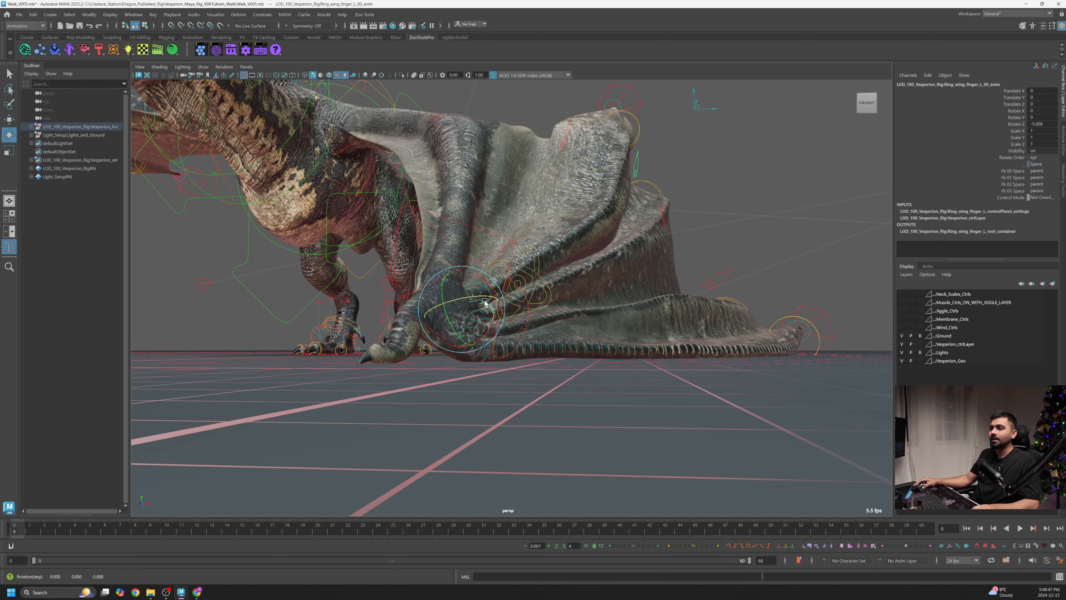
alt+drag(484, 302, 581, 315)
alt+right_drag(580, 314, 505, 317)
key(ctrl+z)
key(ctrl+y)
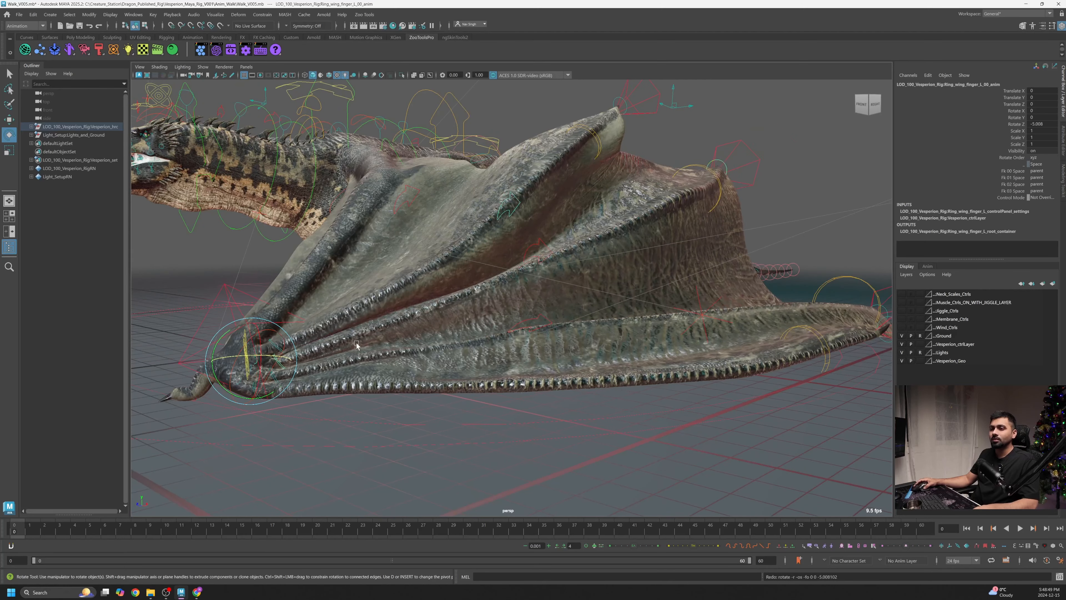
alt+drag(356, 344, 405, 343)
alt+right_drag(405, 342, 462, 348)
drag(252, 407, 252, 407)
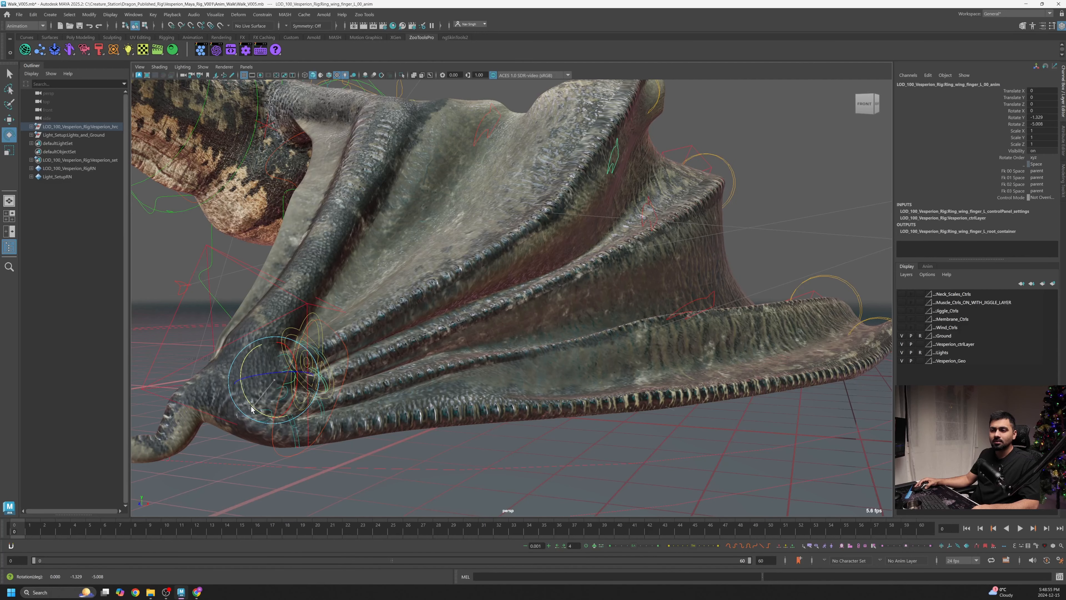
- Orbit and zoom around the lower wing to inspect the ring finger fold
alt+drag(420, 356, 344, 352)
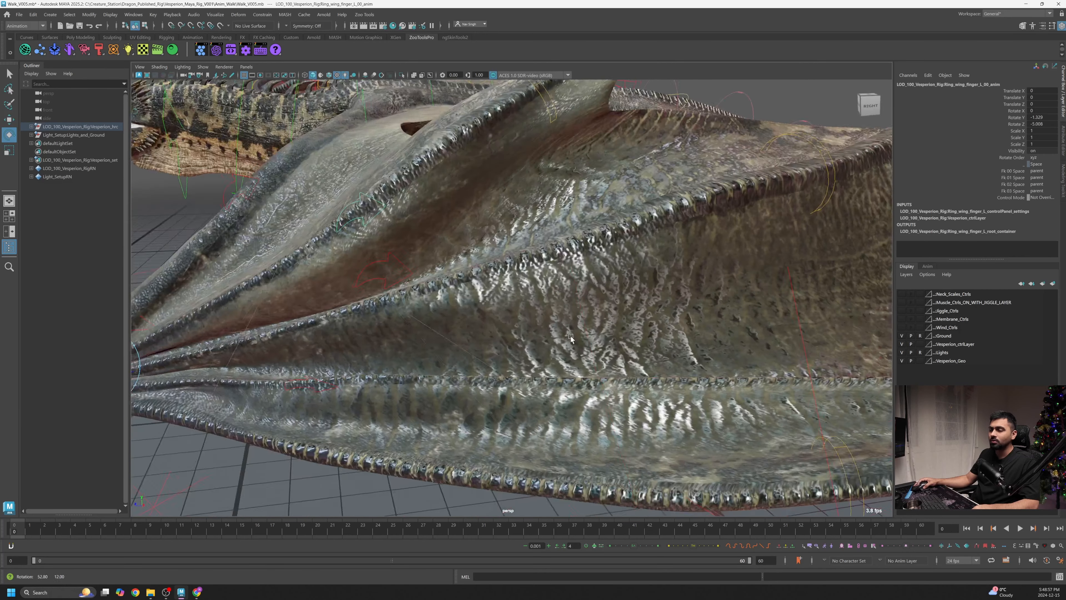
alt+right_drag(542, 327, 476, 324)
alt+drag(476, 323, 605, 315)
alt+right_drag(357, 350, 405, 353)
alt+drag(406, 354, 465, 354)
alt+right_drag(465, 354, 457, 352)
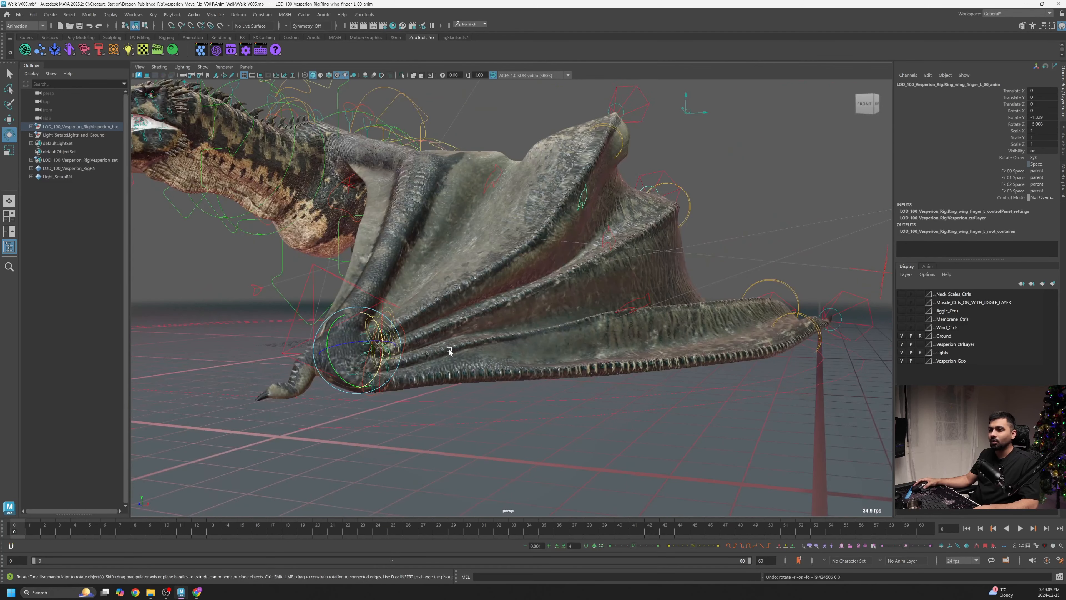
alt+drag(421, 352, 433, 367)
alt+right_drag(433, 366, 469, 371)
key(ctrl+z)
alt+drag(469, 372, 455, 361)
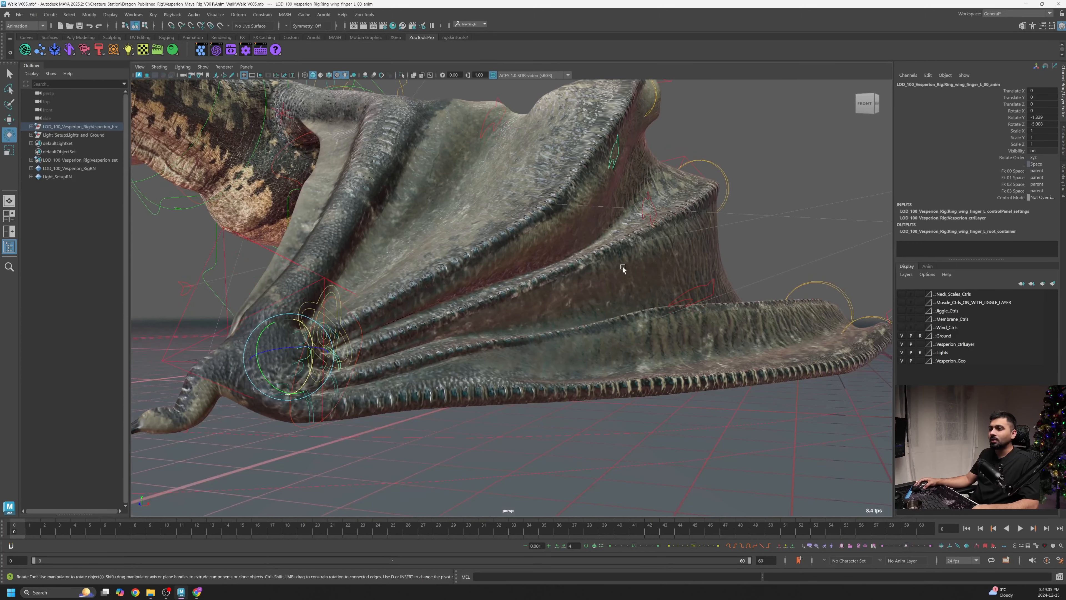
alt+drag(697, 174, 654, 248)
click(611, 230)
key(ctrl+z)
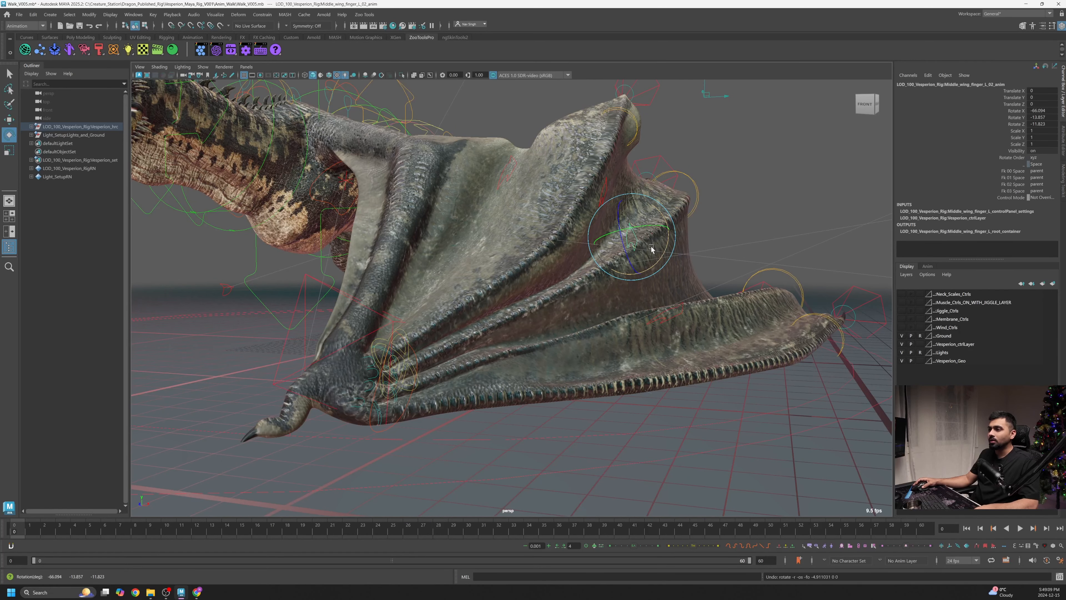
- Rotate the ring wing finger's second joint control with a custom manipulator orientation to fold the wingtip
click(603, 190)
alt+drag(604, 191, 661, 182)
key(ctrl+z)
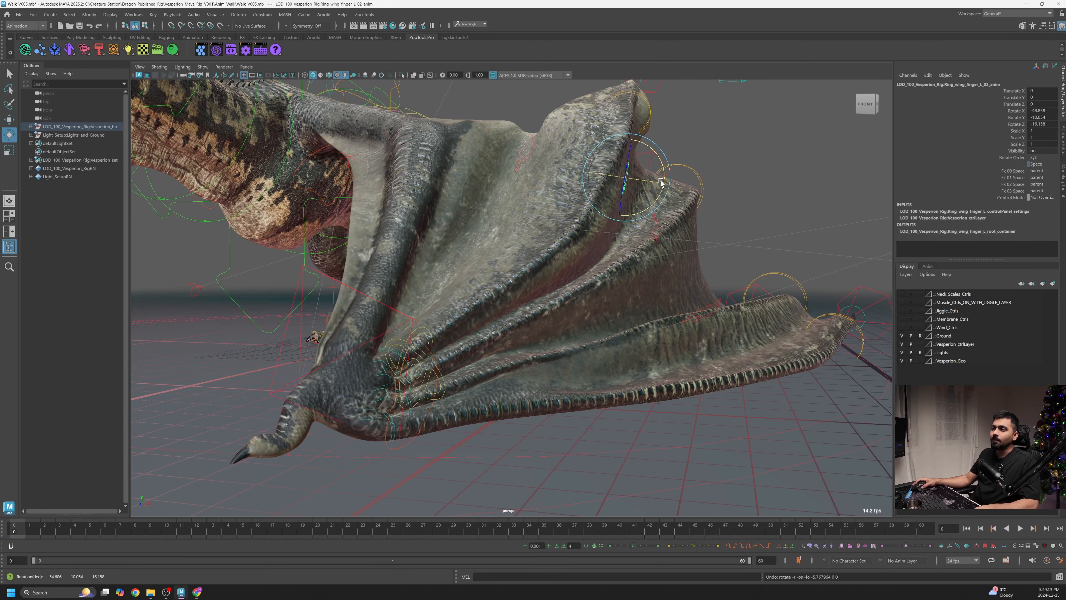
click(644, 171)
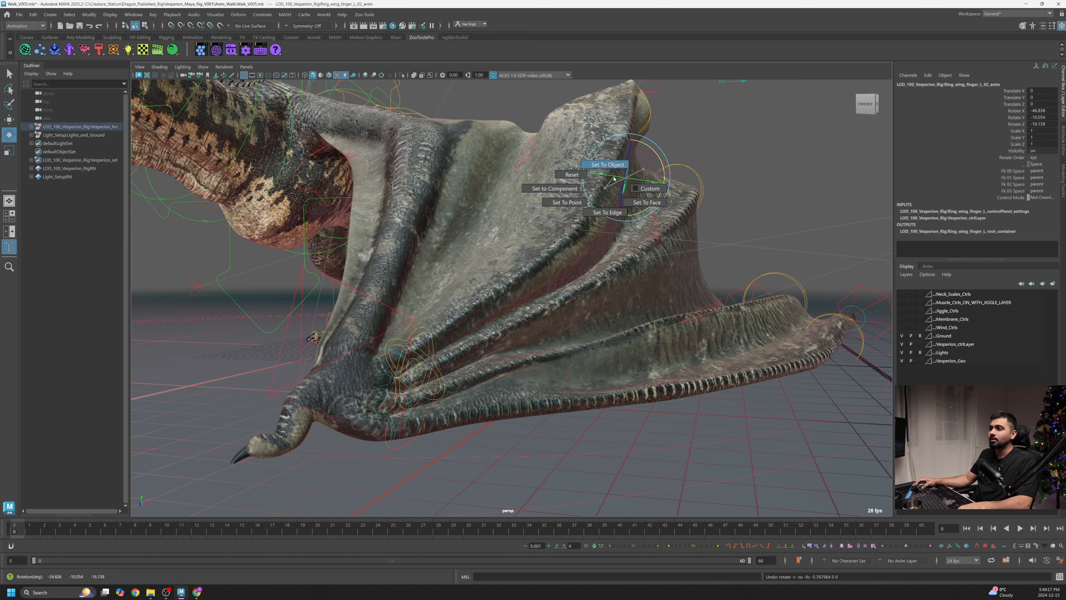
drag(606, 188, 529, 331)
click(654, 188)
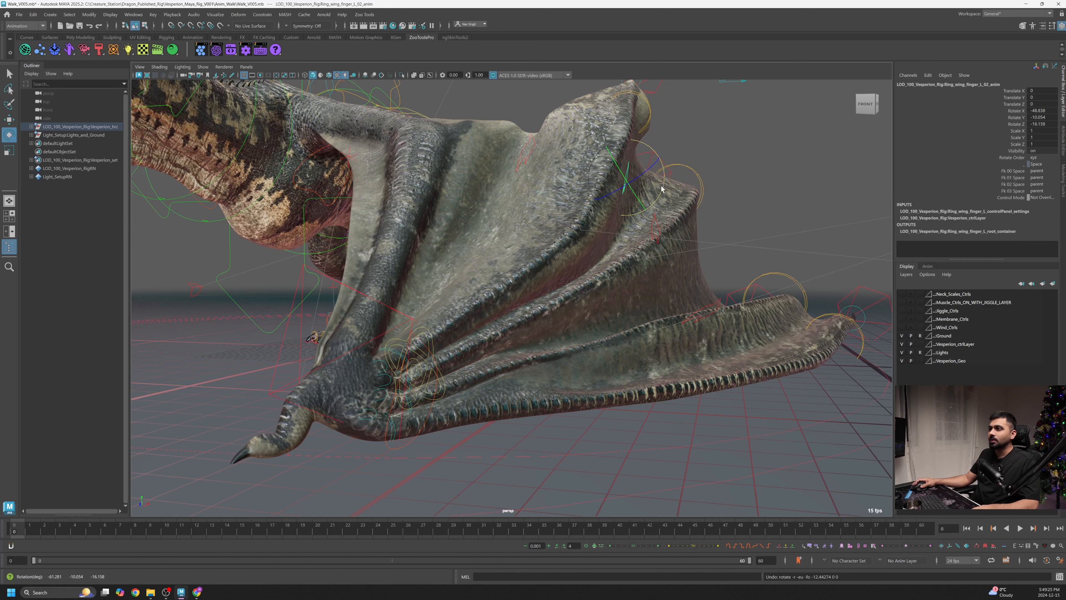
drag(662, 189, 638, 199)
alt+right_drag(662, 218, 574, 286)
alt+drag(647, 290, 563, 303)
alt+right_drag(563, 302, 592, 305)
alt+drag(592, 305, 478, 305)
- Rotate the middle wing finger's second joint control again, undoing and redoing the change
drag(416, 259, 412, 313)
scroll(454, 330, up, 3)
click(399, 261)
drag(374, 253, 492, 347)
scroll(374, 298, down, 2)
key(ctrl+z)
key(shift+z)
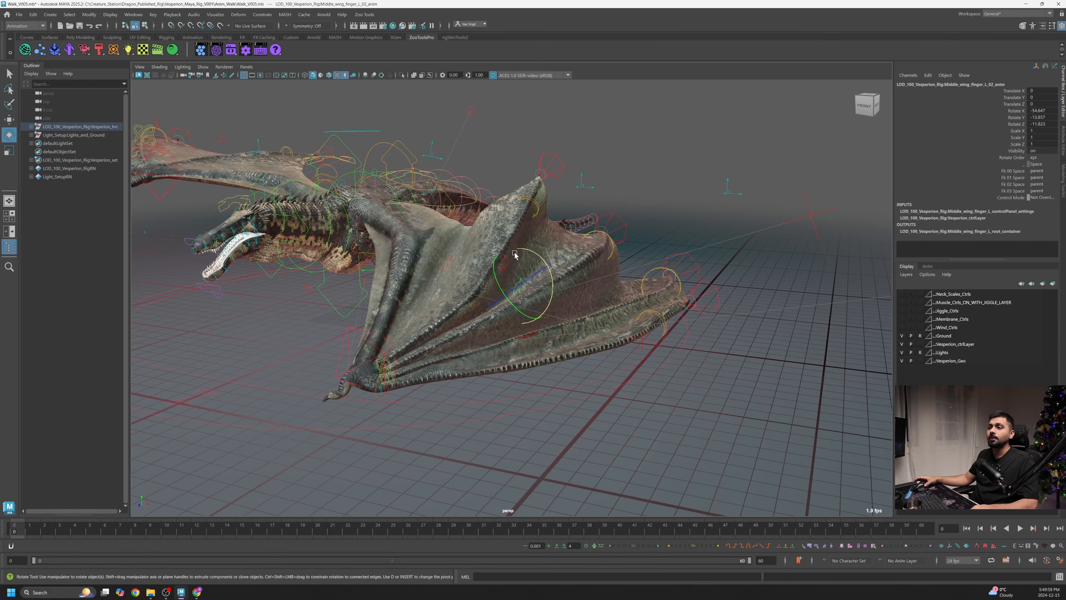
- Rotate the pinky wing finger's base control to fold the lower wing edge
alt+drag(515, 254, 544, 328)
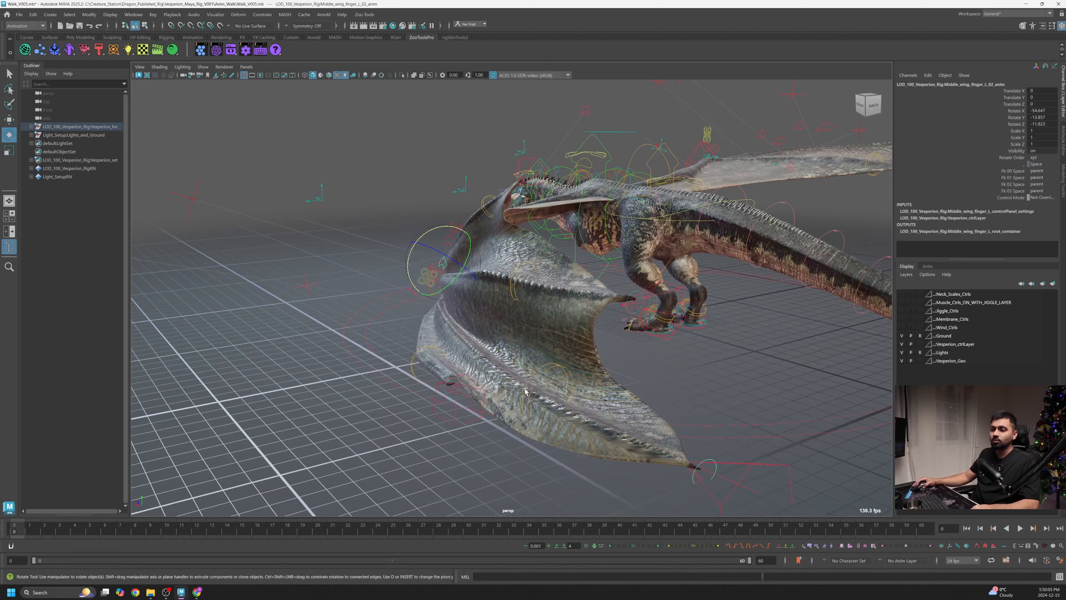
alt+drag(452, 319, 493, 286)
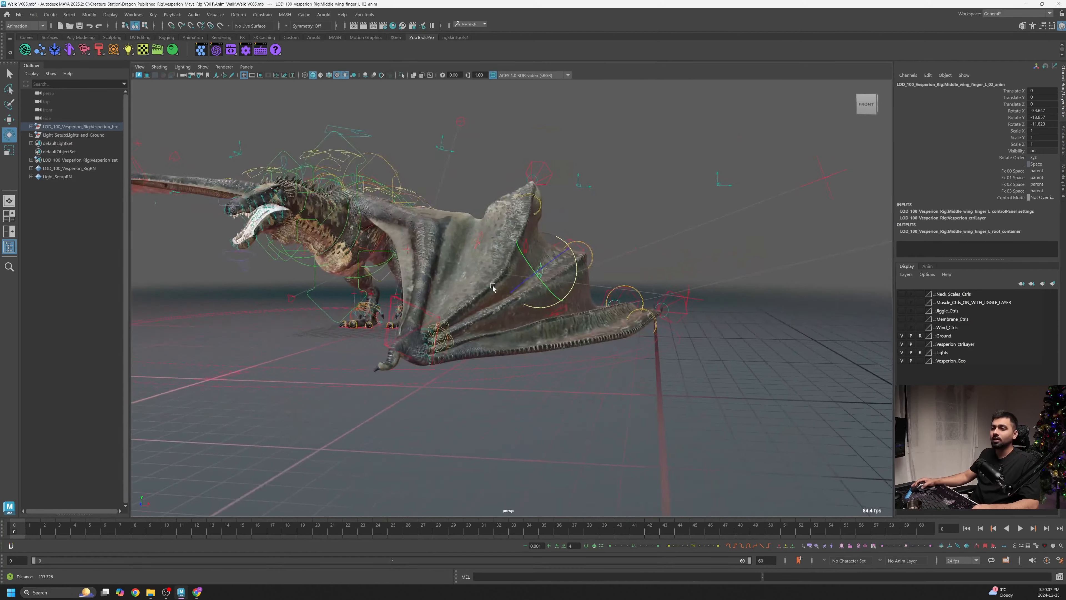
alt+right_drag(493, 286, 483, 315)
alt+drag(483, 318, 464, 372)
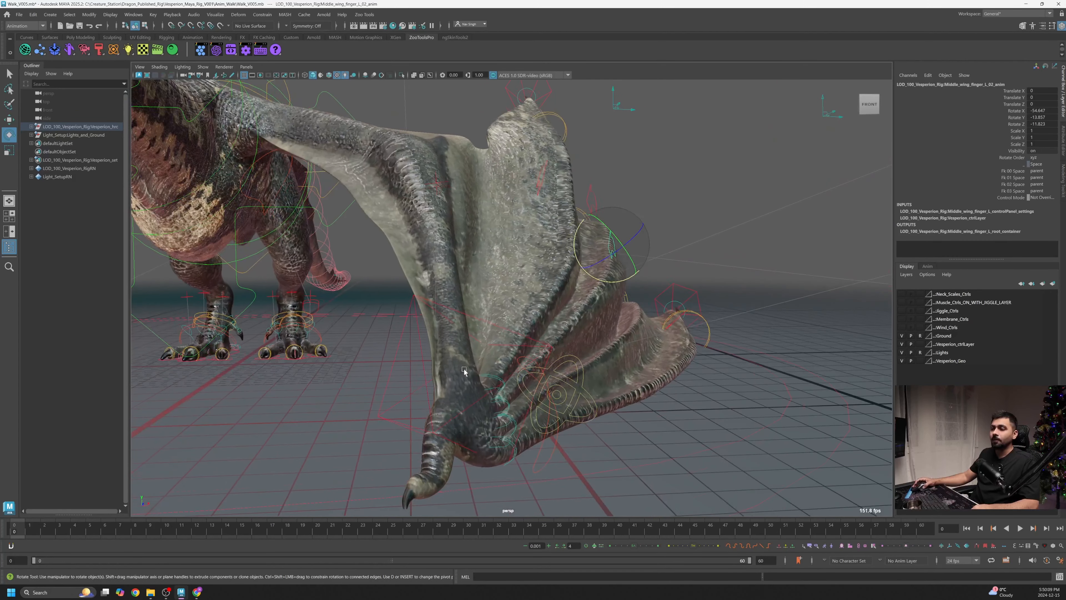
click(491, 388)
alt+right_drag(492, 389, 499, 422)
drag(495, 419, 499, 420)
alt+right_drag(501, 420, 523, 414)
alt+drag(523, 414, 409, 387)
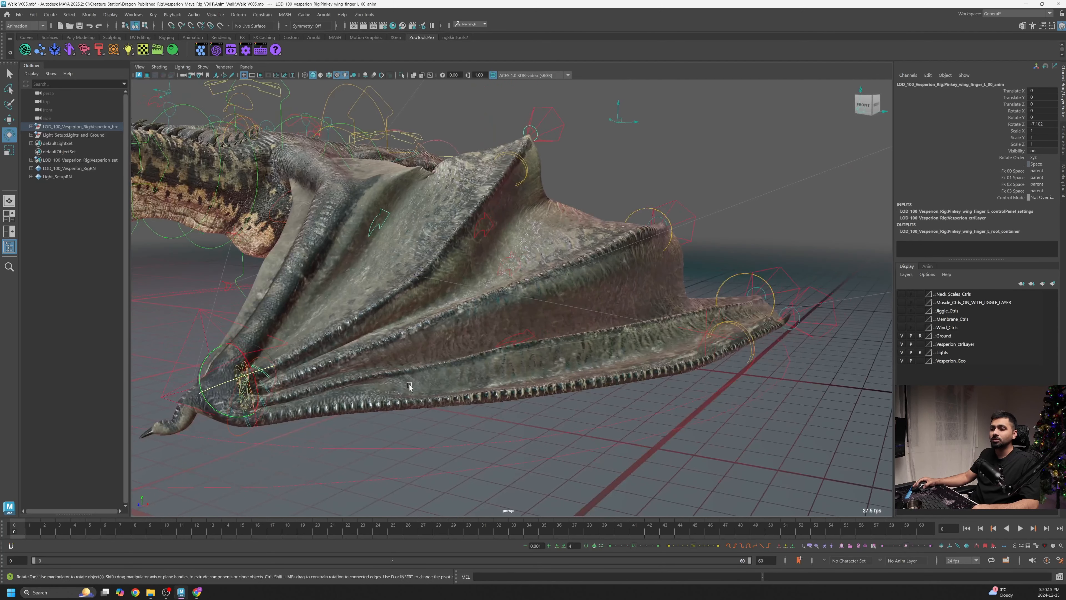
- Adjust the pinky wing finger's base control rotation on additional axes
drag(258, 396, 440, 379)
scroll(264, 391, down, 1)
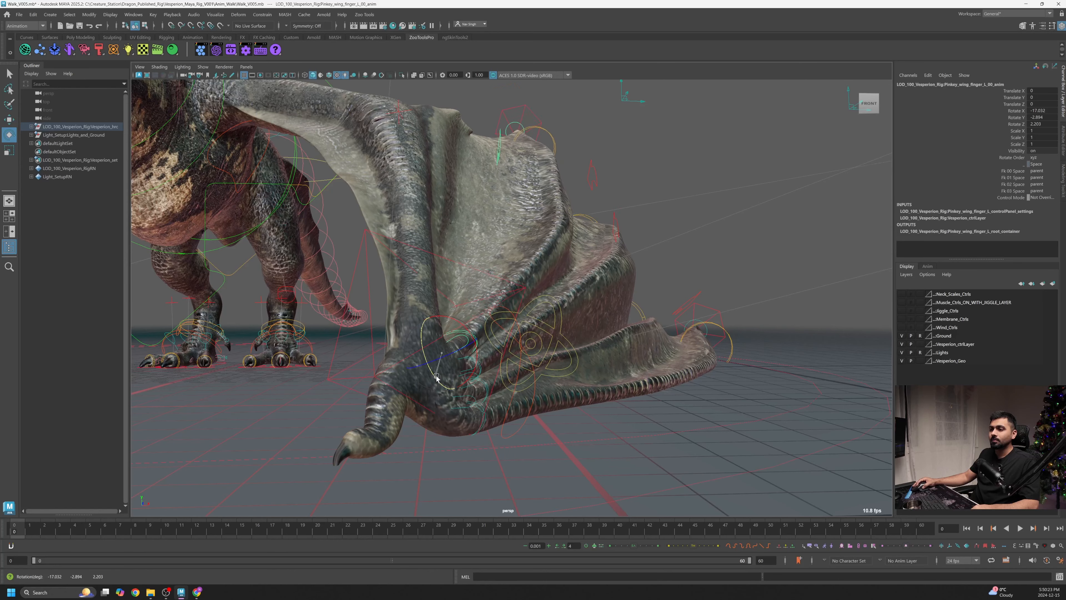
alt+drag(518, 365, 448, 378)
alt+right_drag(447, 378, 457, 333)
alt+drag(457, 333, 373, 360)
alt+right_drag(374, 360, 305, 384)
drag(216, 395, 211, 399)
- Rotate the pinky wing finger's second joint control to fold the wingtip inward
alt+drag(512, 196, 429, 202)
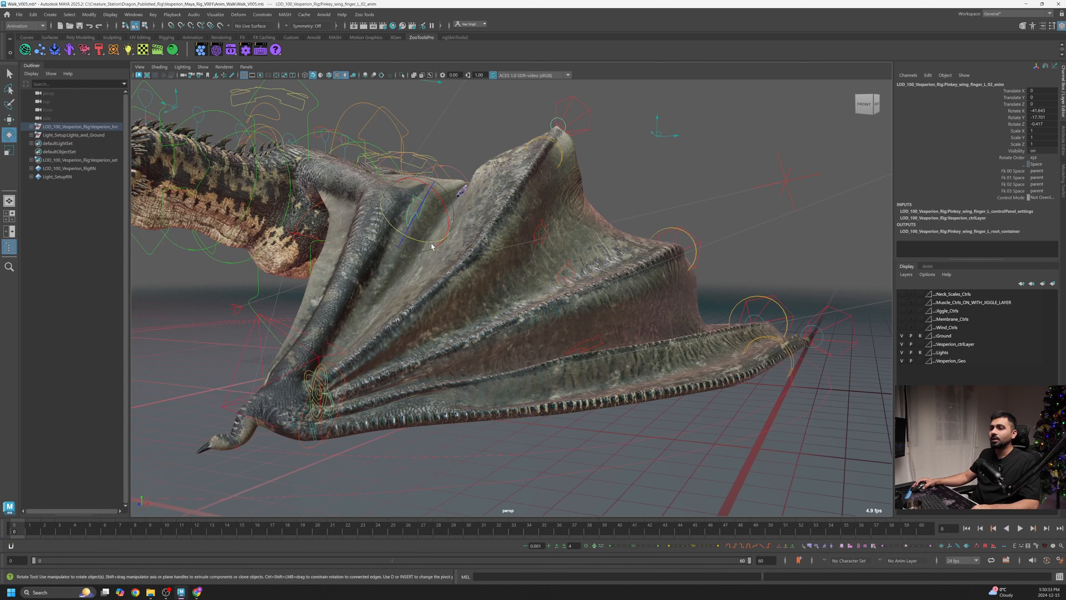
drag(432, 246, 433, 244)
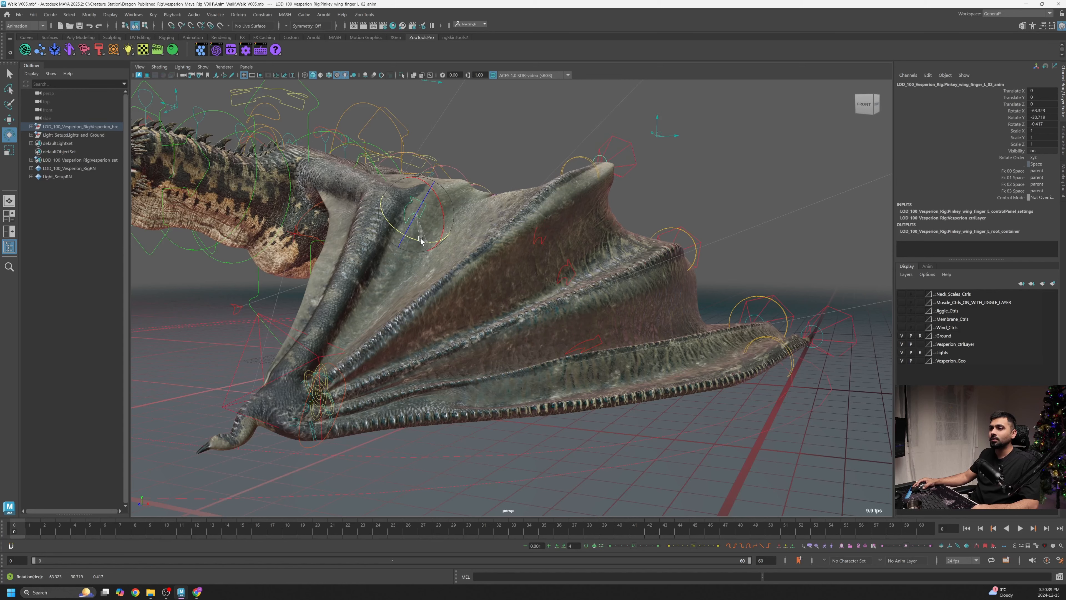
drag(419, 238, 419, 237)
alt+drag(419, 237, 458, 235)
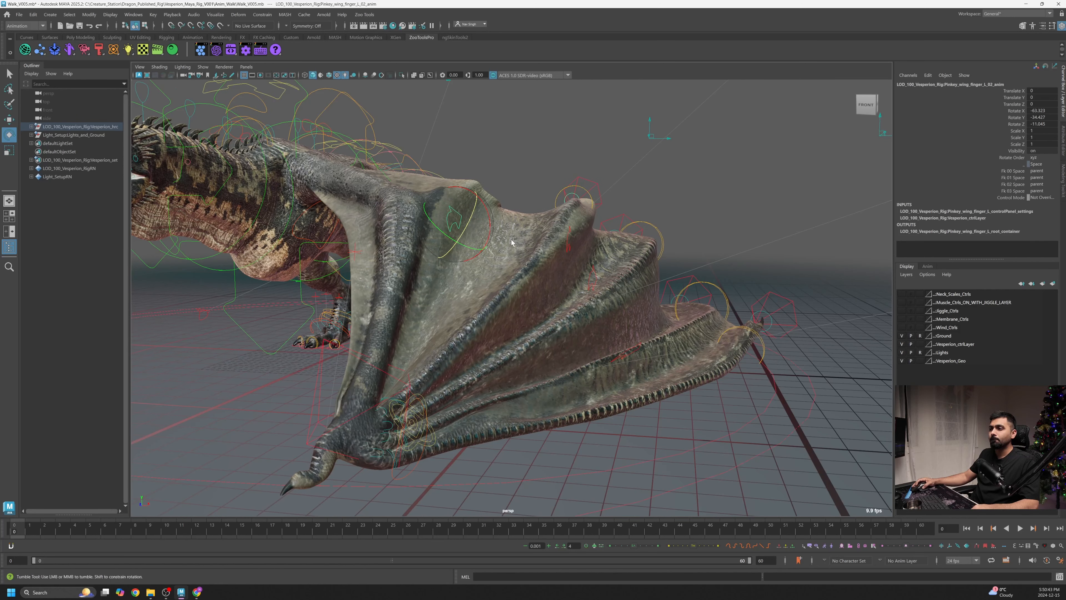
- Rotate the pinky wing finger's ankle IK control
alt+drag(511, 242, 597, 220)
click(596, 224)
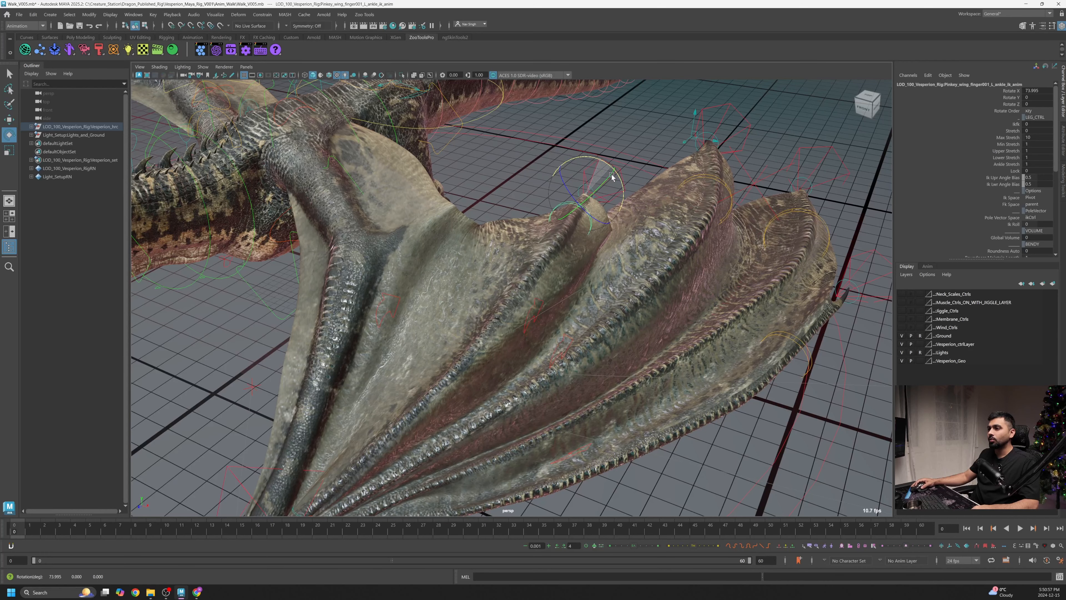
alt+drag(513, 216, 545, 230)
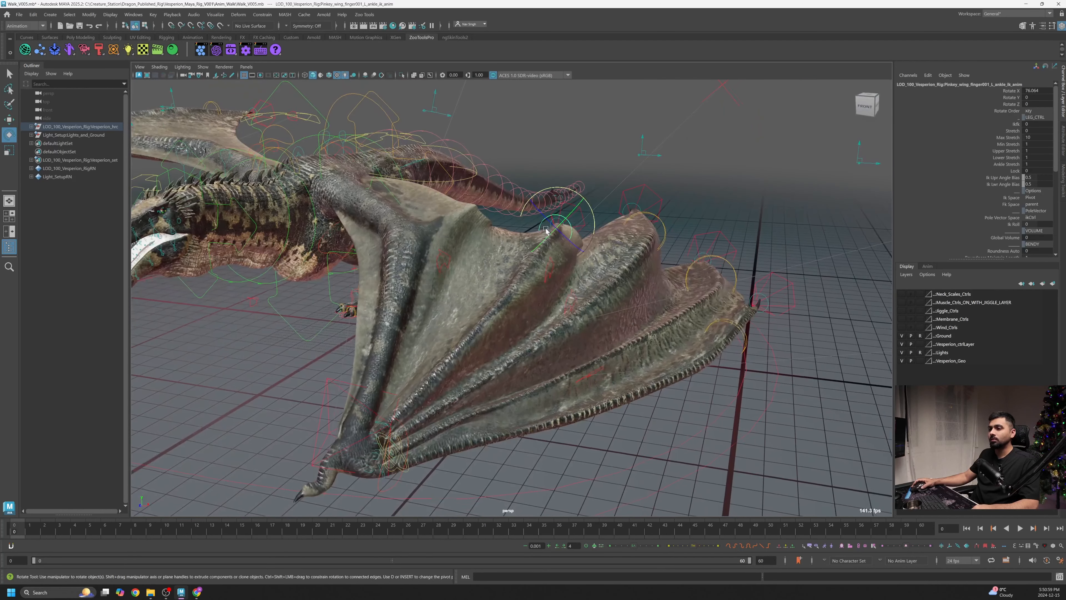
- Rotate the pinky wing finger's second joint control a little more and orbit to check the fold
click(448, 257)
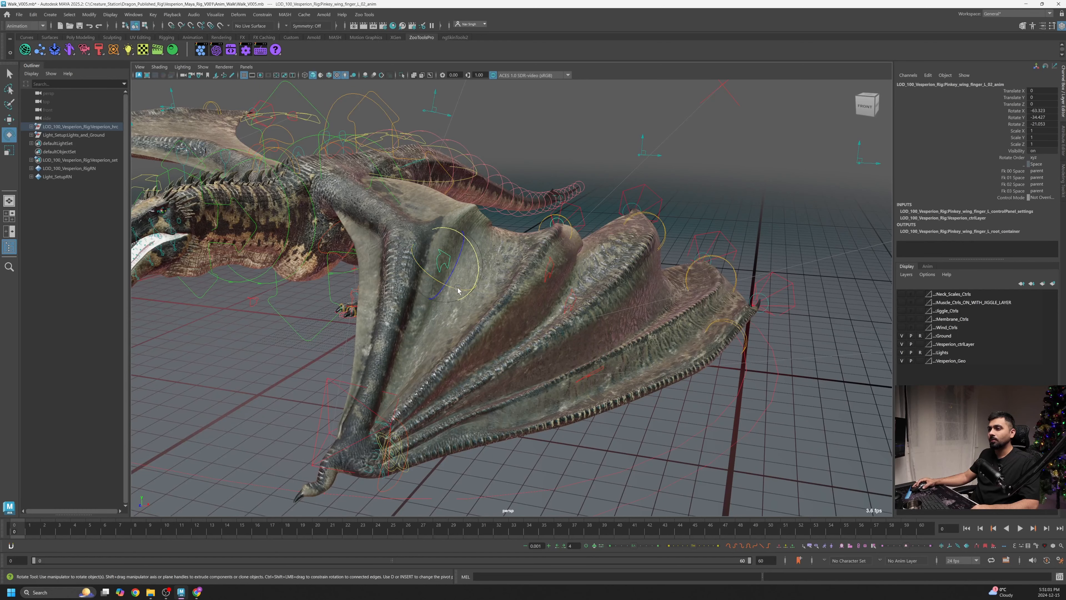
drag(458, 288, 450, 291)
alt+right_drag(453, 291, 524, 296)
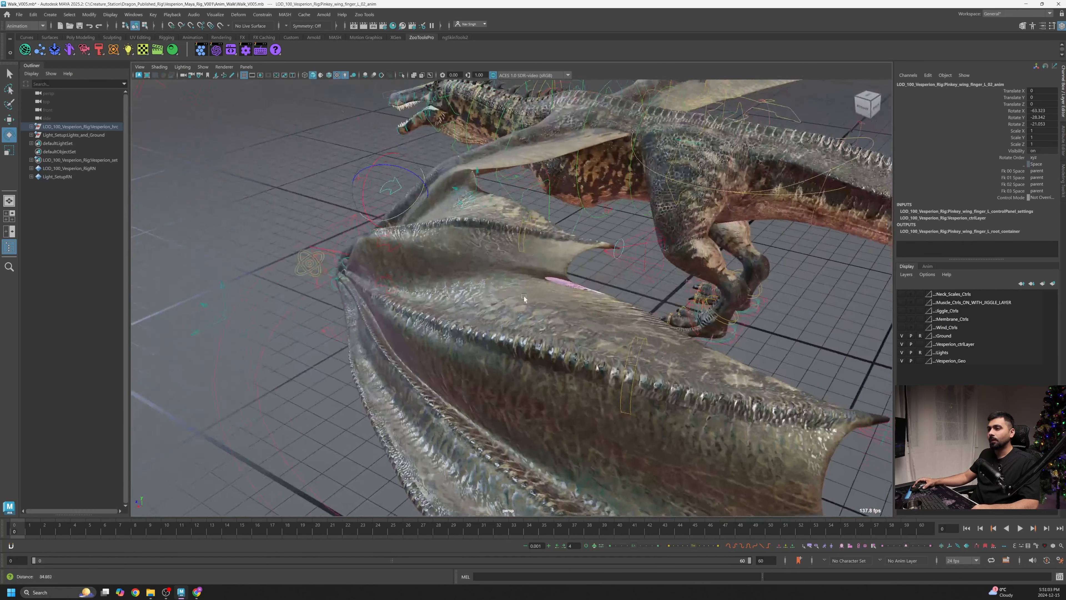
alt+drag(524, 296, 492, 291)
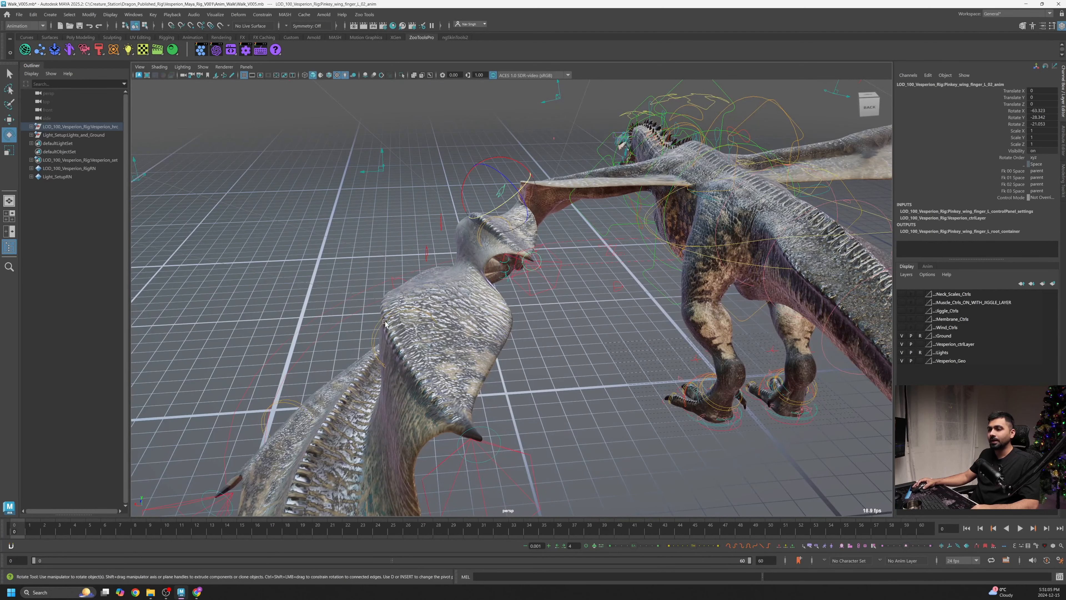
- Select the ring wing finger's ankle IK control beneath the left wing
click(402, 313)
mouse_move(473, 417)
mouse_down()
mouse_move(460, 421)
mouse_move(472, 414)
mouse_up()
alt+drag(473, 414, 943, 328)
click(902, 319)
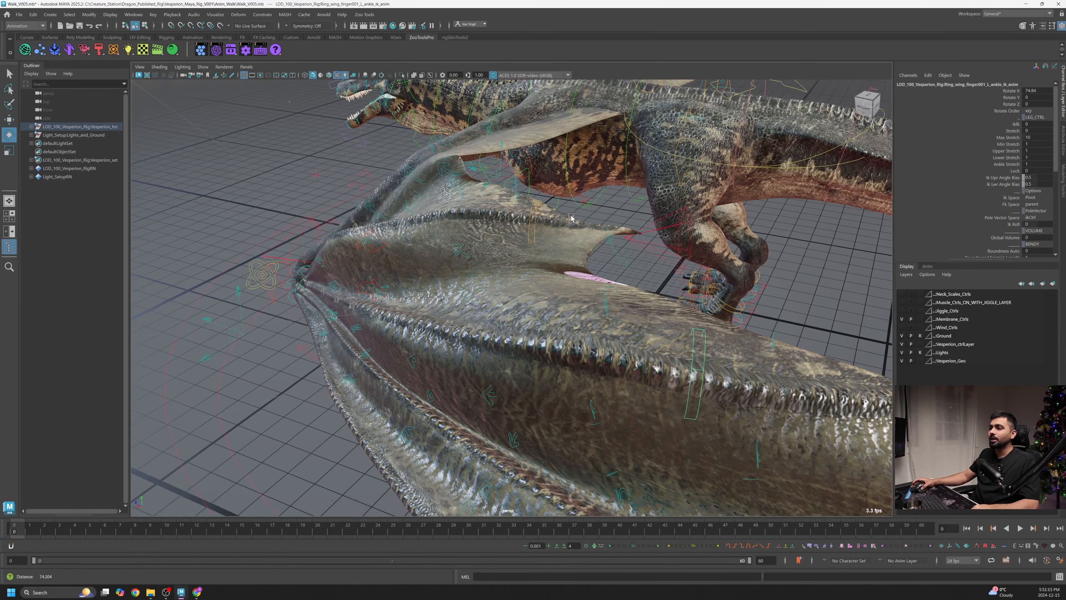
- Try rotating the ring finger's membrane control and undo the attempts
click(626, 254)
drag(626, 254, 652, 398)
key(ctrl+z)
click(625, 369)
key(ctrl+z)
key(ctrl+z)
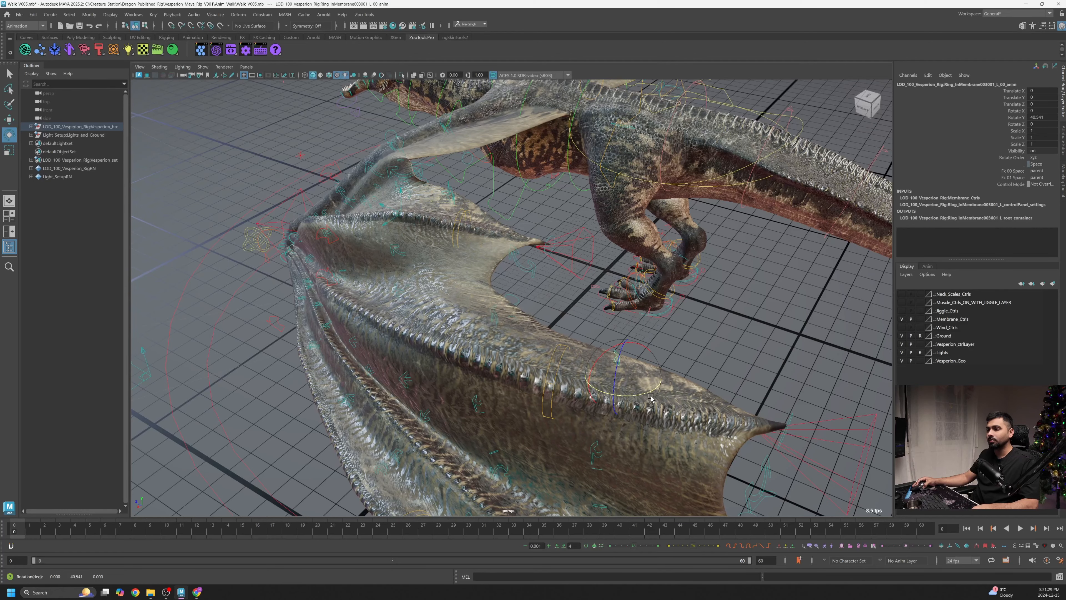
- Rotate the ring finger's inner membrane control to fold the membrane between the fingers
alt+right_drag(653, 398, 626, 392)
alt+drag(625, 393, 517, 336)
alt+drag(443, 290, 512, 325)
click(497, 337)
key(ctrl+z)
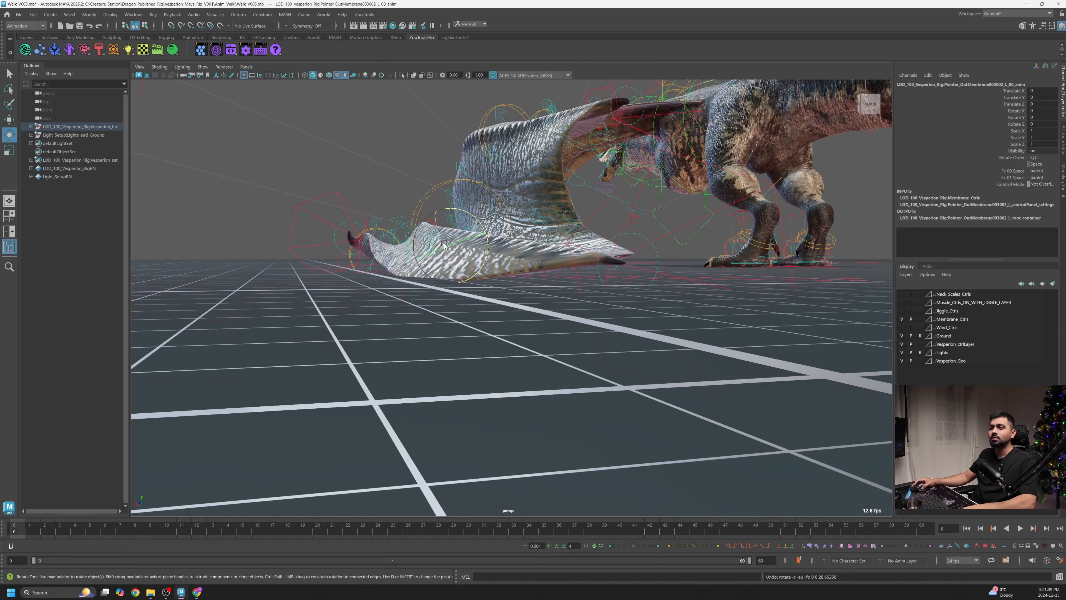
- Rotate the pointer finger's outer membrane control to tuck the membrane edge inward
right_click(457, 252)
alt+right_drag(457, 252, 484, 242)
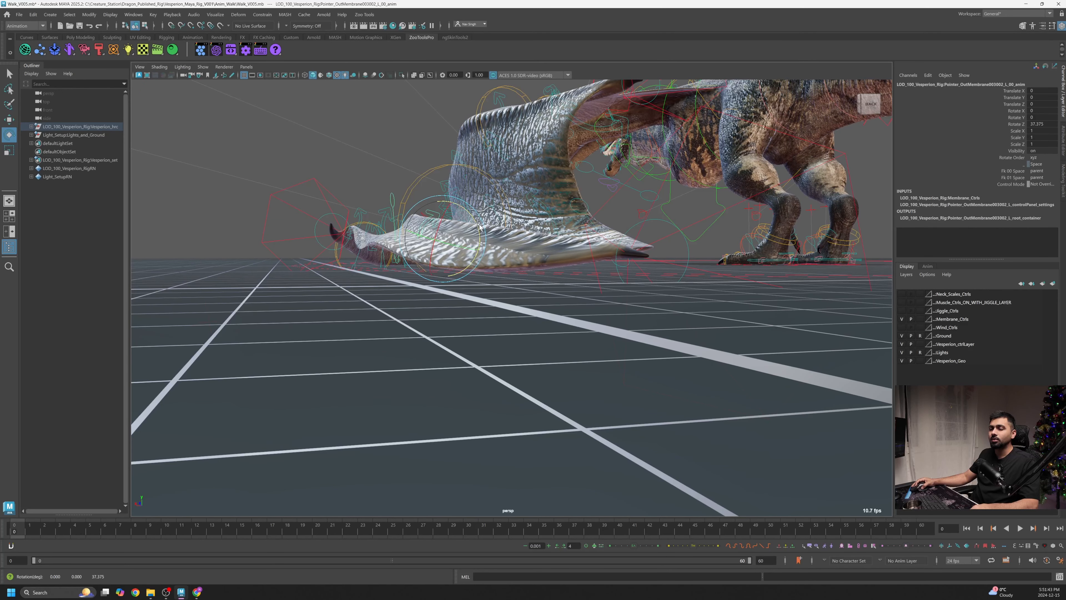
drag(483, 231, 483, 232)
alt+drag(484, 232, 644, 294)
alt+drag(645, 294, 522, 305)
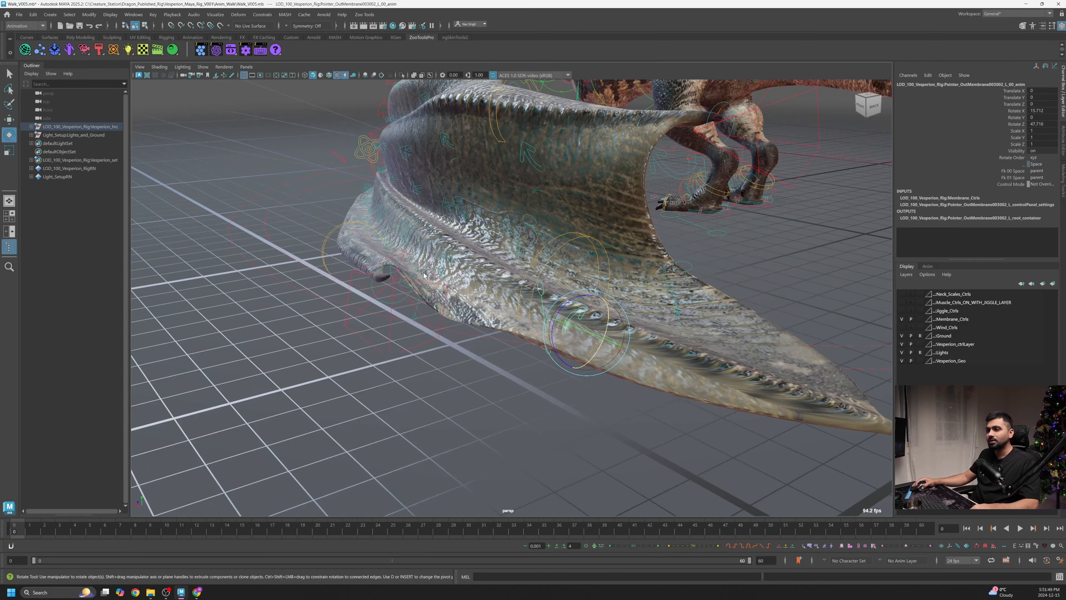
- Select the middle finger's outer membrane control and rotate it to crease the membrane
click(415, 268)
drag(398, 227, 355, 231)
click(449, 263)
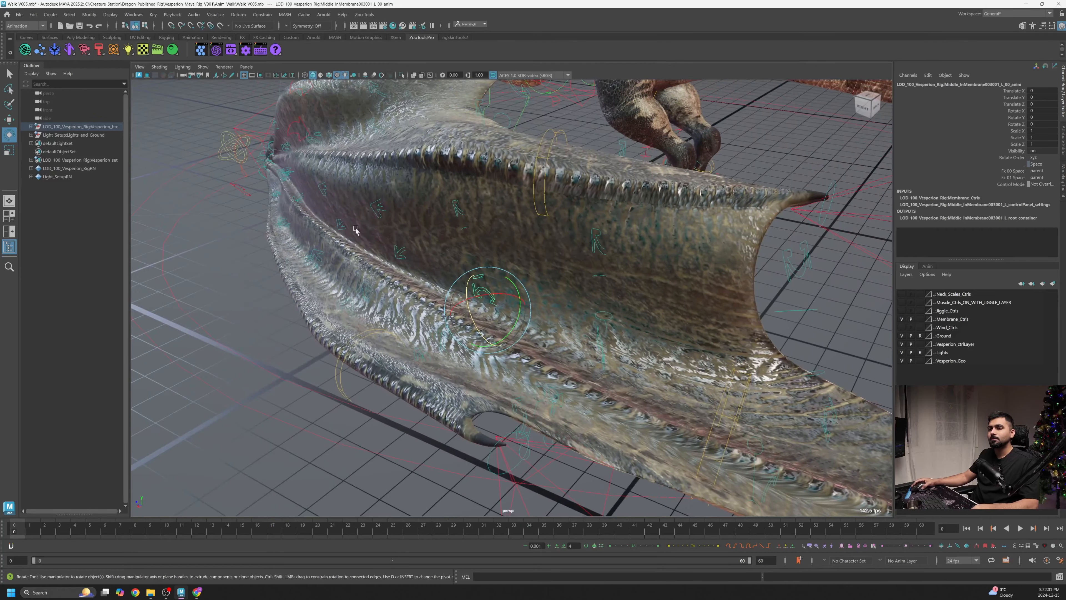
click(324, 190)
alt+drag(324, 190, 410, 190)
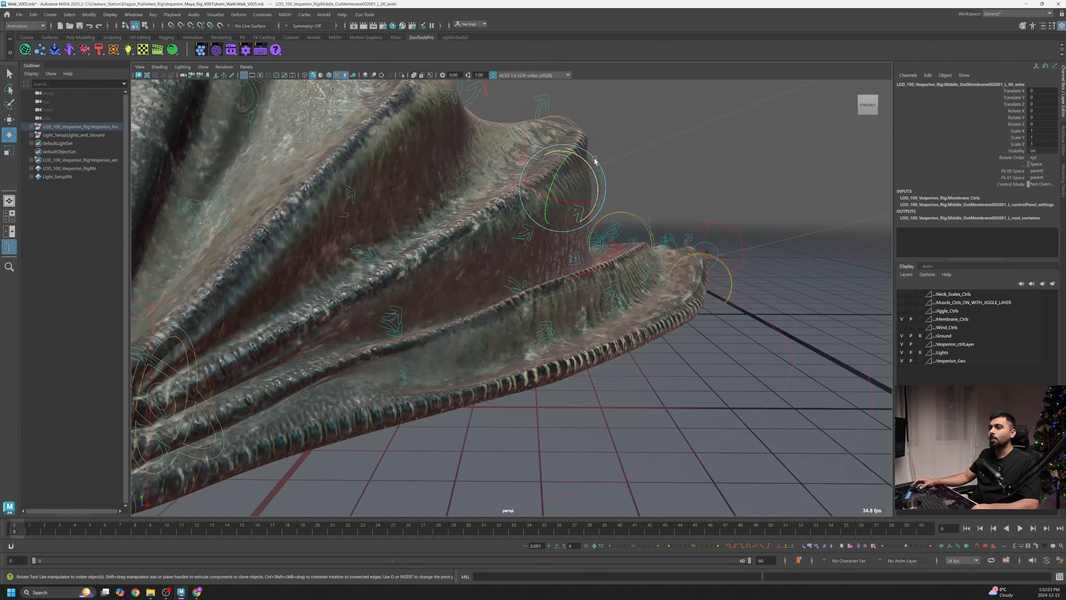
drag(596, 180, 596, 187)
alt+drag(597, 186, 582, 234)
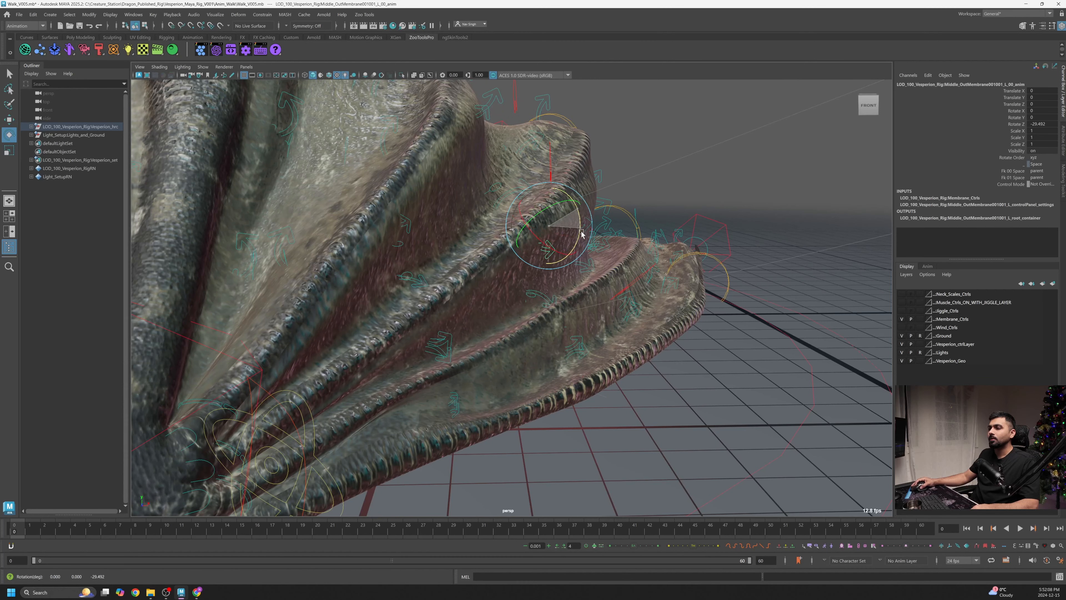
- Rotate the next middle finger outer membrane control to deepen the membrane fold
click(455, 333)
drag(456, 304, 464, 321)
alt+right_drag(465, 321, 527, 302)
alt+drag(527, 302, 555, 204)
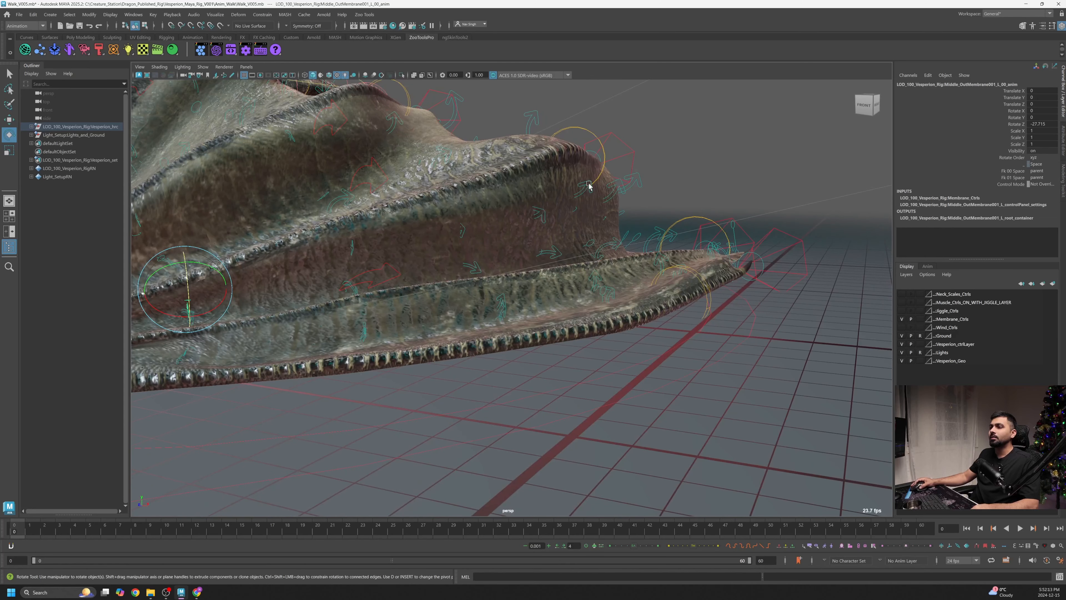
- Rotate the third middle finger outer membrane control to shape the fold near the wingtip
click(598, 188)
click(602, 178)
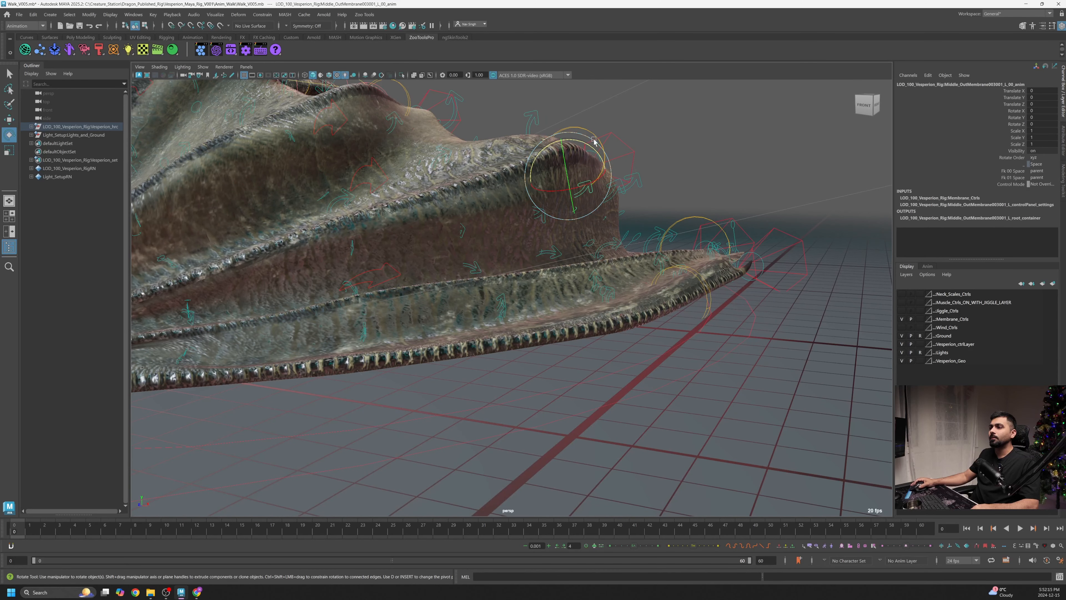
alt+drag(594, 142, 576, 183)
alt+drag(533, 203, 607, 208)
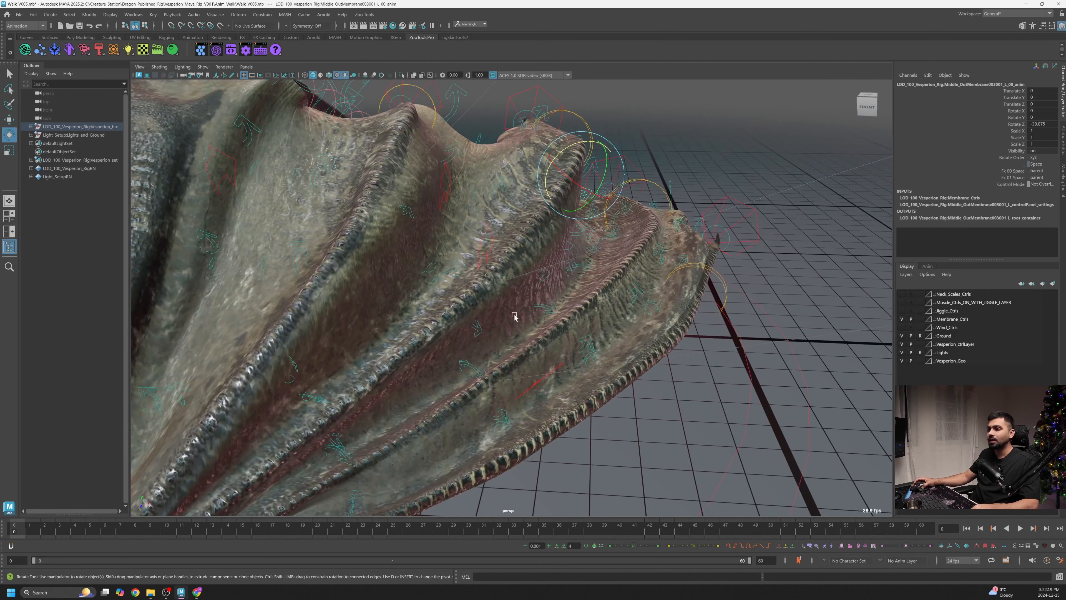
alt+drag(514, 315, 495, 286)
alt+right_drag(495, 286, 444, 235)
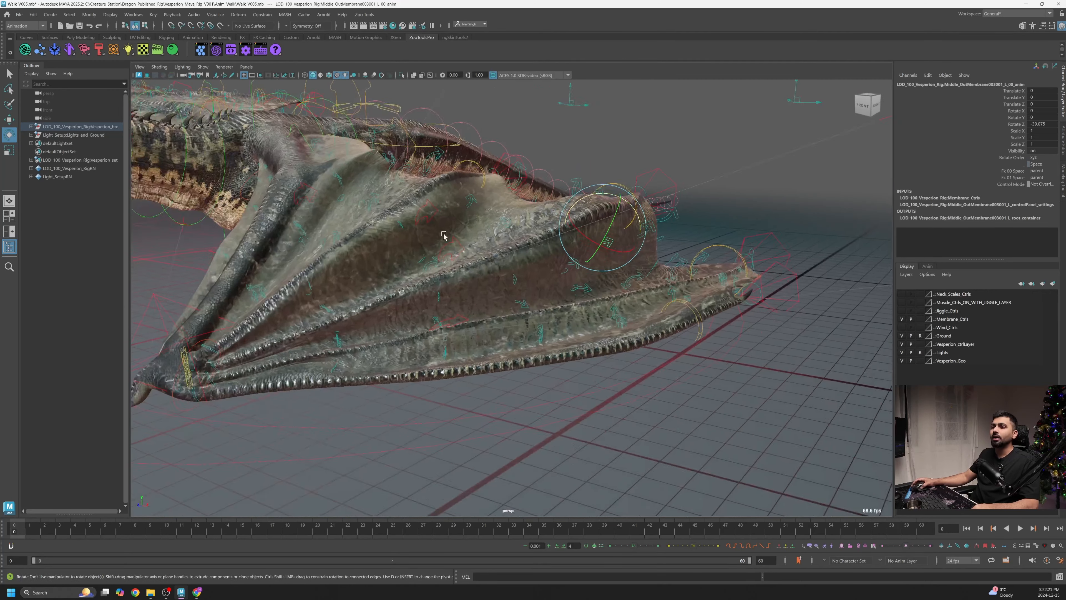
alt+drag(444, 235, 329, 268)
- Select the elbow membrane control and rotate it to pull the inner membrane toward the arm
click(493, 246)
key(ctrl+z)
click(403, 267)
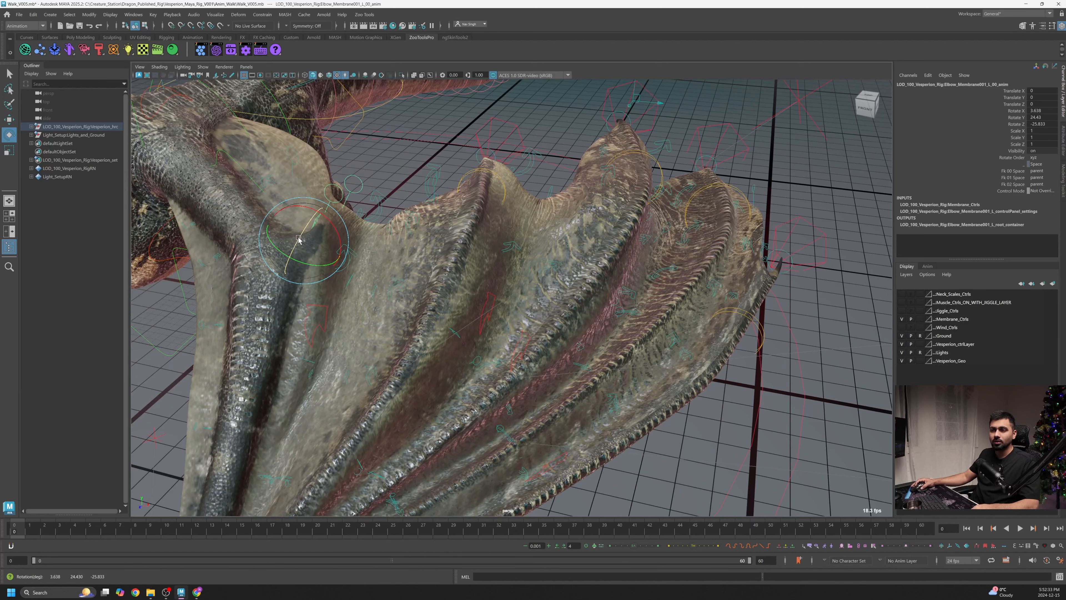
drag(298, 239, 314, 274)
alt+drag(346, 218, 321, 225)
click(303, 209)
alt+middle_drag(322, 225, 369, 253)
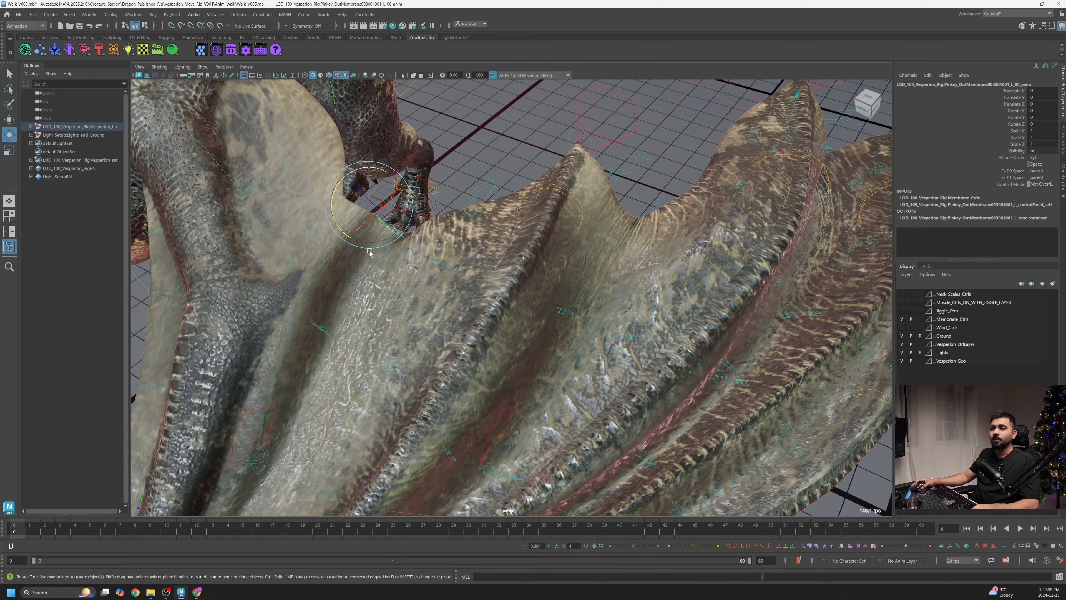
- Rotate the pinky finger's outer membrane control slightly, undoing the first try
mouse_move(333, 219)
mouse_down()
mouse_move(357, 244)
mouse_move(338, 225)
mouse_up()
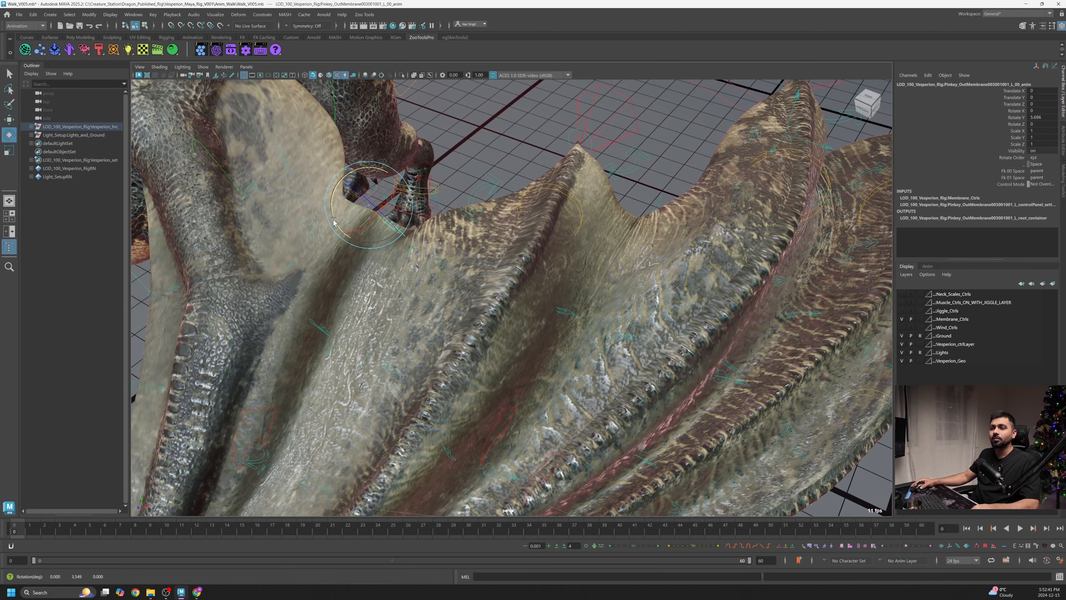
key(ctrl+z)
alt+drag(499, 206, 379, 374)
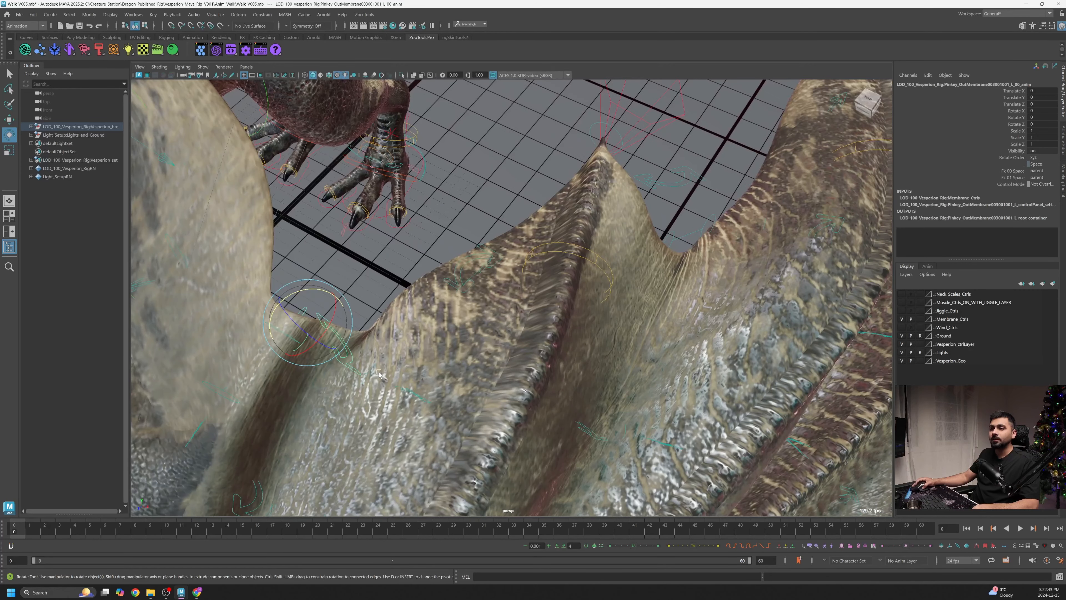
drag(272, 318, 292, 312)
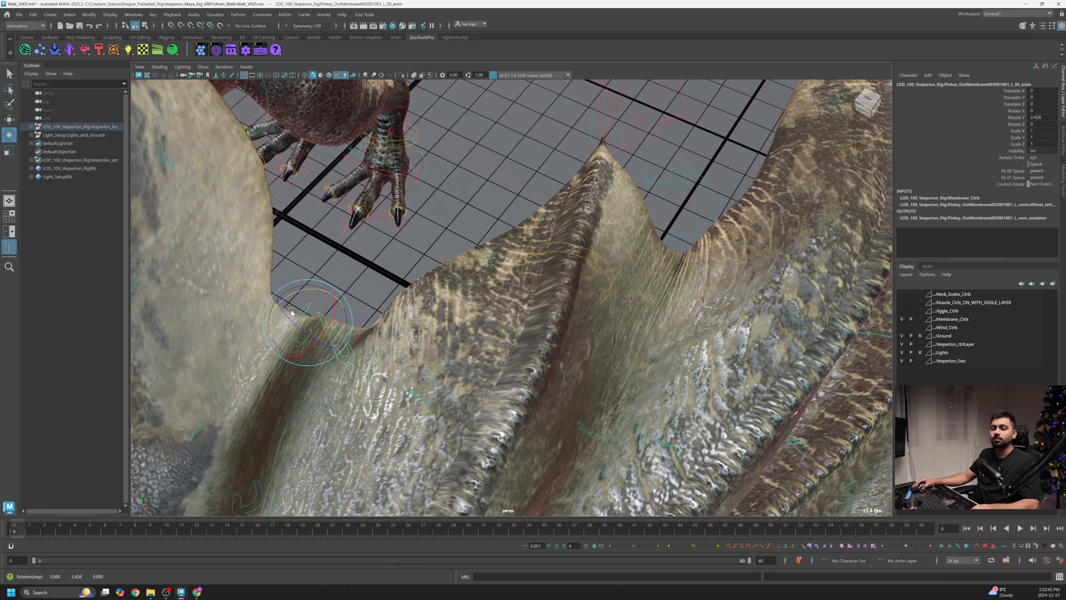
- Rotate the pinky finger's inner membrane control to fold the membrane inward
click(484, 251)
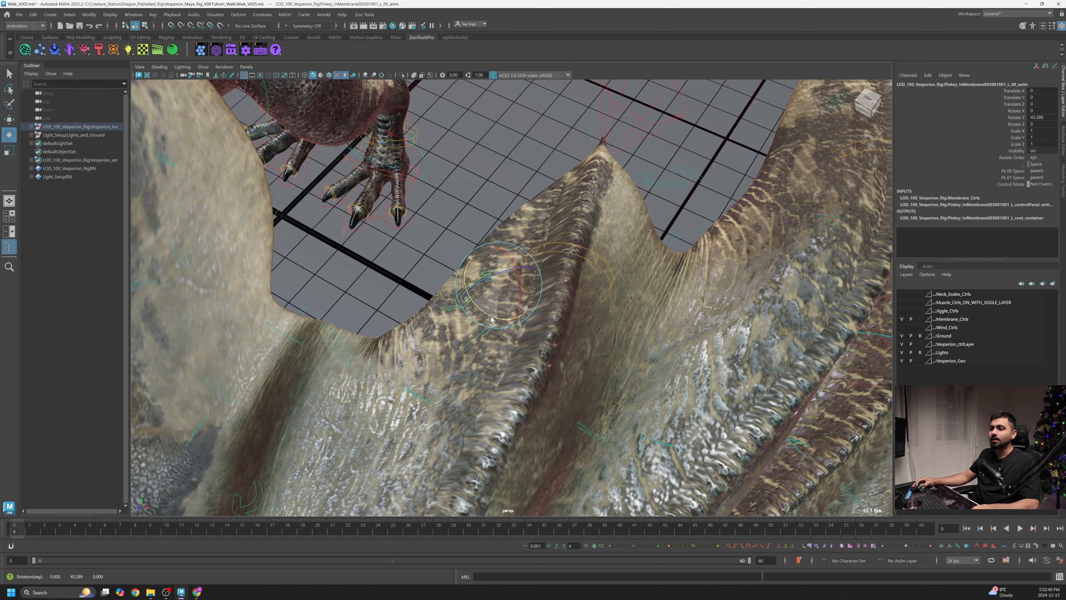
drag(524, 322, 523, 323)
alt+right_drag(523, 323, 458, 302)
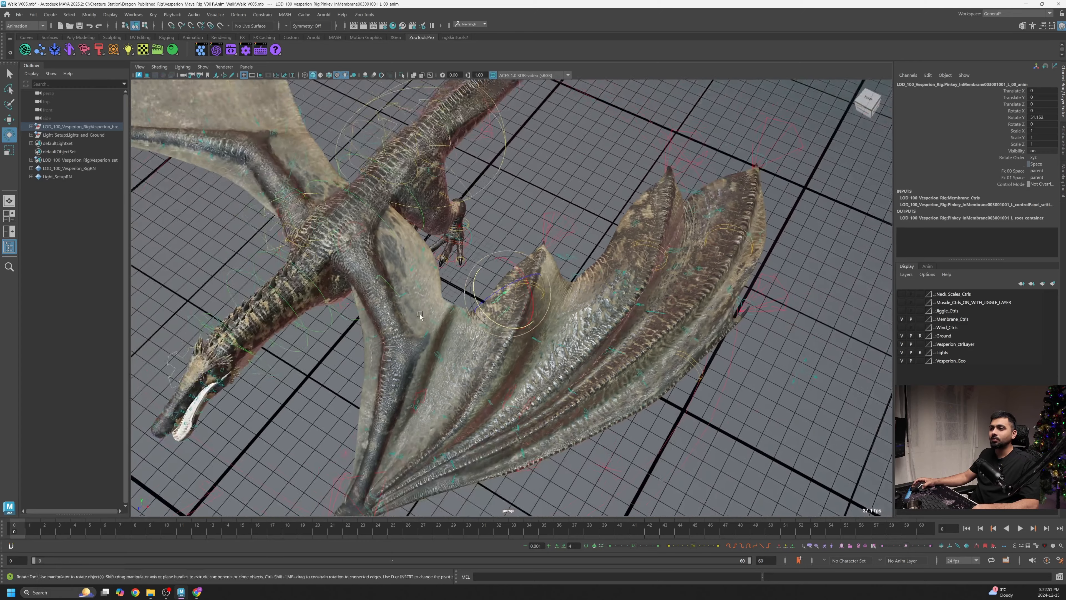
alt+drag(503, 310, 550, 327)
alt+drag(456, 312, 433, 332)
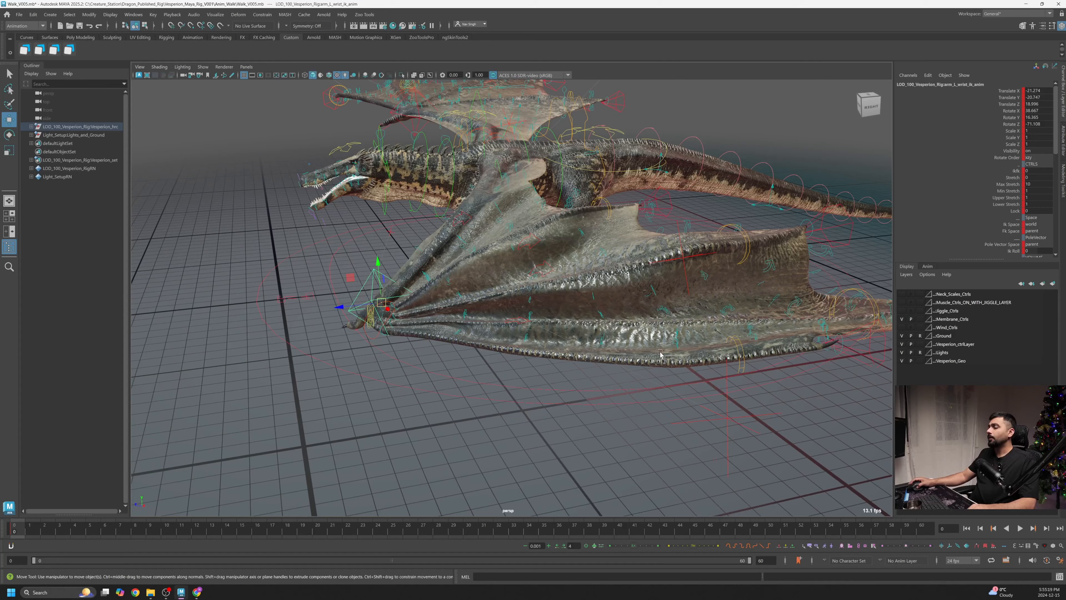
- Select the ring finger's outer membrane control and rotate it to tighten the lower fold
alt+drag(660, 354, 562, 328)
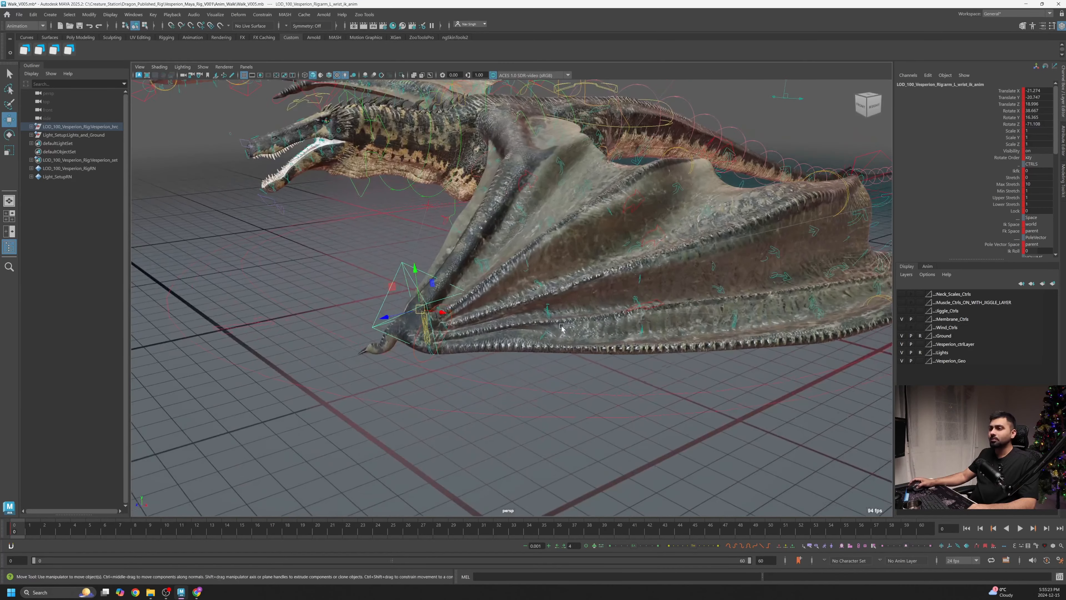
click(527, 268)
alt+drag(527, 269, 624, 247)
alt+middle_drag(624, 248, 611, 318)
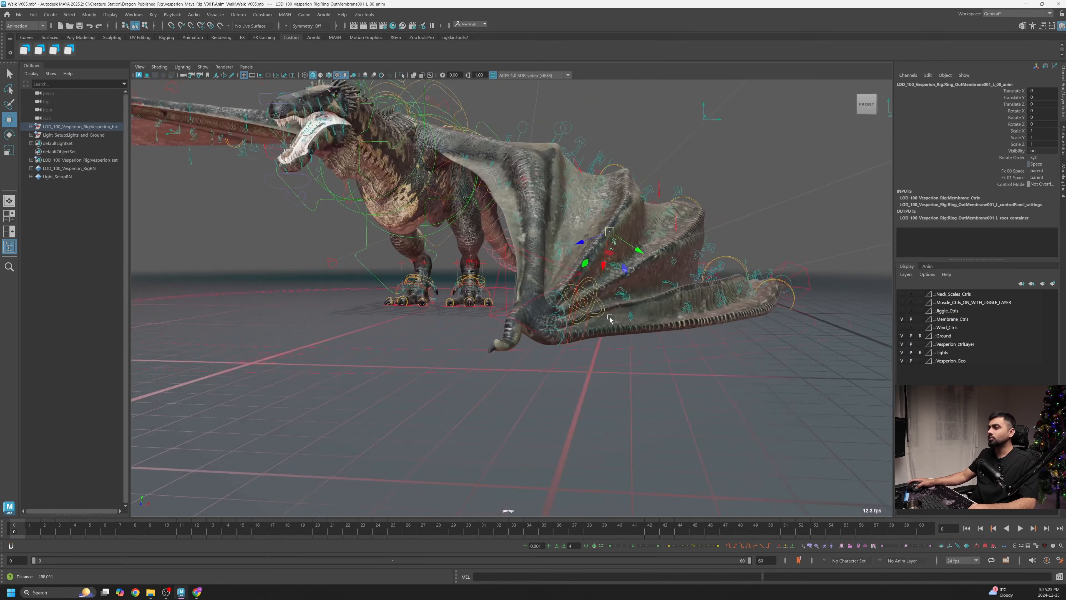
alt+right_drag(611, 318, 687, 272)
key(e)
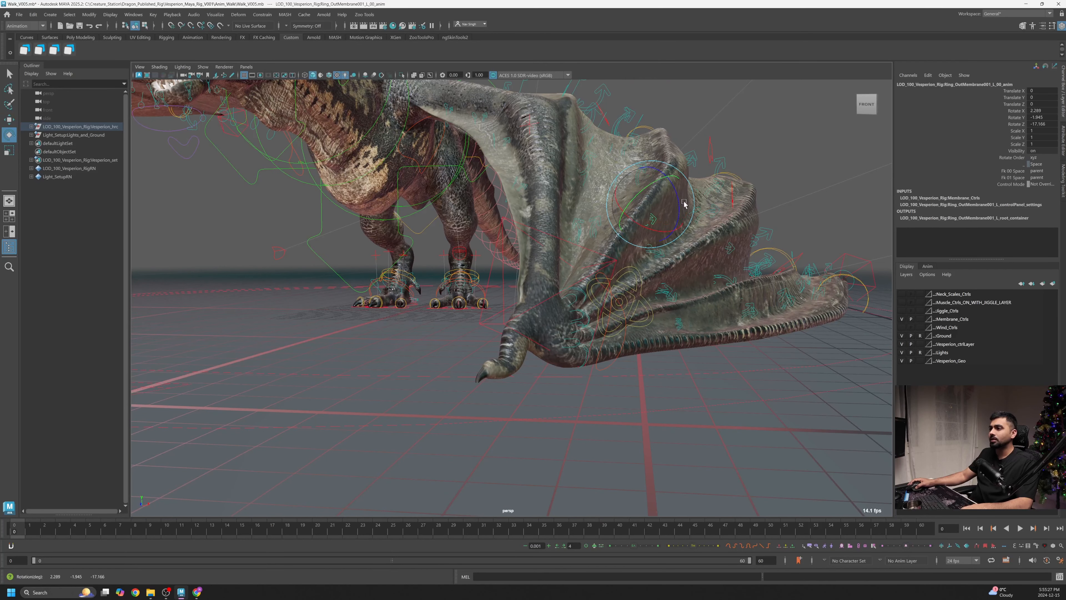
key(w)
scroll(702, 160, up, 3)
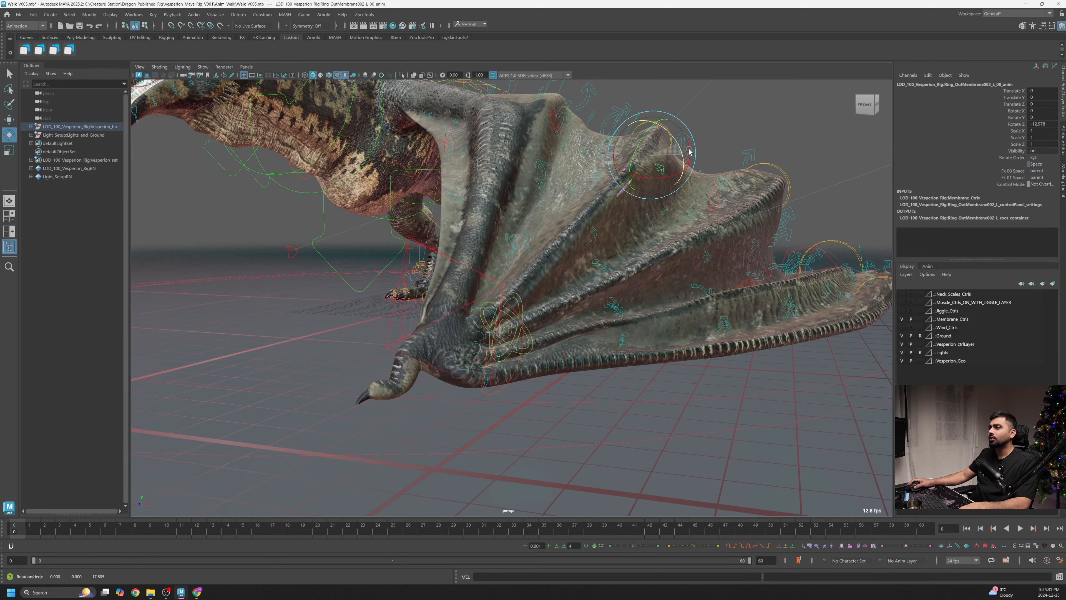
- Select the arm membrane control and rotate it to tuck the membrane near the shoulder
click(702, 124)
alt+drag(655, 135, 491, 163)
click(645, 182)
scroll(625, 185, down, 2)
click(468, 177)
click(467, 142)
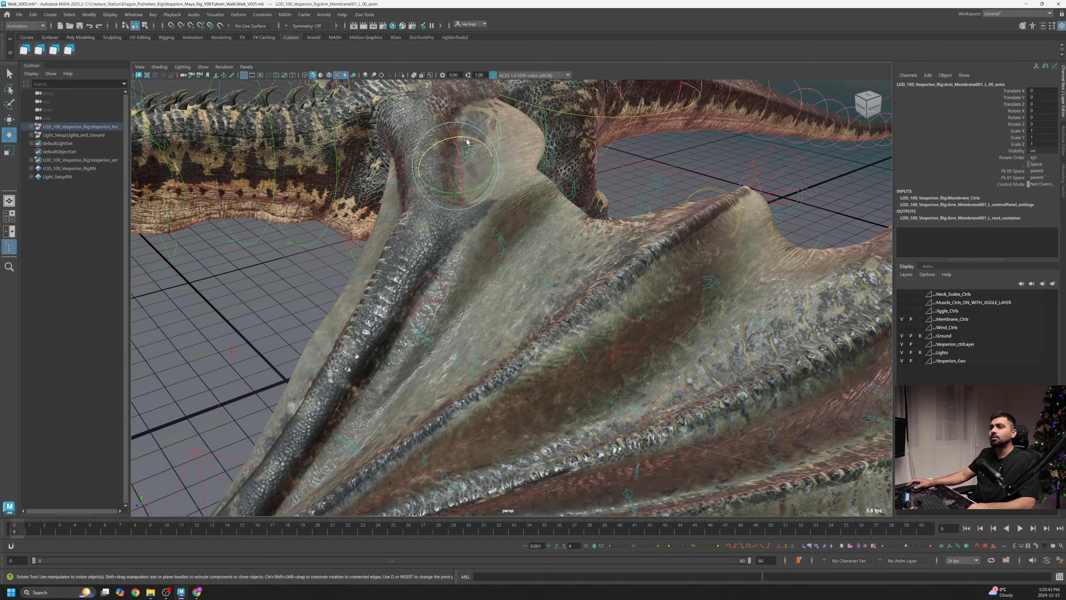
alt+drag(519, 159, 487, 175)
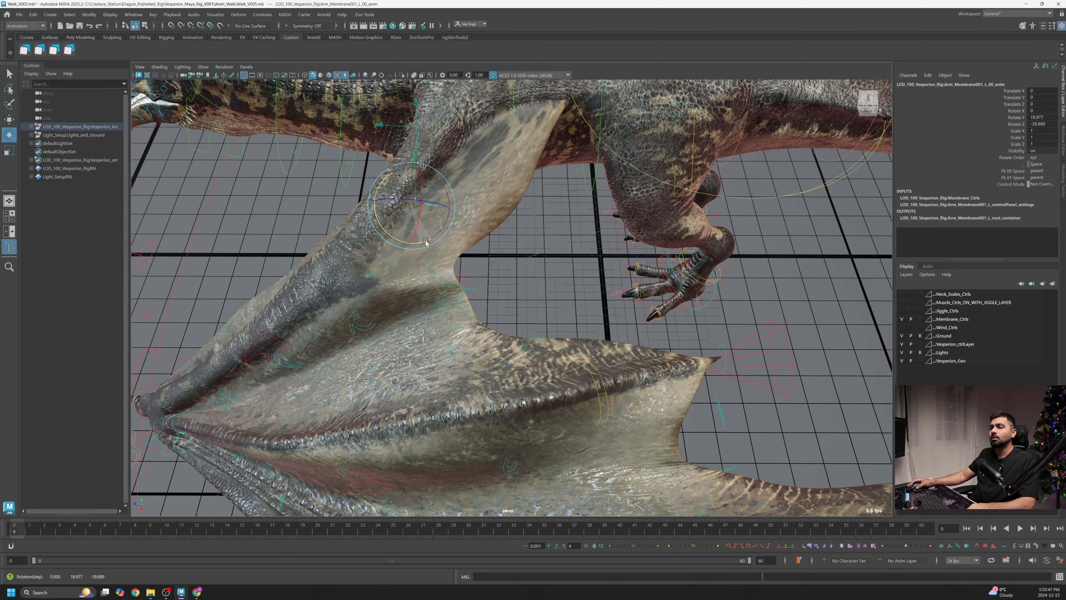
alt+drag(427, 243, 536, 324)
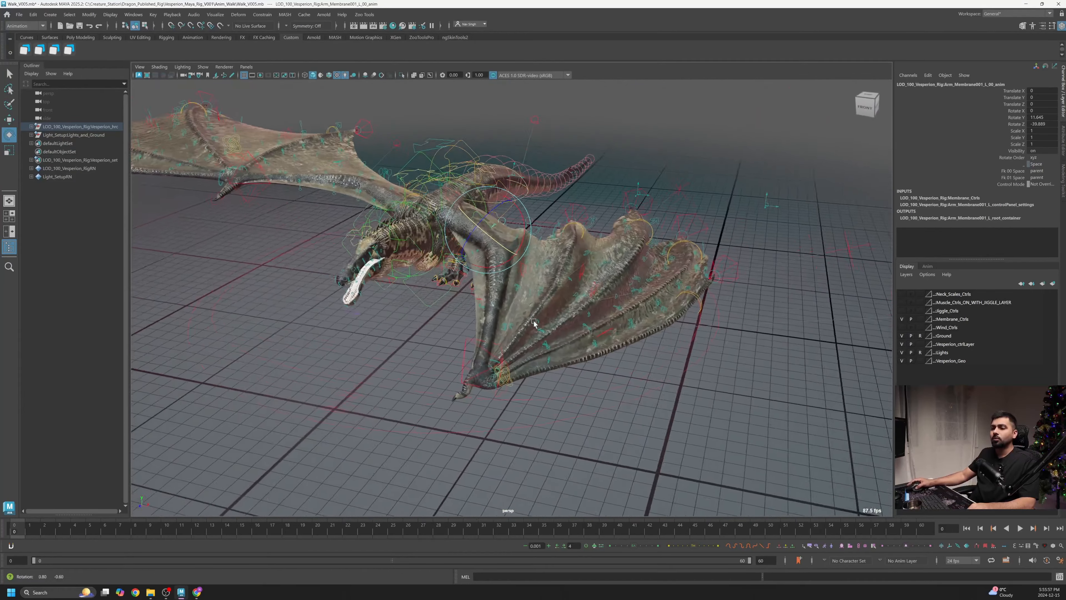
alt+right_drag(536, 324, 739, 364)
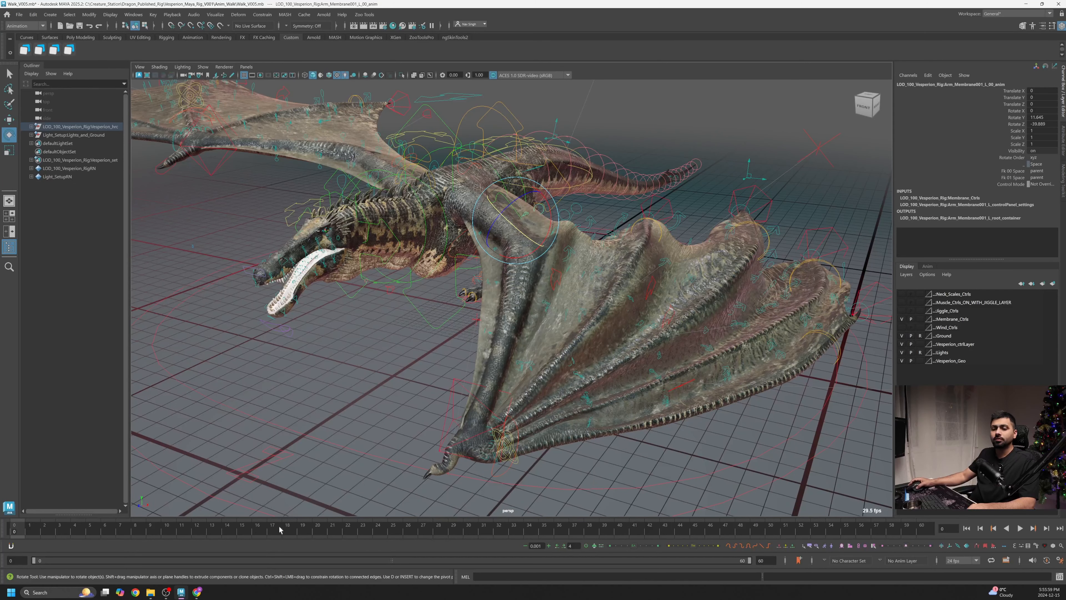
- Select all controls in the Membrane_Ctrls layer
double_click(959, 320)
right_click(947, 321)
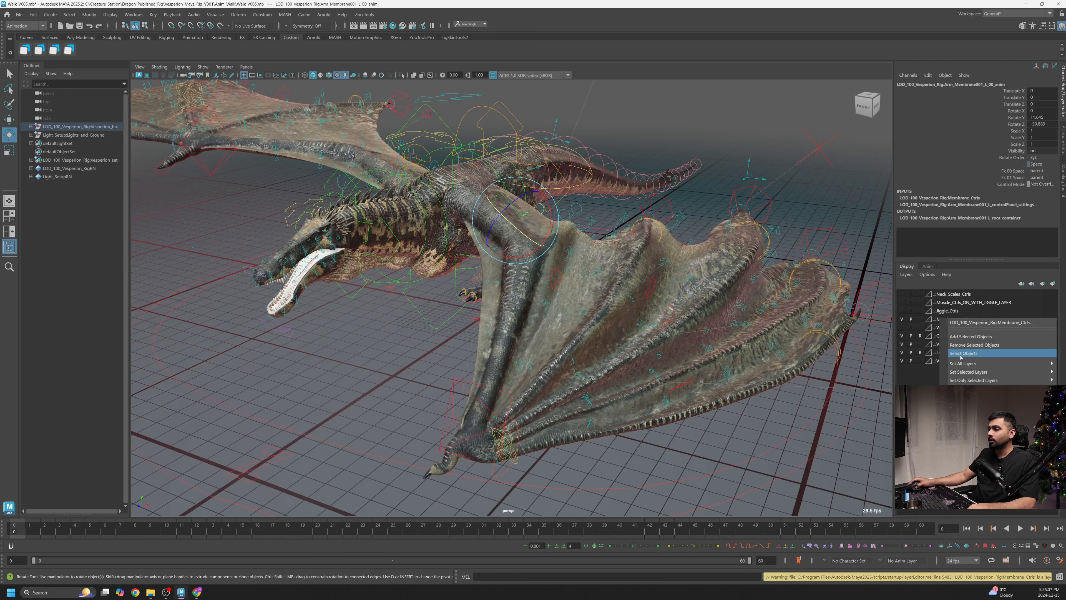
click(943, 363)
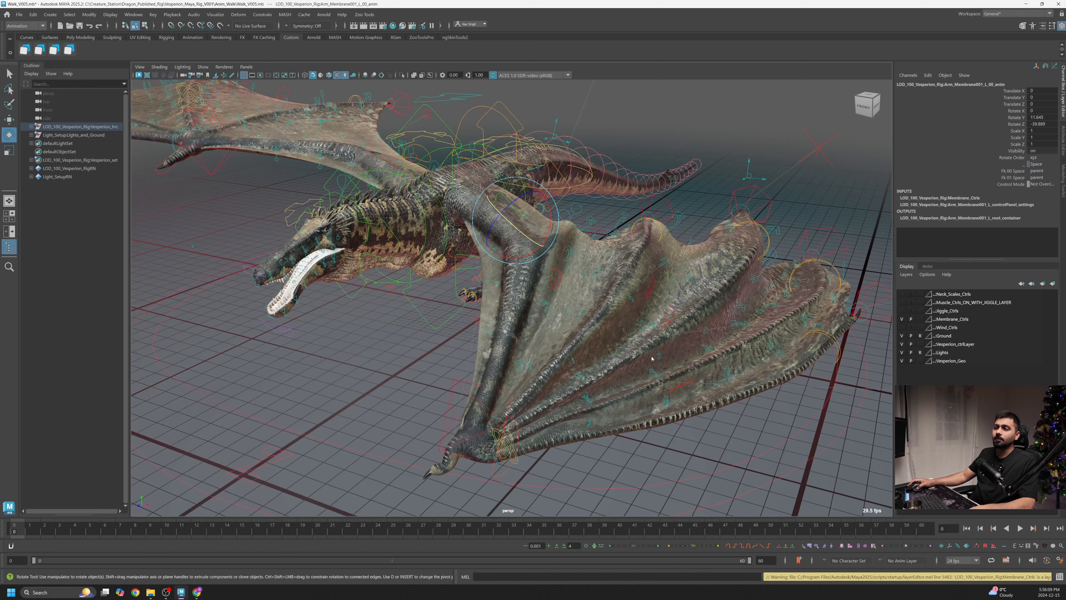
alt+right_drag(758, 352, 378, 313)
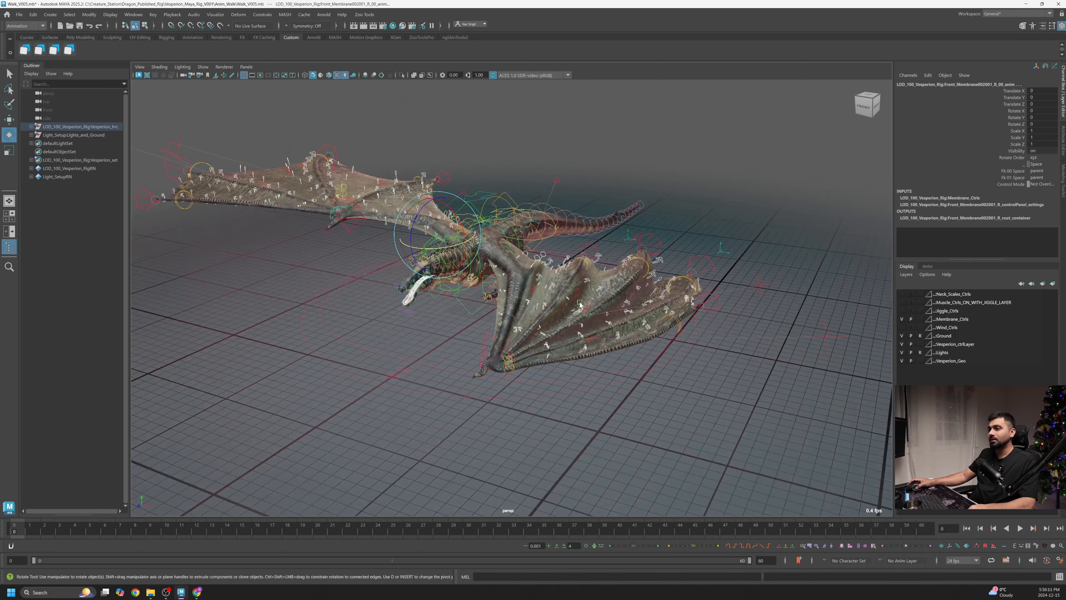
alt+drag(378, 313, 444, 363)
alt+right_drag(444, 363, 370, 327)
alt+middle_drag(370, 327, 384, 341)
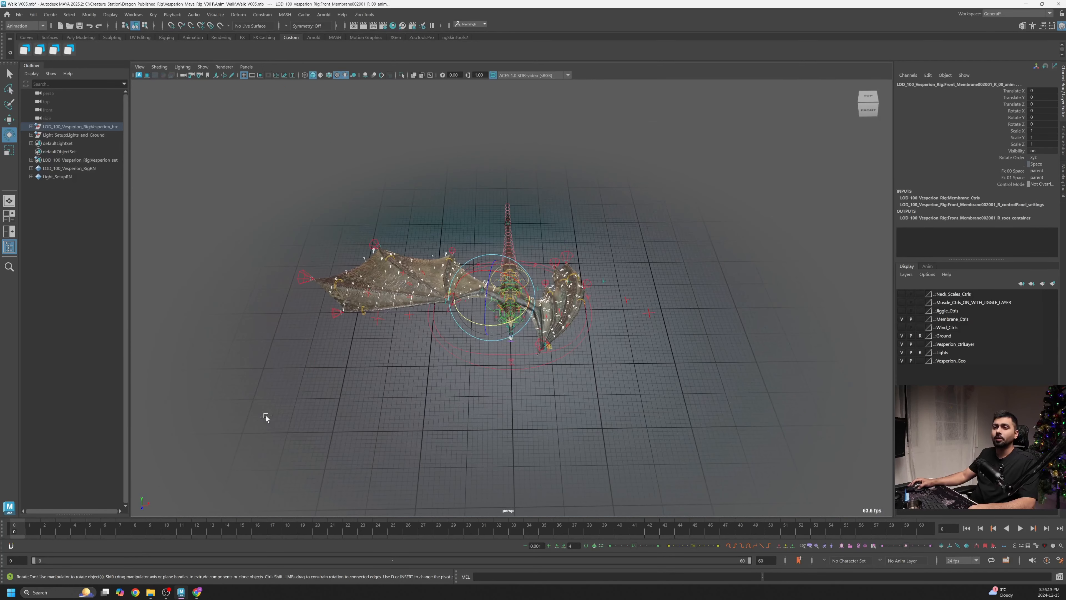
- Review the folded wing pose by moving along the timeline
ctrl+drag(463, 273, 504, 222)
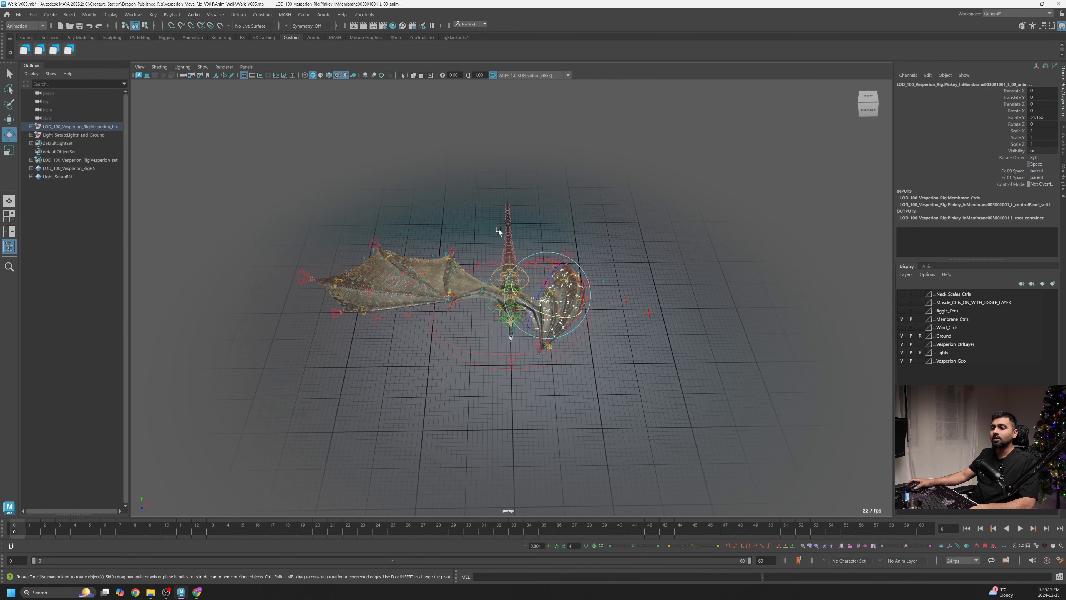
alt+drag(428, 305, 307, 482)
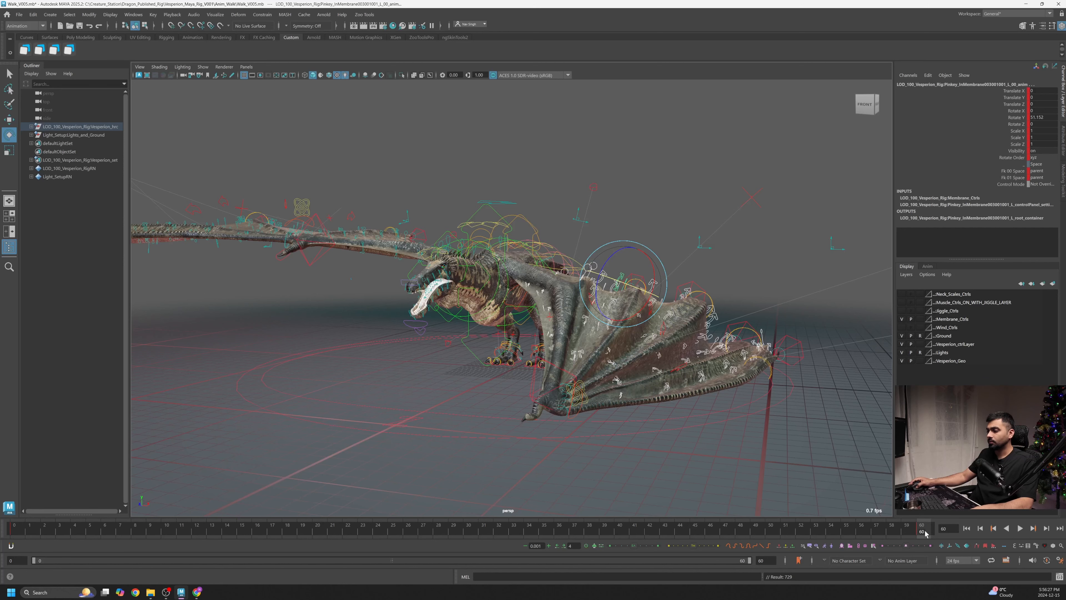
click(756, 532)
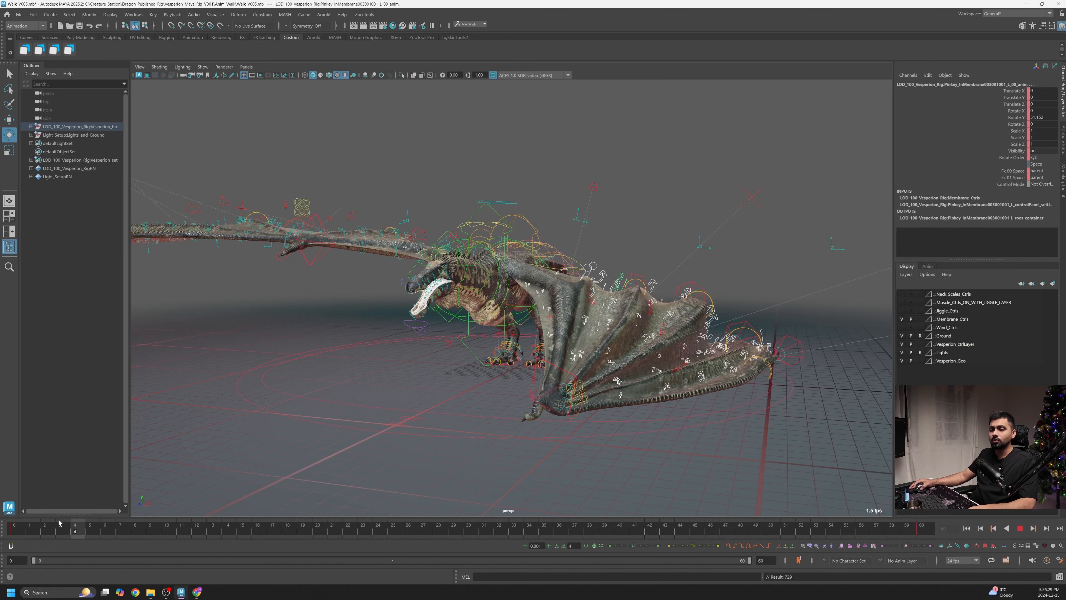
- Return to the start of the timeline and hide the Membrane_Ctrls layer
drag(59, 523, 13, 524)
alt+drag(635, 353, 521, 373)
alt+right_drag(546, 375, 672, 372)
click(902, 319)
mouse_move(546, 353)
alt+mouse_down()
mouse_move(512, 351)
mouse_move(527, 352)
alt+mouse_up()
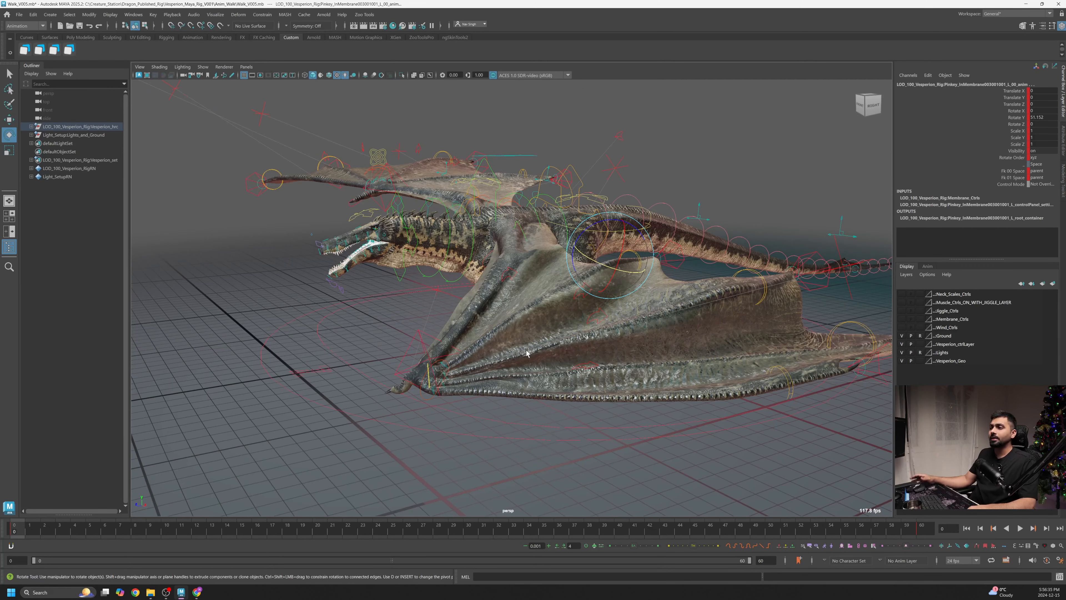
alt+right_drag(544, 321, 524, 334)
alt+drag(579, 336, 579, 427)
- Select the left wrist IK control and the wing-start and finger base controls around the wrist
click(547, 382)
key(w)
click(61, 51)
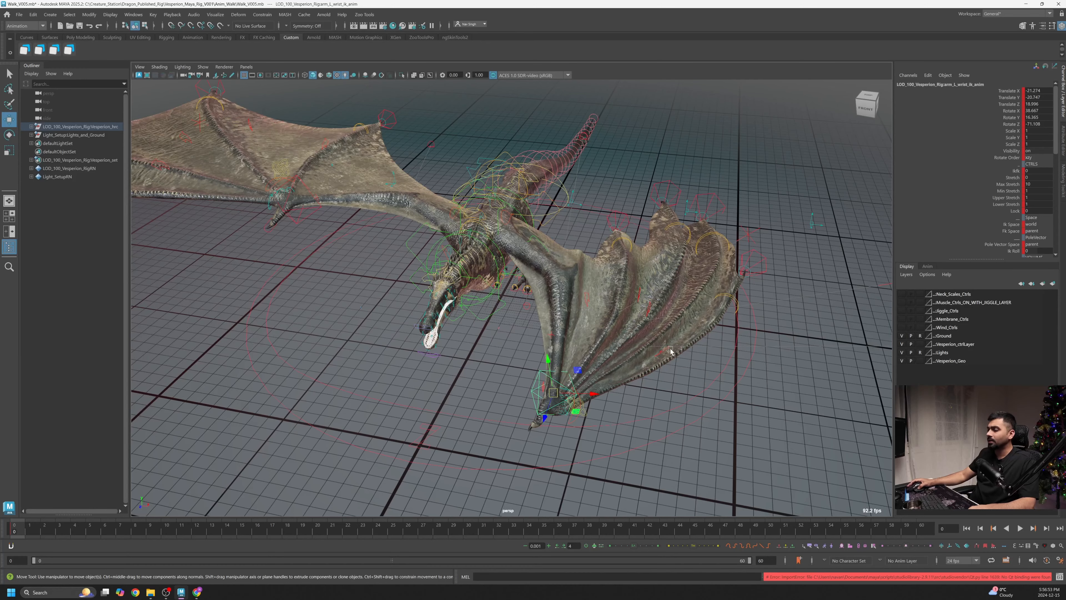
alt+drag(671, 351, 579, 408)
alt+middle_drag(578, 407, 593, 346)
alt+right_drag(593, 346, 569, 369)
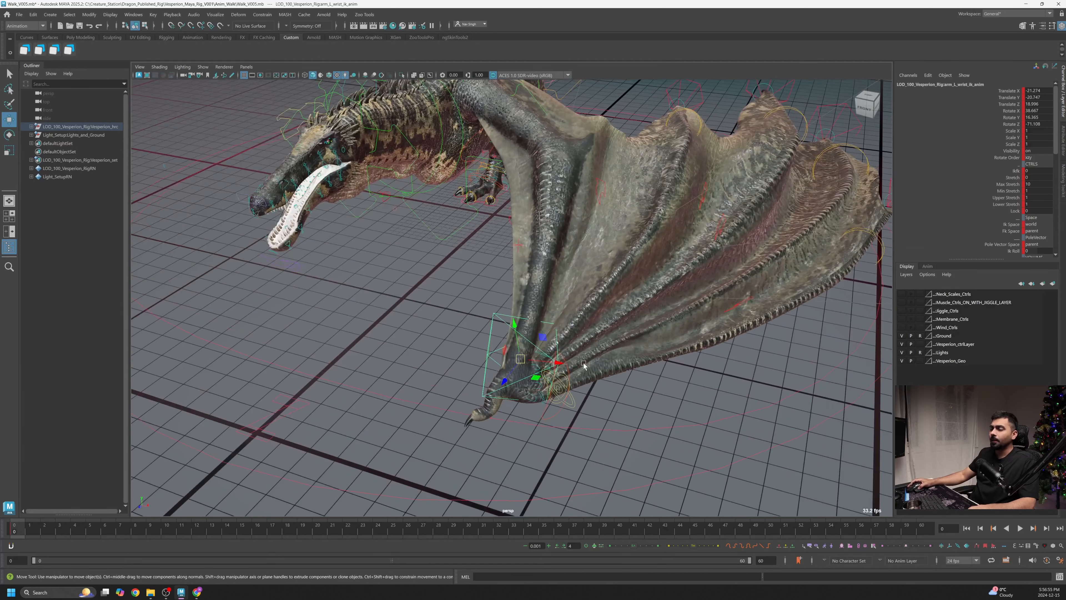
alt+drag(551, 246, 500, 341)
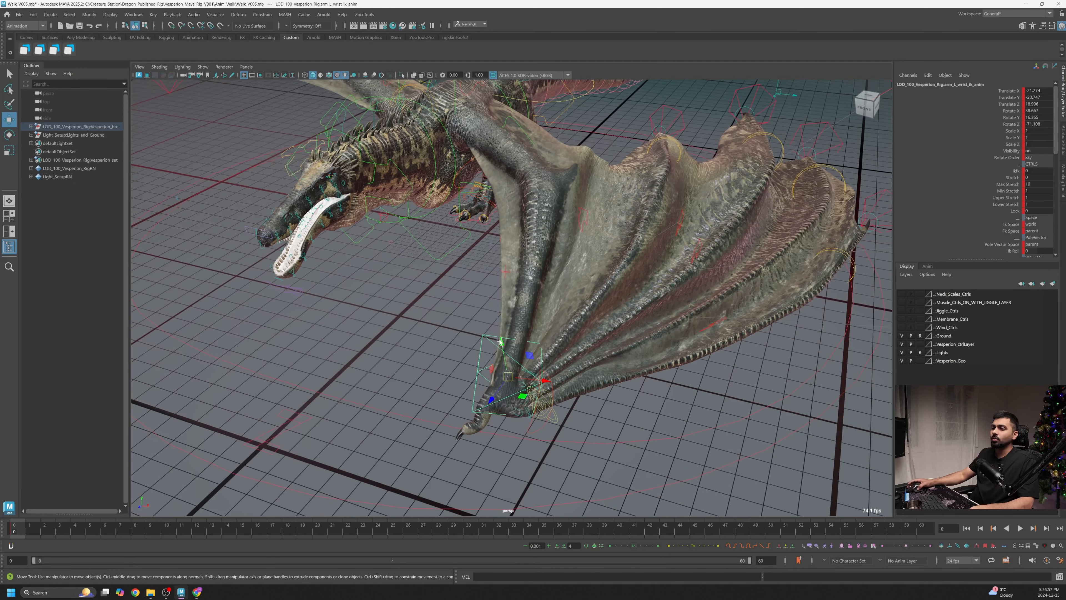
alt+right_drag(483, 336, 511, 355)
alt+middle_drag(511, 355, 502, 275)
alt+right_drag(502, 276, 579, 349)
click(554, 319)
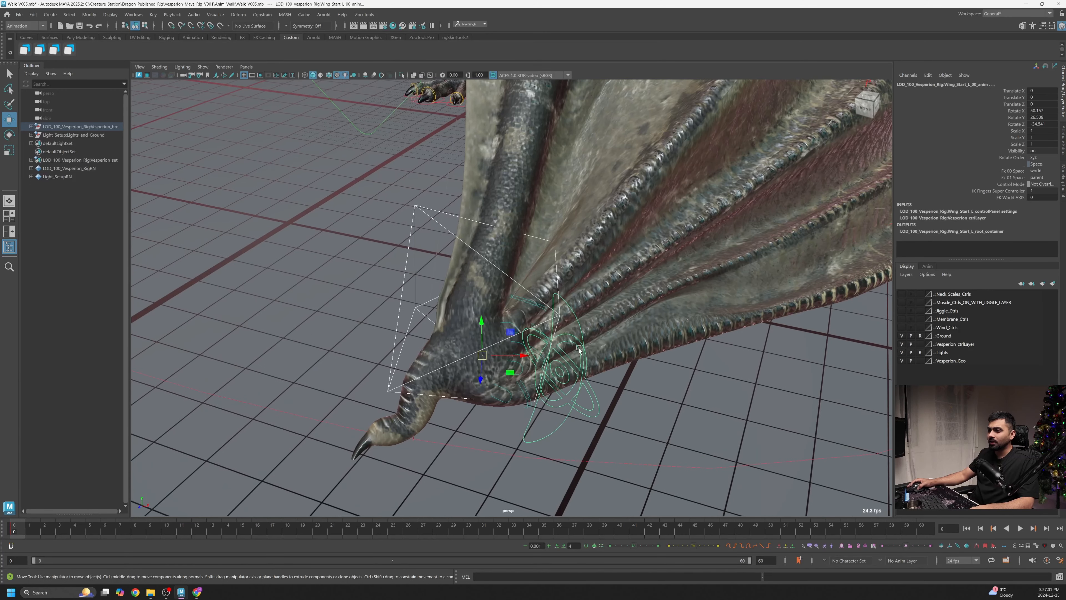
click(565, 352)
alt+drag(565, 353, 503, 358)
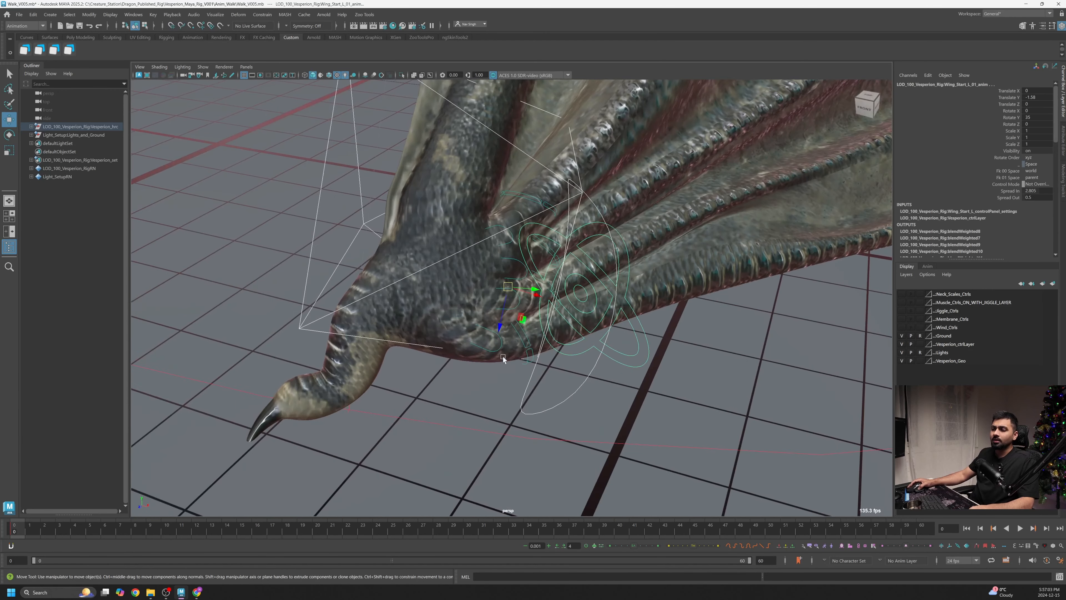
click(496, 351)
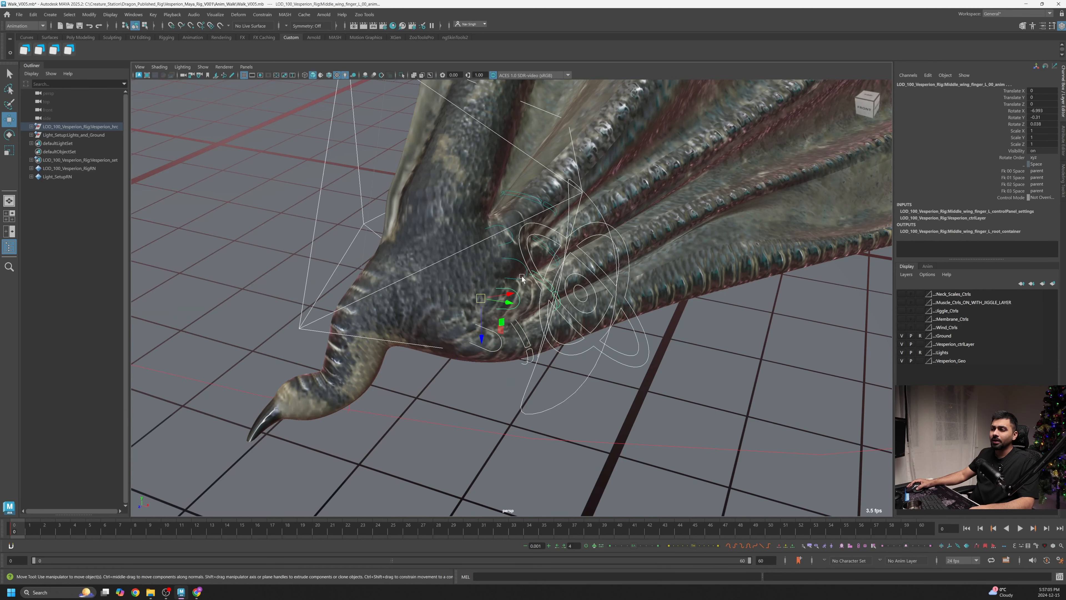
click(503, 229)
click(507, 194)
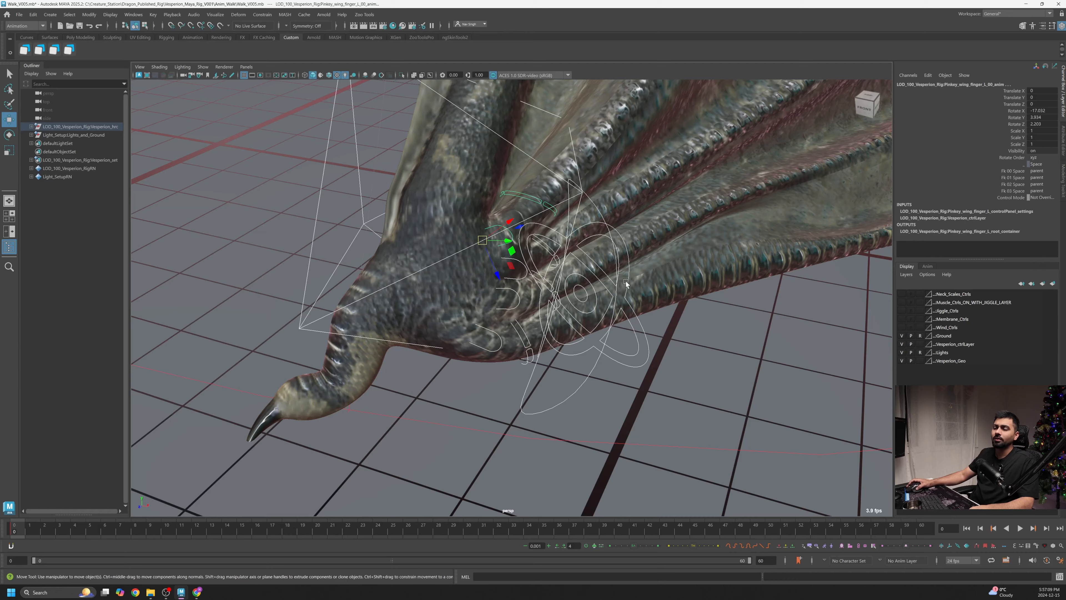
alt+right_drag(626, 283, 713, 248)
alt+middle_drag(714, 248, 569, 335)
alt+right_drag(569, 335, 527, 330)
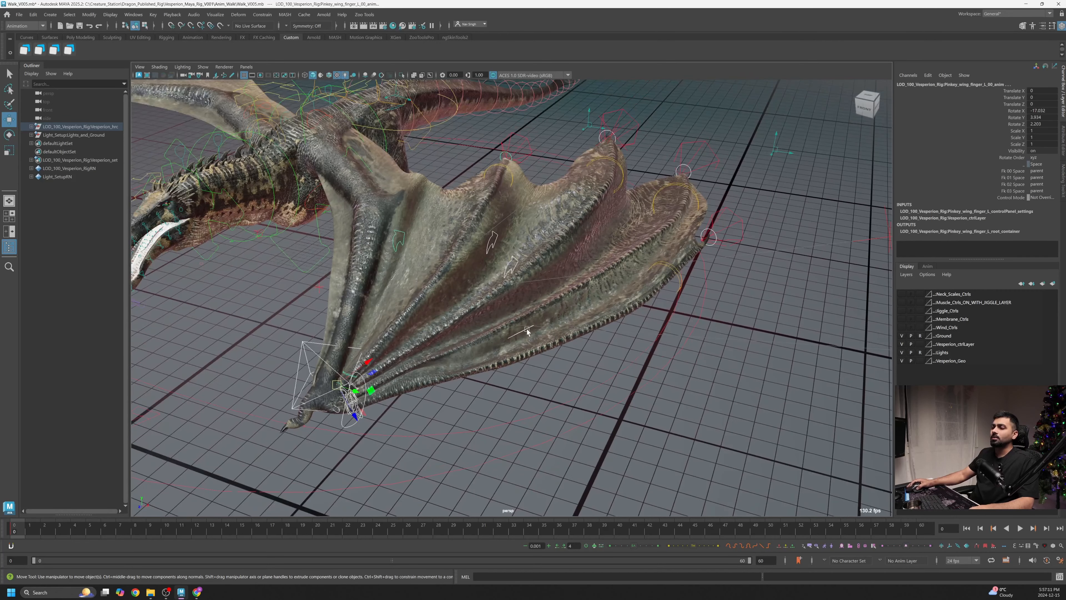
- Add the remaining wing finger IK controls and the left clavicle control to the selection
click(525, 329)
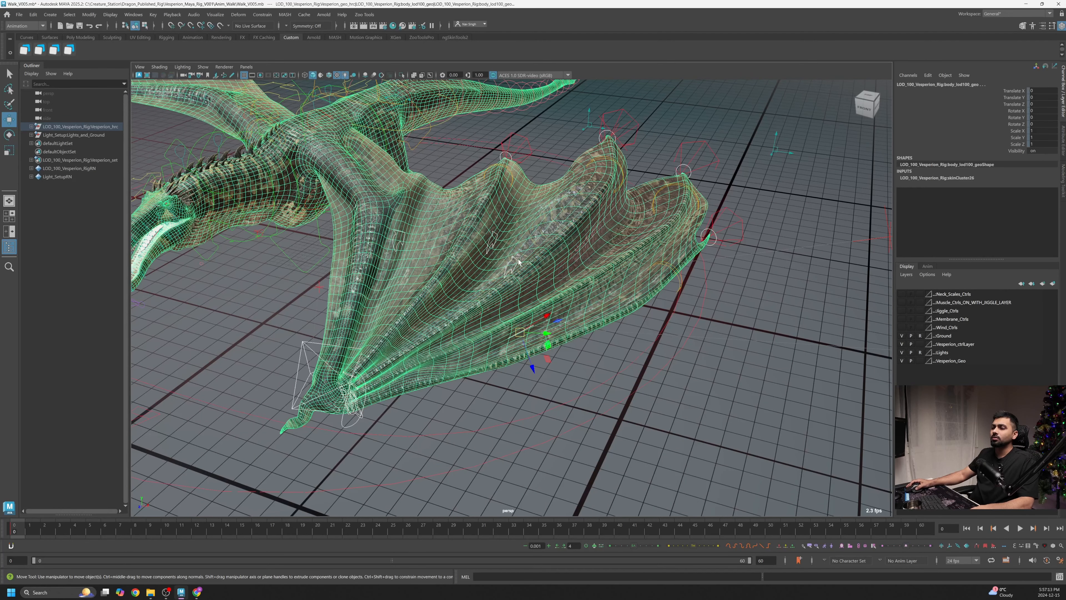
key(ctrl+z)
shift+click(513, 258)
shift+click(495, 233)
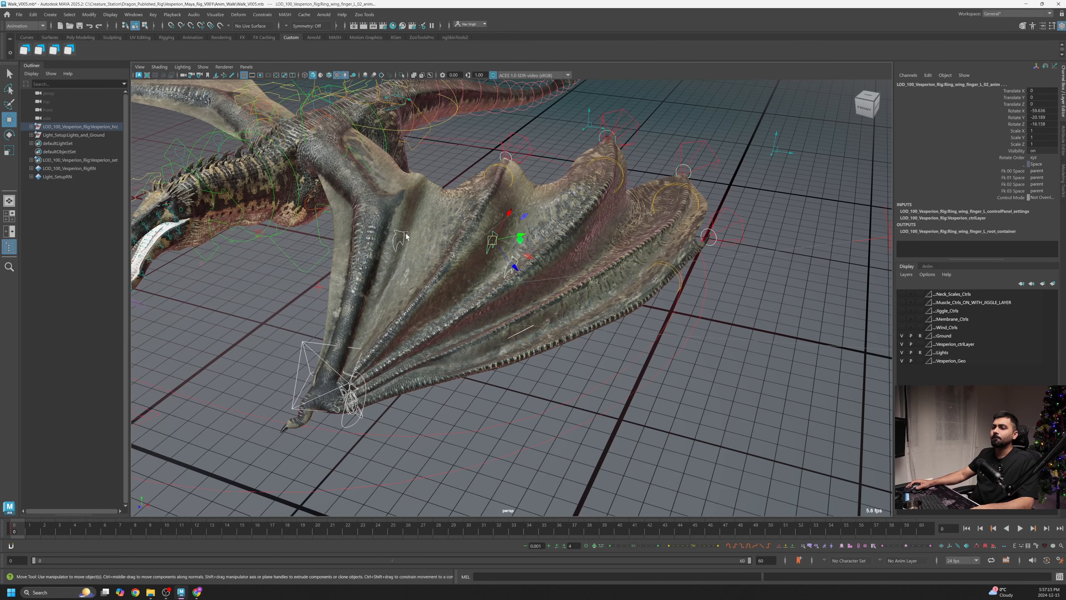
shift+click(403, 232)
alt+right_drag(584, 235, 531, 235)
alt+drag(531, 235, 515, 236)
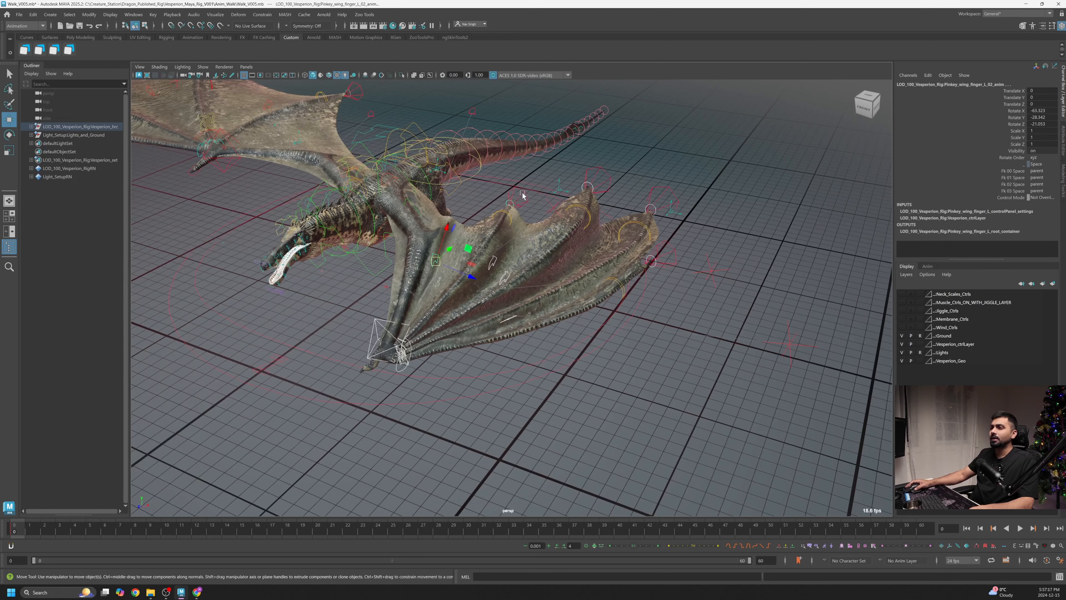
click(510, 203)
click(597, 174)
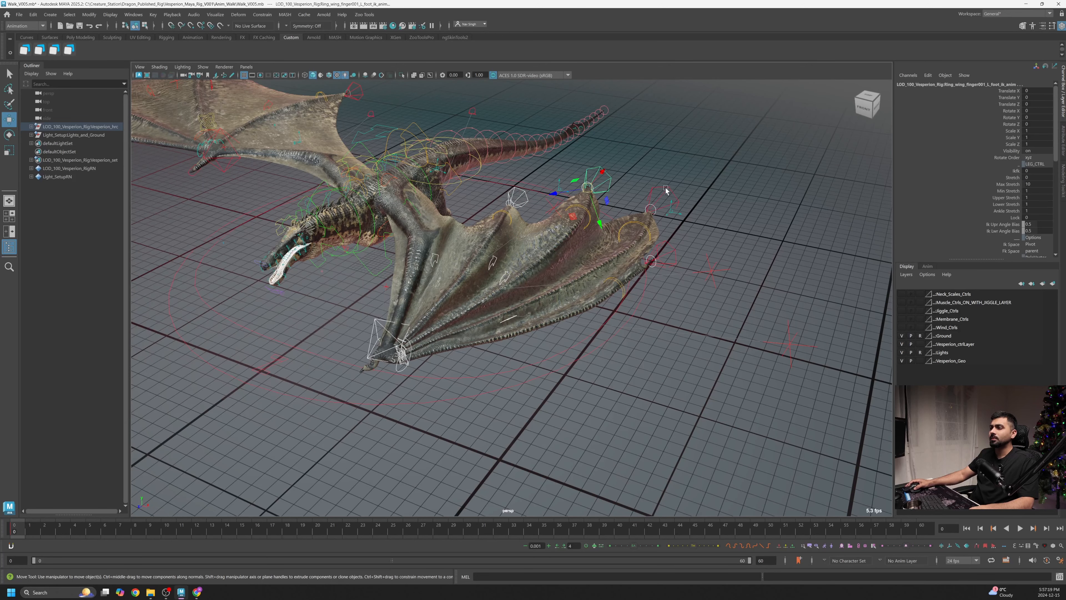
click(666, 190)
click(674, 252)
alt+drag(675, 253, 651, 306)
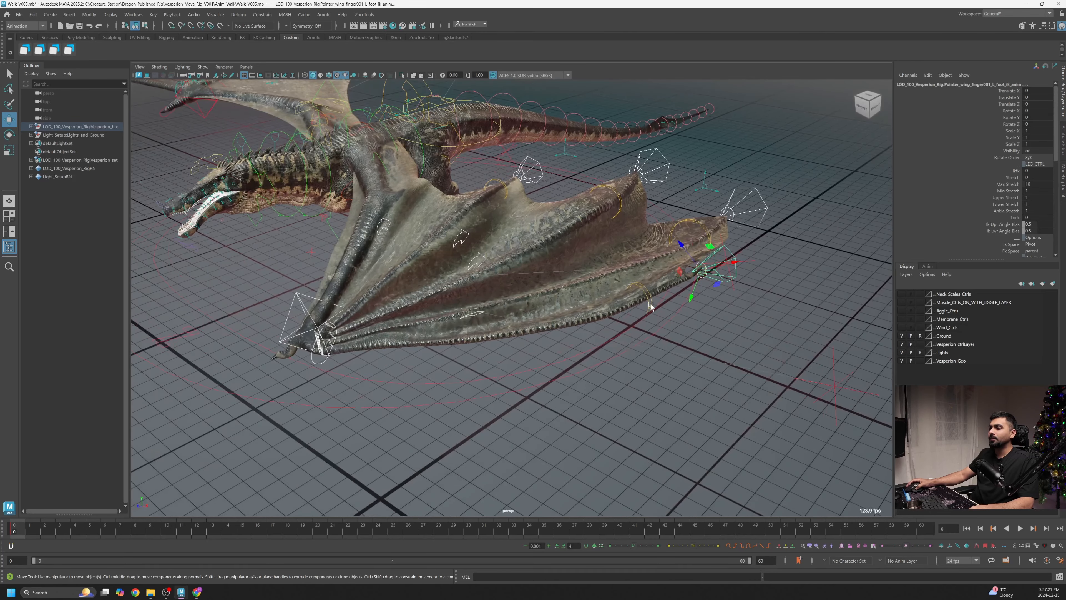
click(641, 289)
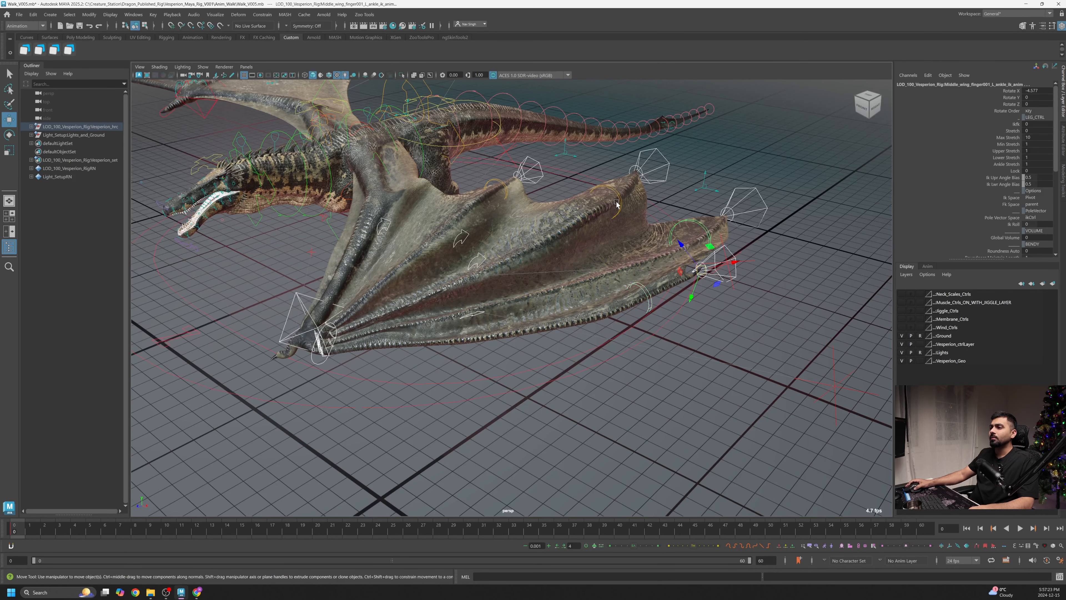
click(499, 183)
alt+drag(499, 182, 583, 275)
alt+drag(493, 281, 546, 321)
alt+middle_drag(460, 136, 498, 211)
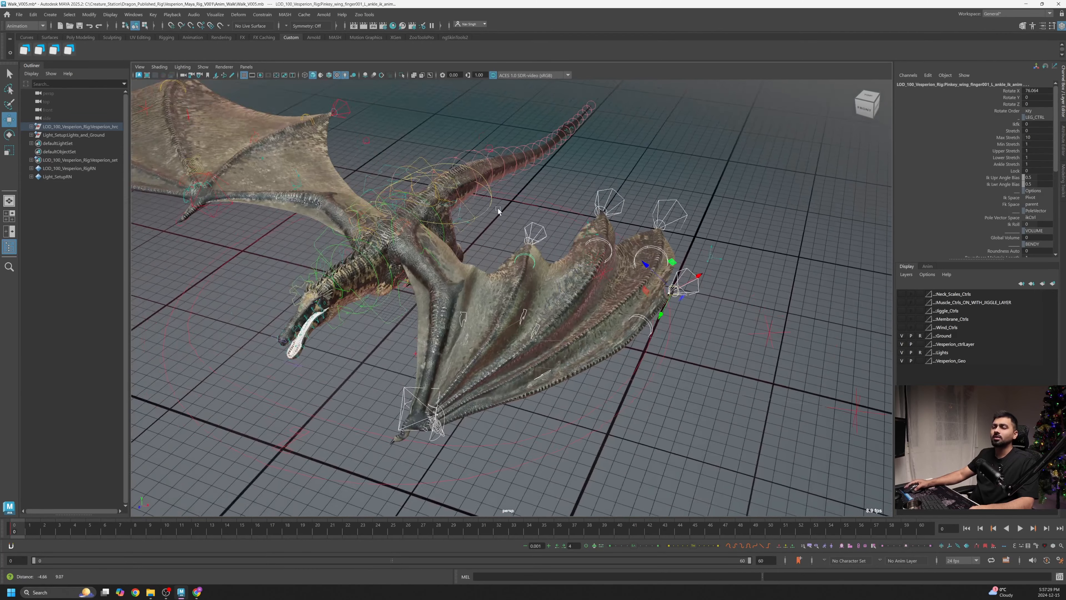
alt+drag(498, 208, 508, 184)
shift+click(506, 170)
alt+right_drag(506, 172, 510, 270)
click(370, 202)
alt+drag(370, 202, 396, 315)
click(486, 293)
alt+right_drag(396, 314, 440, 327)
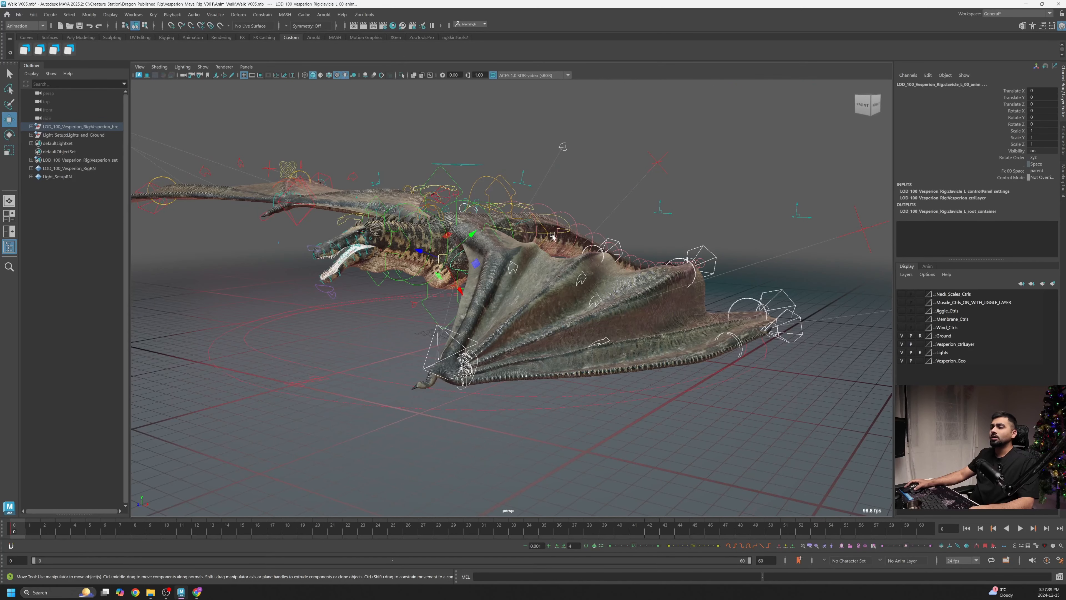
- Create a new display layer from the selected left arm controls and name it LArm
alt+drag(528, 235, 555, 263)
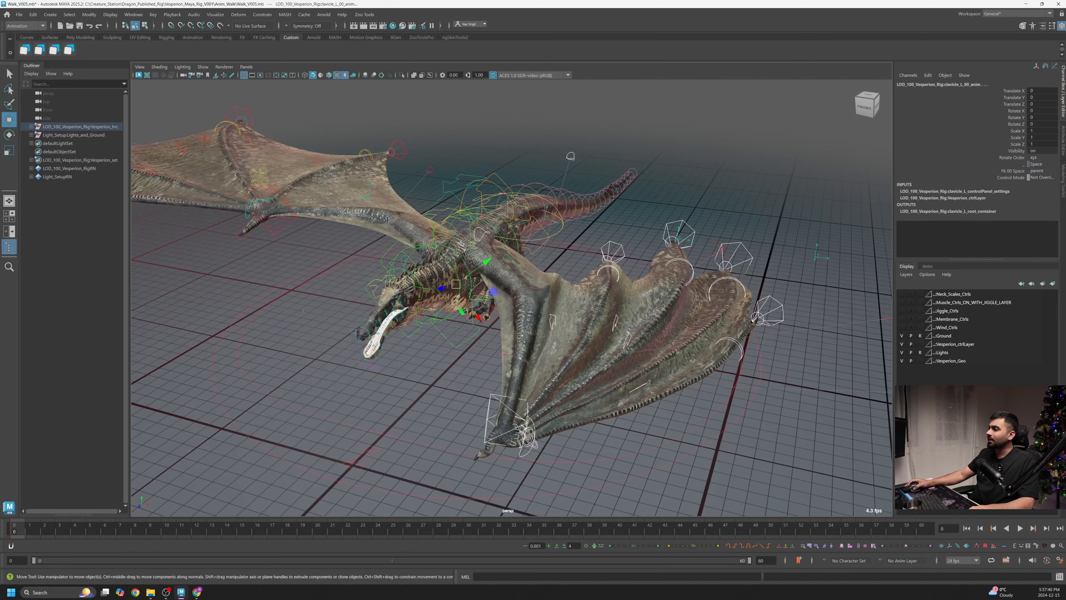
click(1053, 285)
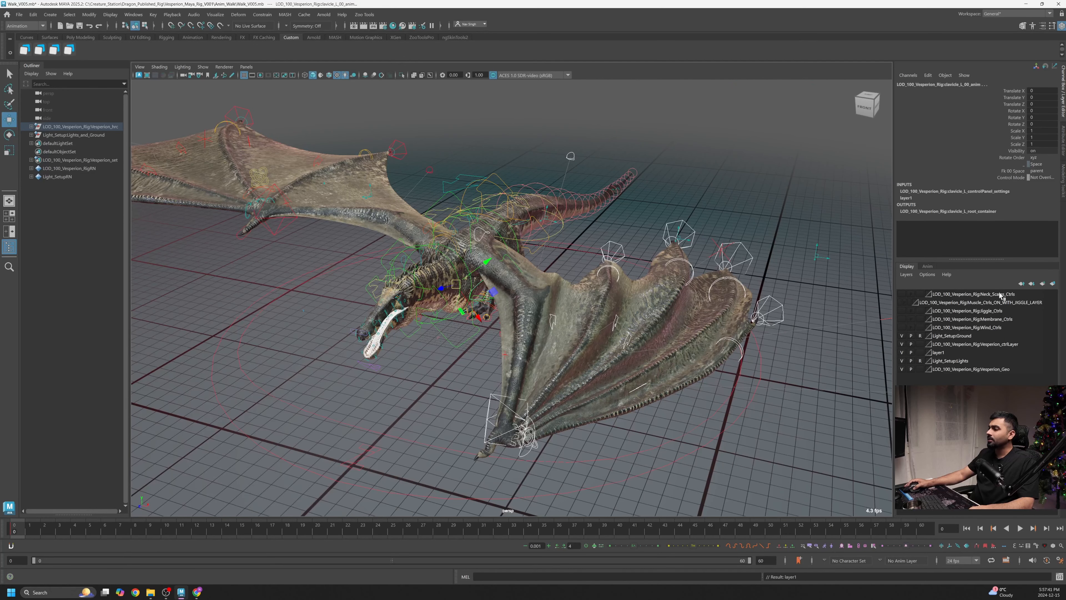
click(942, 353)
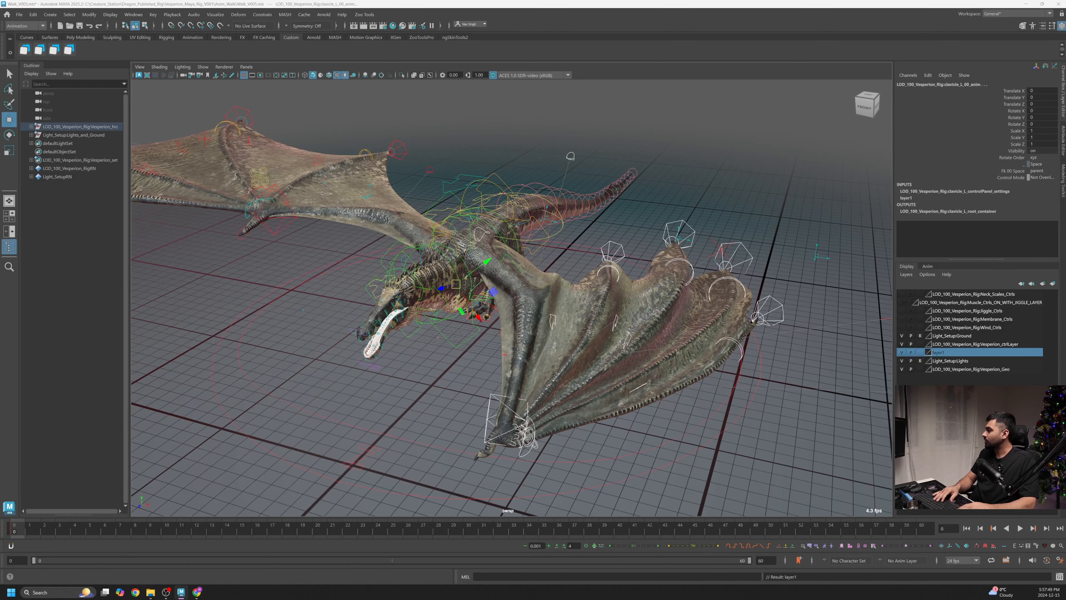
key(Return)
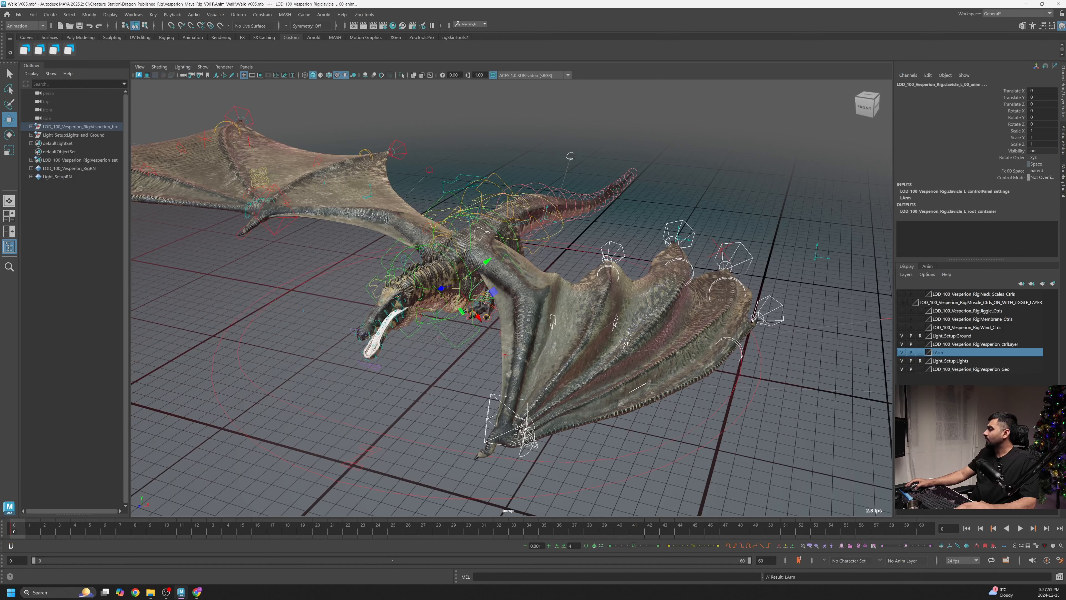
- Select all objects in the LArm layer and set a key on them at the last frame
alt+drag(587, 280, 593, 288)
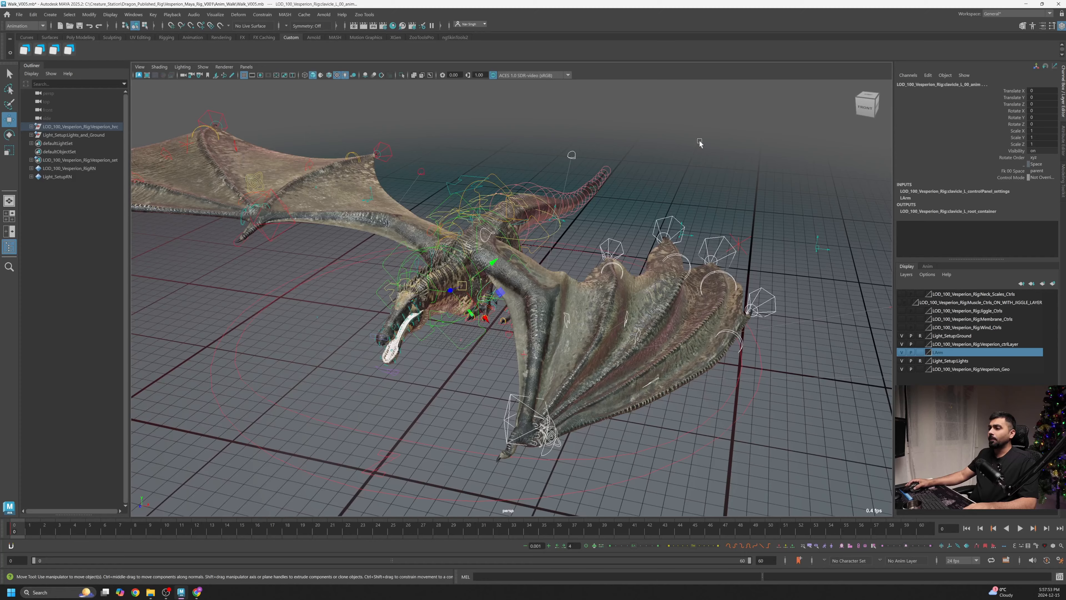
click(699, 142)
alt+drag(708, 230, 660, 238)
alt+right_drag(660, 237, 605, 305)
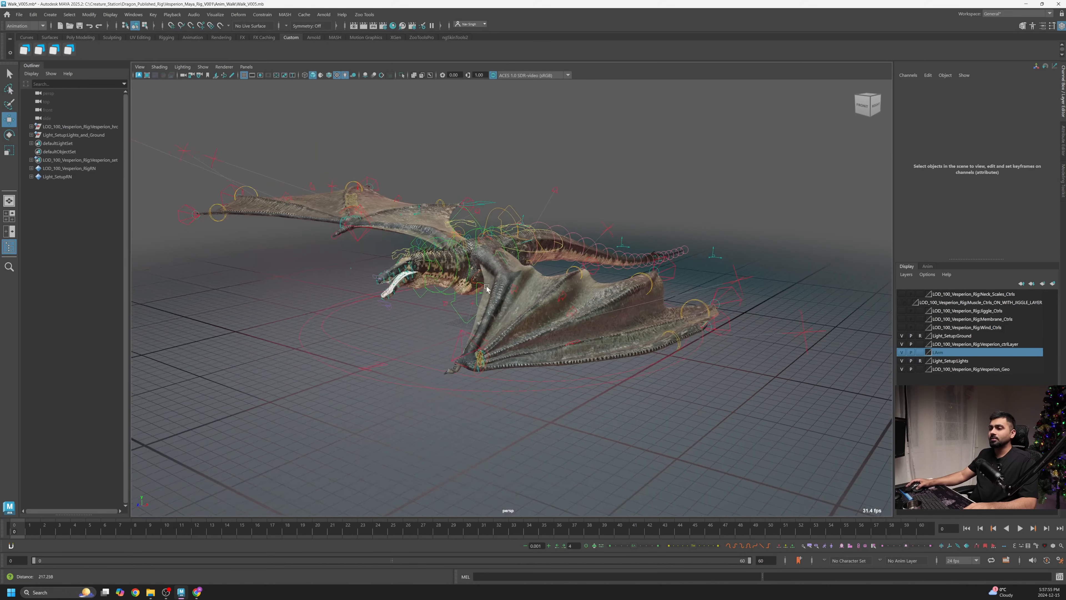
alt+drag(604, 305, 560, 302)
alt+right_drag(559, 302, 580, 328)
alt+drag(580, 328, 352, 344)
right_click(969, 361)
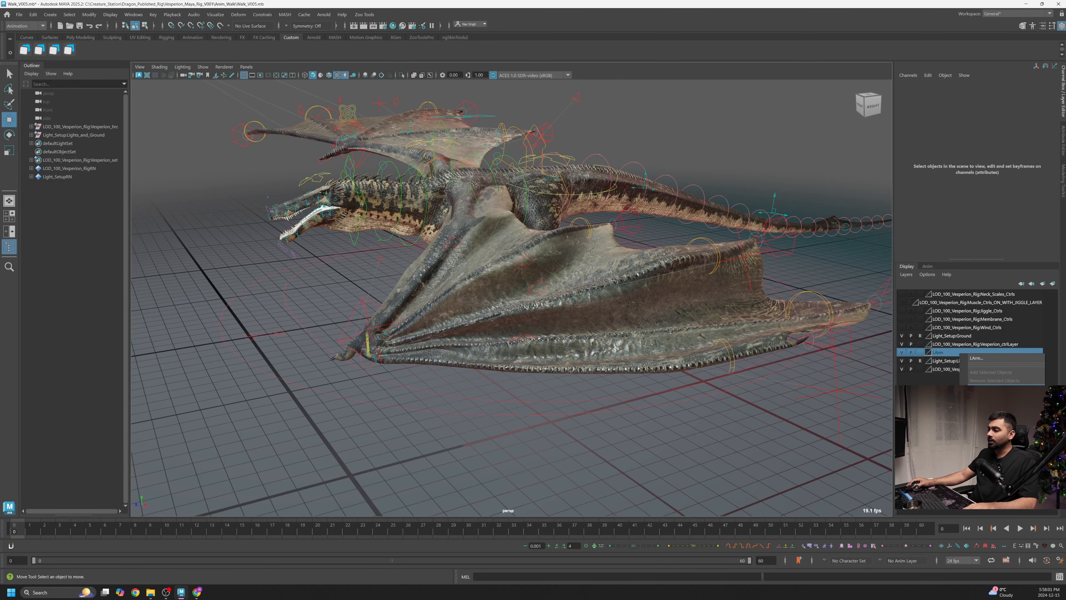
click(978, 389)
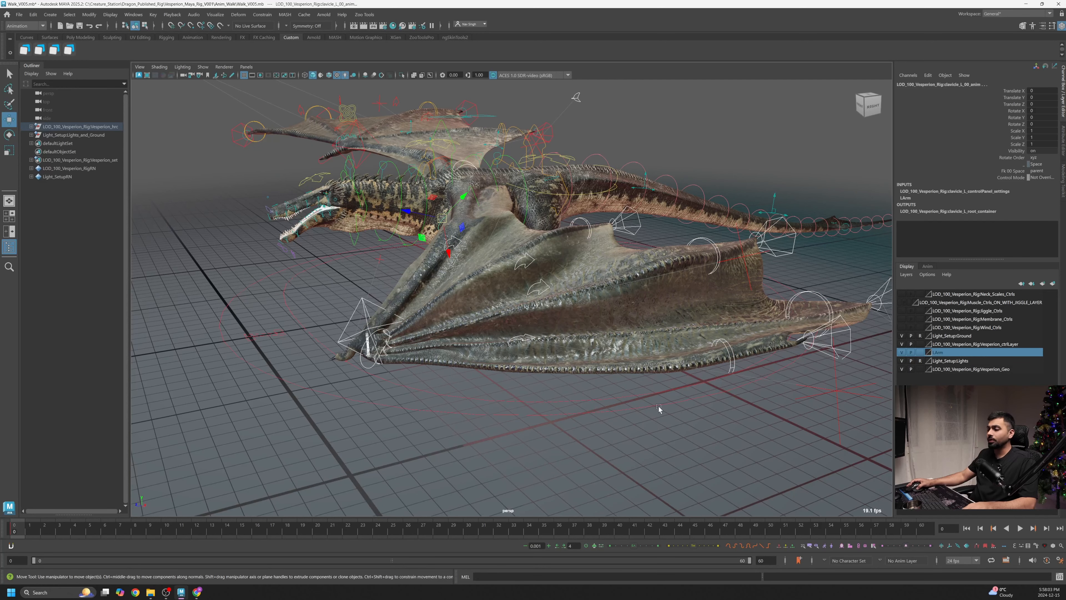
alt+drag(659, 406, 573, 398)
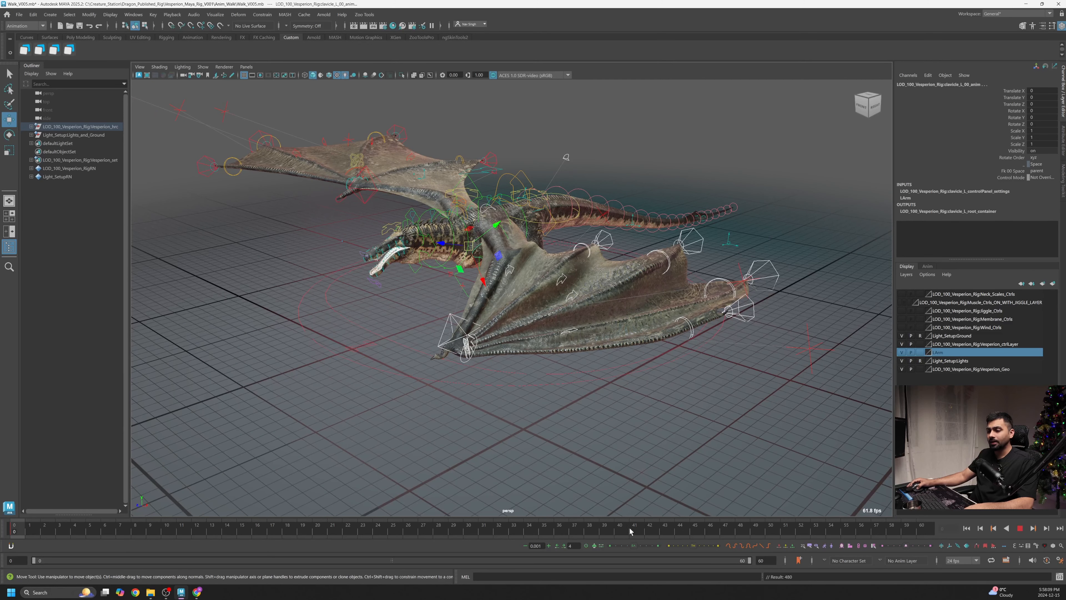
drag(630, 529, 927, 526)
key(s)
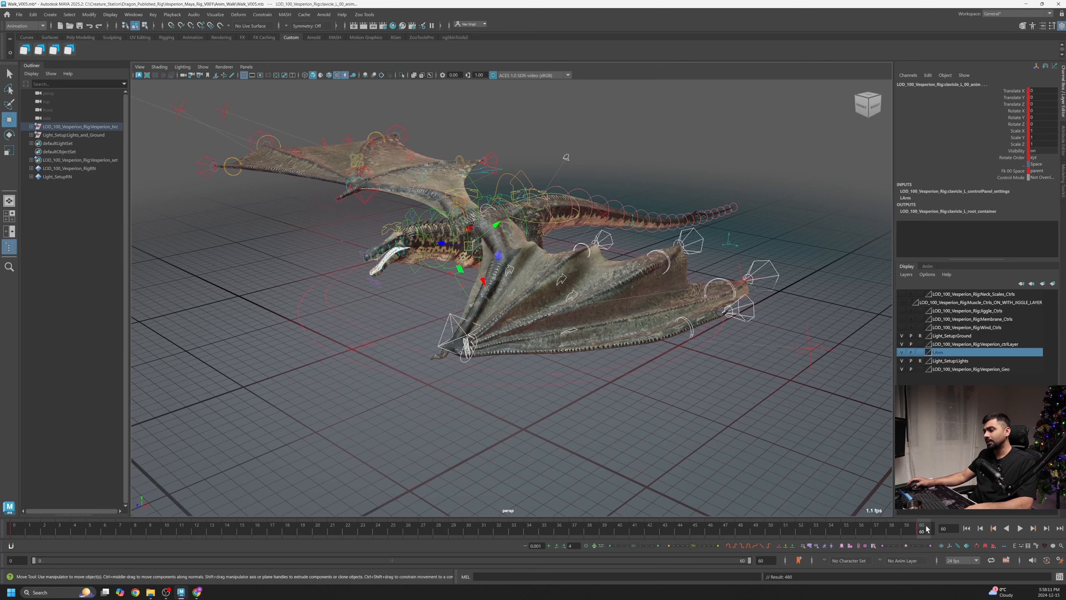
- Play back the walk cycle from the first frame to review the folded wing motion
drag(122, 529, 20, 529)
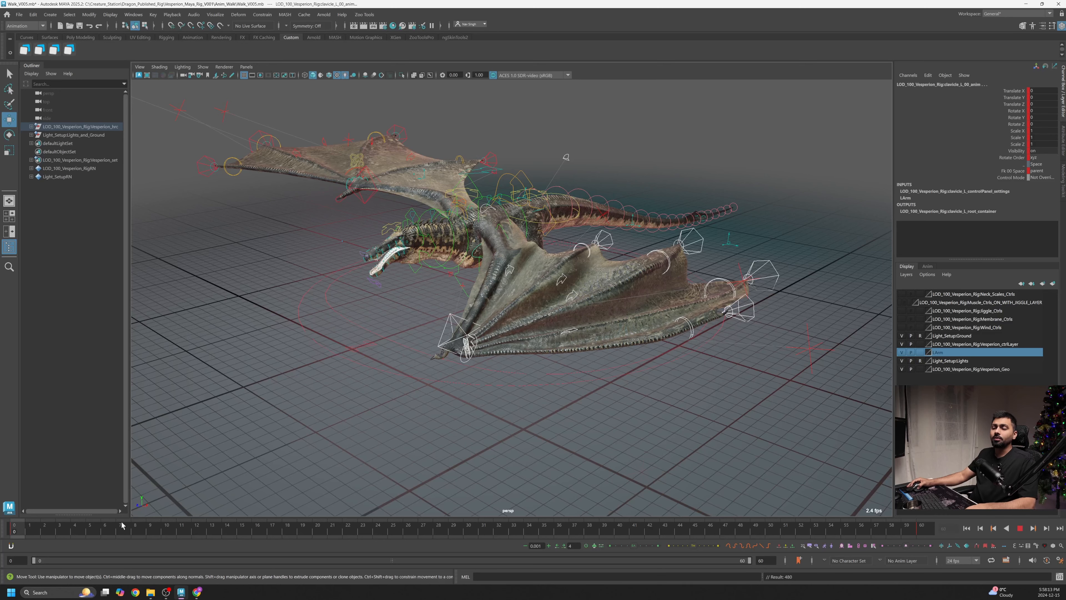
drag(122, 526, 605, 519)
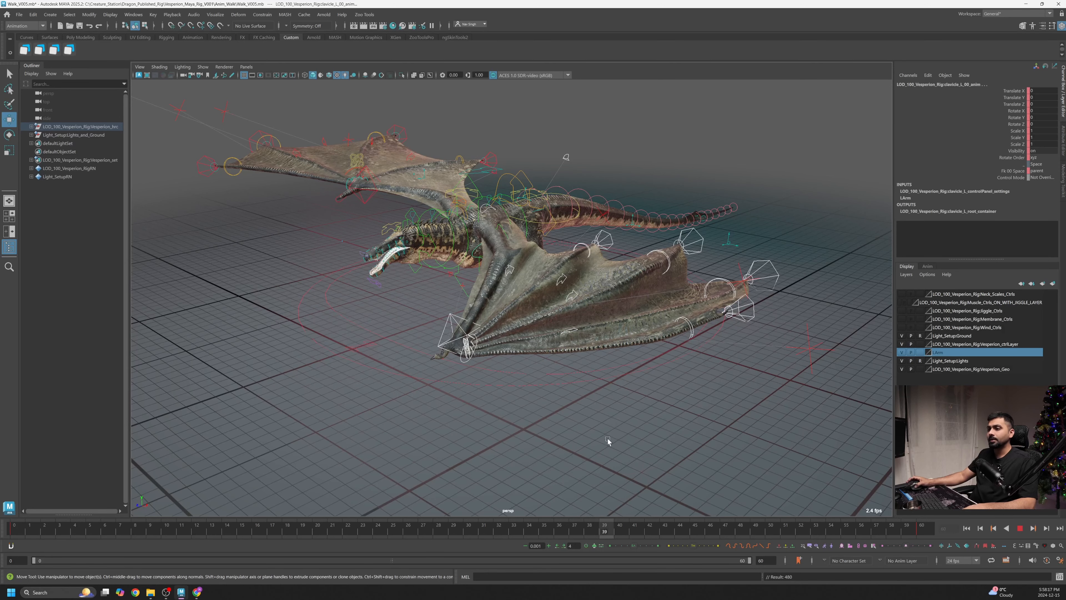
alt+drag(609, 438, 539, 407)
scroll(539, 406, up, 3)
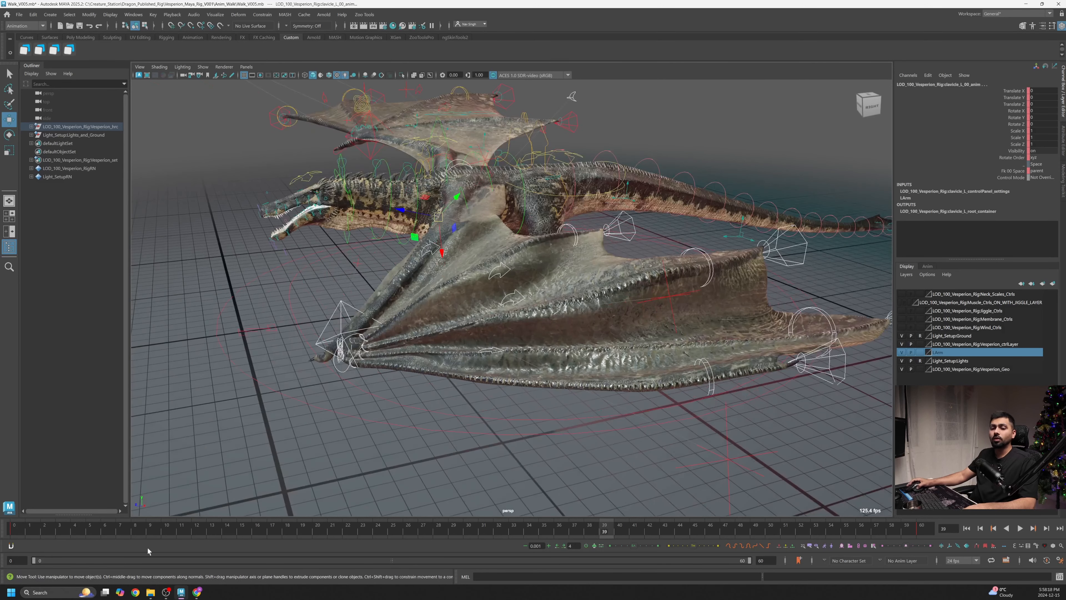
click(10, 527)
key(alt+v)
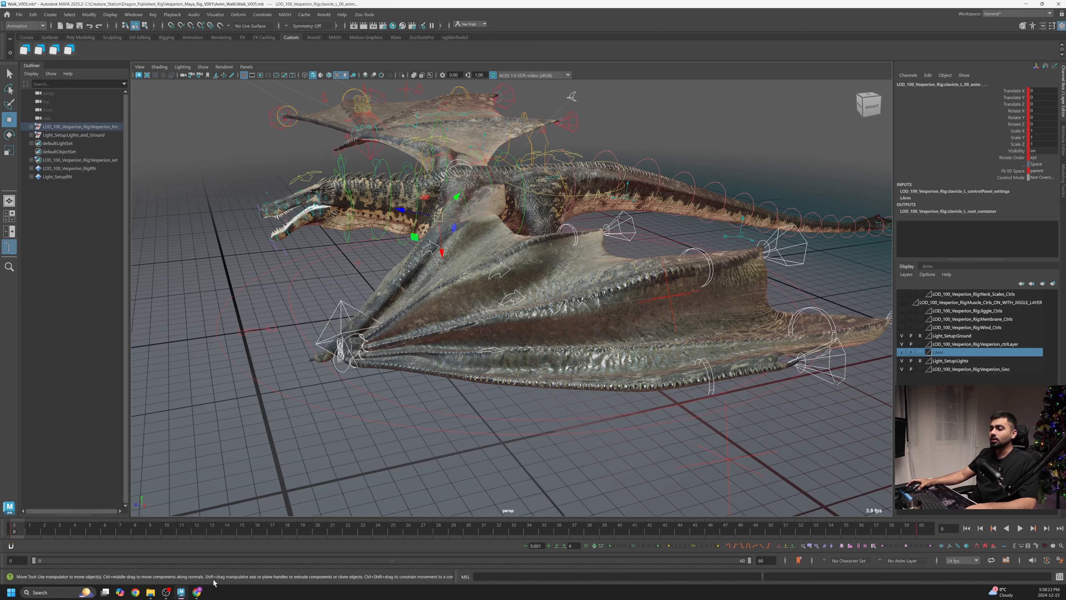
key(alt+v)
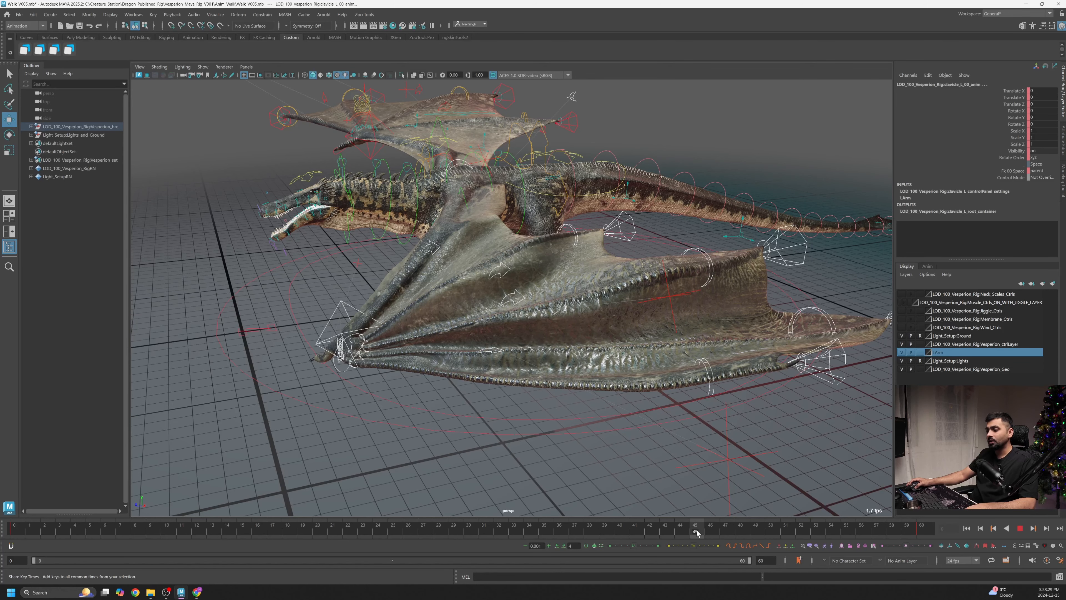
key(alt+v)
alt+drag(656, 432, 562, 448)
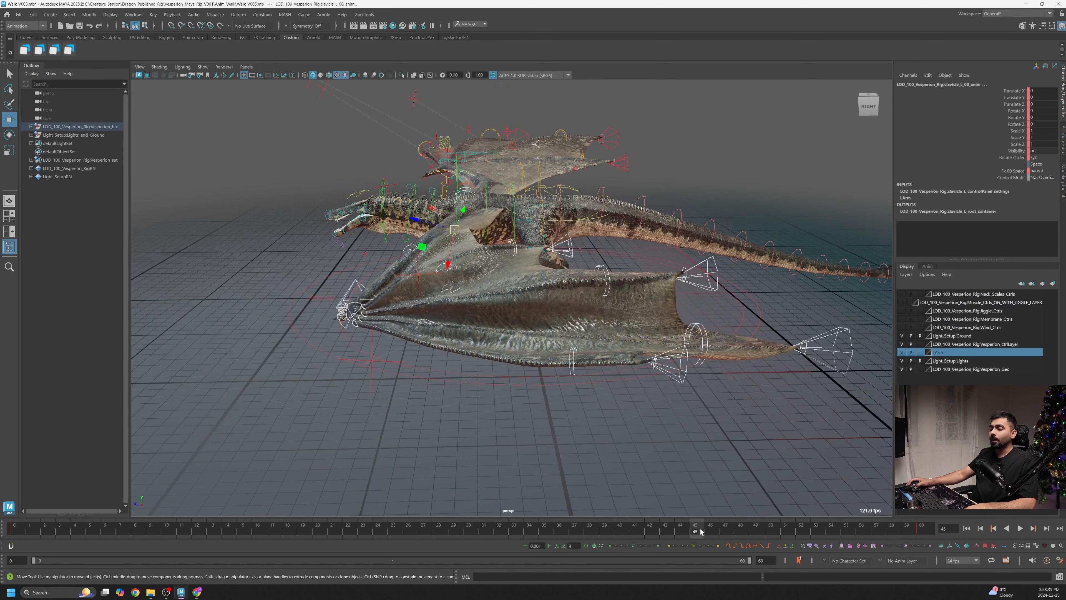
- Select the left wrist IK control at frame 45 and move it forward along the body
click(354, 282)
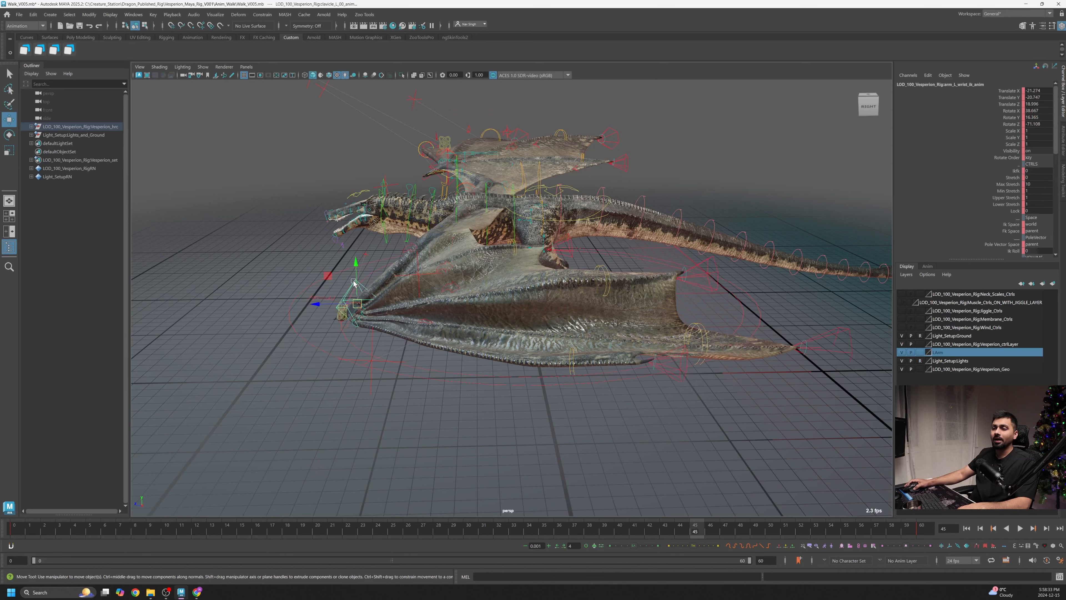
drag(323, 306, 542, 314)
drag(539, 301, 530, 301)
alt+drag(530, 301, 601, 281)
alt+drag(601, 281, 562, 291)
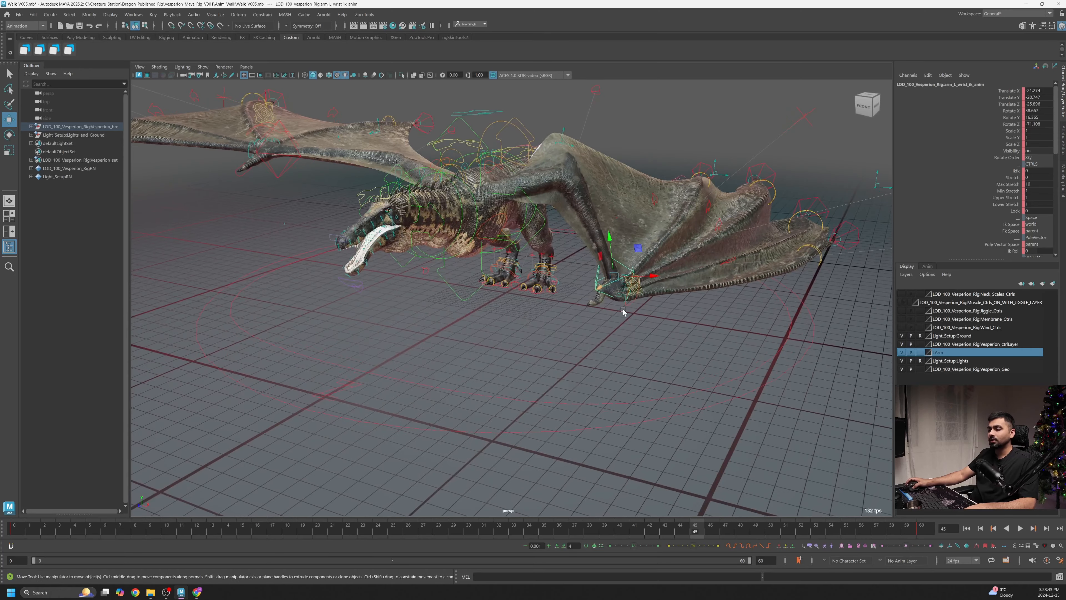
- Reposition the left wrist IK control along the body at frame 45 and set a key on it
alt+drag(623, 310, 591, 351)
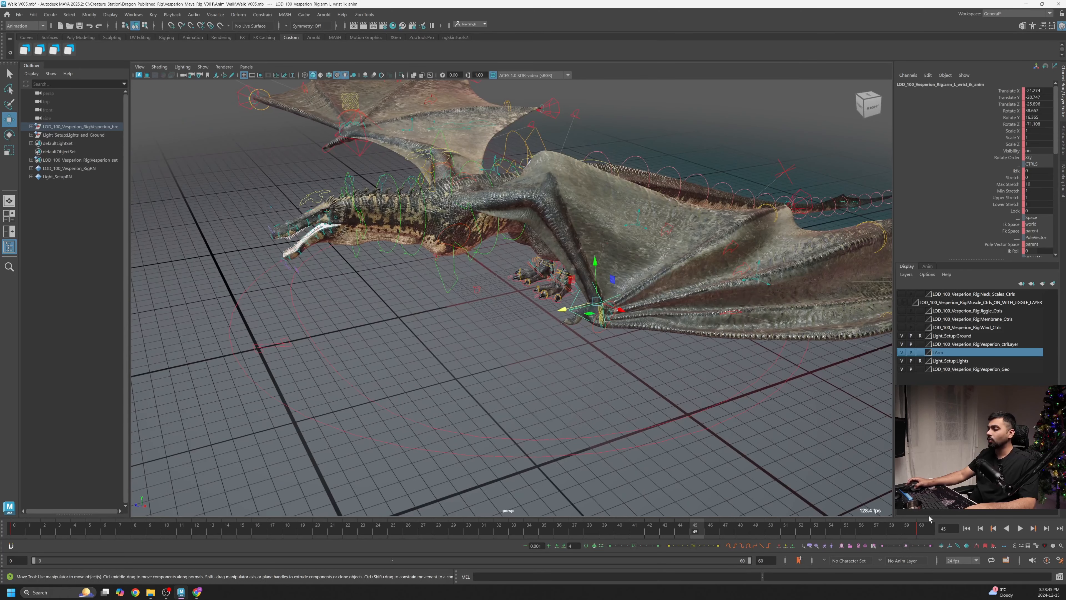
alt+drag(656, 296, 698, 512)
key(s)
- Play back the walk cycle and stop it to review the adjusted wrist motion
key(alt+v)
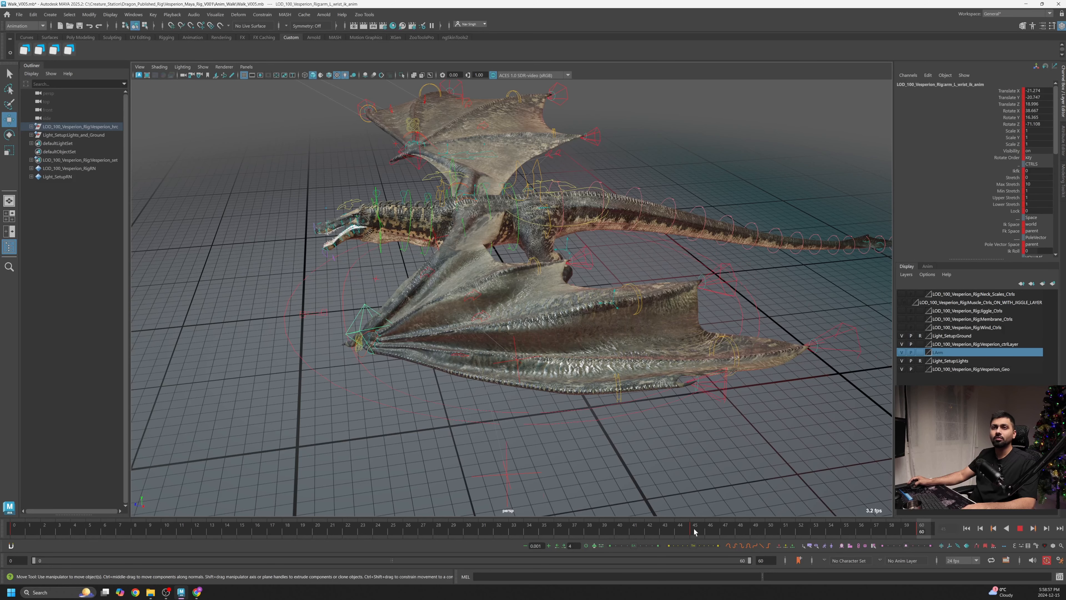
key(alt+v)
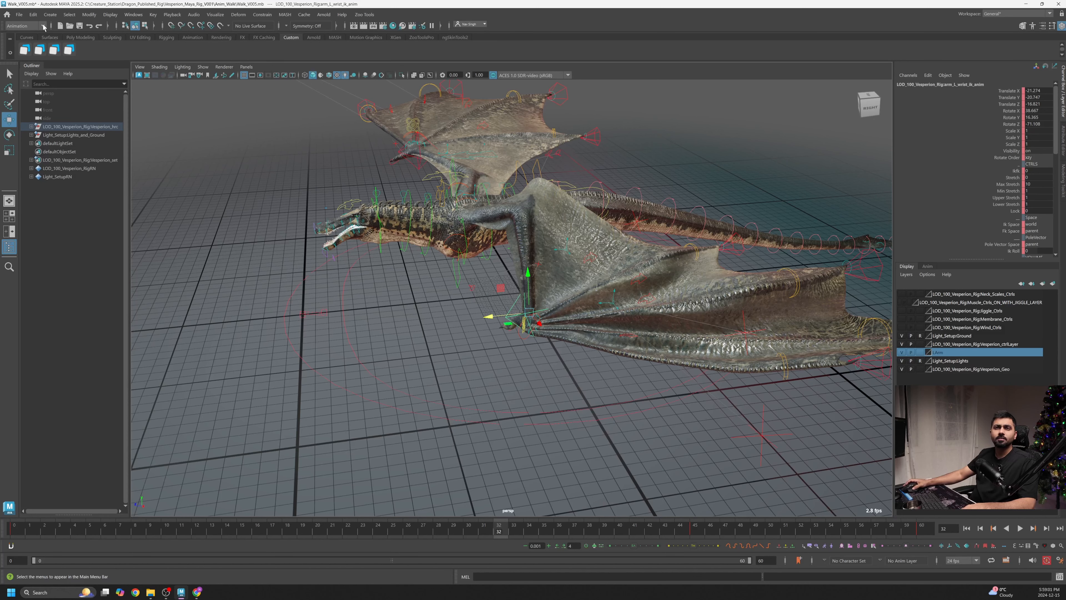
- Open the Graph Editor and dock it beside the viewport
click(130, 14)
mouse_move(168, 73)
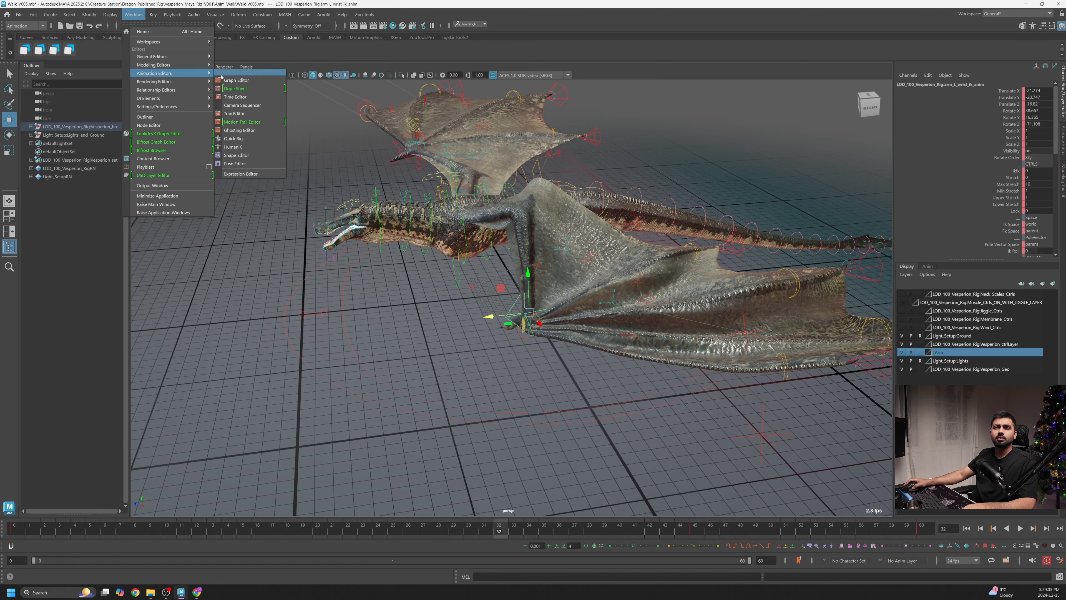
click(229, 80)
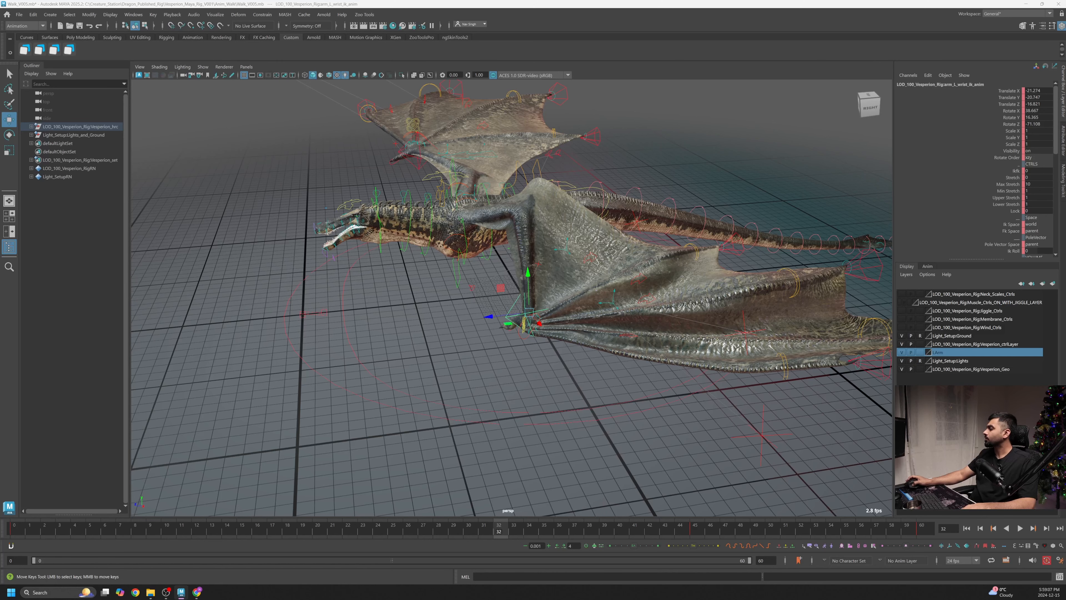
drag(233, 199, 131, 139)
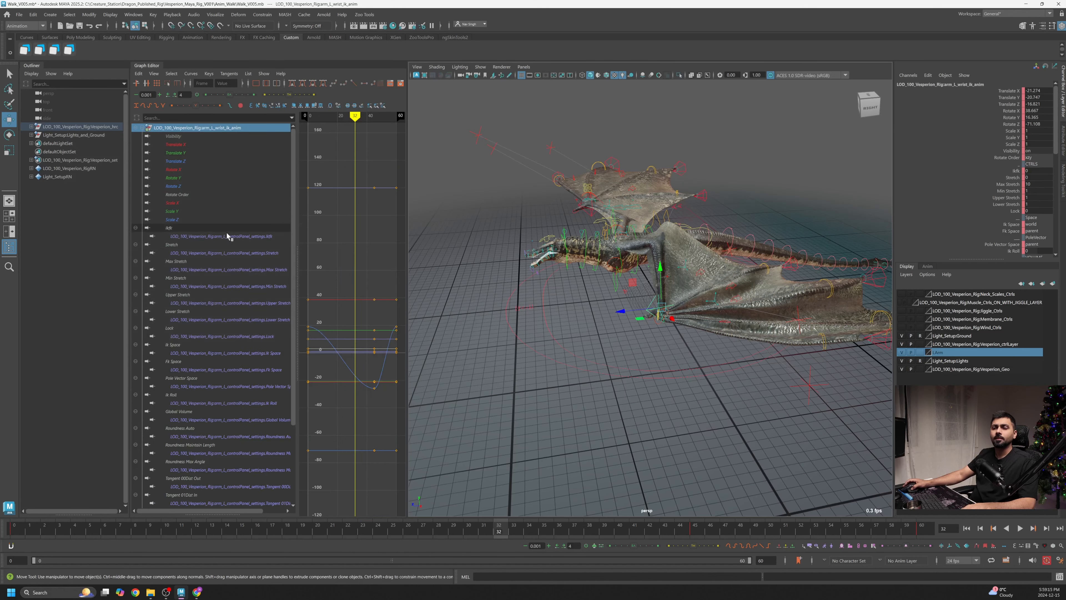
- Resize the Graph Editor and viewport panels to widen the curve area next to the dragon view
drag(129, 248, 109, 248)
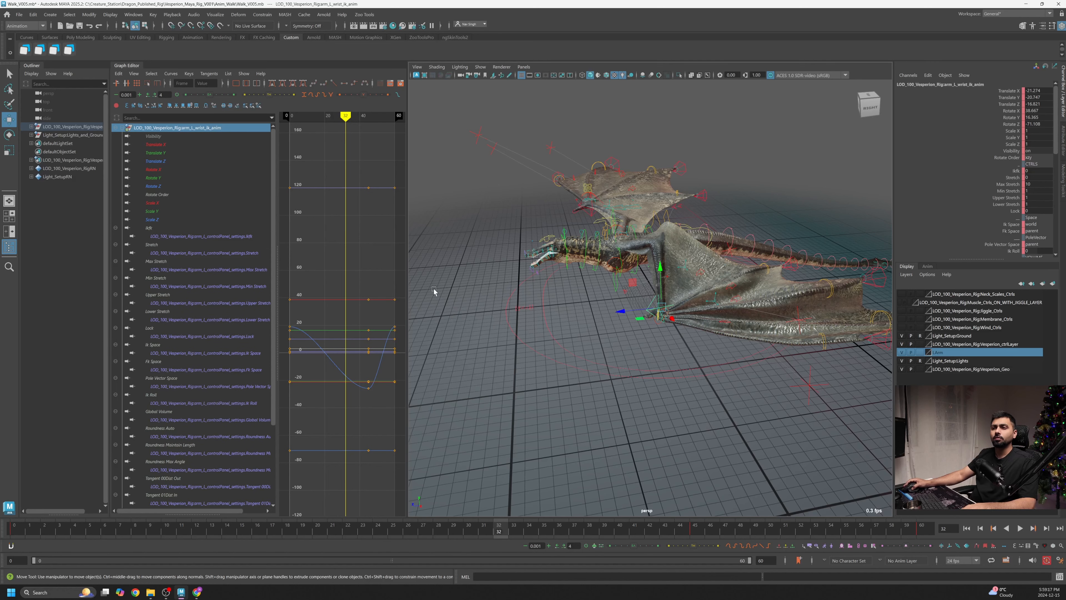
drag(407, 290, 452, 292)
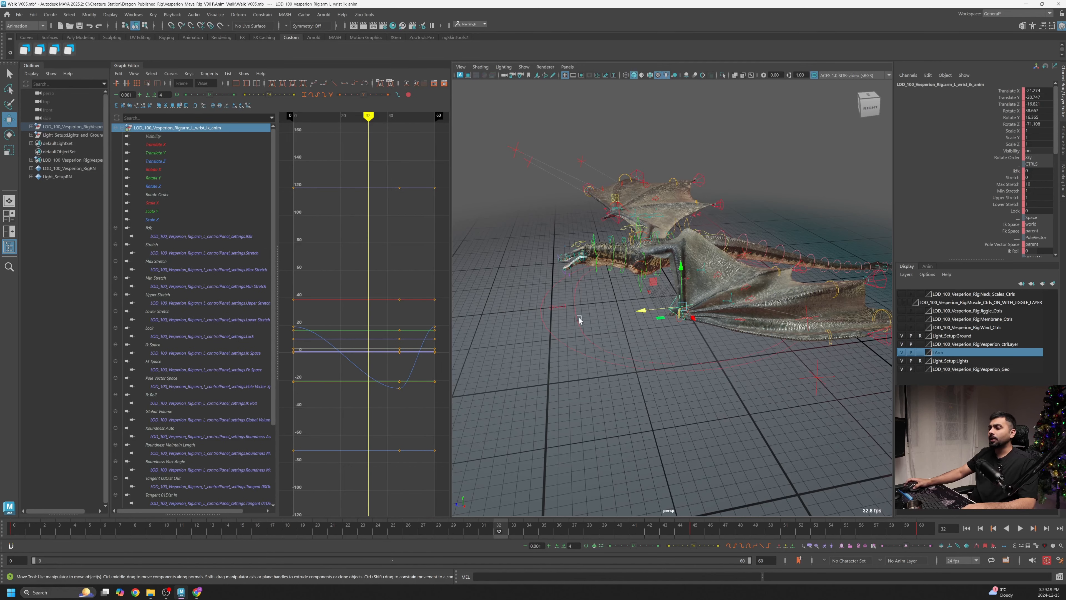
scroll(580, 320, up, 3)
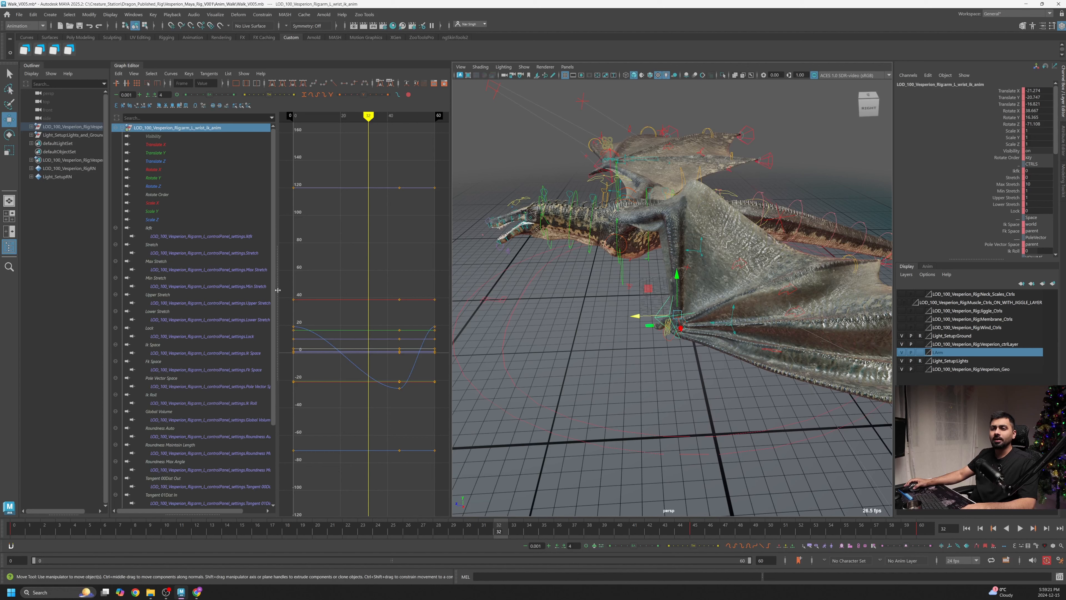
drag(278, 295, 186, 287)
scroll(661, 308, up, 4)
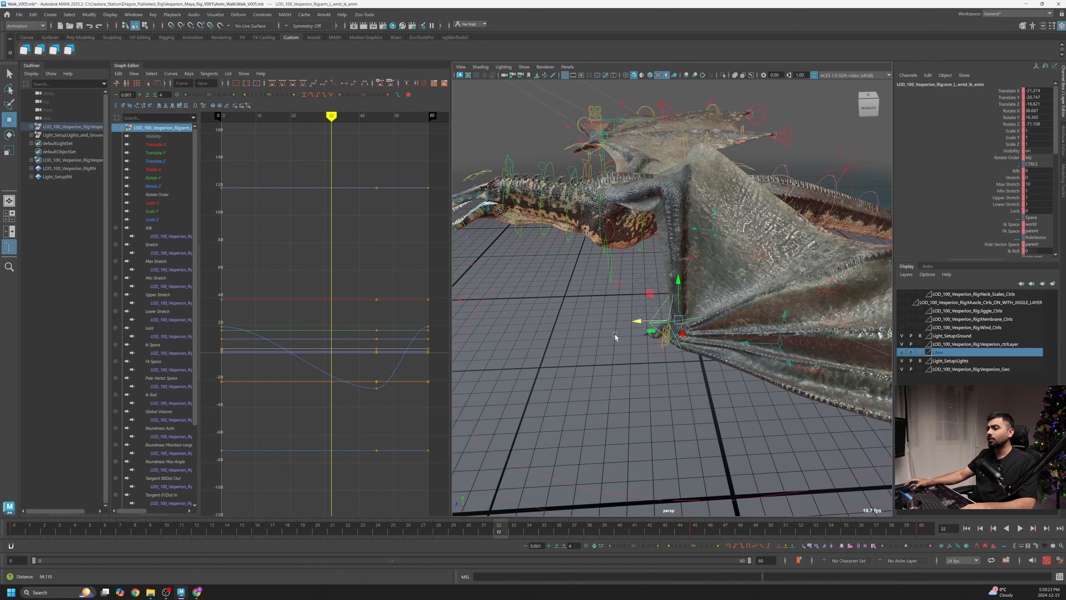
alt+drag(614, 336, 624, 340)
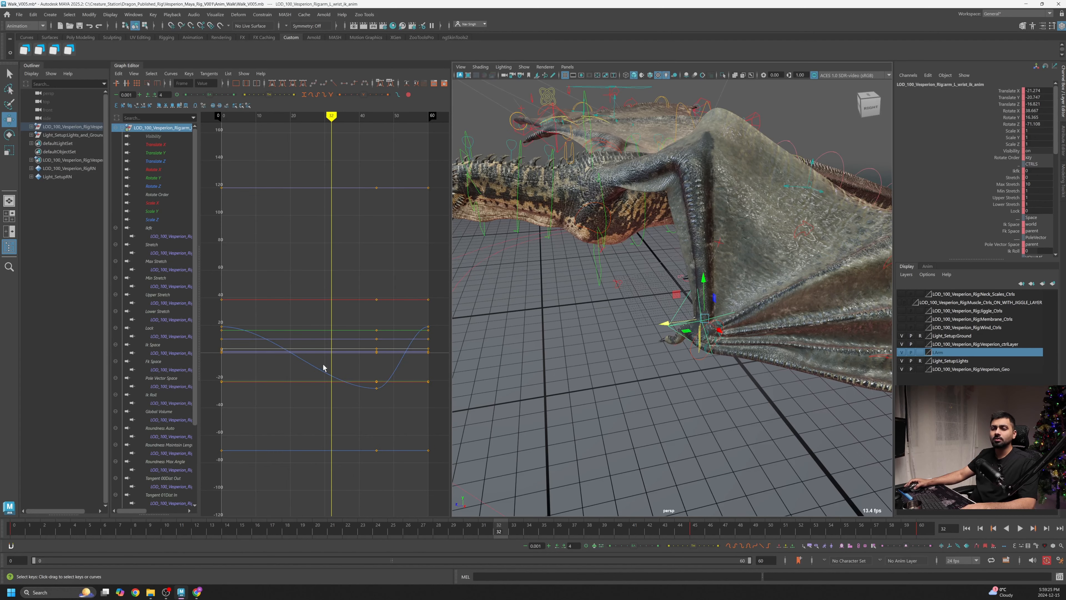
- Isolate the wrist control's Translate Z curve and play the animation to check it
click(329, 381)
click(156, 161)
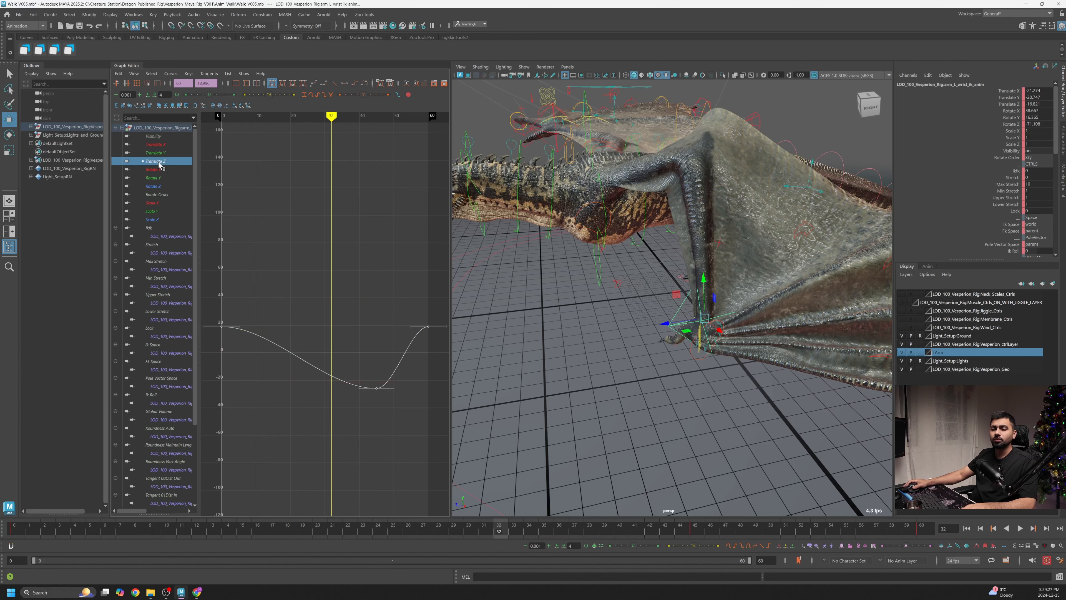
drag(168, 534, 2, 535)
key(alt+v)
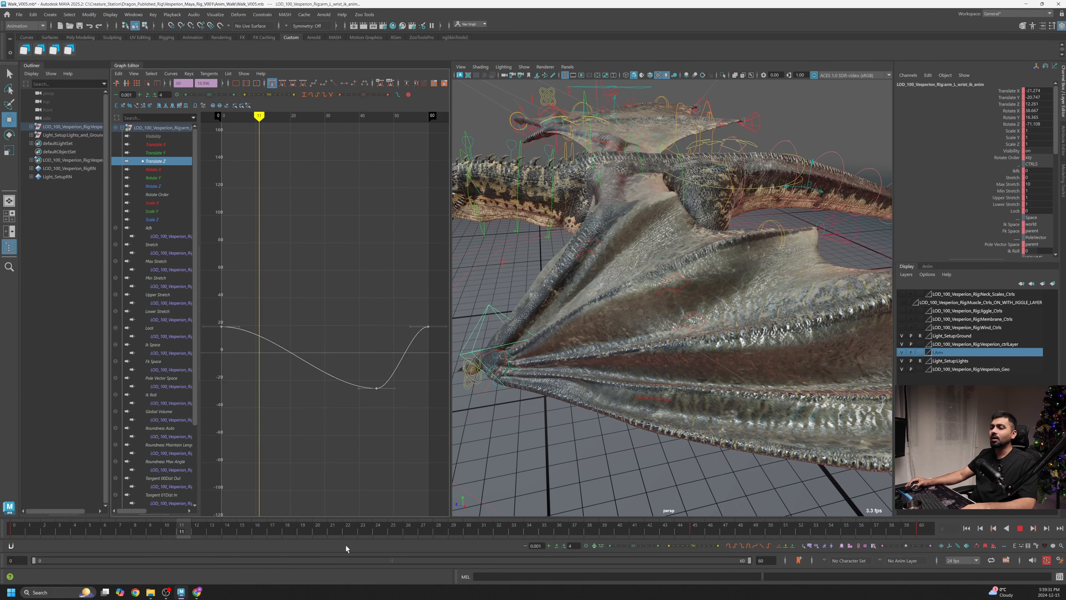
key(alt+v)
- Frame the Translate Z curve and adjust the key tangent to straighten the descent toward the low key
alt+shift+right_drag(367, 380, 359, 380)
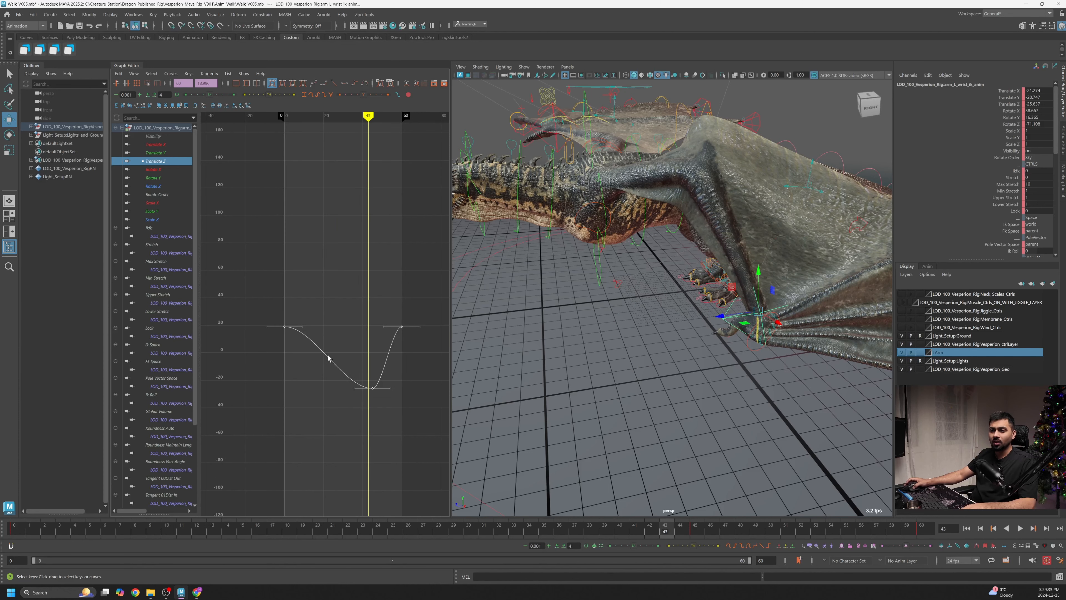
drag(298, 326, 308, 334)
drag(392, 340, 370, 347)
alt+middle_drag(375, 349, 341, 345)
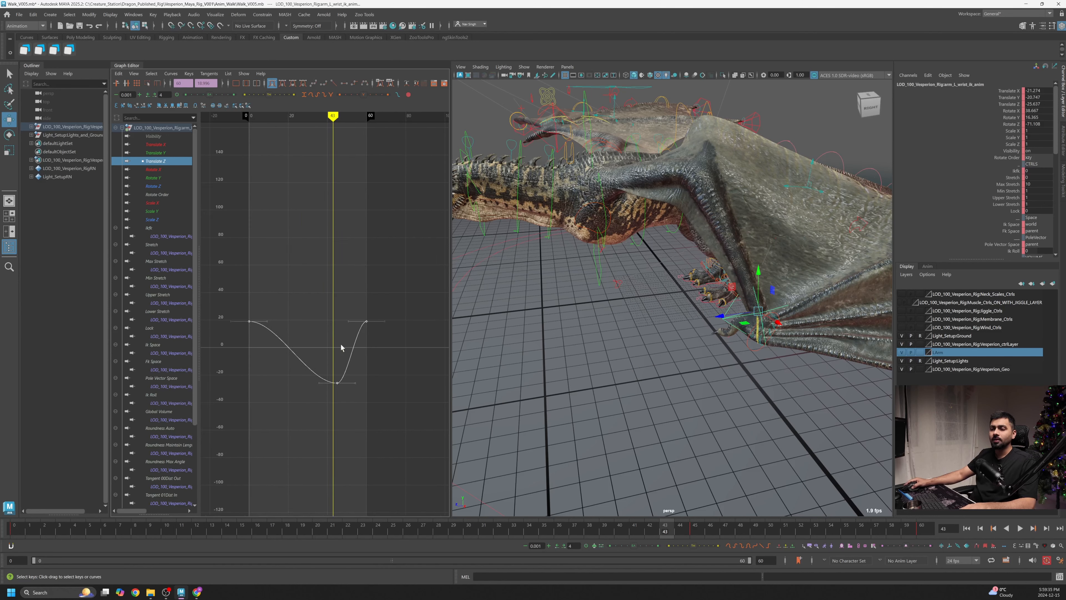
scroll(315, 342, up, 3)
key(f)
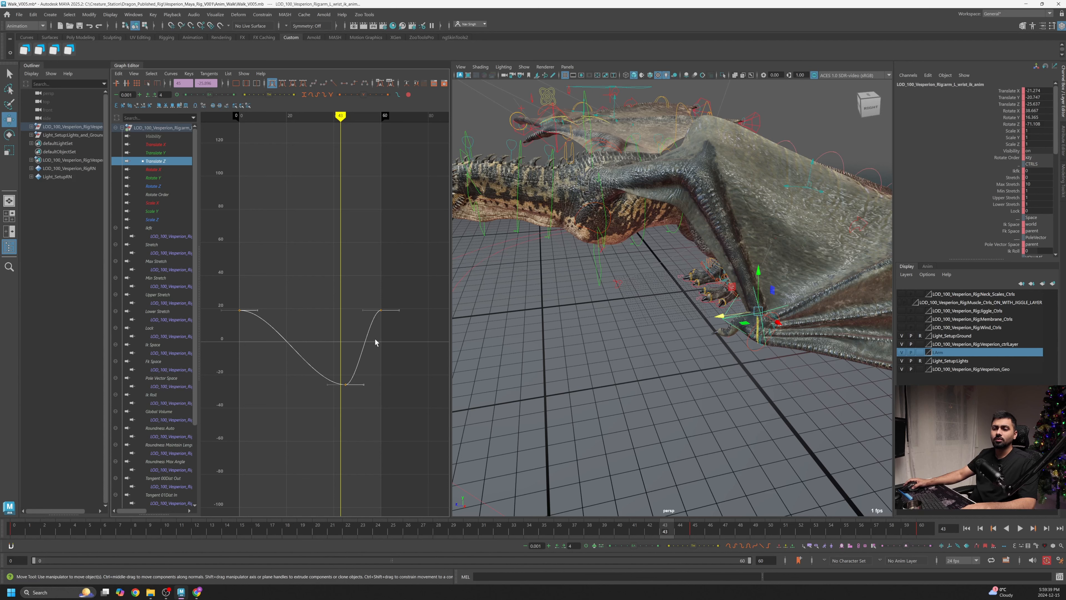
middle_drag(395, 345, 399, 360)
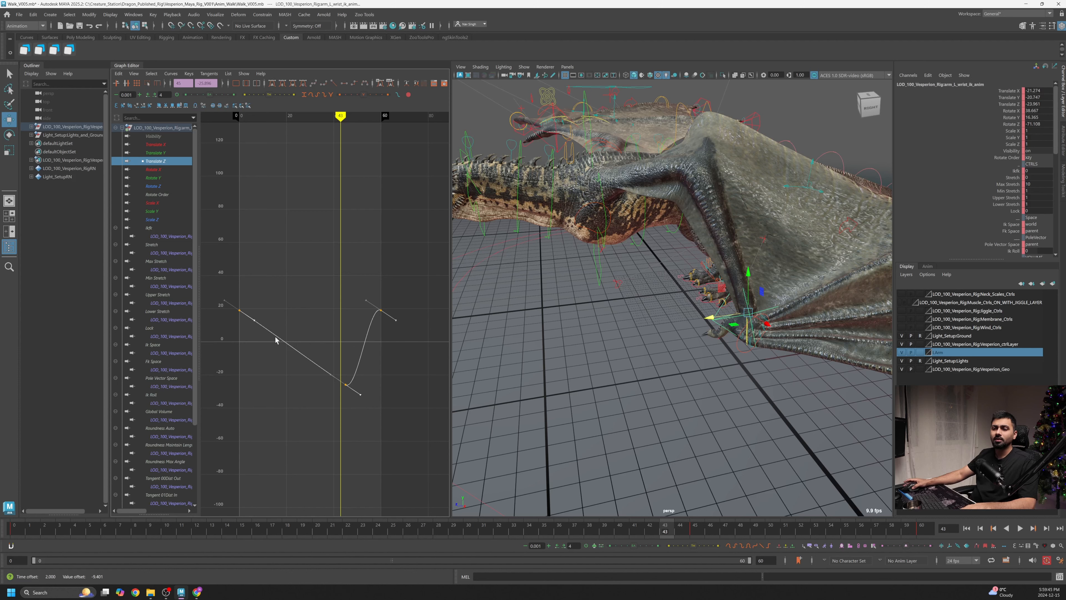
middle_drag(387, 379, 389, 382)
drag(368, 431, 228, 276)
click(333, 83)
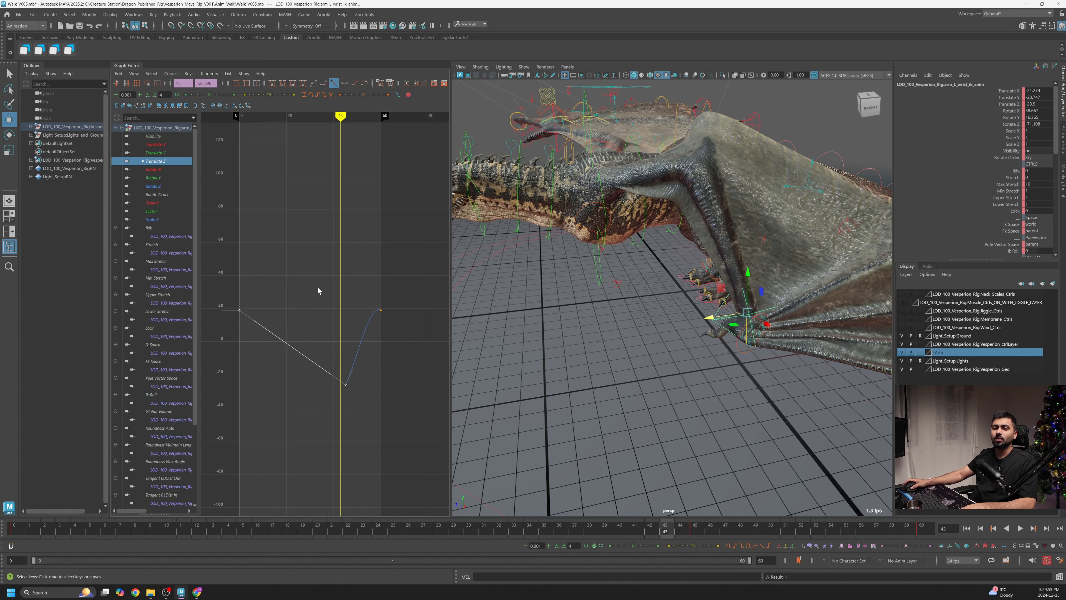
key(ctrl+z)
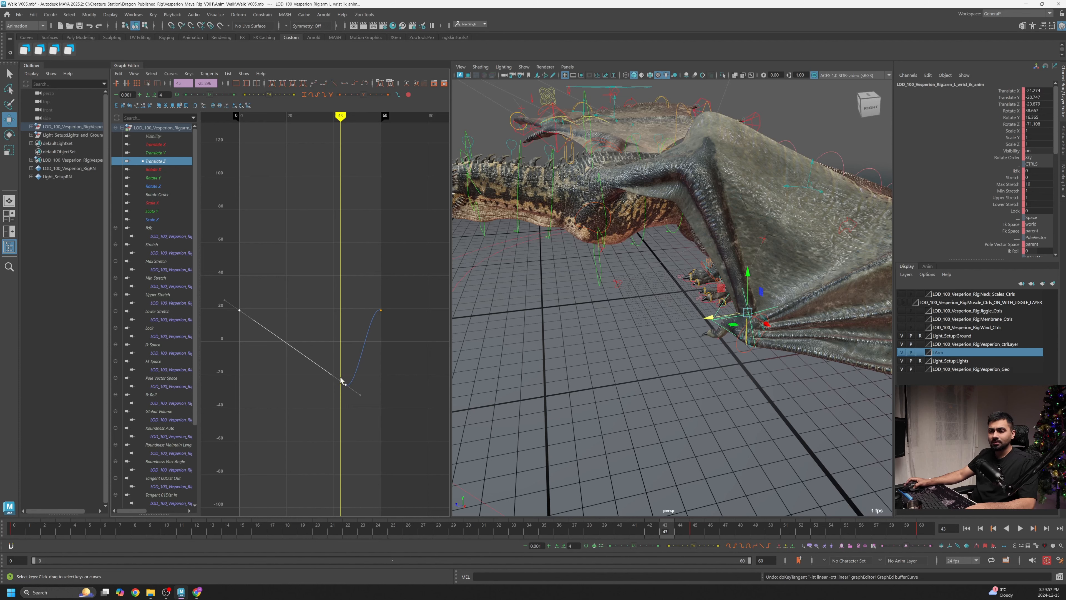
- Scrub and play back the walk cycle while orbiting around the dragon to review the folded wing motion
drag(60, 536, 697, 534)
alt+right_drag(348, 390, 375, 417)
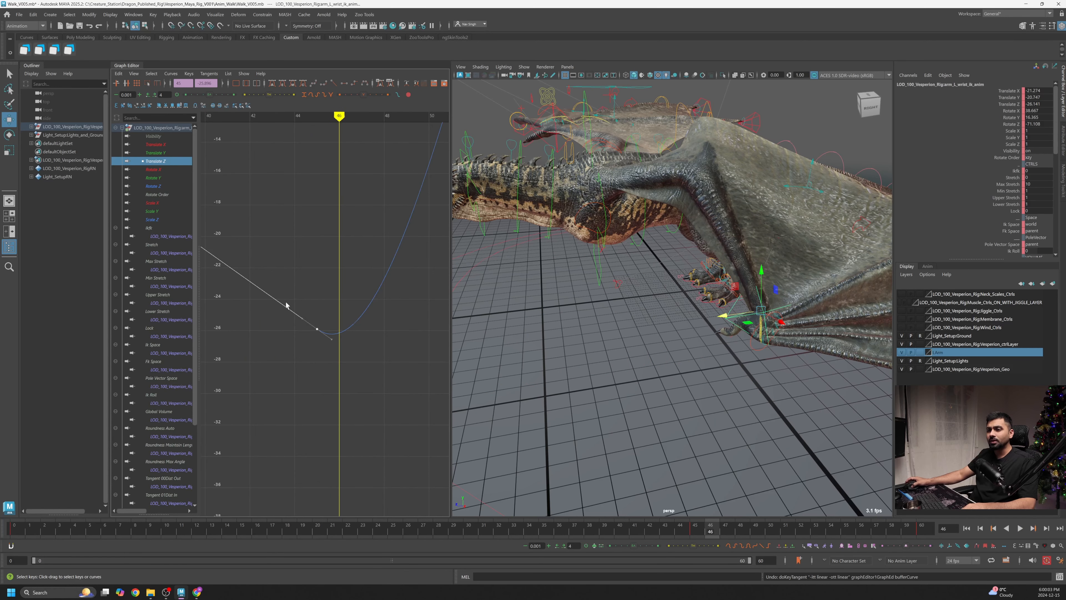
alt+right_drag(406, 314, 360, 299)
alt+middle_drag(416, 316, 405, 328)
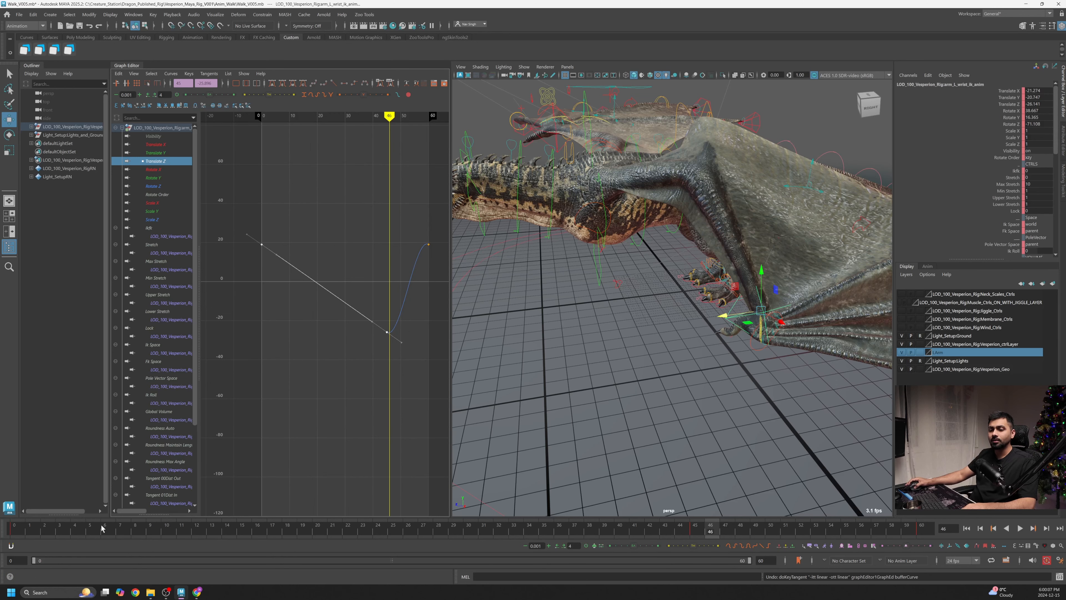
drag(102, 529, 16, 528)
click(1020, 529)
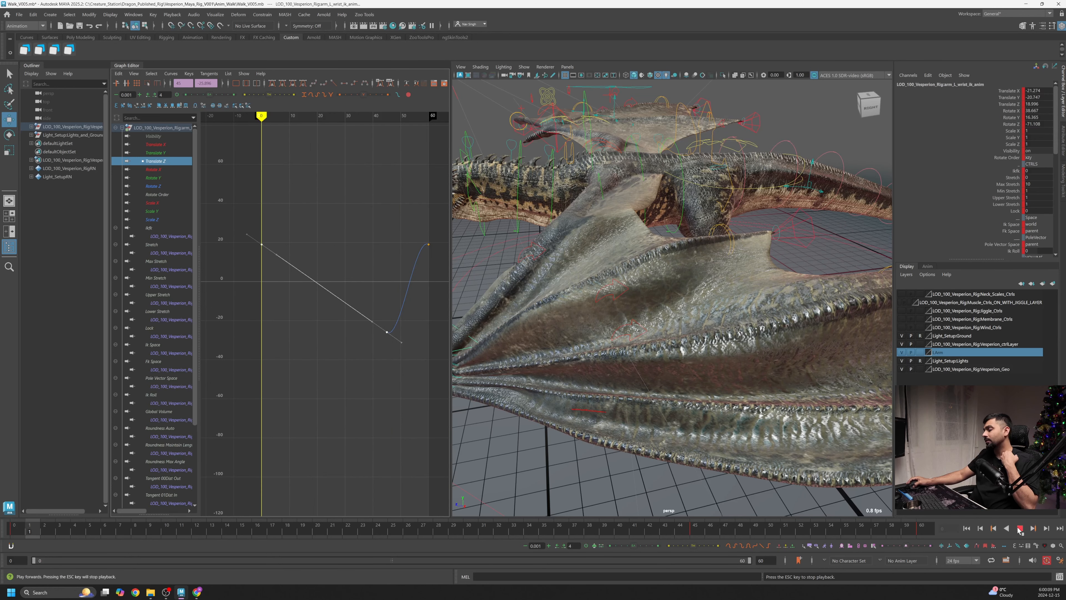
alt+drag(745, 330, 769, 328)
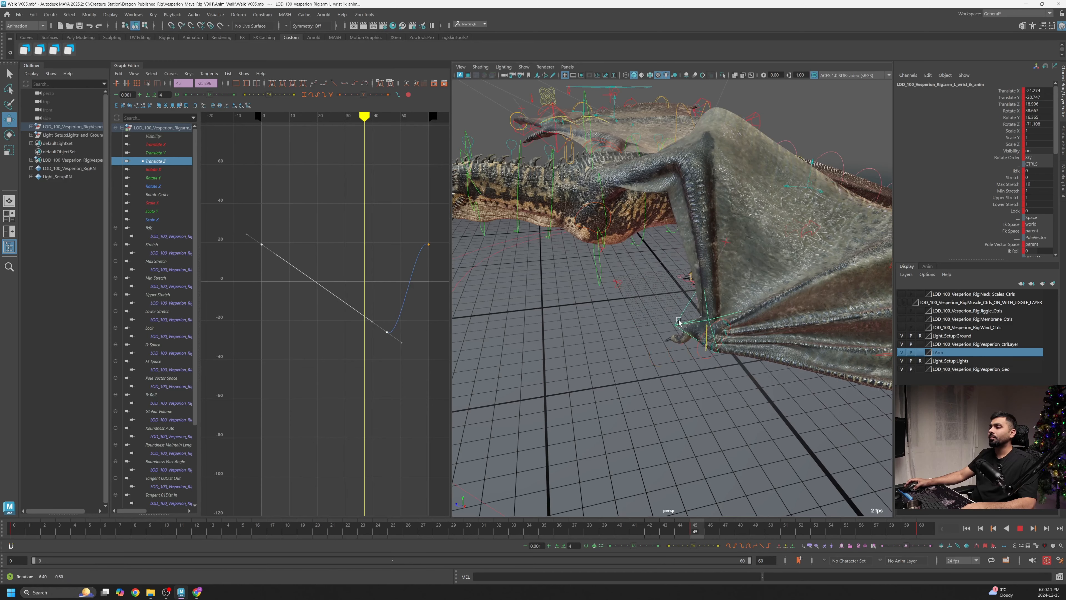
alt+right_drag(768, 327, 715, 338)
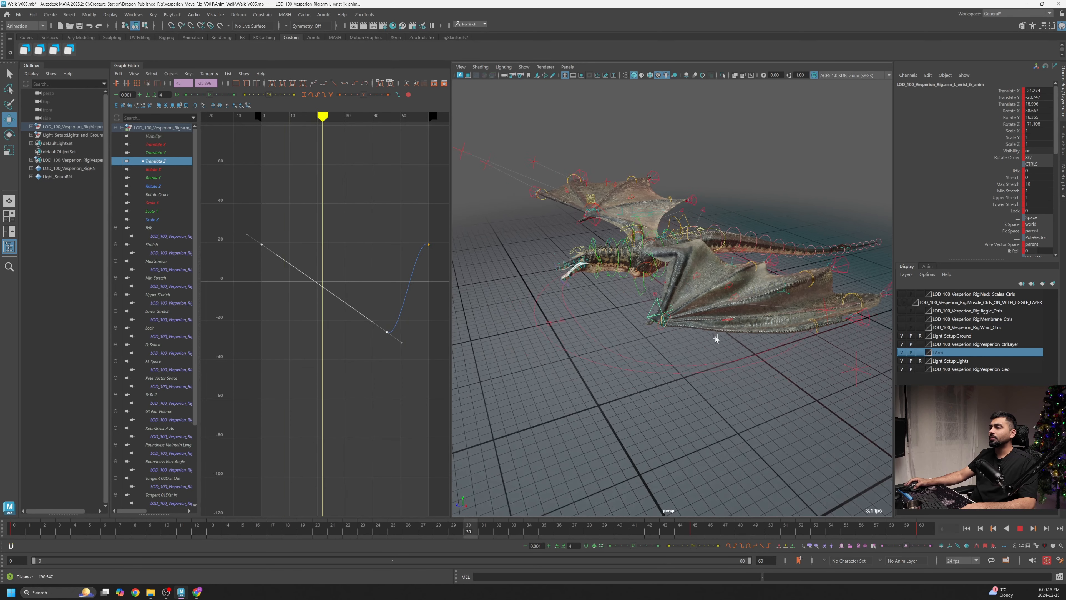
alt+drag(716, 338, 720, 338)
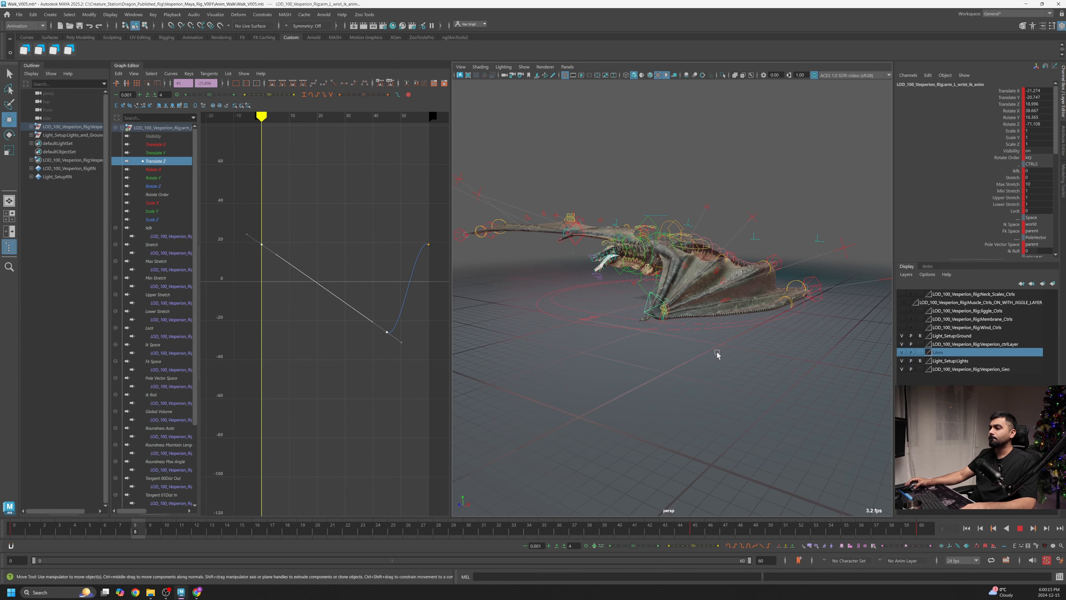
alt+right_drag(716, 355, 721, 360)
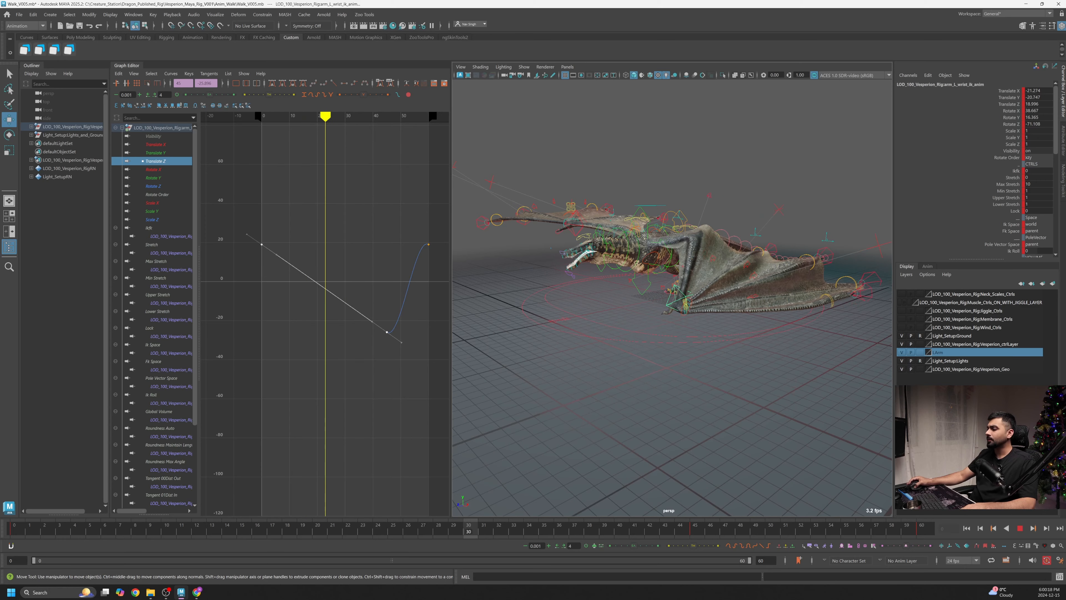
click(1022, 530)
- Orbit around the wing at frame 1 and try to open the Studio Library from the shelf
alt+drag(737, 364, 647, 361)
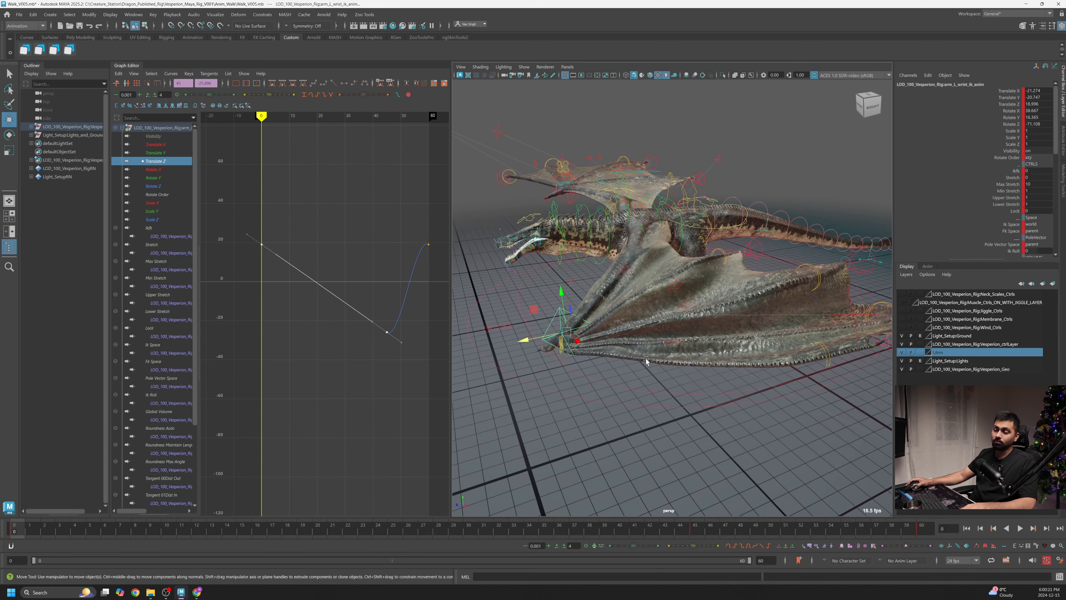
alt+right_drag(577, 343, 624, 359)
alt+middle_drag(654, 321, 659, 351)
alt+drag(606, 357, 607, 358)
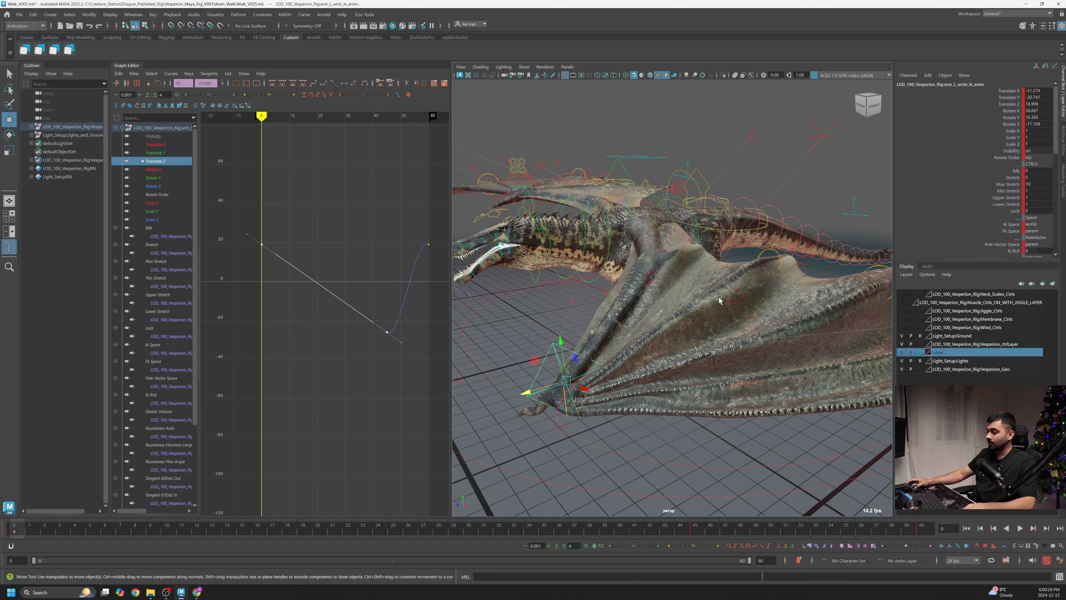
alt+drag(718, 299, 618, 332)
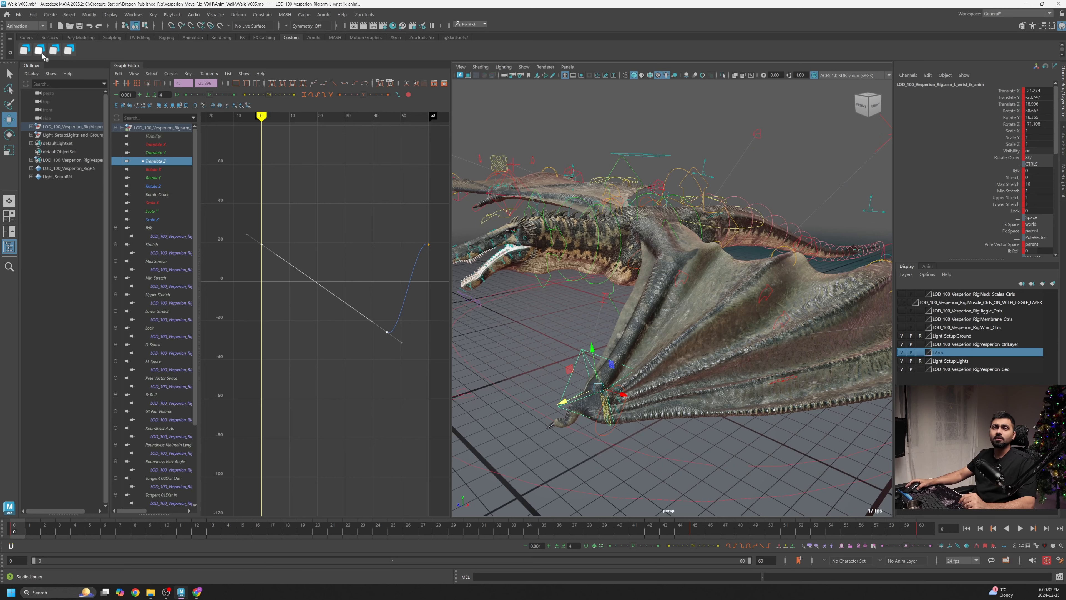
click(69, 51)
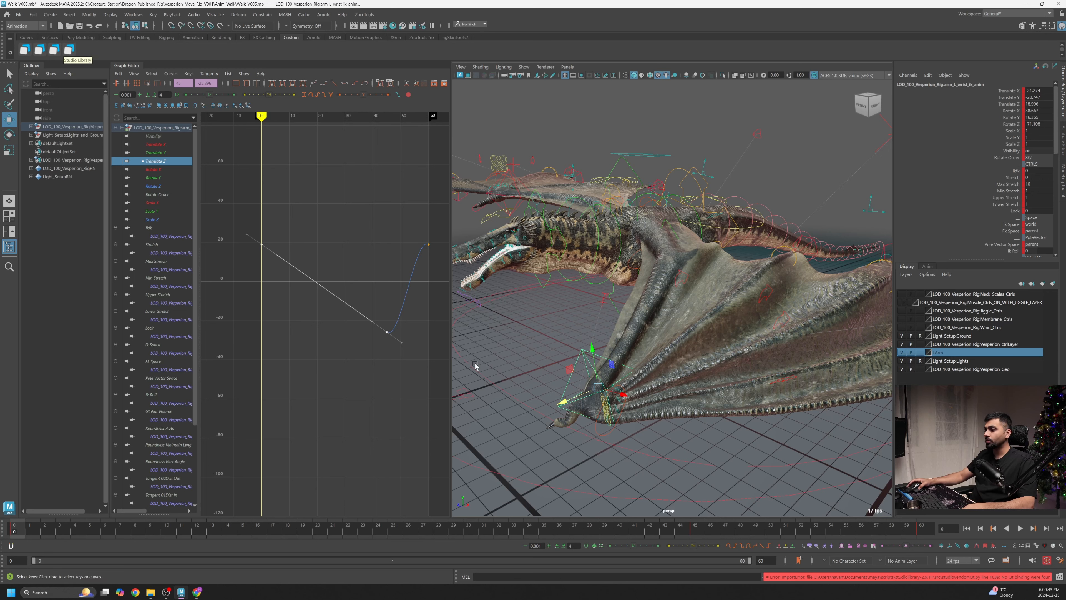
- Return to frame 1, open the Time Slider preferences and browse to the Display category
drag(629, 531, 29, 531)
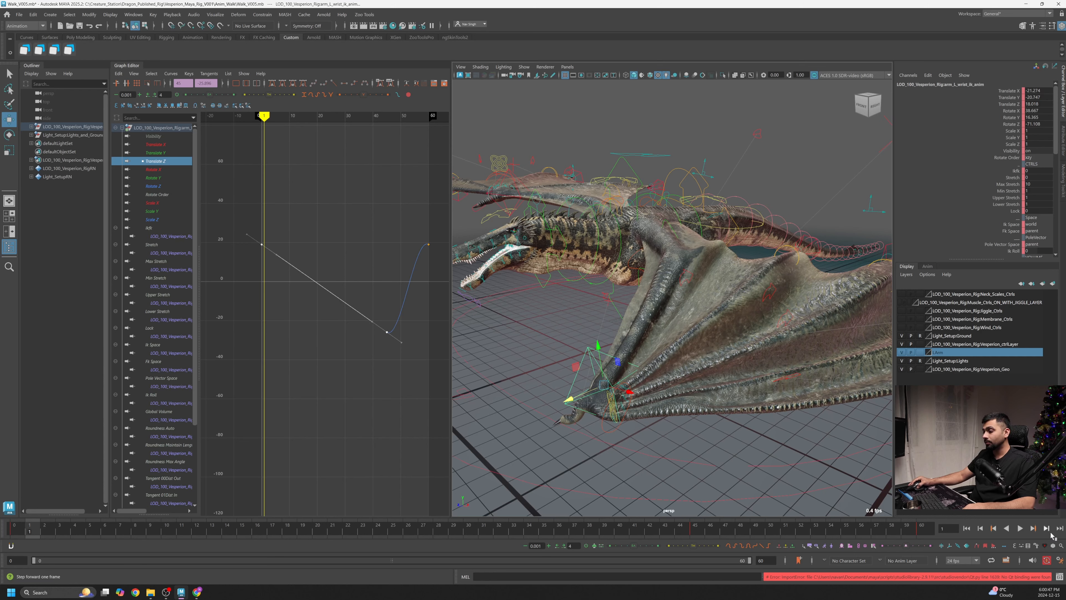
click(1059, 561)
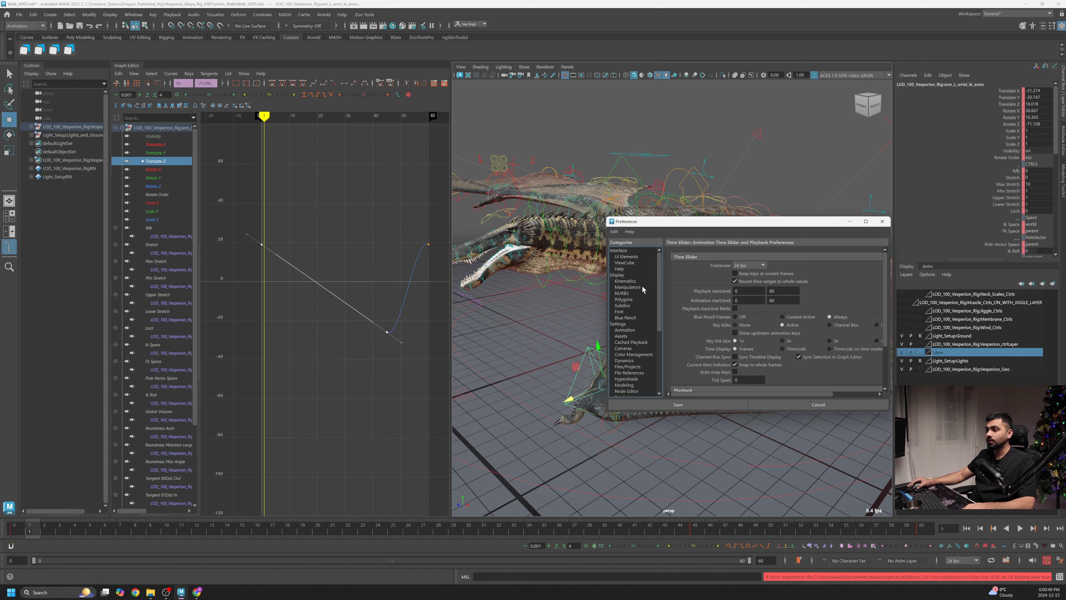
click(623, 275)
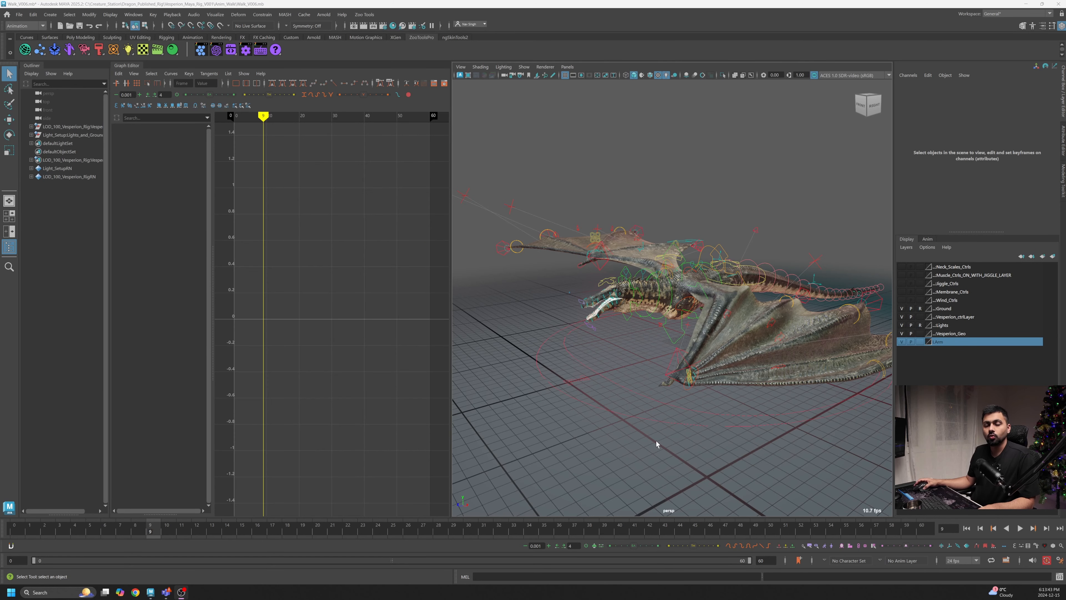
- Orbit the view and play back the walk cycle to review the wing
alt+drag(606, 437, 788, 446)
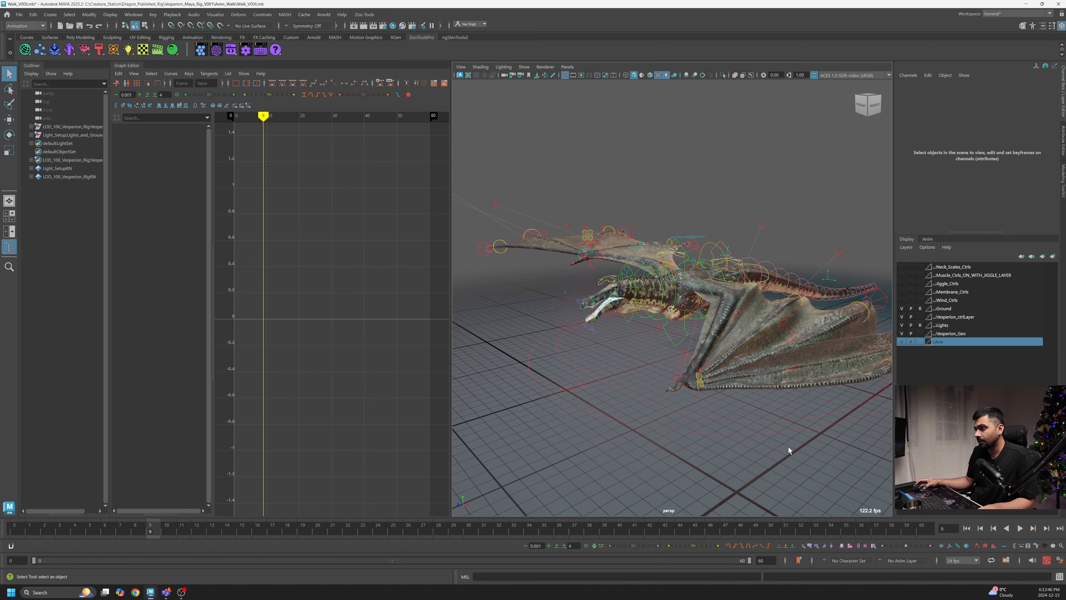
click(1021, 528)
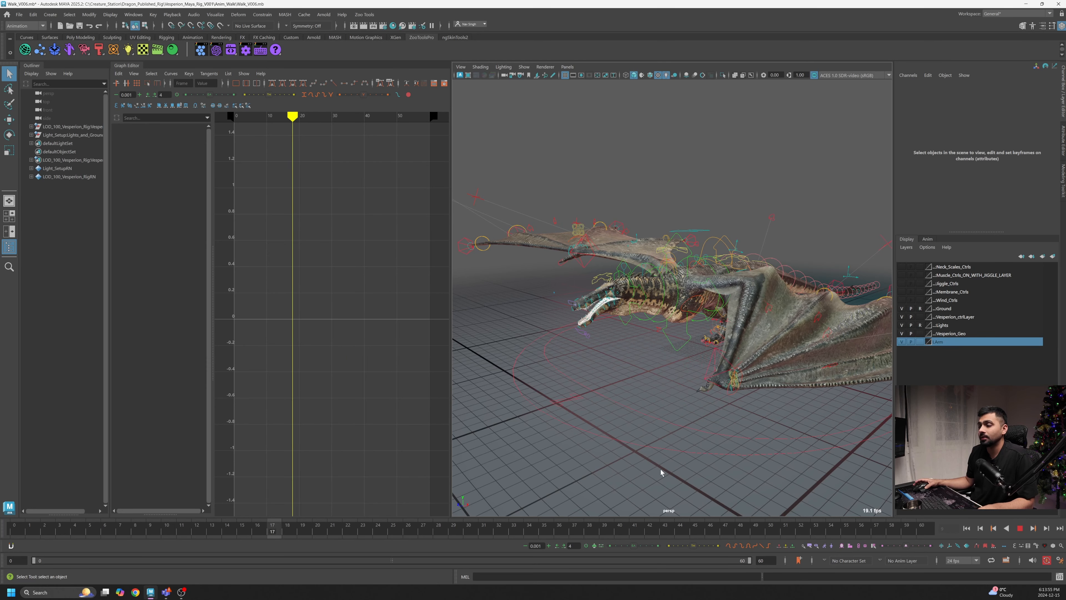
- Stop playback, open the Studio Library from the custom shelf and move its window beside the viewport
key(Escape)
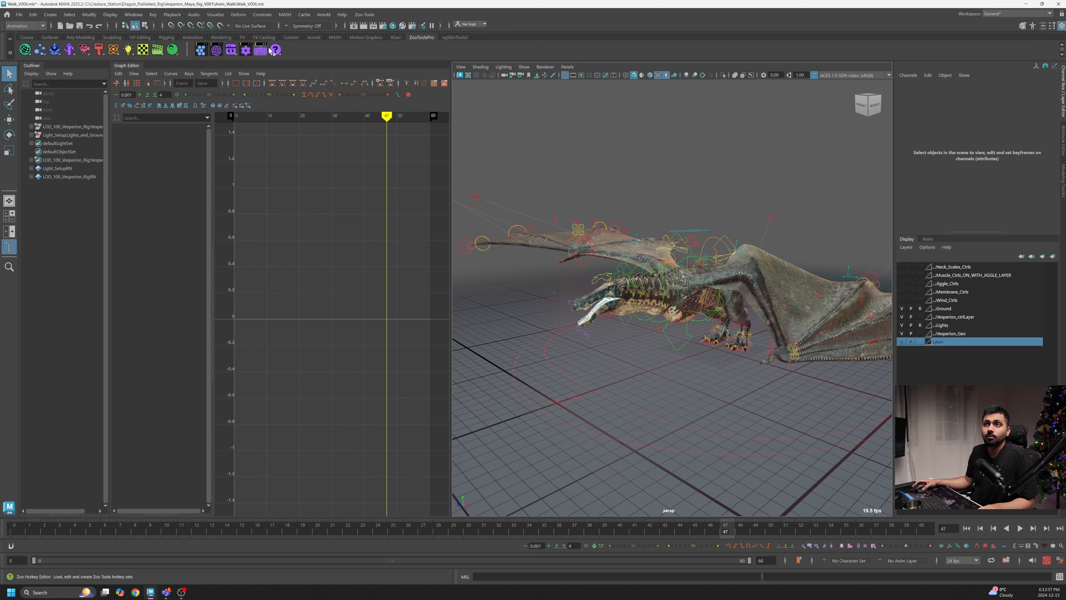
click(221, 37)
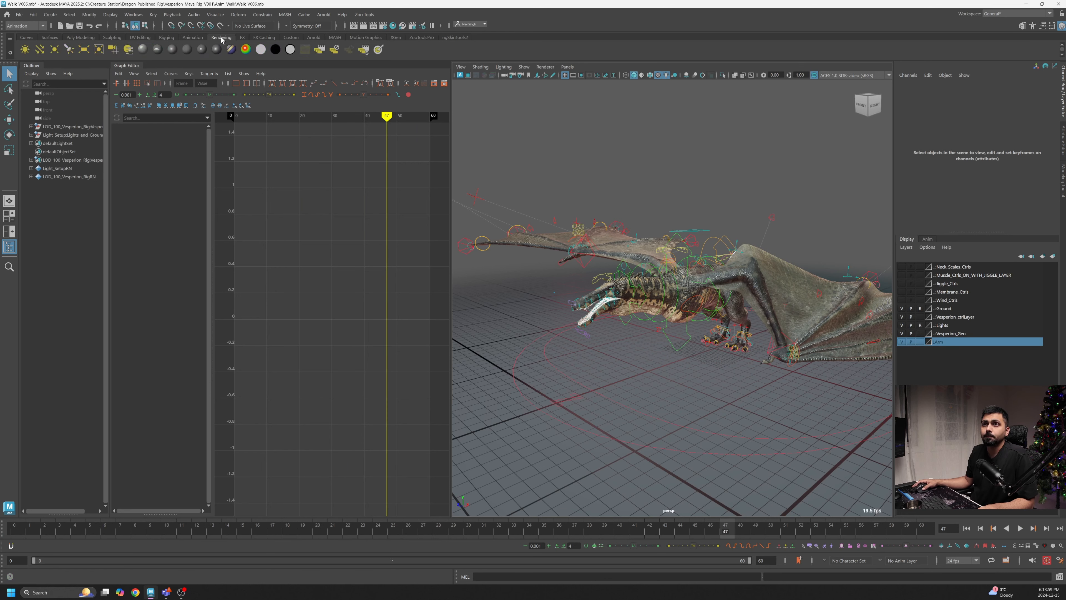
click(291, 38)
click(69, 51)
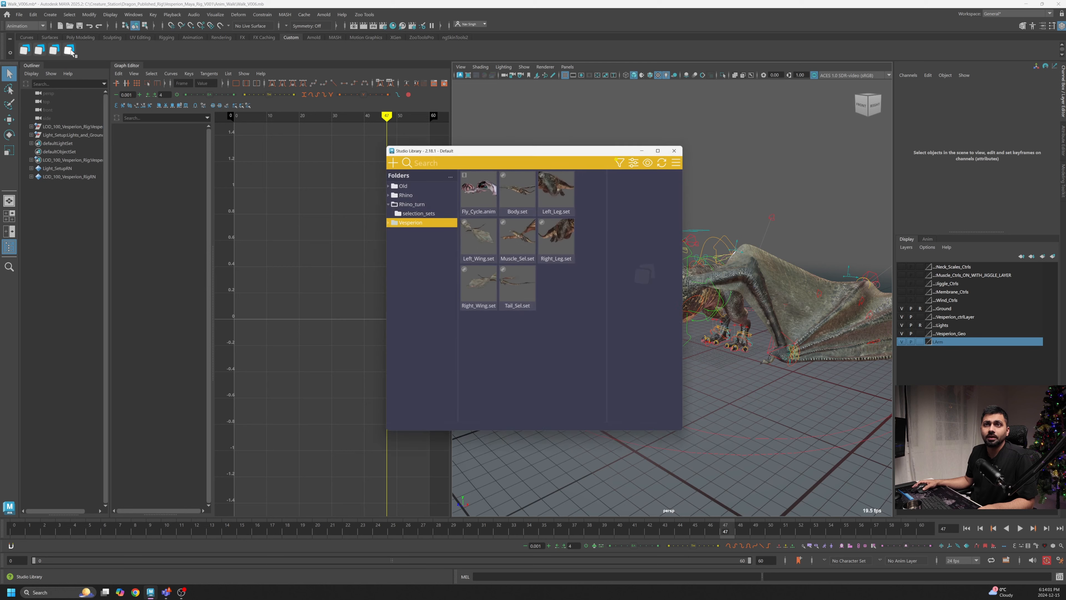
drag(542, 151, 335, 141)
- Try to select the contents of the Left_Wing.set selection set in the Studio Library
alt+right_drag(532, 211, 681, 256)
alt+middle_drag(680, 255, 639, 250)
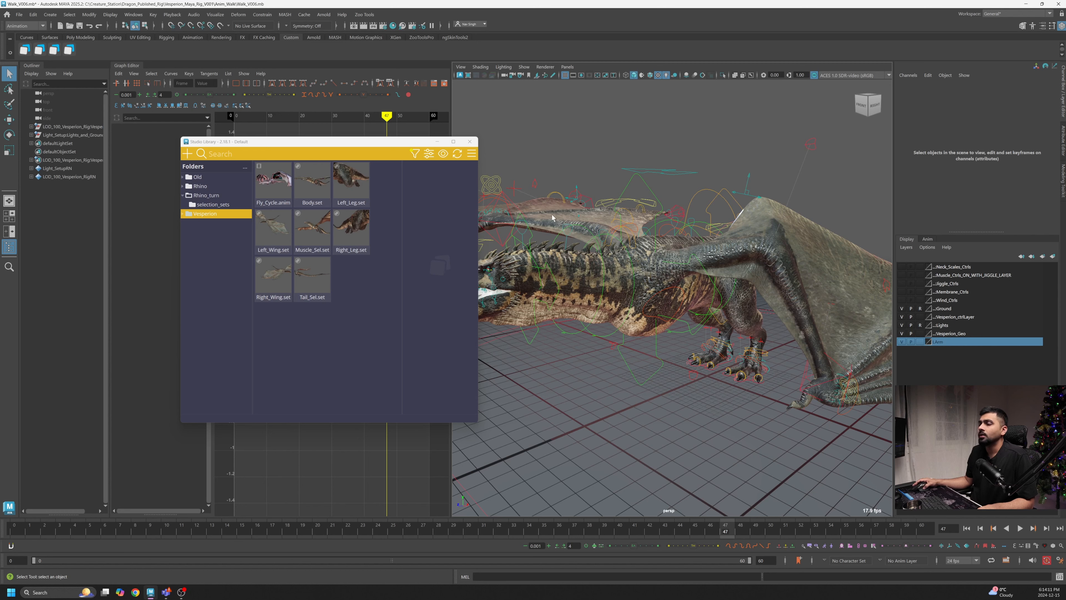
alt+right_drag(782, 316, 754, 331)
alt+middle_drag(754, 331, 730, 321)
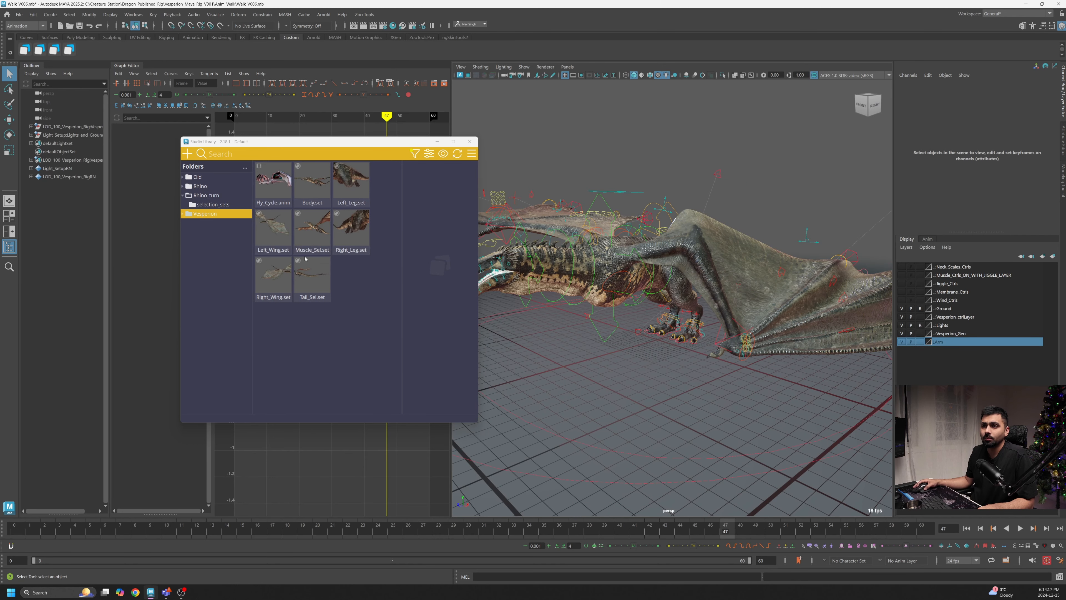
click(280, 229)
right_click(280, 227)
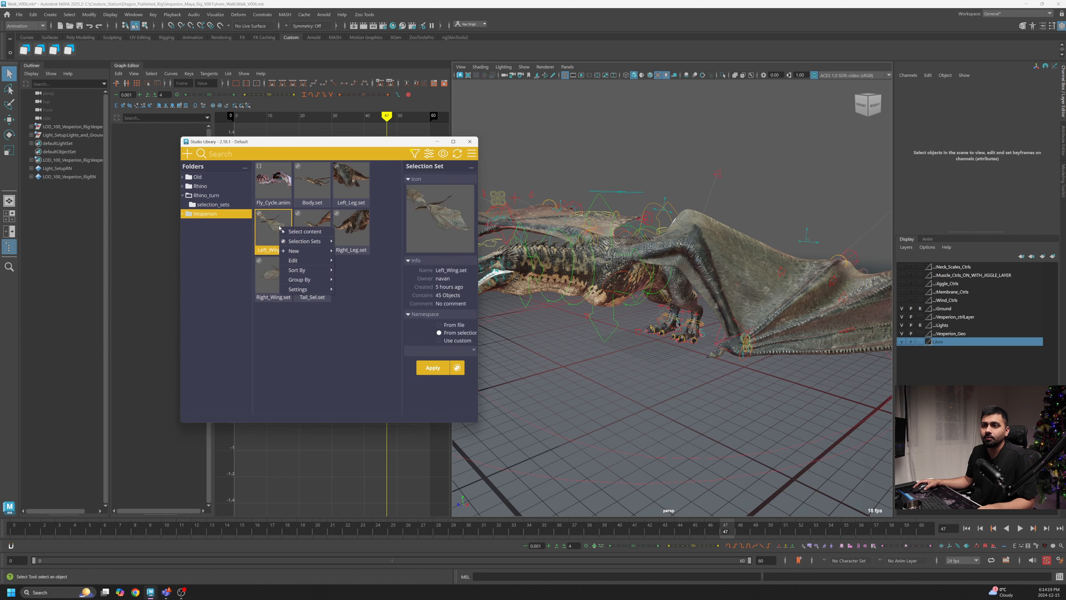
click(300, 232)
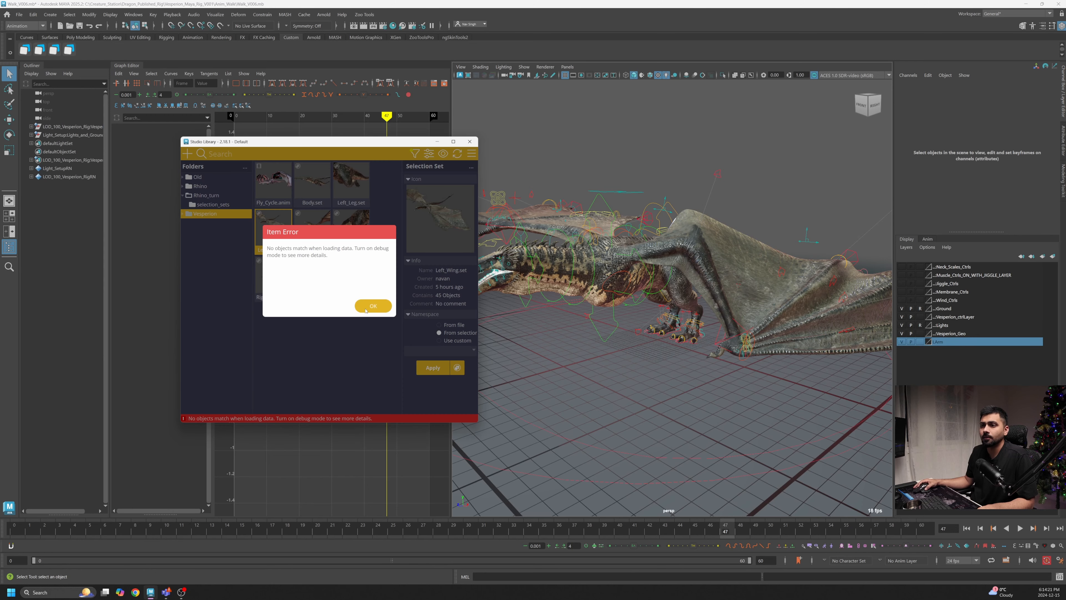
click(365, 311)
- Select a left wing control in the viewport, then select the contents of Left_Wing.set again
click(718, 173)
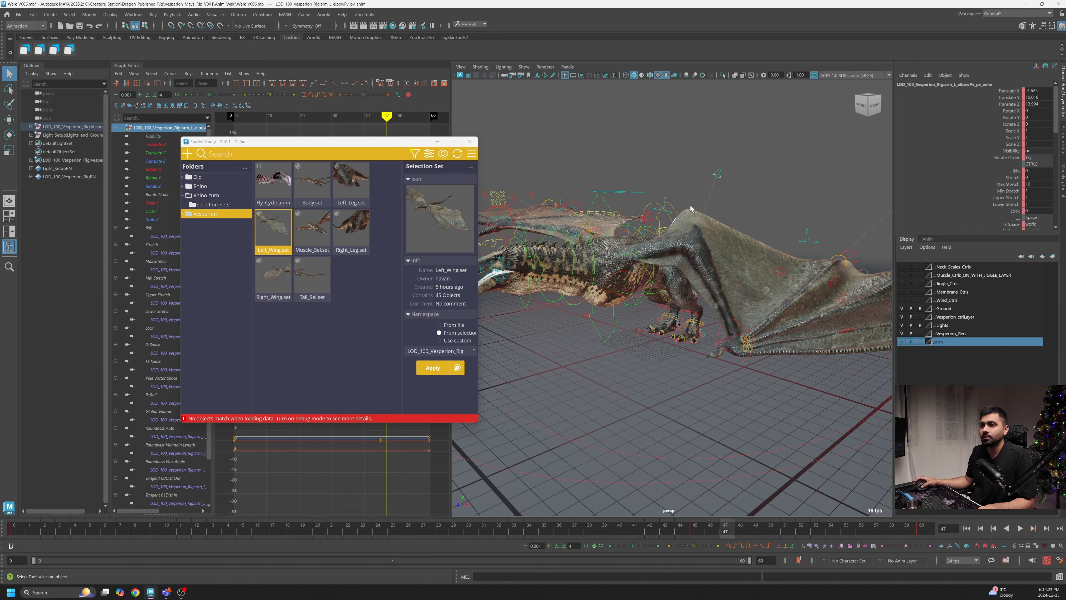
right_click(285, 217)
click(301, 233)
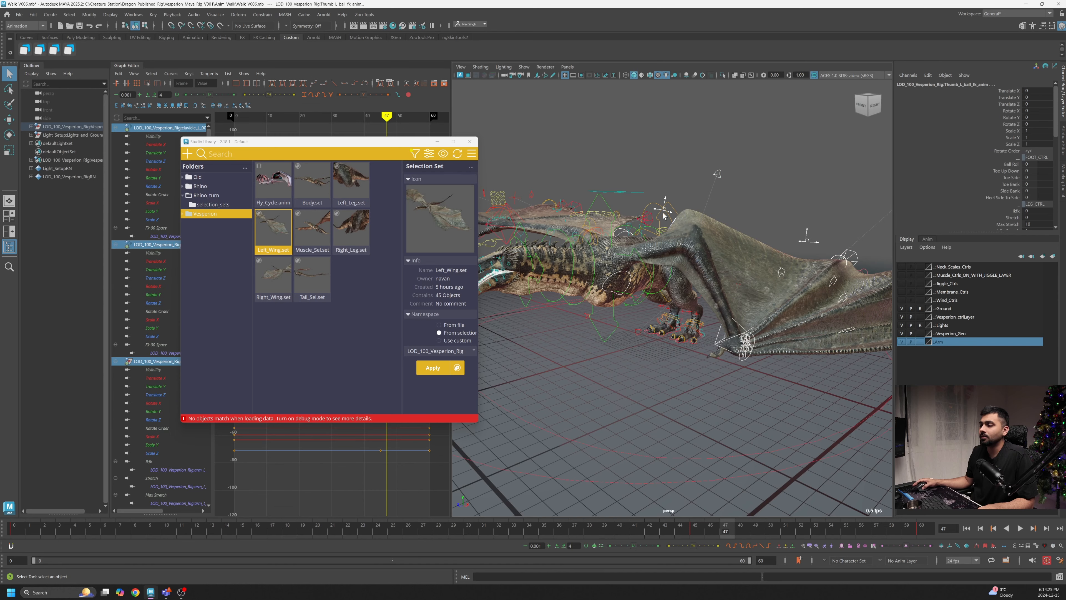
- Close the Studio Library and play back the walk cycle while orbiting around the wing
alt+drag(706, 269, 729, 307)
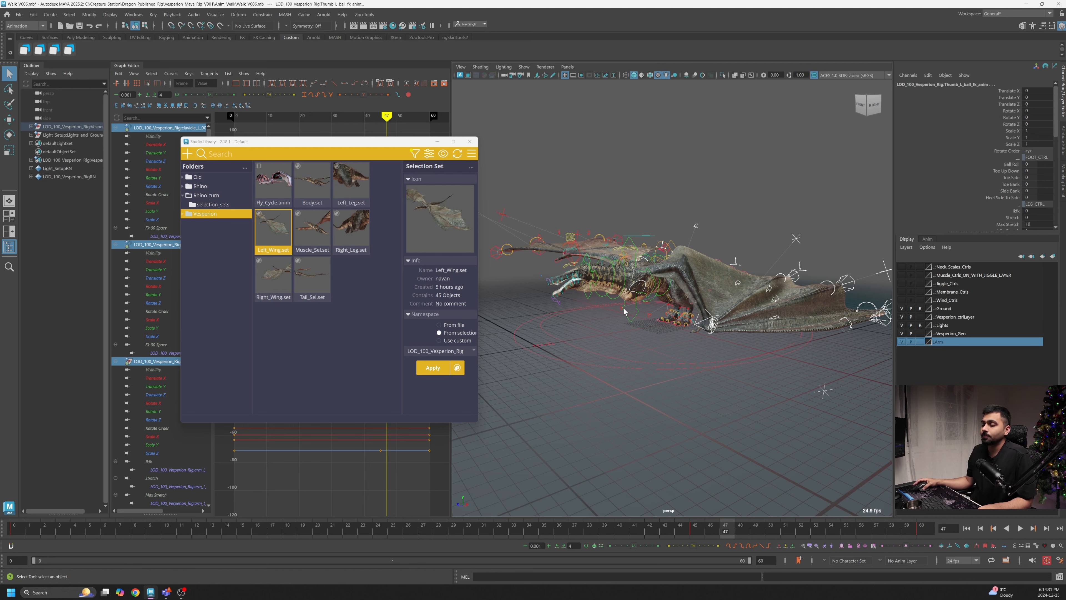
alt+drag(625, 312, 635, 332)
key(alt+v)
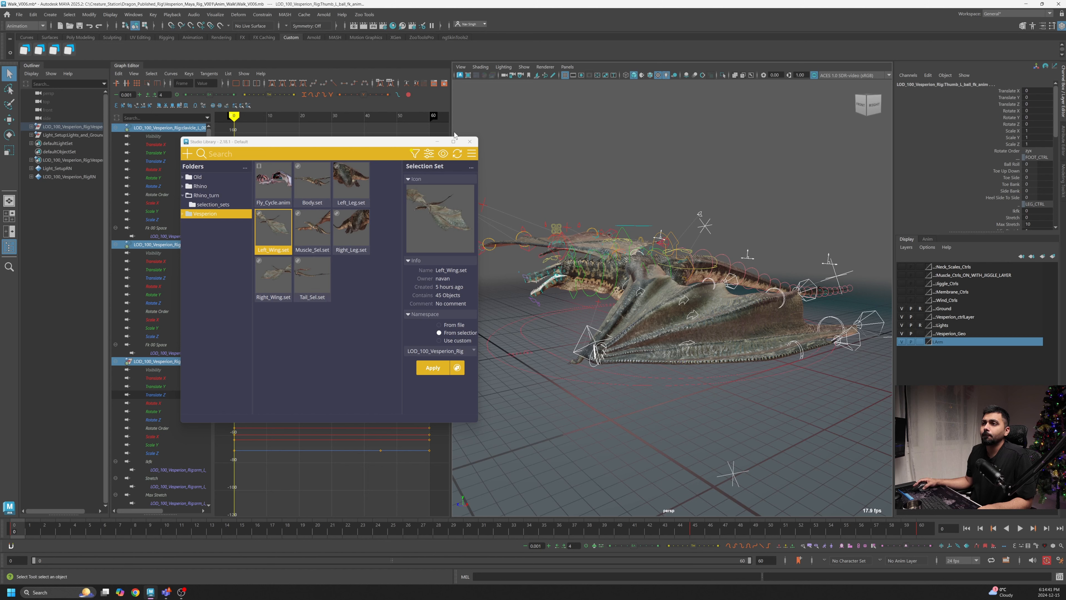
click(437, 143)
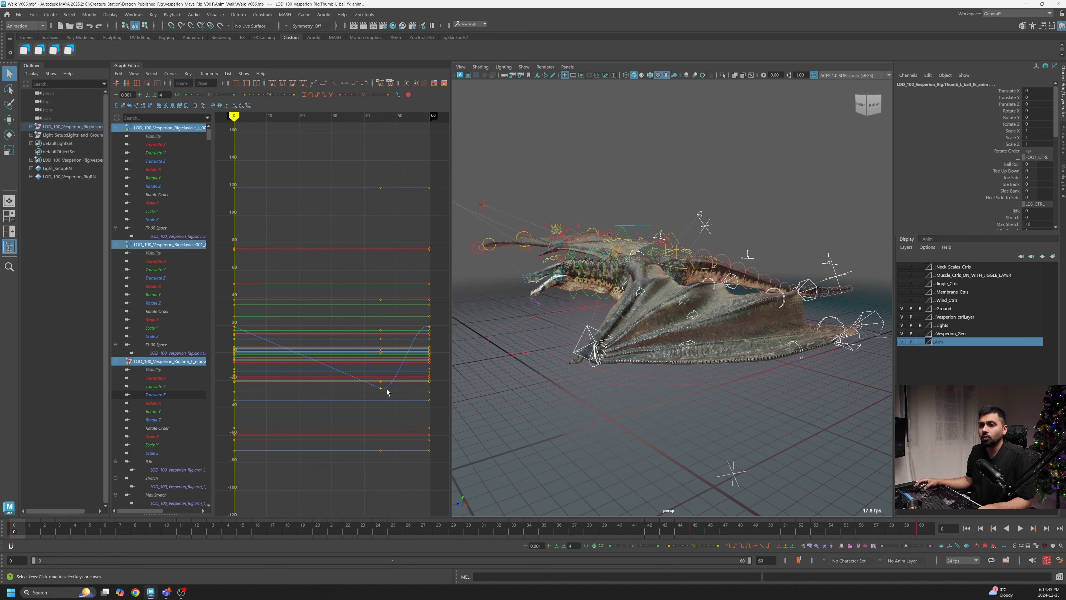
key(alt+v)
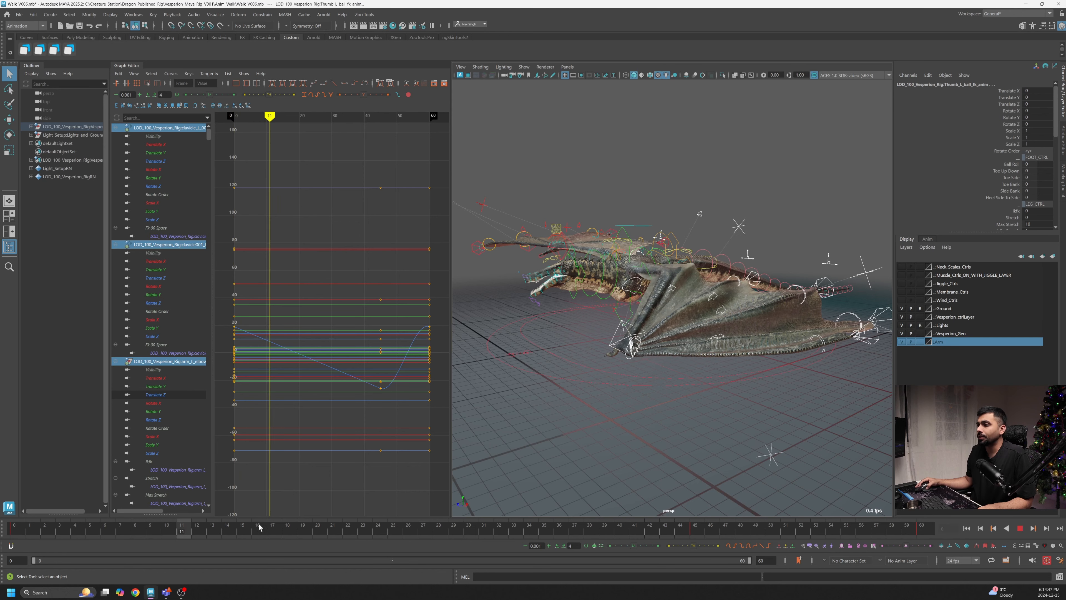
click(1020, 529)
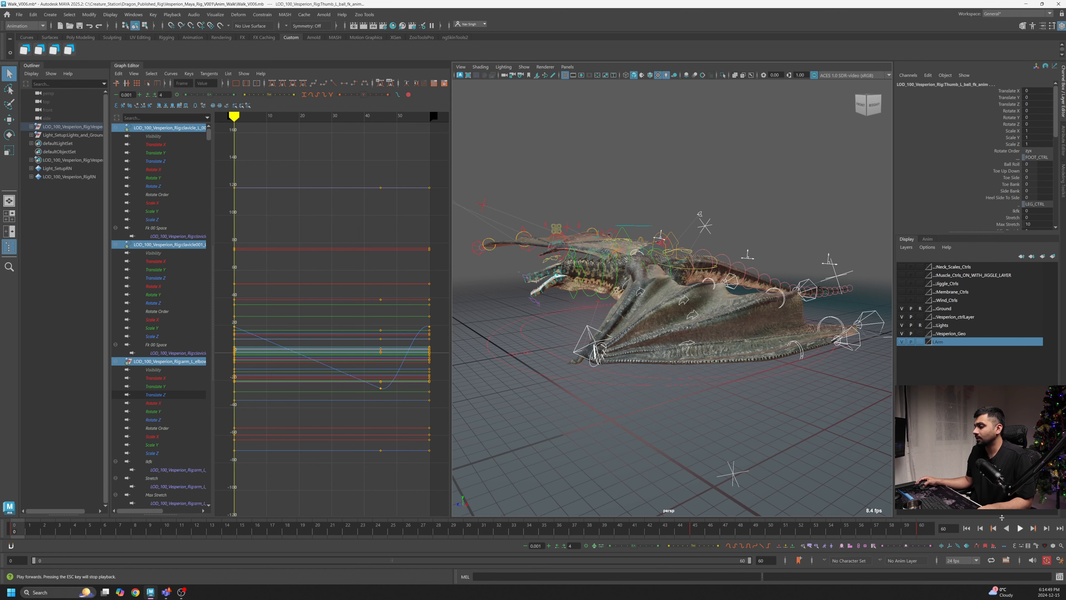
alt+drag(657, 380, 709, 382)
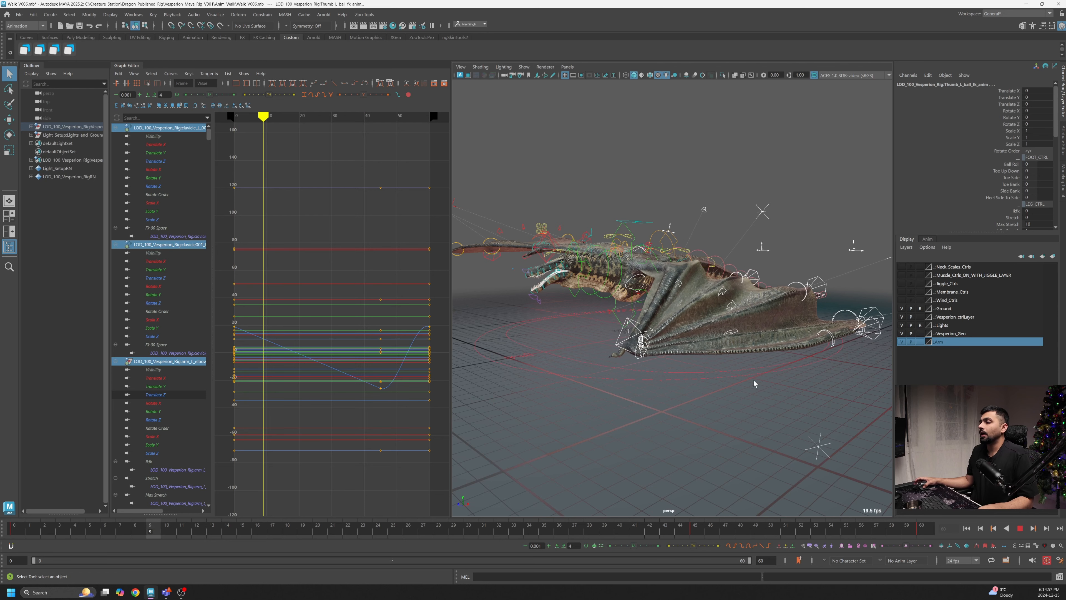
click(1020, 528)
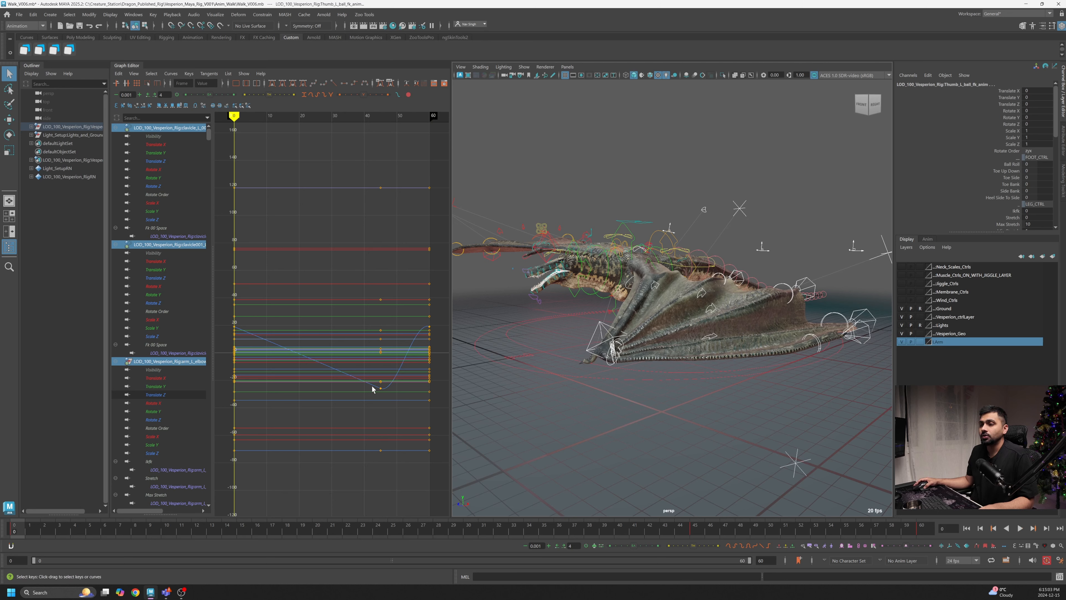
- Zoom into the Graph Editor curves and scrub the timeline around the late frames
scroll(381, 457, down, 5)
scroll(375, 454, up, 5)
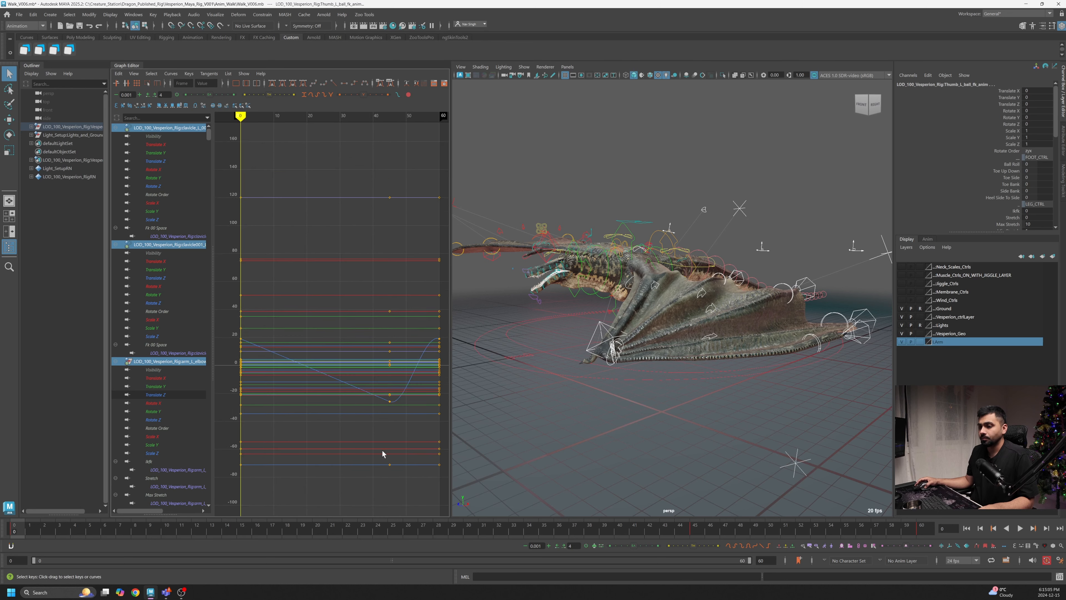
alt+middle_drag(382, 450, 394, 422)
click(700, 531)
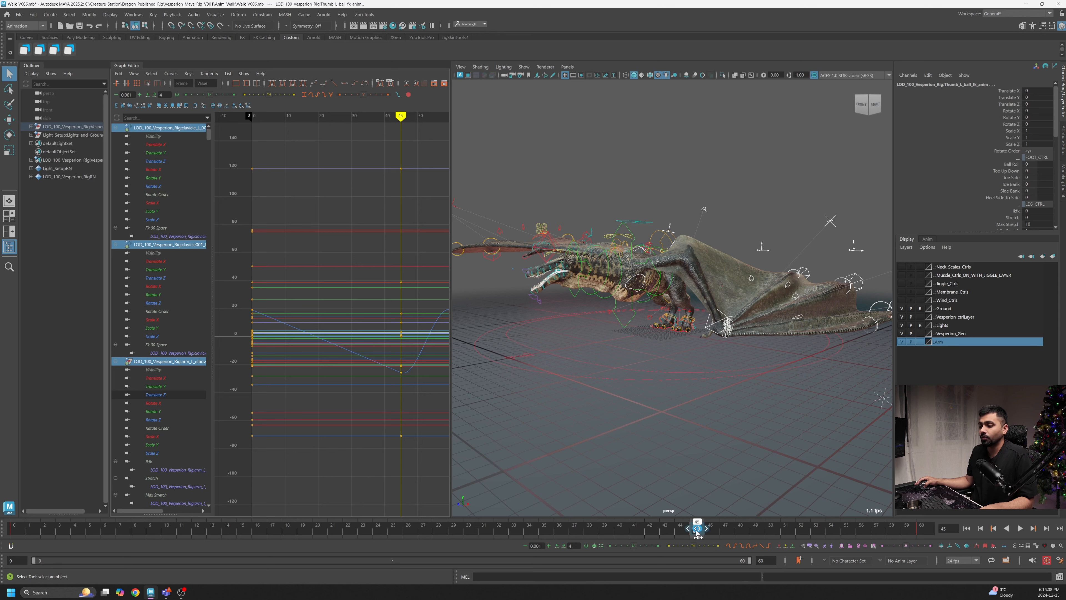
drag(697, 532, 624, 534)
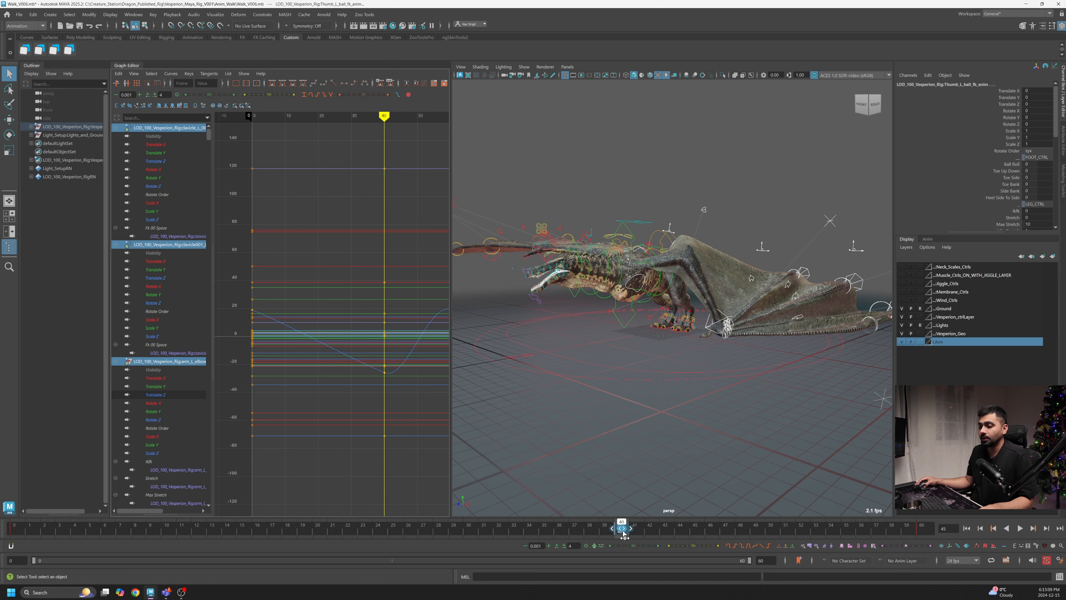
- Play the walk cycle from the start while orbiting and zooming around the dragon
key(alt+v)
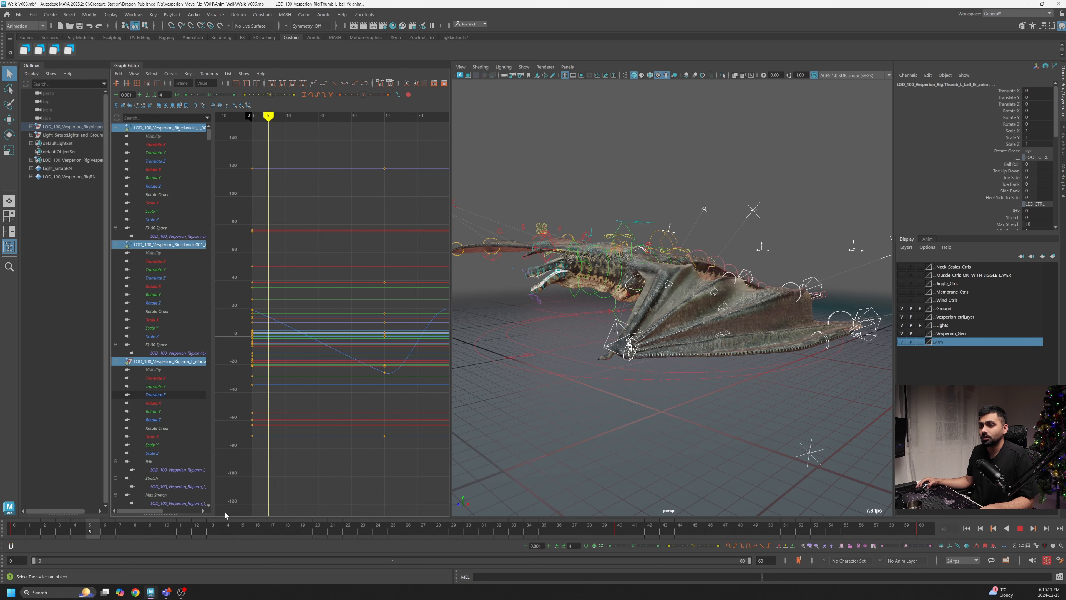
key(alt+shift+v)
click(1021, 528)
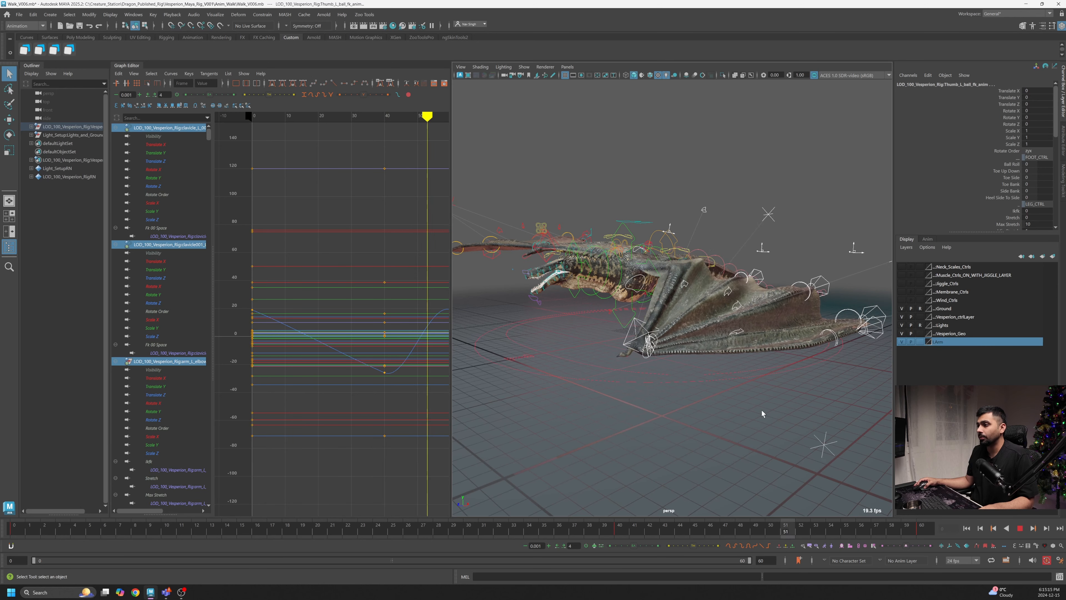
alt+drag(761, 410, 680, 422)
scroll(709, 426, up, 2)
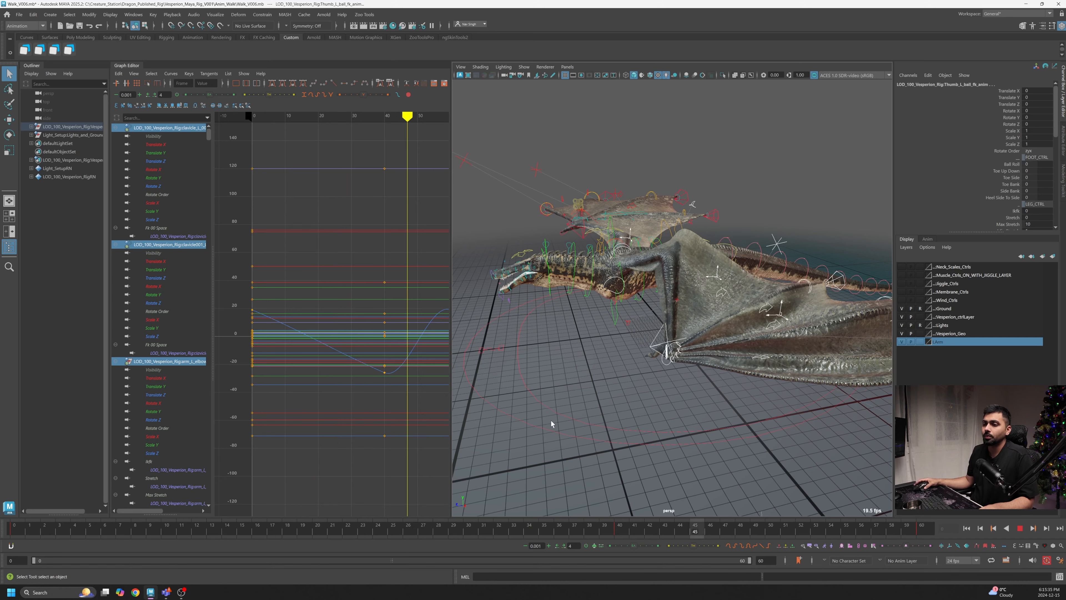
alt+drag(622, 404, 778, 406)
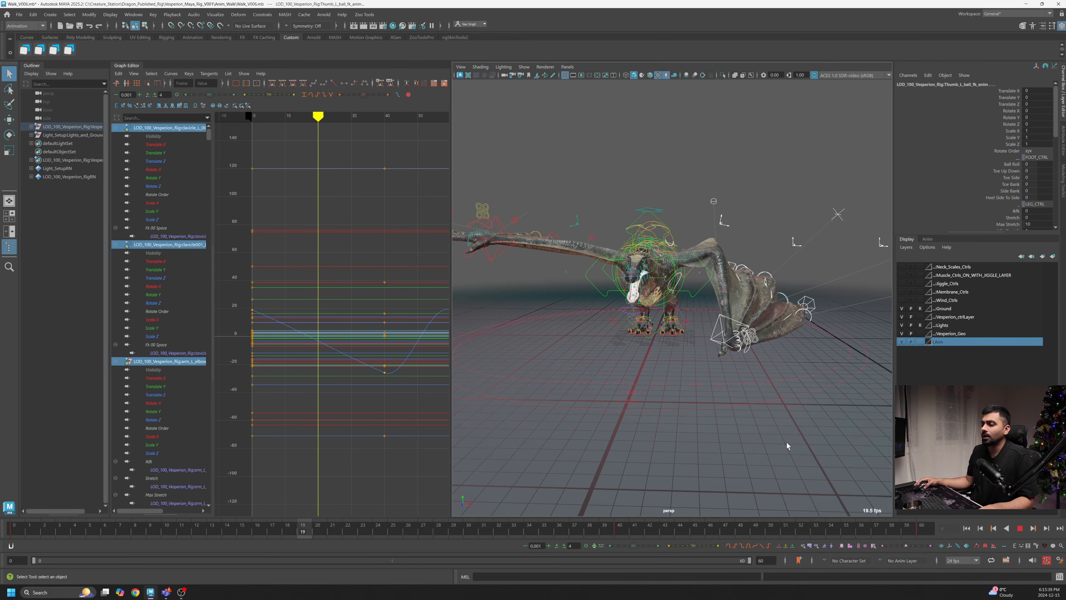
click(1020, 529)
- Scrub through the walk cycle, play it back and return to frame 42
click(623, 531)
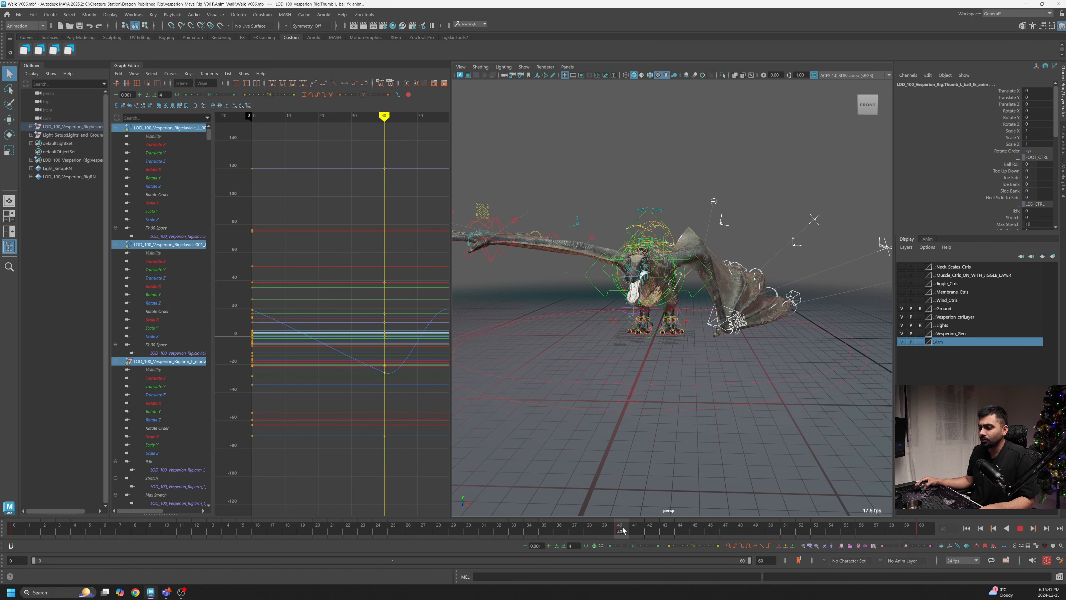
drag(621, 532, 648, 533)
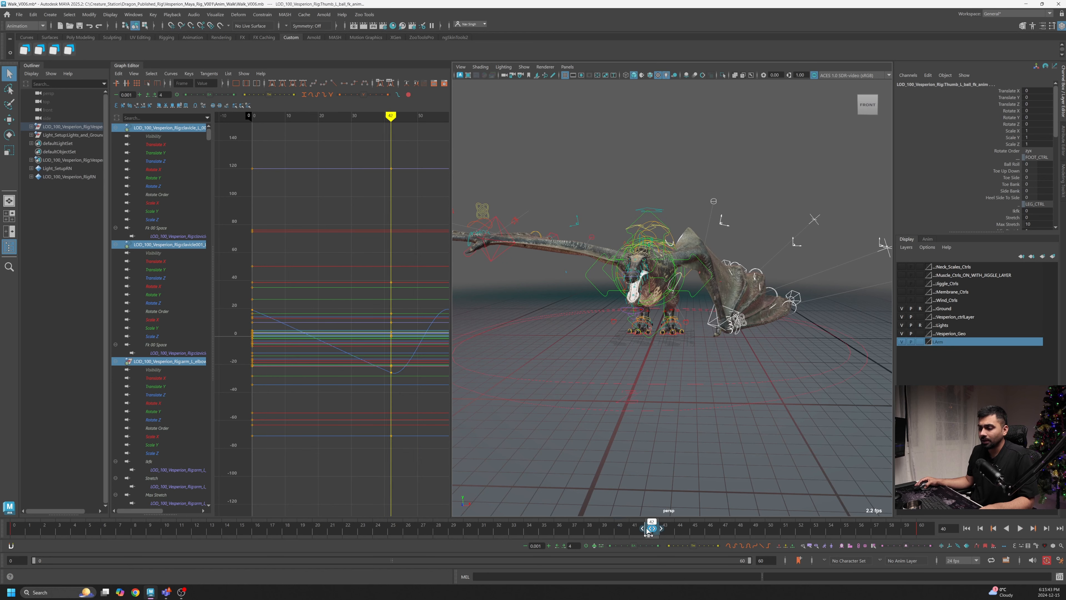
drag(579, 533, 650, 534)
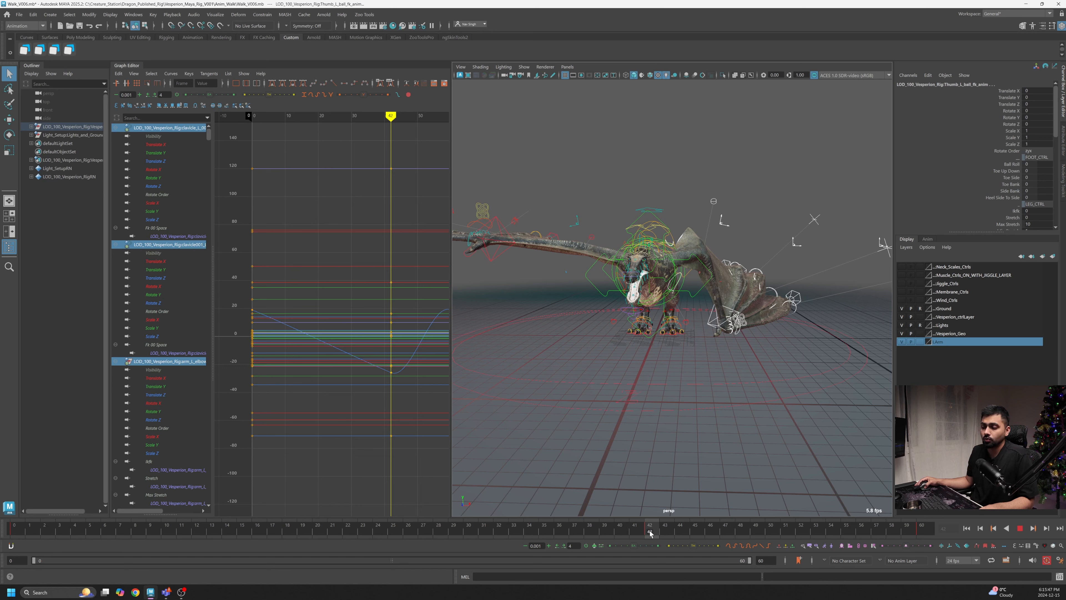
drag(650, 534, 12, 525)
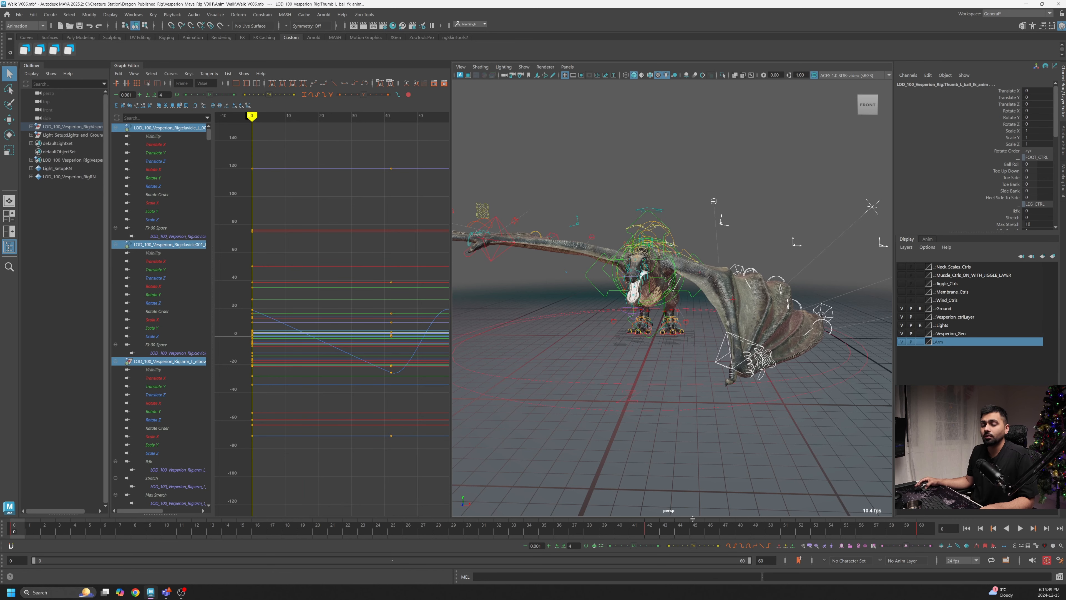
click(1021, 526)
alt+drag(820, 432, 708, 430)
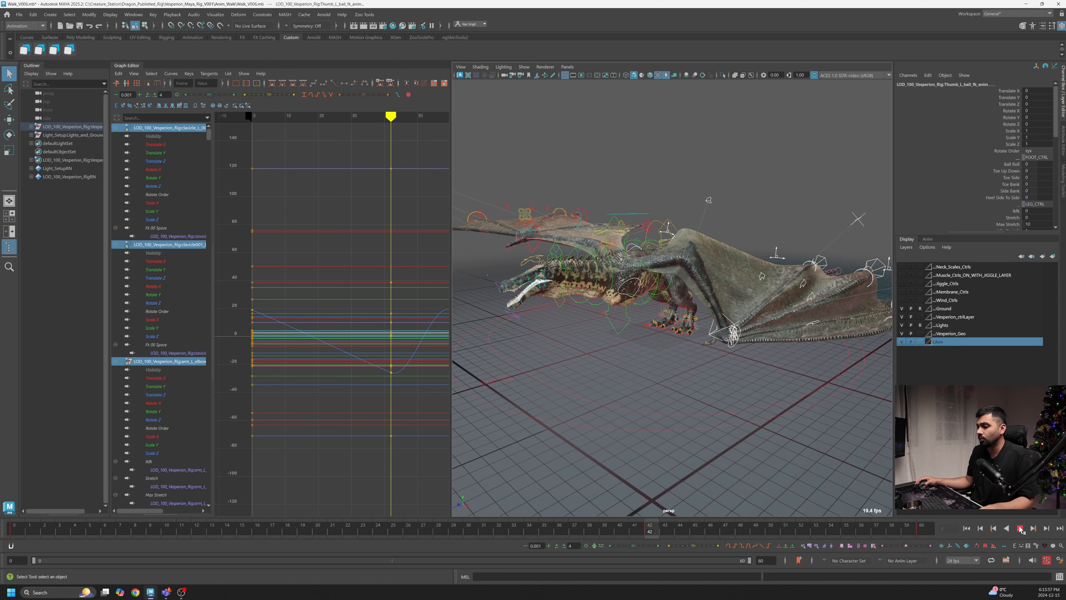
click(648, 531)
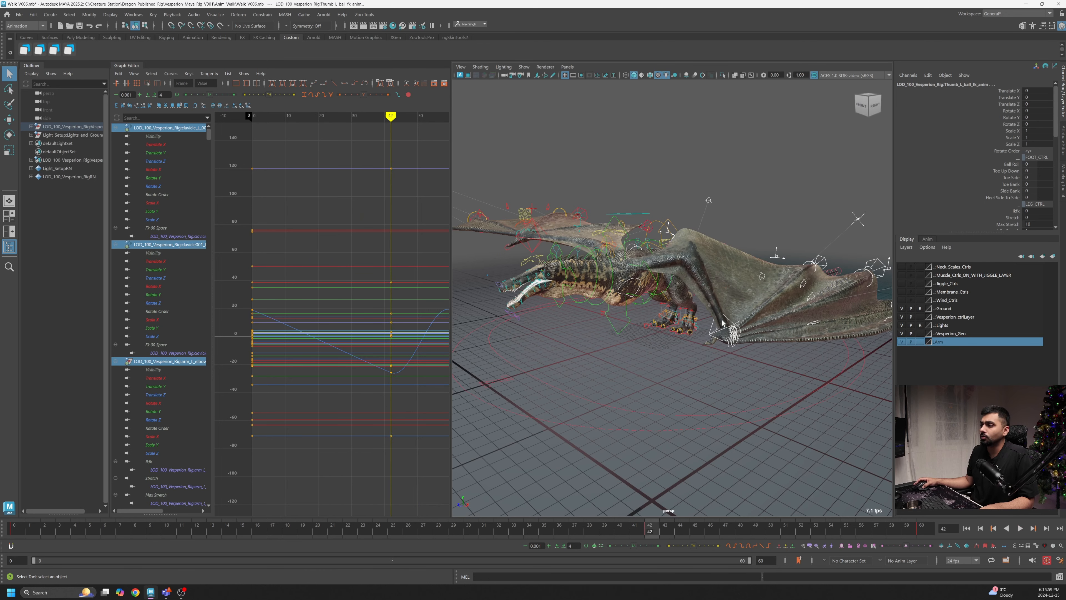
- Select the left wing's wrist control and frame its Translate Z curve in the Graph Editor
click(730, 326)
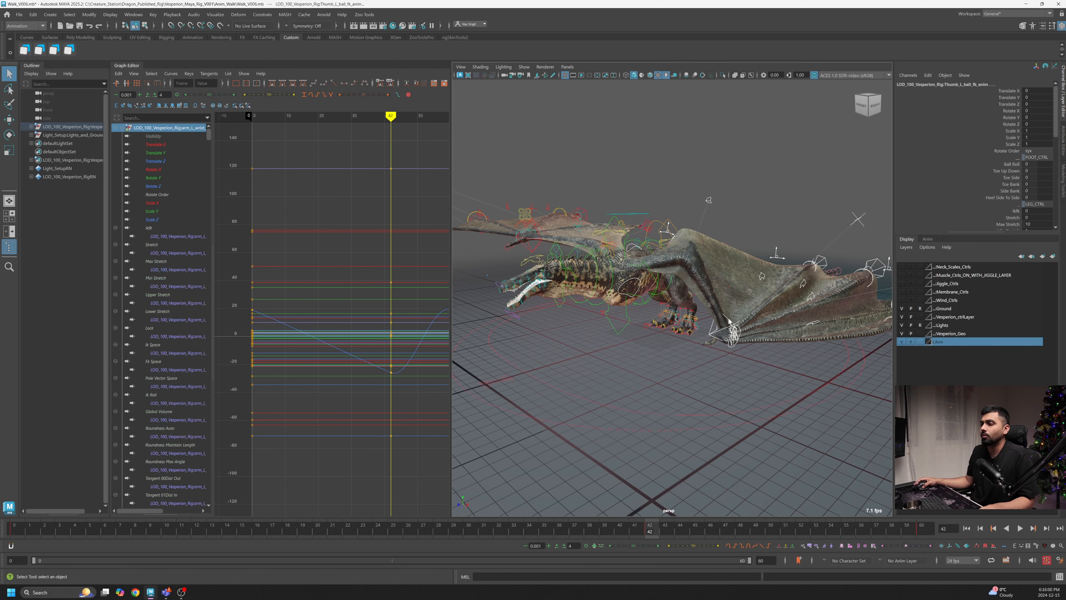
click(181, 161)
key(f)
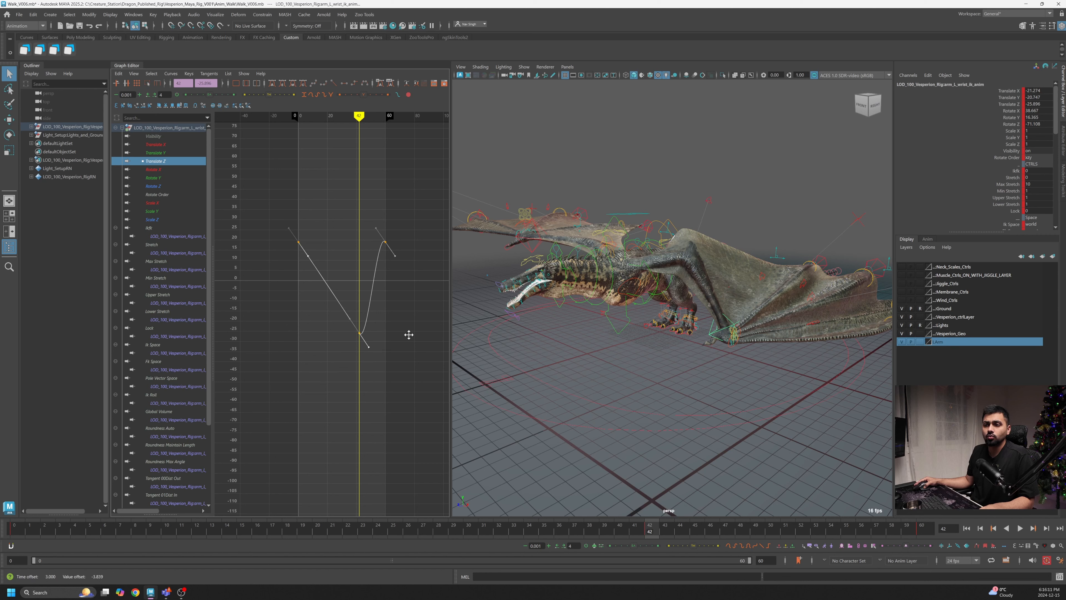
- Play back the walk cycle while orbiting close around the folded wing to review the wrist motion
key(alt+v)
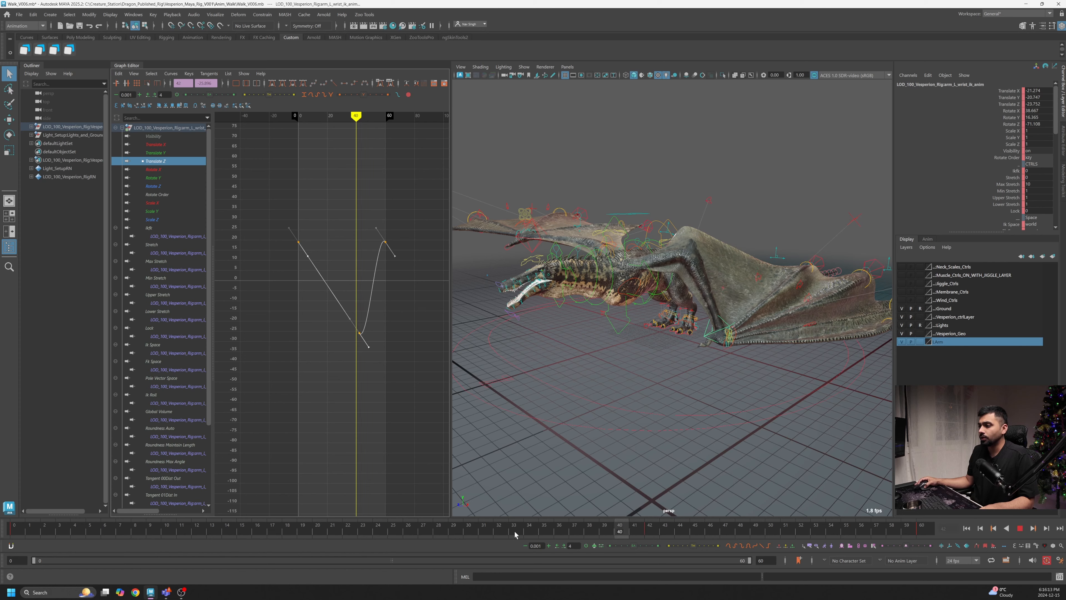
key(alt+v)
alt+drag(712, 487, 669, 422)
click(1020, 528)
alt+drag(602, 431, 671, 402)
click(1021, 528)
alt+right_drag(671, 401, 530, 452)
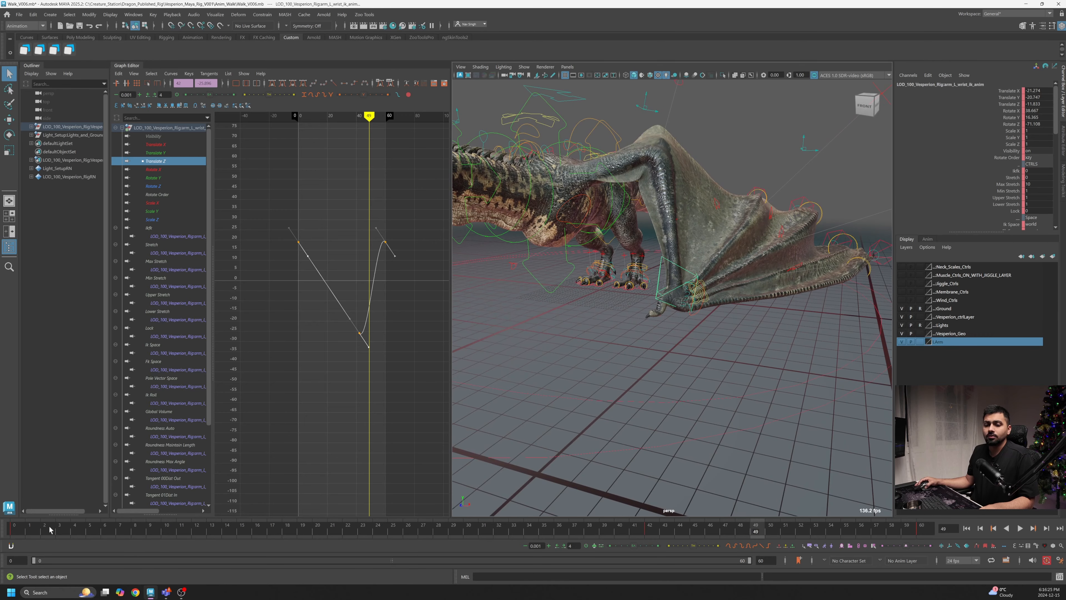
key(alt+v)
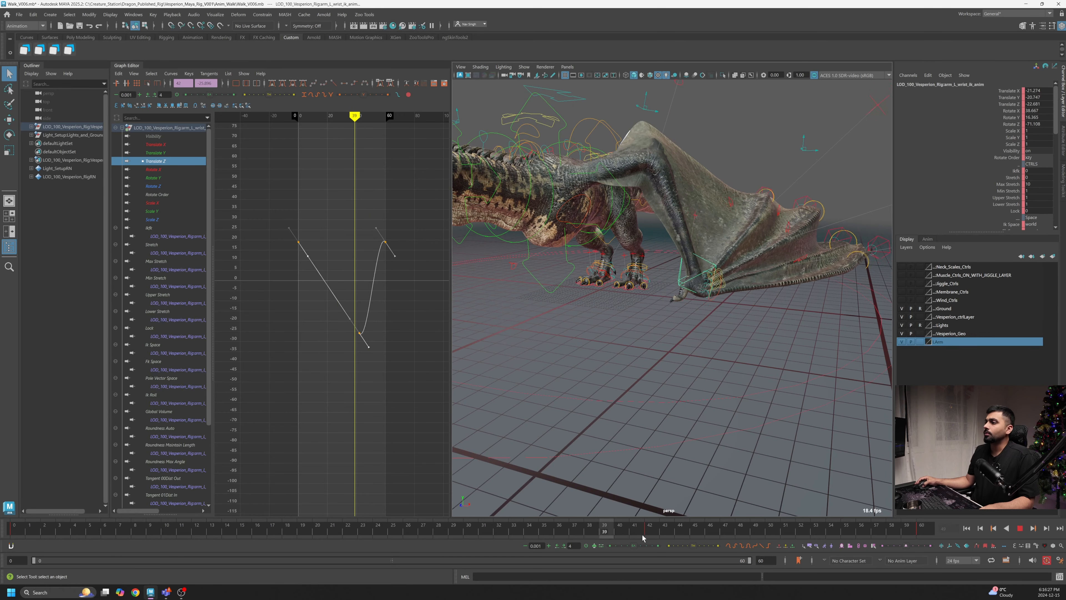
mouse_move(643, 538)
mouse_down()
mouse_move(851, 530)
mouse_move(331, 549)
mouse_move(17, 546)
mouse_move(650, 546)
mouse_up()
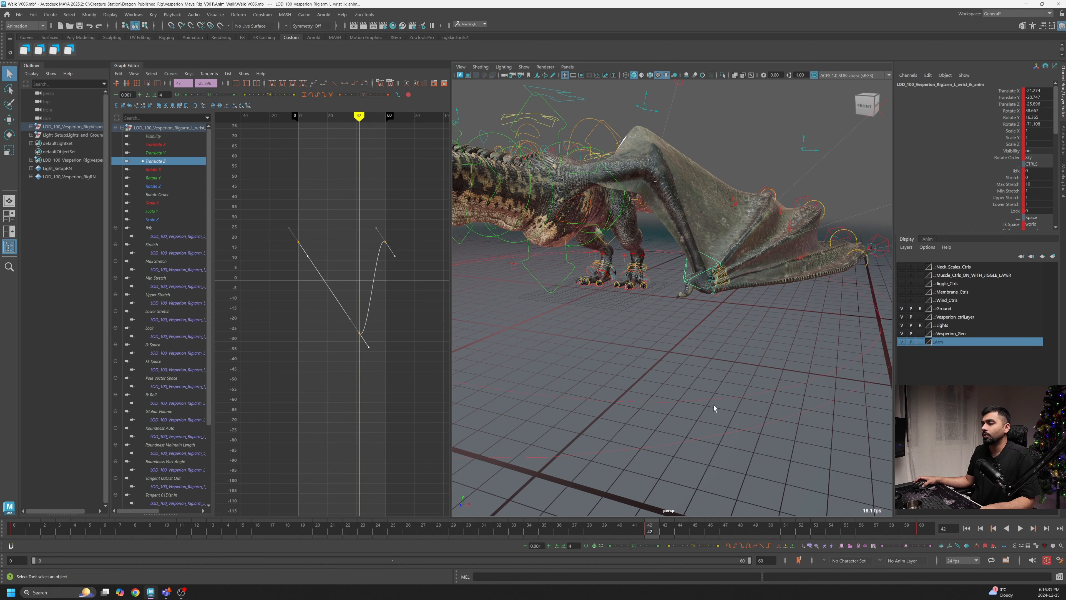
- Play and scrub through the walk cycle while orbiting and zooming around the folded wing and its Translate Z curve
alt+drag(714, 405, 667, 499)
key(alt+v)
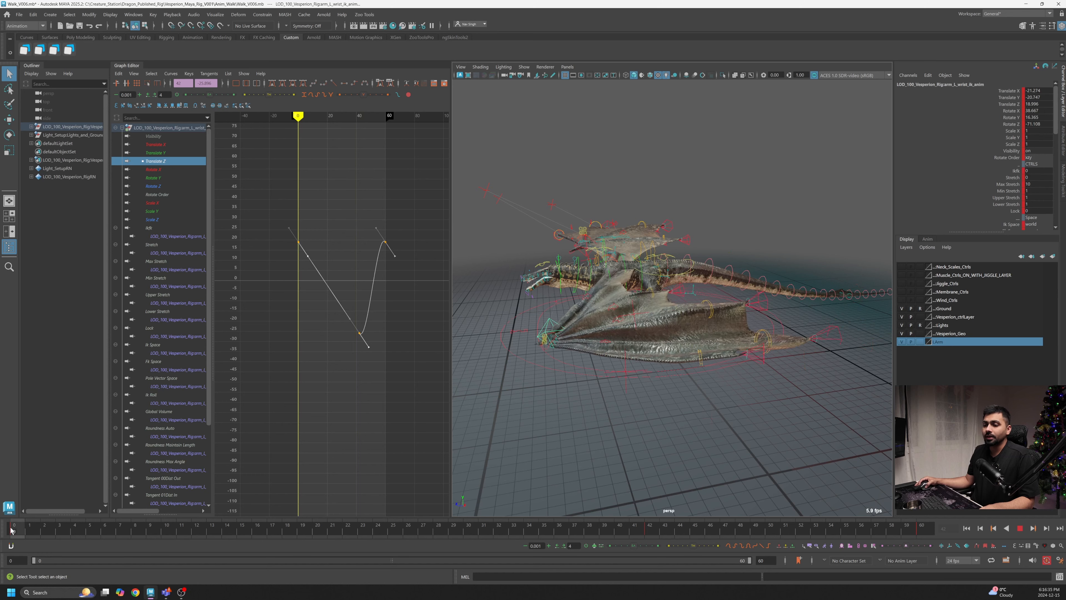
drag(652, 531, 652, 558)
scroll(653, 414, up, 4)
alt+drag(653, 414, 835, 266)
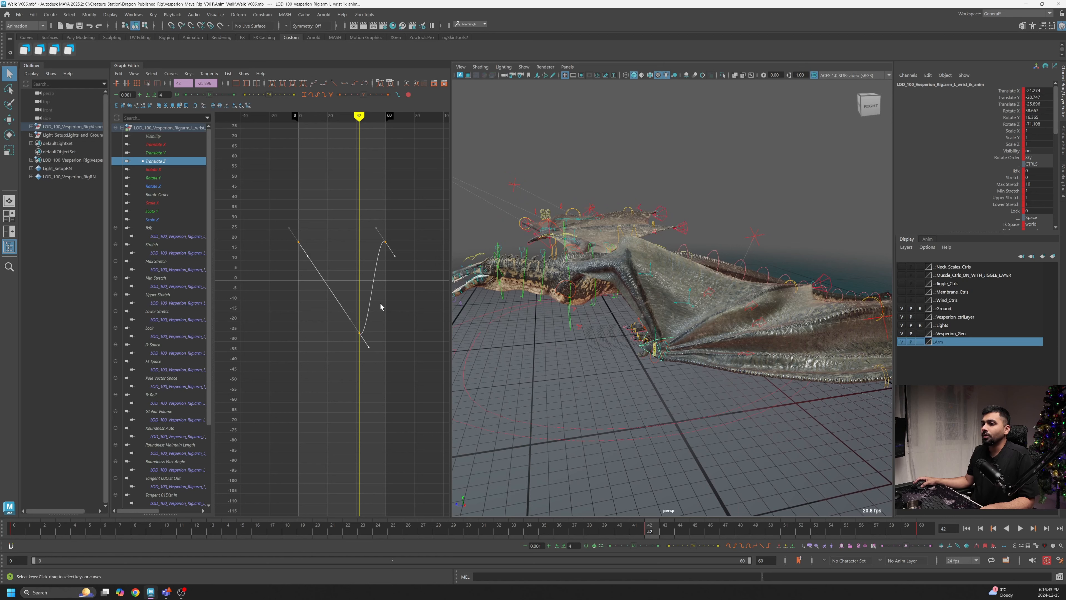
scroll(369, 327, up, 3)
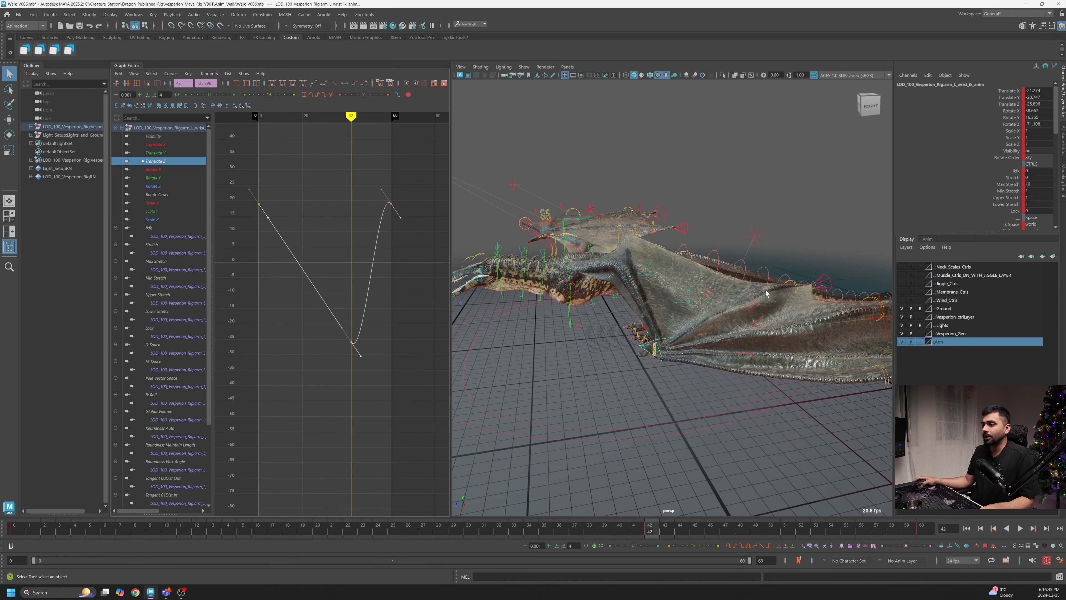
alt+drag(666, 325, 623, 256)
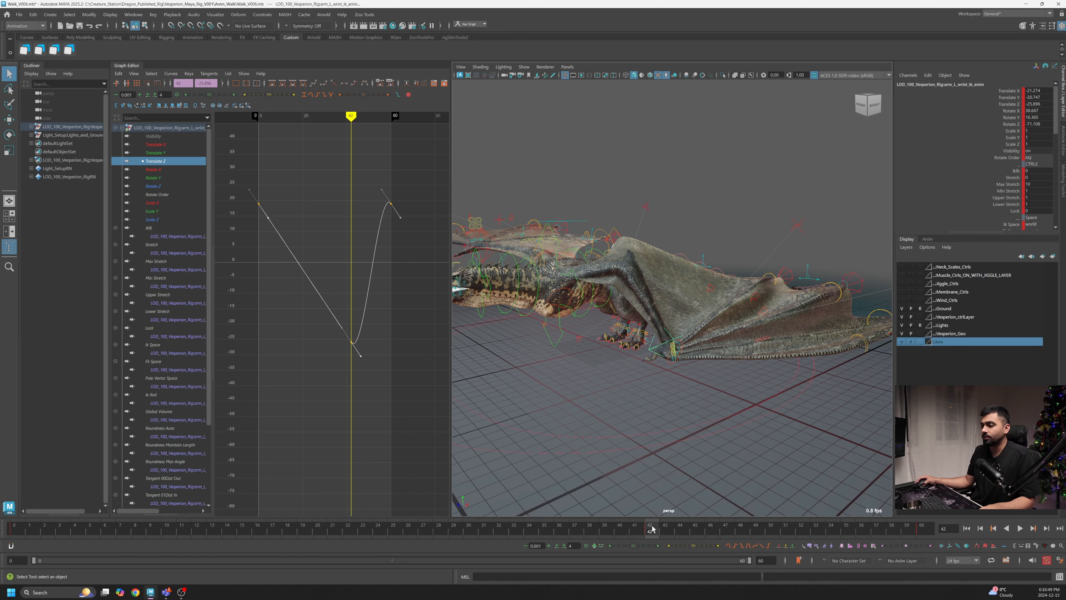
drag(652, 529, 13, 542)
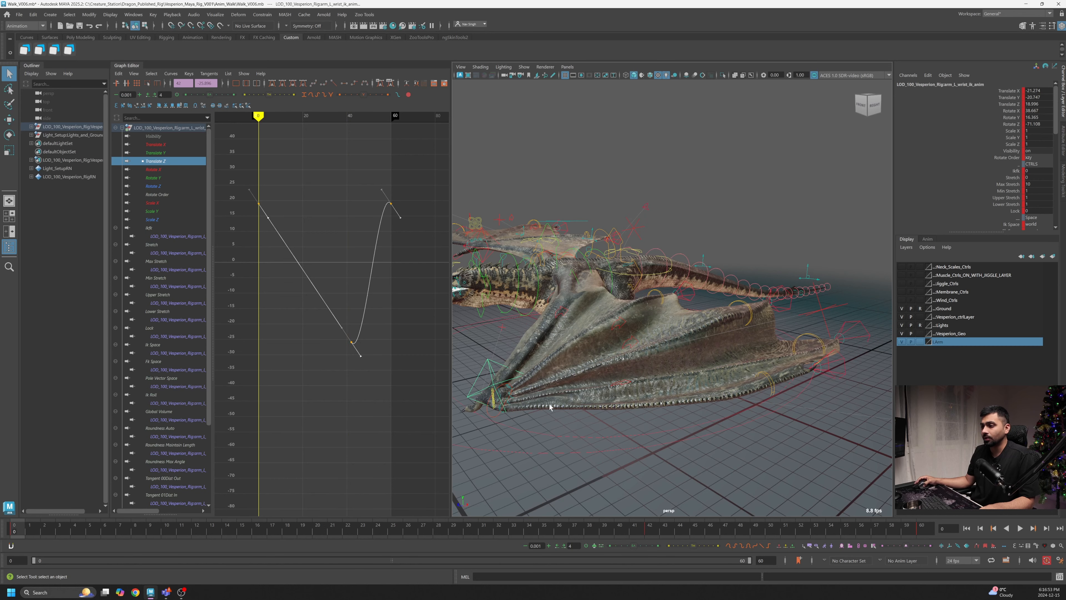
alt+drag(726, 351, 556, 354)
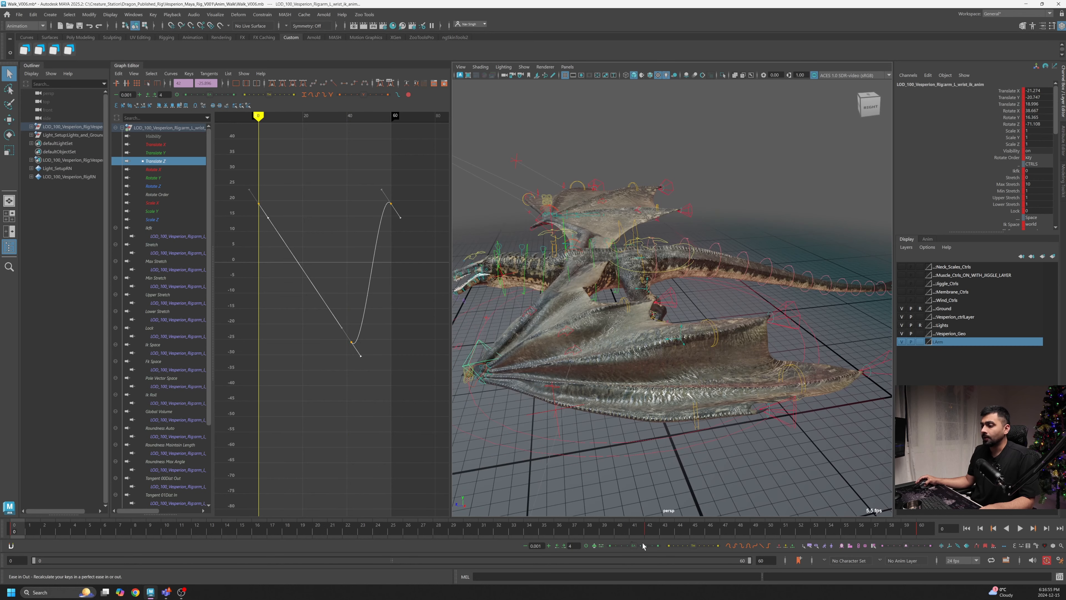
- At frame 42, raise the wrist control's Translate Z key to about -19.6 in the Graph Editor
click(651, 530)
drag(383, 364, 345, 322)
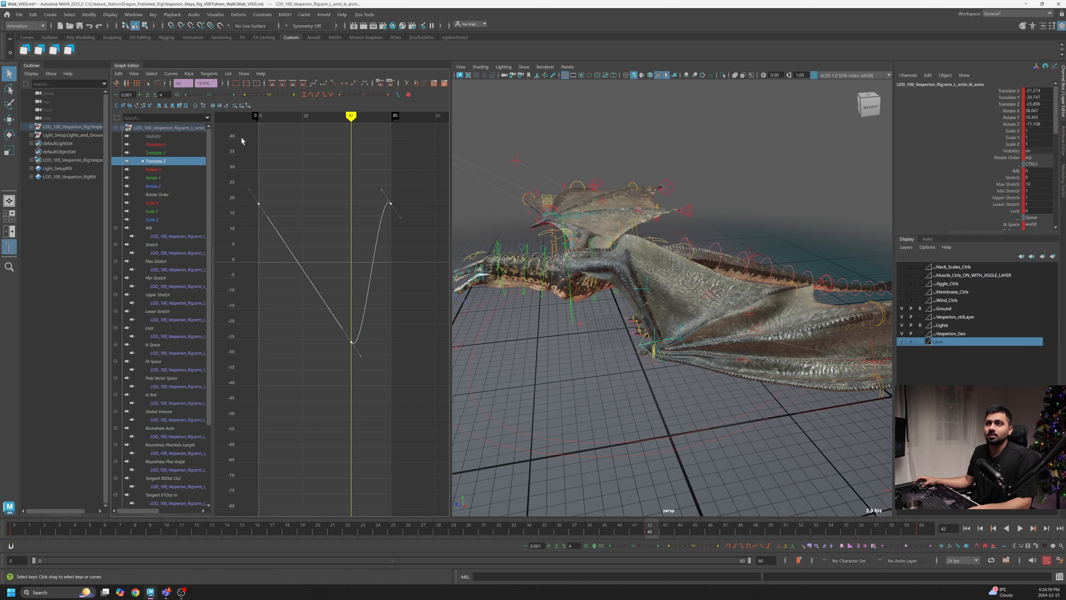
click(148, 83)
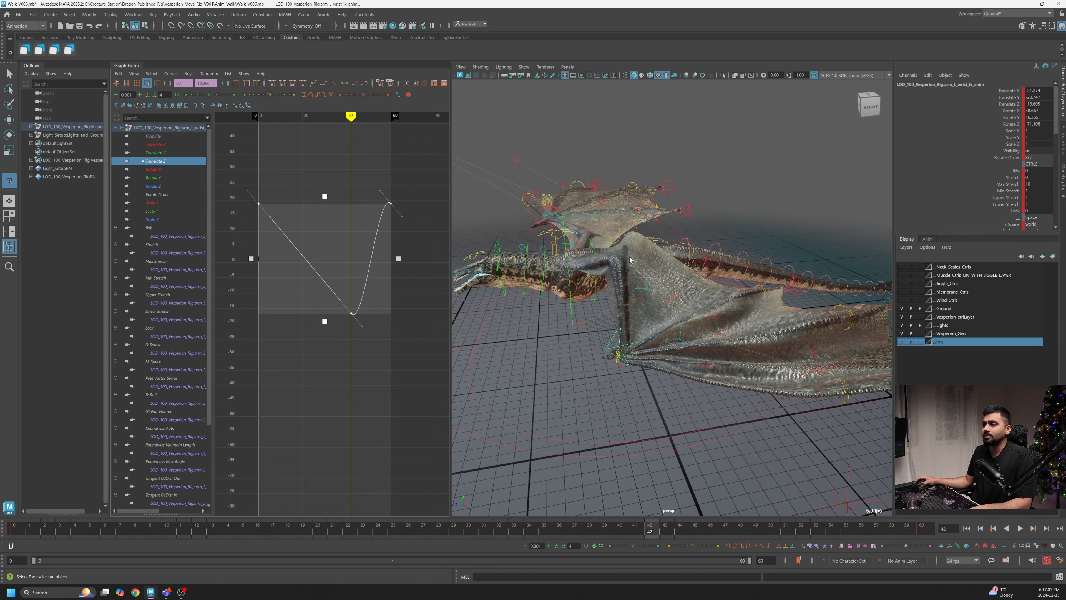
- Play back the walk cycle and orbit close around the folded wing, scrubbing to frame 33 to review the wrist
alt+drag(617, 272, 640, 311)
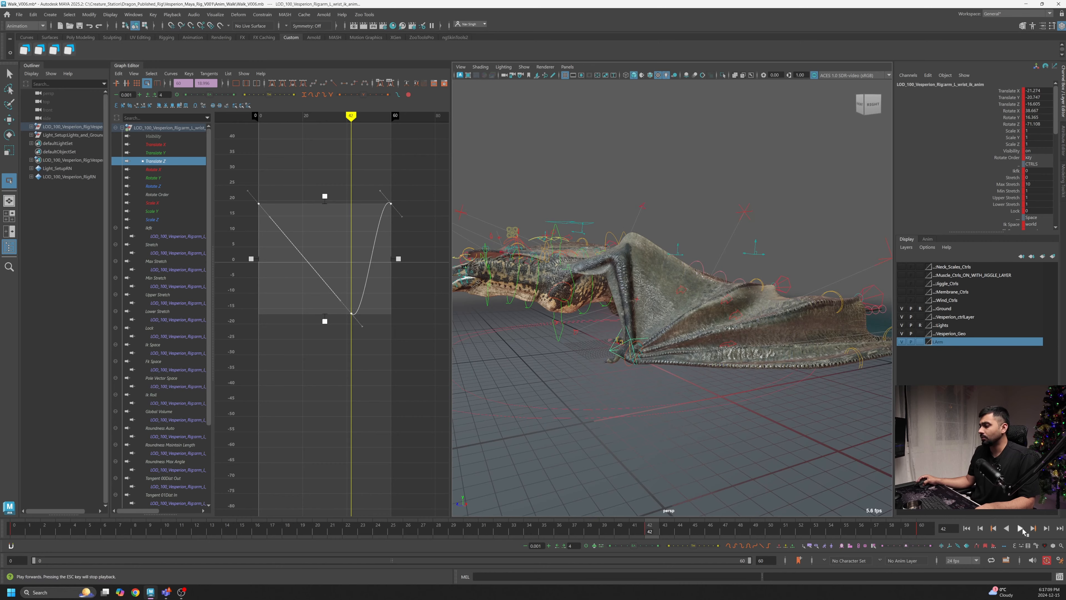
click(1021, 529)
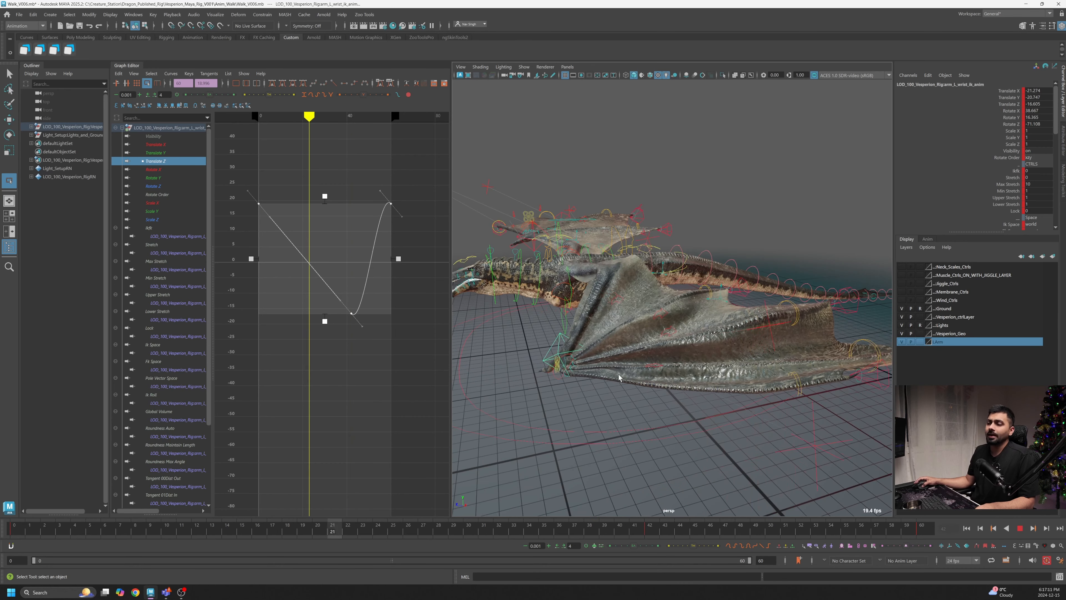
alt+drag(572, 416, 632, 402)
alt+middle_drag(631, 401, 668, 398)
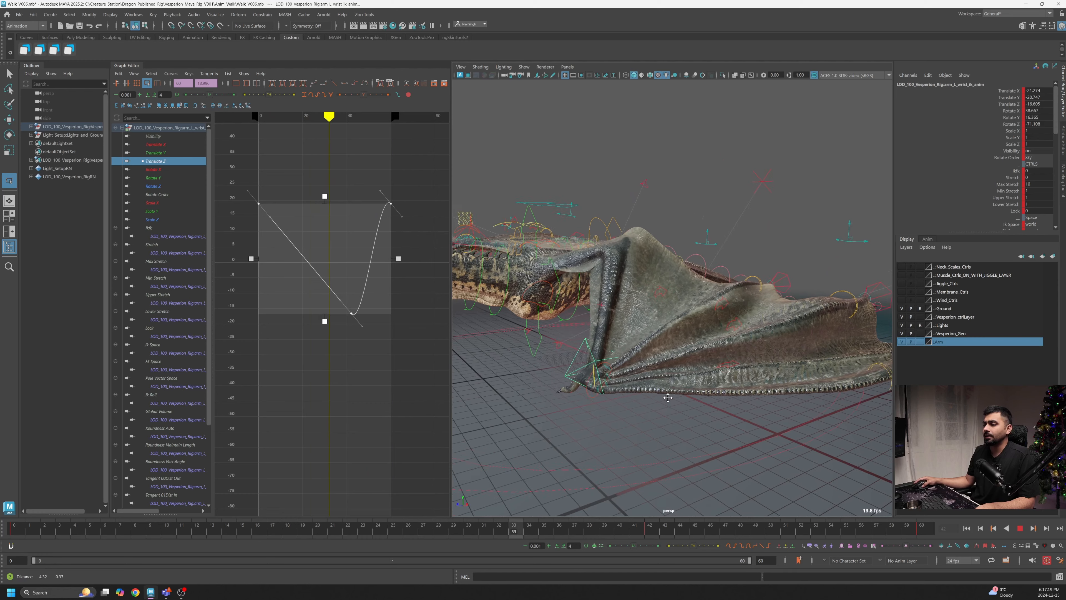
click(651, 531)
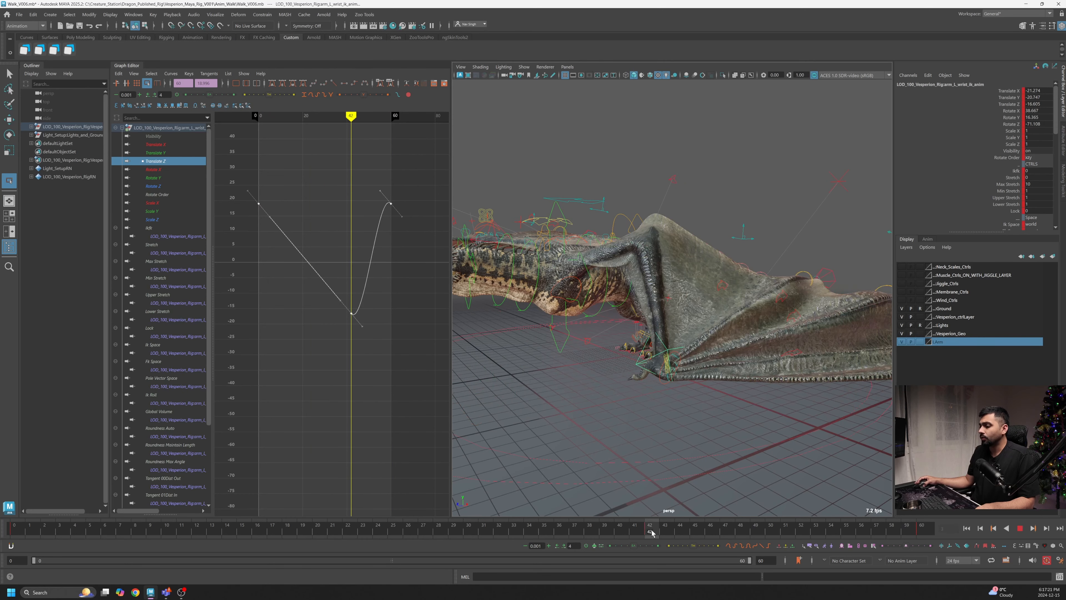
alt+drag(672, 421, 609, 365)
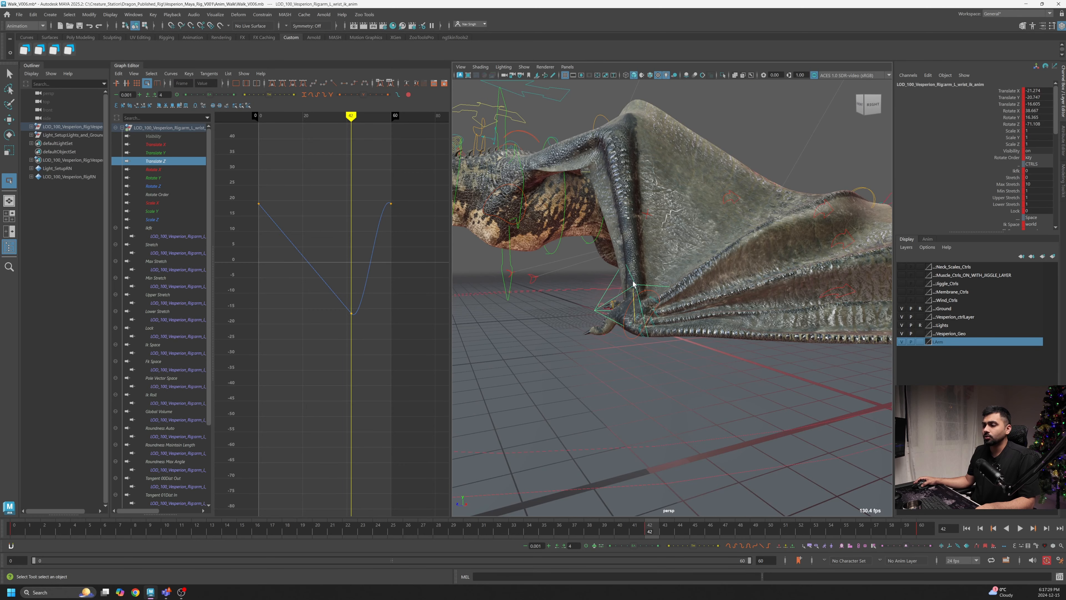
drag(647, 531, 519, 533)
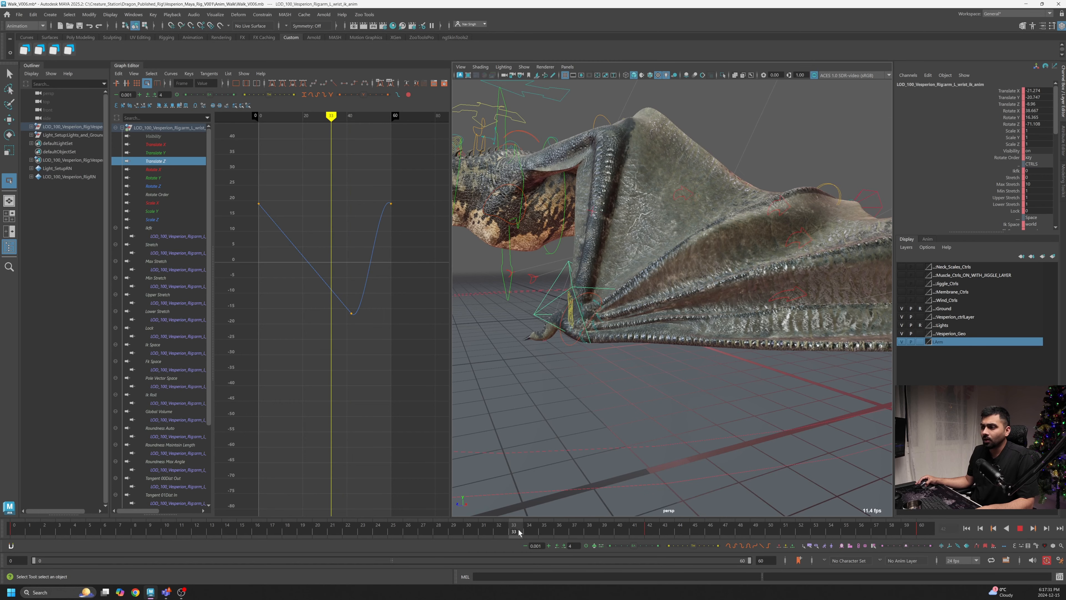
- Rotate the left wing's wrist control slightly at frame 33
key(e)
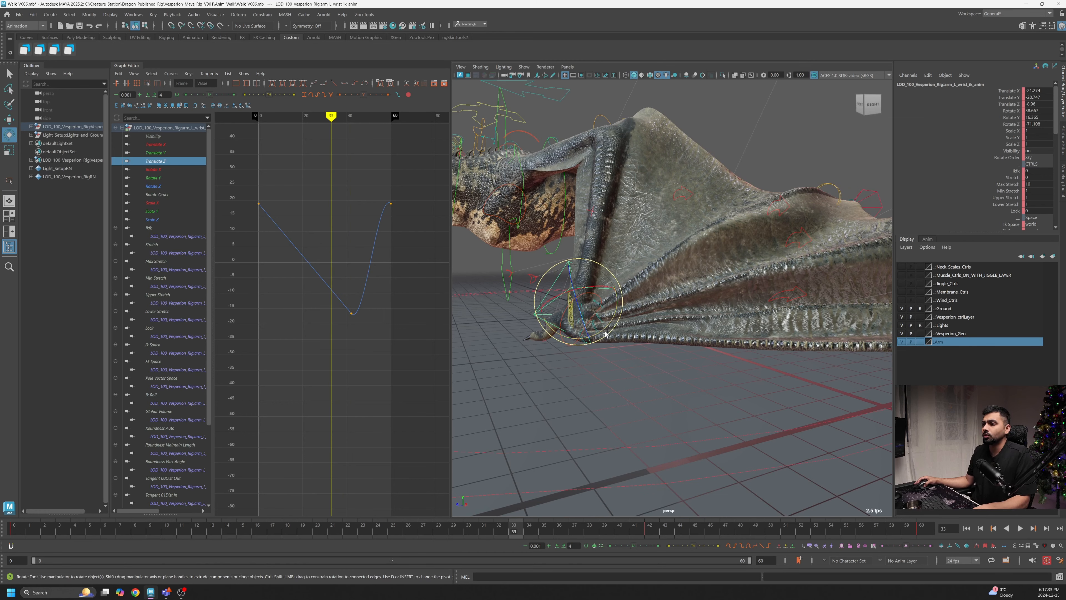
drag(601, 296, 610, 301)
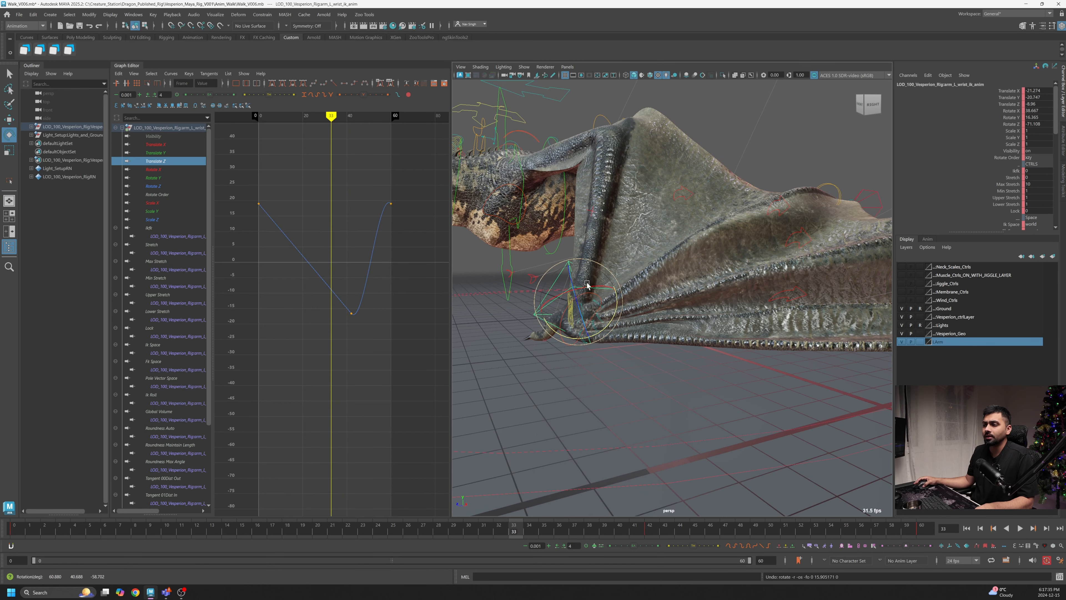
key(w)
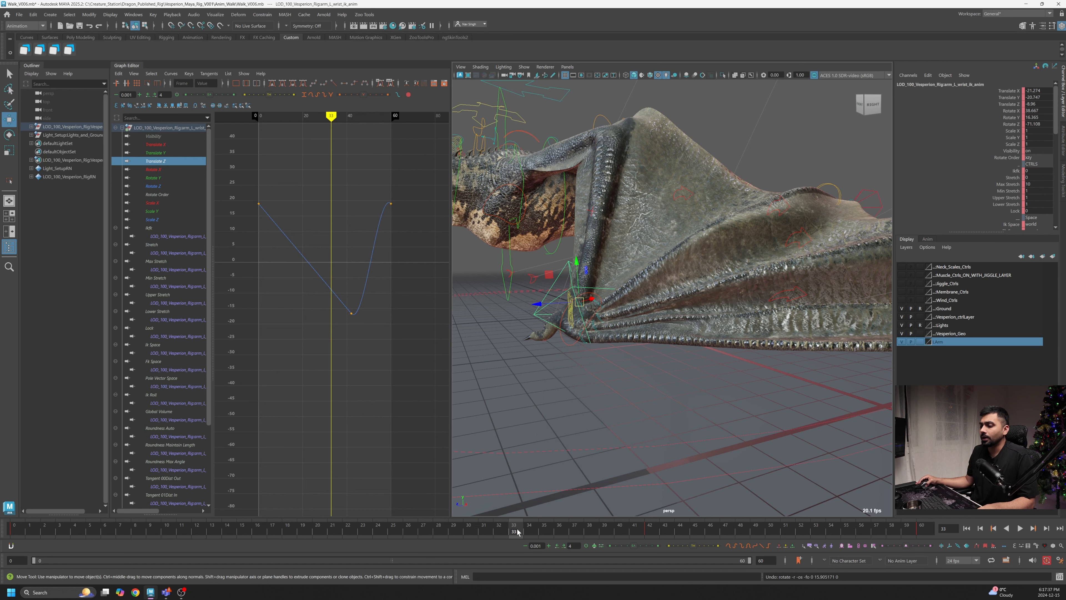
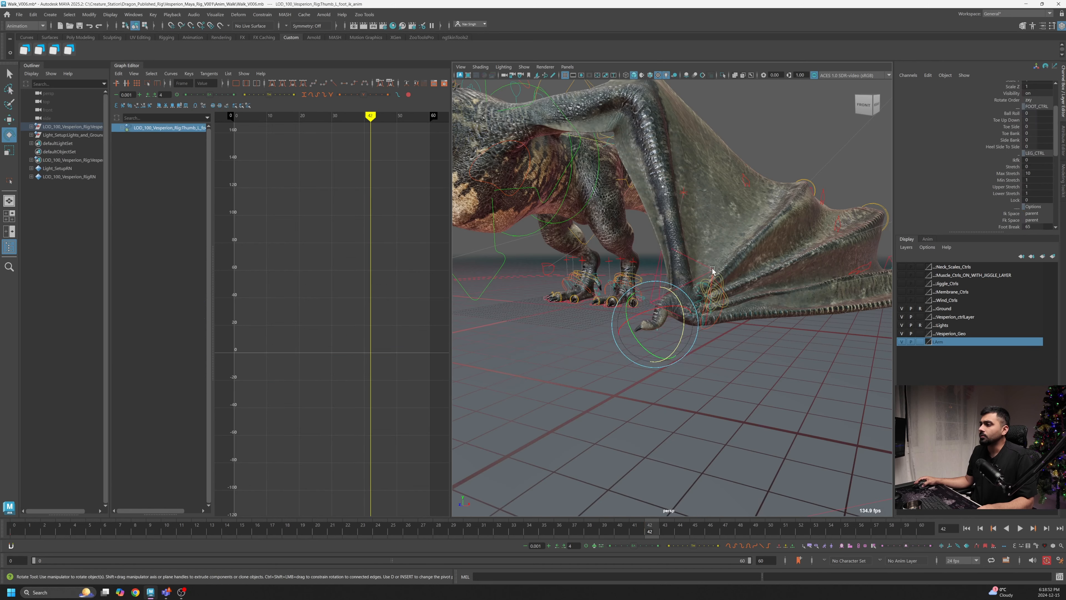
- Scrub through the walk cycle and orbit around the folded left wing to review the wrist control
scroll(677, 301, up, 3)
alt+middle_drag(677, 302, 702, 280)
alt+drag(698, 282, 680, 294)
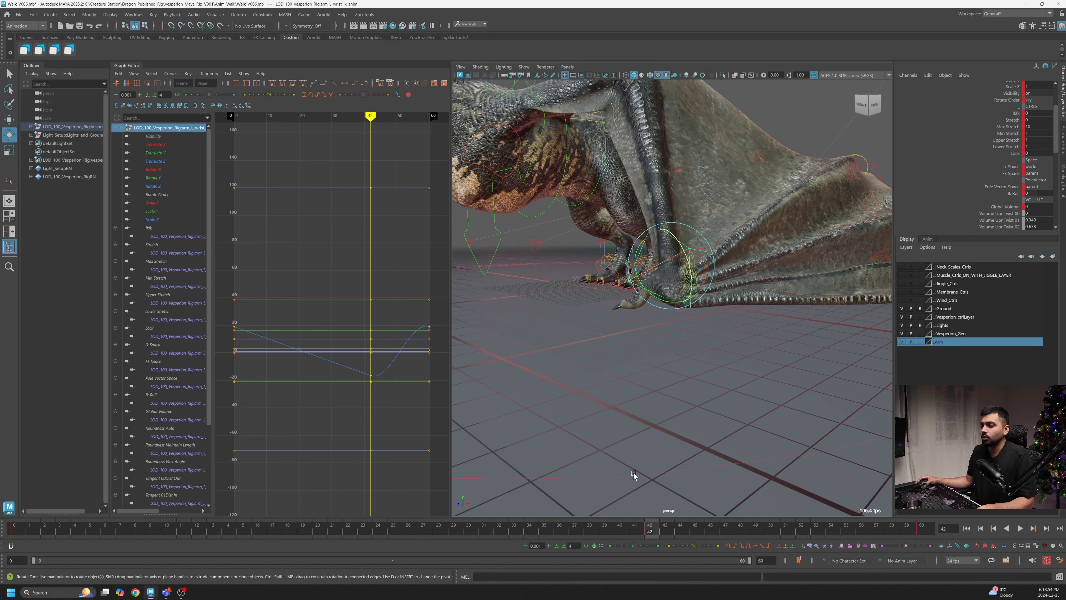
mouse_move(625, 534)
mouse_down()
mouse_move(562, 534)
mouse_move(676, 537)
mouse_move(654, 542)
mouse_up()
scroll(709, 428, up, 3)
alt+drag(702, 414, 657, 404)
mouse_move(653, 525)
mouse_down()
mouse_move(560, 531)
mouse_move(643, 522)
mouse_move(786, 531)
mouse_up()
alt+right_drag(795, 459, 581, 336)
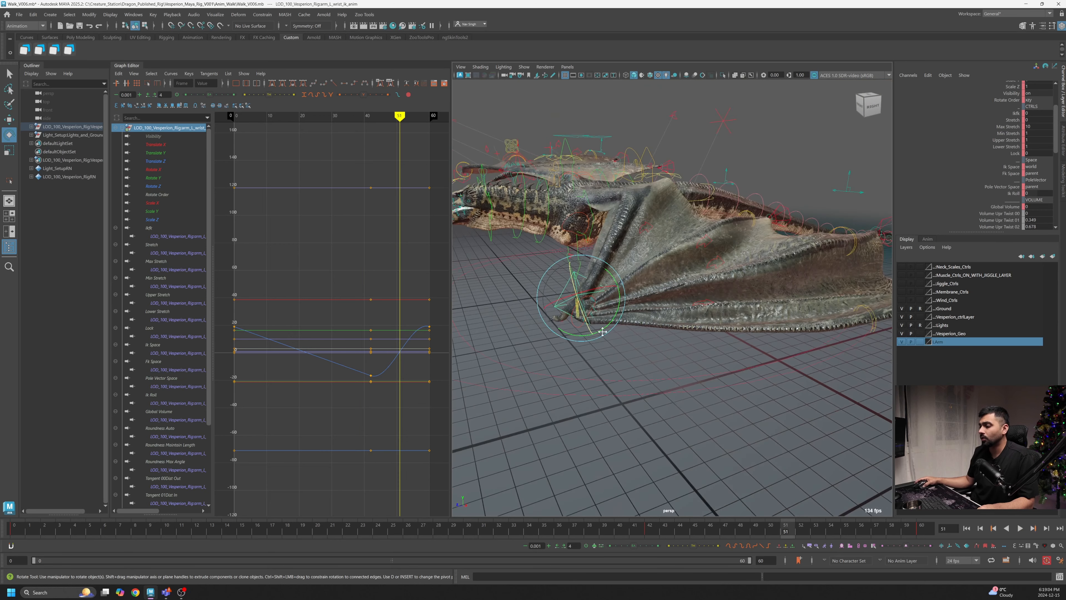
alt+middle_drag(582, 336, 637, 343)
alt+drag(638, 343, 612, 305)
- At frame 51, move the left wing's wrist control upward
key(w)
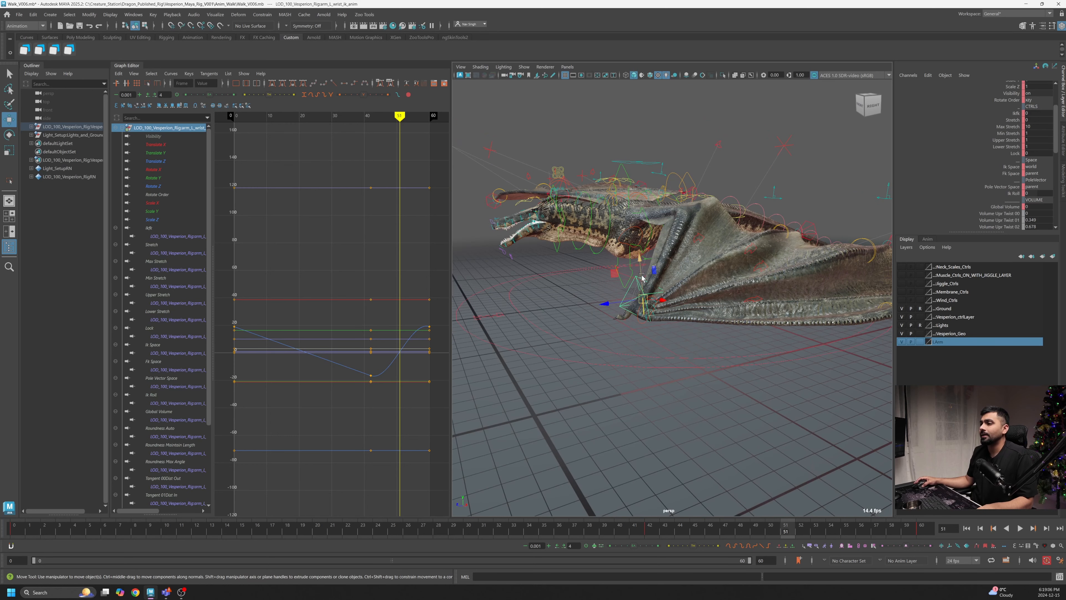
right_click(643, 287)
drag(643, 287, 646, 251)
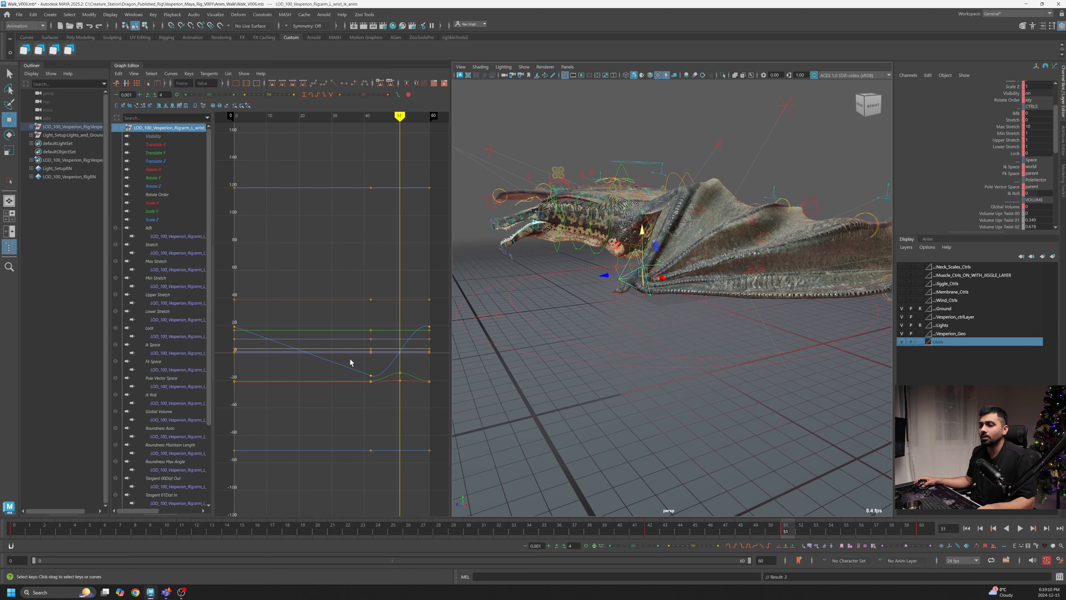
- At frame 60, adjust the wrist control's Translate Z key and flatten its tangents in the Graph Editor
key(alt+v)
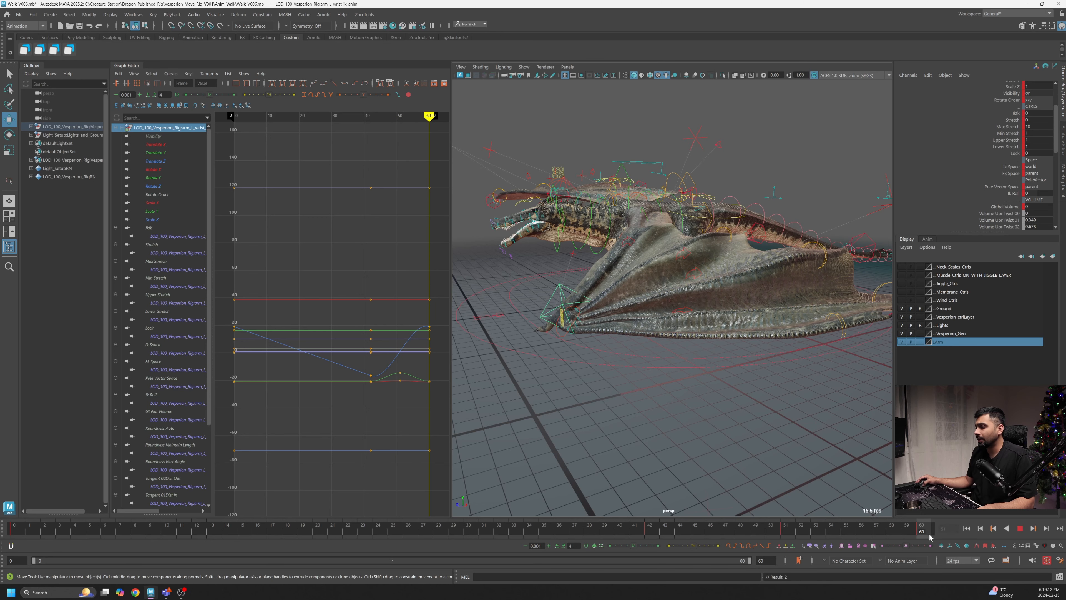
mouse_move(930, 537)
mouse_down()
mouse_move(900, 539)
mouse_move(925, 537)
mouse_up()
key(f)
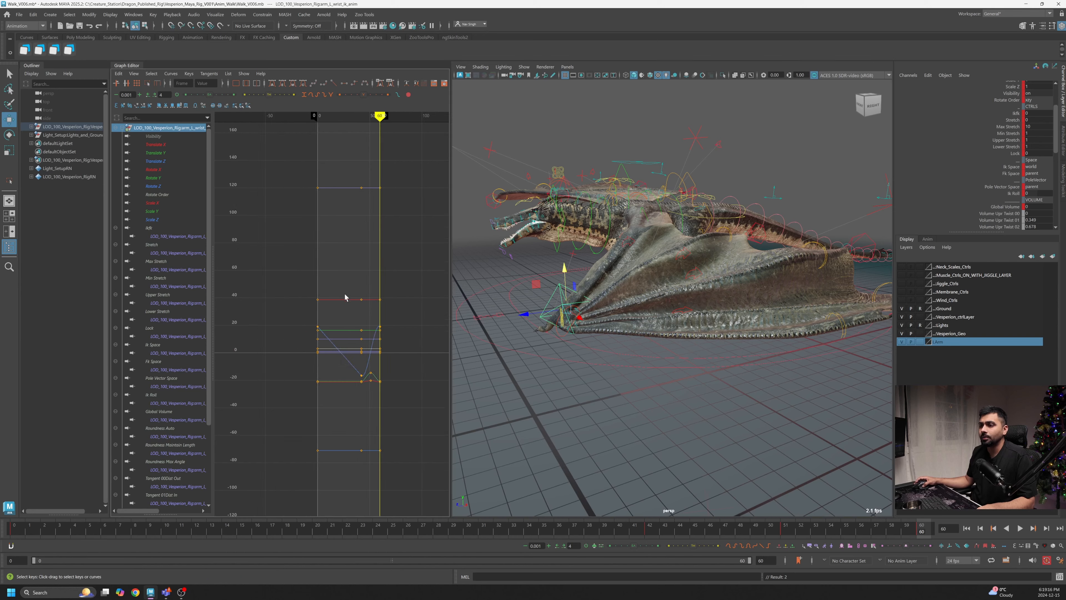
alt+shift+right_drag(381, 301, 379, 322)
scroll(379, 322, up, 5)
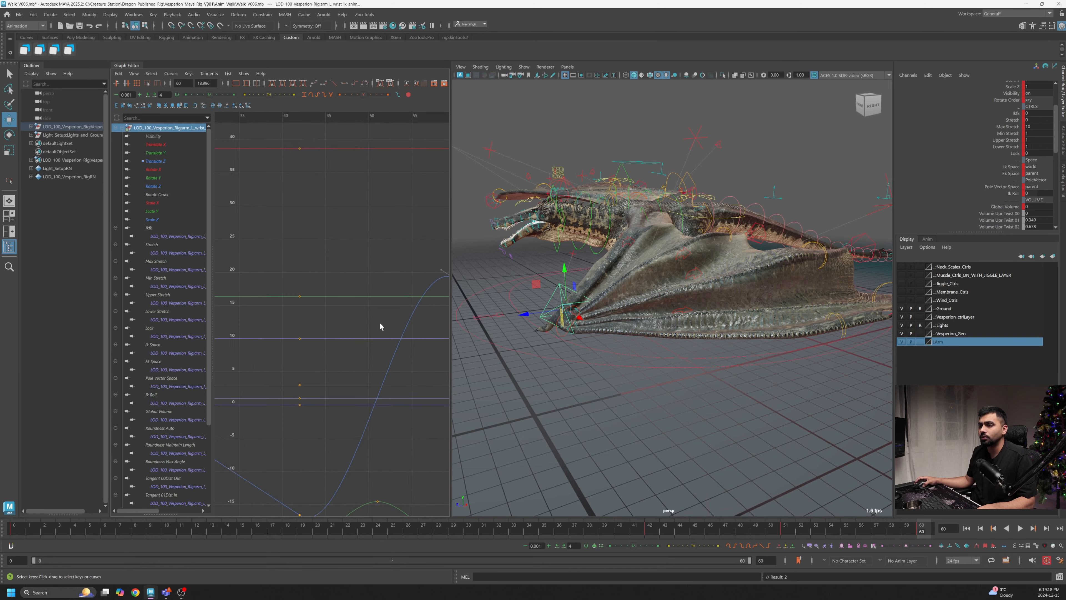
alt+middle_drag(379, 322, 353, 321)
scroll(352, 321, down, 4)
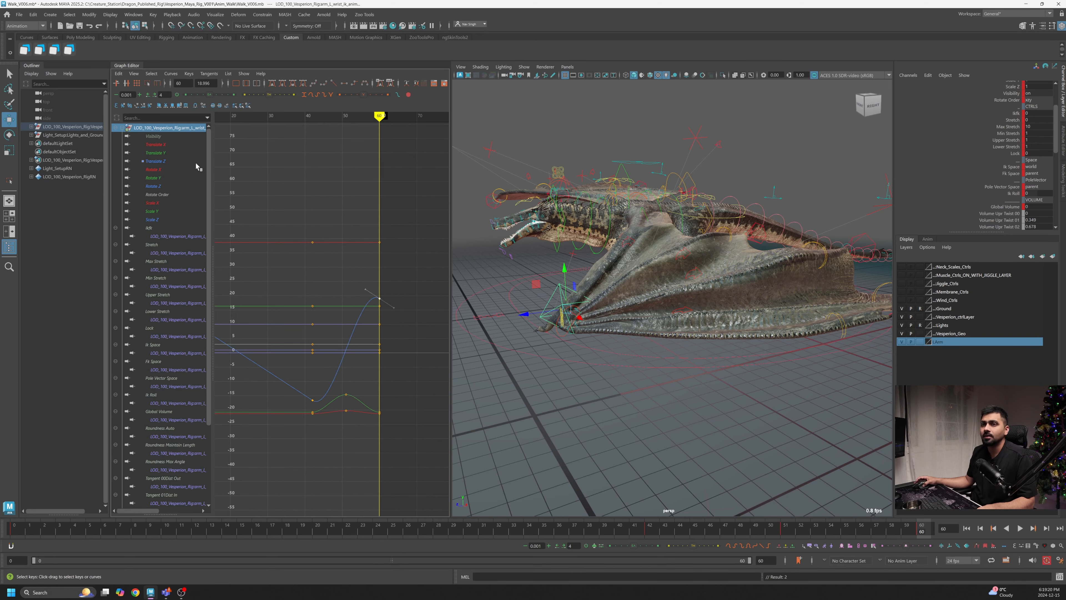
alt+shift+right_drag(419, 291, 407, 291)
scroll(386, 309, up, 5)
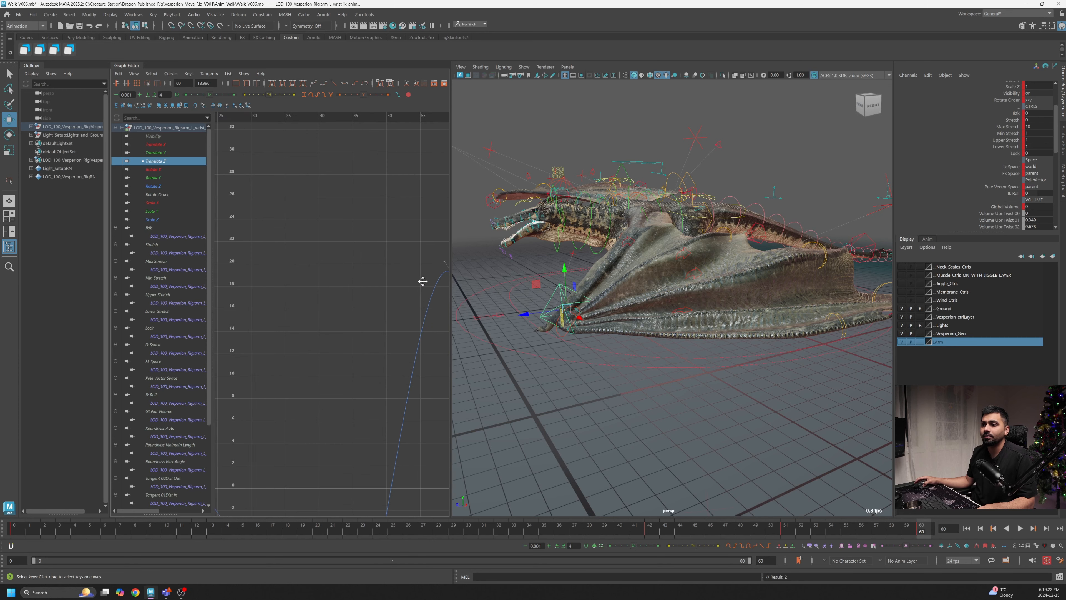
scroll(351, 261, down, 2)
alt+middle_drag(424, 281, 353, 254)
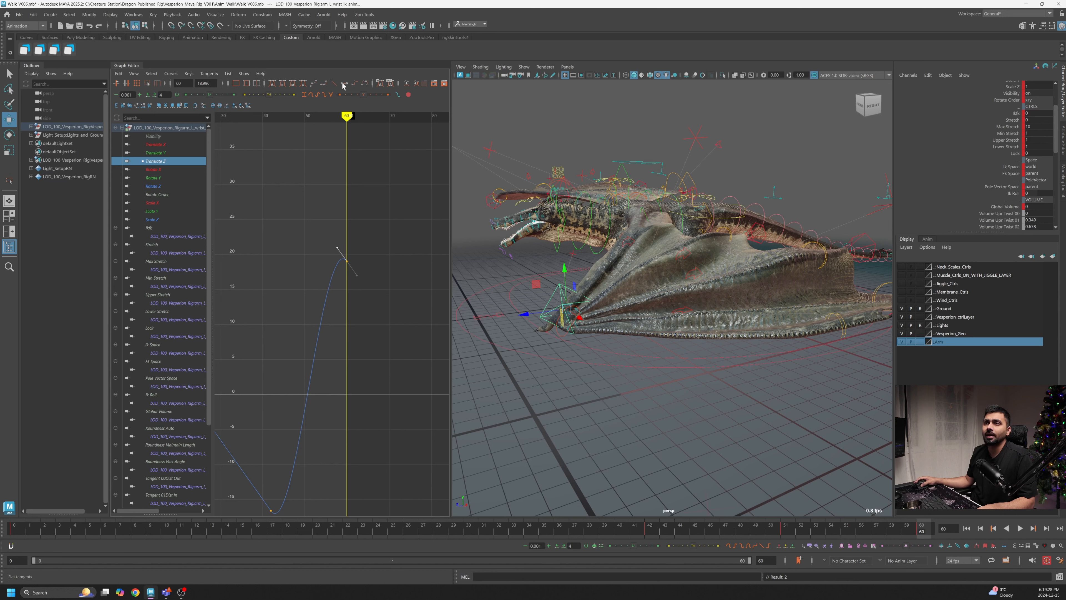
scroll(338, 261, up, 4)
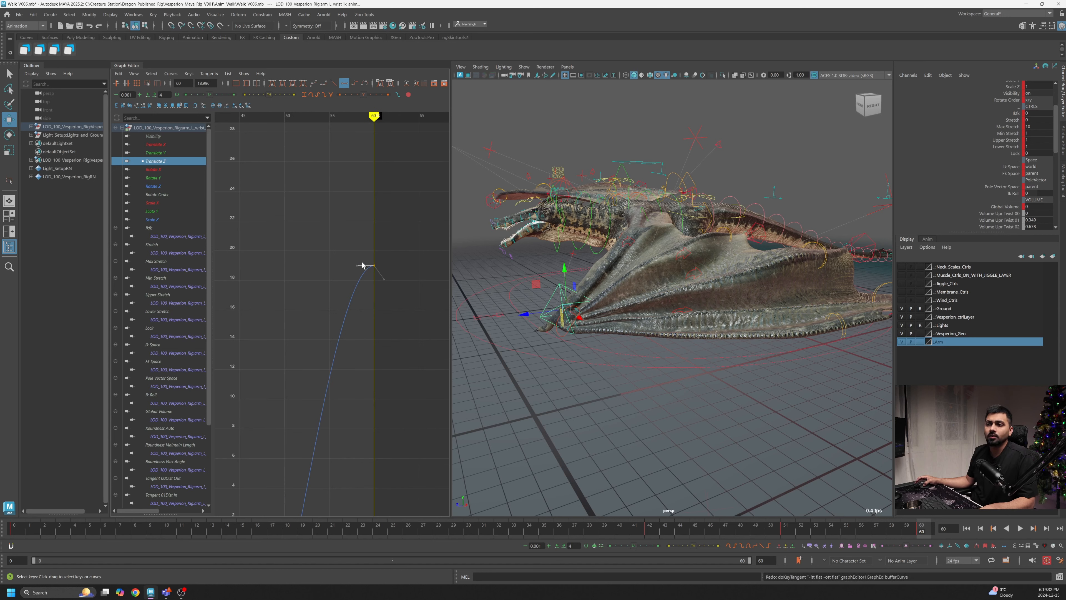
- Play back the walk cycle and orbit around the folded wing, scrubbing back to frame 36
drag(917, 527, 833, 530)
click(1021, 528)
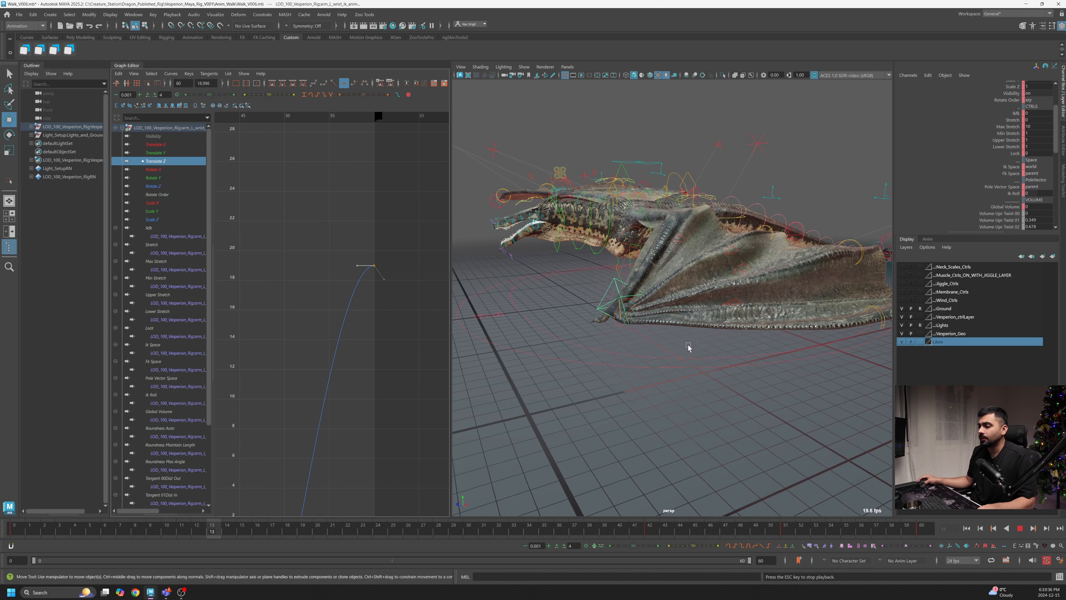
alt+drag(690, 350, 581, 314)
alt+drag(651, 331, 688, 304)
alt+right_drag(704, 312, 670, 374)
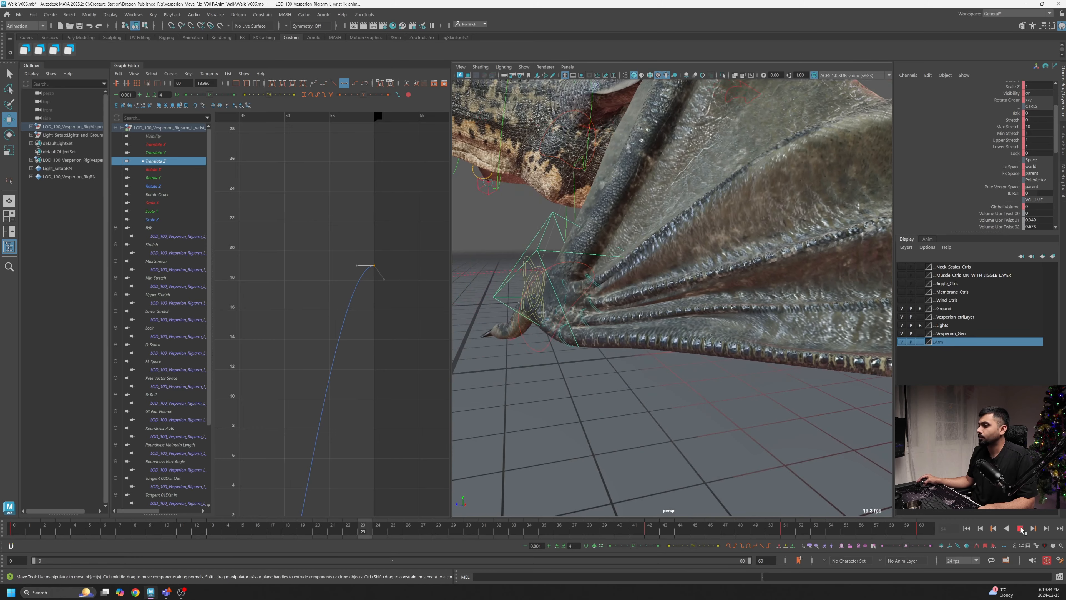
key(alt+v)
alt+right_drag(646, 335, 655, 315)
drag(589, 531, 561, 531)
alt+right_drag(660, 433, 676, 344)
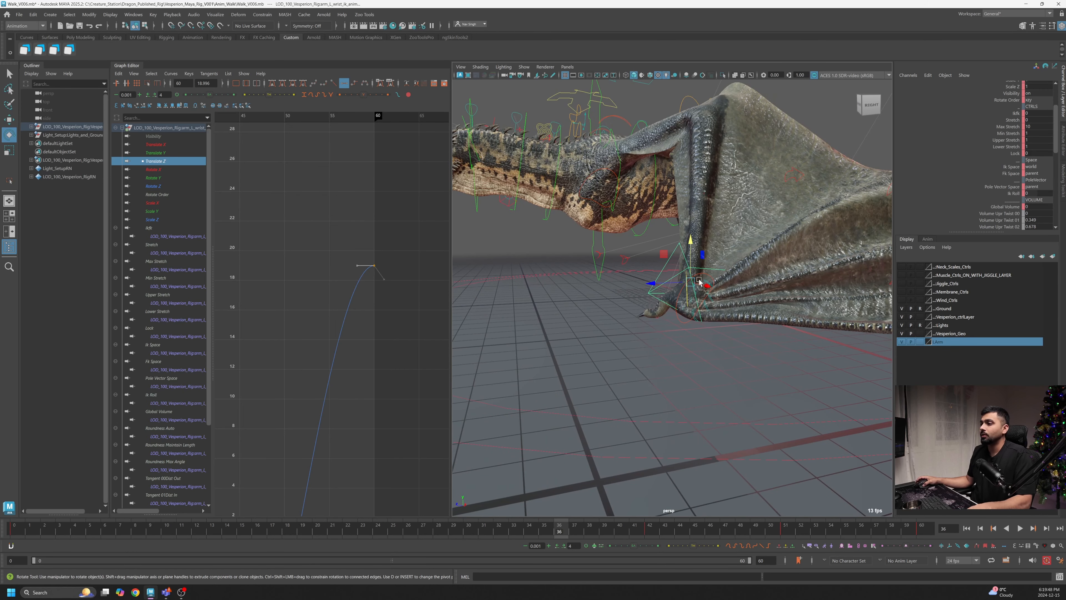
key(e)
drag(682, 290, 760, 281)
key(ctrl+z)
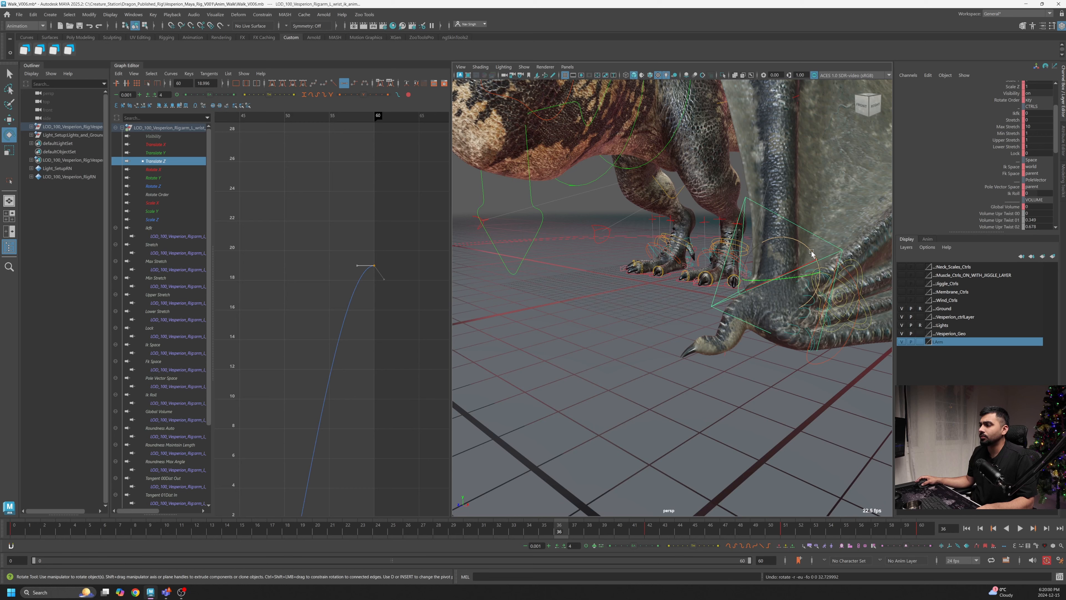
- Try rotating the wrist control at frame 35 while reviewing the folded wing
drag(812, 253, 665, 391)
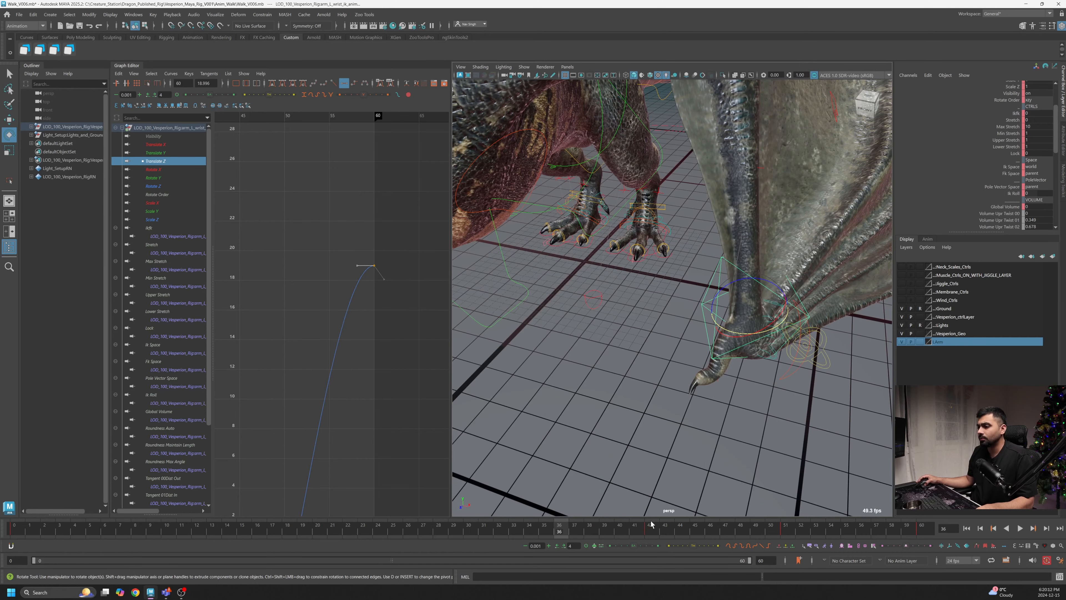
key(alt+v)
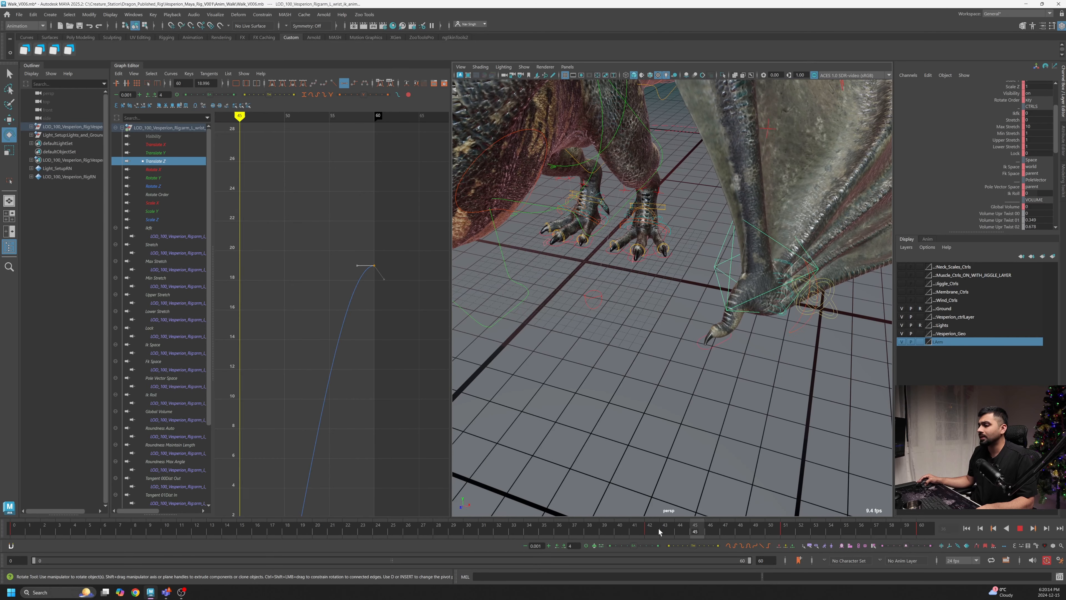
click(545, 533)
alt+drag(761, 418, 709, 380)
alt+right_drag(709, 381, 725, 390)
alt+drag(724, 390, 636, 296)
key(ctrl+z)
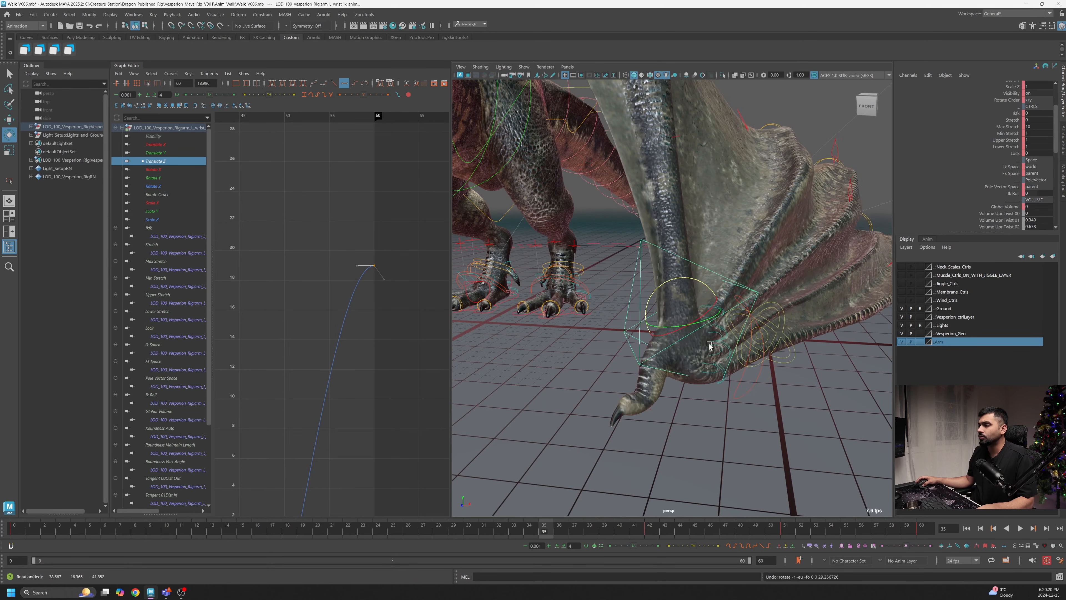
- Orbit closer around the wrist and scroll through the wrist control's channel attributes
alt+drag(709, 346, 672, 309)
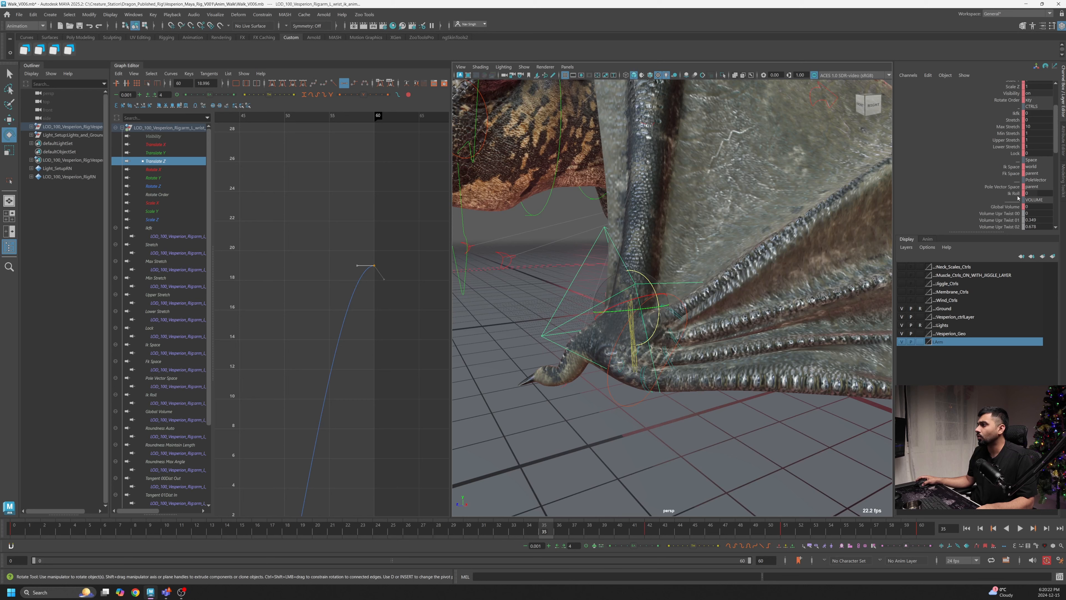
scroll(1015, 195, down, 10)
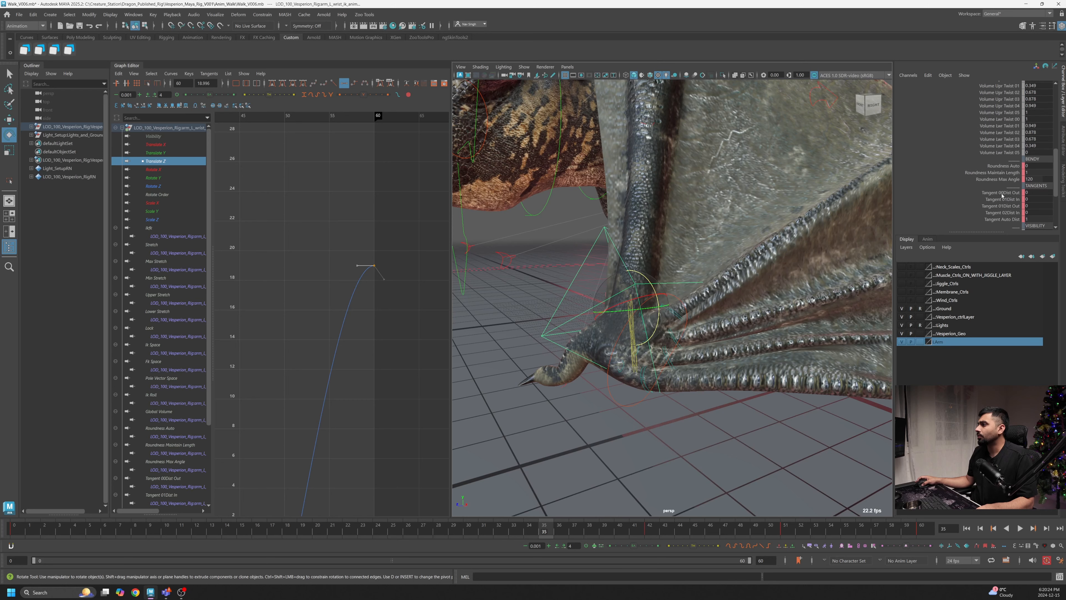
scroll(1001, 196, up, 10)
mouse_move(672, 320)
alt+mouse_down()
mouse_move(646, 320)
mouse_move(661, 332)
alt+mouse_up()
scroll(964, 189, down, 10)
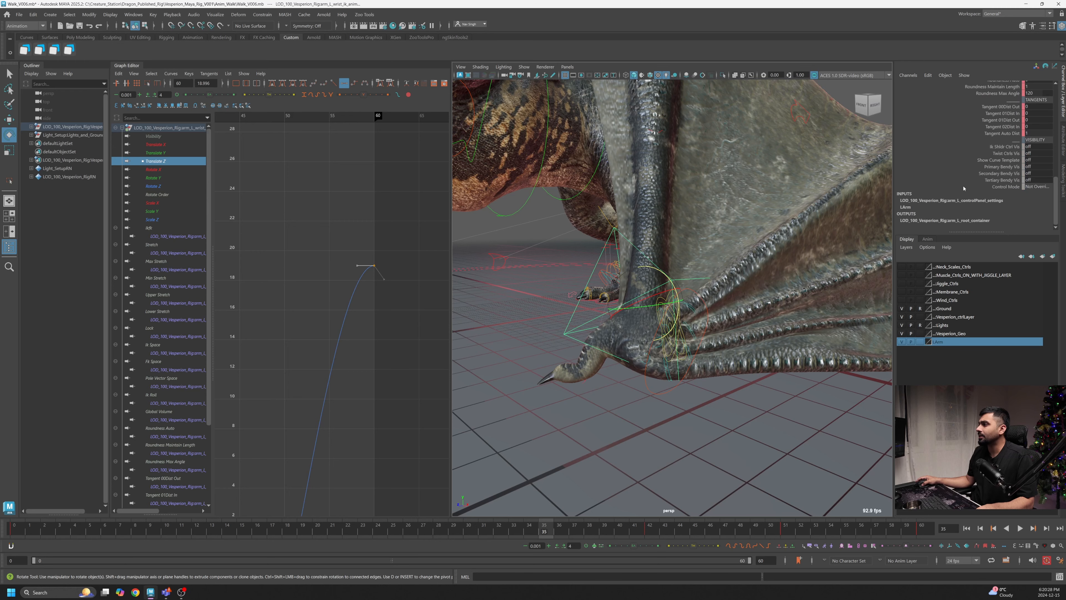
alt+drag(582, 332, 599, 336)
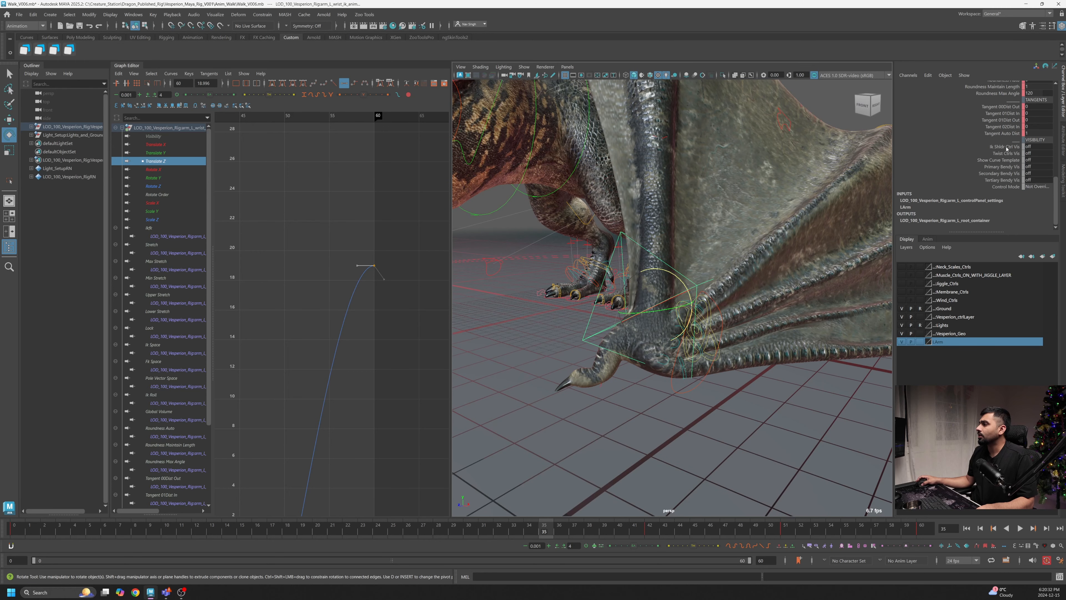
- Switch on the wrist control's Ik Slide, Twist, curve template and bendy control visibility attributes
drag(1006, 148, 1006, 180)
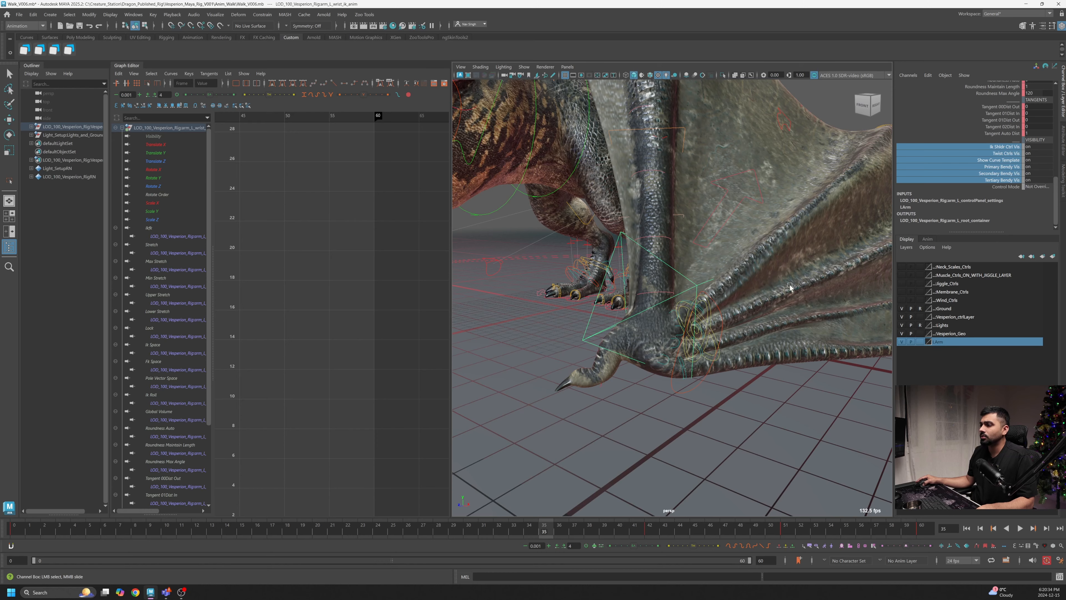
alt+right_drag(790, 288, 605, 168)
alt+drag(605, 168, 617, 187)
alt+drag(710, 242, 731, 277)
scroll(986, 212, up, 10)
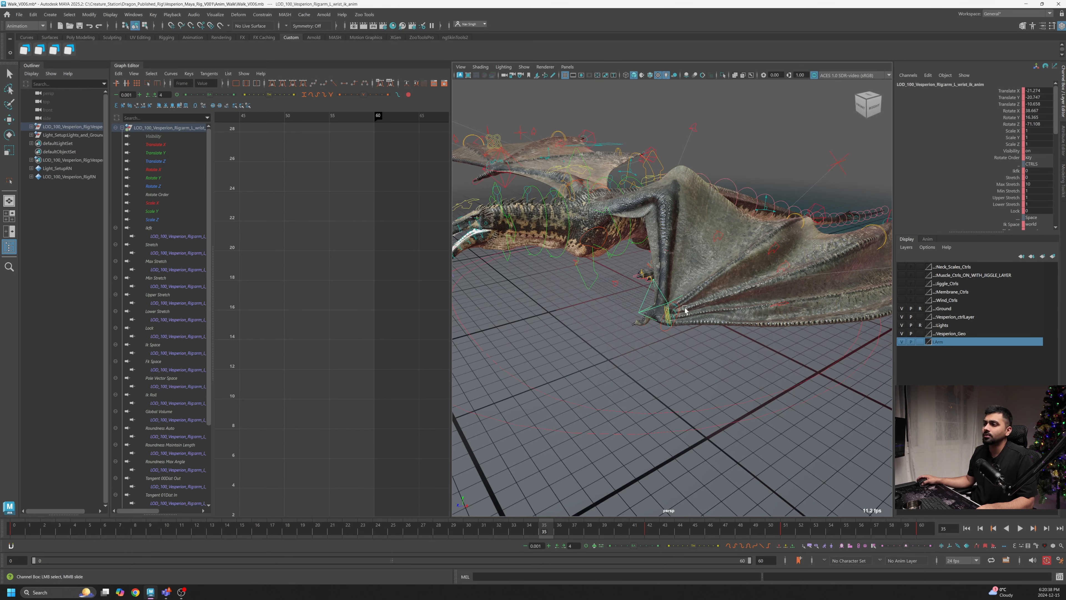
- Select the thumb foot control at the wing tip and scroll through its channel attributes
alt+right_drag(685, 309, 700, 334)
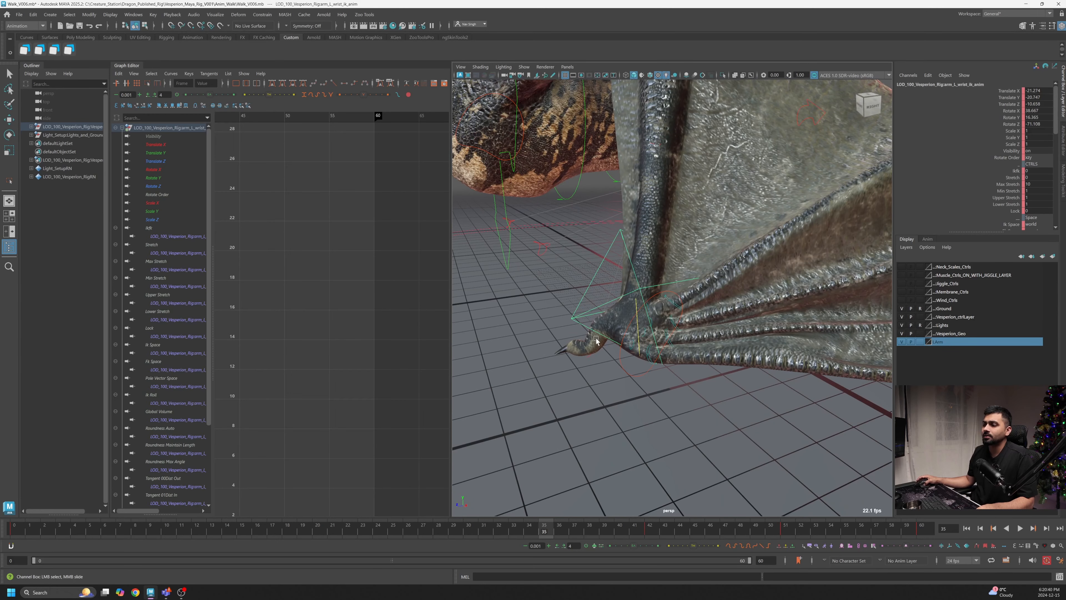
scroll(596, 338, up, 2)
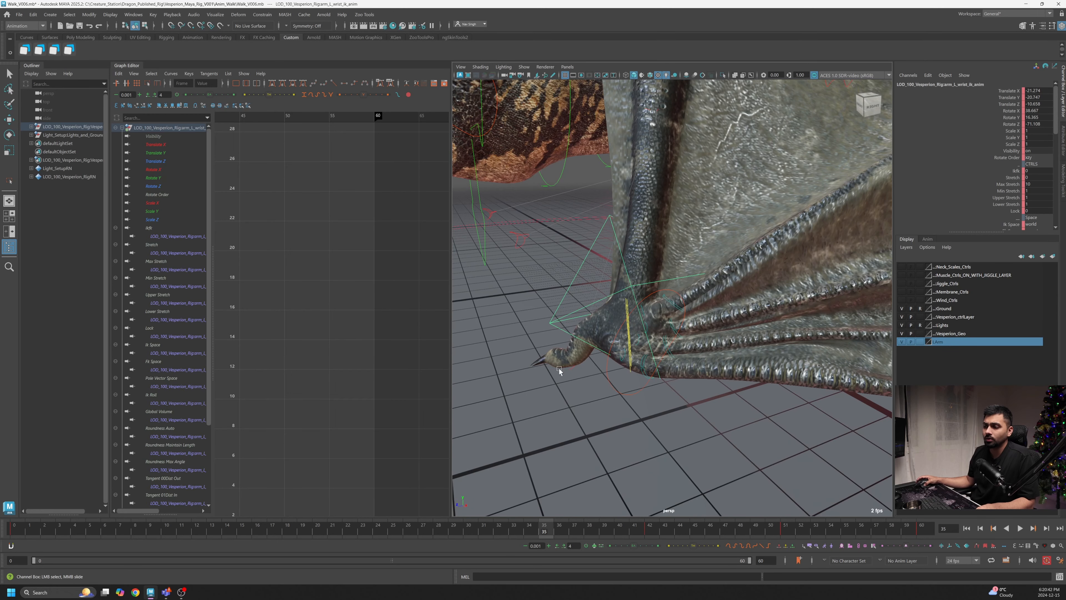
click(571, 370)
key(e)
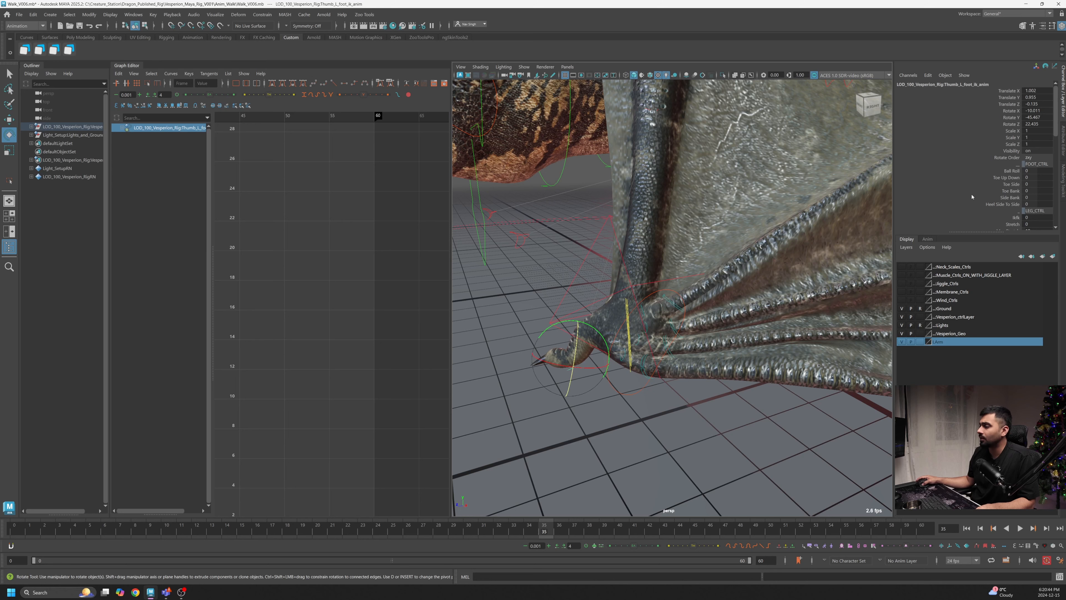
scroll(1011, 170, down, 5)
scroll(1007, 162, up, 3)
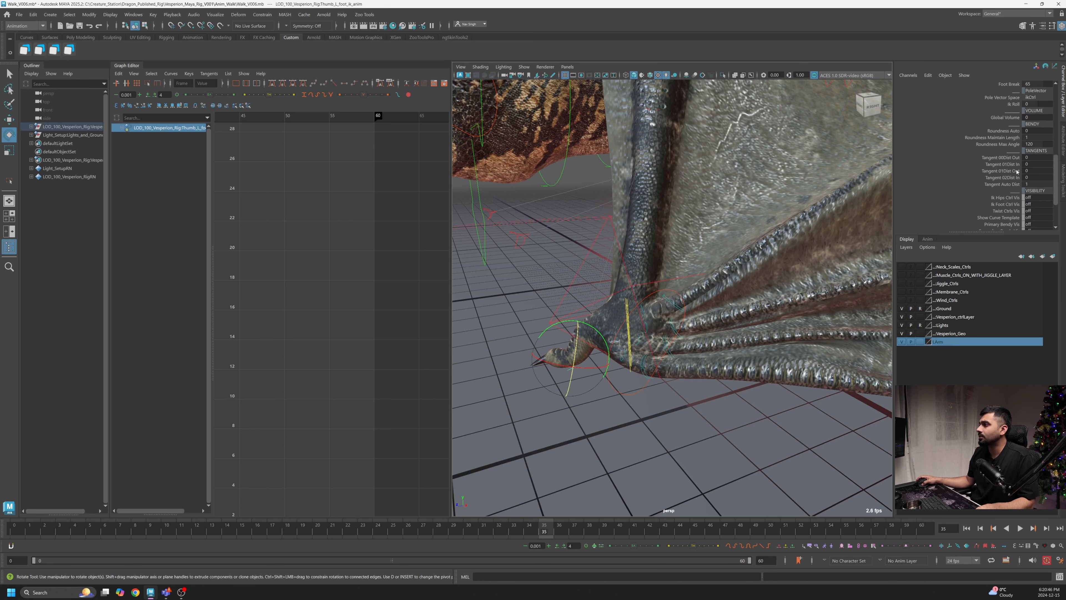
scroll(1008, 167, down, 2)
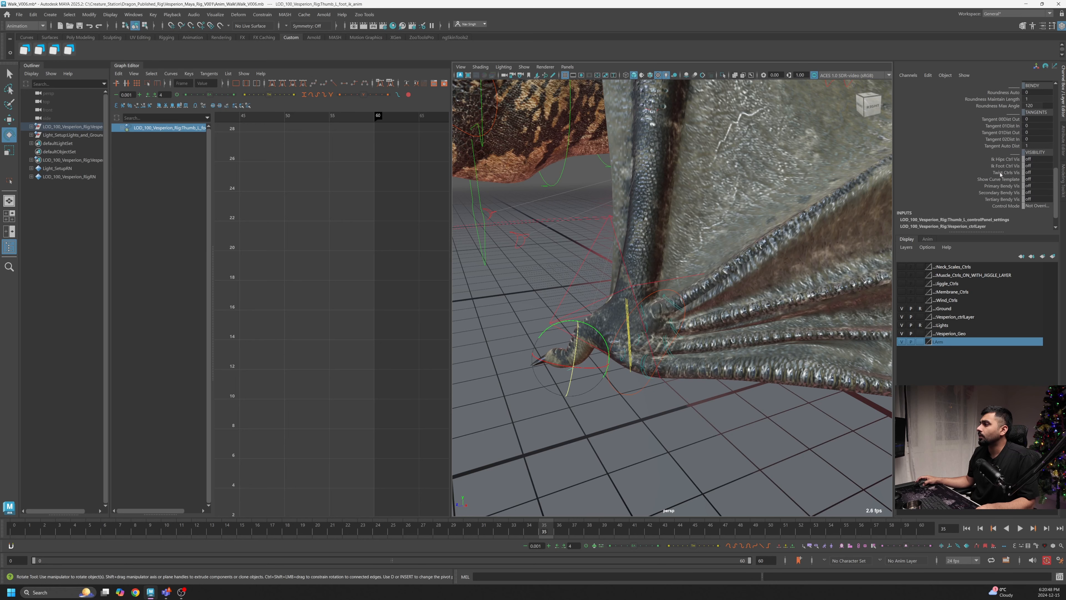
- Try switching on the thumb control's Twist, Ik Hips and Ik Foot control visibility attributes
click(1006, 172)
alt+right_drag(733, 285, 677, 309)
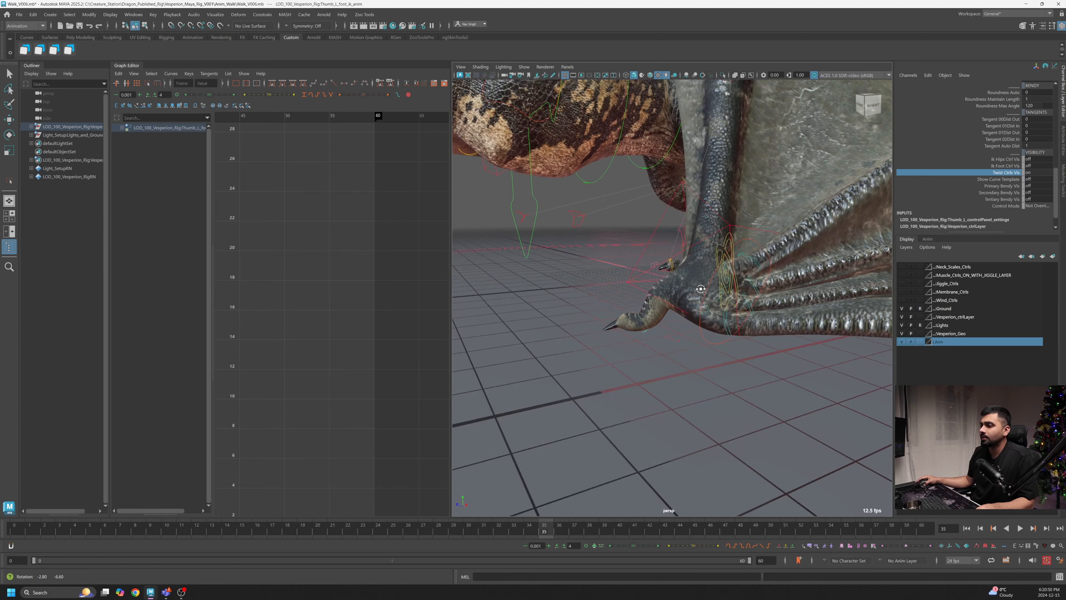
alt+drag(677, 309, 708, 279)
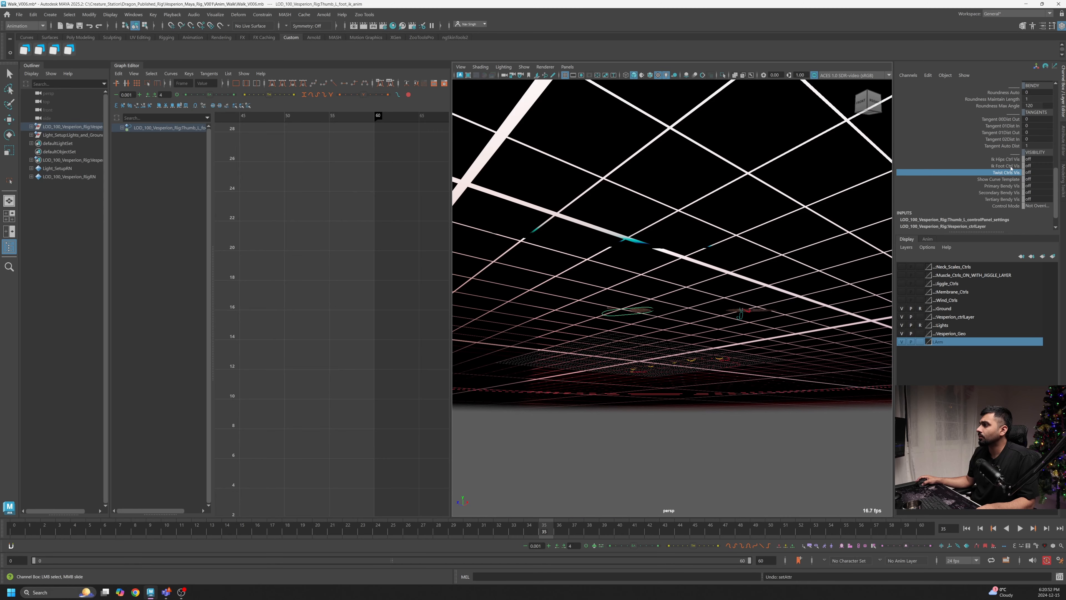
drag(1008, 159, 1009, 167)
alt+drag(713, 314, 709, 343)
alt+right_drag(588, 350, 691, 352)
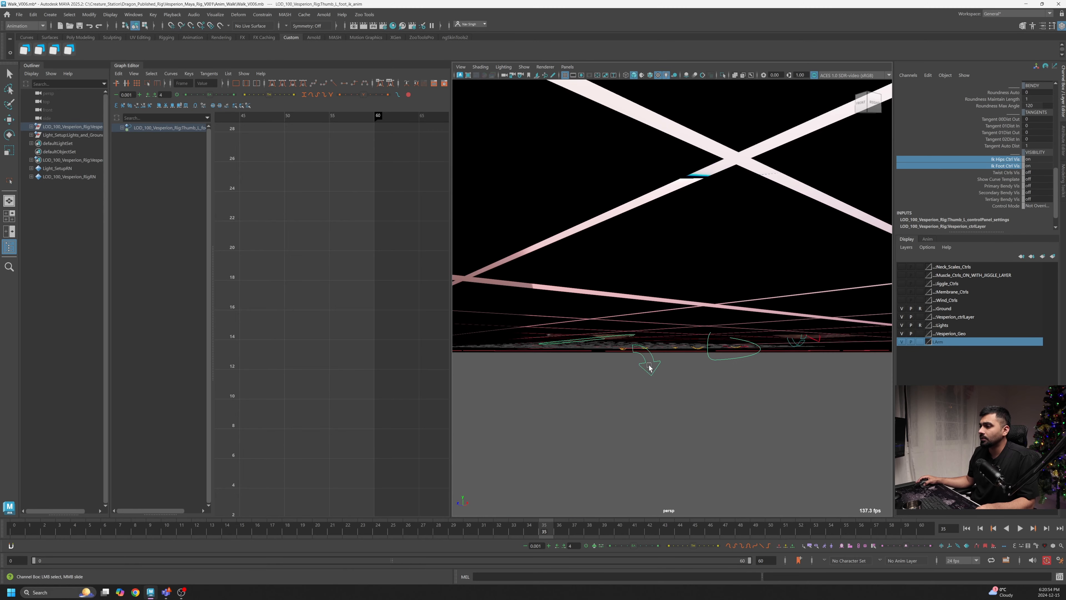
- Try rotating the thumb's foot control, then undo the recent changes
click(653, 358)
key(e)
alt+drag(653, 358, 649, 373)
drag(617, 322, 653, 320)
key(ctrl+z)
key(ctrl+z)
key(ctrl+z)
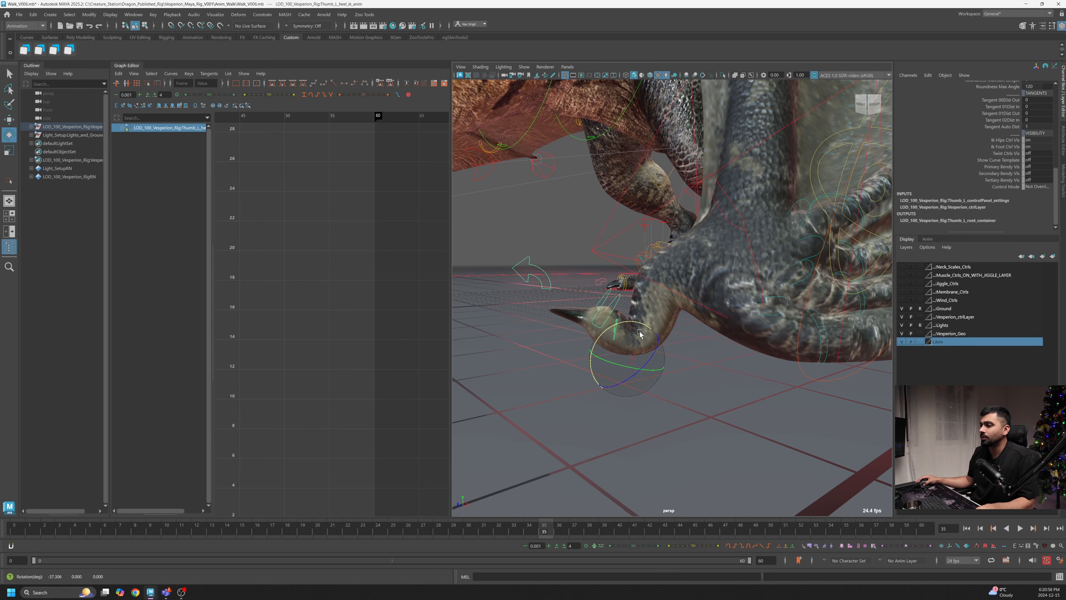
key(ctrl+z)
- Orbit back around the folded wing and reselect the left wing's wrist control
alt+right_drag(714, 336, 623, 331)
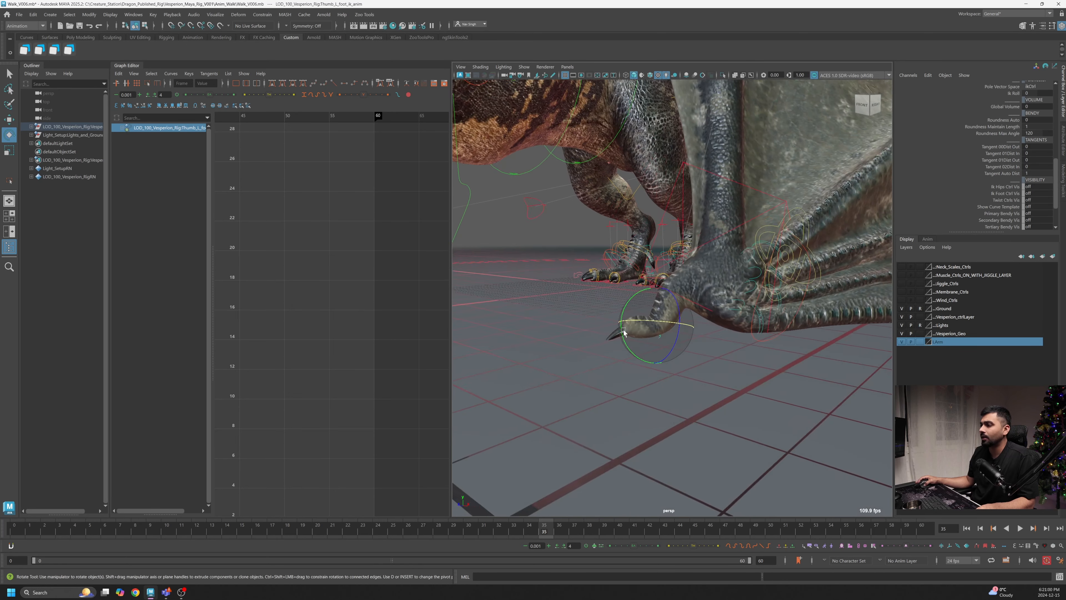
mouse_move(623, 331)
alt+mouse_down()
mouse_move(636, 281)
mouse_move(669, 290)
mouse_move(636, 338)
alt+mouse_up()
click(671, 264)
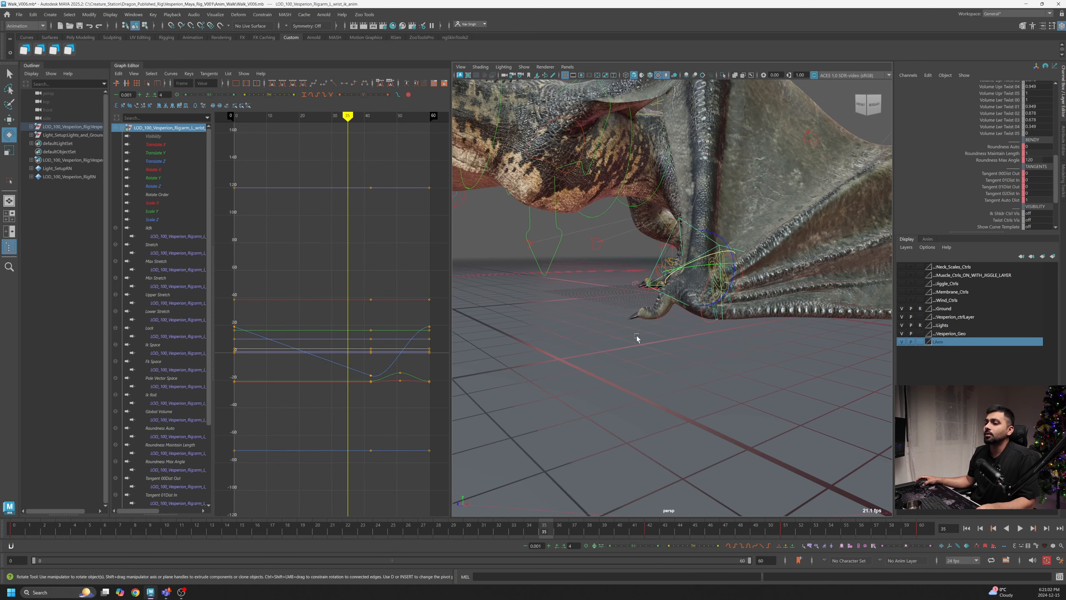
- Insert keys on the wrist control's Rotate X, Y and Z curves at frame 35
alt+drag(610, 491, 656, 402)
mouse_move(542, 529)
mouse_down()
mouse_move(392, 529)
mouse_move(544, 529)
mouse_up()
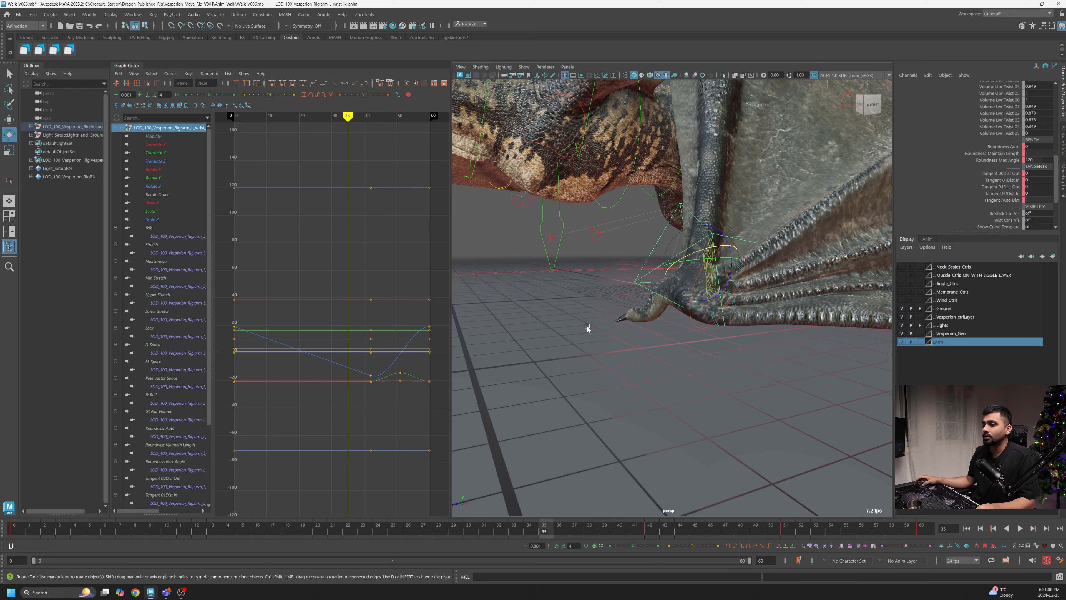
scroll(1024, 133, up, 10)
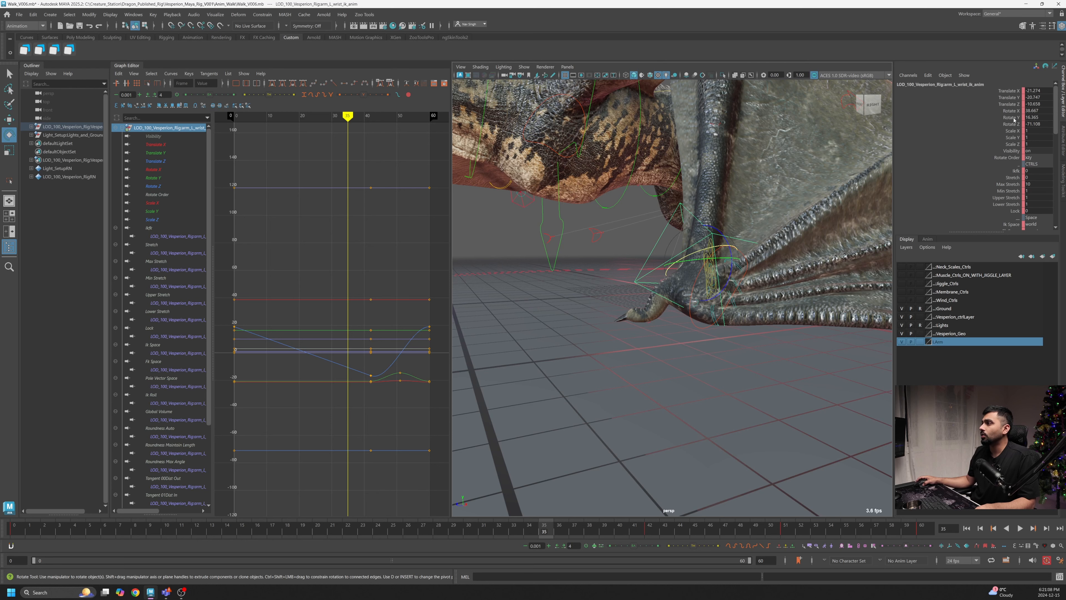
drag(1014, 111, 1015, 125)
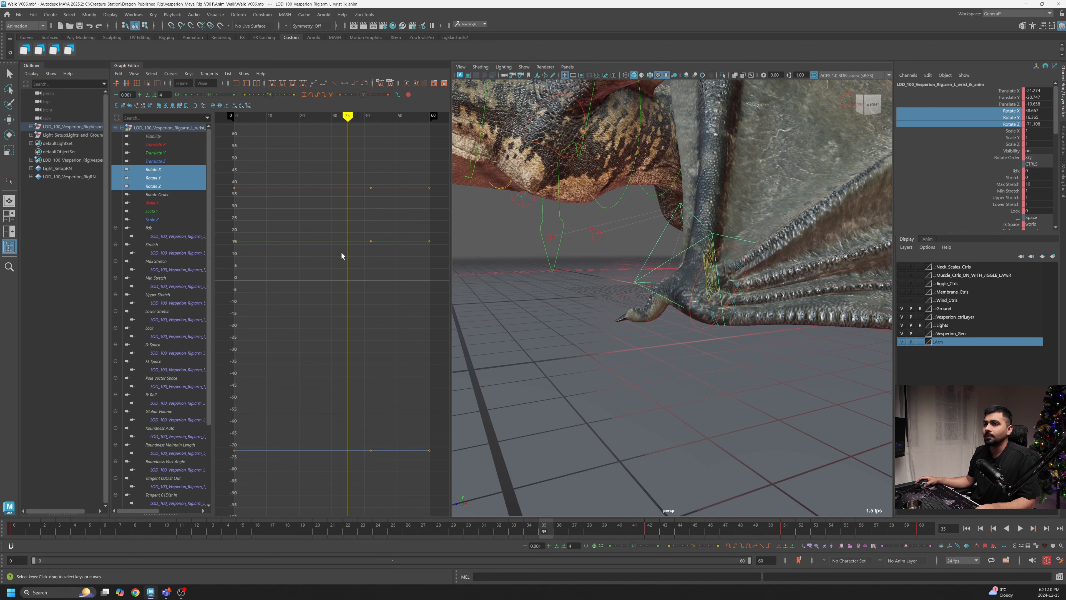
key(f)
drag(399, 196, 348, 355)
right_click(351, 294)
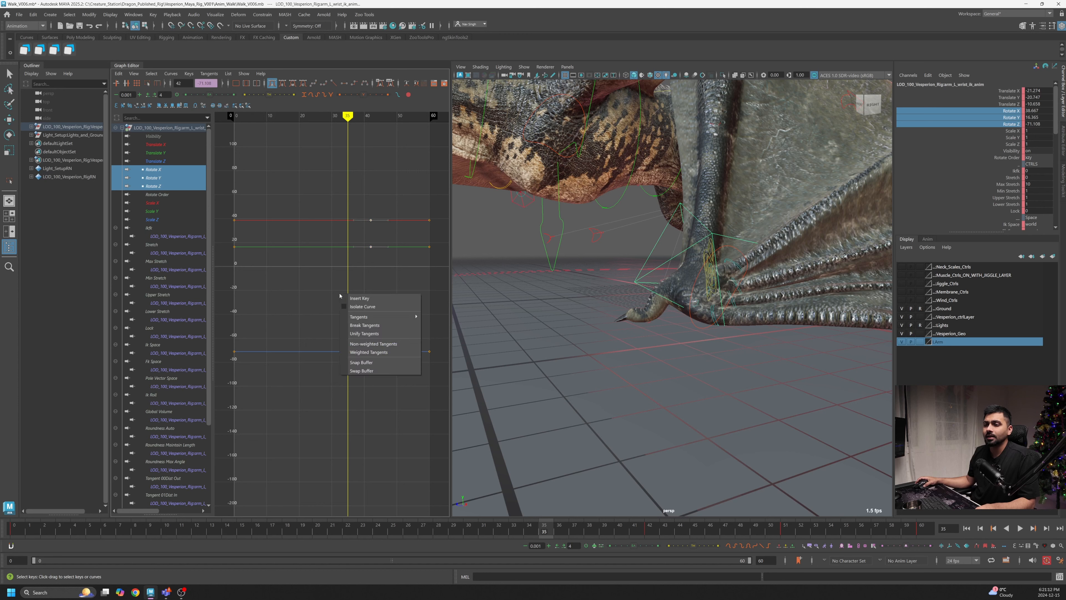
click(369, 298)
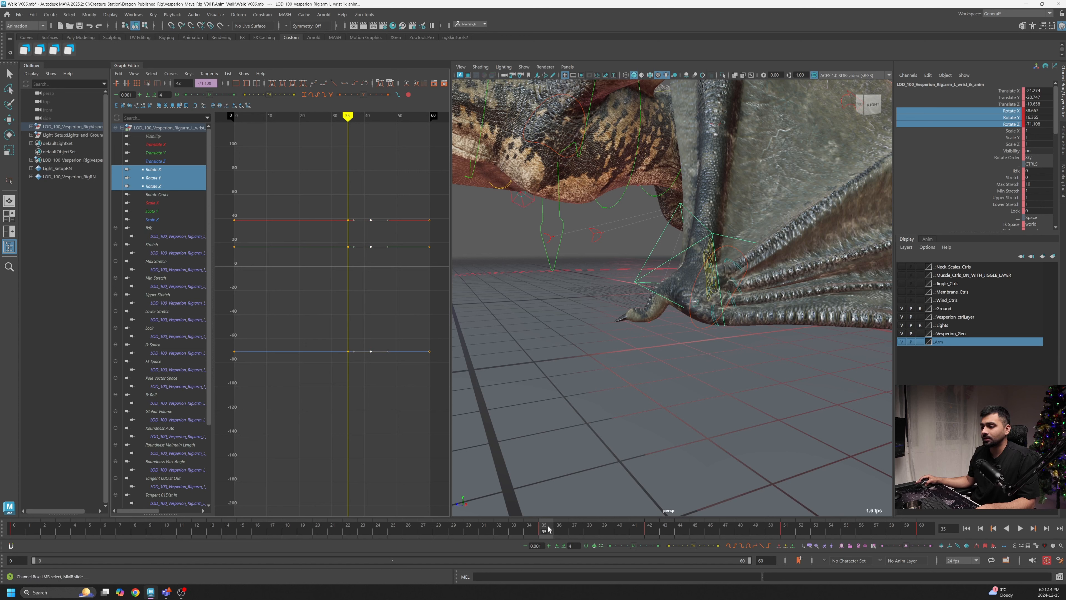
- Go to frame 42 and rotate the wrist control to lift the folded wing
key(alt+v)
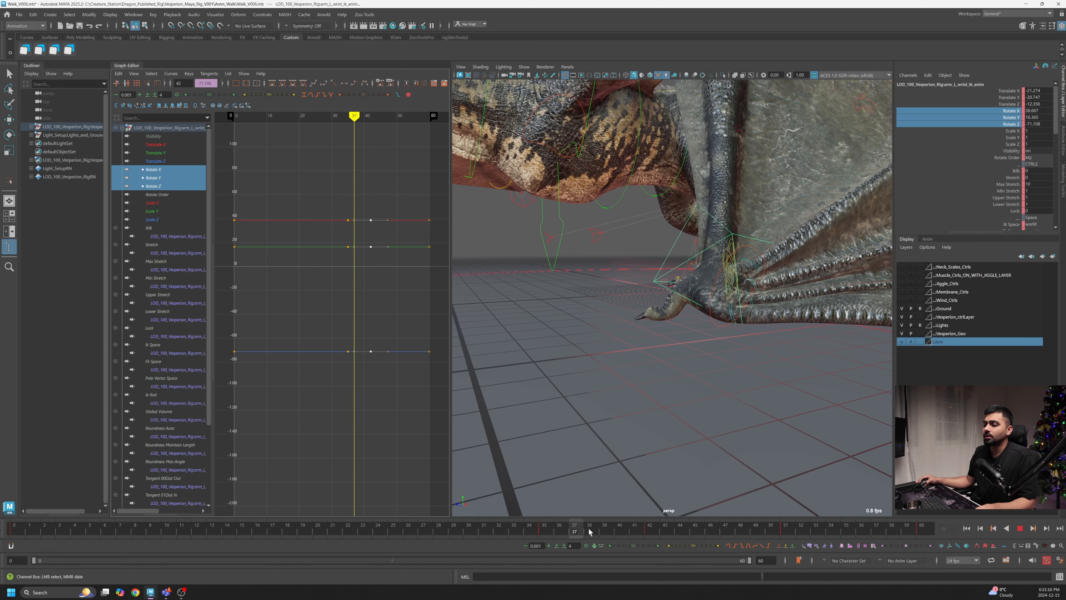
key(alt+v)
click(650, 530)
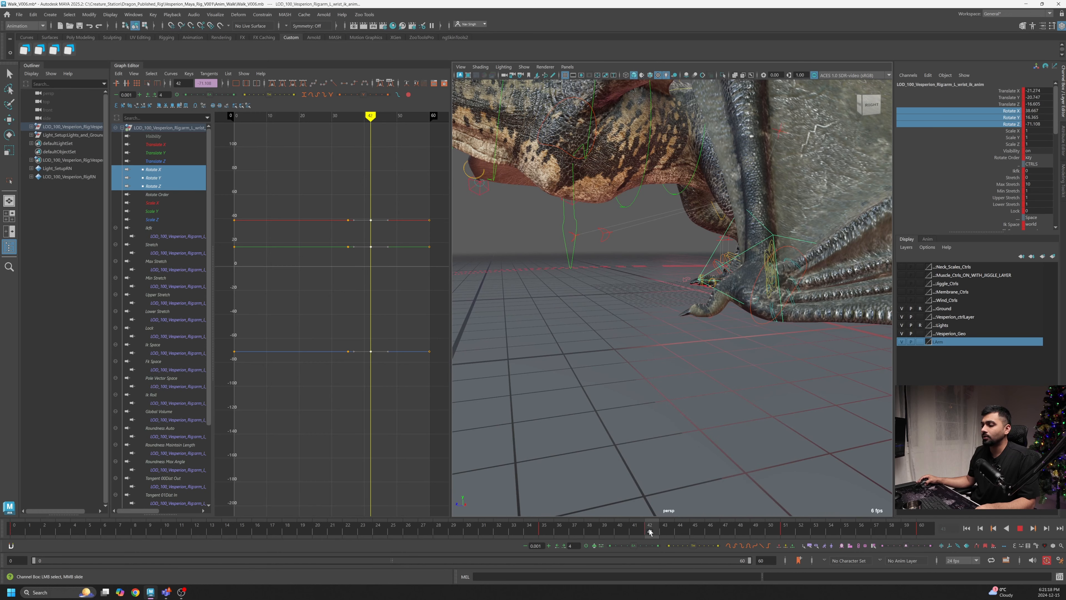
alt+middle_drag(714, 402, 643, 426)
alt+right_drag(643, 426, 721, 367)
key(e)
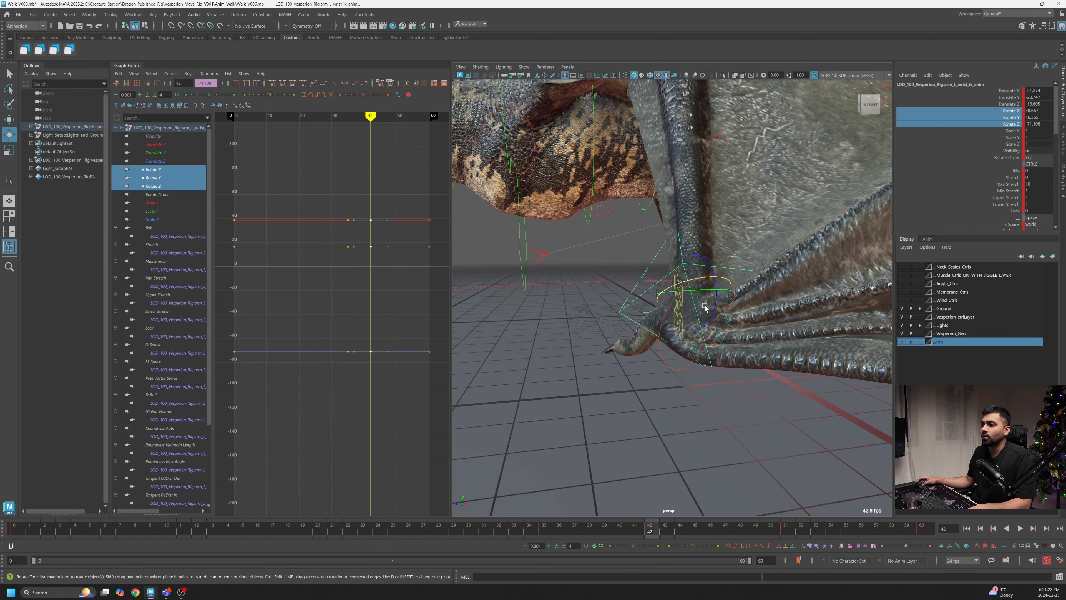
click(705, 308)
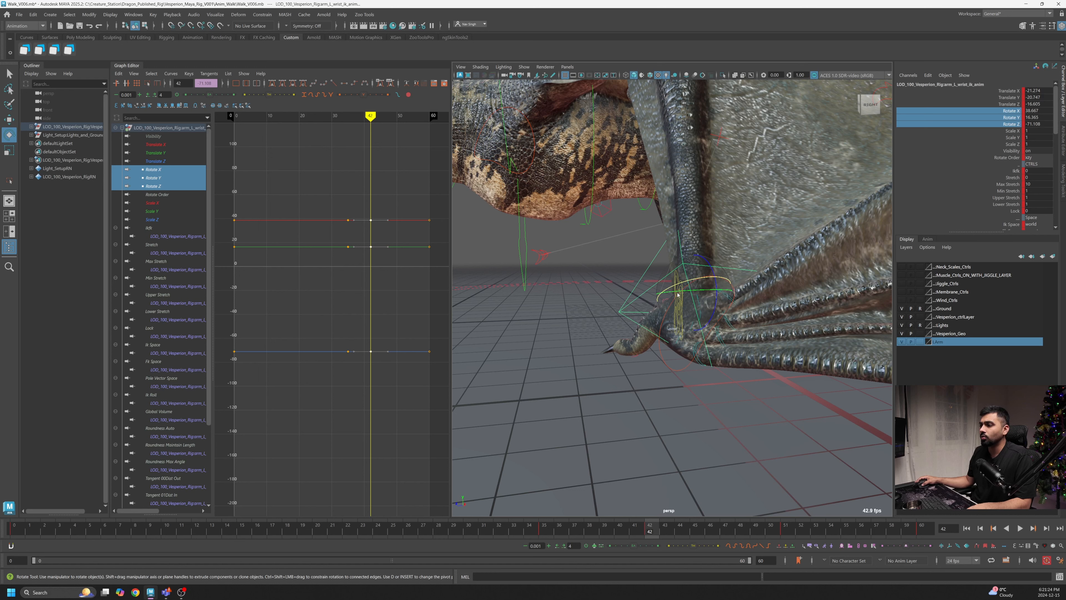
drag(721, 323, 692, 278)
key(w)
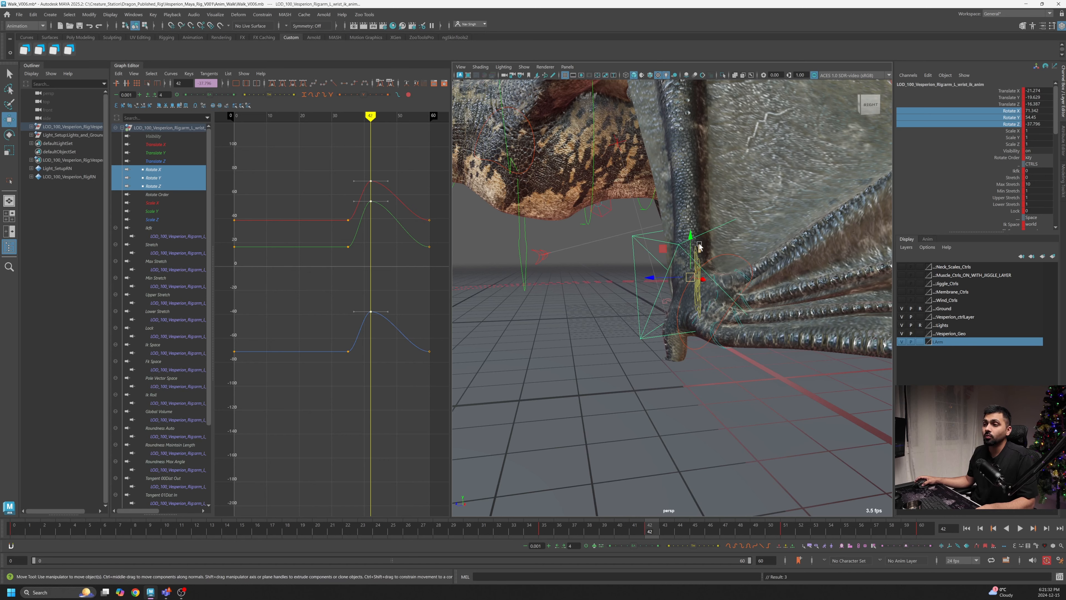
- Show the wrist's translate curves and move the control slightly upward at frame 42
key(ctrl+z)
drag(192, 161, 178, 145)
alt+shift+right_drag(371, 340, 371, 348)
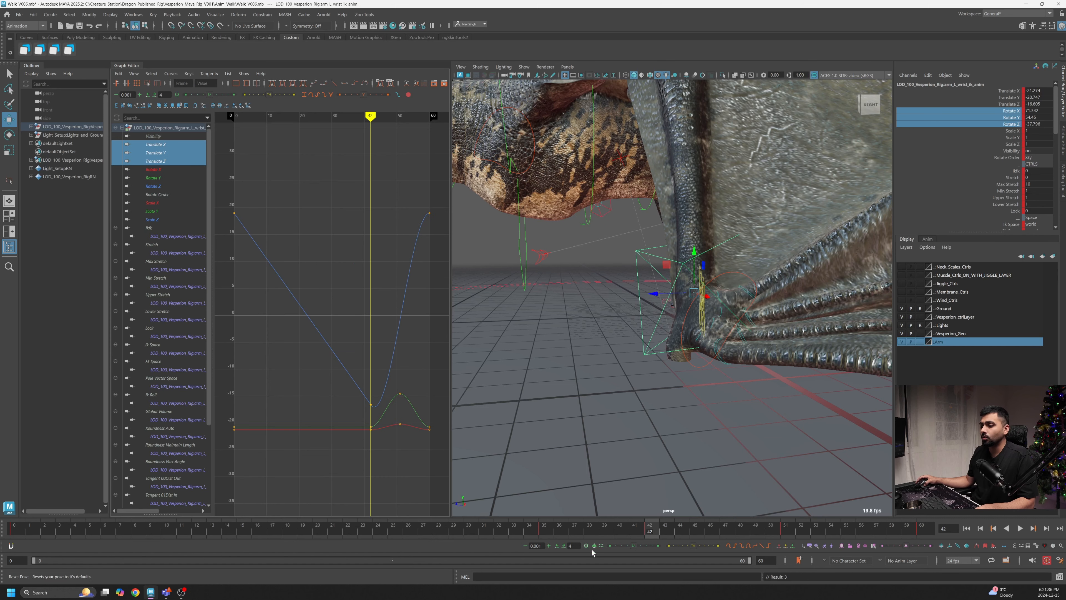
drag(621, 531, 548, 534)
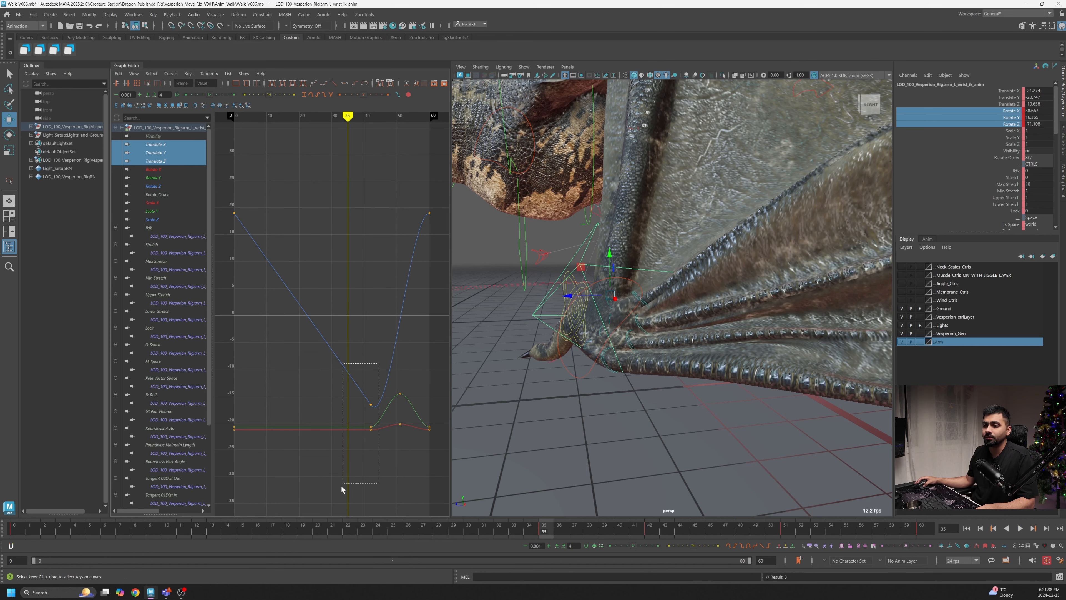
drag(341, 485, 341, 484)
right_drag(336, 305, 357, 311)
drag(575, 531, 650, 530)
drag(695, 256, 699, 238)
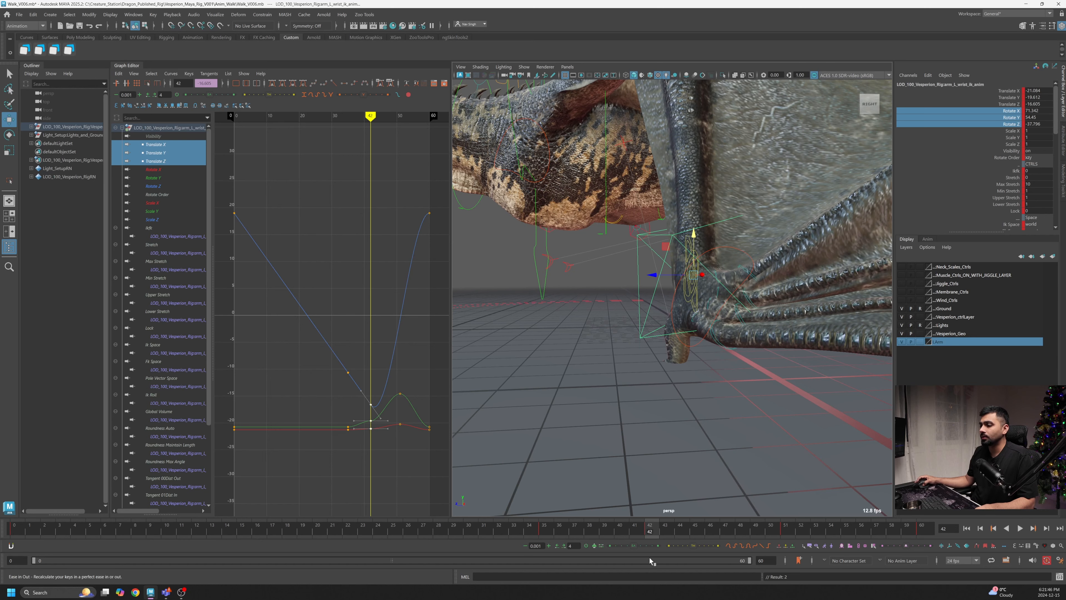
- Lower the translate key at frame 42 slightly in the Graph Editor
mouse_move(646, 532)
mouse_down()
mouse_move(530, 531)
mouse_move(650, 532)
mouse_up()
scroll(329, 443, up, 6)
alt+middle_drag(329, 442, 271, 366)
alt+middle_drag(324, 329, 290, 382)
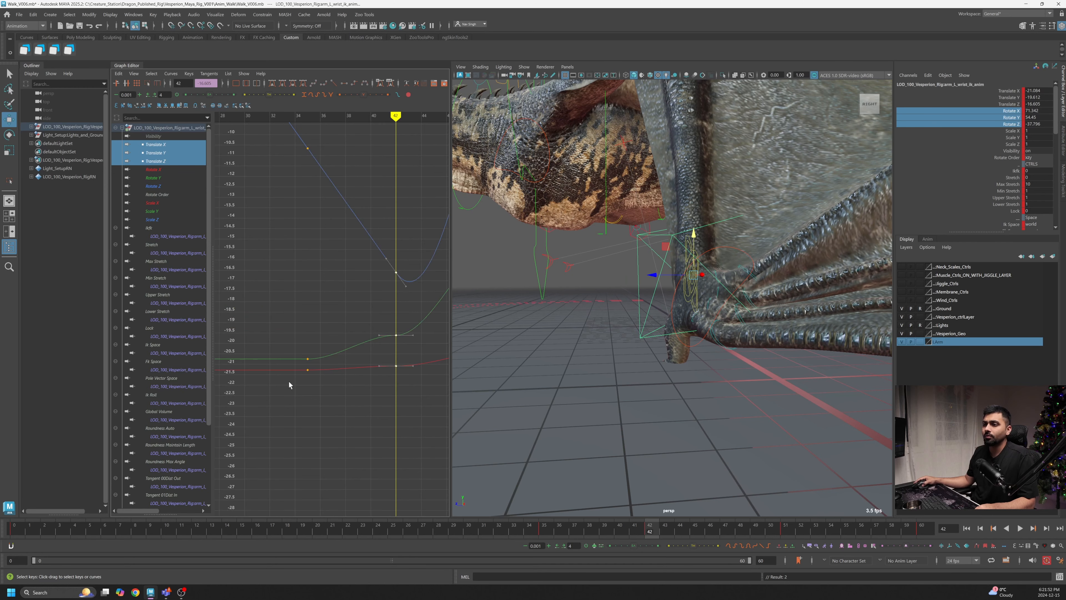
drag(379, 335, 377, 352)
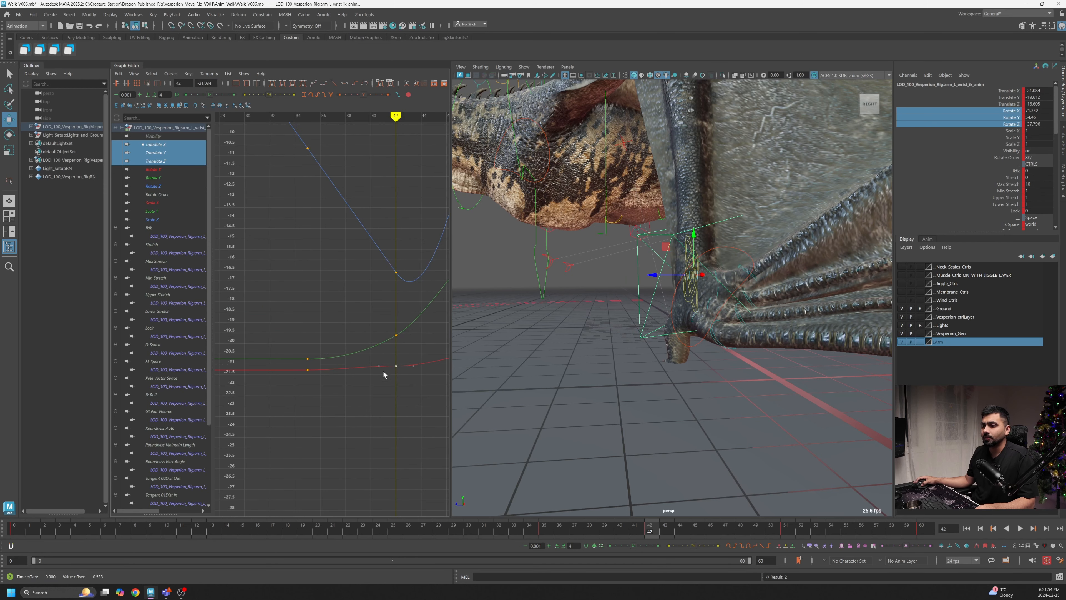
alt+shift+right_drag(383, 375, 333, 388)
alt+middle_drag(332, 388, 279, 412)
- Nudge the translate Y key near frame 44 slightly upward
key(alt+v)
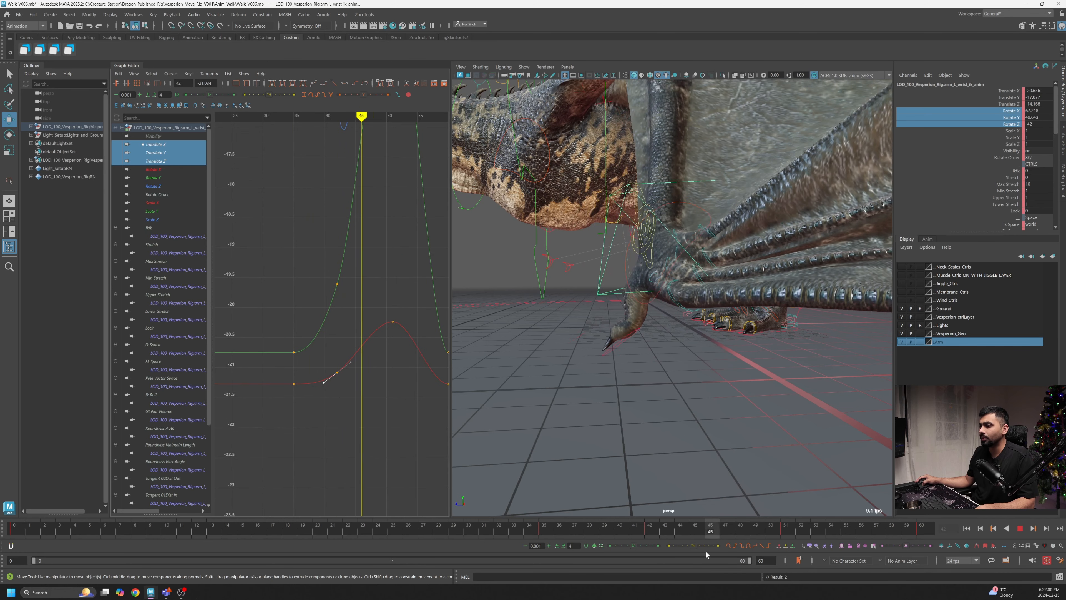
drag(659, 551, 681, 551)
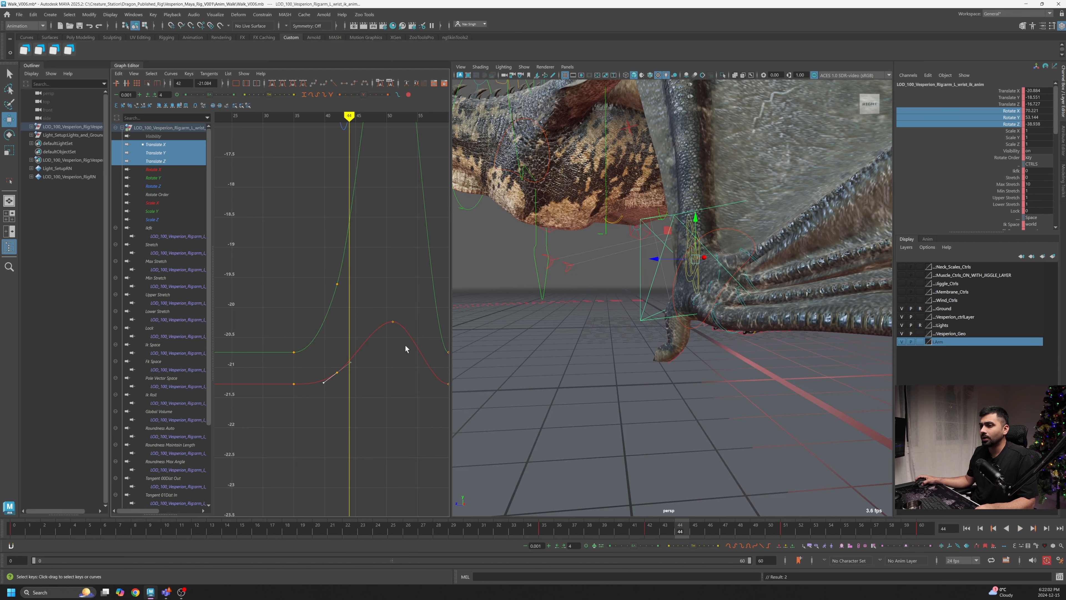
alt+middle_drag(371, 288, 377, 359)
alt+shift+right_drag(377, 360, 369, 334)
drag(365, 335, 341, 362)
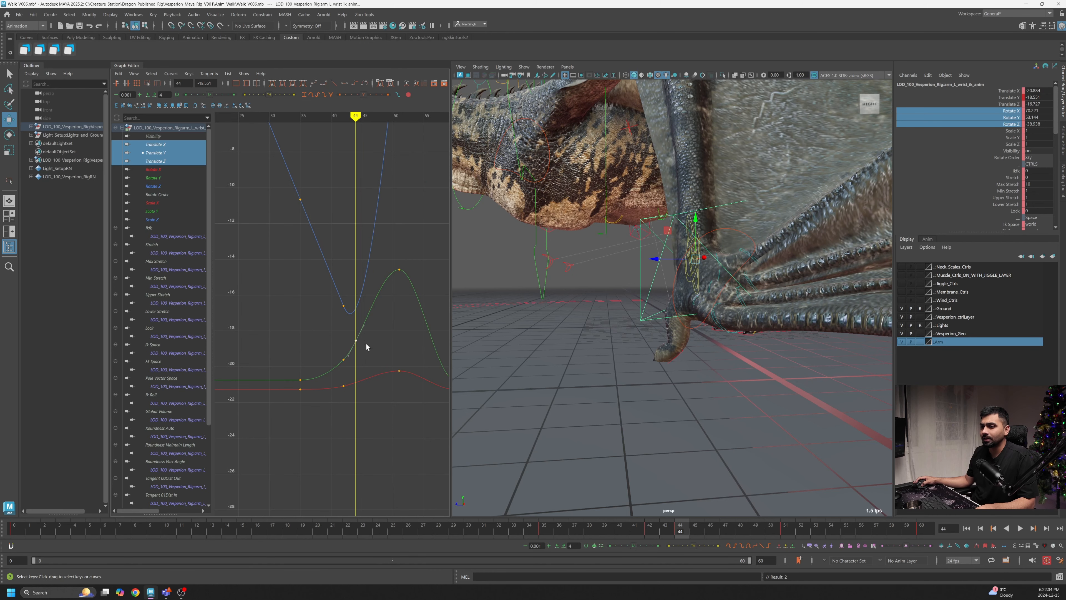
middle_drag(367, 345, 365, 339)
- Insert a translate Y key at frame 47 and raise it slightly
drag(655, 531, 723, 548)
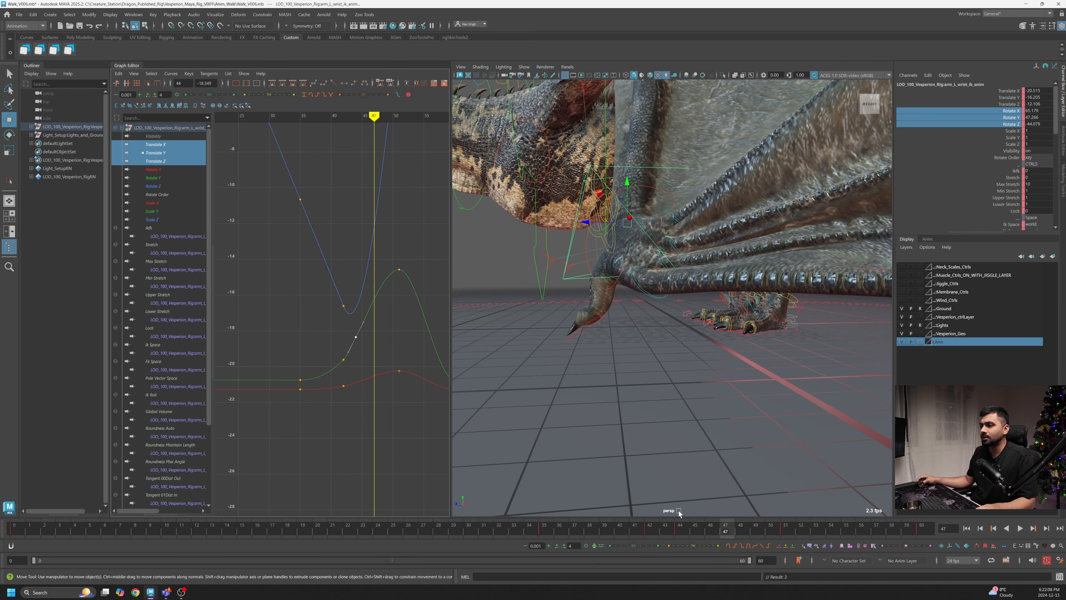
right_click(368, 296)
click(371, 300)
drag(383, 291, 366, 321)
middle_drag(374, 314, 374, 311)
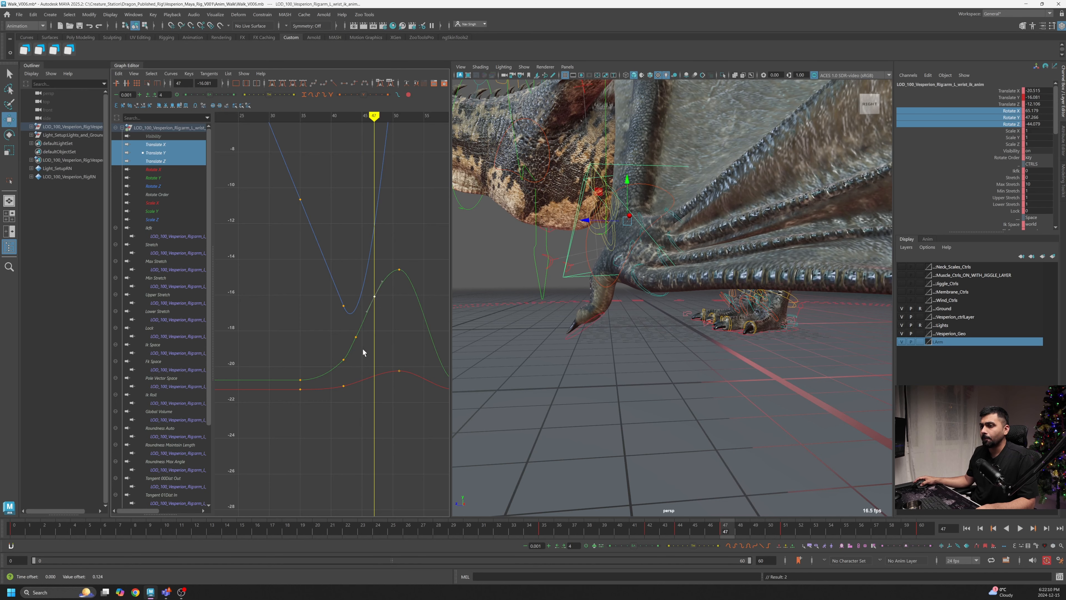
- Play back the wing motion and orbit the view to review it
scroll(372, 323, down, 3)
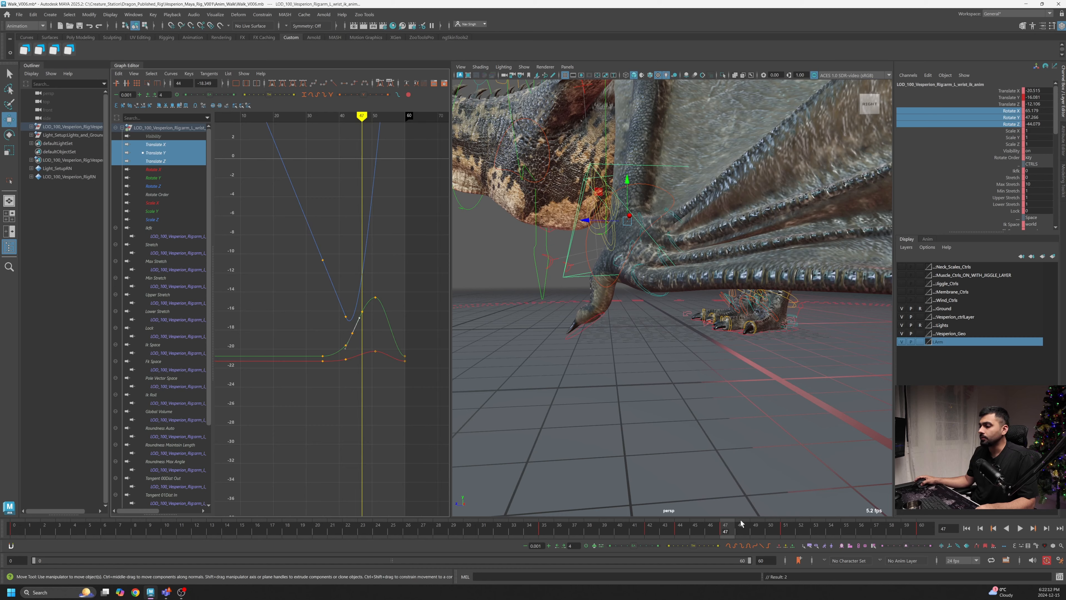
key(alt+v)
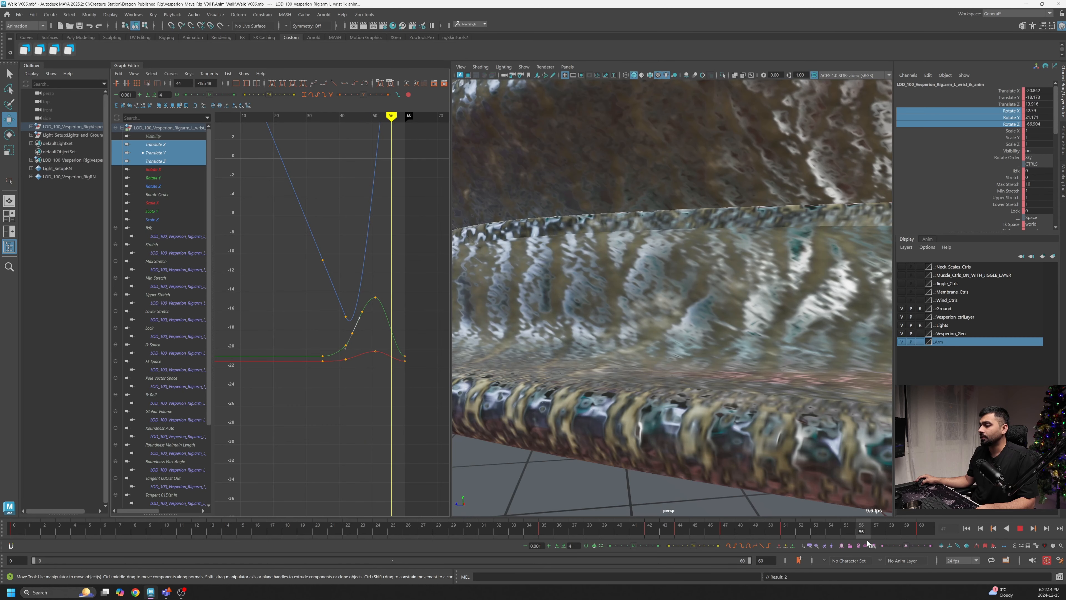
key(alt+v)
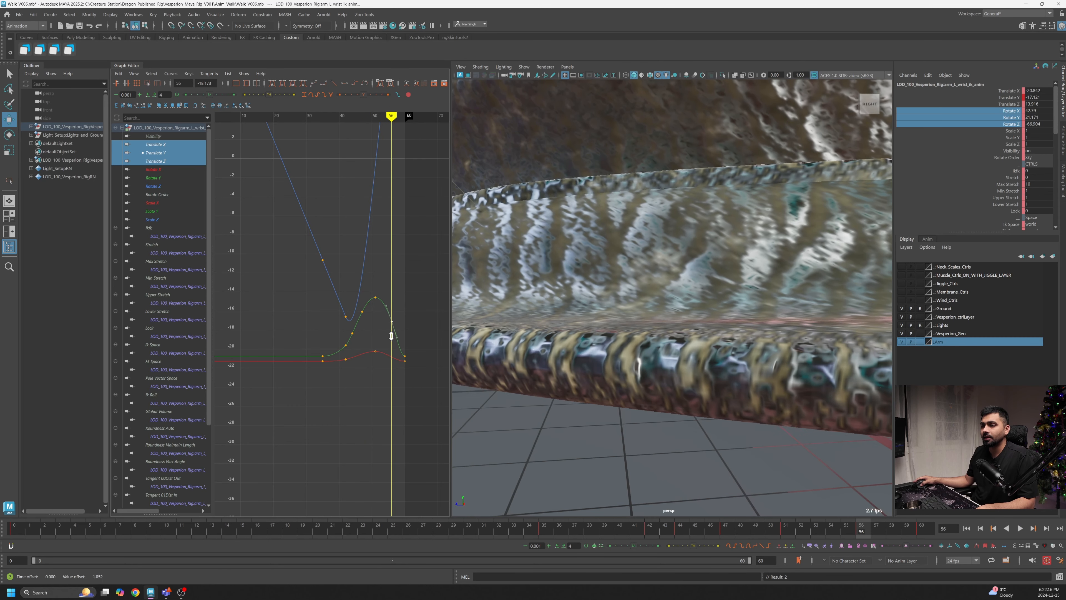
key(alt+v)
drag(879, 529, 895, 531)
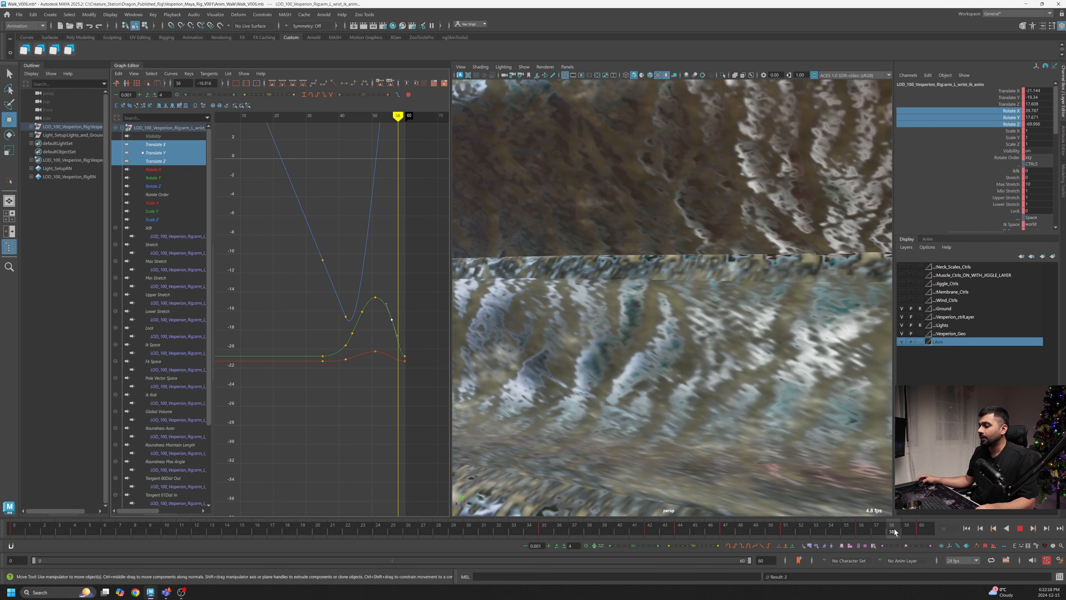
alt+right_drag(689, 425, 529, 403)
alt+drag(529, 402, 617, 393)
- Raise the translate Y key near frame 58 slightly
alt+right_drag(373, 351, 407, 360)
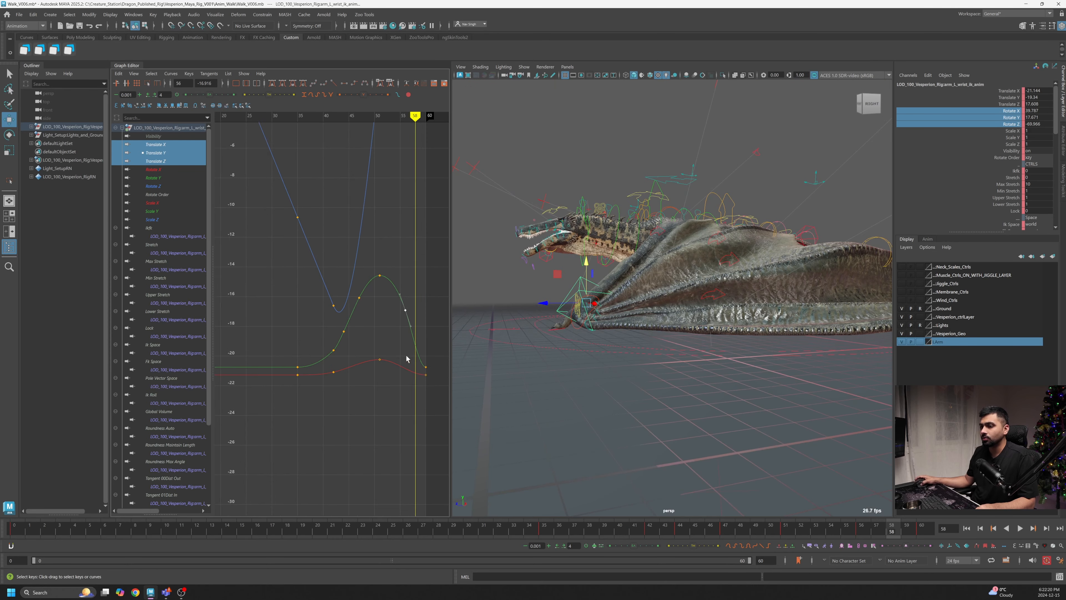
alt+middle_drag(424, 357, 395, 362)
alt+right_drag(395, 362, 380, 344)
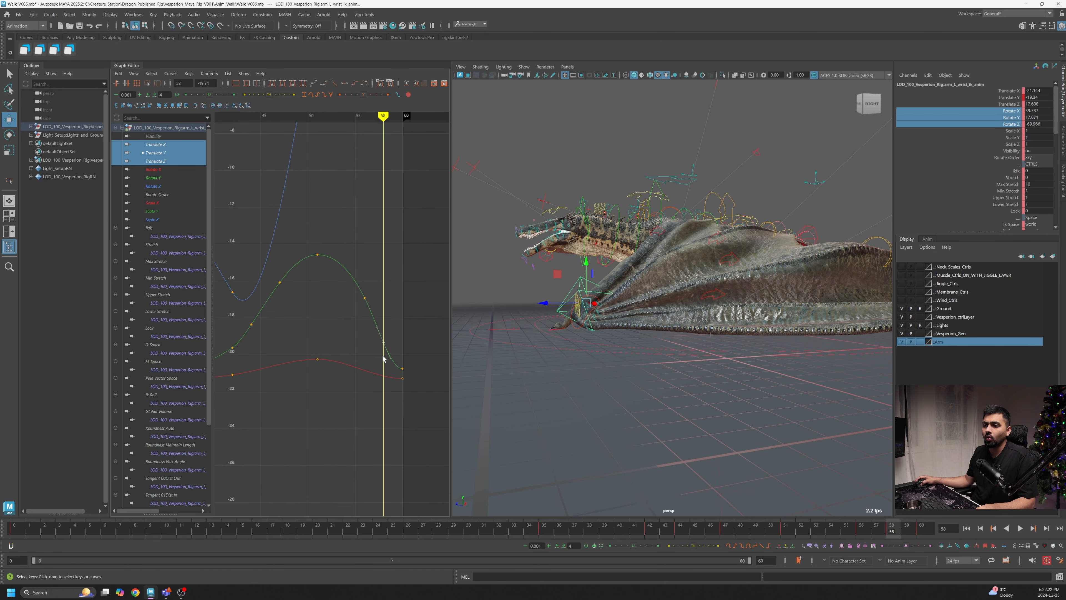
middle_drag(383, 352, 368, 350)
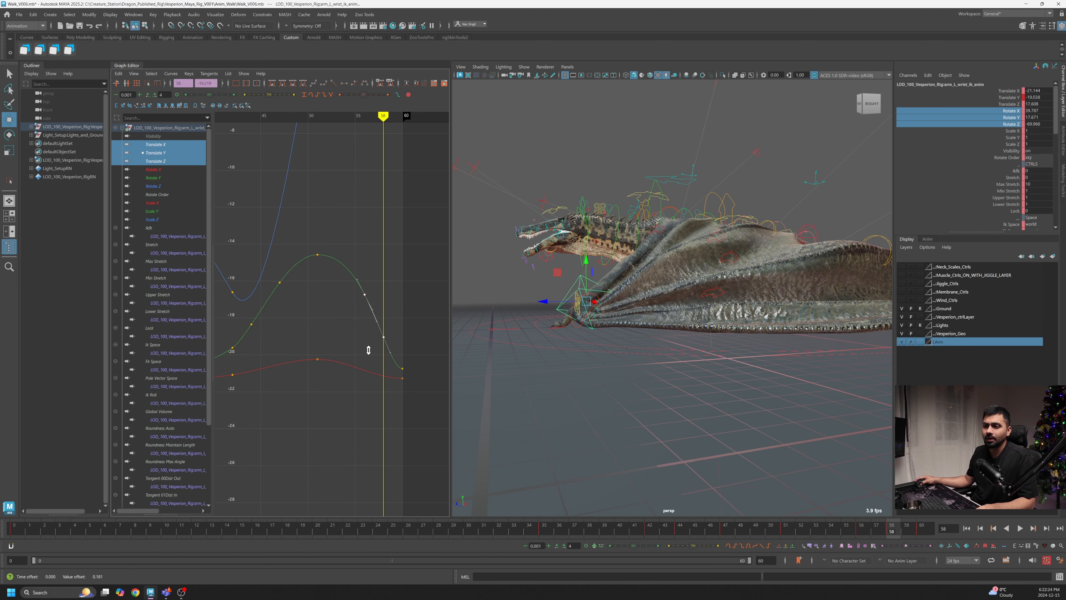
- Nudge the other translate key near frame 58 slightly upward
key(alt+v)
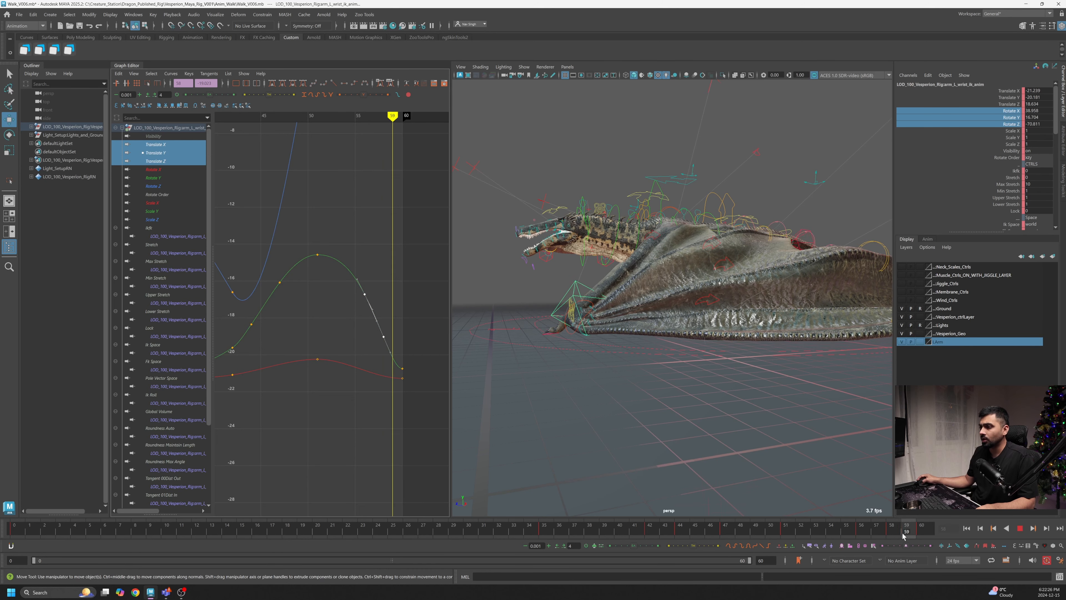
key(alt+v)
middle_drag(388, 381, 391, 375)
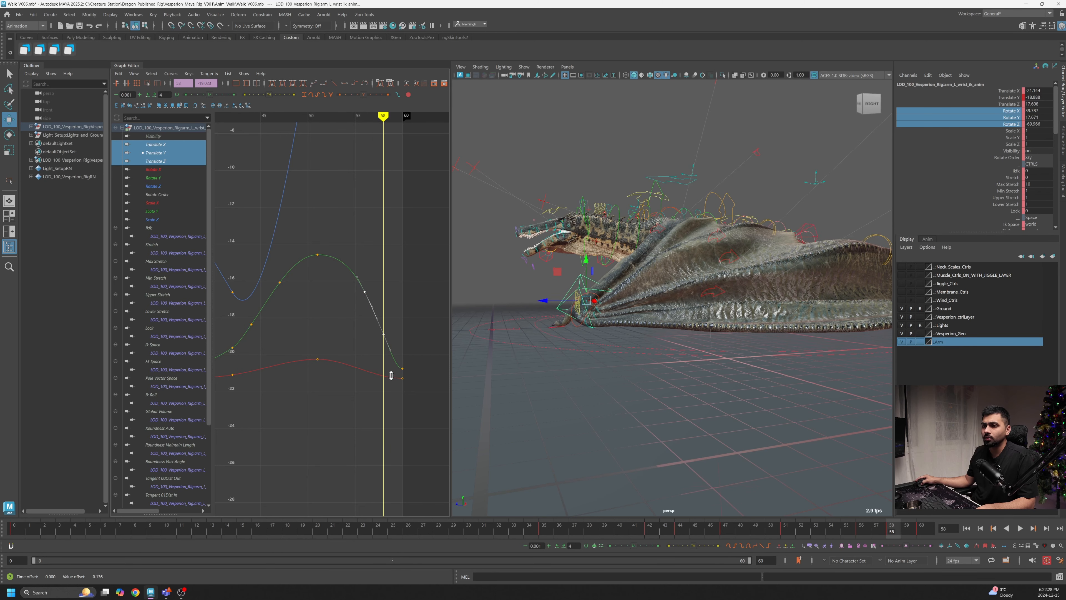
- Play back the walk cycle and orbit around the dragon to review the wing motion
drag(334, 237, 301, 282)
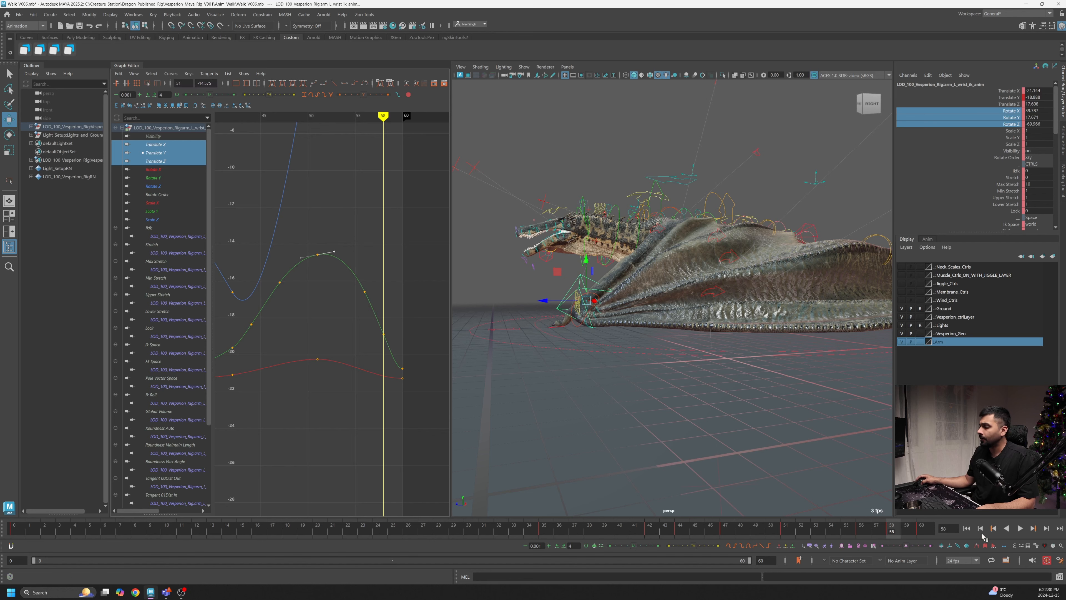
click(1021, 528)
alt+drag(836, 399, 757, 421)
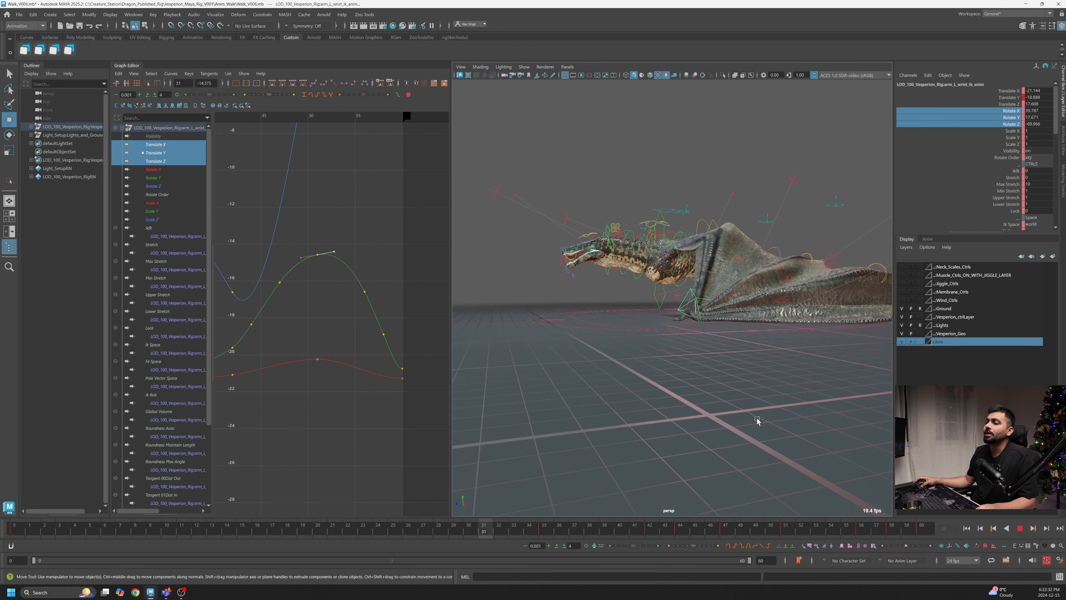
alt+right_drag(757, 422, 791, 433)
scroll(711, 431, up, 3)
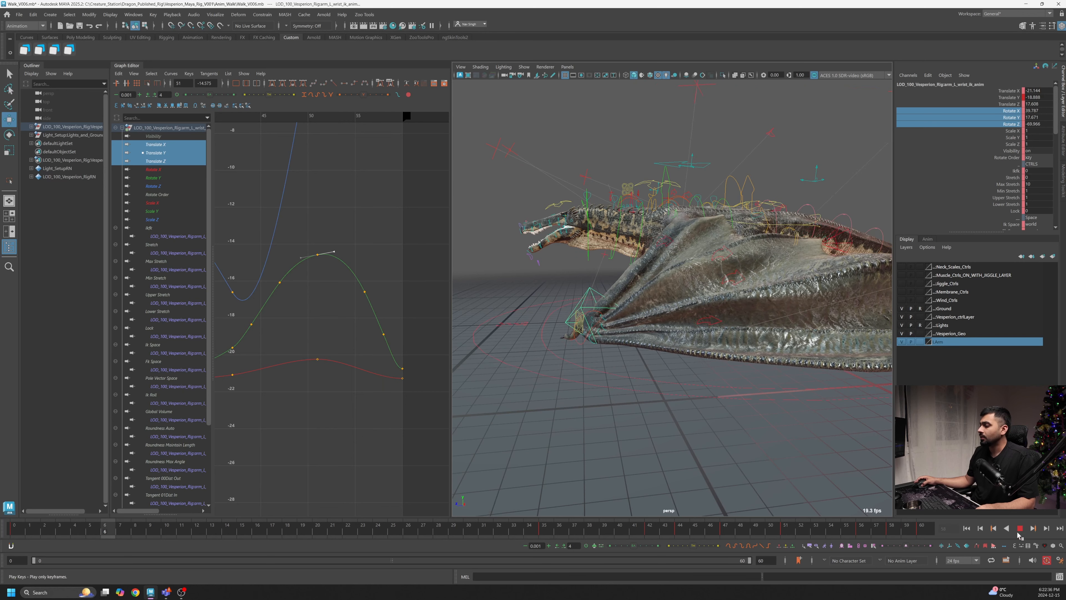
key(Escape)
drag(546, 535, 641, 538)
alt+drag(750, 416, 804, 428)
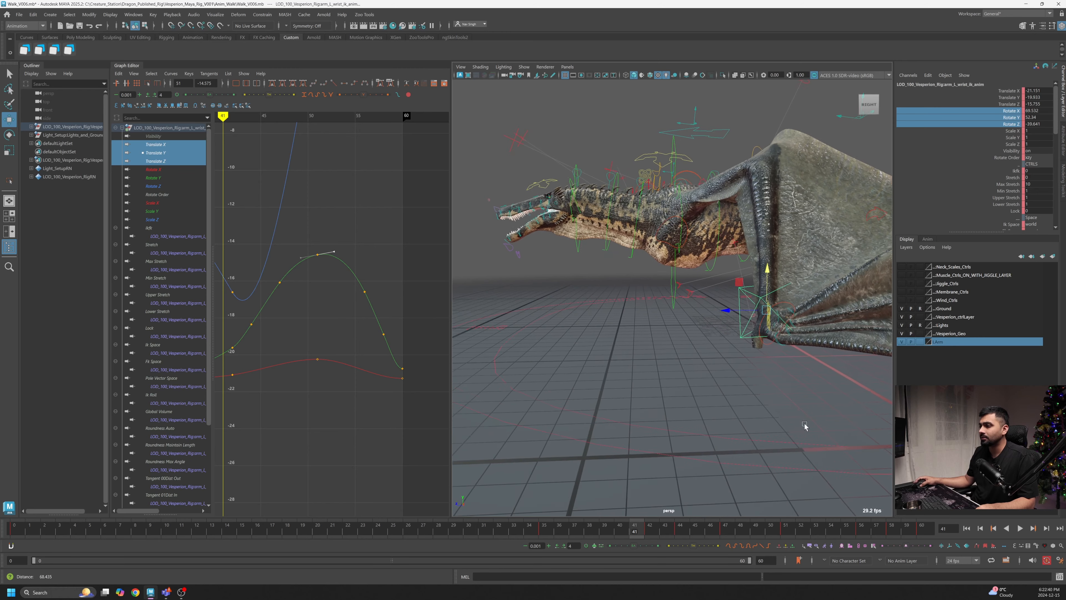
- Frame the wrist's Rotate X, Y and Z curves and play the animation
click(172, 169)
shift+click(170, 186)
key(f)
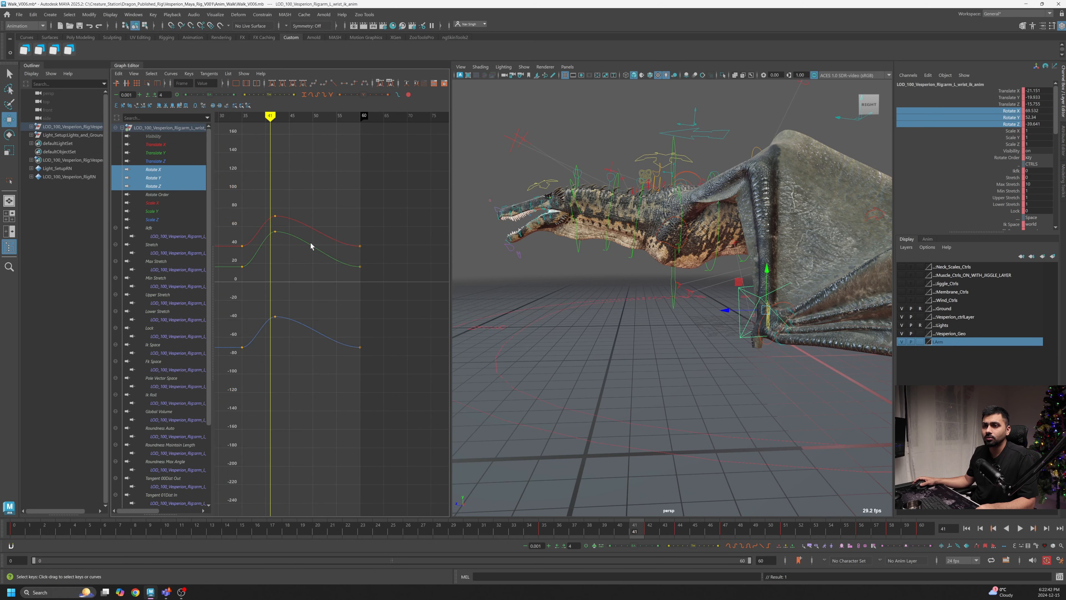
key(alt+v)
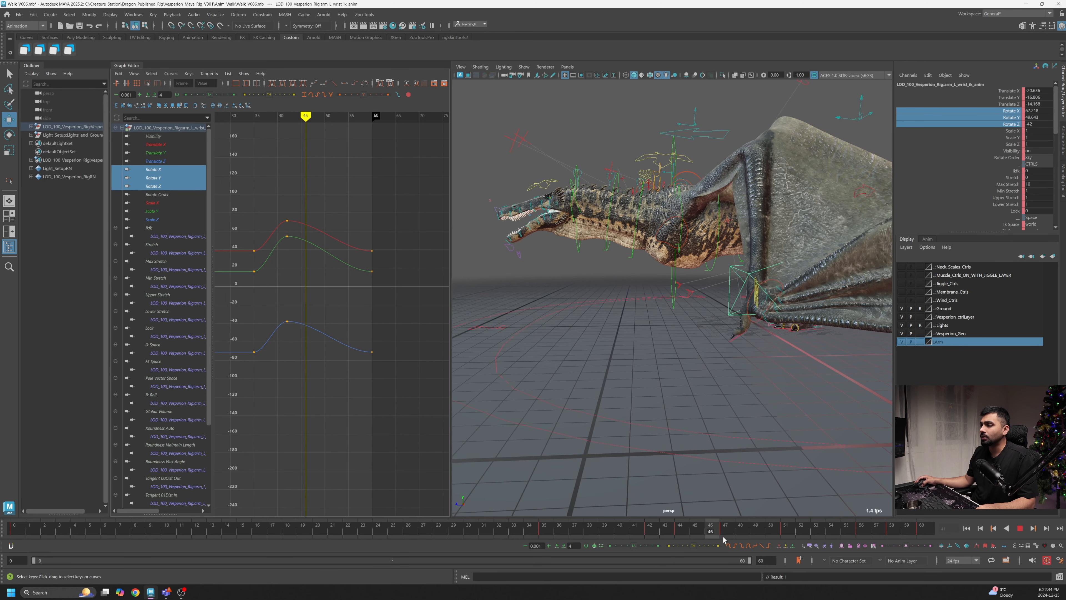
- Rotate the wrist control near frame 50 to reshape the folded wing, then nudge a rotate key slightly upward
key(alt+v)
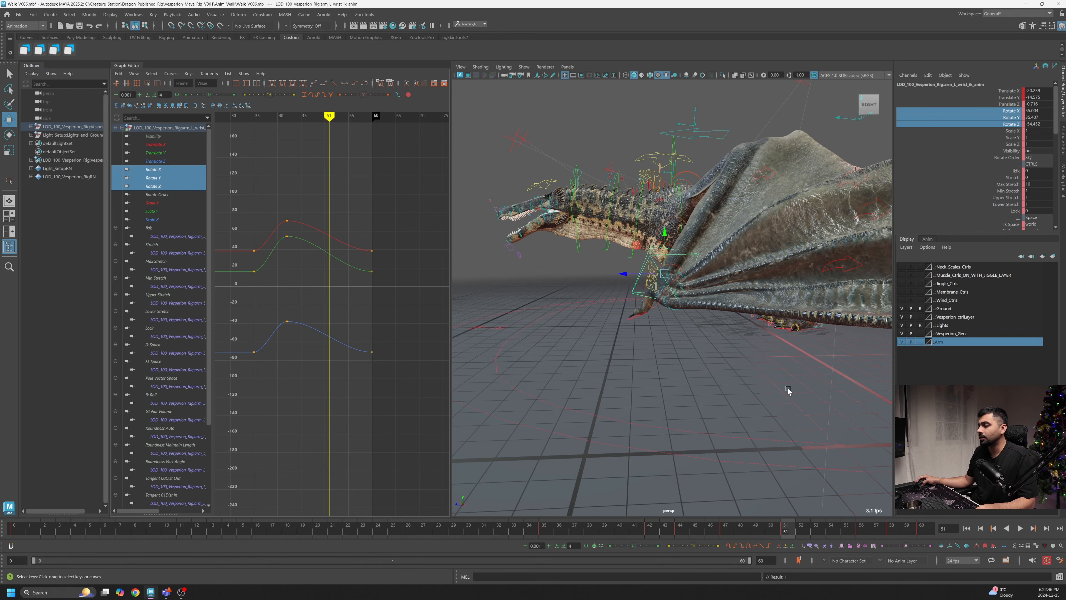
key(e)
drag(683, 307, 676, 310)
alt+right_drag(675, 310, 701, 308)
alt+drag(701, 307, 706, 283)
alt+drag(705, 283, 738, 271)
drag(272, 335, 309, 303)
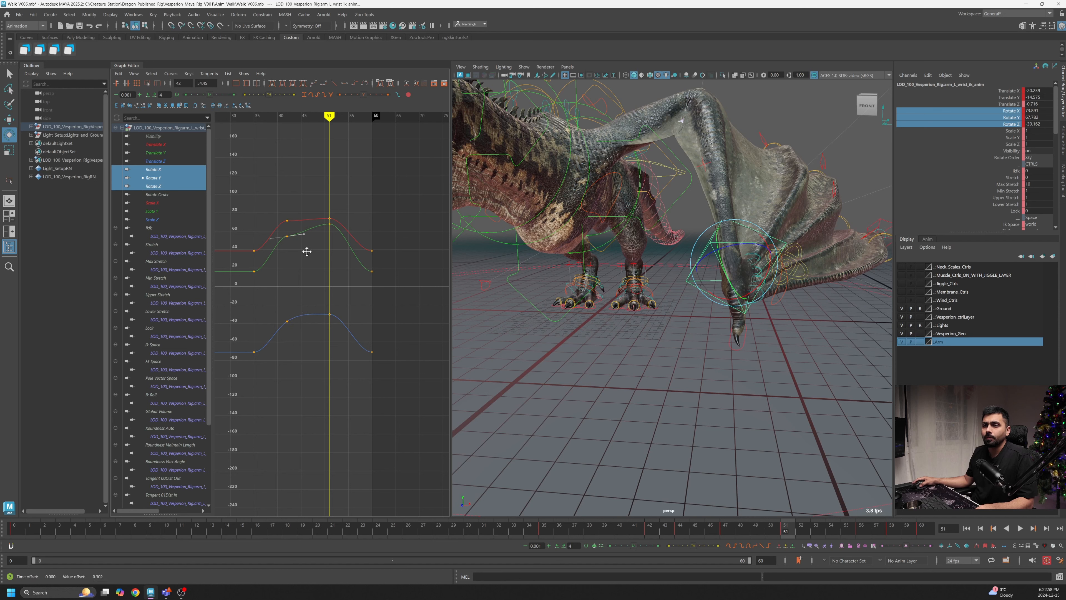
middle_drag(301, 225, 301, 221)
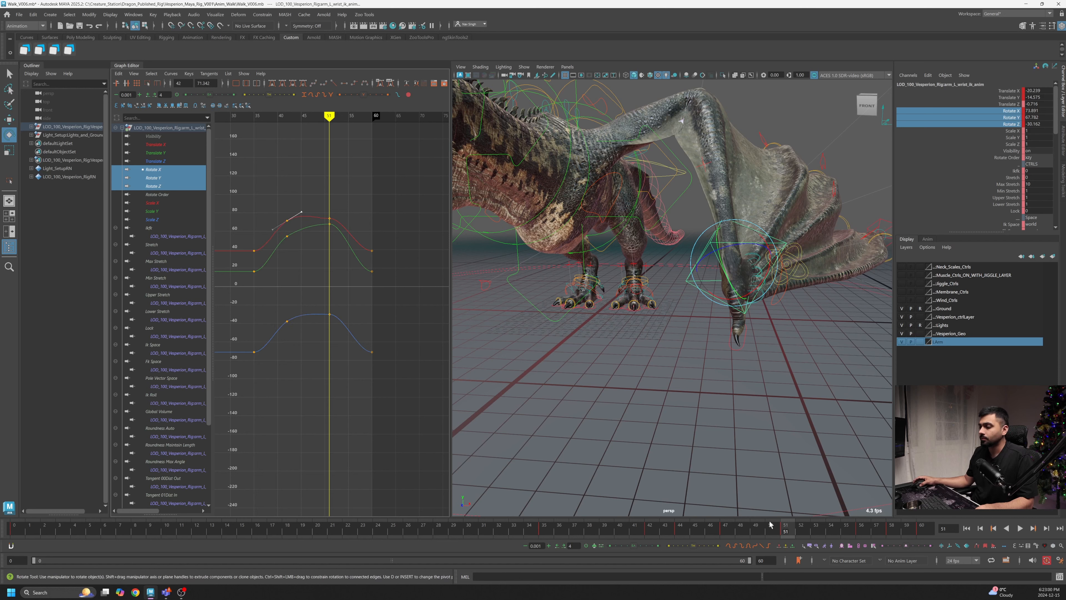
- Play and scrub through the walk cycle while orbiting the view to review the wing near the start and end
click(634, 531)
key(alt+v)
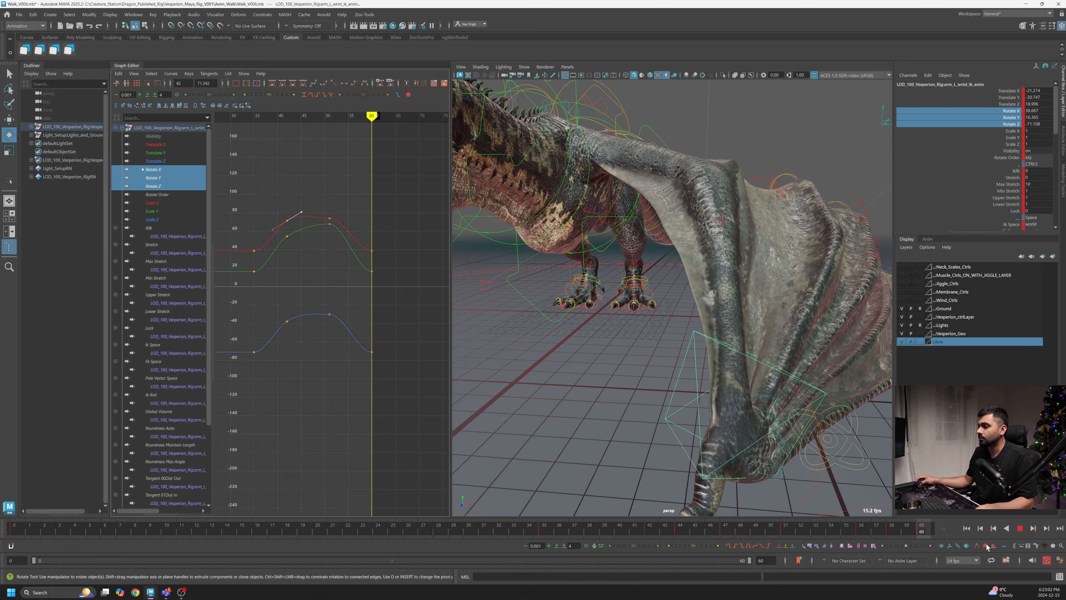
drag(934, 545, 933, 542)
alt+drag(797, 411, 715, 395)
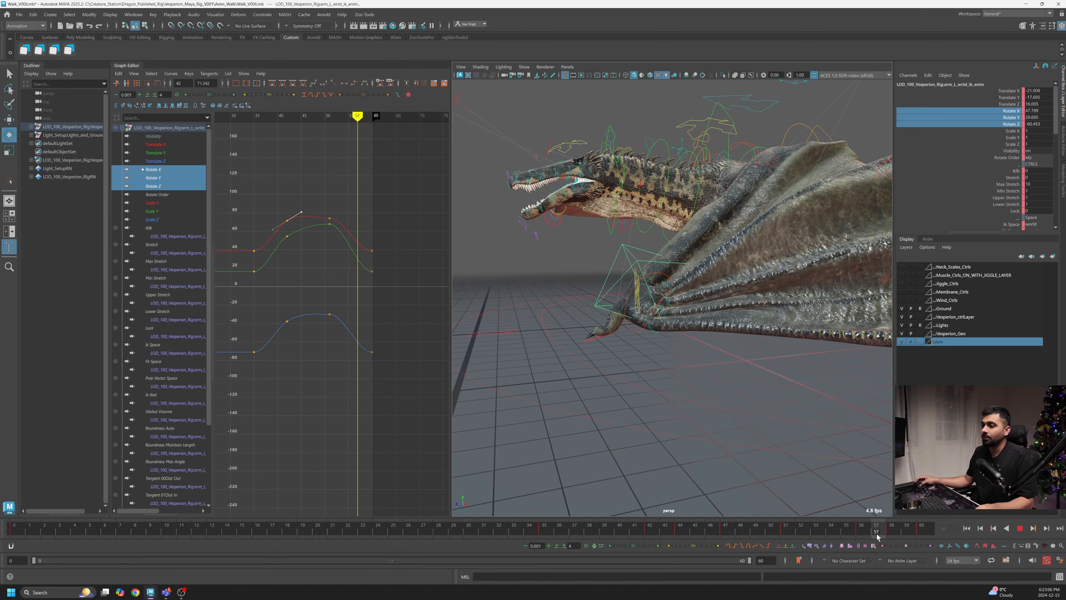
drag(930, 531, 930, 530)
alt+drag(671, 389, 705, 391)
alt+middle_drag(262, 394, 411, 396)
alt+right_drag(412, 396, 357, 424)
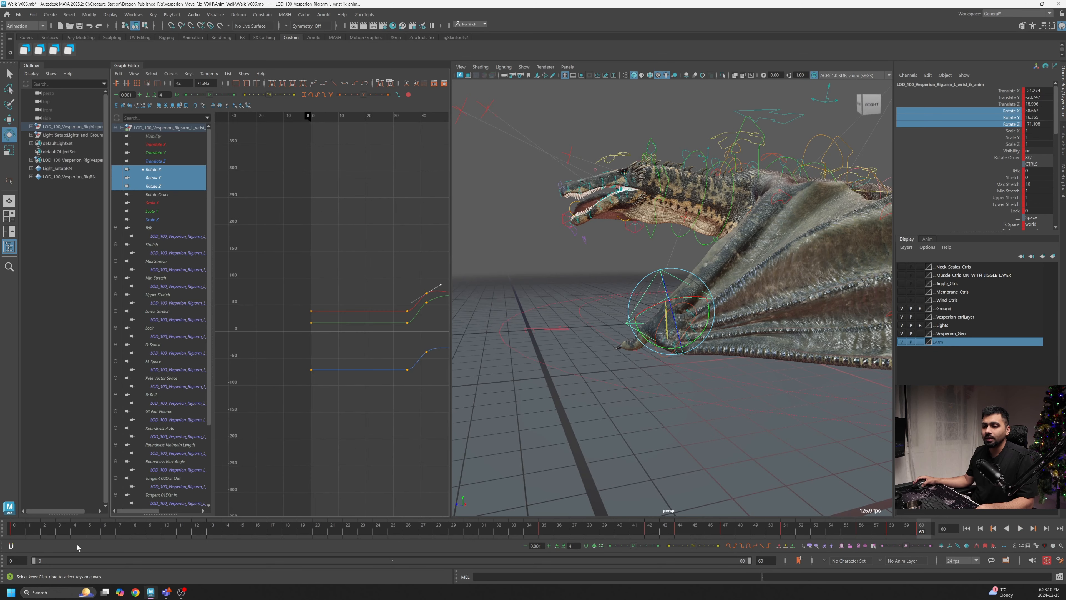
drag(22, 533, 65, 535)
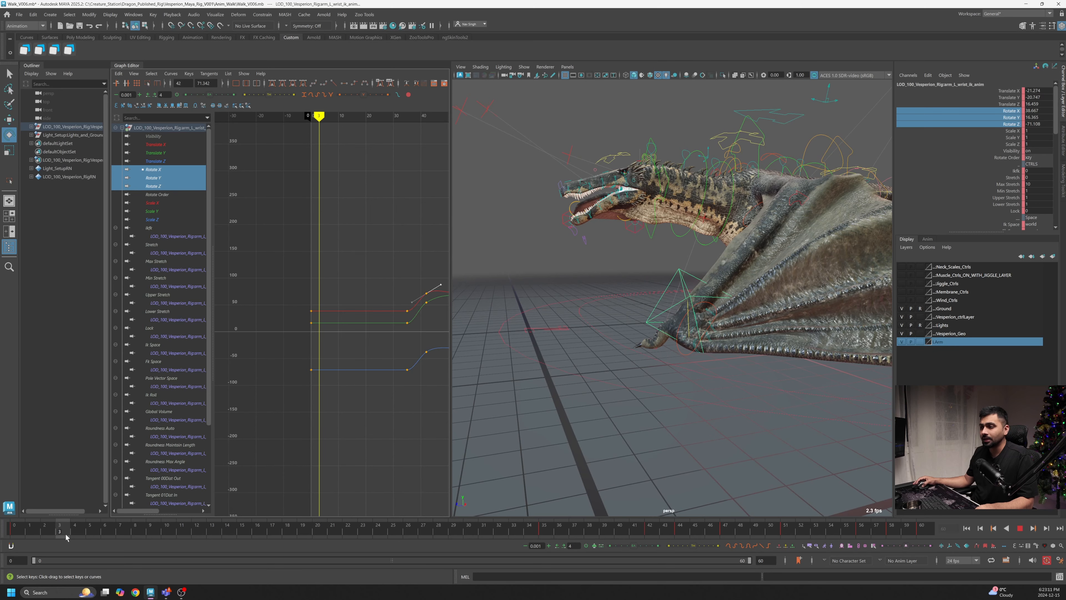
alt+drag(600, 466, 565, 465)
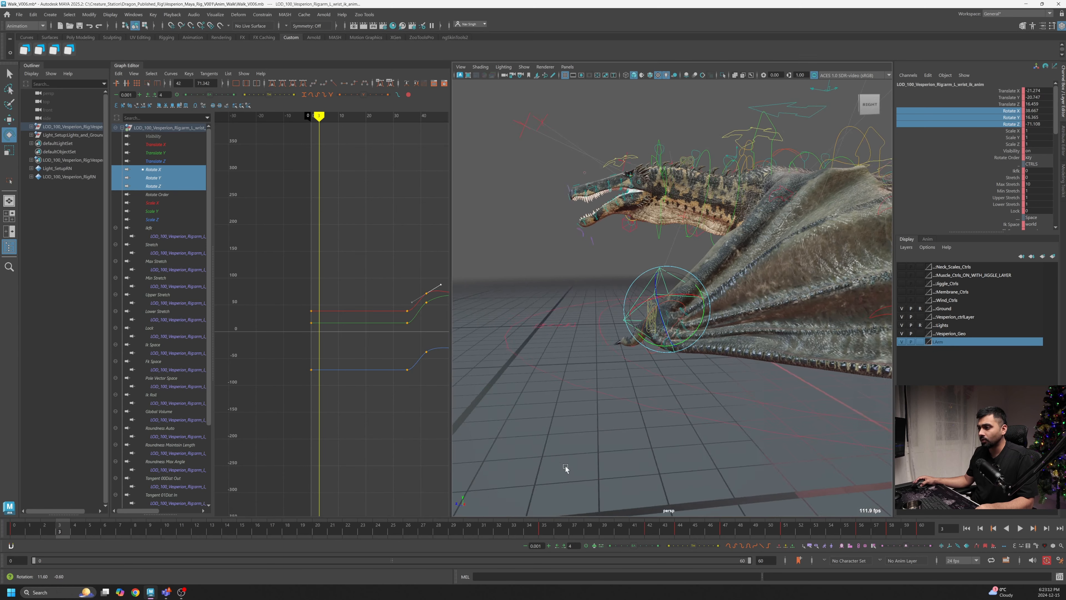
alt+right_drag(566, 466, 588, 447)
drag(65, 536, 96, 532)
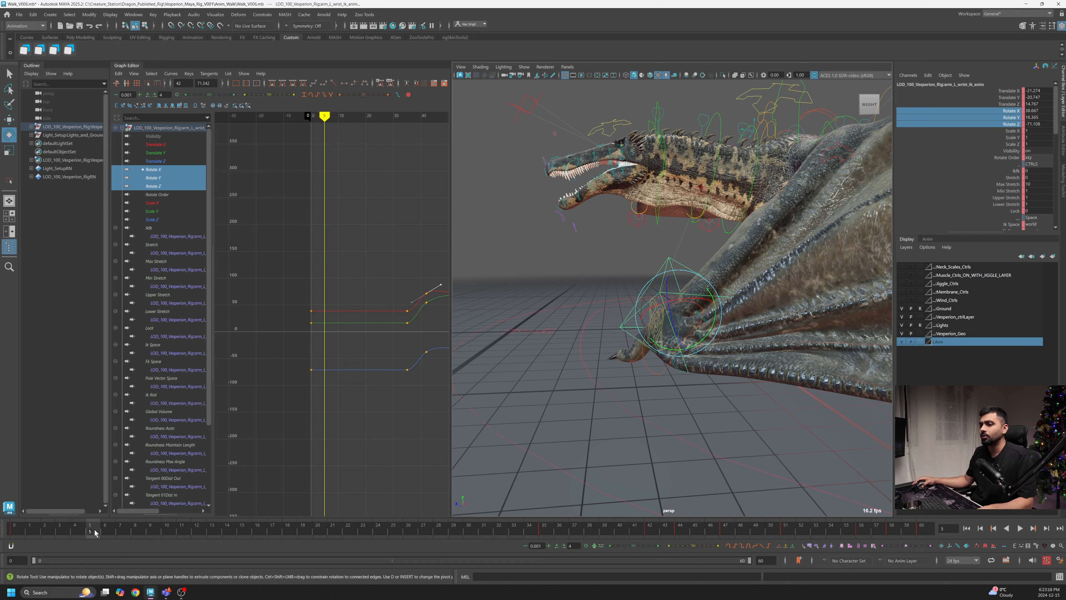
- Key the wrist control near frame 5, then move it slightly at frame 0
key(s)
drag(95, 532, 15, 531)
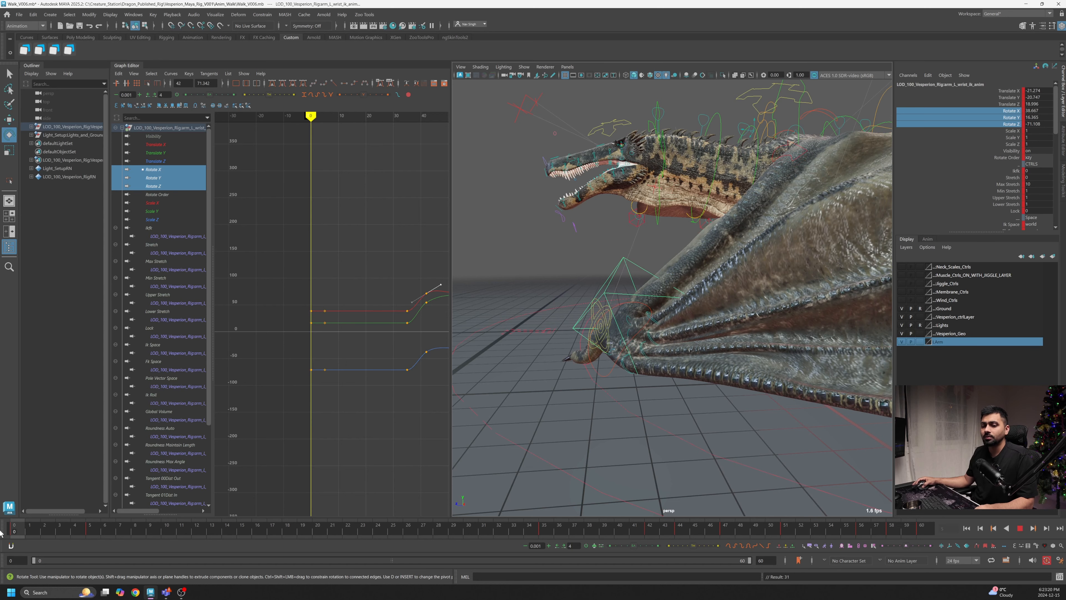
alt+middle_drag(590, 401, 625, 384)
drag(689, 327, 672, 296)
key(w)
mouse_move(646, 260)
mouse_down()
mouse_move(647, 243)
mouse_move(637, 269)
mouse_up()
- Play the animation, frame the wrist's Translate Y curve and scrub back to the start
key(alt+v)
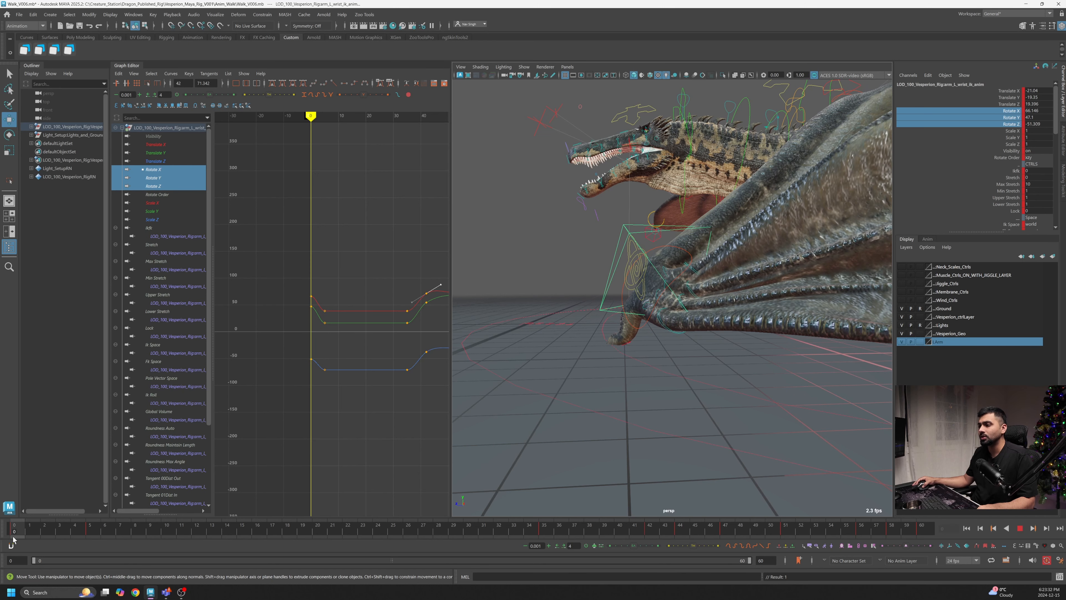
key(alt+v)
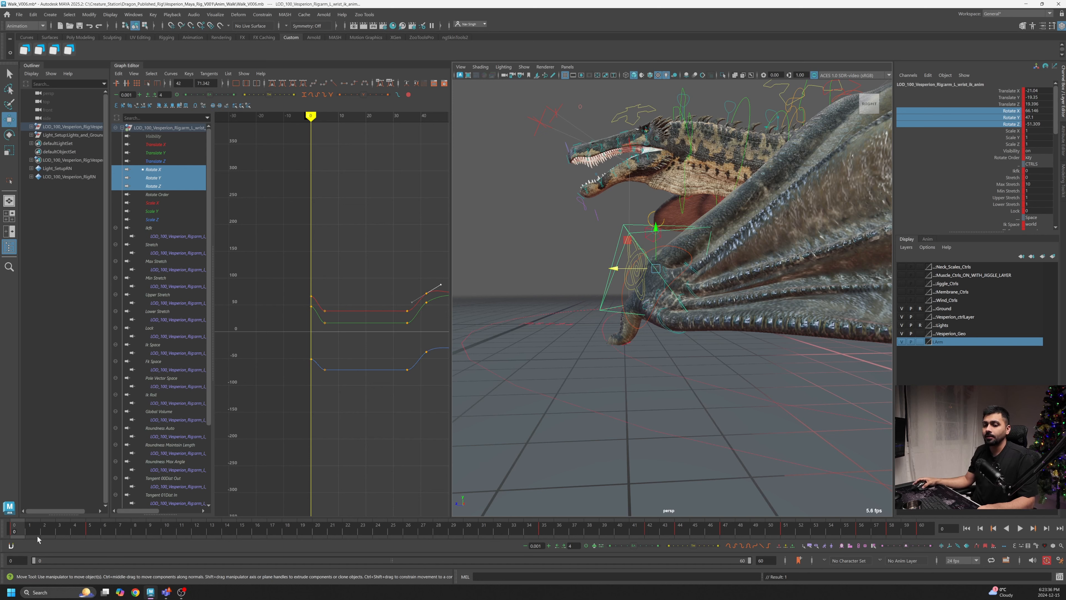
key(alt+v)
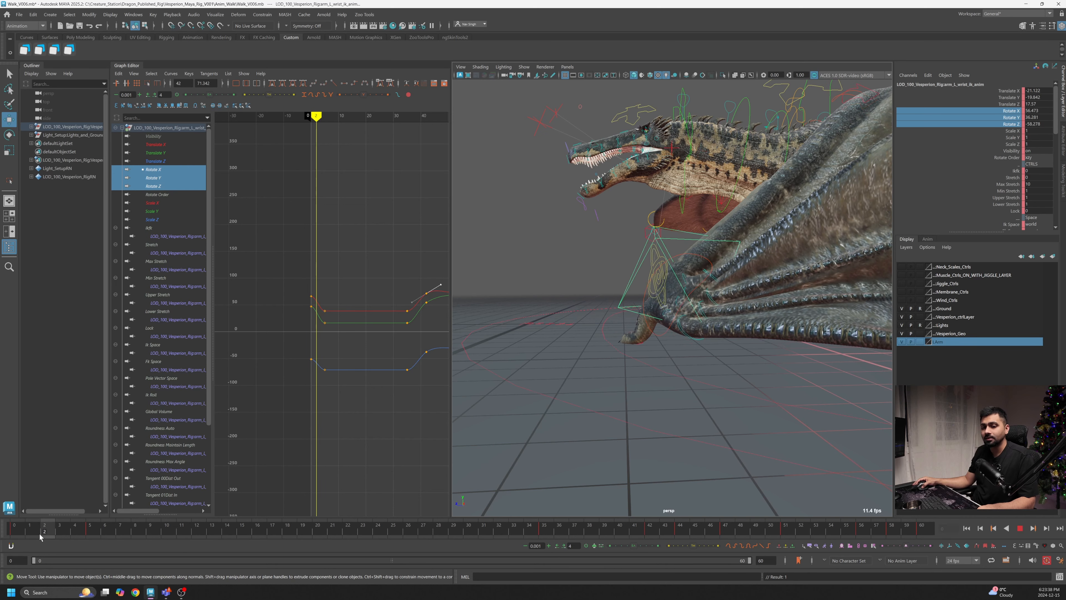
key(alt+v)
click(154, 153)
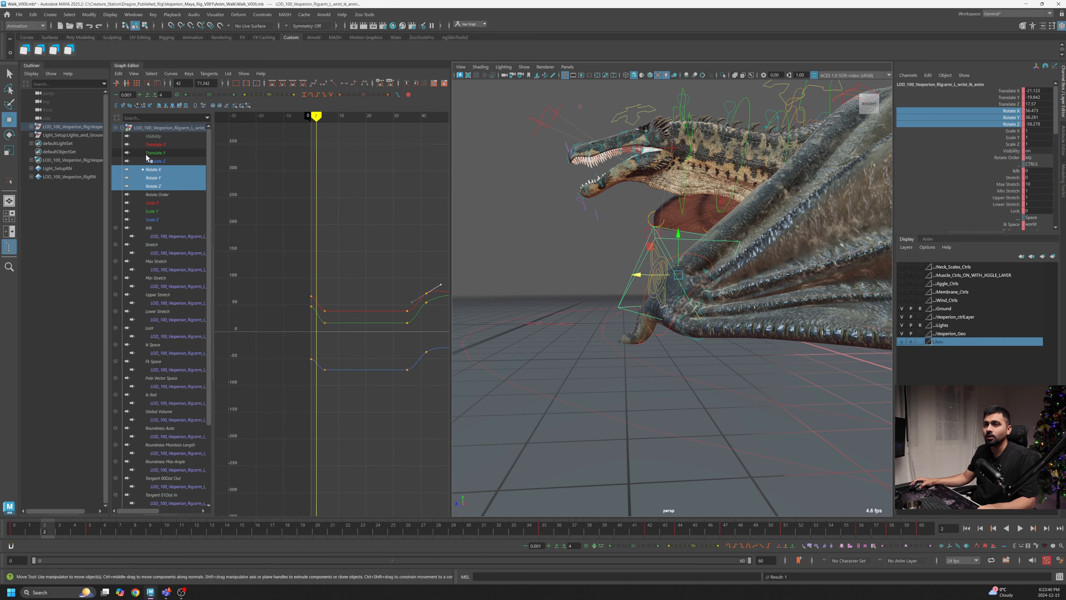
key(f)
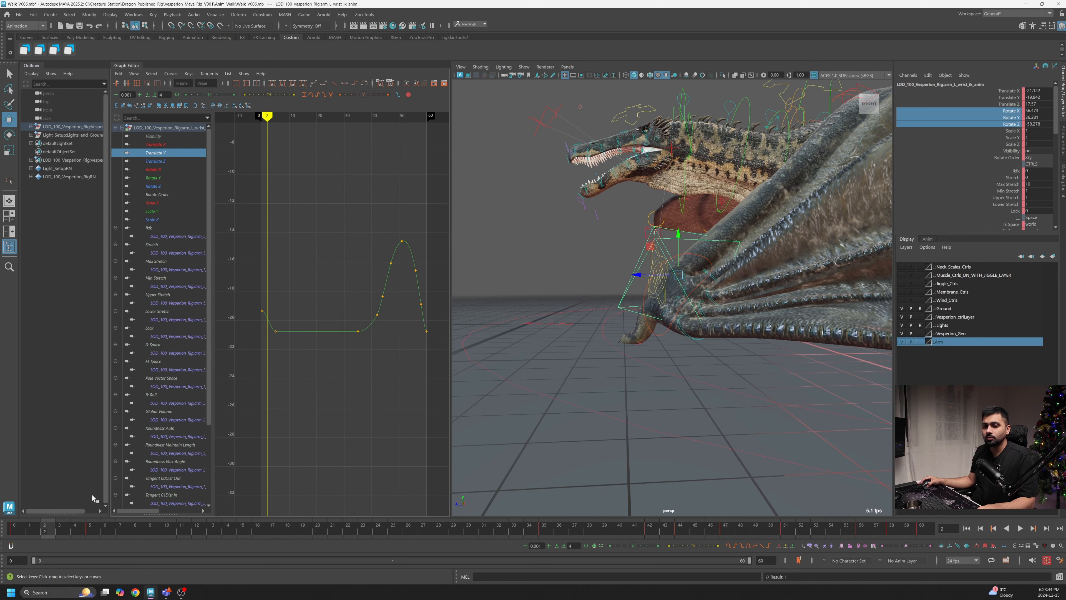
drag(34, 530, 16, 538)
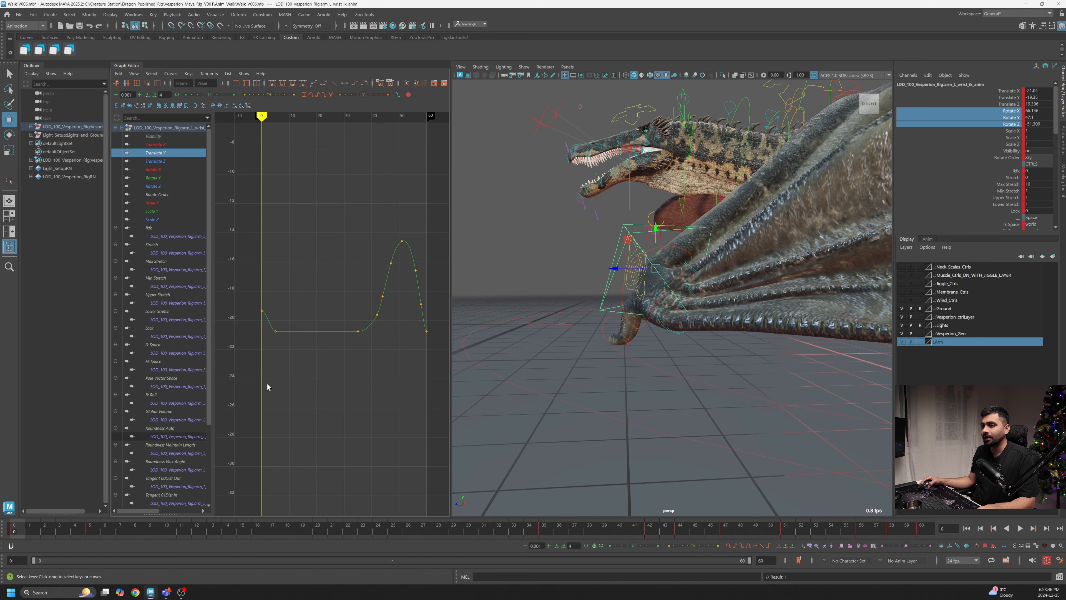
drag(37, 533, 16, 534)
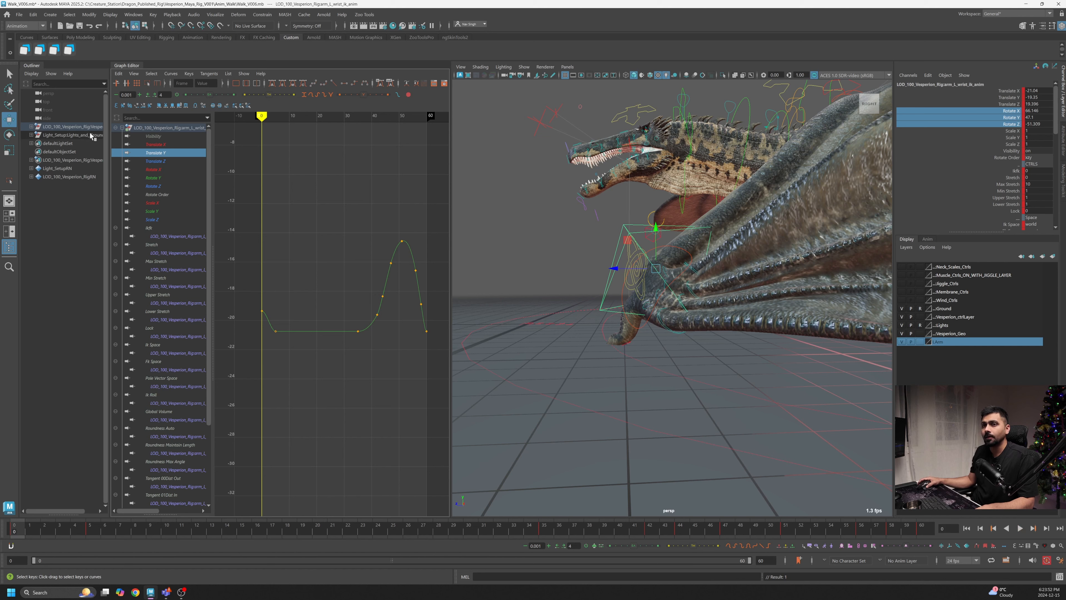
- Adjust the first key of the wrist's Translate X curve near frame 0
click(162, 145)
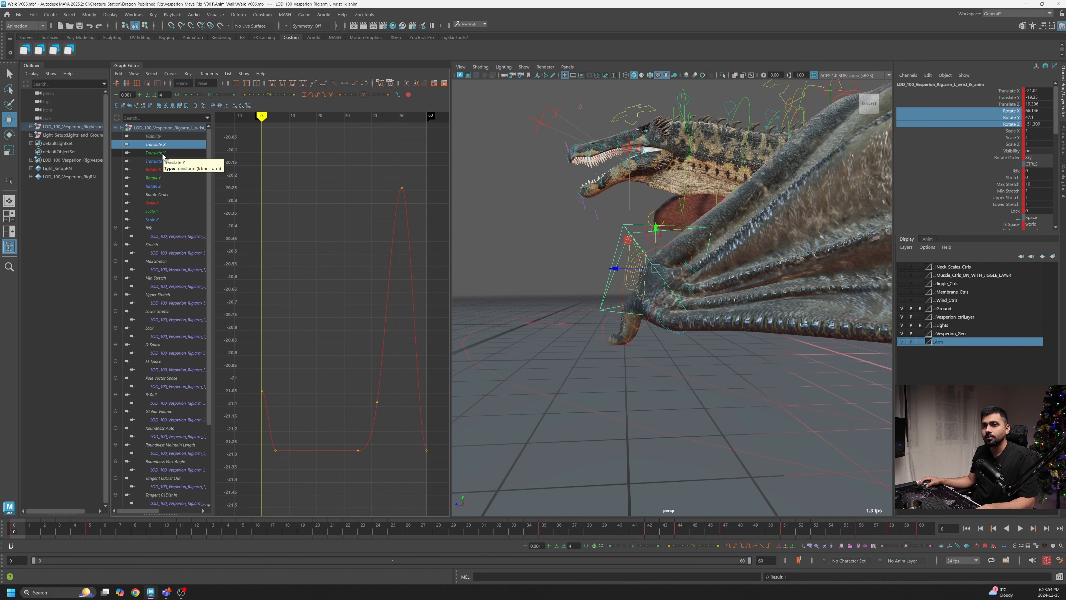
mouse_move(22, 533)
mouse_down()
mouse_move(942, 534)
mouse_move(846, 534)
mouse_up()
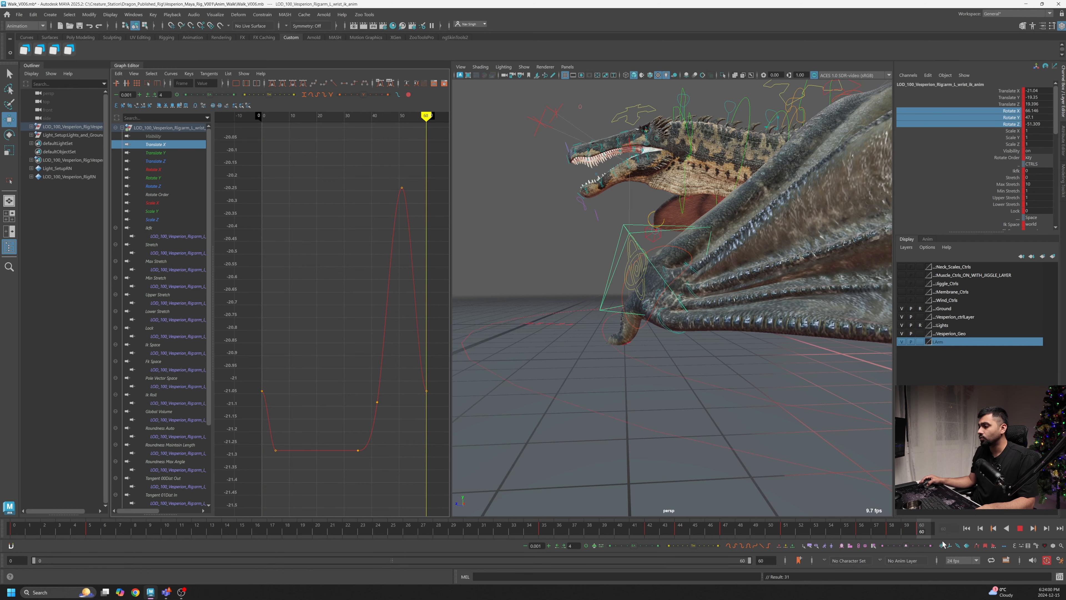
key(Escape)
alt+middle_drag(405, 339, 360, 294)
alt+shift+right_drag(360, 294, 385, 316)
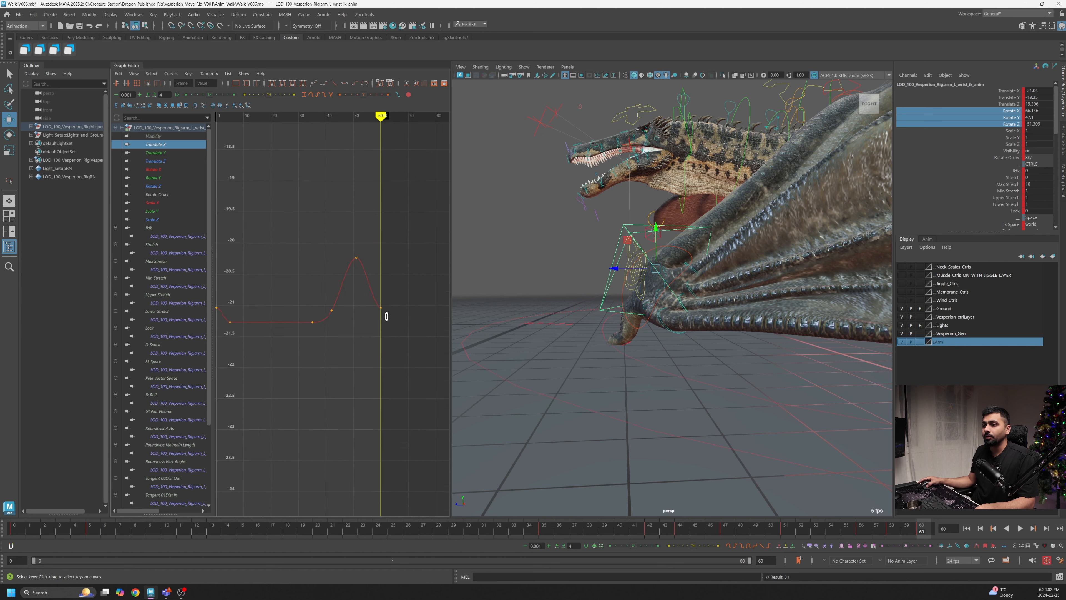
drag(390, 295, 373, 321)
click(217, 304)
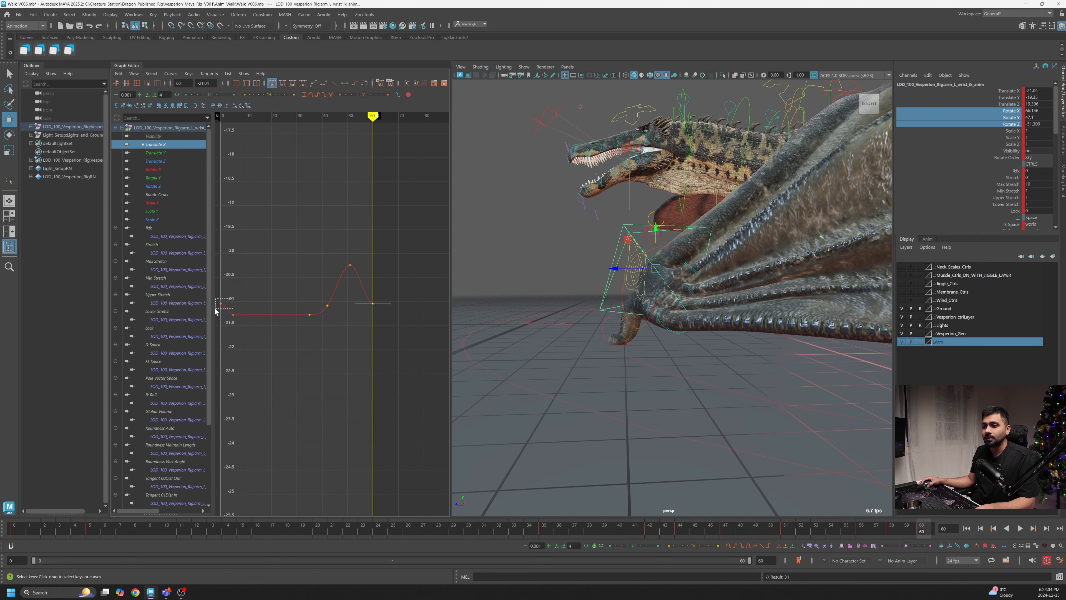
alt+middle_drag(219, 308, 309, 300)
alt+middle_drag(402, 308, 420, 346)
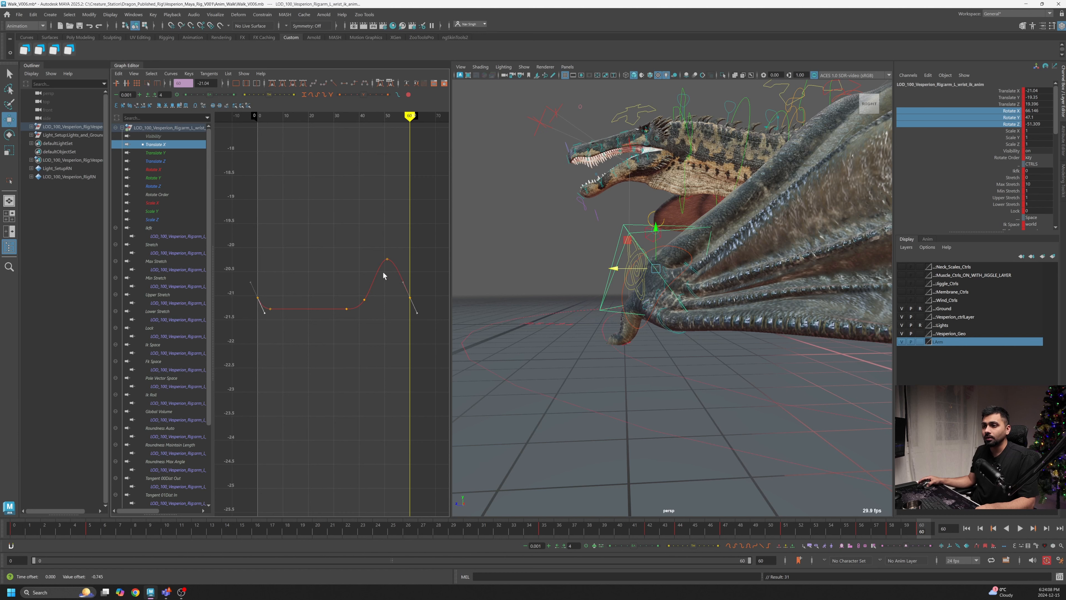
- Bring the first key of the Translate Y curve level with its last key at frame 60
click(156, 152)
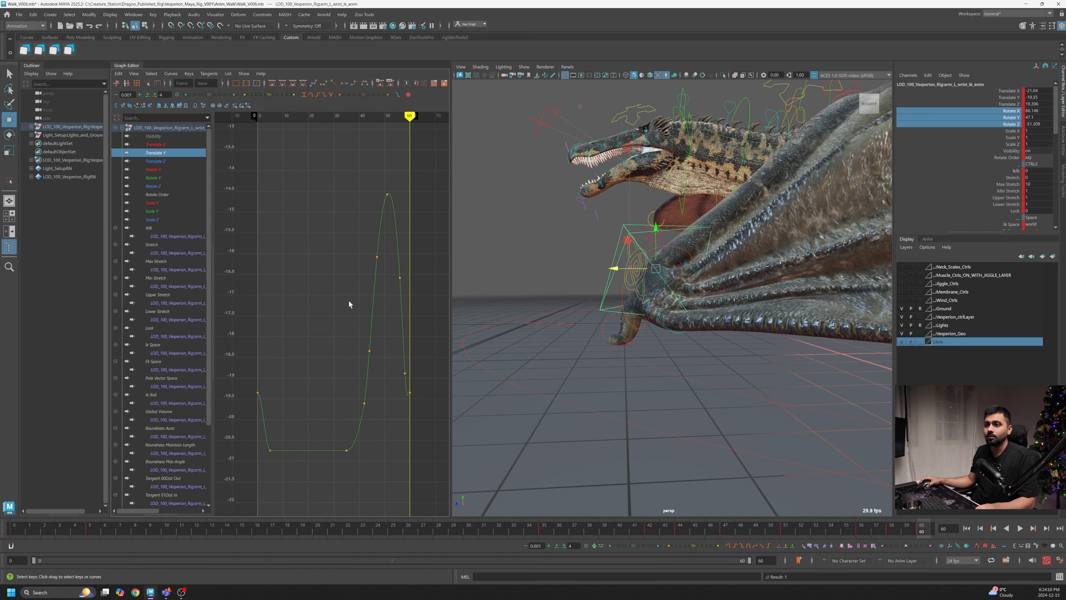
scroll(405, 353, down, 3)
click(410, 365)
shift+click(258, 365)
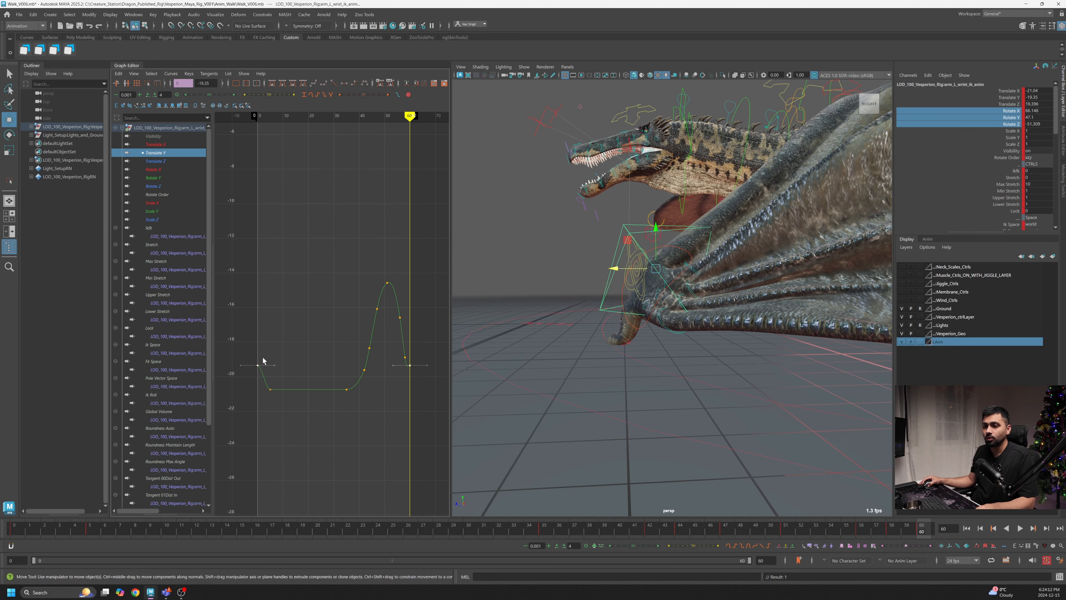
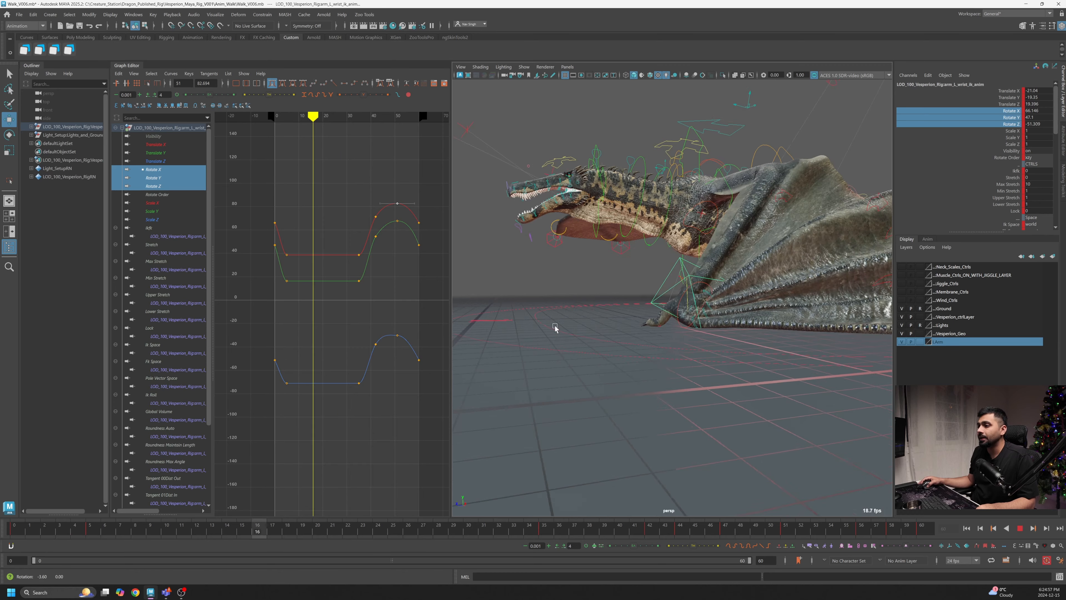
- Play the walk cycle to review the wing, then stop near the start of the timeline
click(1021, 530)
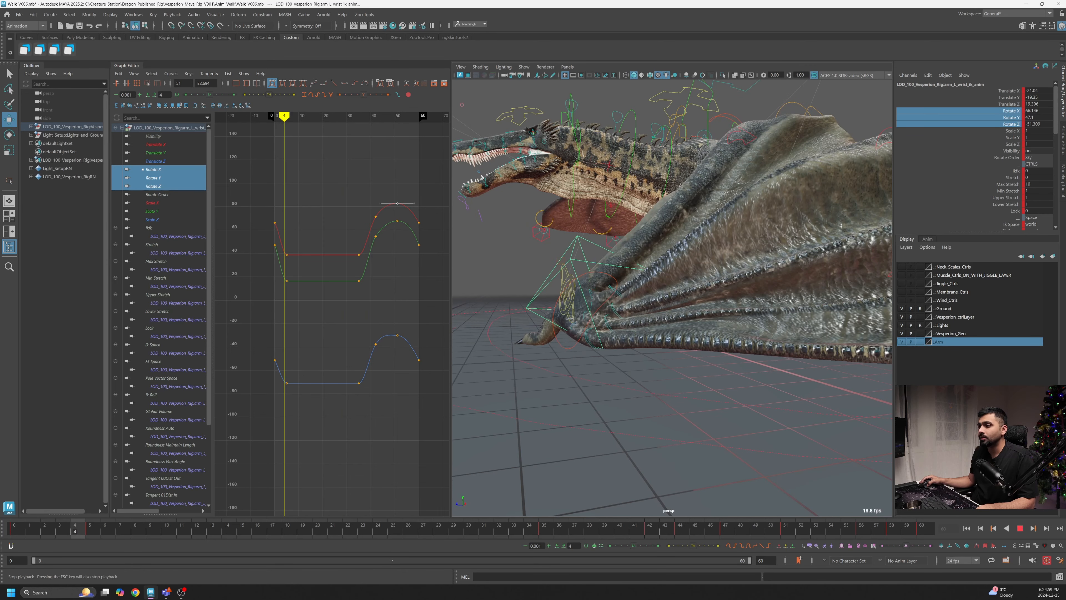
scroll(585, 286, up, 2)
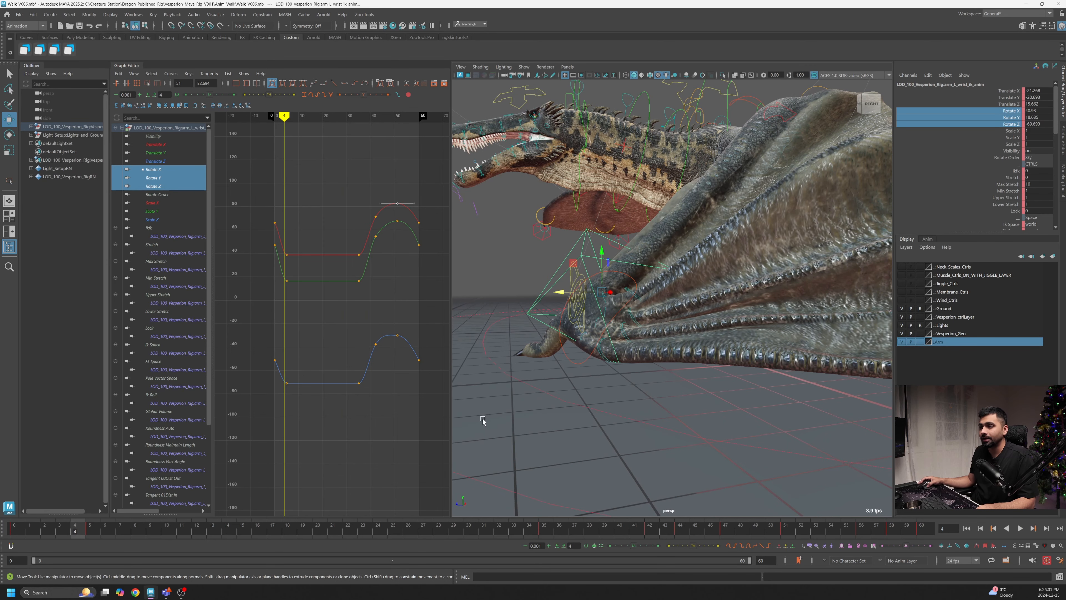
click(45, 529)
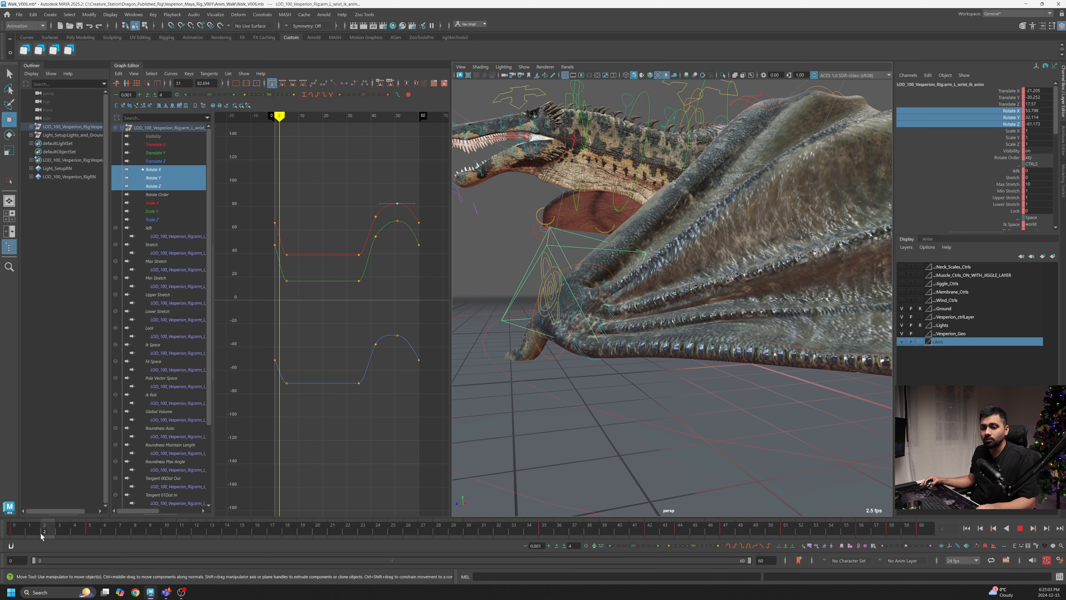
- Shift the wrist's Translate Y key near the start one frame earlier, then return to frame 0
click(155, 152)
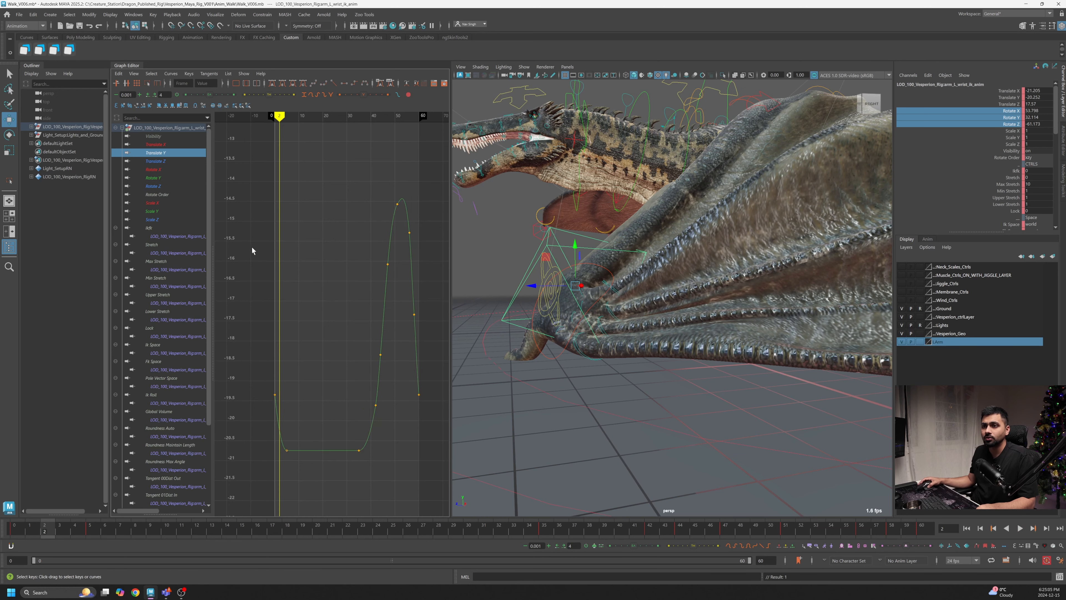
scroll(300, 205, up, 5)
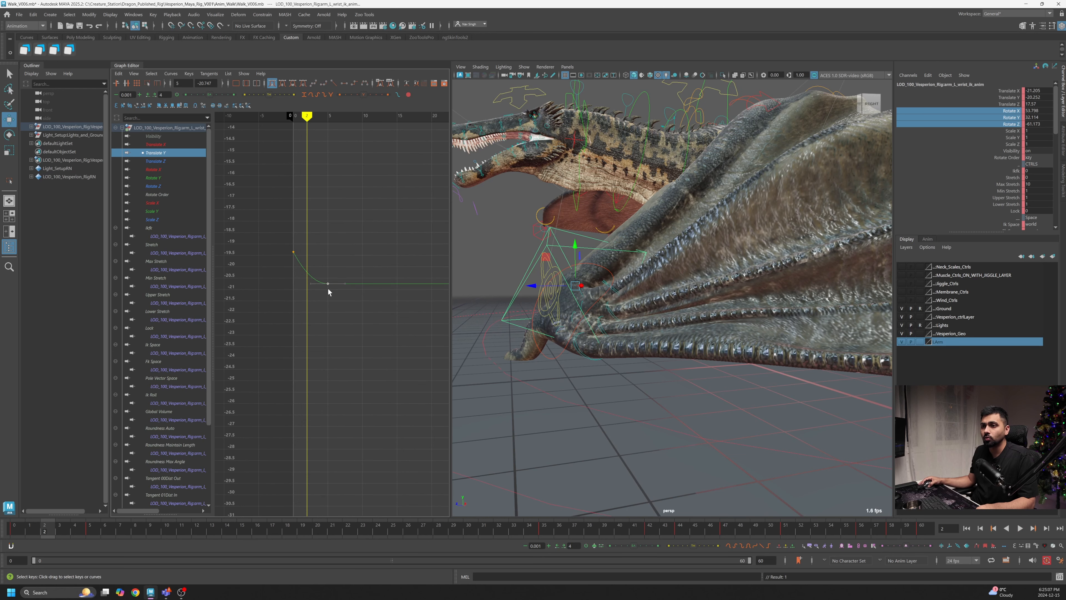
scroll(328, 289, up, 4)
shift+middle_drag(361, 308, 322, 309)
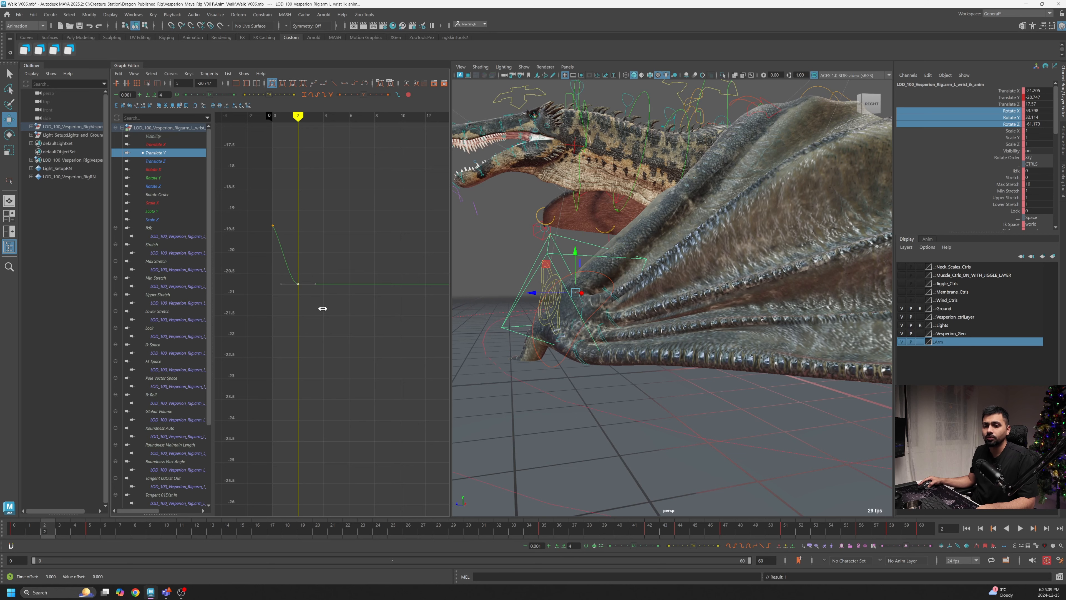
drag(39, 532, 1, 557)
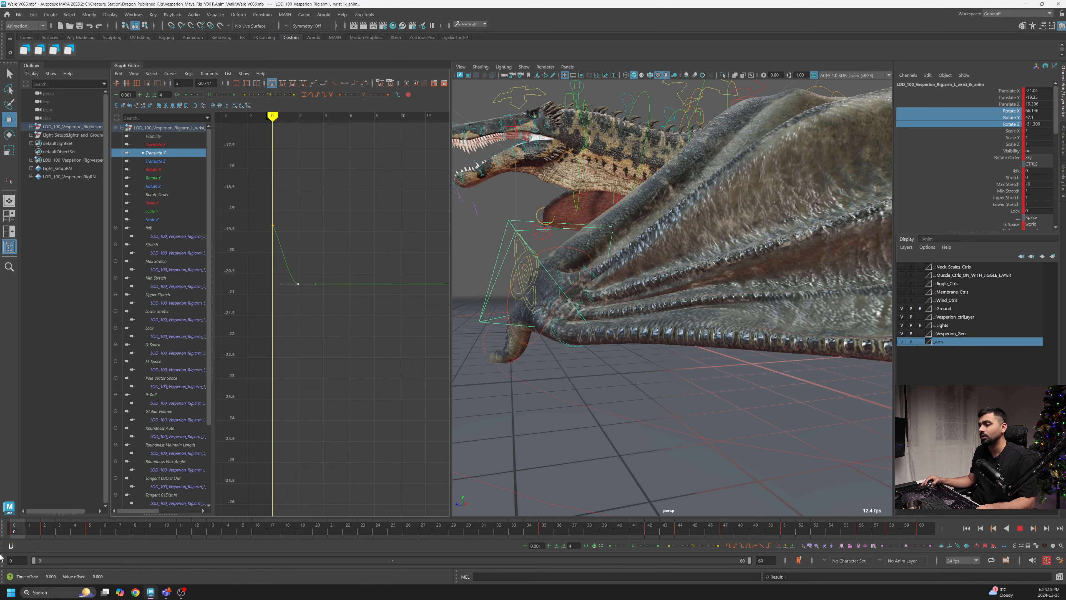
- Play the animation and review the wing motion from several viewing angles
click(1019, 530)
scroll(618, 353, down, 6)
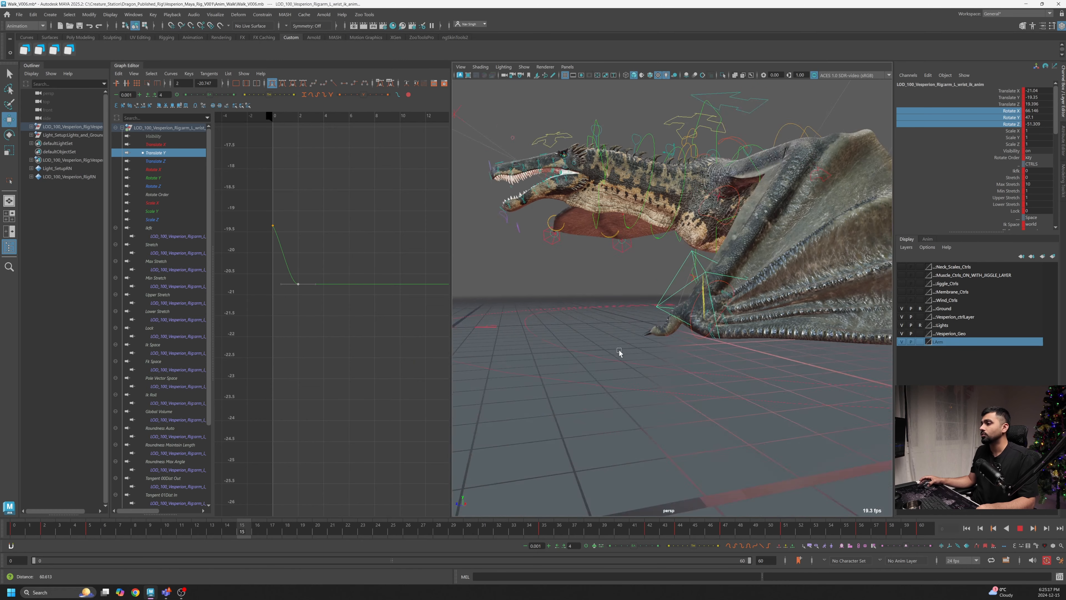
scroll(745, 323, up, 2)
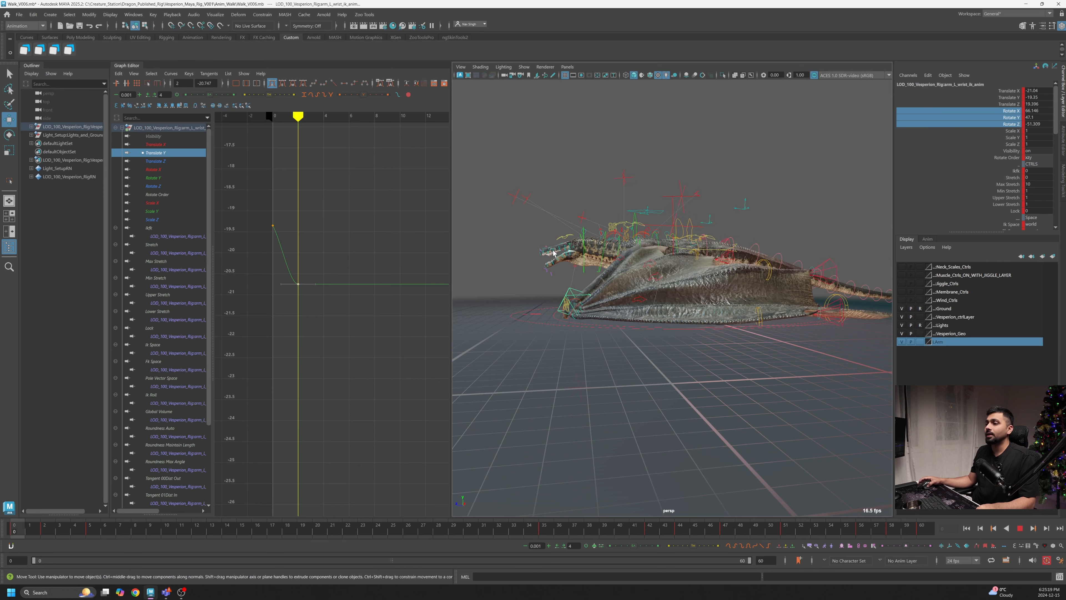
alt+drag(597, 252, 697, 262)
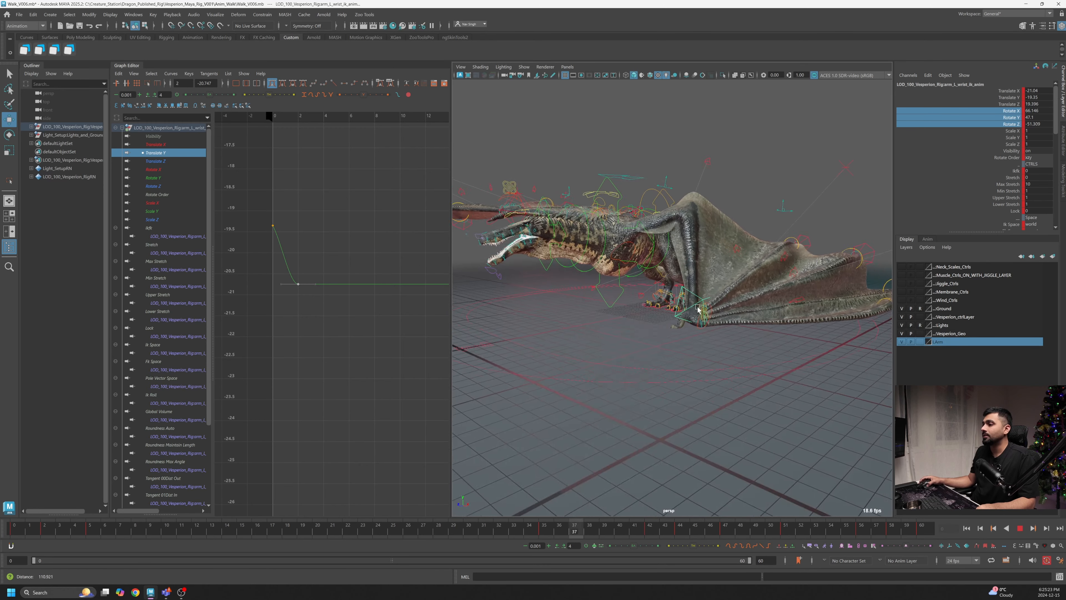
scroll(730, 305, up, 2)
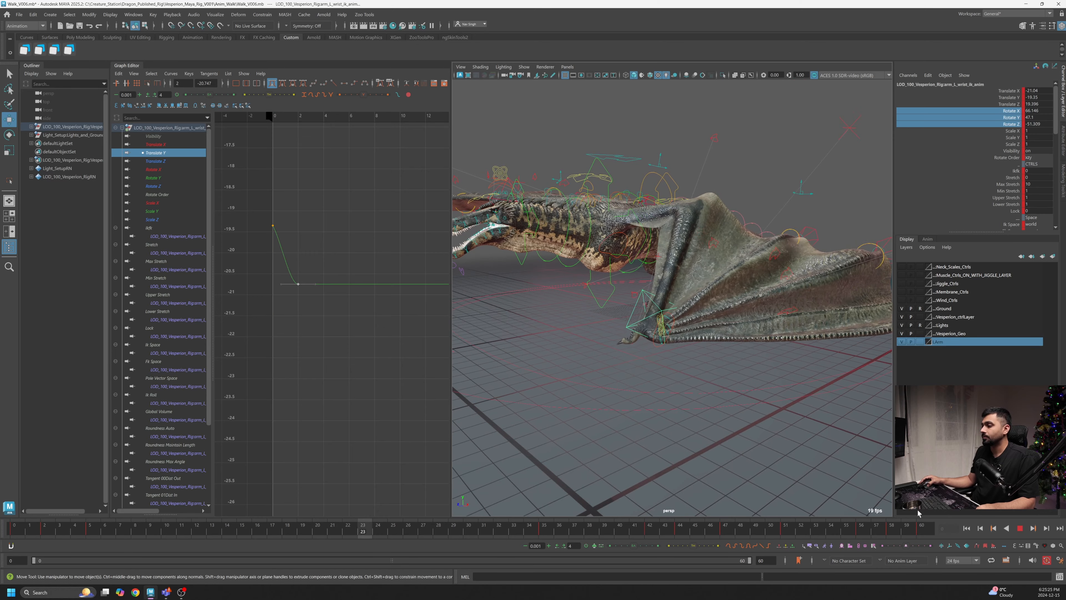
click(1020, 529)
drag(925, 534, 867, 545)
alt+drag(700, 352, 593, 350)
alt+right_drag(593, 350, 793, 449)
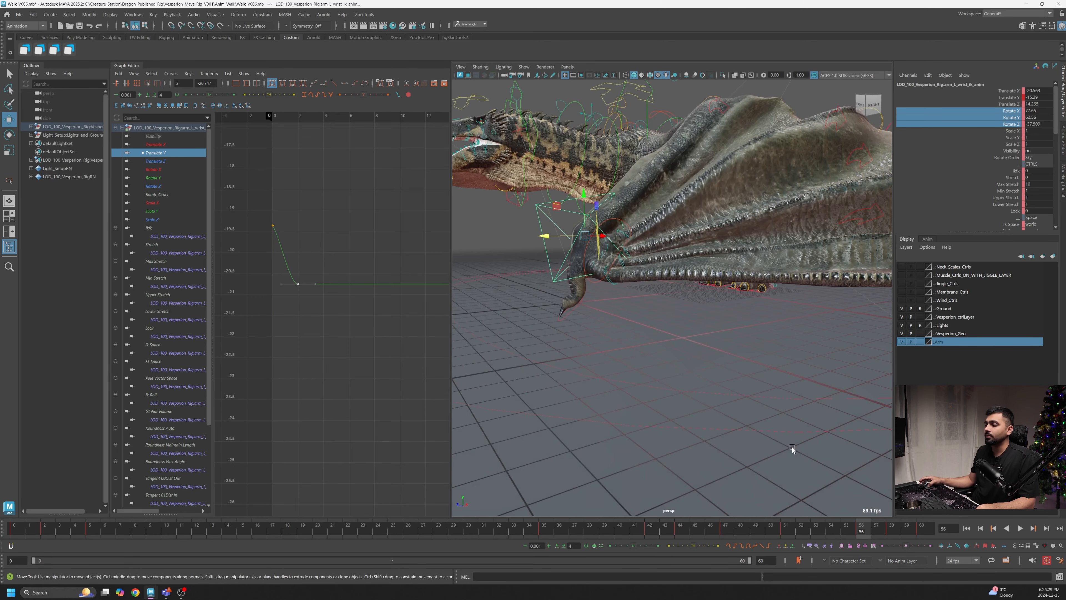
key(alt+v)
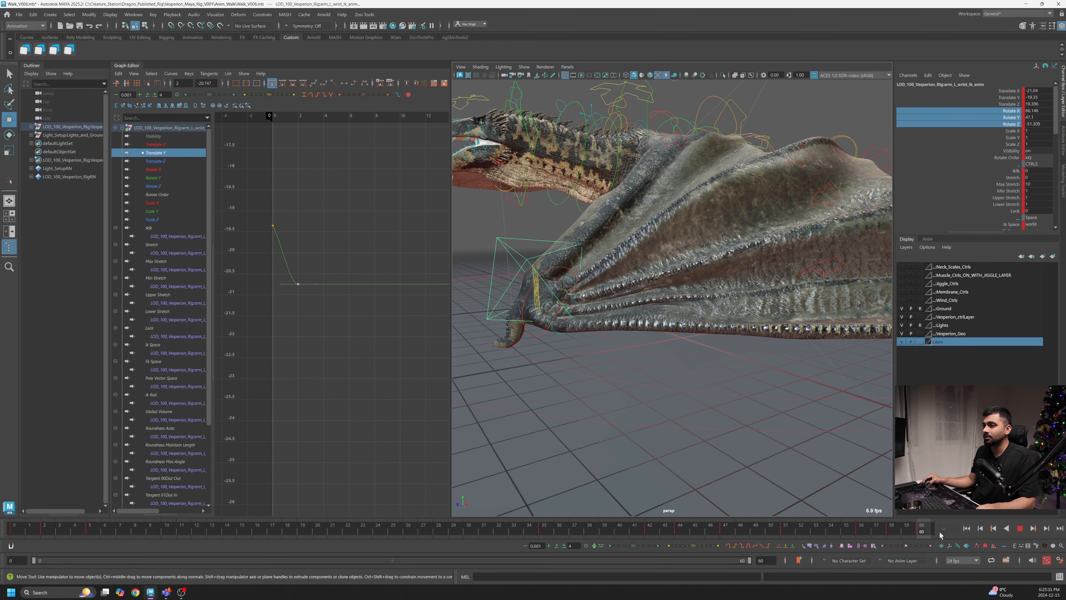
key(alt+v)
alt+drag(704, 364, 589, 325)
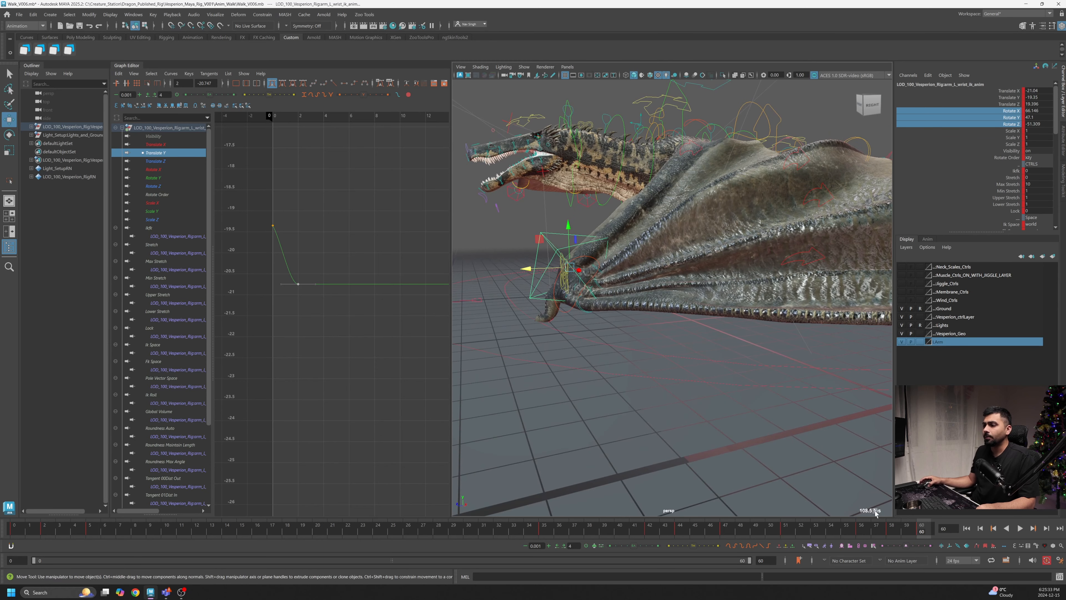
key(alt+v)
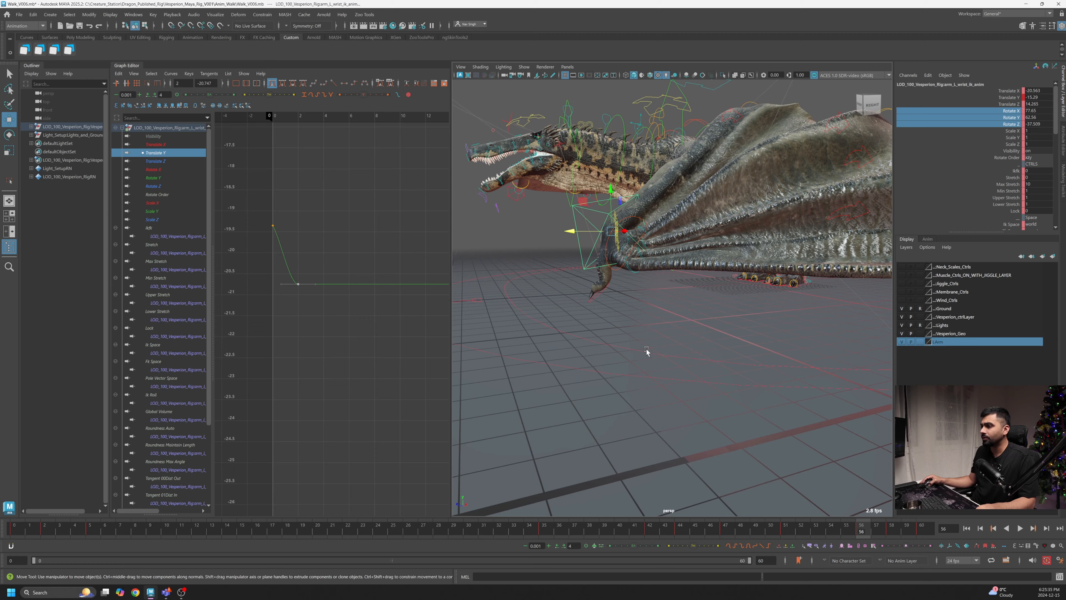
alt+middle_drag(648, 268, 652, 303)
alt+right_drag(652, 303, 680, 309)
- Select the wrist's Rotate X, Y and Z curves and rotate the wrist control to key a new pose near frame 56
click(158, 170)
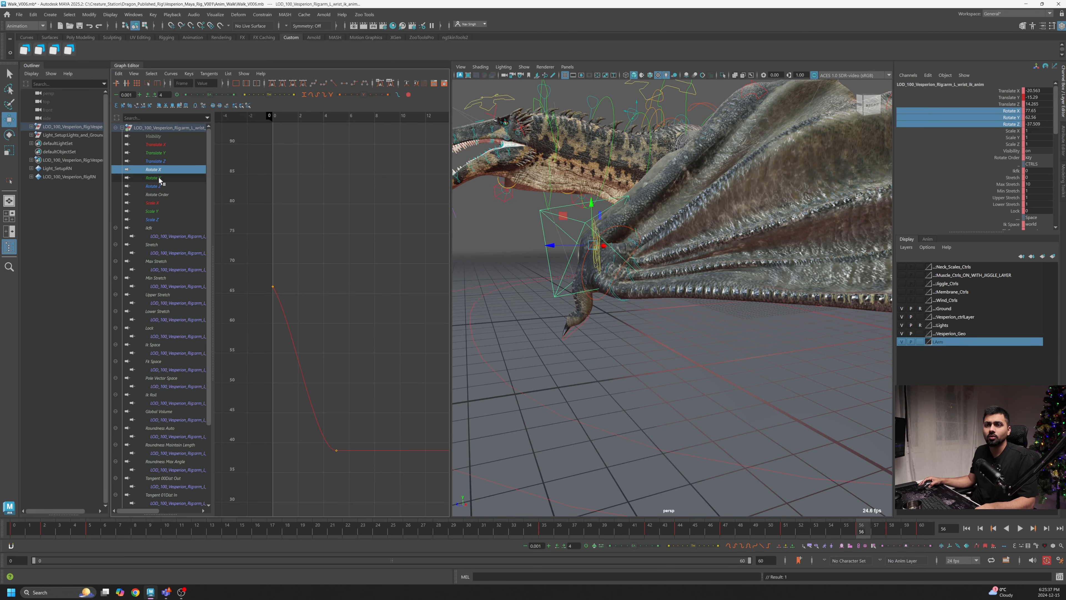
shift+click(159, 187)
alt+middle_drag(420, 269, 348, 250)
alt+right_drag(348, 250, 302, 253)
alt+middle_drag(378, 258, 307, 270)
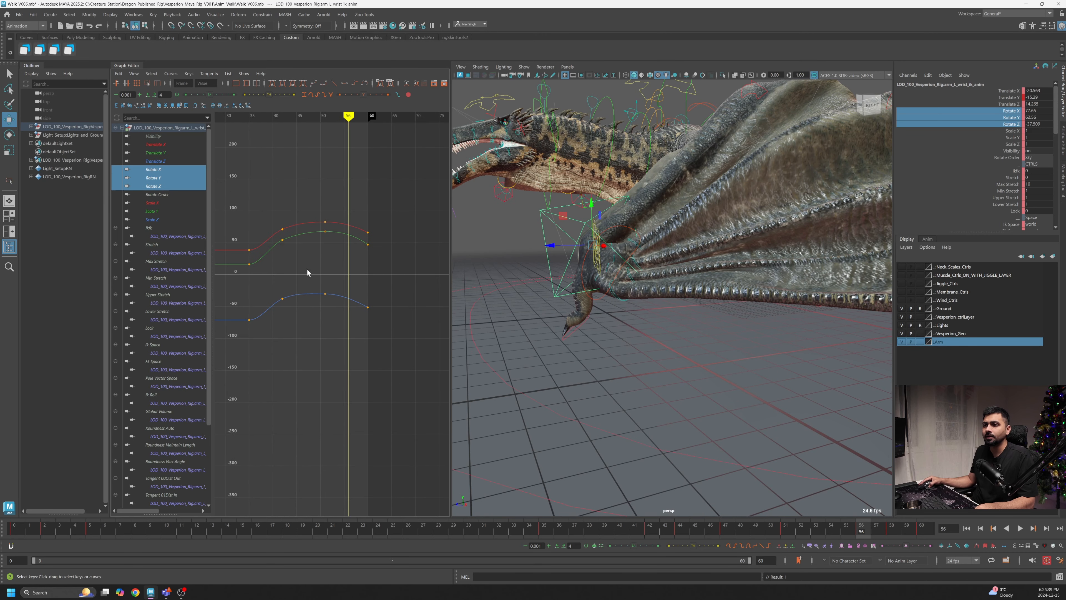
key(e)
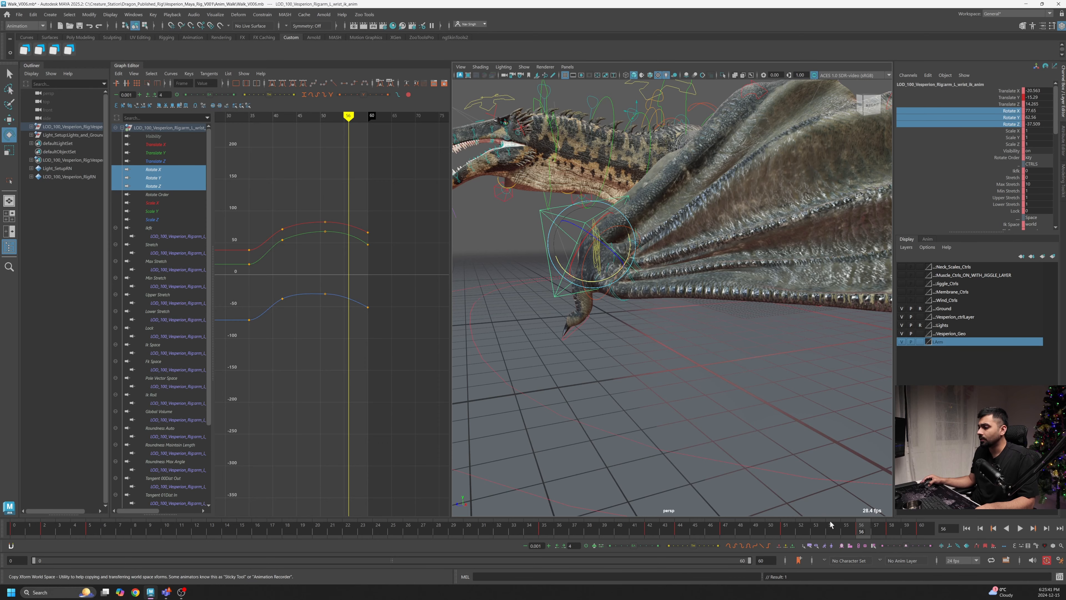
click(789, 527)
alt+drag(781, 424, 819, 278)
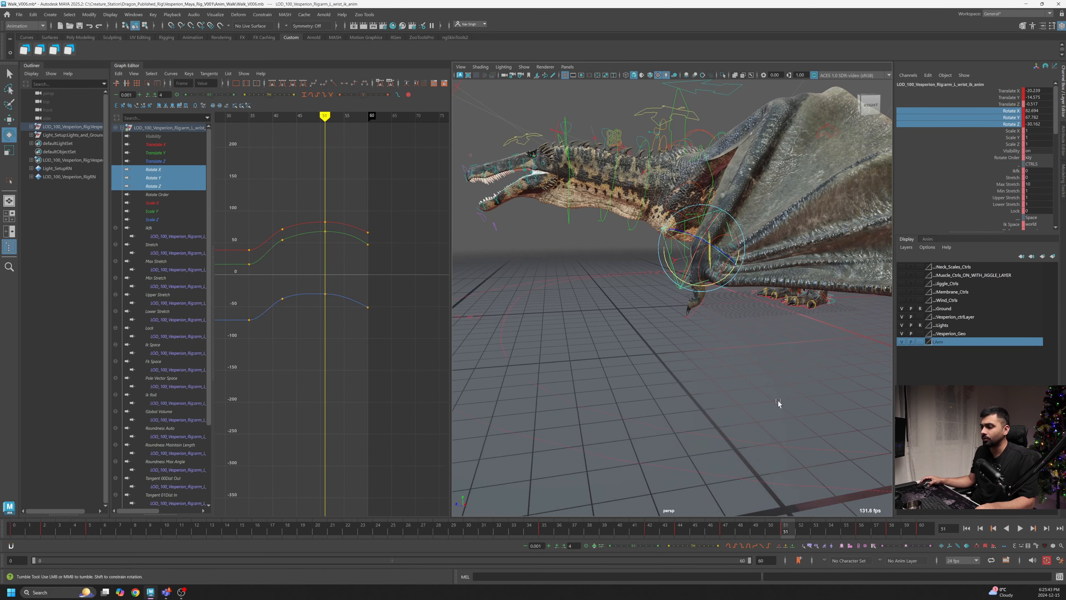
drag(790, 530, 890, 533)
alt+drag(833, 430, 686, 322)
drag(894, 533, 865, 532)
alt+drag(783, 393, 797, 345)
click(369, 233)
scroll(391, 235, down, 5)
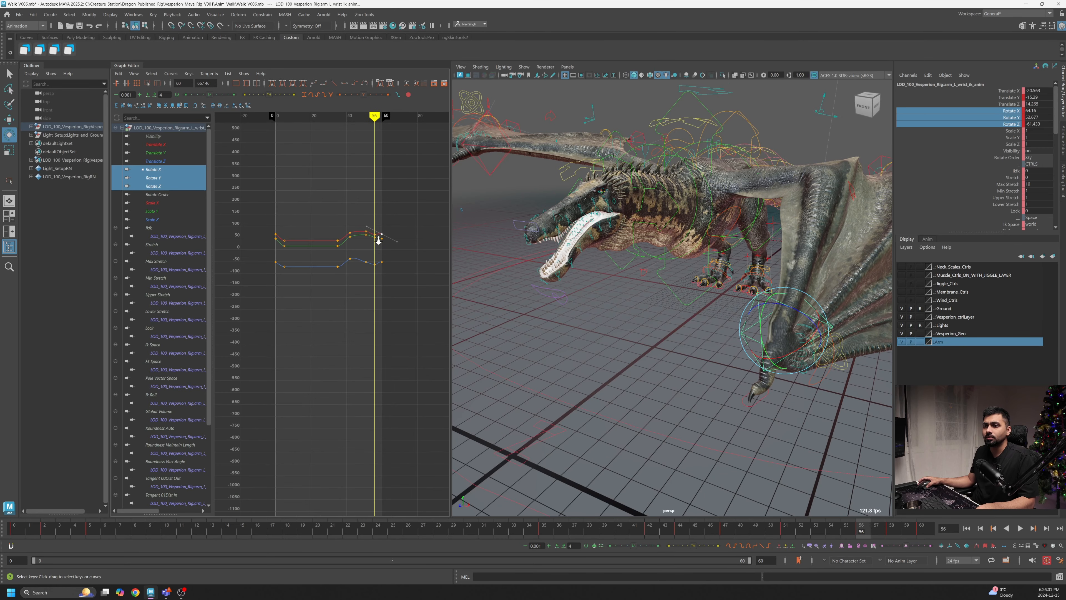
- Move the wrist's rotate keys in time by one frame to retime the end of the cycle
scroll(381, 247, up, 2)
drag(858, 529, 929, 534)
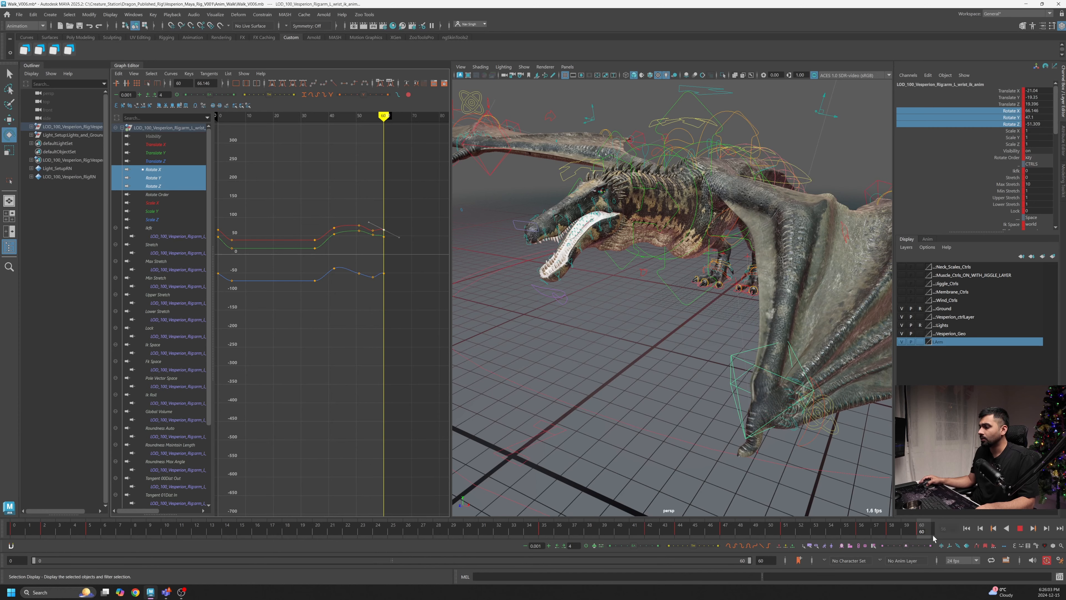
alt+drag(680, 363, 626, 323)
alt+middle_drag(373, 253, 386, 257)
alt+shift+right_drag(385, 257, 362, 260)
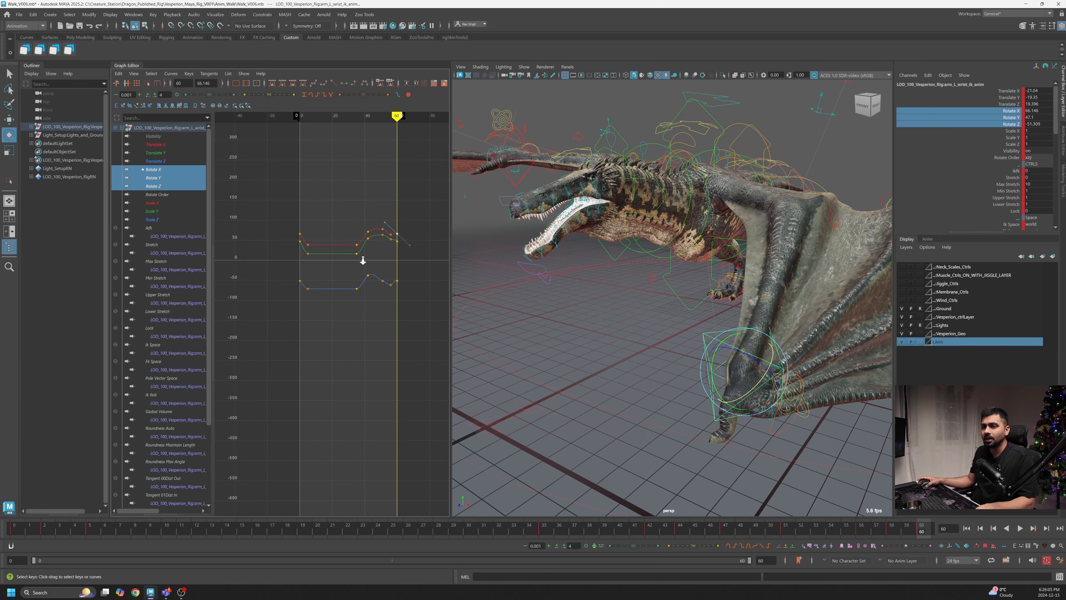
scroll(351, 247, up, 2)
shift+drag(282, 218, 297, 236)
shift+middle_drag(384, 235, 386, 242)
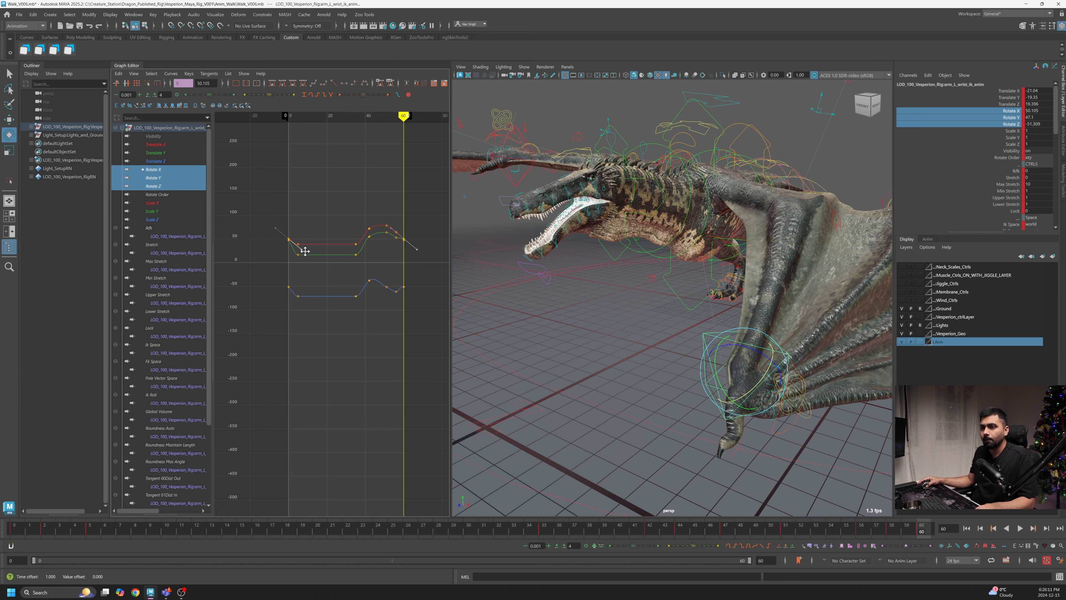
- Adjust the rotate curve keys near the end of the cycle in the Graph Editor
scroll(399, 242, up, 3)
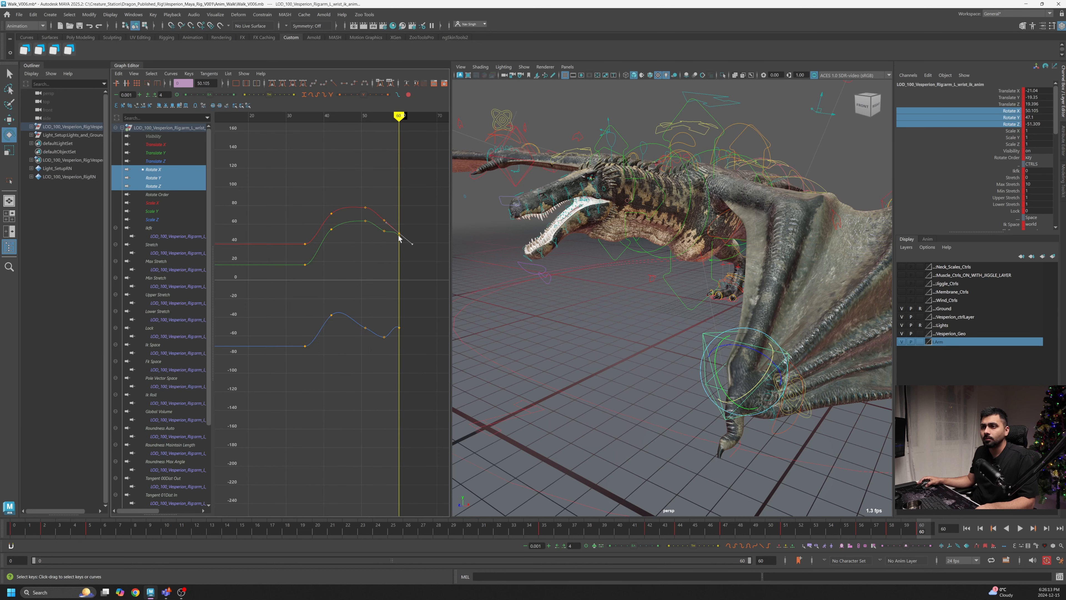
click(398, 237)
alt+middle_drag(328, 260, 392, 261)
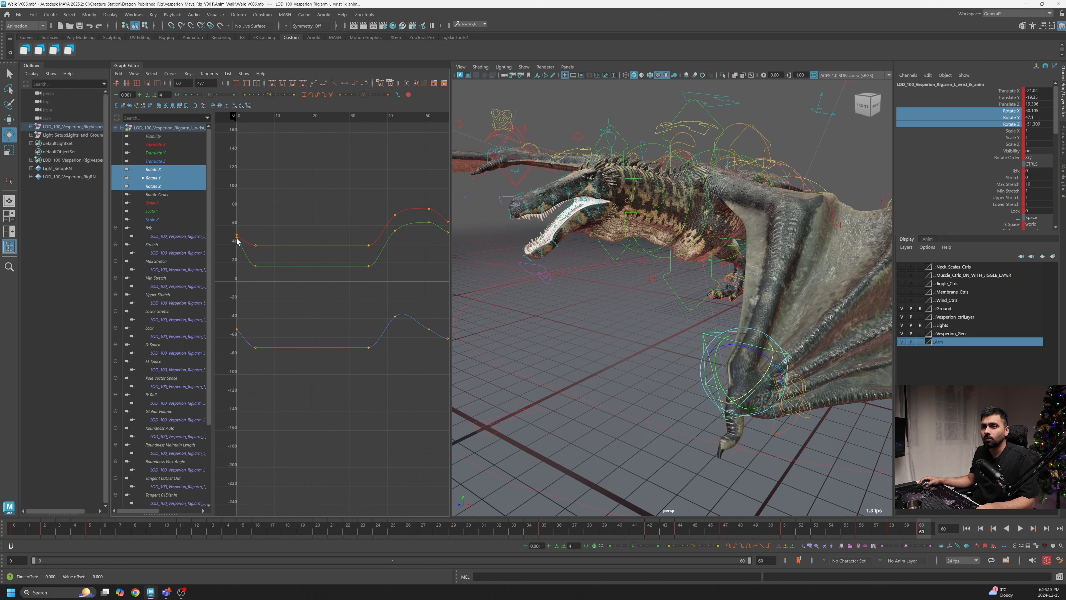
shift+middle_drag(254, 260, 254, 267)
alt+middle_drag(330, 266, 260, 251)
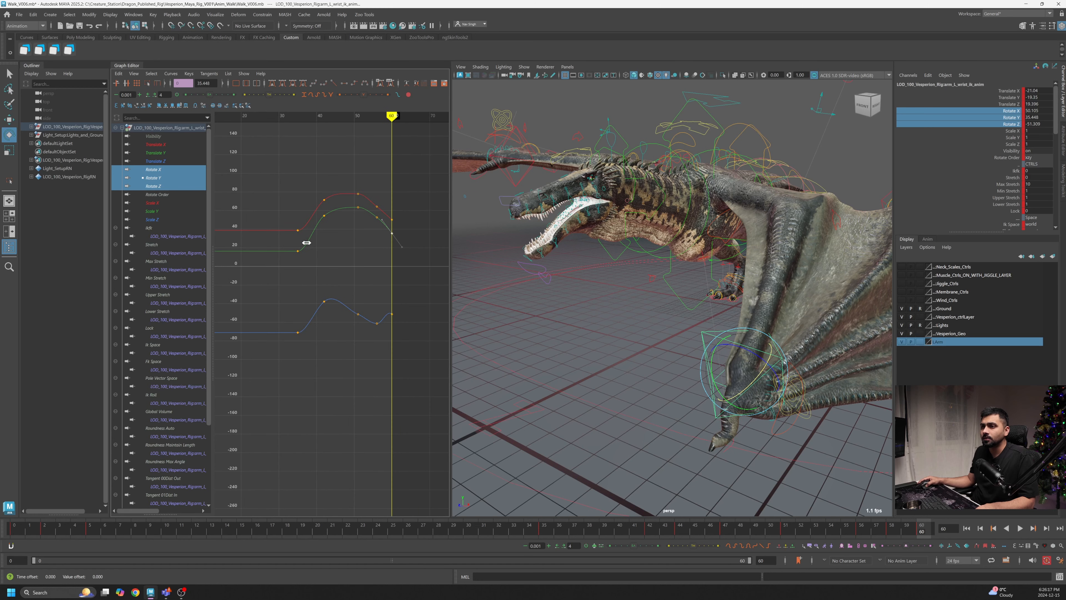
alt+middle_drag(391, 323, 372, 286)
- Try moving the first Rotate Z key near frame 0, then undo the move
scroll(439, 303, down, 2)
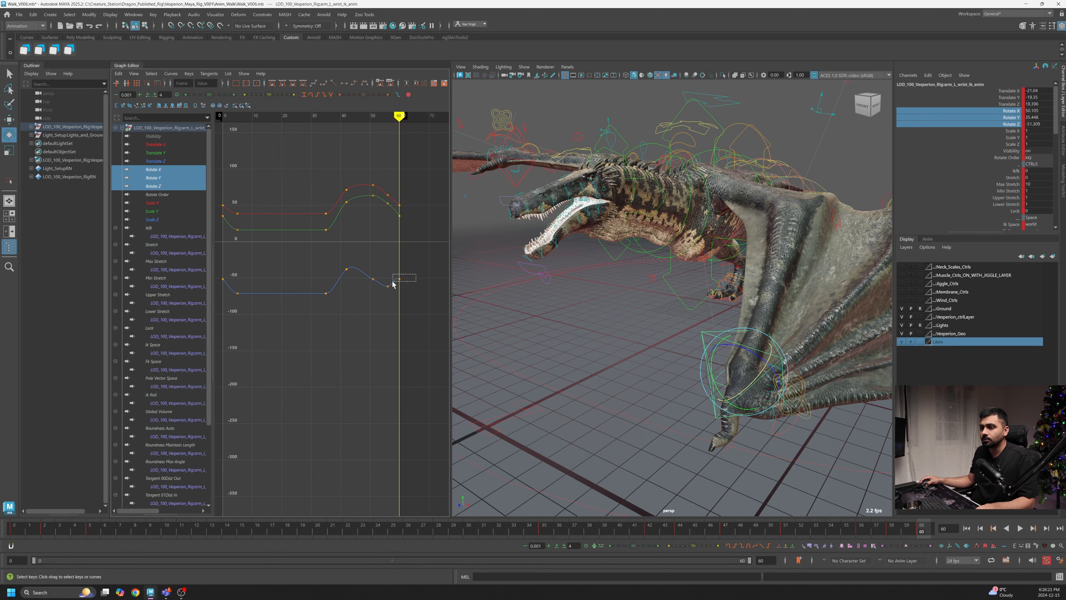
shift+click(224, 278)
shift+middle_drag(229, 280, 243, 287)
key(ctrl+z)
- Try nudging the Rotate Z key near frame 56, then undo the edit
drag(919, 528, 863, 530)
alt+drag(827, 466, 777, 453)
drag(379, 278, 397, 295)
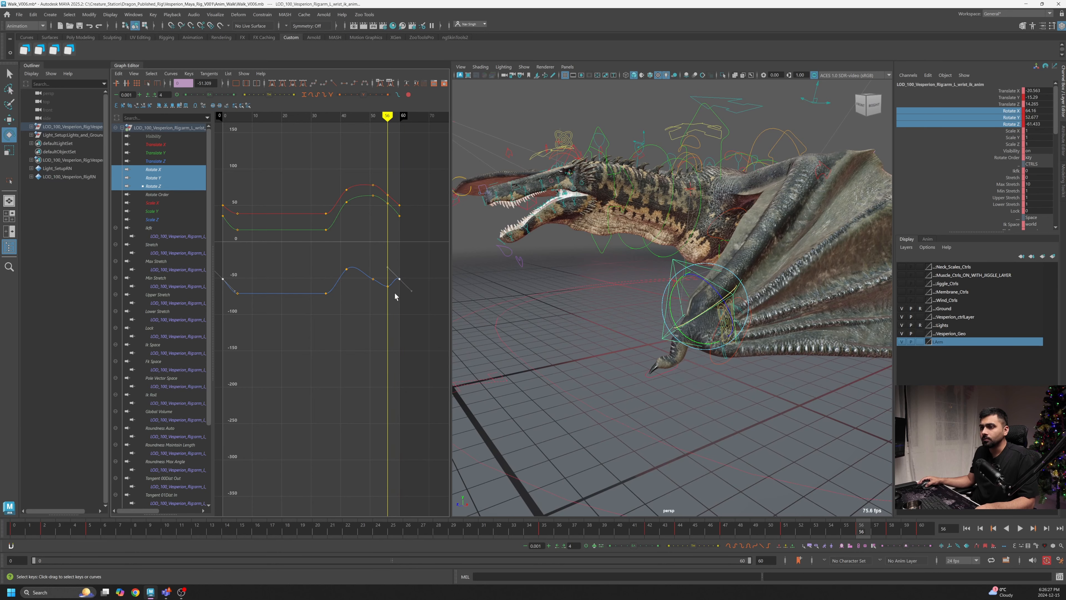
shift+middle_drag(395, 297, 396, 285)
key(ctrl+z)
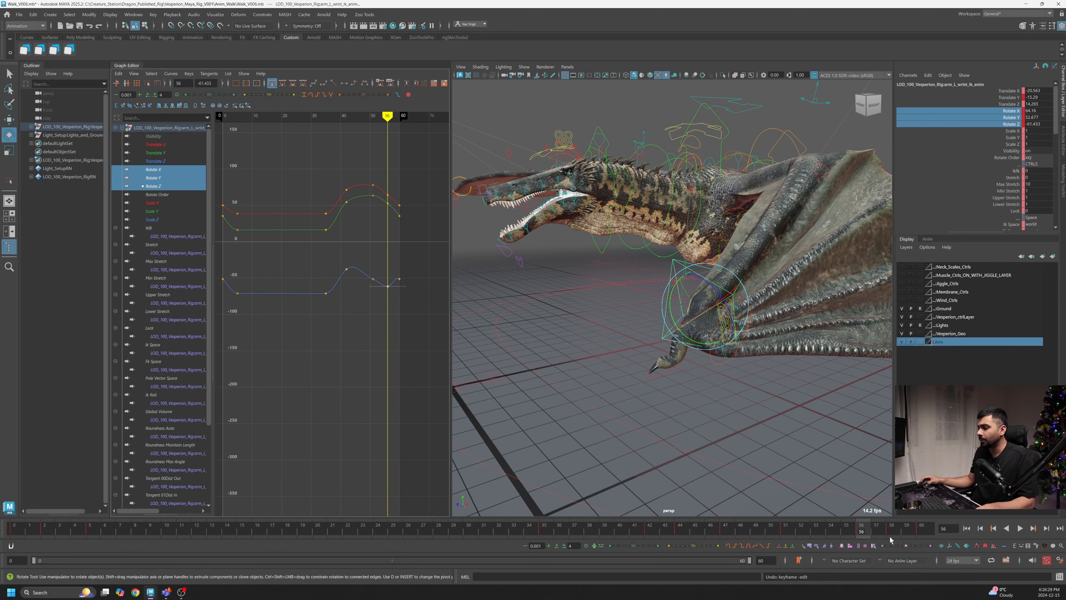
- Play the walk cycle from the start and review the wing from different angles
key(alt+v)
key(alt+v)
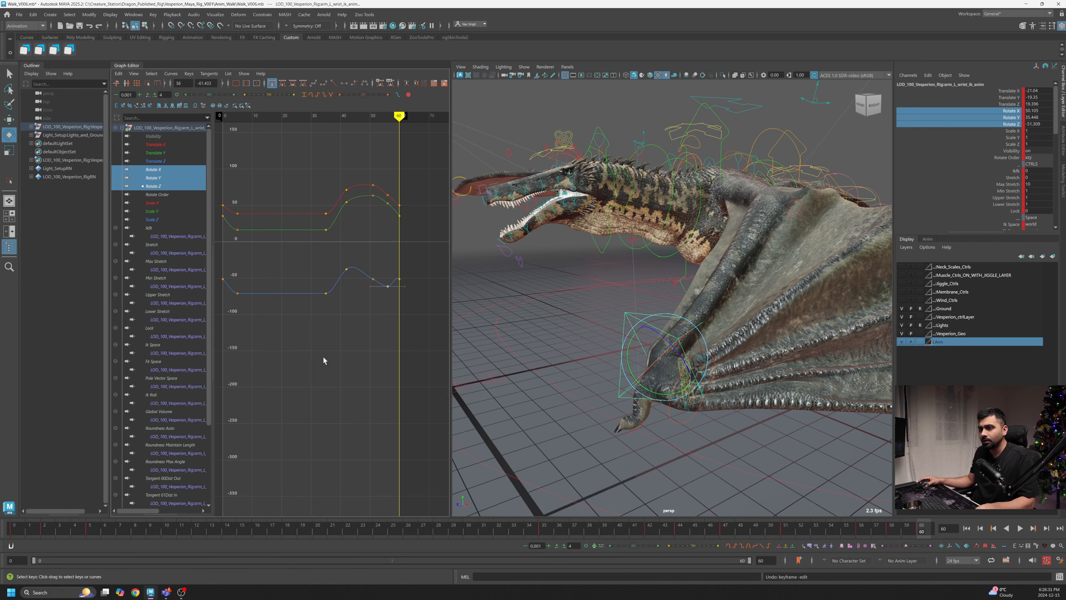
alt+middle_drag(324, 359, 361, 366)
click(15, 533)
key(alt+v)
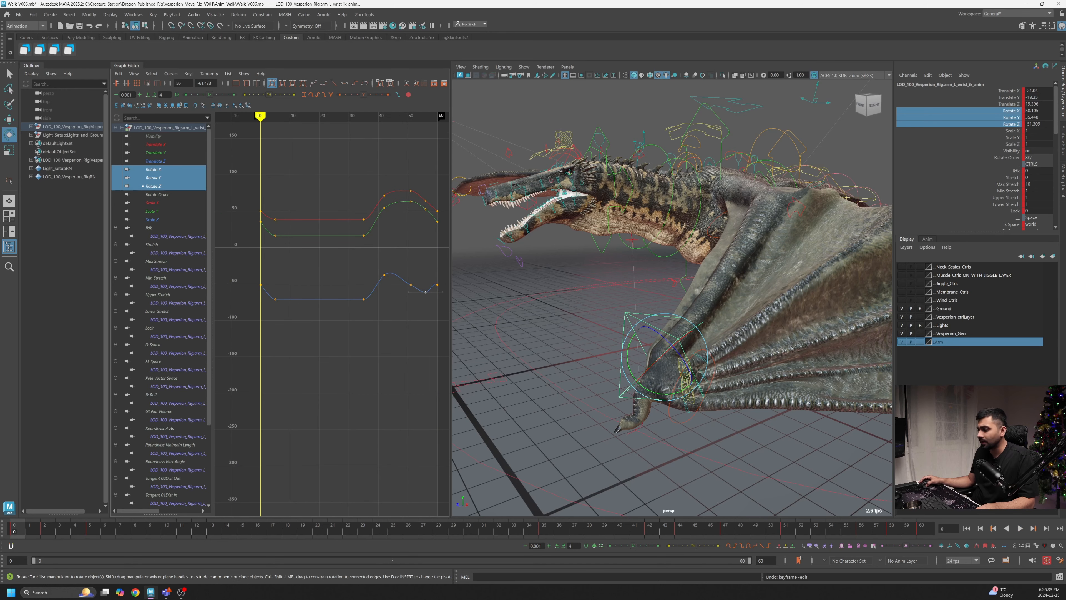
click(1020, 529)
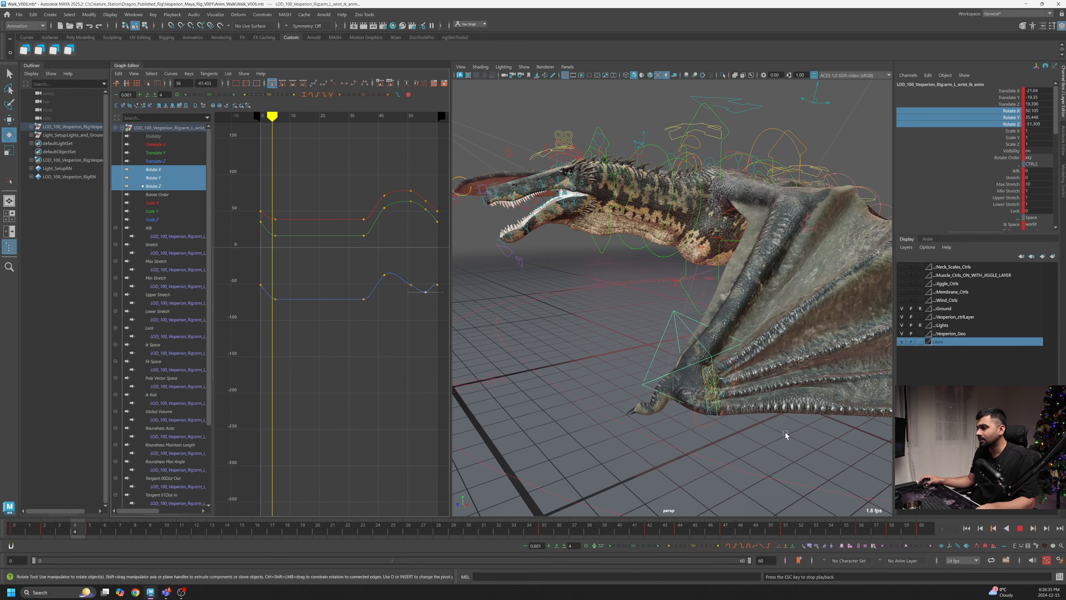
alt+right_drag(786, 436, 738, 420)
alt+drag(738, 419, 683, 407)
alt+right_drag(684, 407, 733, 416)
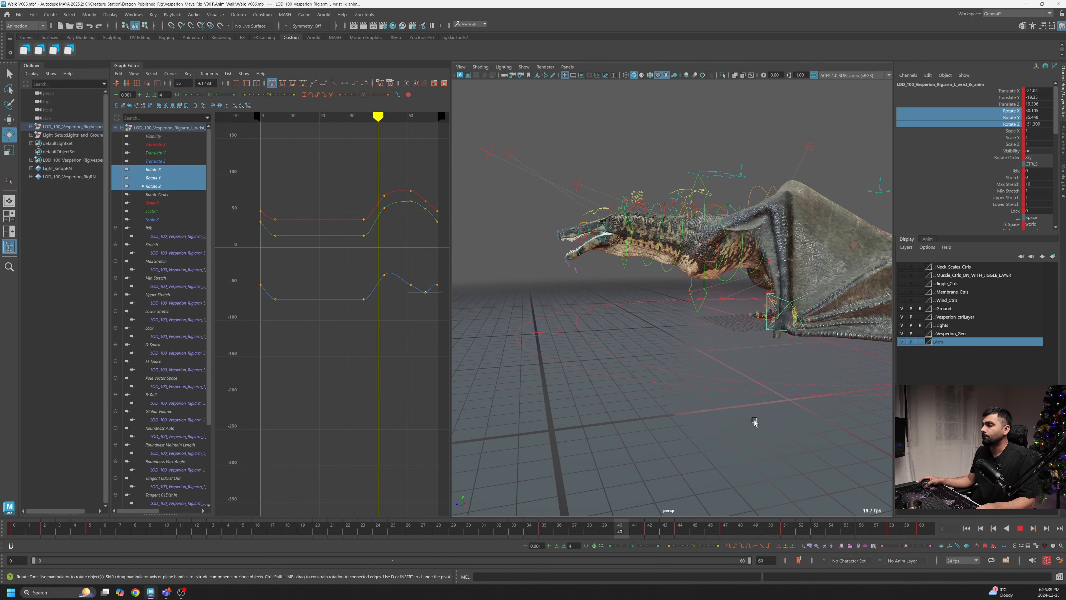
click(1021, 528)
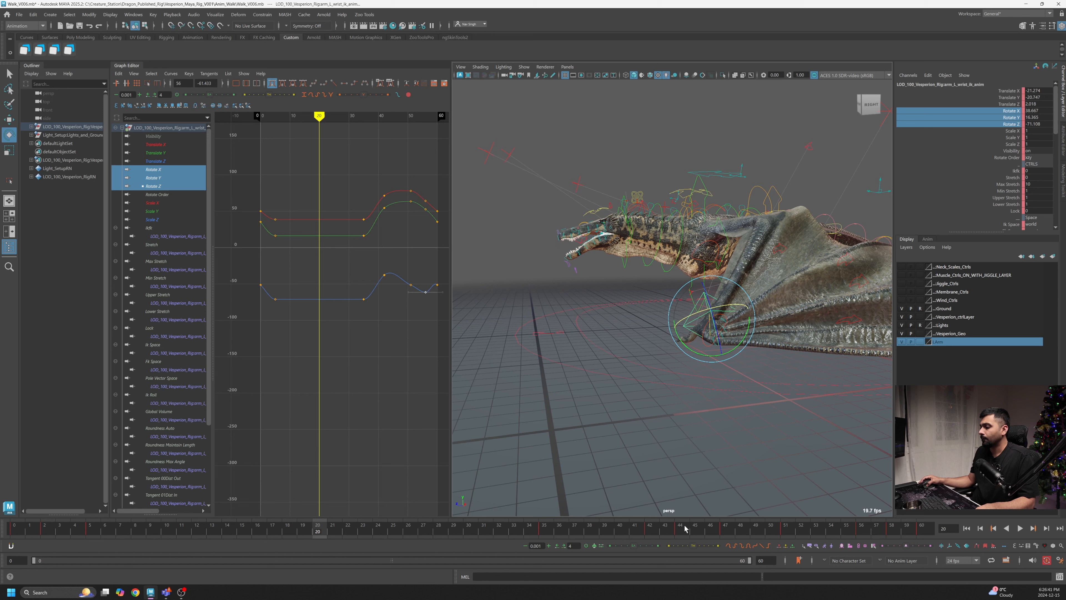
- Lower the wrist's Rotate Z key near frame 51 by about 14 degrees
drag(592, 532, 771, 542)
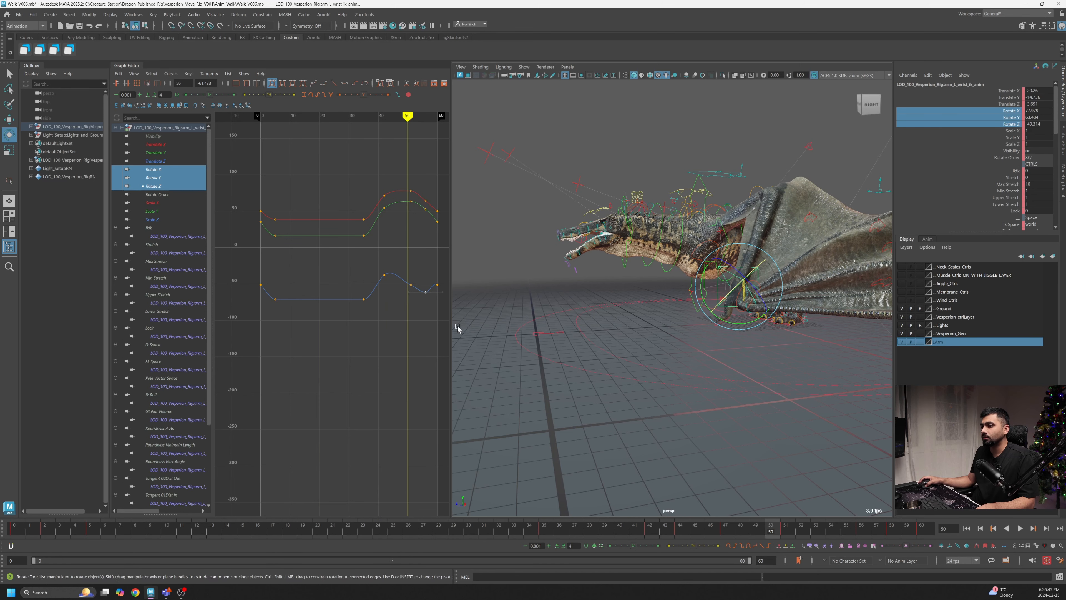
click(411, 285)
middle_drag(410, 285, 410, 303)
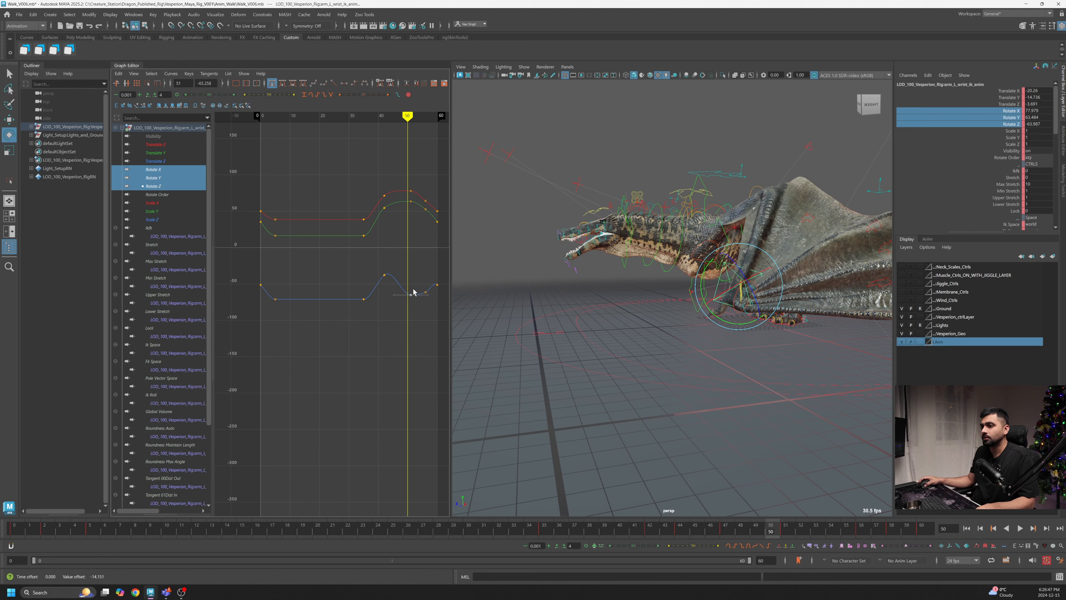
- Lower the wrist's Rotate Z key near frame 56 slightly while scrubbing around the end of the cycle
drag(780, 530, 863, 537)
drag(424, 297, 425, 296)
middle_drag(425, 296, 425, 305)
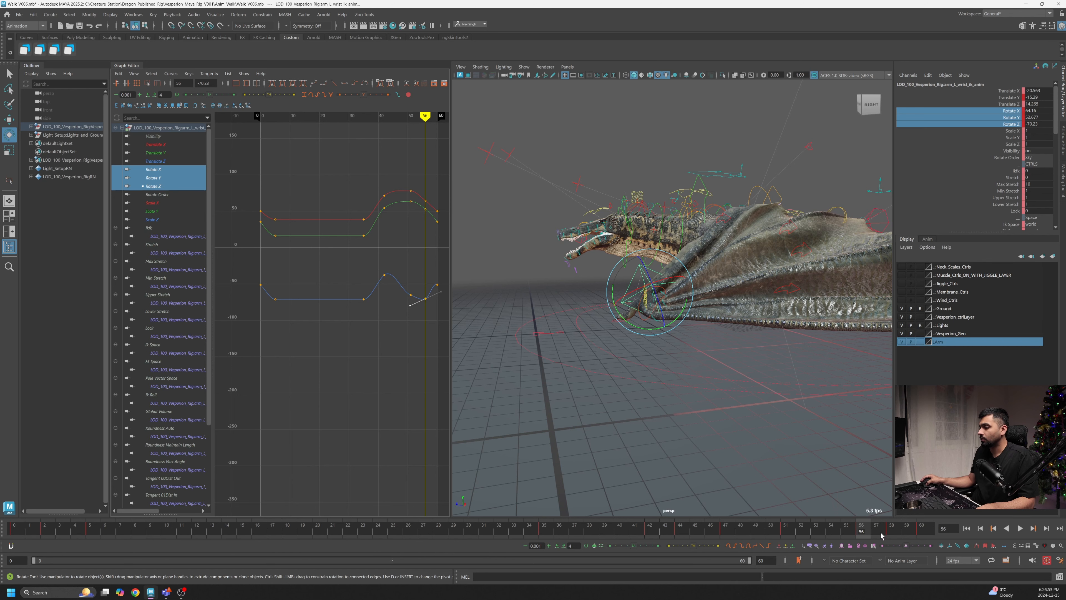
drag(881, 536, 933, 537)
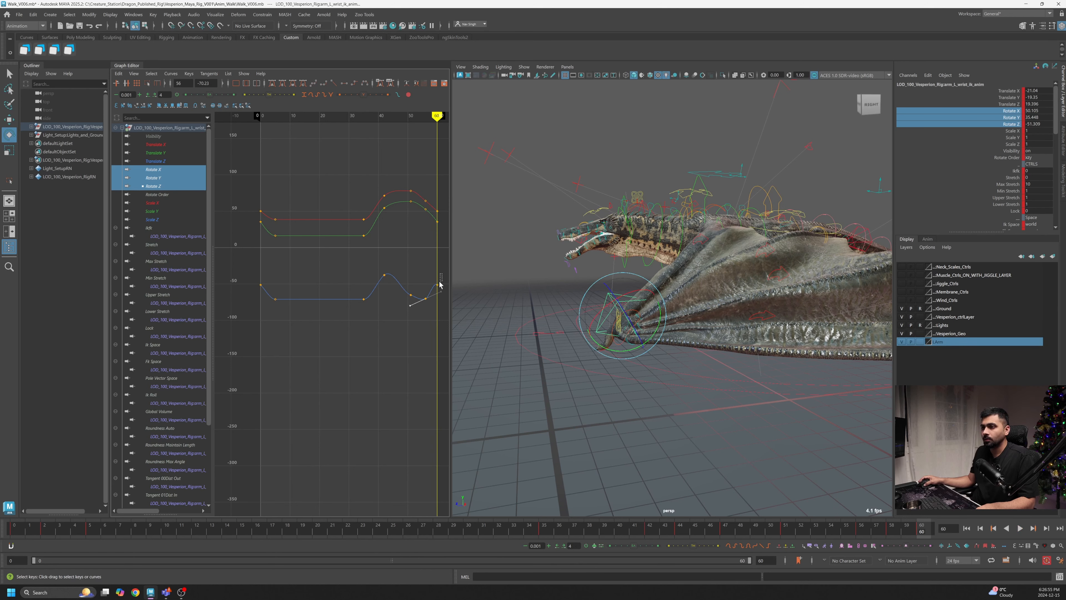
- Play the walk cycle from frame 0 and orbit around the dragon to review the folded wing
drag(257, 290, 259, 290)
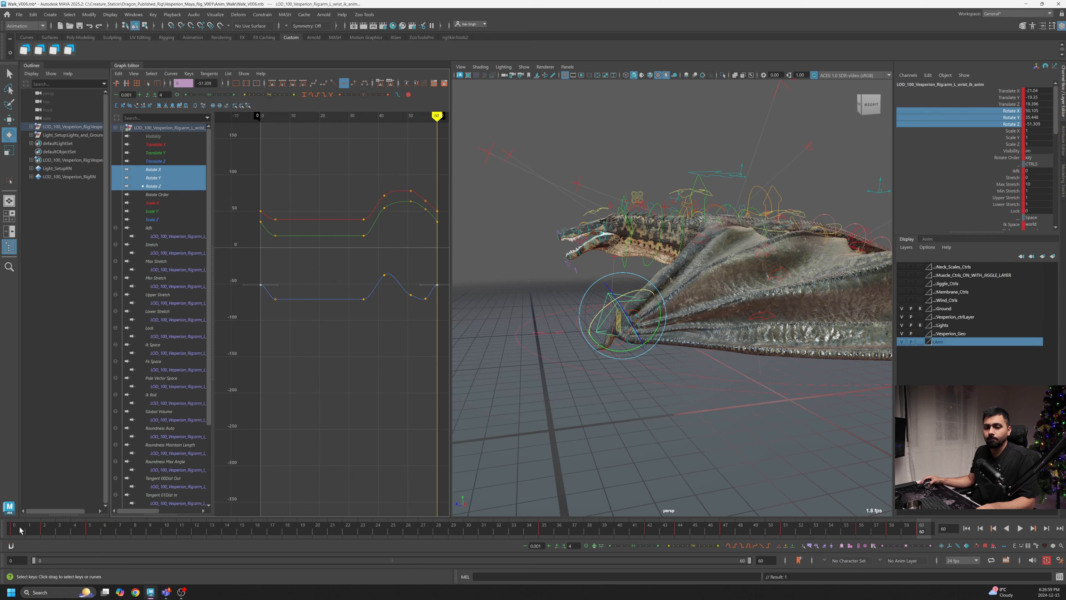
mouse_move(20, 530)
mouse_down()
mouse_move(59, 530)
mouse_move(16, 531)
mouse_up()
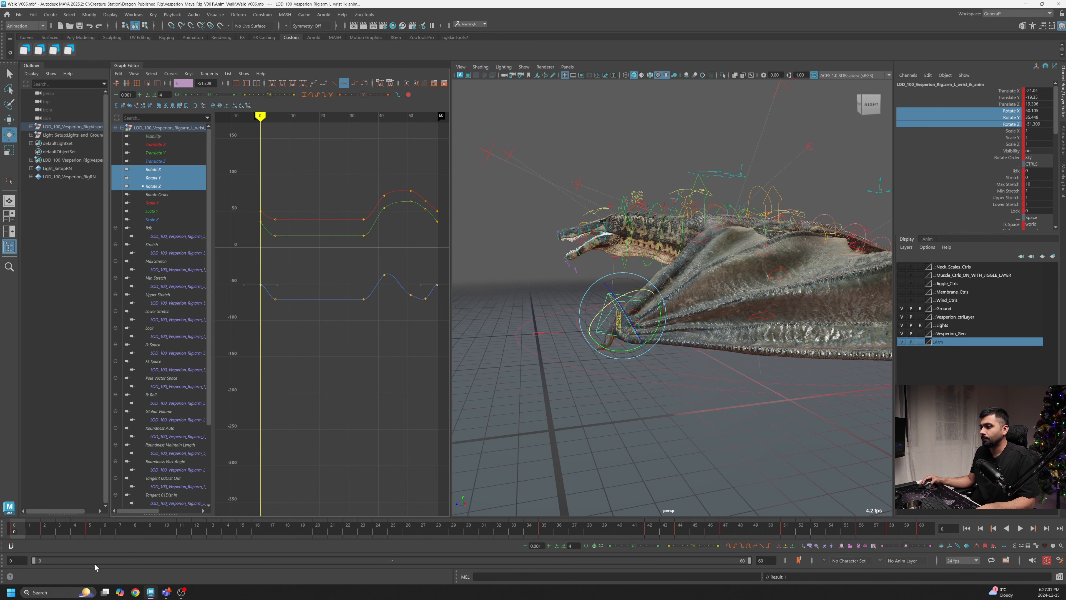
click(1021, 529)
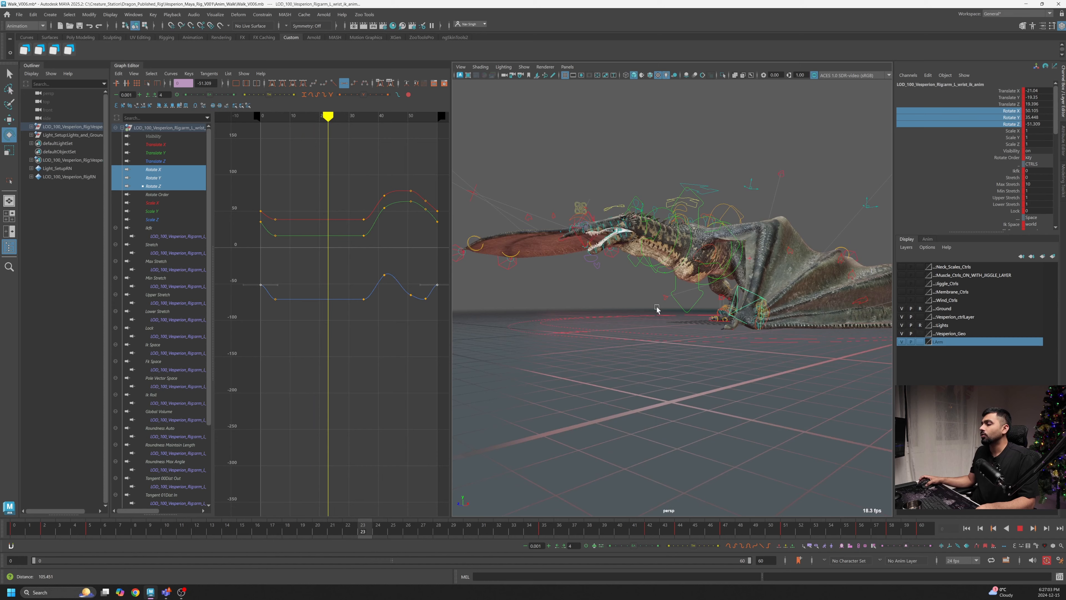
alt+drag(697, 281, 769, 302)
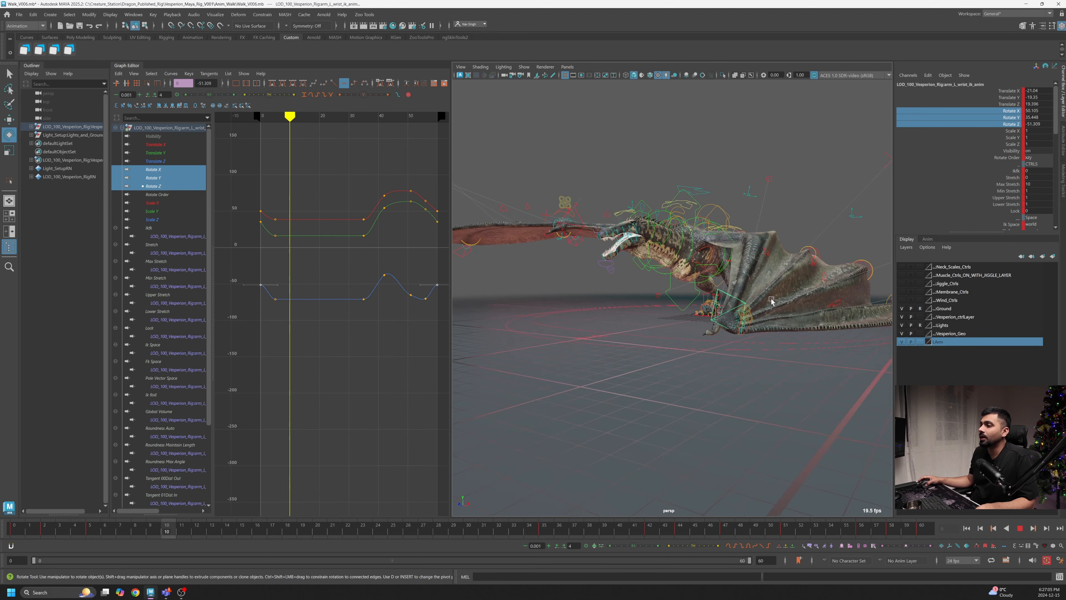
alt+drag(609, 315, 653, 372)
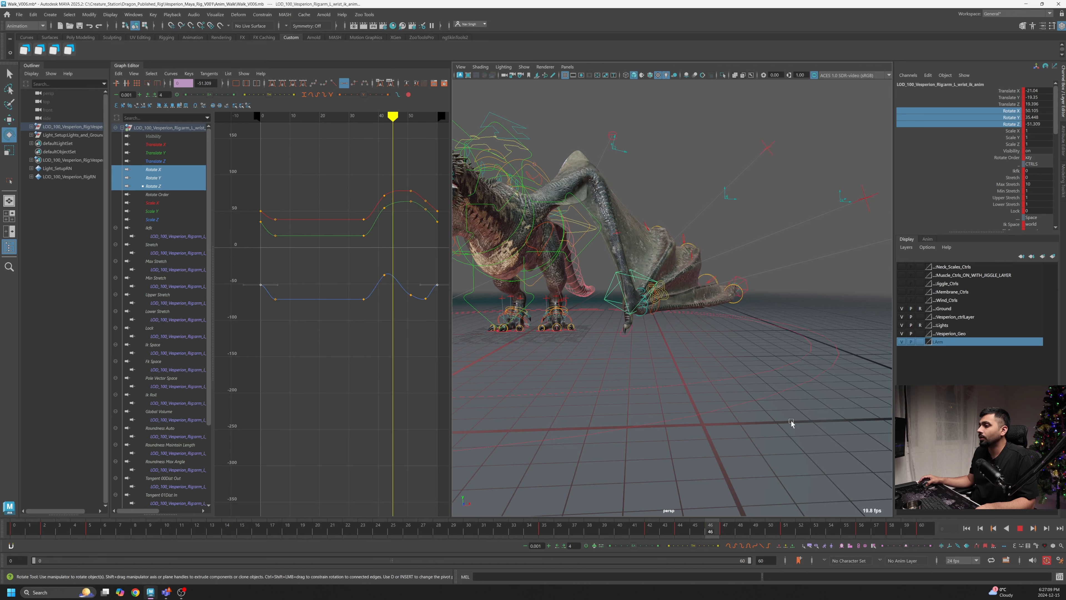
click(1021, 529)
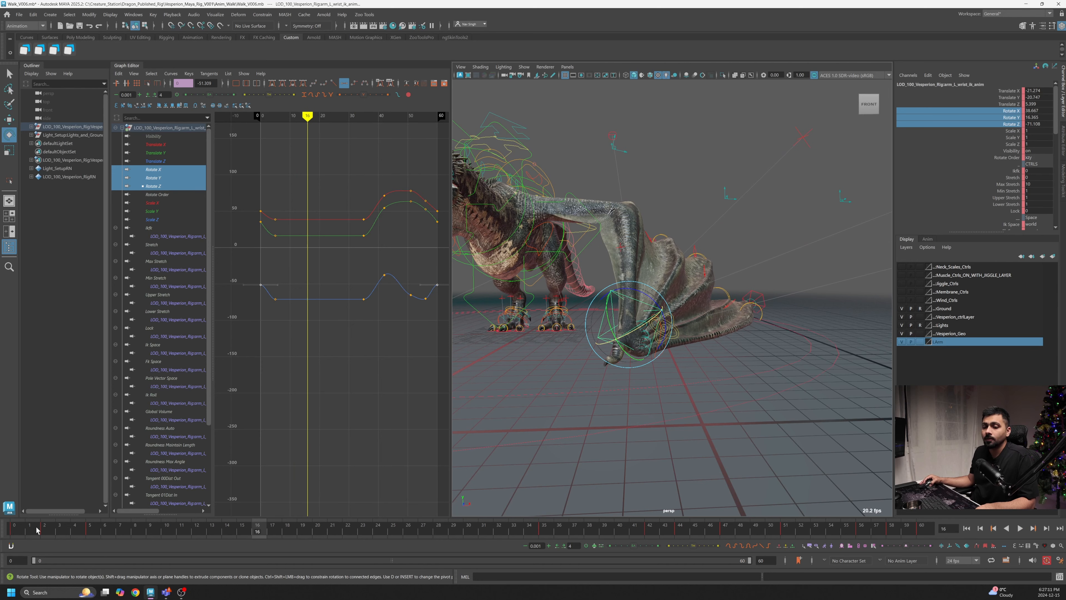
click(15, 531)
key(alt+v)
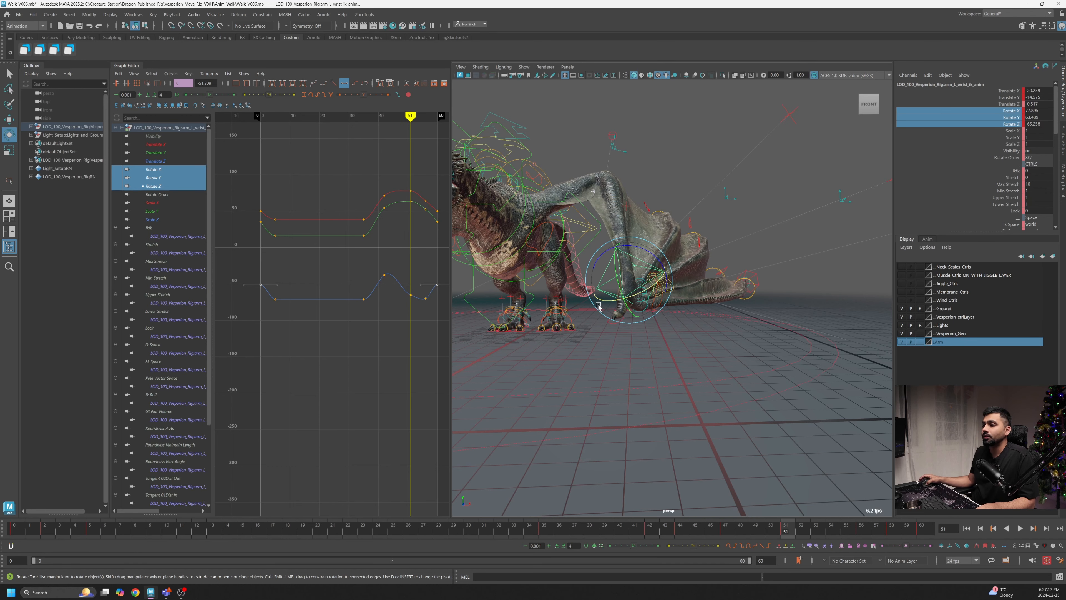
- Isolate the wrist's Translate X curve, undo the last key edit, and raise its key near frame 51
click(154, 144)
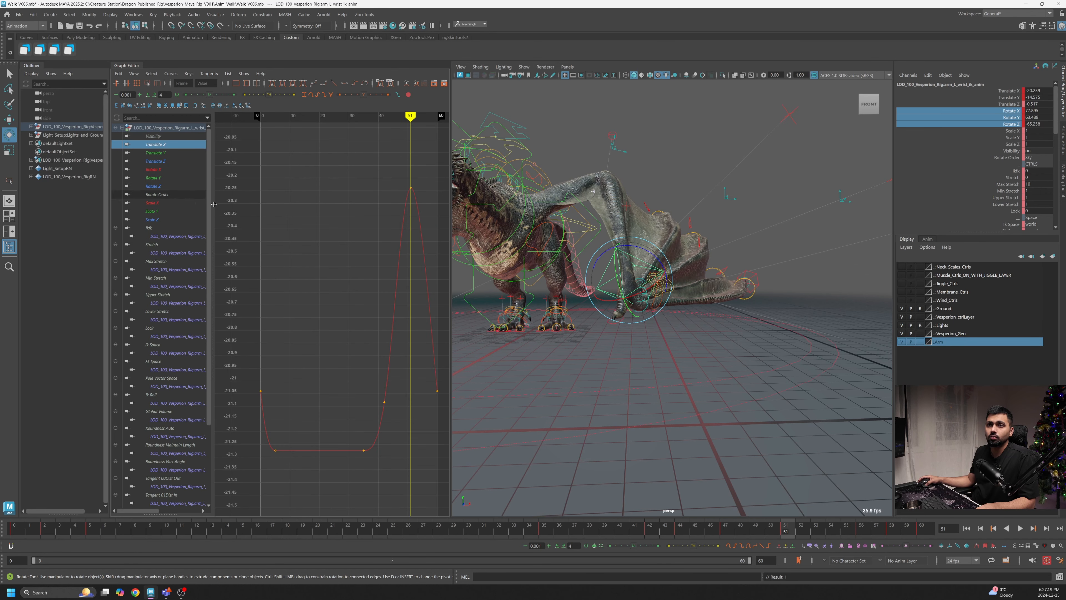
key(f)
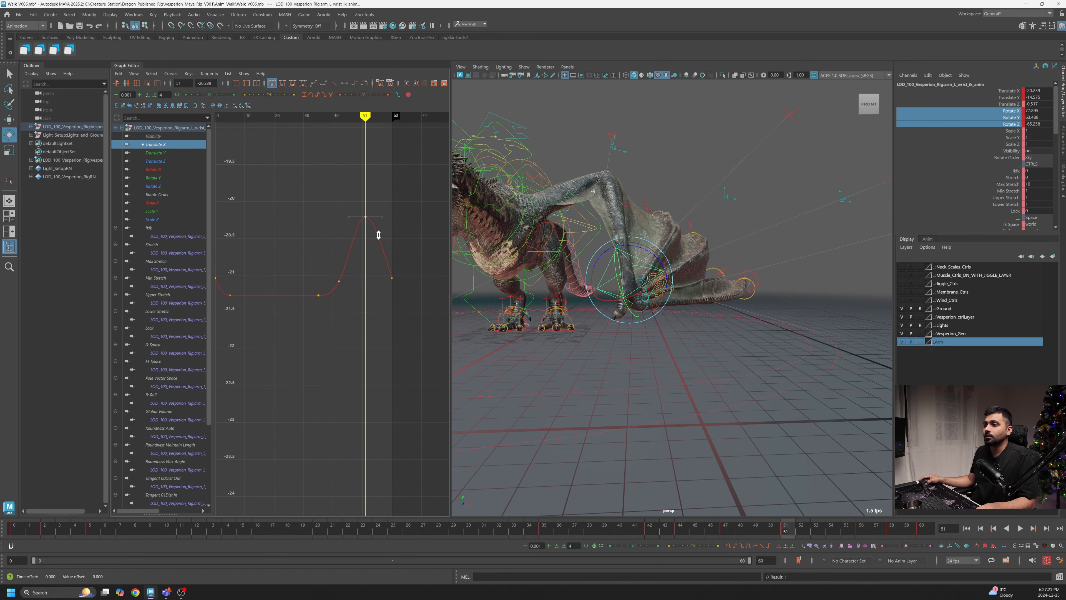
key(ctrl+z)
scroll(391, 261, down, 3)
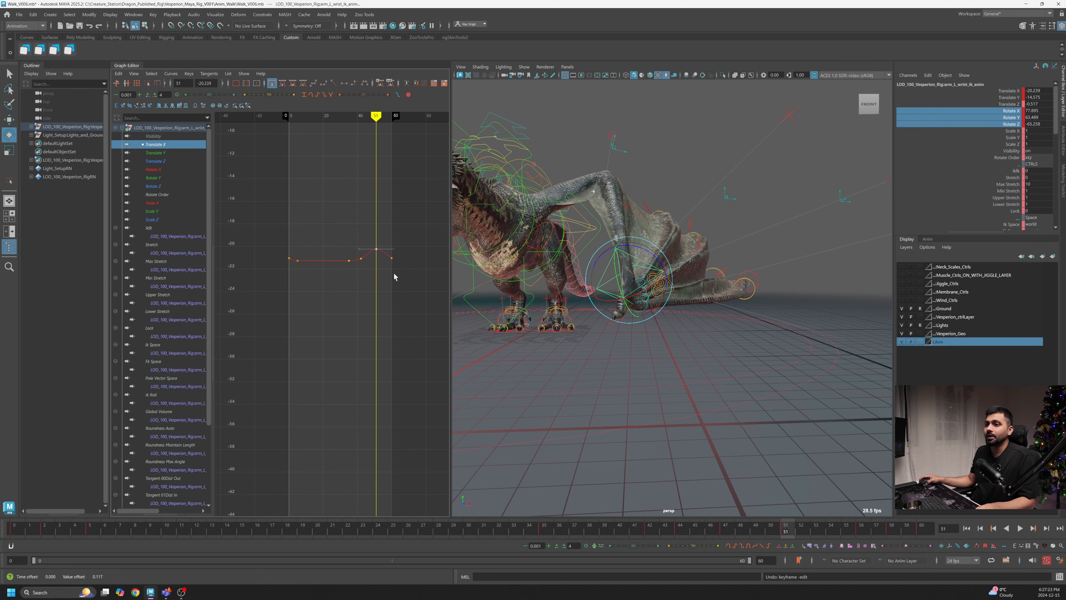
mouse_move(396, 280)
shift+middle_down()
mouse_move(402, 245)
mouse_move(404, 269)
shift+middle_up()
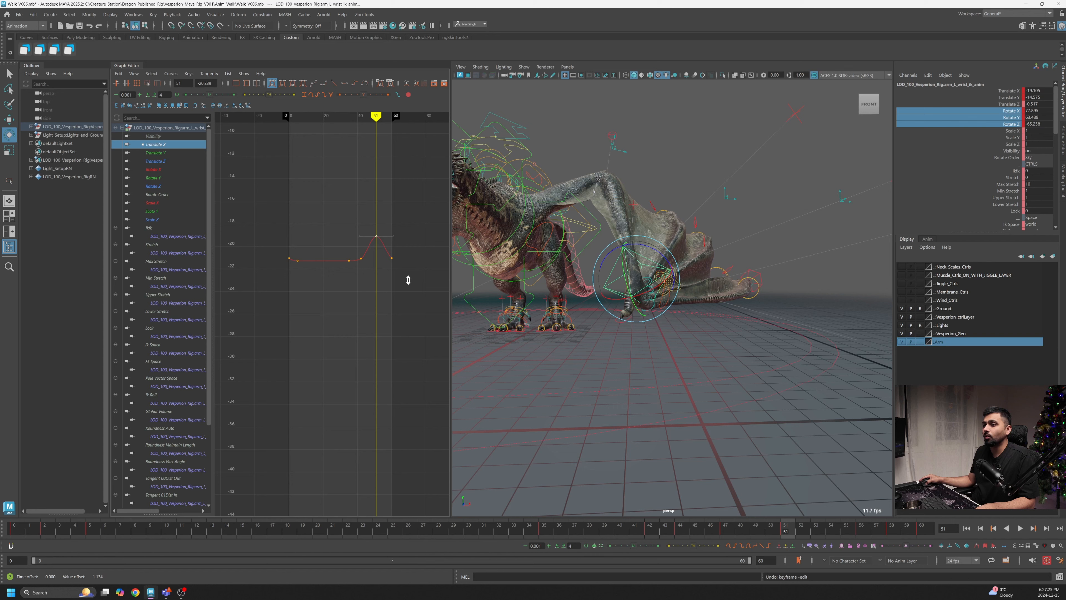
- Raise the wrist's Translate X key at frame 42 slightly and adjust its shape
drag(809, 532, 648, 547)
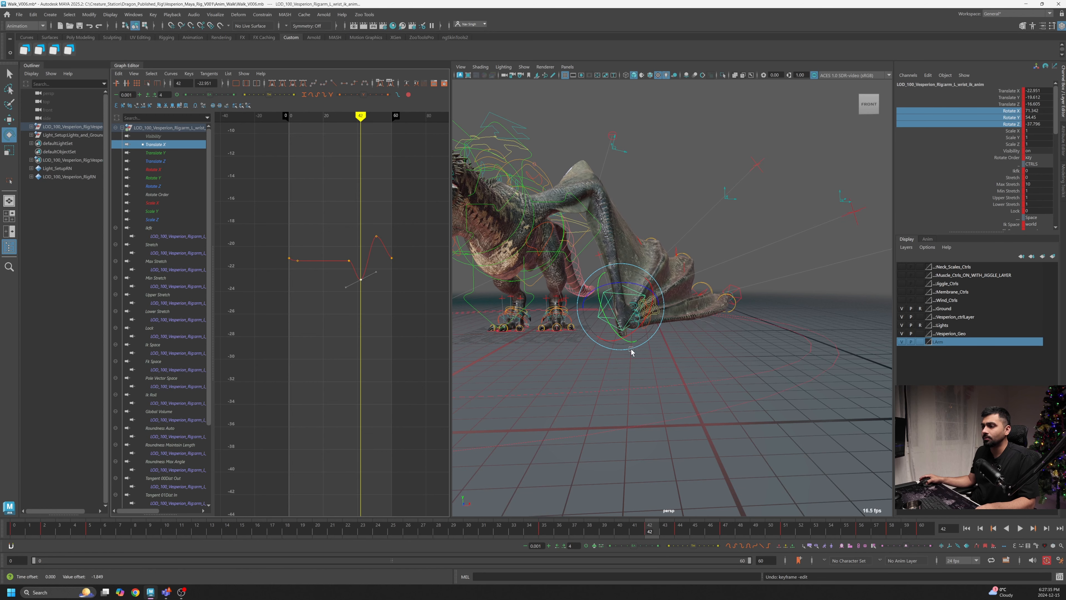
drag(629, 536, 651, 543)
key(f)
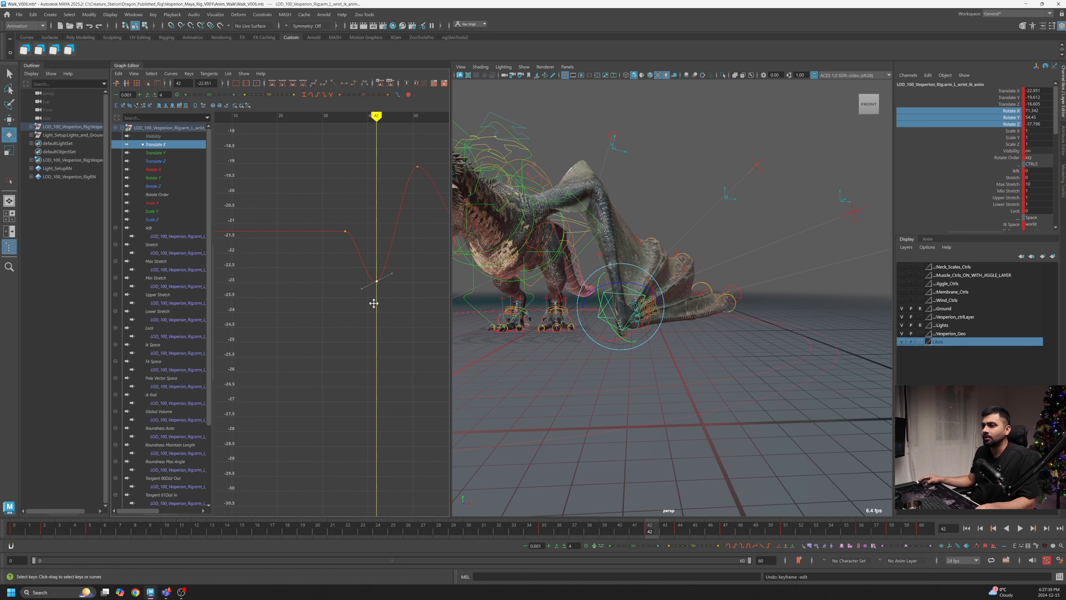
shift+middle_drag(375, 303, 378, 288)
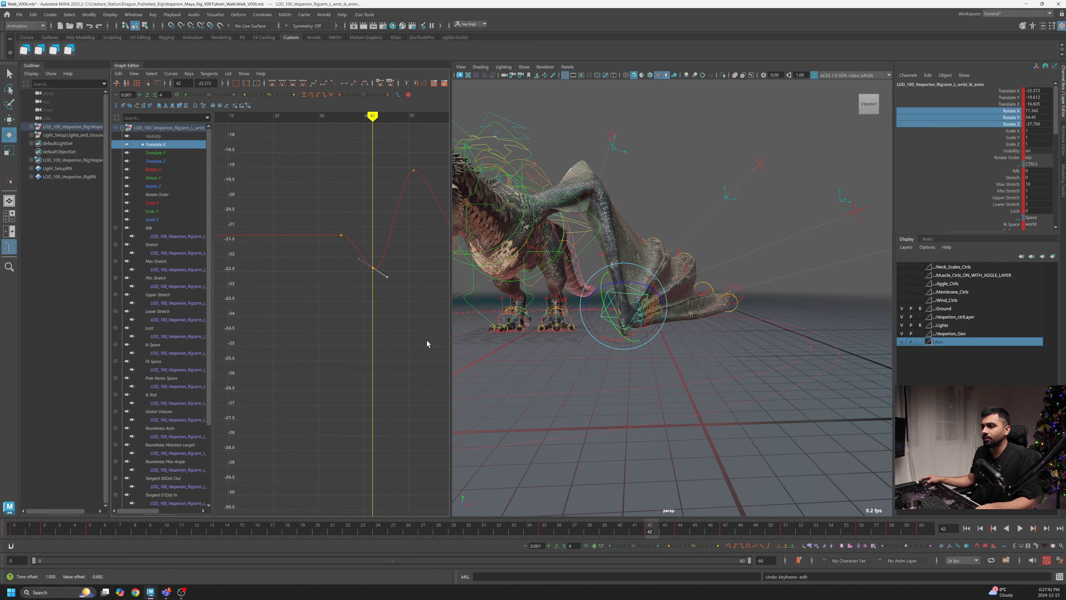
mouse_move(646, 536)
mouse_down()
mouse_move(571, 537)
mouse_move(676, 538)
mouse_move(650, 538)
mouse_up()
shift+middle_drag(382, 292, 382, 288)
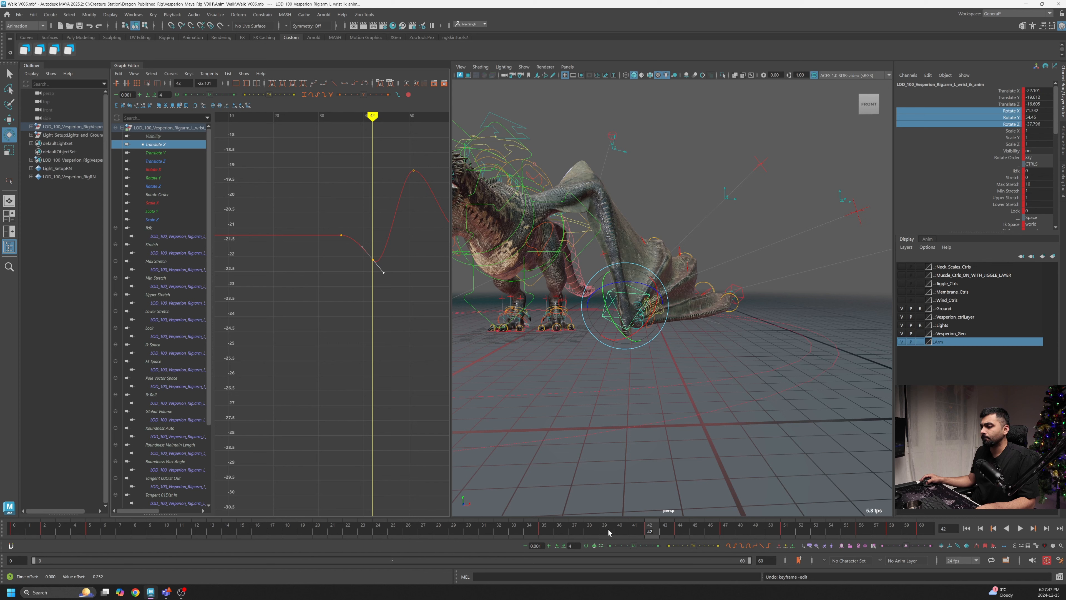
- Play back the cycle and check the wrist motion around frame 52
key(alt+v)
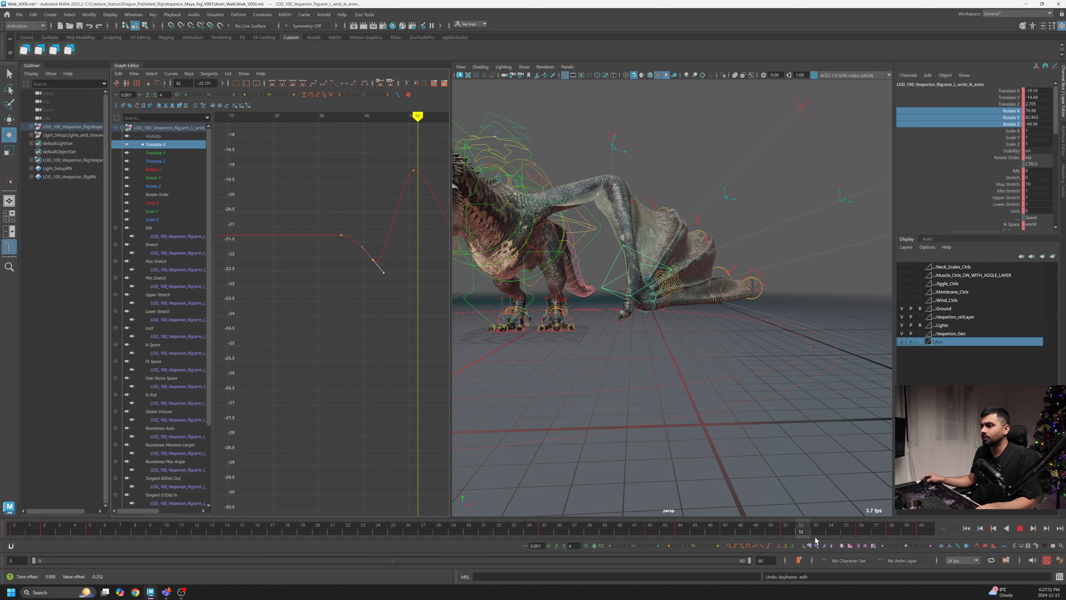
alt+middle_drag(393, 299, 330, 315)
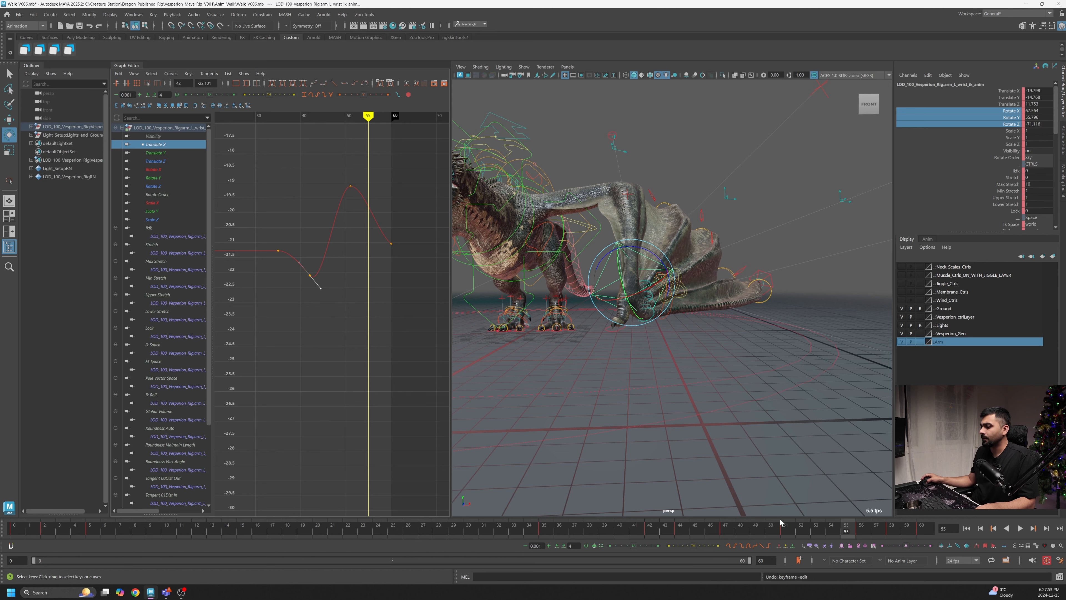
drag(781, 522, 801, 532)
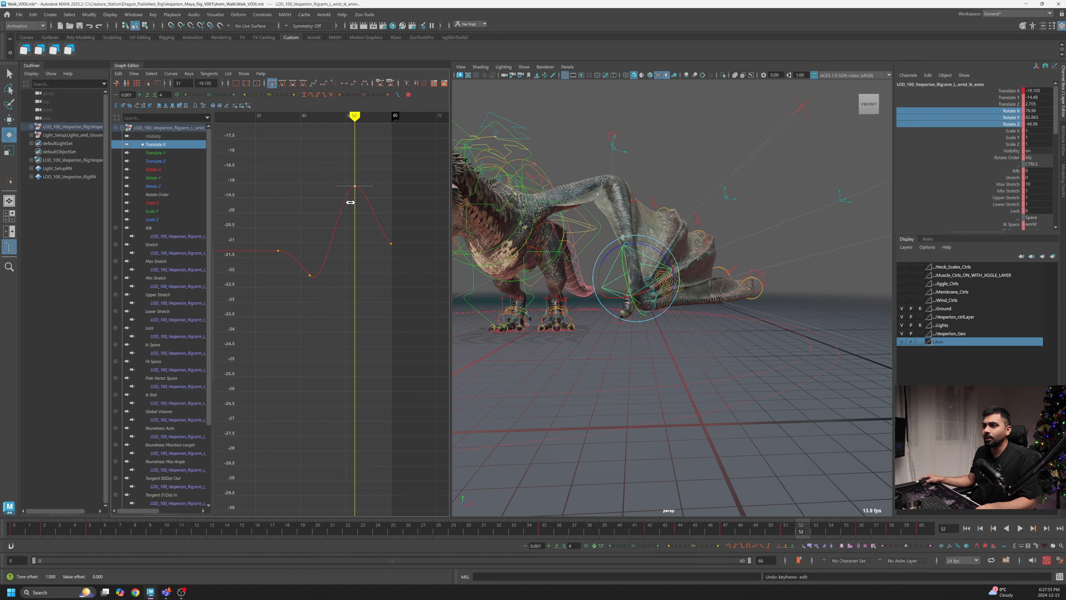
key(alt+v)
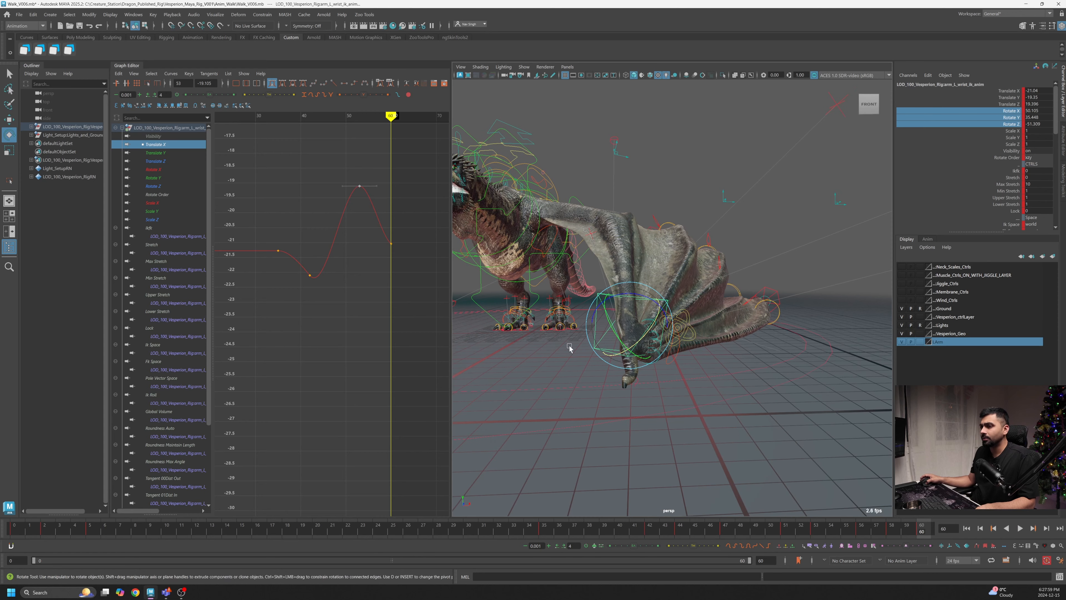
- Nudge the first Translate X key up and lower the last Translate X key with the Move tool
key(f)
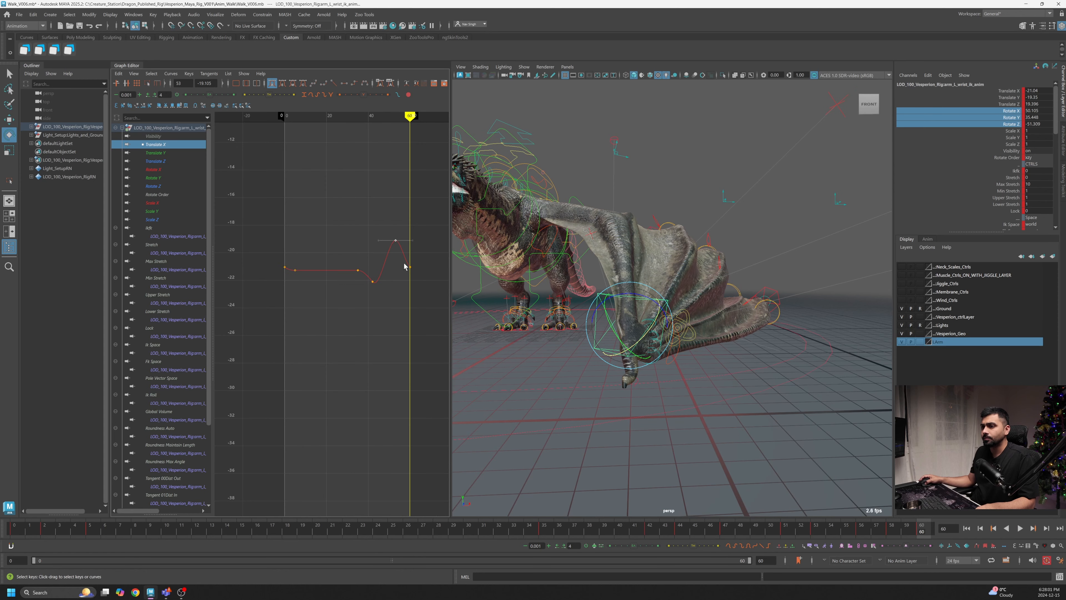
shift+drag(281, 262, 291, 275)
key(w)
shift+middle_drag(295, 277, 298, 272)
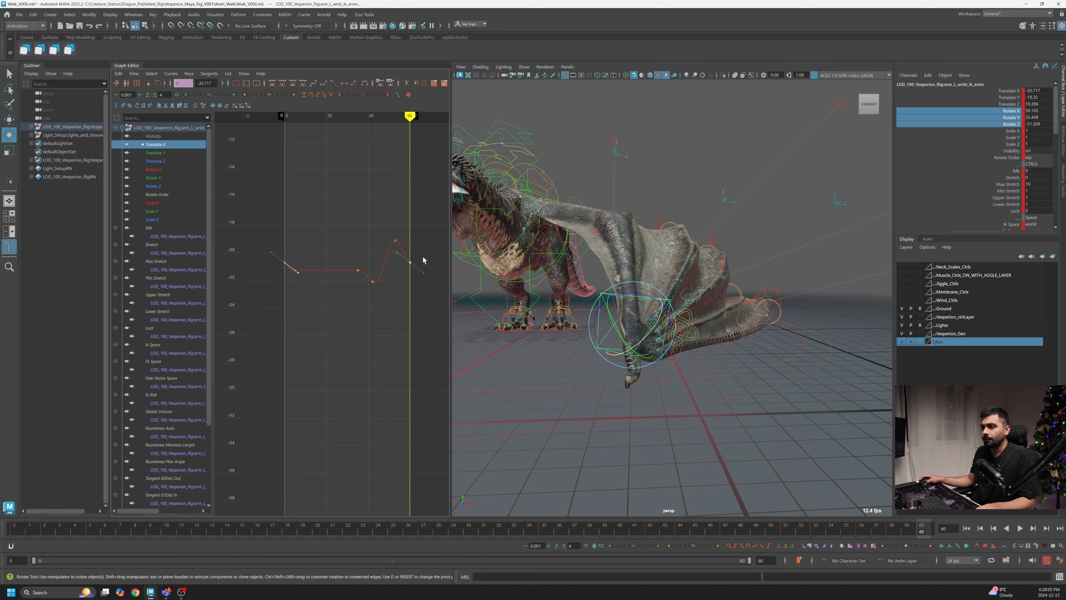
shift+middle_drag(415, 285, 416, 298)
- Shift the Translate X key near frame 56 slightly
drag(910, 525, 863, 530)
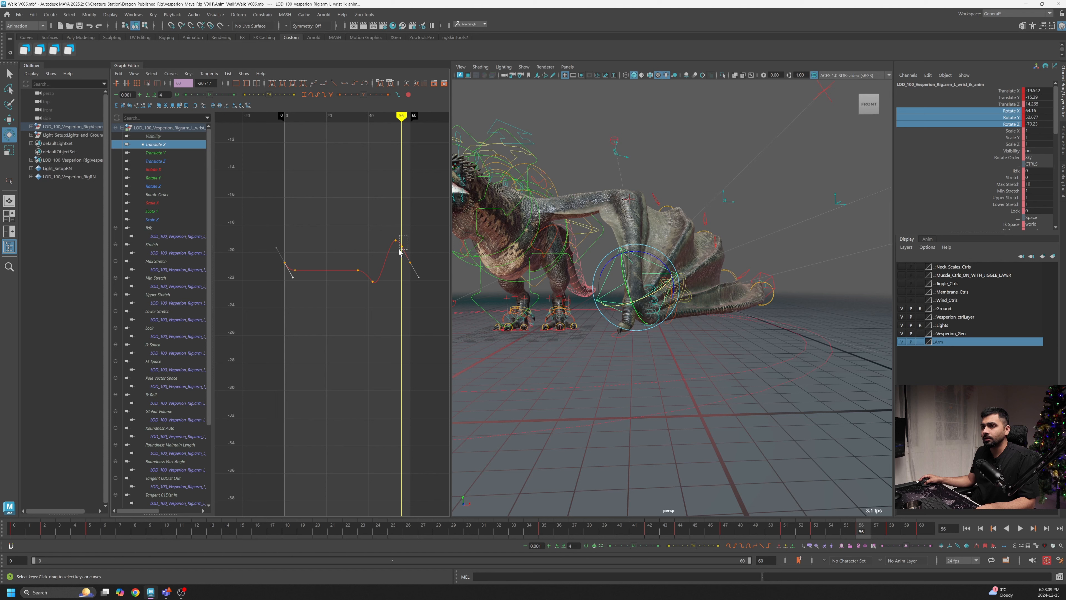
drag(407, 236, 399, 252)
shift+middle_drag(400, 252, 405, 254)
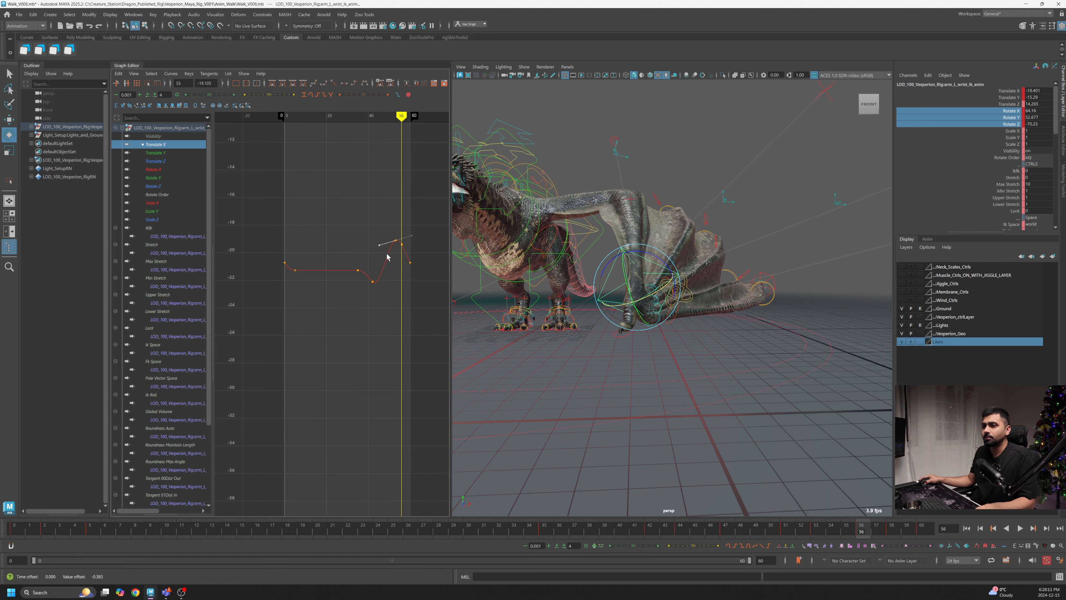
- Play the walk cycle from the start and orbit the view to inspect the wing fold
click(20, 531)
key(alt+v)
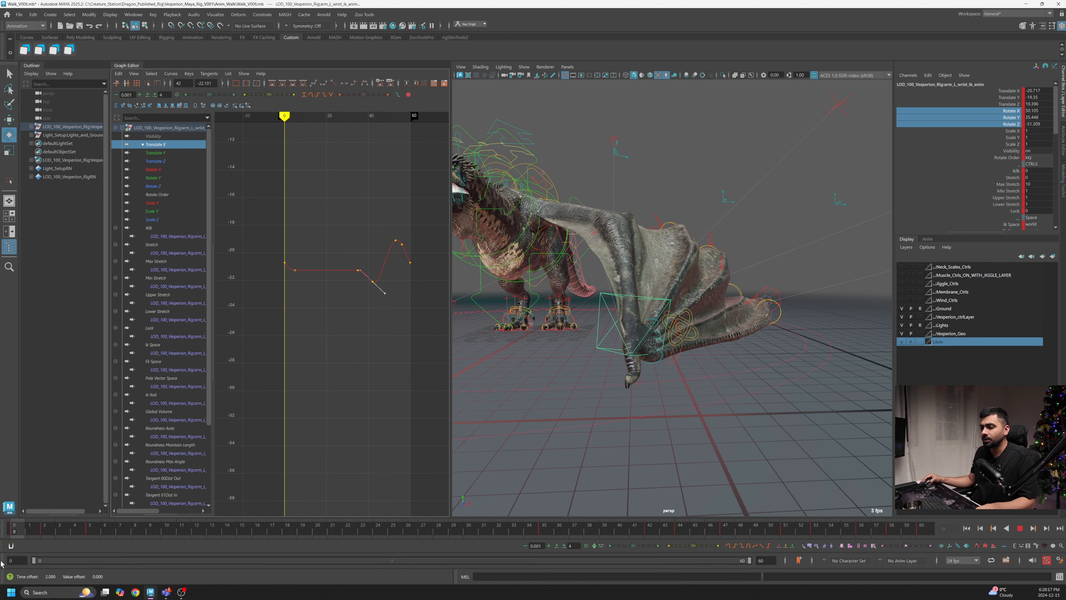
click(1020, 528)
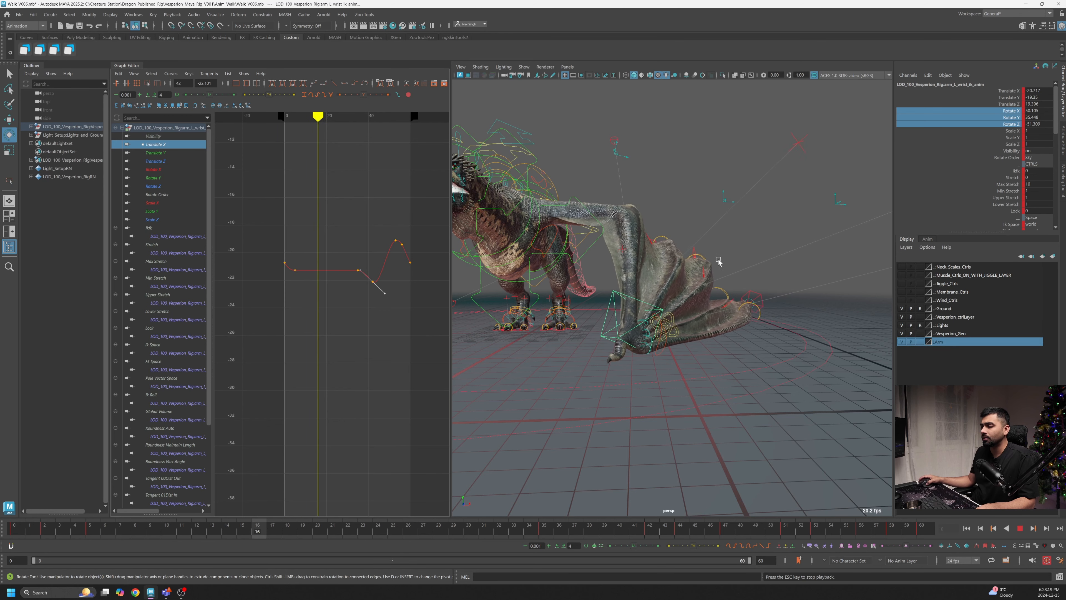
alt+drag(655, 289, 607, 283)
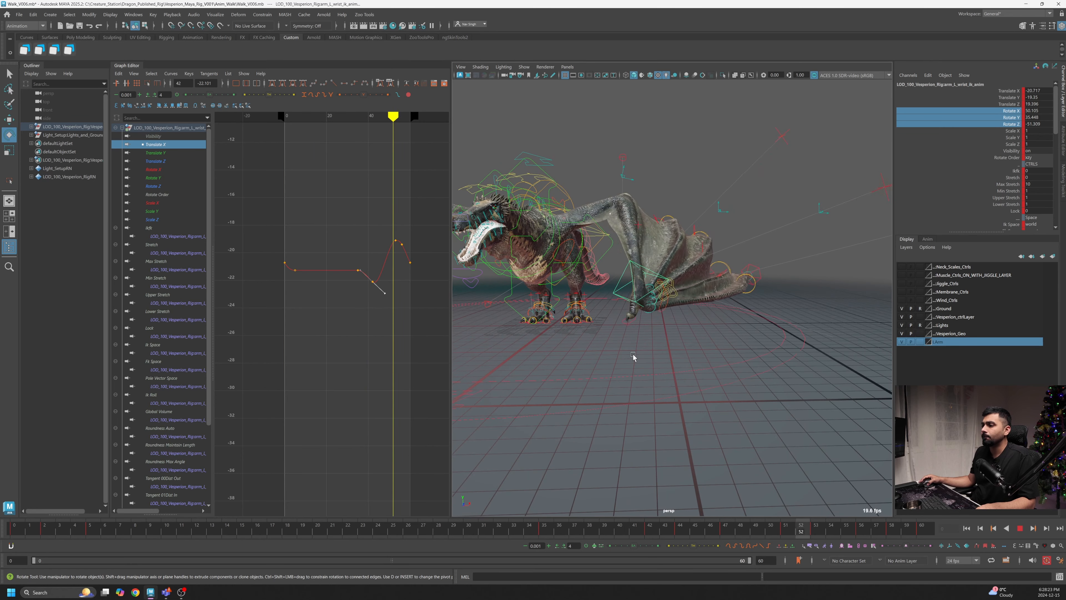
mouse_move(653, 369)
alt+mouse_down()
mouse_move(623, 366)
mouse_move(635, 347)
mouse_move(650, 348)
alt+mouse_up()
alt+drag(581, 310, 665, 341)
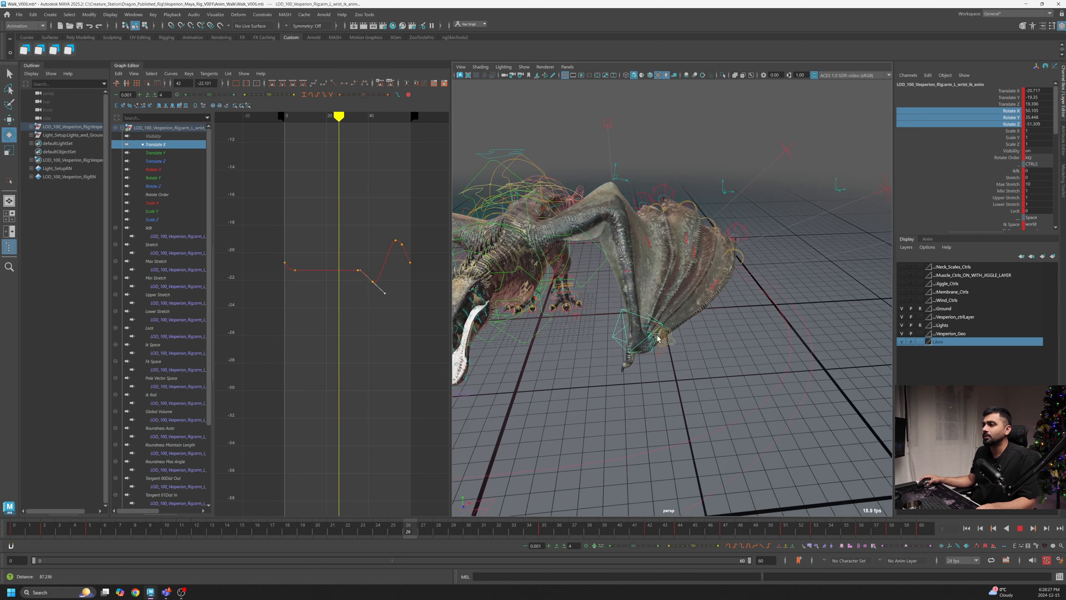
alt+middle_drag(684, 339, 691, 293)
alt+drag(713, 340, 646, 329)
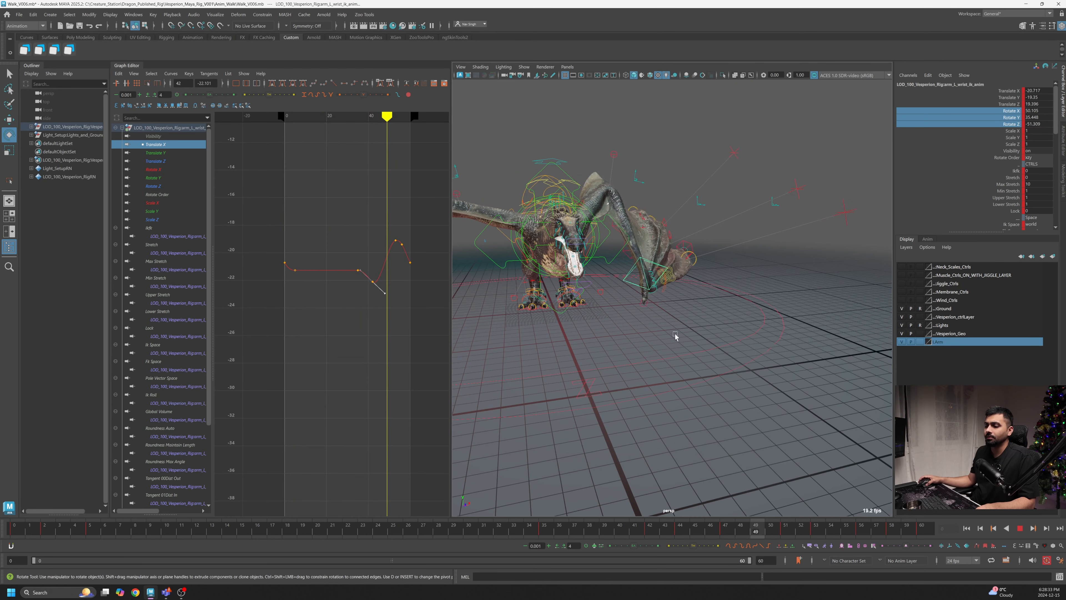
alt+drag(726, 344, 669, 318)
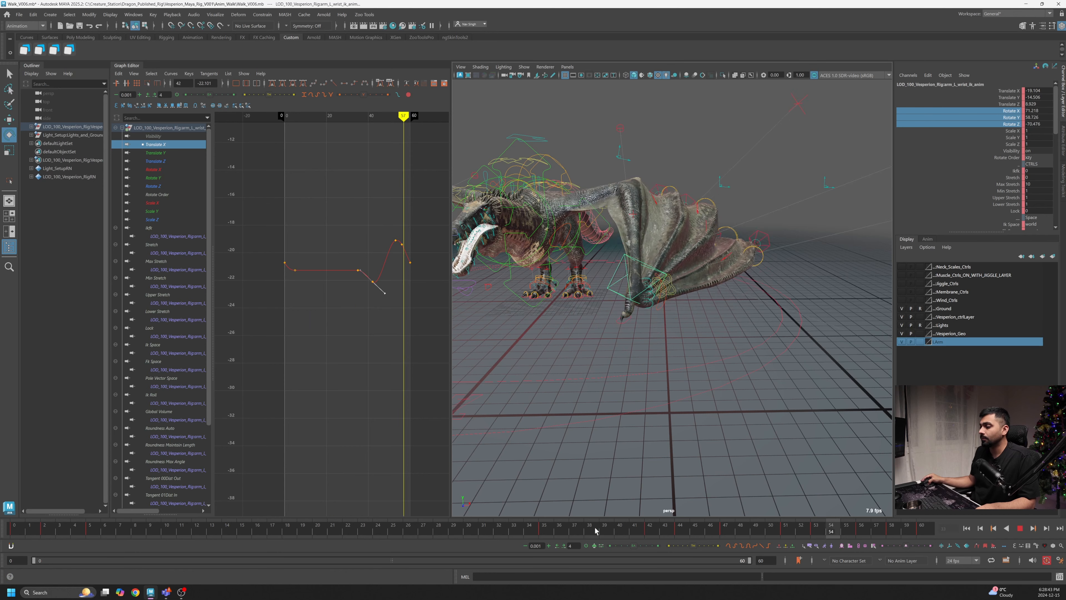
- Select the left wing's Wing_Start_1_01 control and examine the wing membrane close up at frame 42
drag(44, 531, 0, 544)
alt+drag(621, 357, 547, 381)
alt+right_drag(547, 381, 693, 302)
alt+drag(692, 302, 594, 342)
alt+middle_drag(594, 342, 690, 273)
alt+right_drag(691, 274, 690, 301)
click(679, 286)
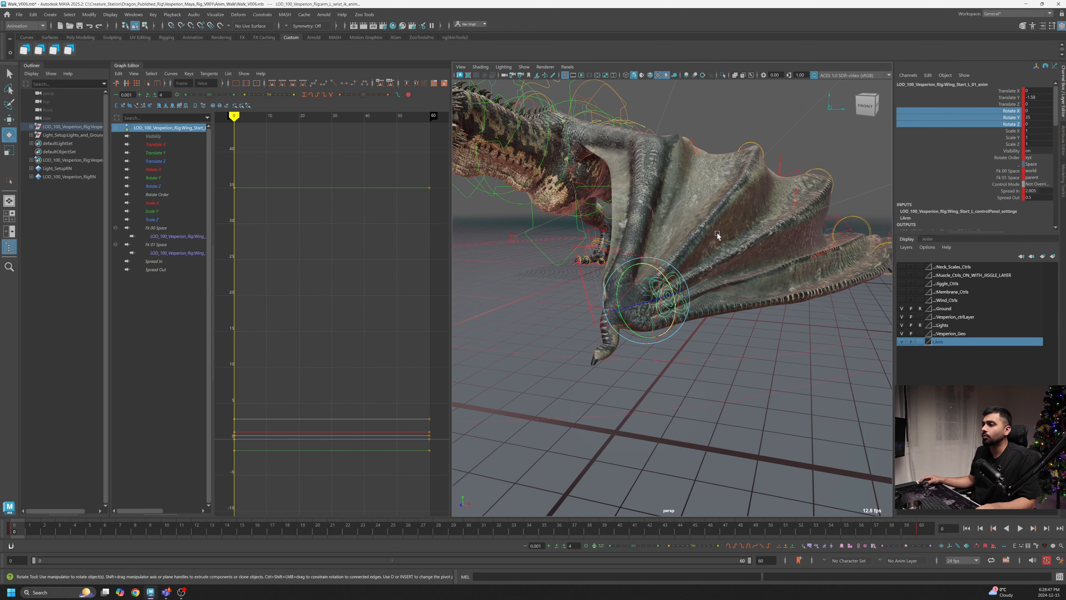
drag(331, 533, 655, 532)
alt+drag(722, 332, 773, 269)
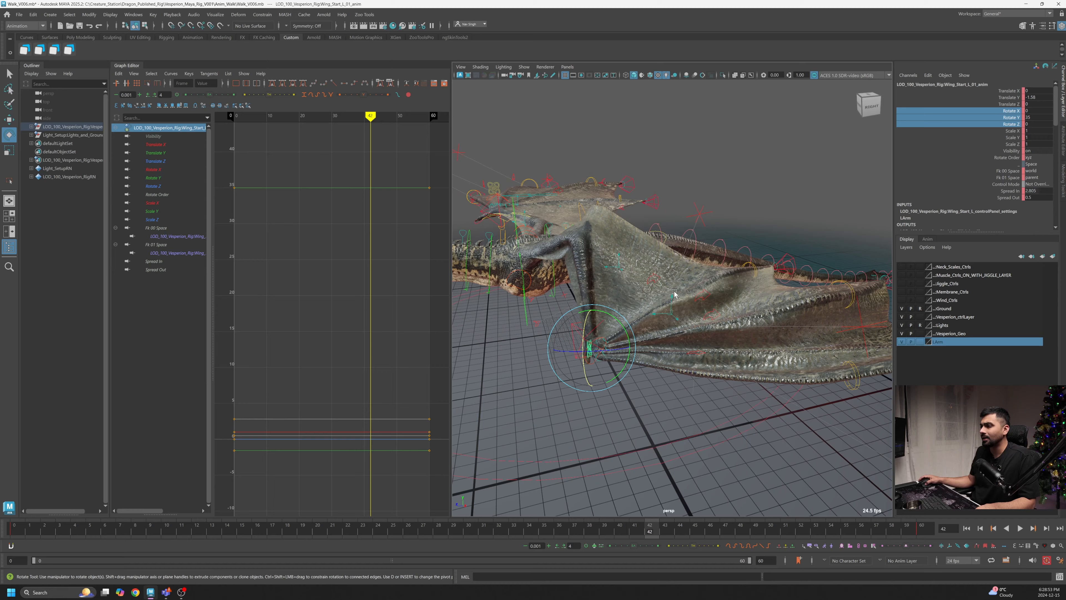
alt+middle_drag(675, 295, 681, 267)
scroll(671, 303, up, 4)
alt+drag(676, 353, 665, 369)
alt+middle_drag(600, 350, 638, 317)
scroll(634, 319, up, 5)
alt+drag(617, 327, 598, 325)
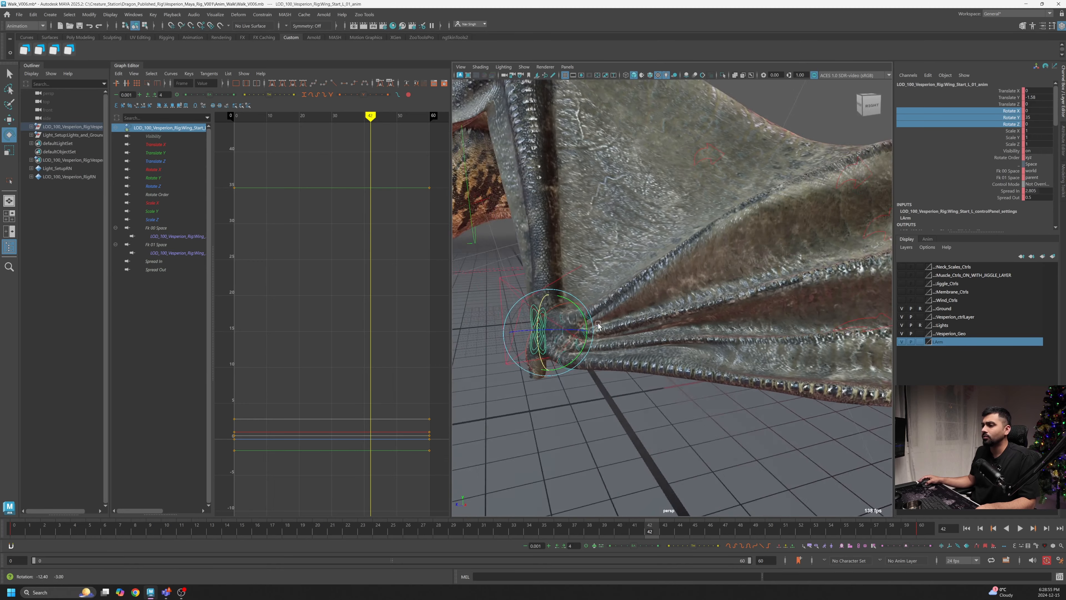
scroll(598, 326, down, 8)
alt+drag(463, 378, 536, 348)
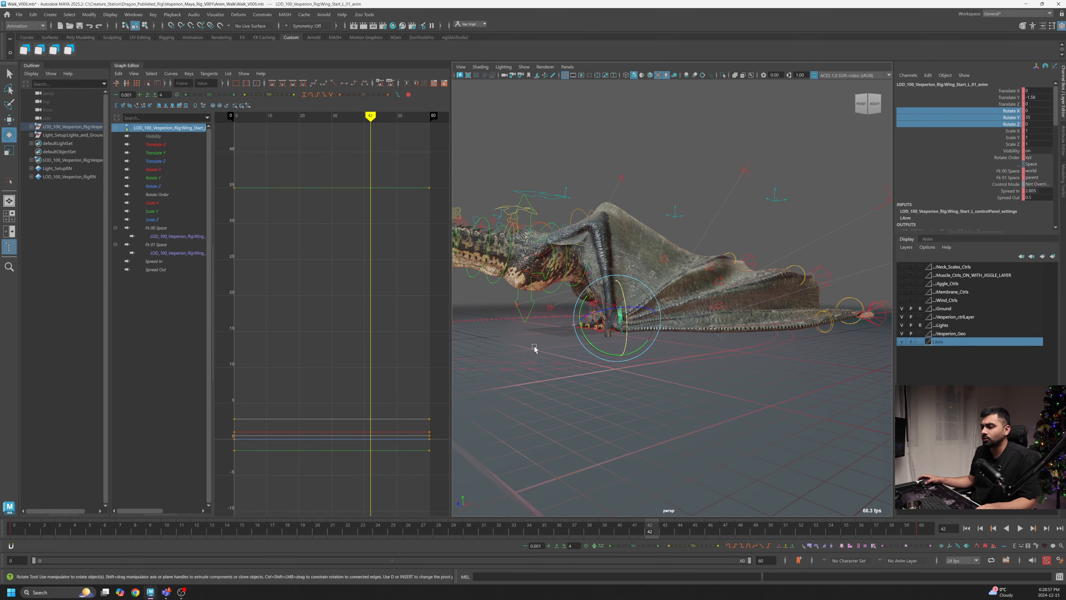
scroll(583, 349, up, 2)
alt+middle_drag(575, 380, 569, 362)
scroll(567, 353, up, 3)
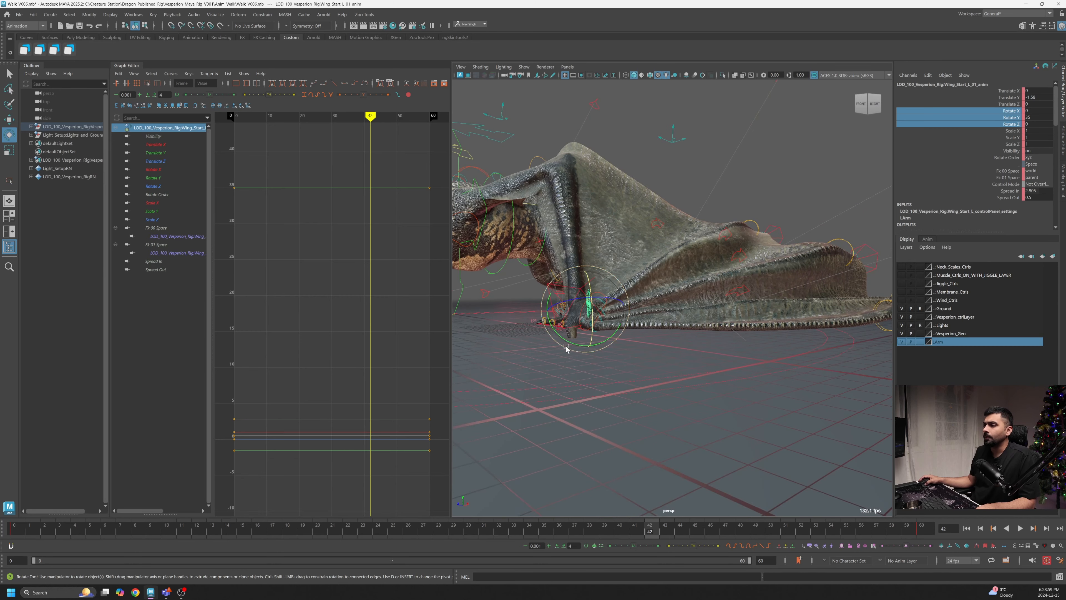
drag(569, 342, 590, 349)
key(ctrl+z)
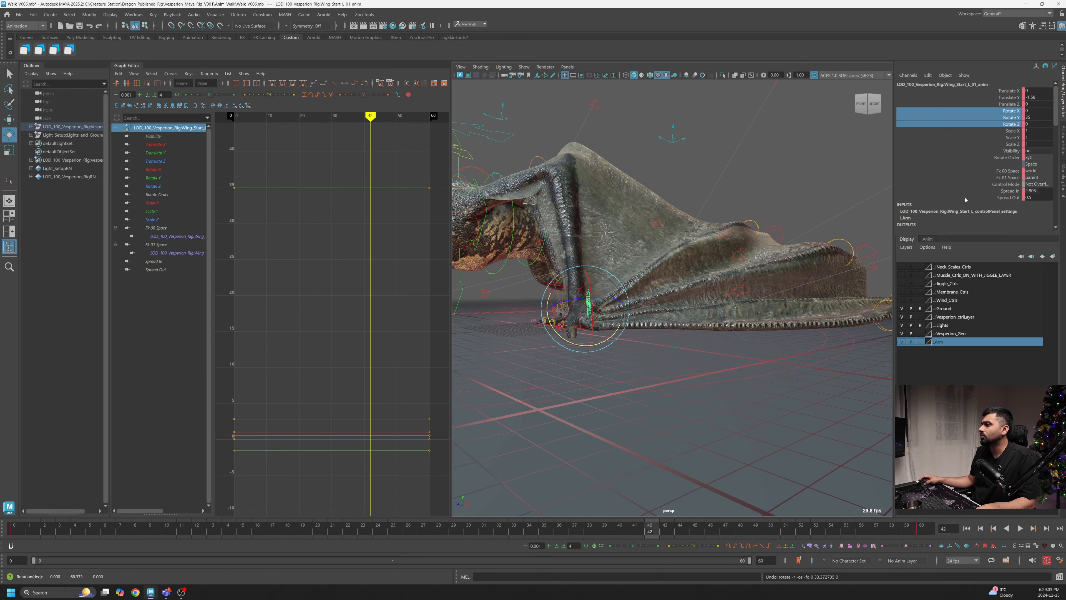
click(1007, 192)
middle_drag(814, 252, 713, 302)
key(ctrl+z)
click(1001, 198)
key(ctrl+z)
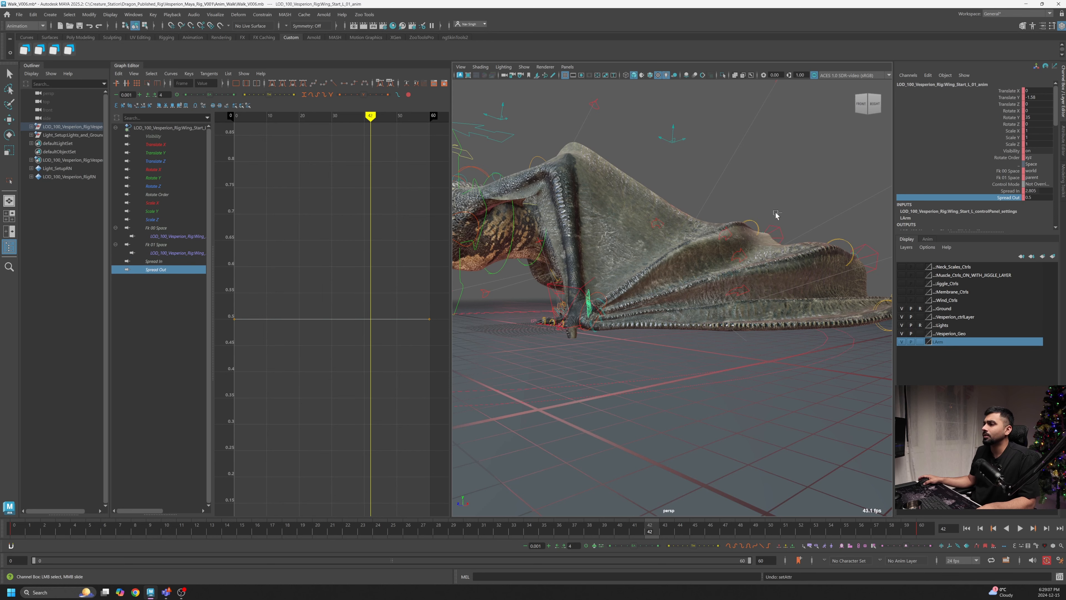
scroll(629, 311, up, 5)
scroll(742, 305, down, 1)
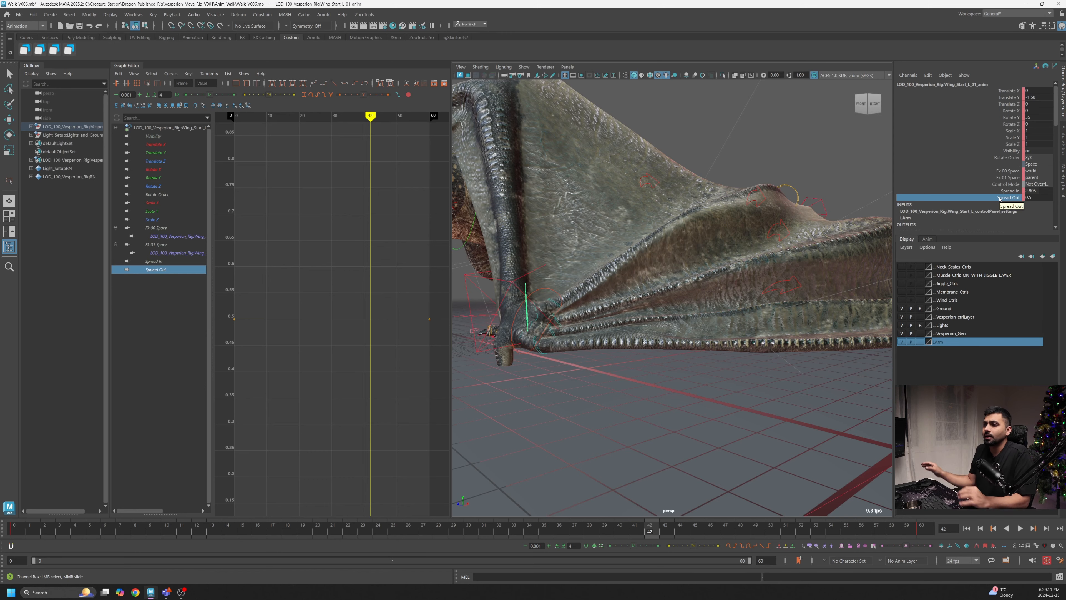
- Select the Pinkey_wing_finger_1_00 control and scrub the walk cycle, inspecting the folded wing from several angles
click(534, 302)
key(e)
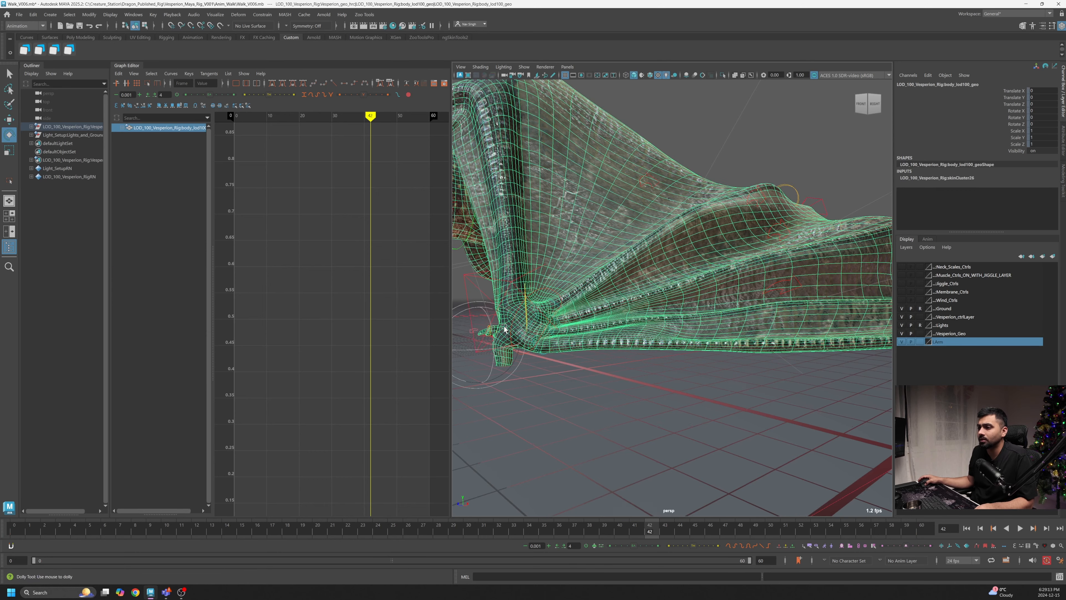
click(544, 303)
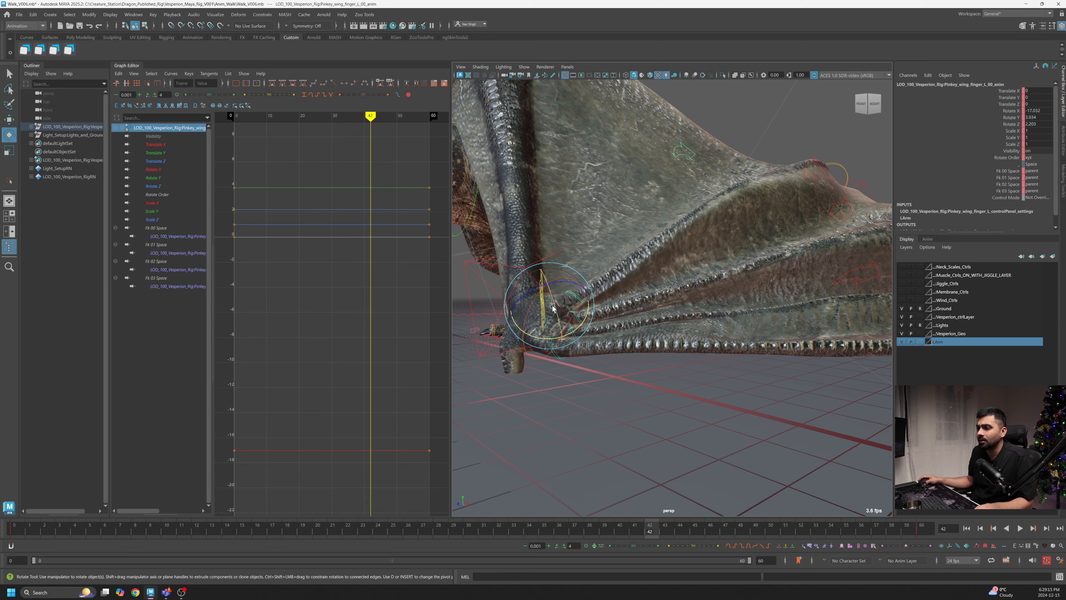
scroll(533, 304, down, 5)
alt+drag(533, 323, 516, 313)
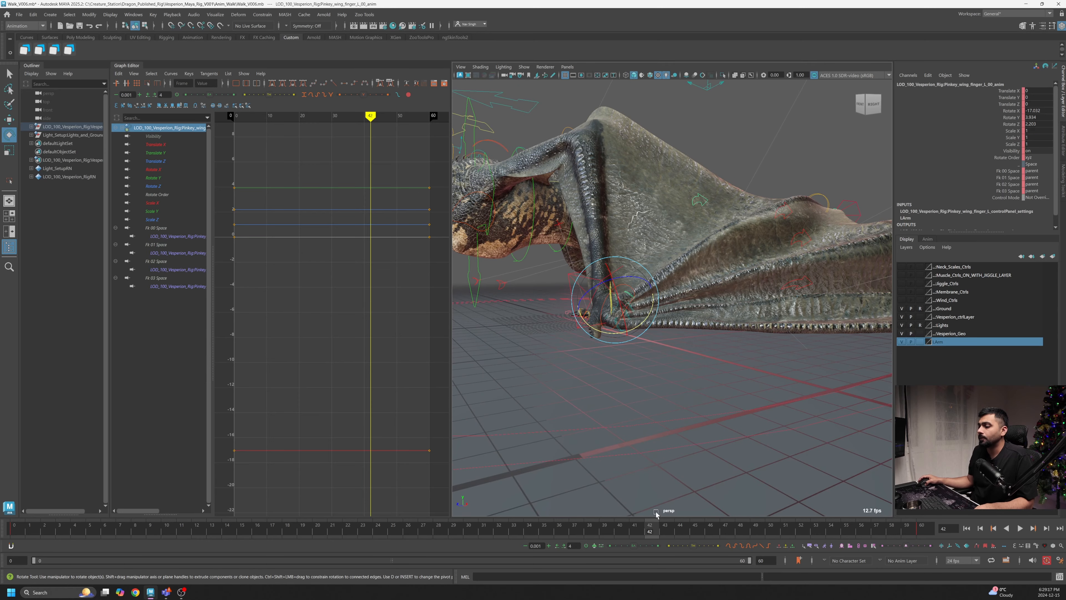
drag(590, 535, 653, 535)
scroll(606, 341, up, 4)
mouse_move(604, 329)
mouse_down()
mouse_move(615, 302)
mouse_move(608, 322)
mouse_up()
scroll(596, 325, up, 2)
scroll(563, 294, down, 6)
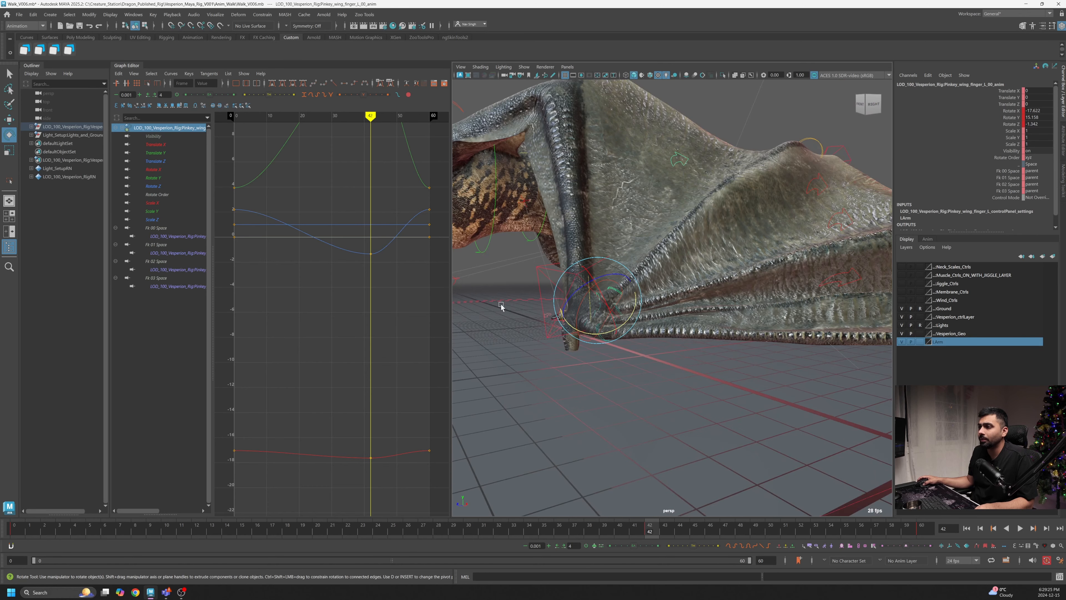
alt+drag(502, 305, 650, 420)
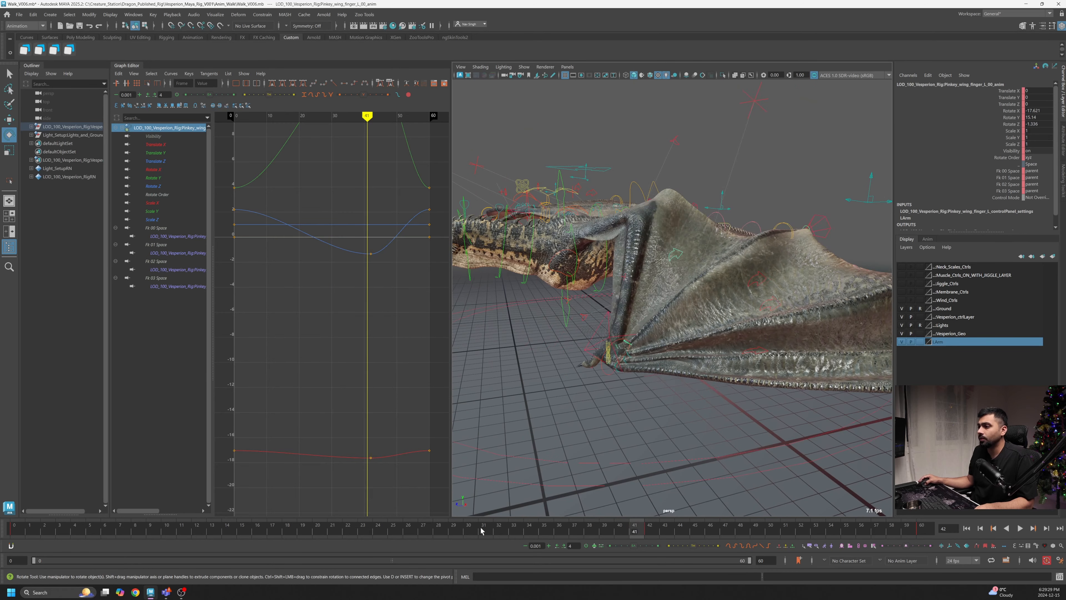
key(alt+v)
- Rotate the pinky wing finger control at frame 42 to tuck the finger further into the fold
click(646, 536)
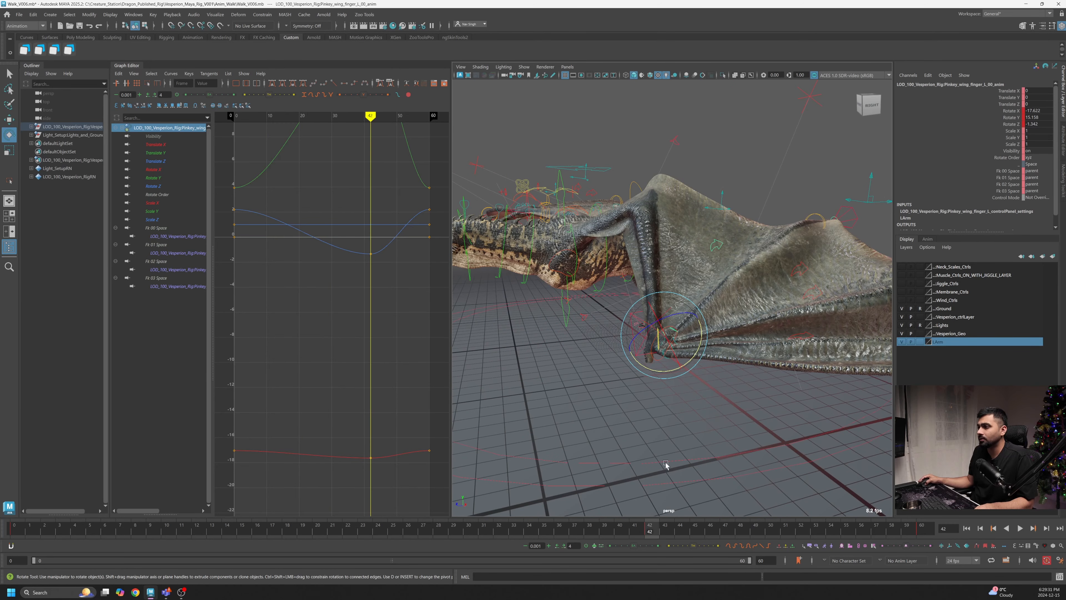
scroll(668, 445, up, 6)
drag(671, 412, 726, 399)
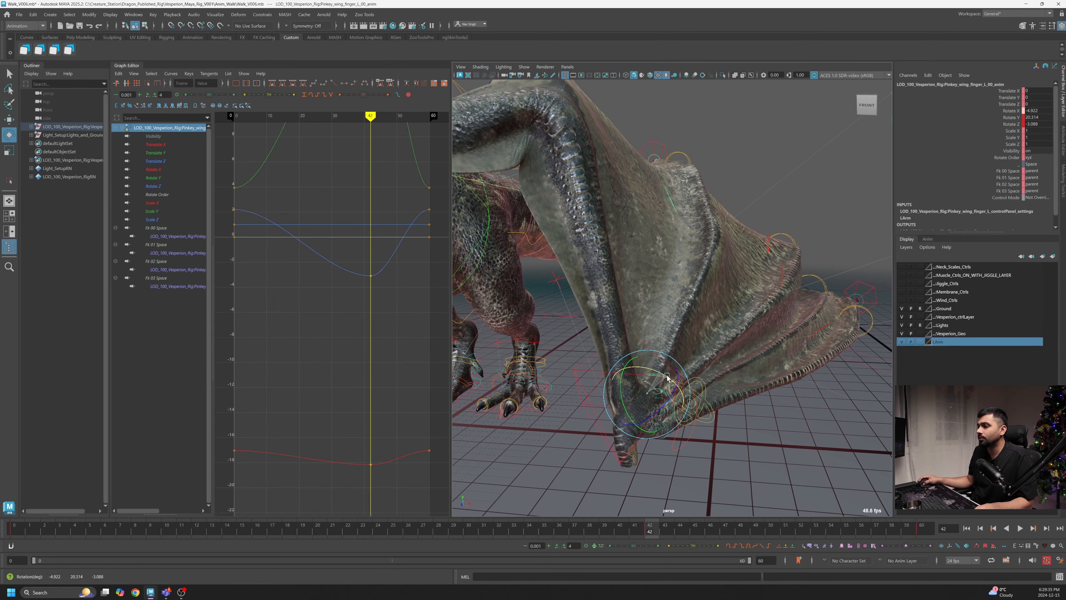
scroll(659, 383, down, 2)
drag(669, 377, 696, 367)
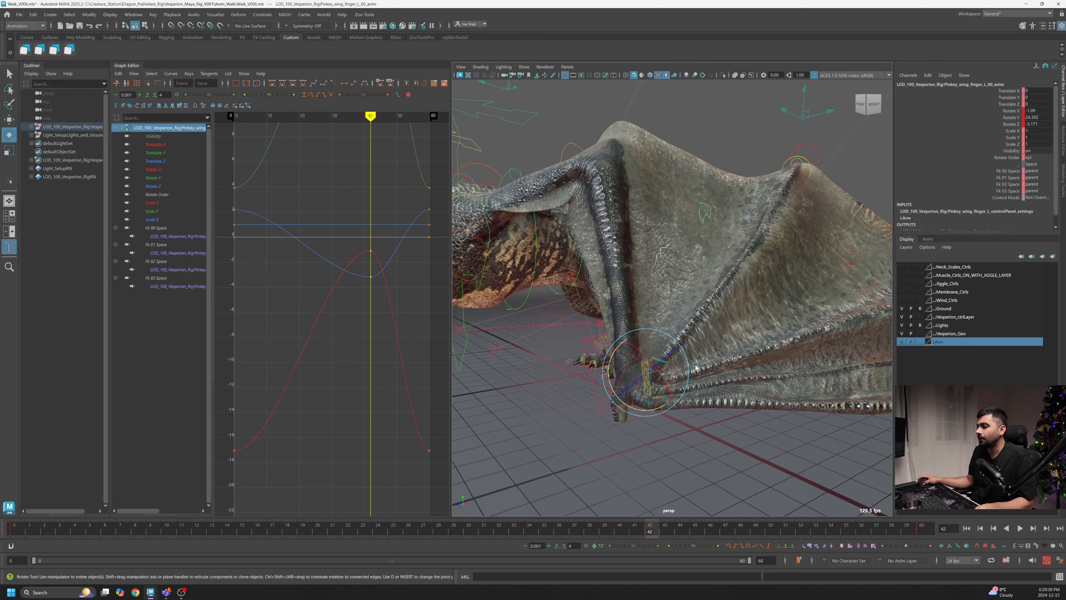
drag(611, 369, 670, 389)
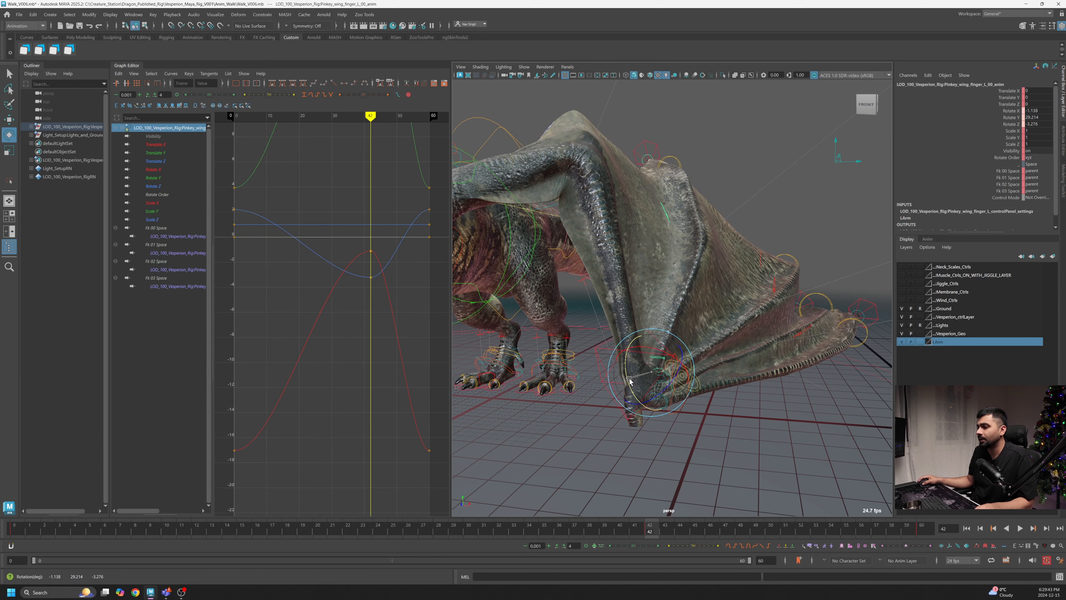
scroll(669, 388, up, 5)
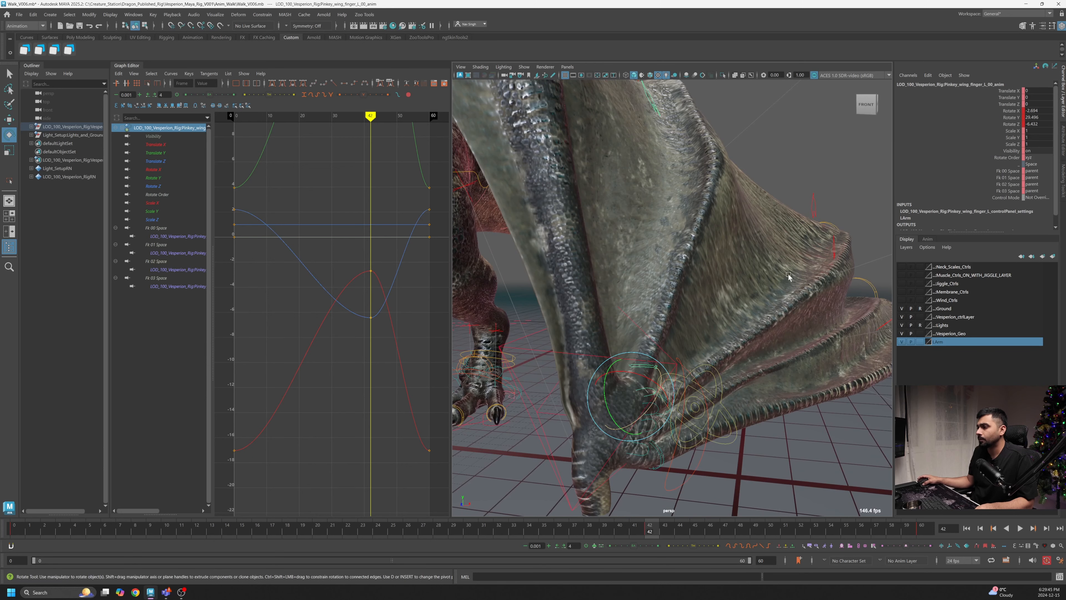
- Select the Ring_wing_finger_1_00 control and rotate it at frame 42 to tighten the ring finger fold
click(805, 199)
click(626, 408)
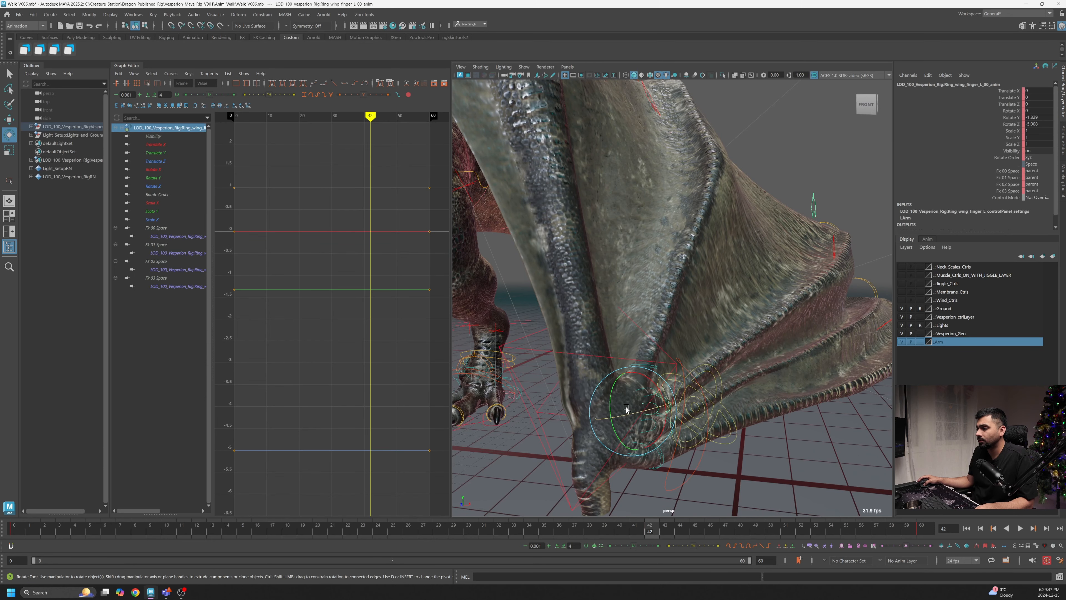
drag(611, 398, 628, 387)
scroll(629, 387, down, 5)
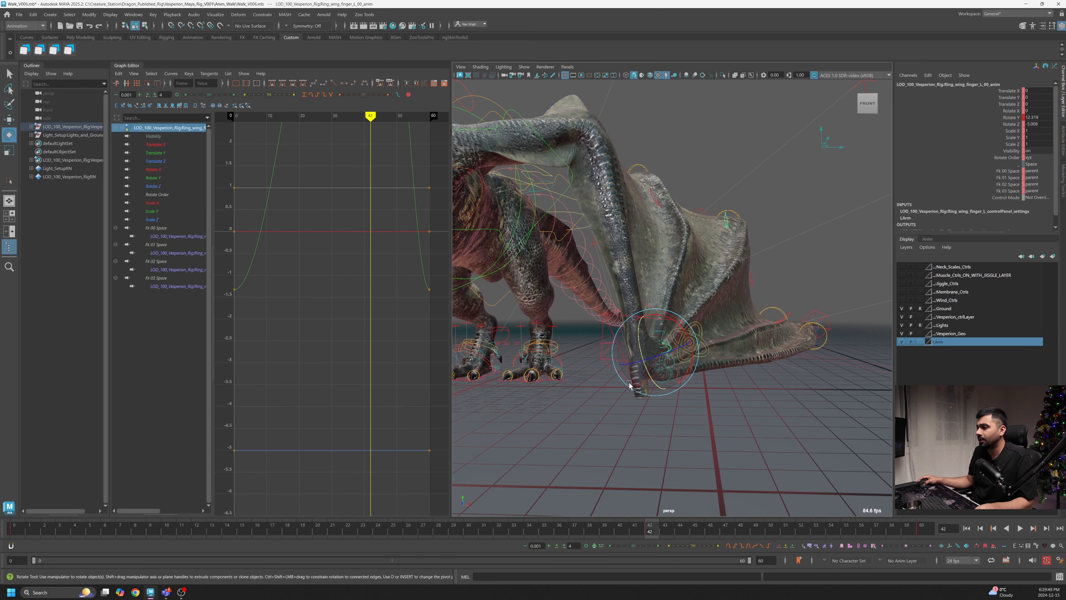
scroll(643, 355, up, 2)
drag(676, 361, 673, 362)
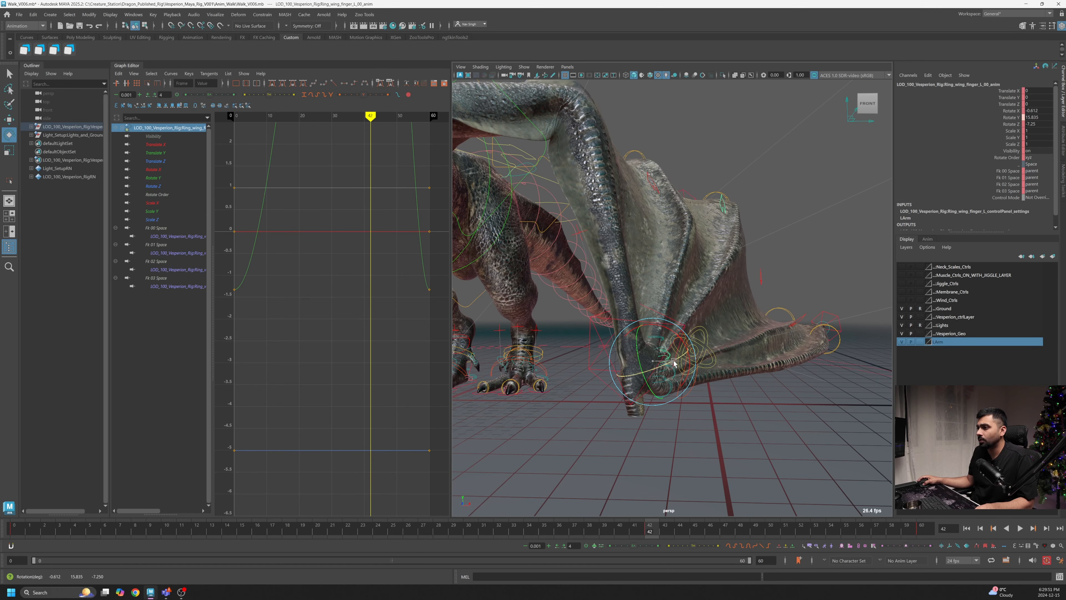
scroll(675, 362, up, 6)
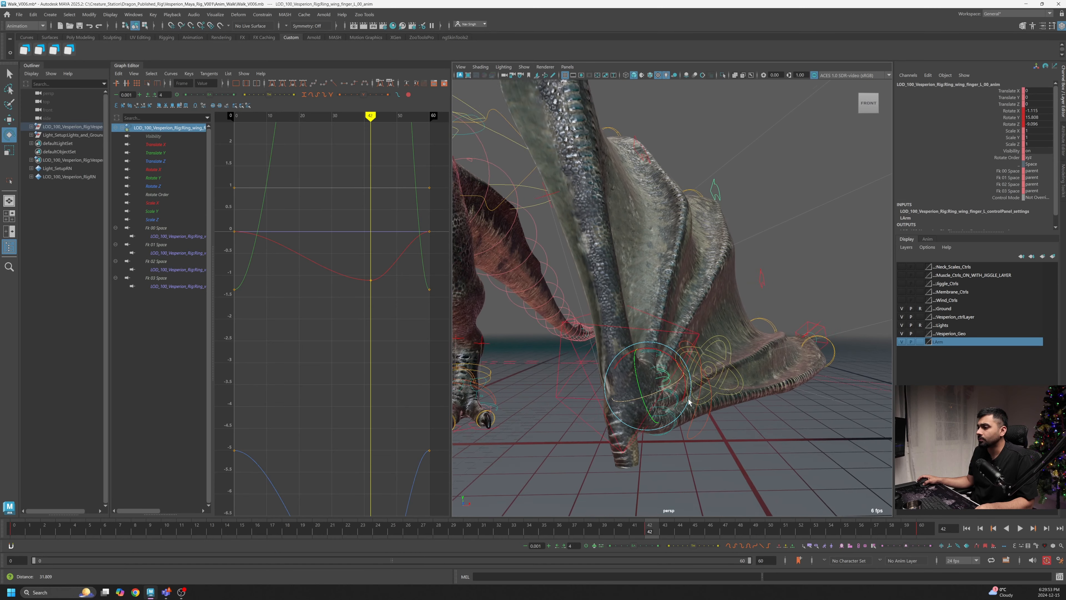
- Select the Middle_wing_finger_1_00 control and orbit around the wing membrane to inspect the fold
click(789, 276)
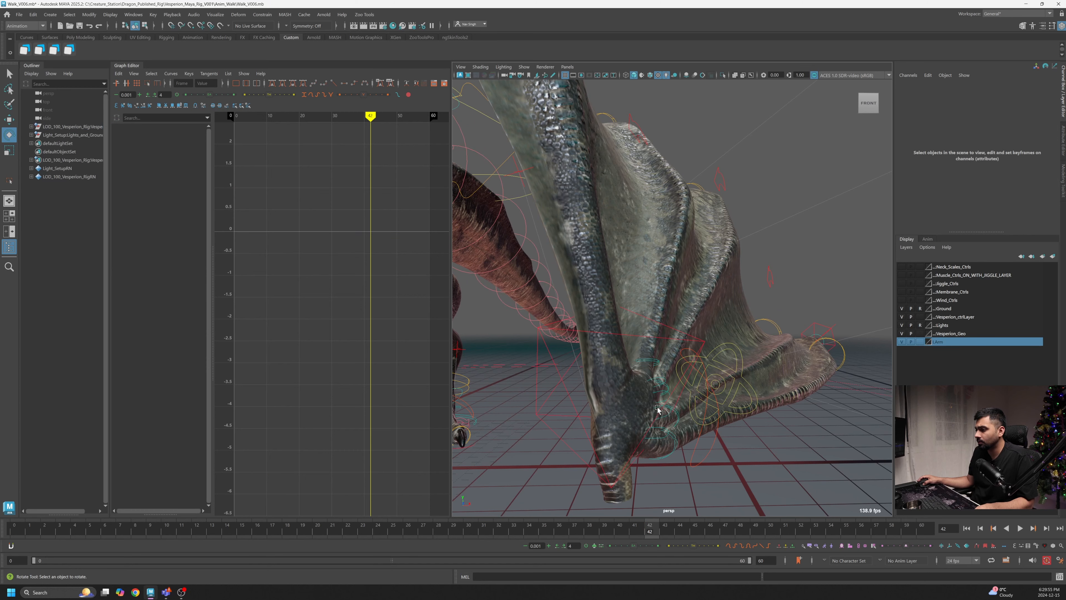
click(635, 428)
drag(625, 433, 666, 428)
alt+right_drag(666, 428, 621, 403)
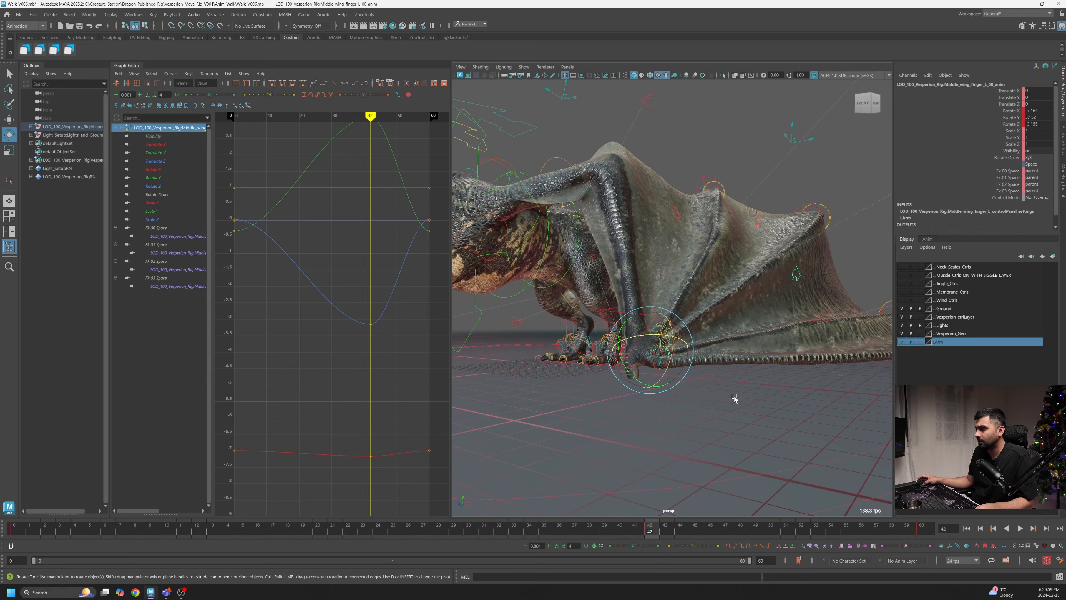
alt+drag(733, 400, 635, 402)
alt+right_drag(636, 402, 744, 312)
alt+drag(744, 313, 776, 305)
click(495, 425)
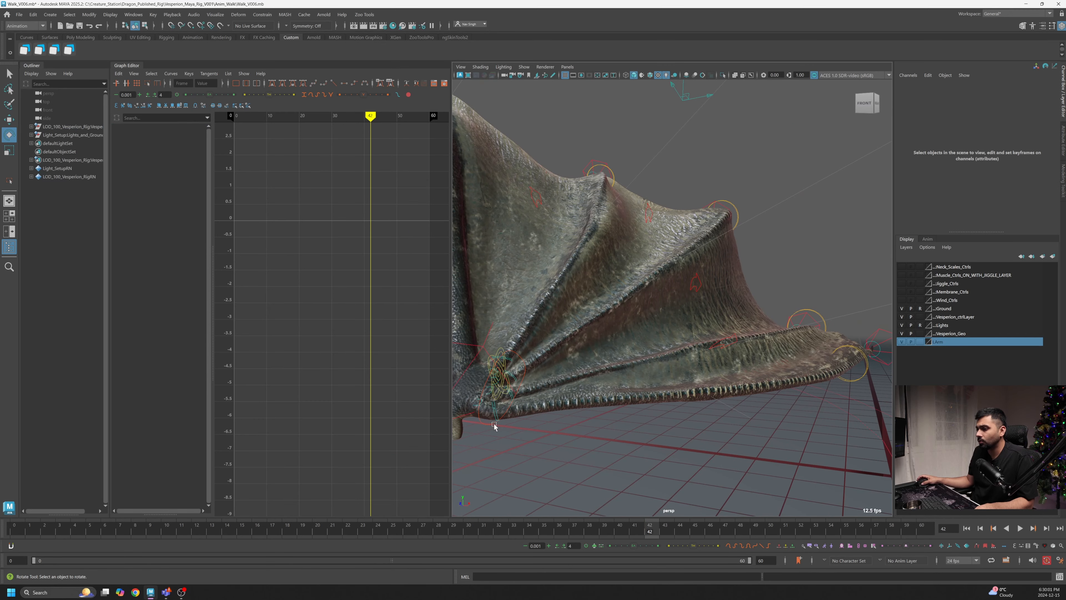
- Select the Pointer_wing_finger_1_00 control and flatten its Rotate Y curve dip around frame 42 in the Graph Editor
click(477, 407)
alt+right_drag(526, 421, 566, 427)
alt+drag(566, 426, 628, 422)
alt+right_drag(628, 422, 632, 415)
drag(632, 348, 635, 395)
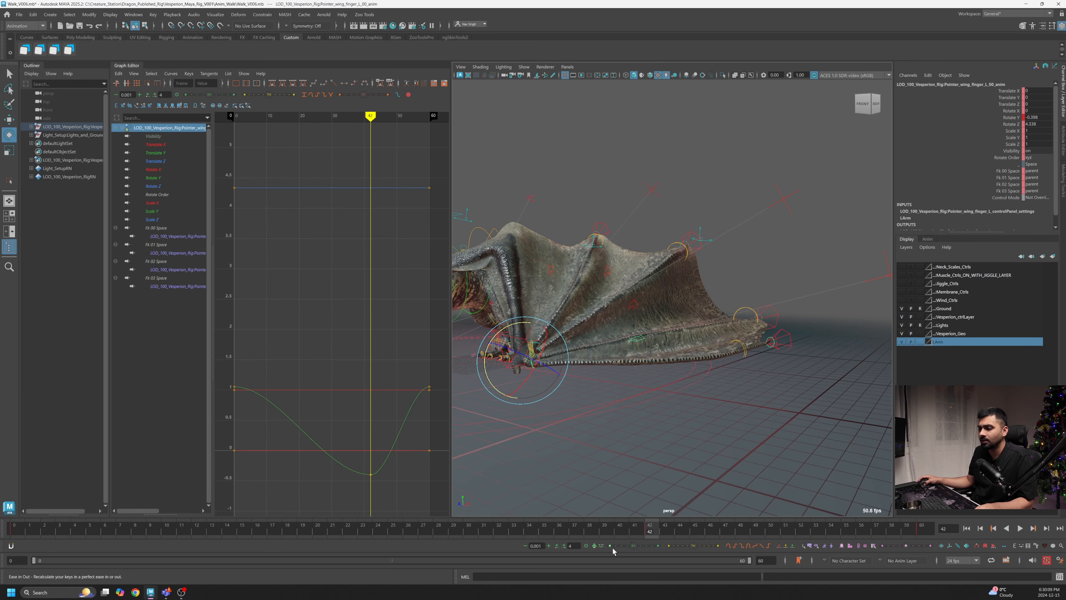
drag(616, 534, 484, 533)
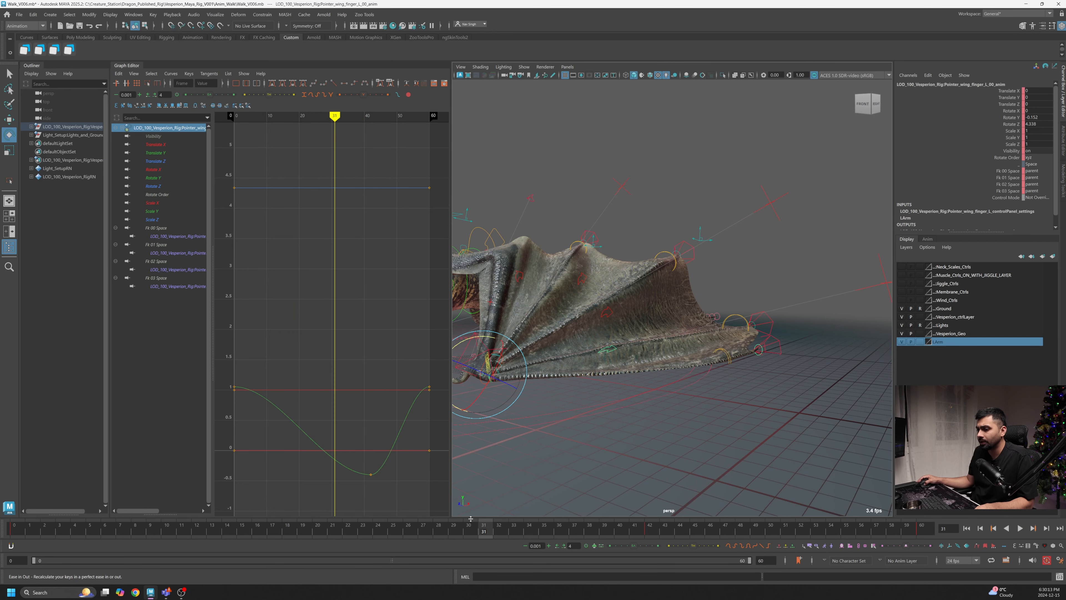
drag(391, 487, 341, 456)
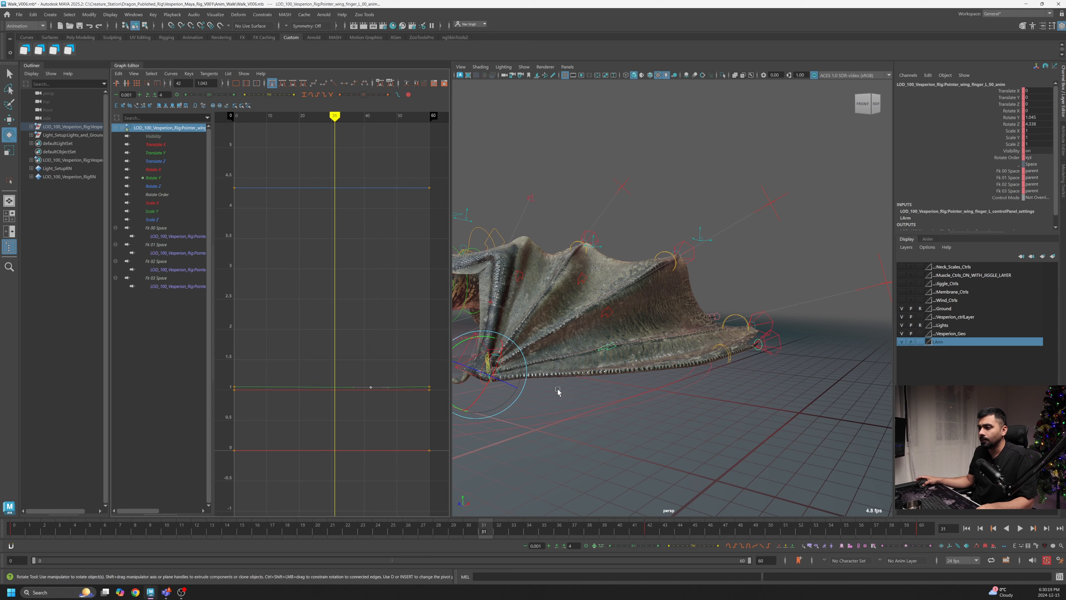
- Play the walk cycle and orbit the view to review the folded wing's motion
key(alt+v)
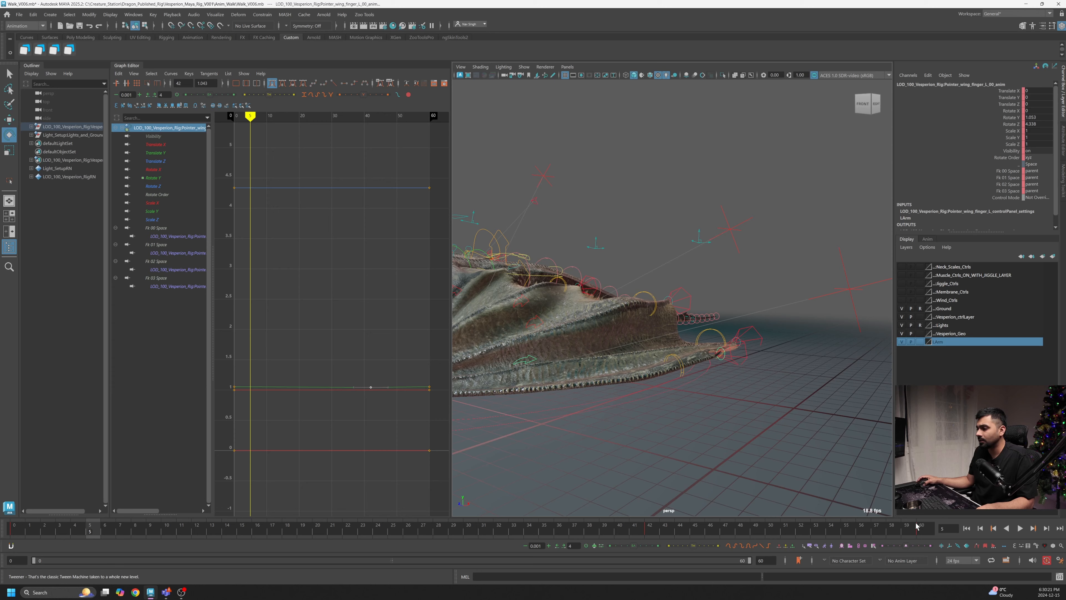
click(1018, 530)
alt+right_drag(844, 414, 723, 458)
alt+drag(724, 458, 662, 460)
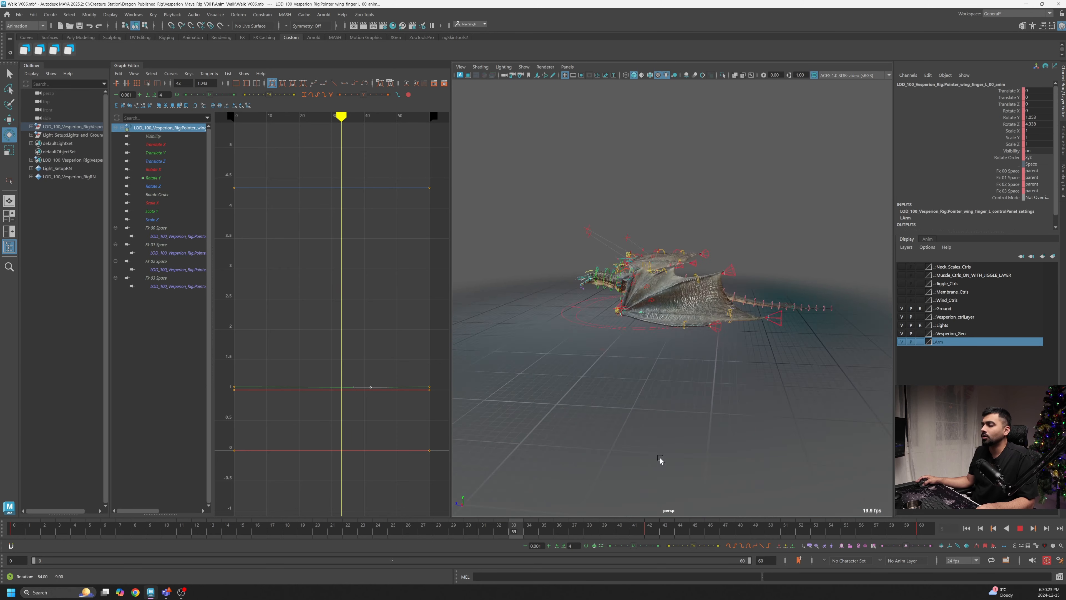
alt+right_drag(662, 460, 712, 471)
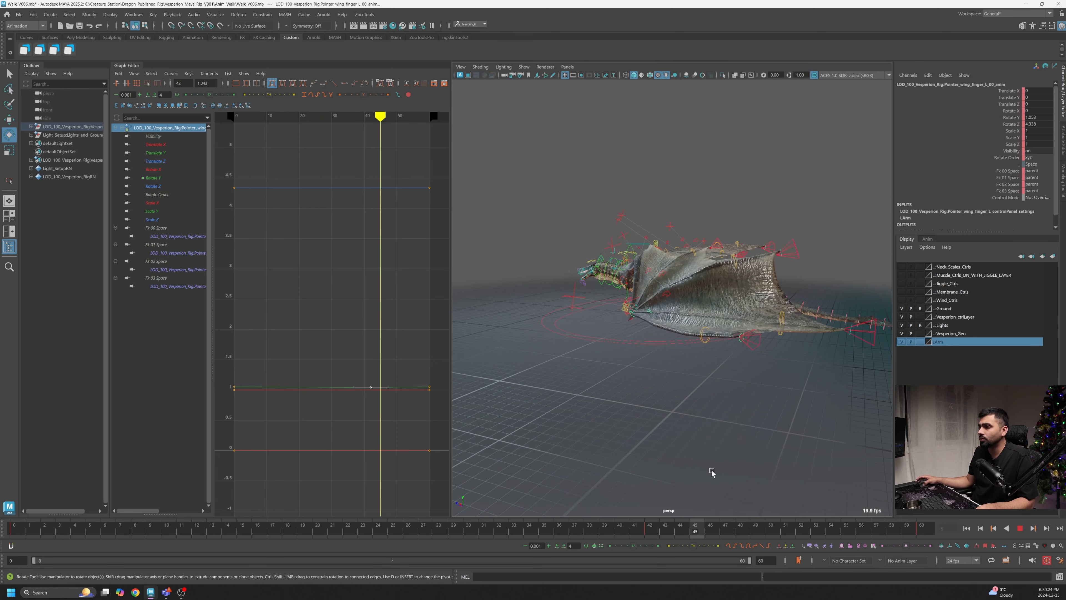
alt+drag(712, 471, 655, 467)
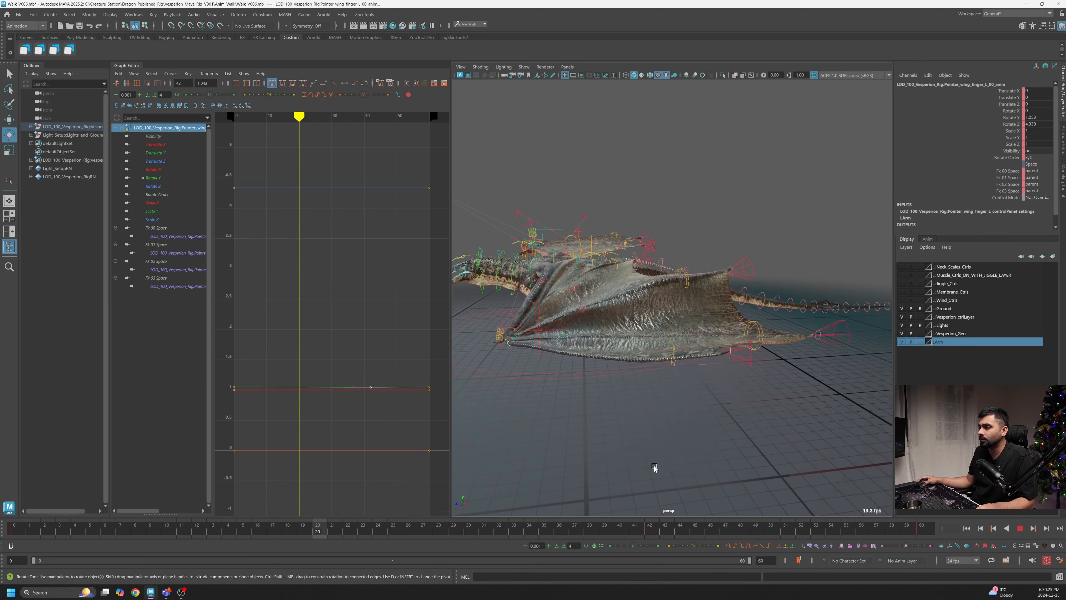
alt+right_drag(654, 467, 649, 461)
alt+drag(595, 438, 560, 427)
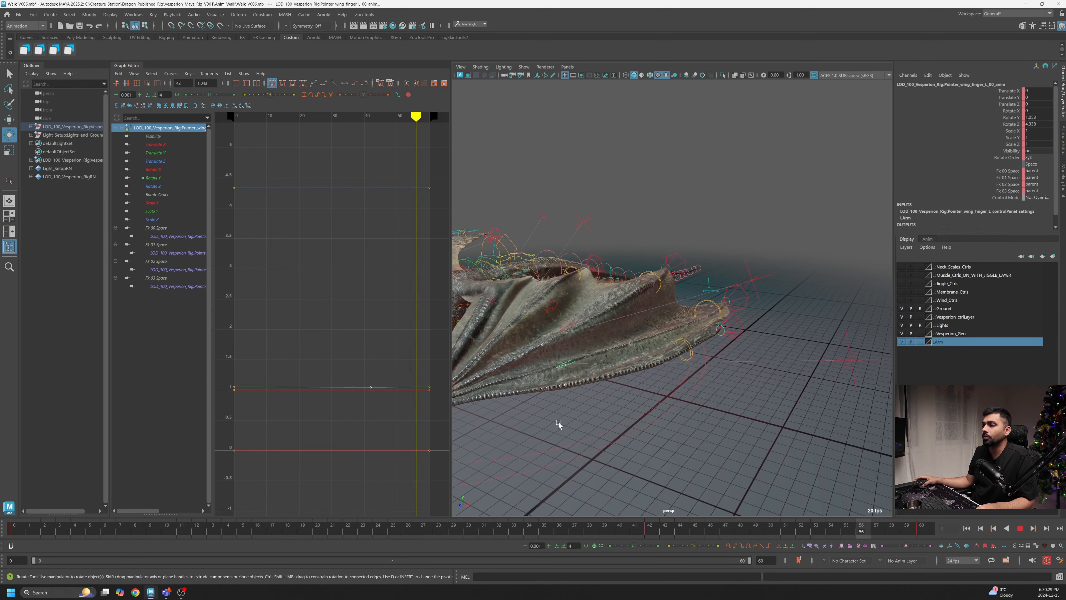
alt+middle_drag(560, 426, 712, 412)
alt+drag(712, 412, 668, 421)
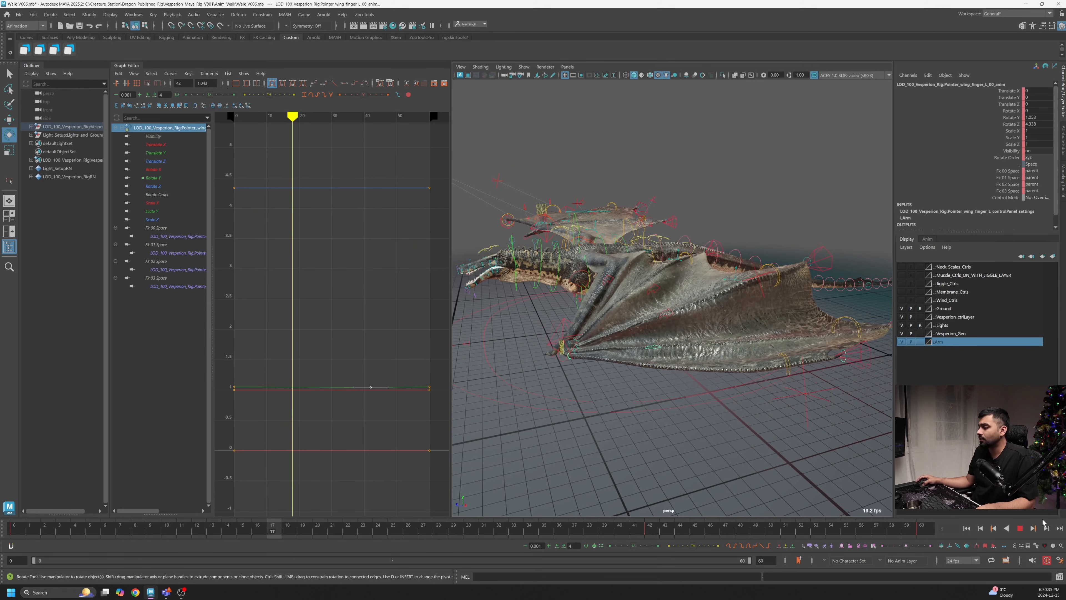
click(1020, 528)
scroll(692, 312, up, 2)
alt+drag(693, 312, 607, 341)
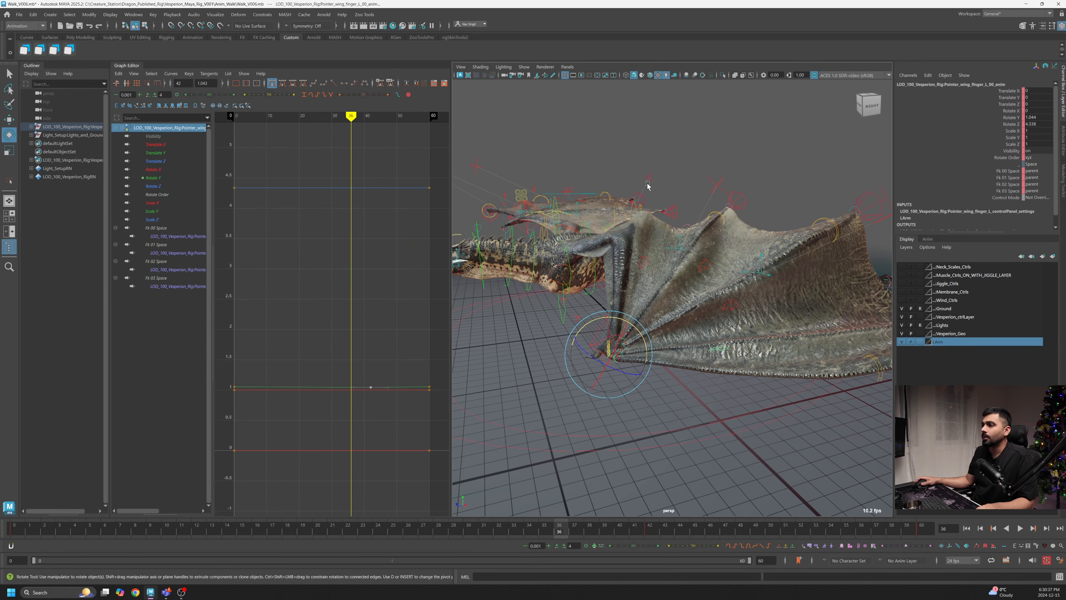
- Select the left elbow pole vector control with the Move tool and play the cycle to review it
click(667, 162)
click(603, 326)
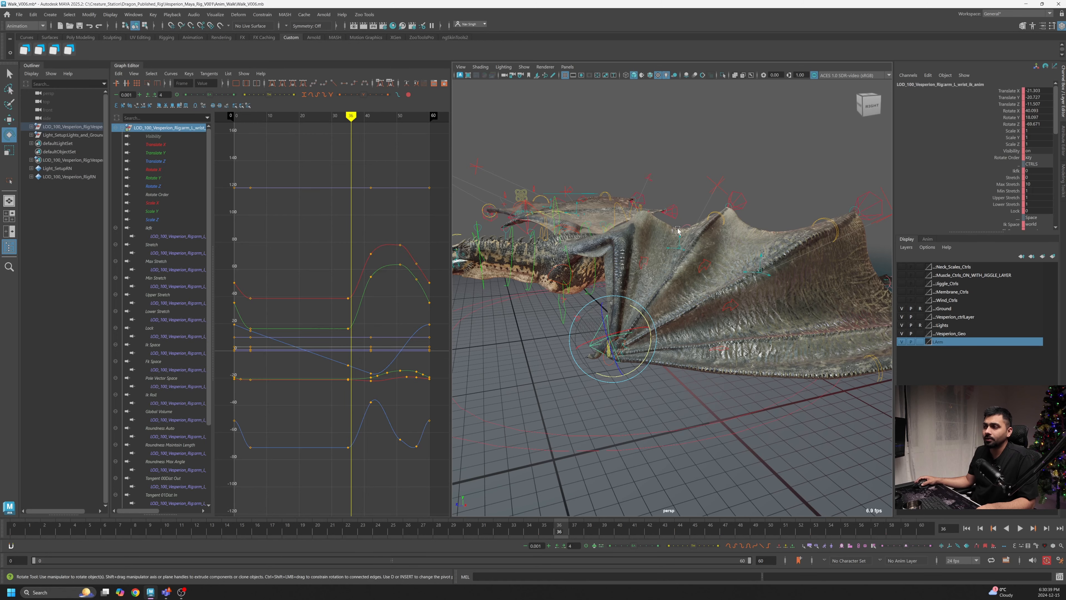
click(679, 207)
alt+drag(678, 219, 646, 270)
click(677, 180)
key(w)
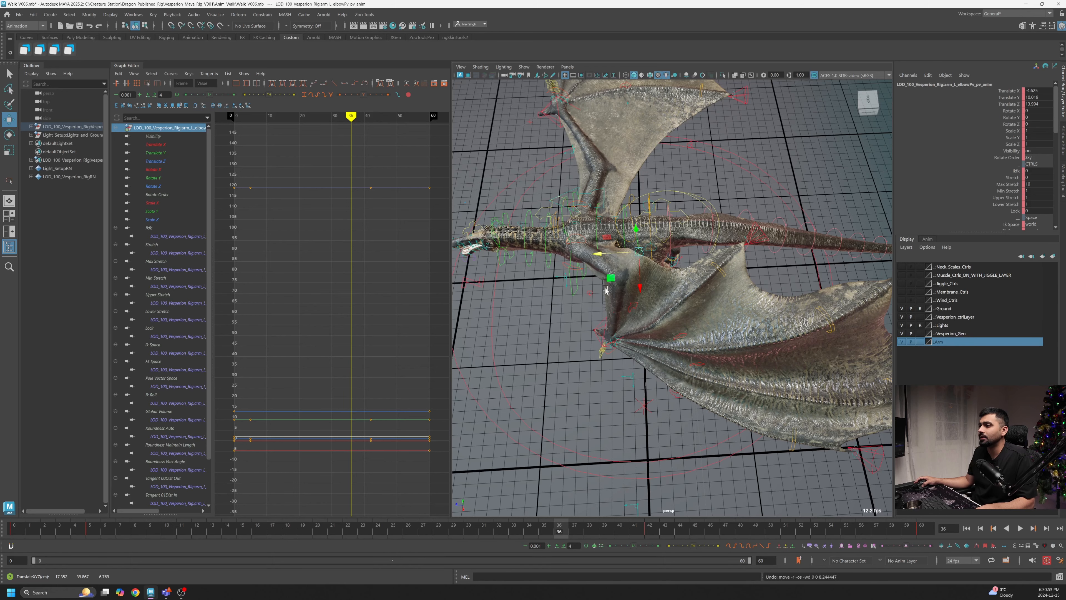
alt+drag(606, 291, 617, 233)
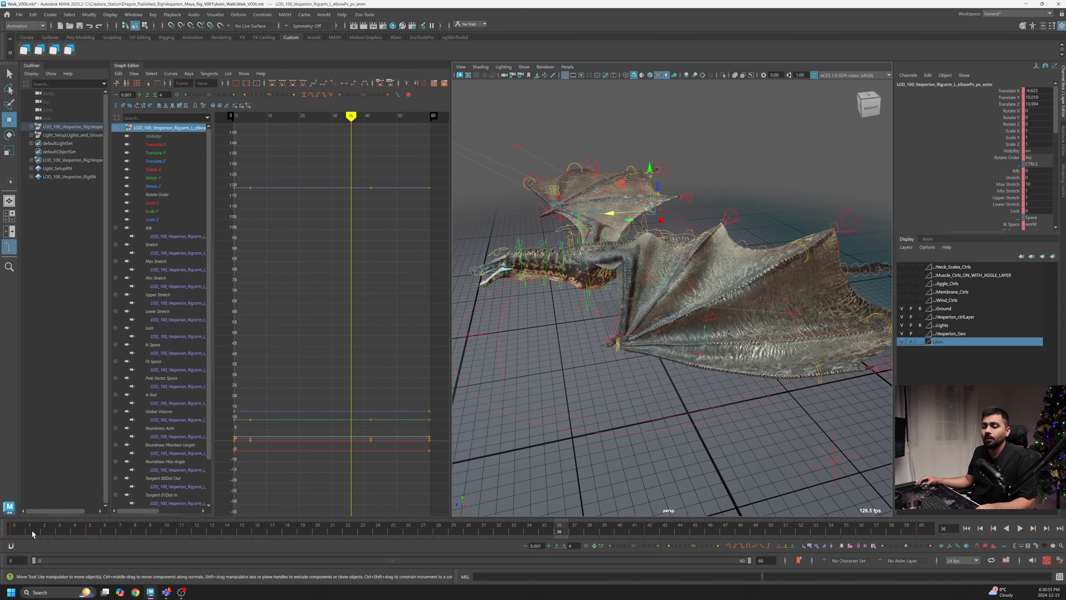
key(alt+v)
alt+middle_drag(607, 340, 705, 340)
alt+right_drag(705, 339, 700, 364)
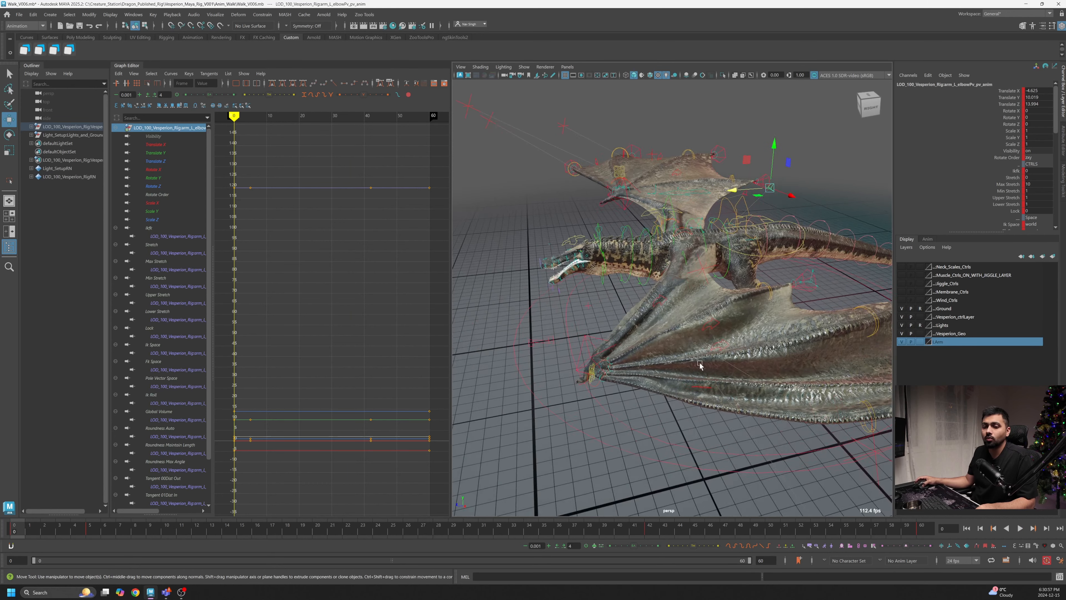
mouse_move(700, 364)
alt+mouse_down()
mouse_move(697, 347)
mouse_move(702, 357)
alt+mouse_up()
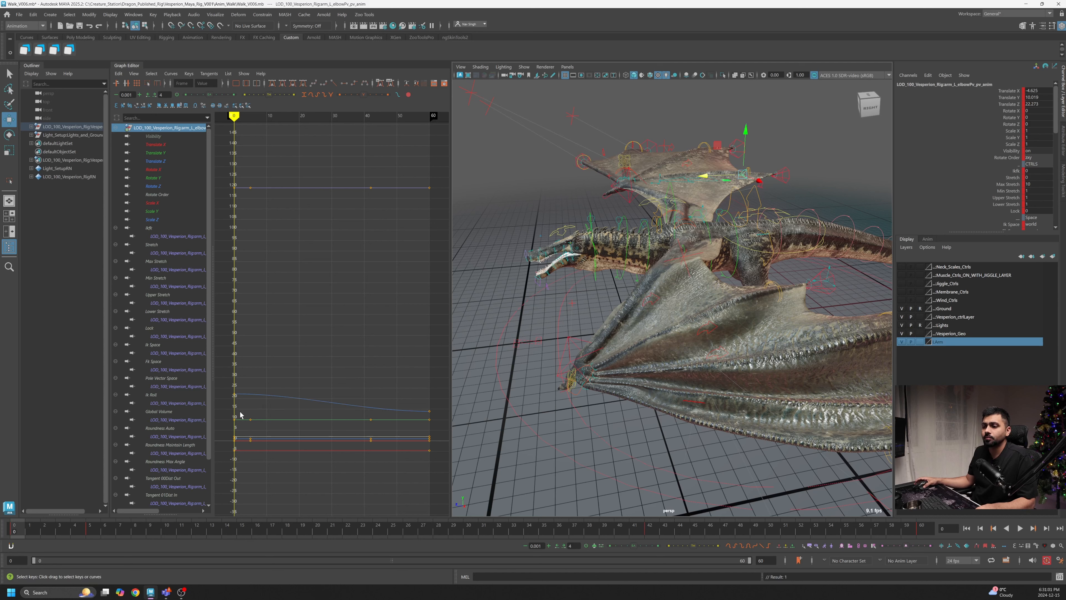
- Undo the last change, then reshape the left elbow pole vector's Translate Z keys in the first frames while scrubbing
key(ctrl+z)
shift+middle_drag(311, 434, 318, 415)
drag(5, 535, 83, 534)
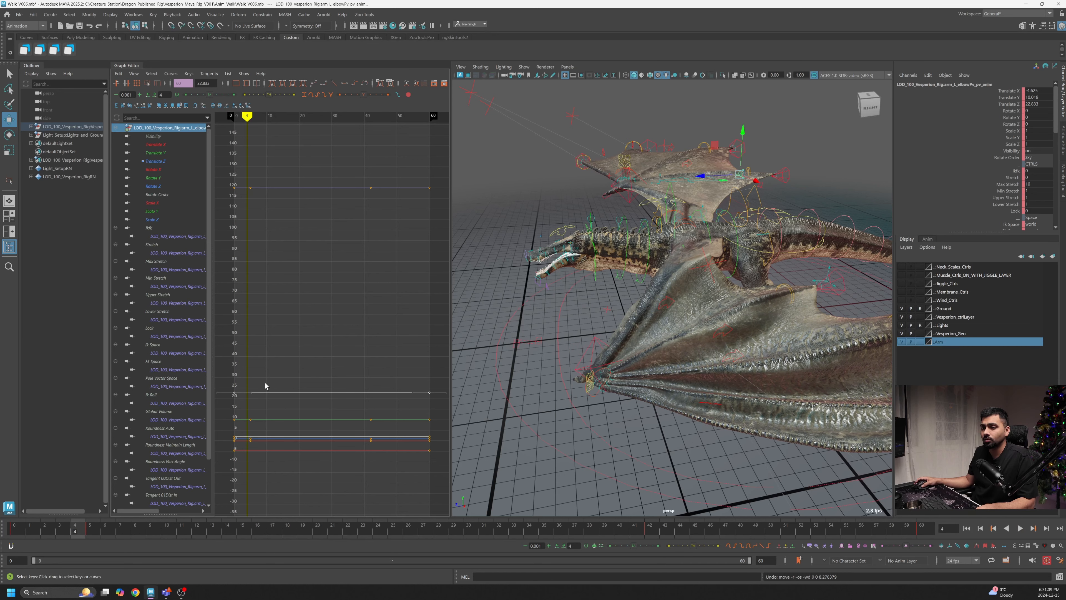
middle_drag(248, 396, 248, 415)
mouse_move(705, 418)
alt+mouse_down()
mouse_move(720, 408)
mouse_move(710, 404)
alt+mouse_up()
drag(30, 534, 75, 531)
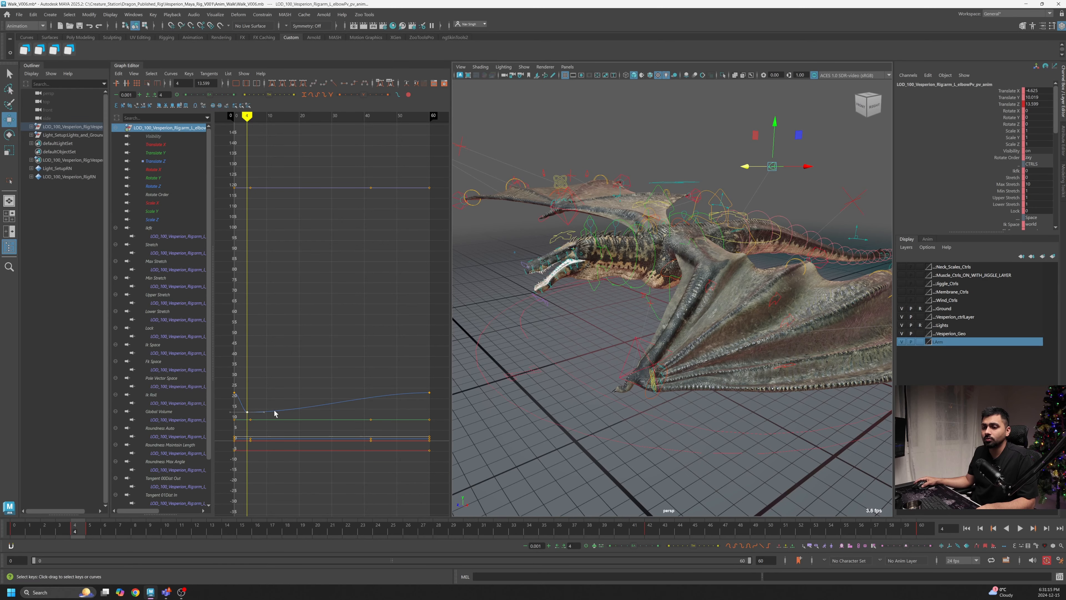
middle_drag(275, 414, 276, 406)
drag(84, 532, 150, 531)
- Insert a key near frame 10 on the pole vector's Translate Z curve, lower it, and play the cycle
right_click(275, 381)
click(294, 384)
drag(280, 384, 258, 412)
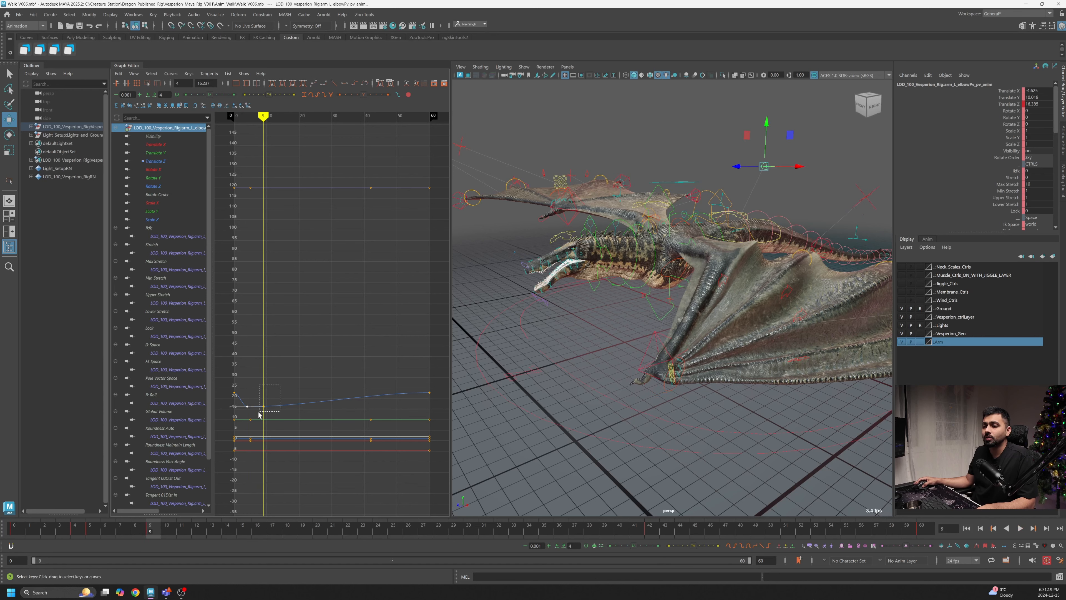
middle_drag(274, 413, 274, 405)
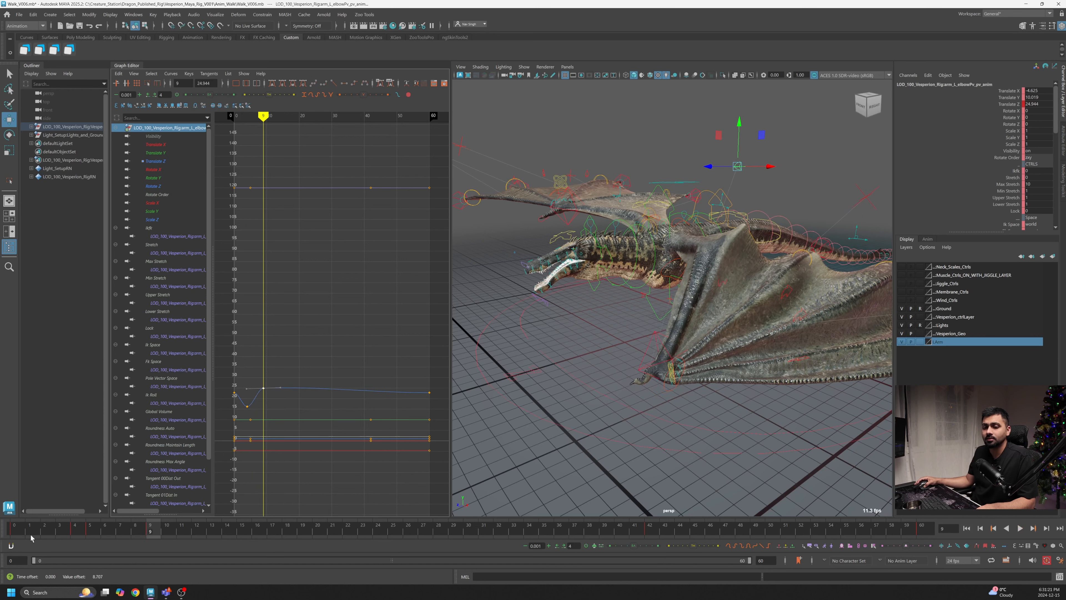
key(alt+v)
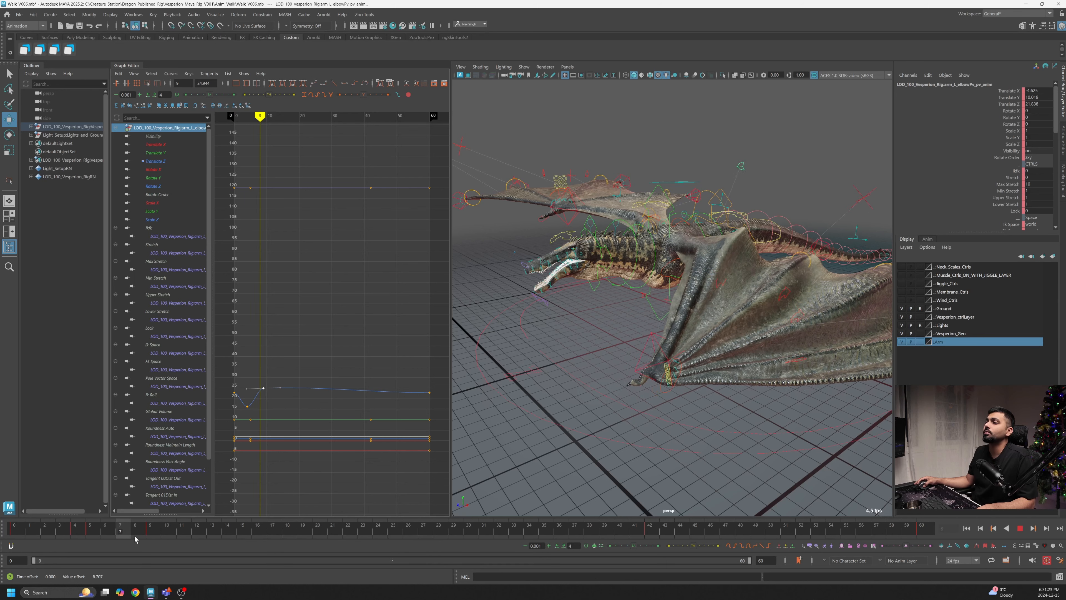
key(alt+v)
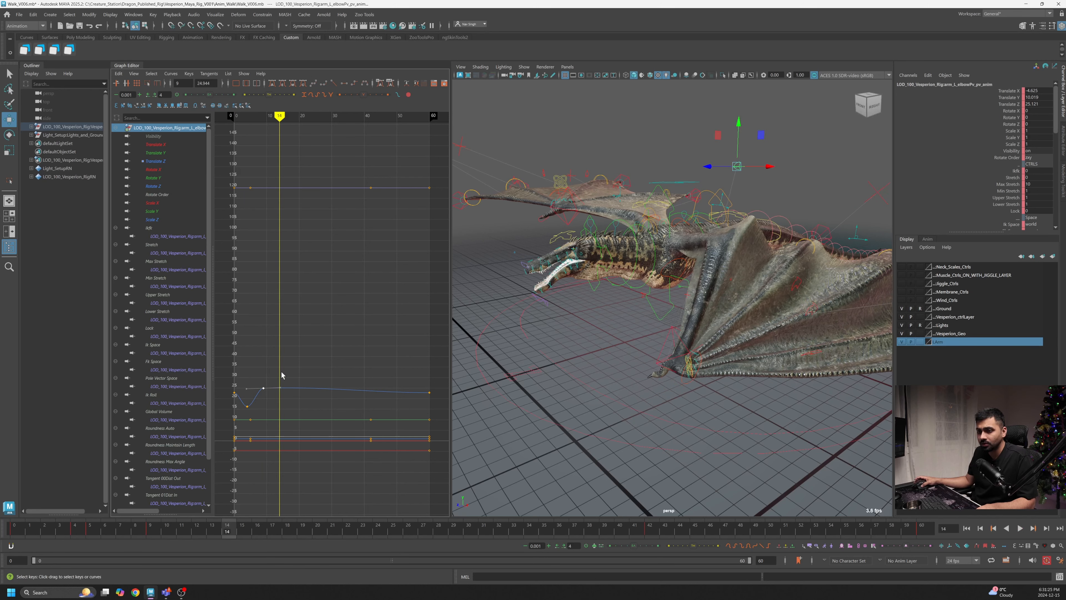
- Raise the Translate Z key near frame 14 and play the walk cycle to review it
drag(278, 398, 278, 398)
middle_drag(278, 398, 278, 405)
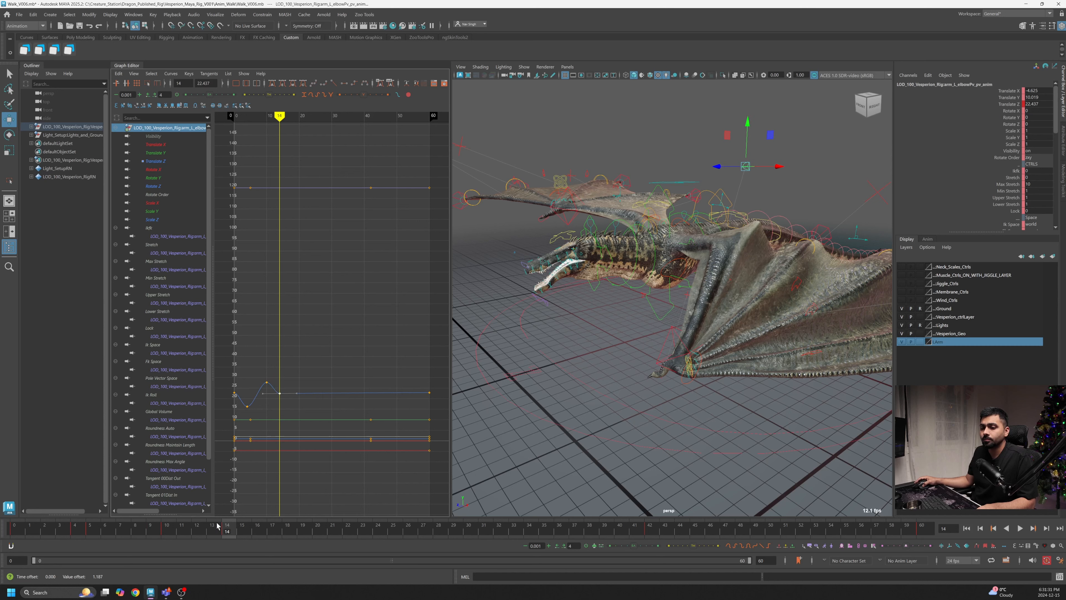
key(alt+v)
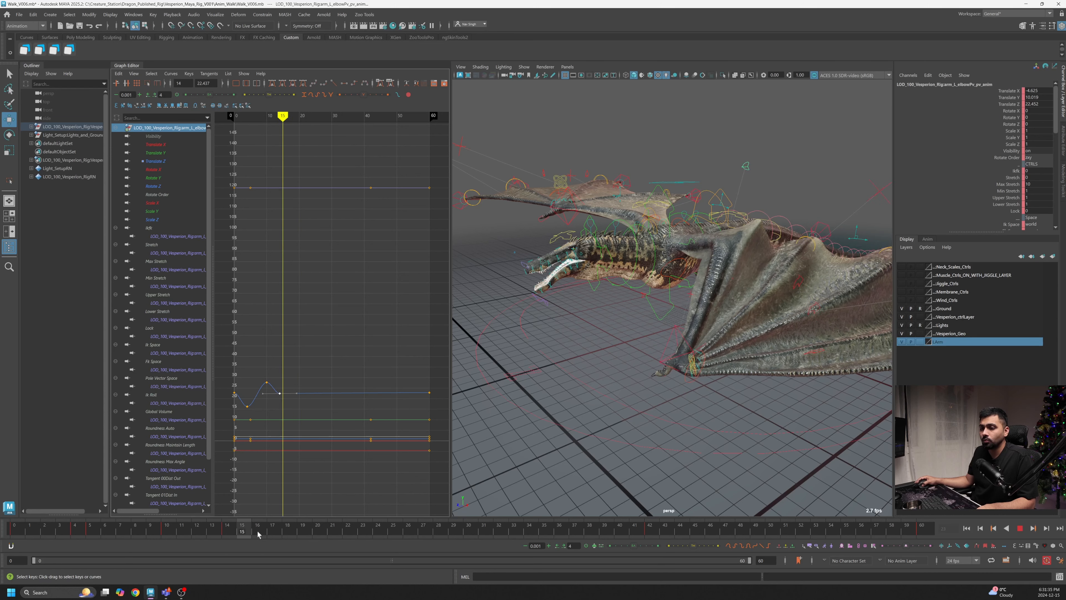
key(alt+v)
- Insert keys around frames 21 and 28 on the Translate Z curve and adjust their values
right_click(309, 397)
shift+middle_drag(297, 408, 301, 403)
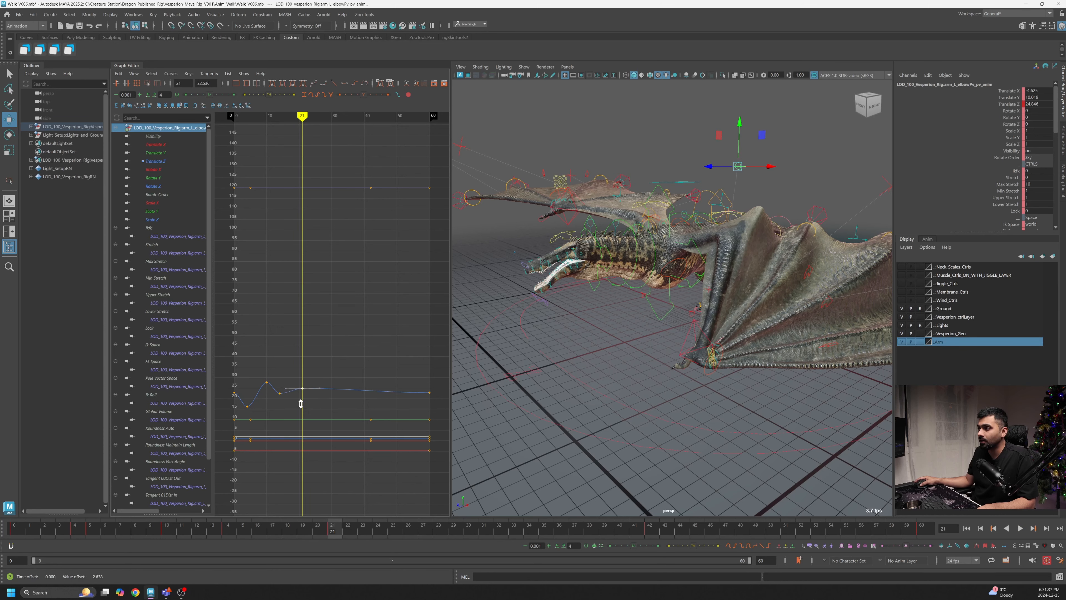
drag(343, 532, 441, 532)
right_click(327, 374)
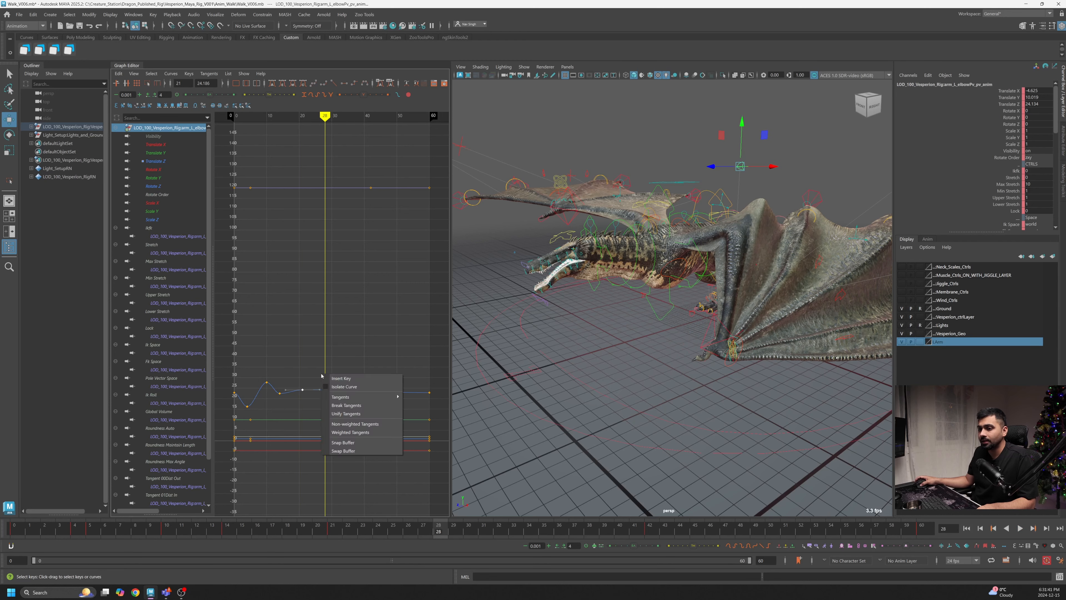
click(339, 379)
drag(338, 379, 321, 405)
shift+middle_drag(325, 403, 327, 417)
- Insert a key near frame 38 on the Translate Z curve, lower it, and play the cycle
alt+drag(792, 386, 765, 373)
alt+middle_drag(766, 373, 754, 391)
drag(439, 530, 590, 548)
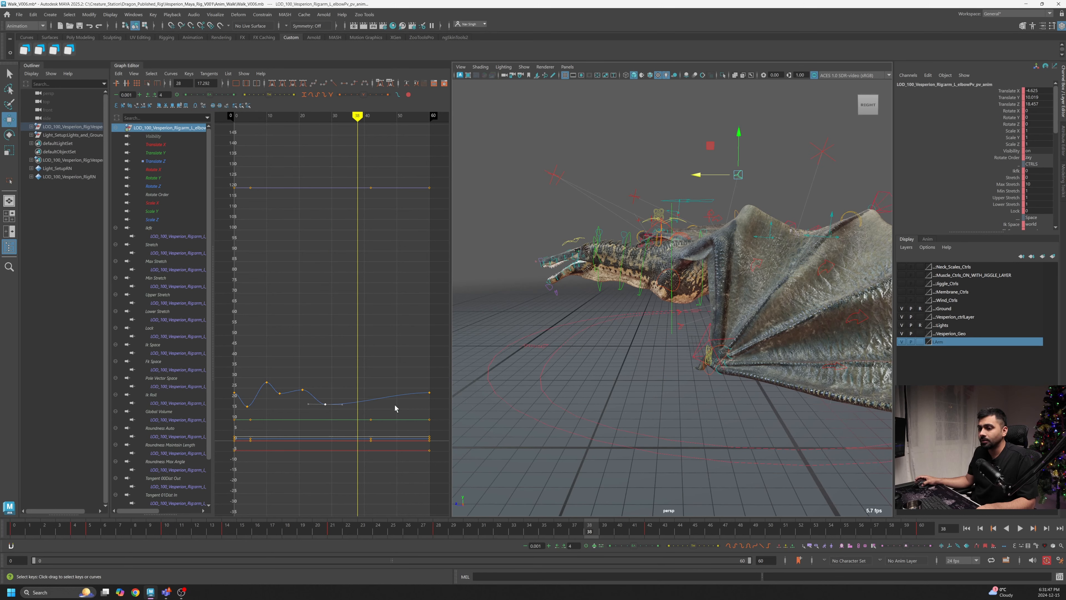
right_click(361, 388)
click(371, 392)
drag(370, 392, 355, 407)
mouse_move(360, 413)
shift+middle_down()
mouse_move(366, 425)
mouse_move(359, 418)
shift+middle_up()
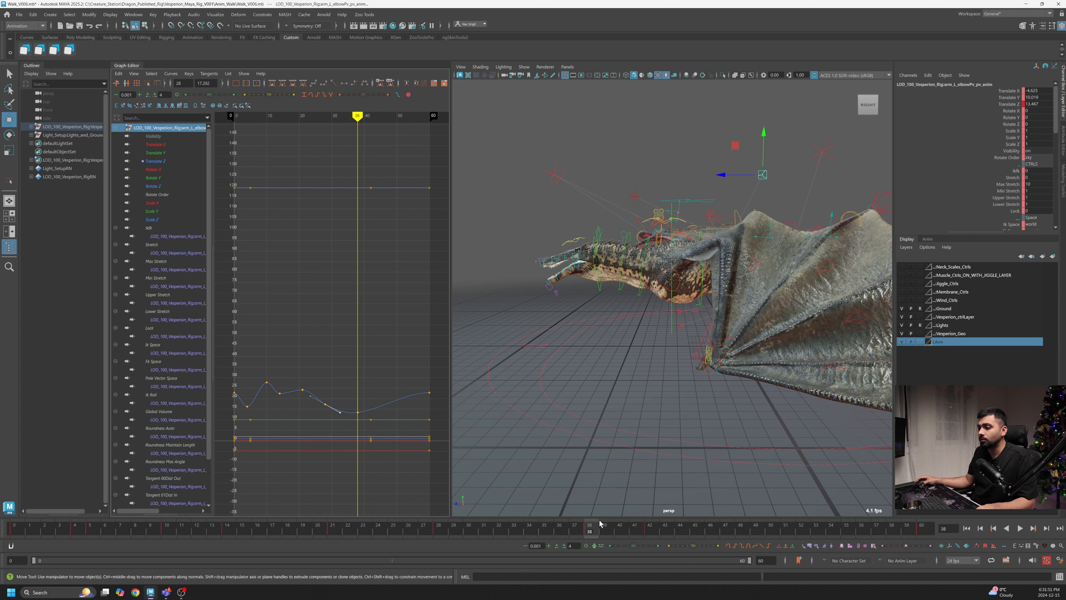
key(alt+v)
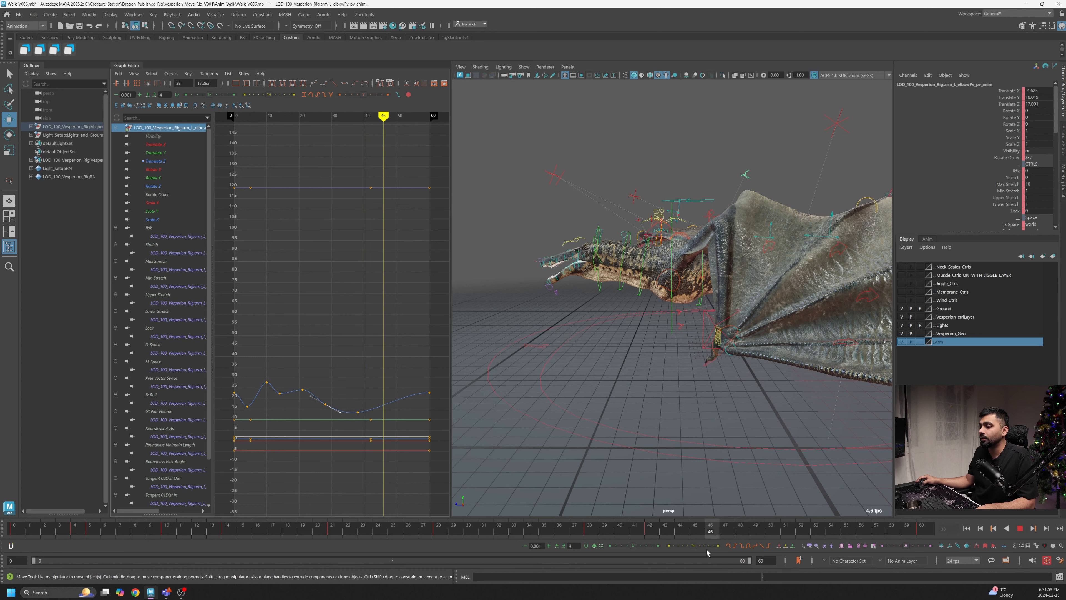
- Raise the Translate Z keys between frames 45 and 50 into a peak, playing the cycle to check
drag(382, 411, 382, 411)
shift+middle_drag(381, 411, 395, 401)
key(alt+v)
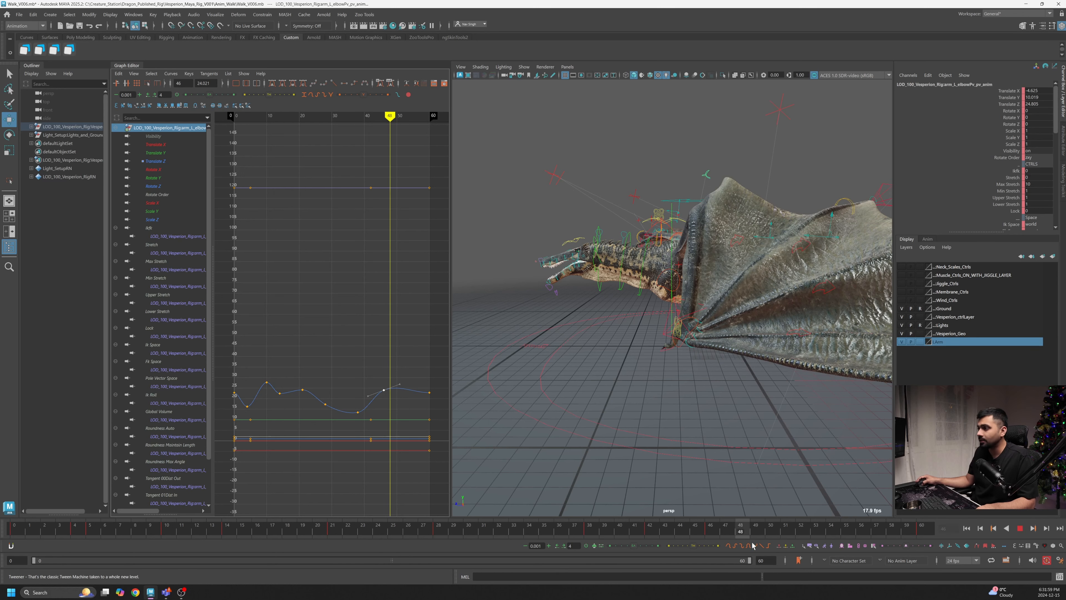
key(alt+v)
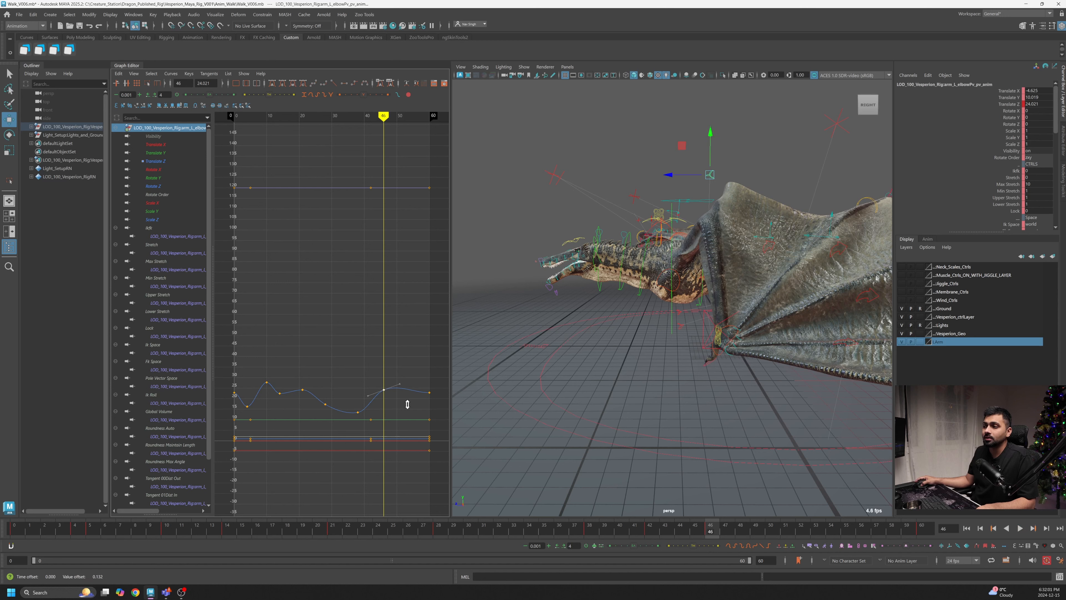
shift+middle_drag(407, 404, 408, 401)
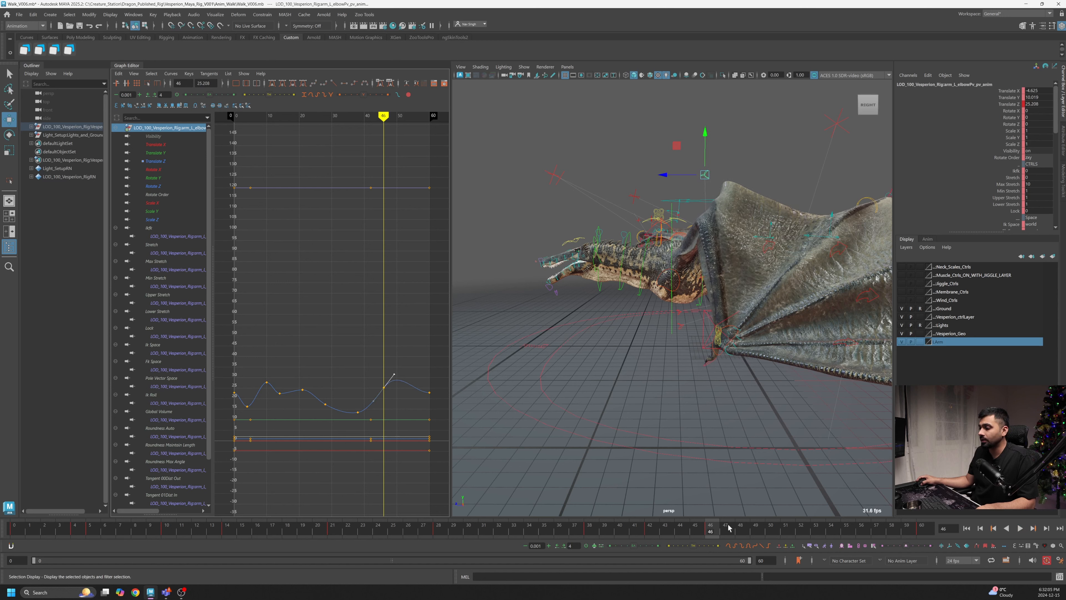
key(alt+v)
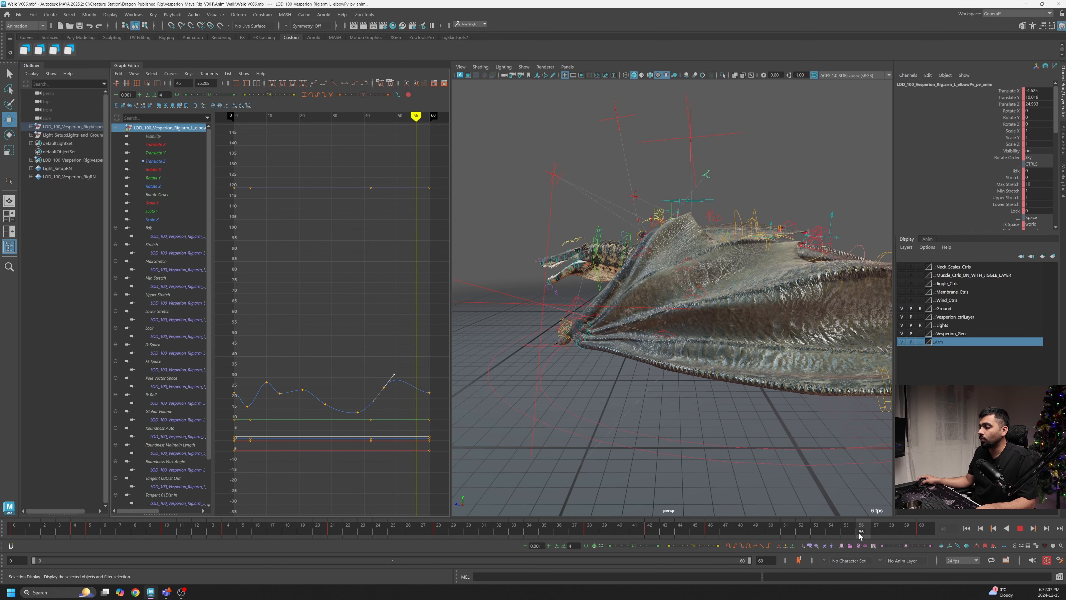
key(alt+v)
- Adjust the last Translate Z key near the end of the cycle and play the animation
shift+middle_drag(419, 416, 421, 397)
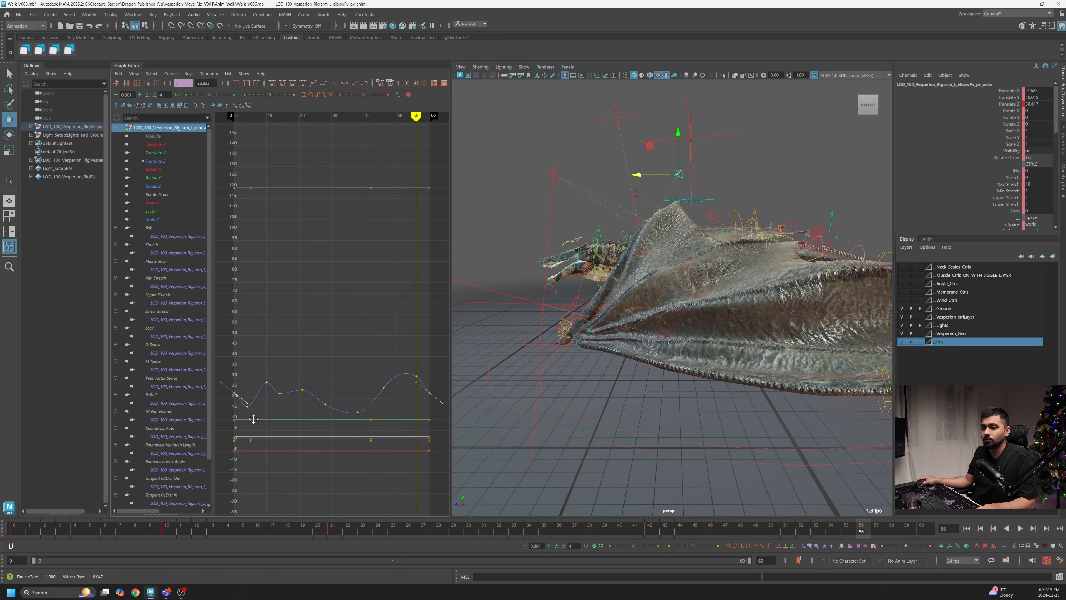
drag(20, 527, 87, 530)
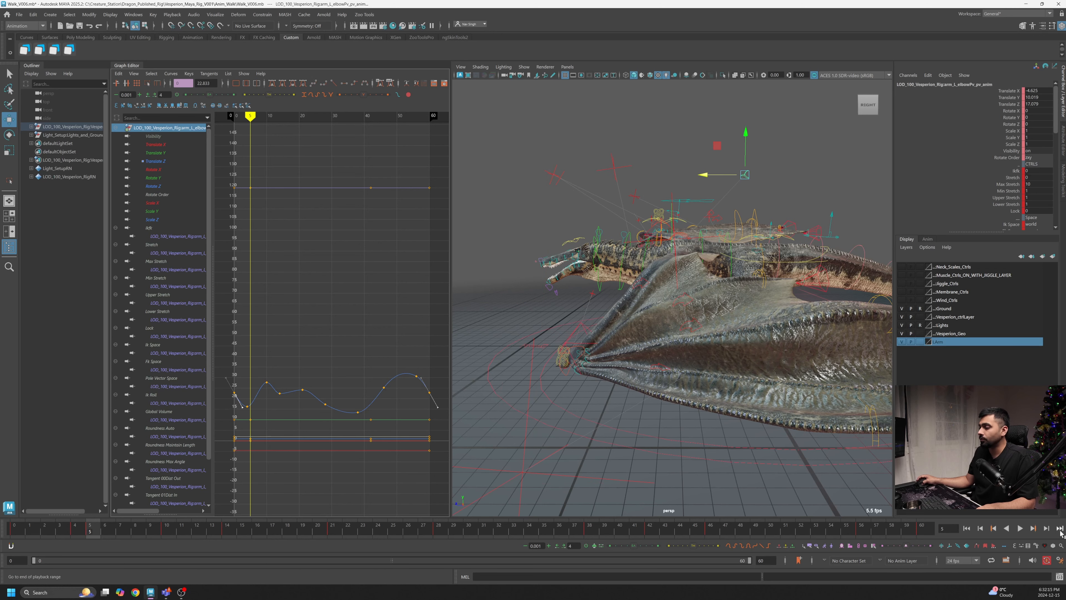
click(1021, 529)
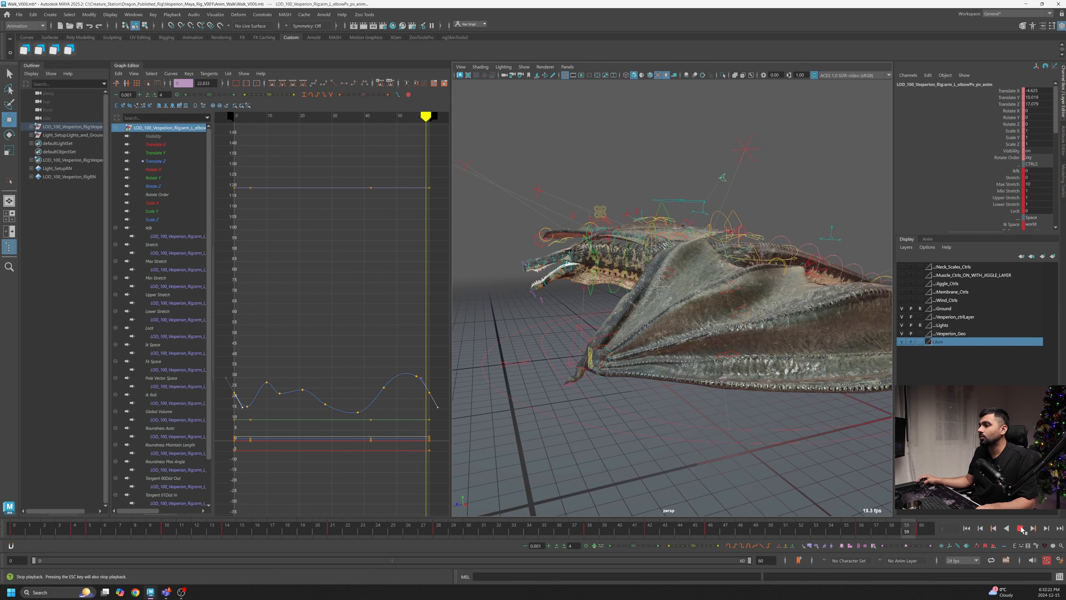
- Play the walk cycle and orbit around the dragon to review the elbow and wing motion
click(268, 382)
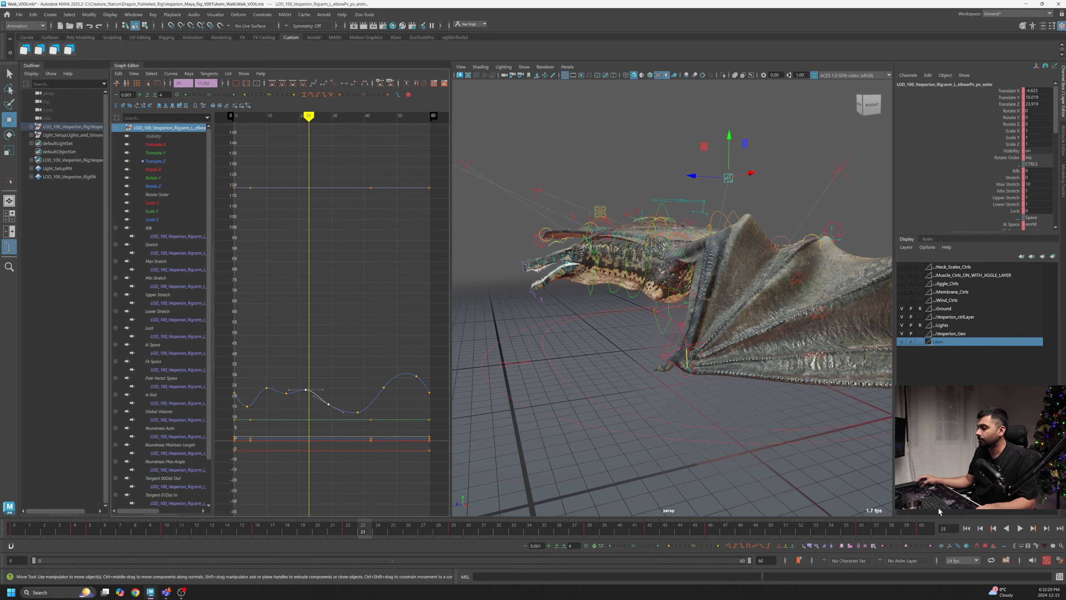
click(1019, 529)
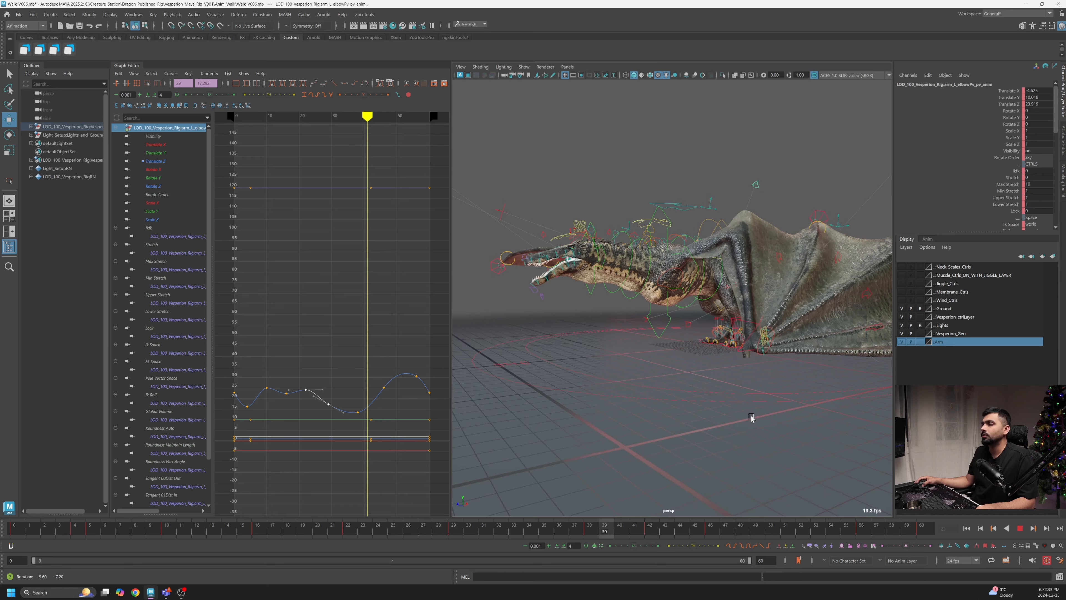
mouse_move(702, 417)
alt+mouse_down()
mouse_move(726, 417)
mouse_move(719, 411)
alt+mouse_up()
alt+drag(743, 465, 711, 415)
click(1021, 530)
click(1021, 528)
alt+right_drag(648, 412, 681, 422)
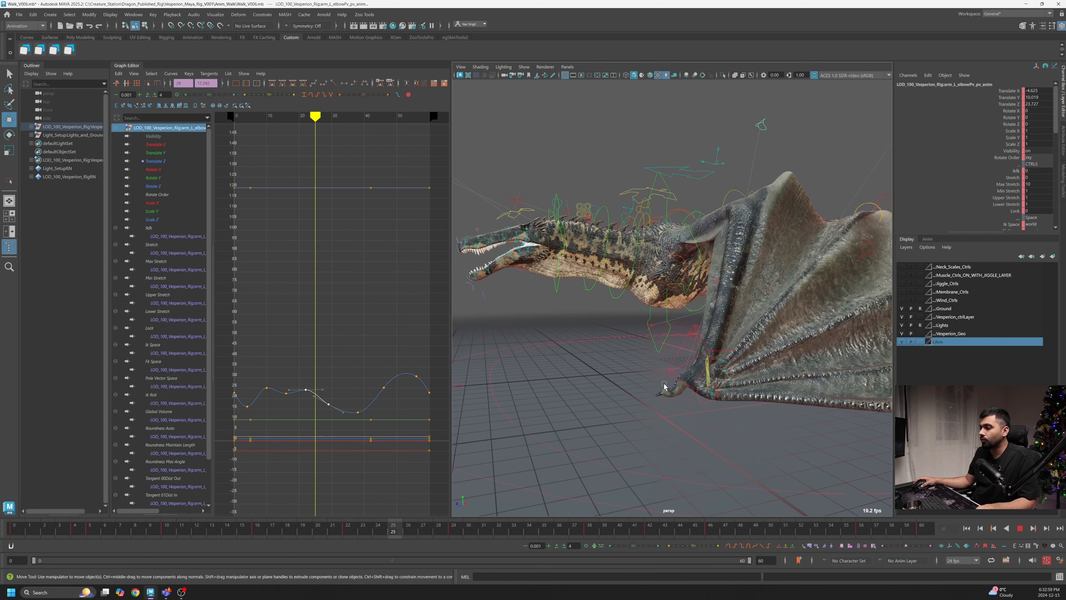
alt+drag(672, 381, 748, 421)
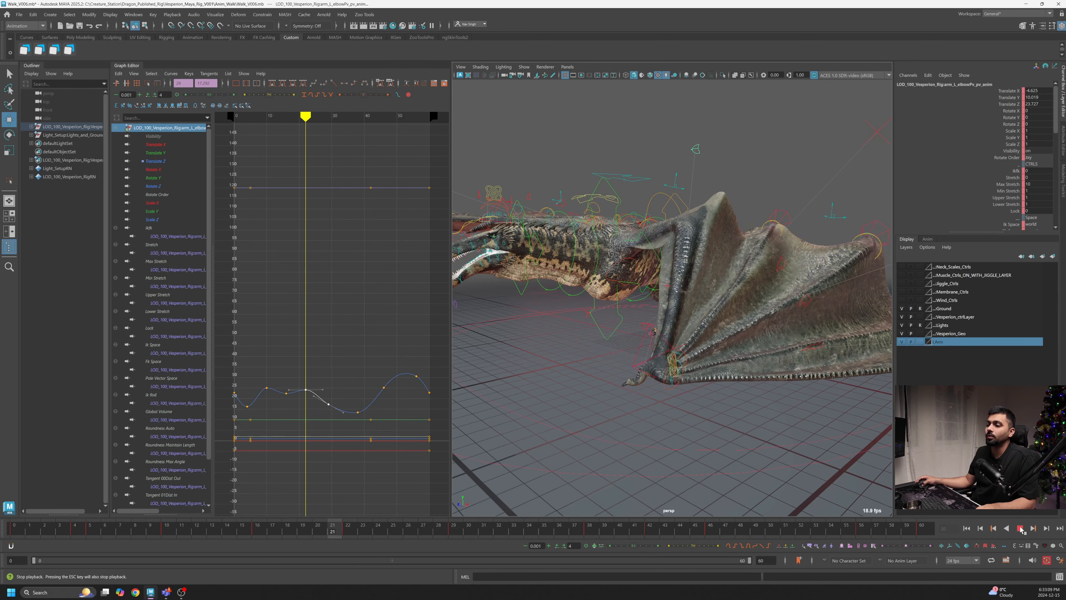
key(Escape)
alt+drag(664, 392, 630, 391)
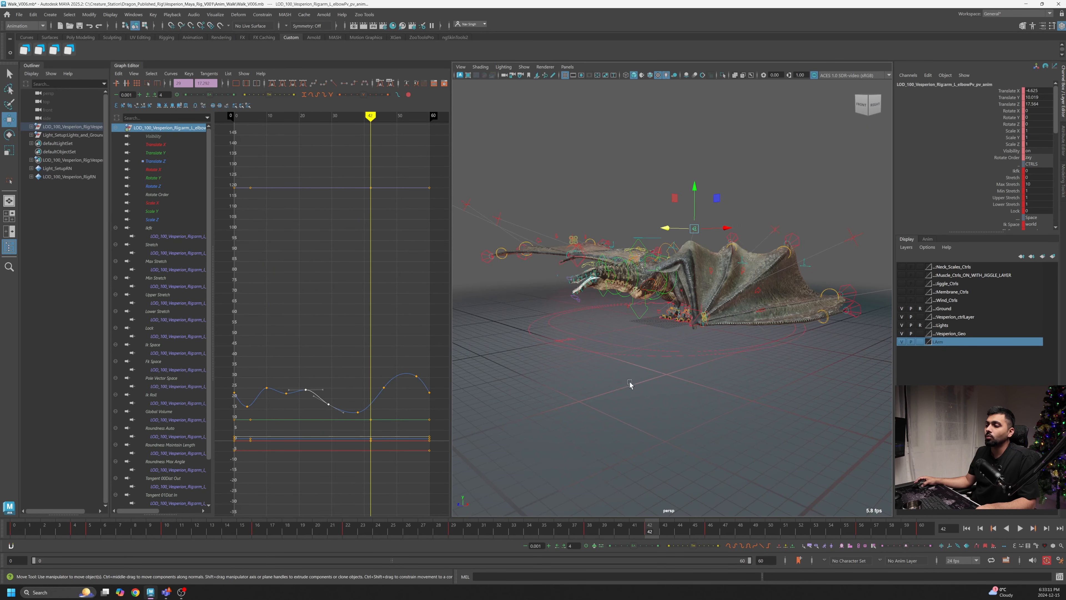
- Select the ground geometry and undo a trial move of it
click(609, 391)
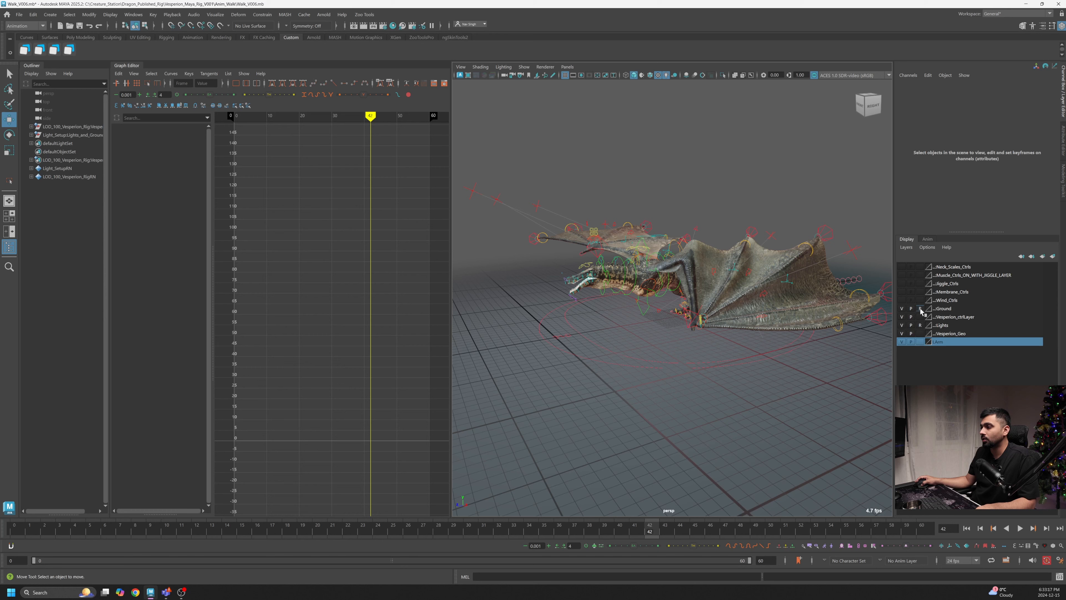
click(691, 392)
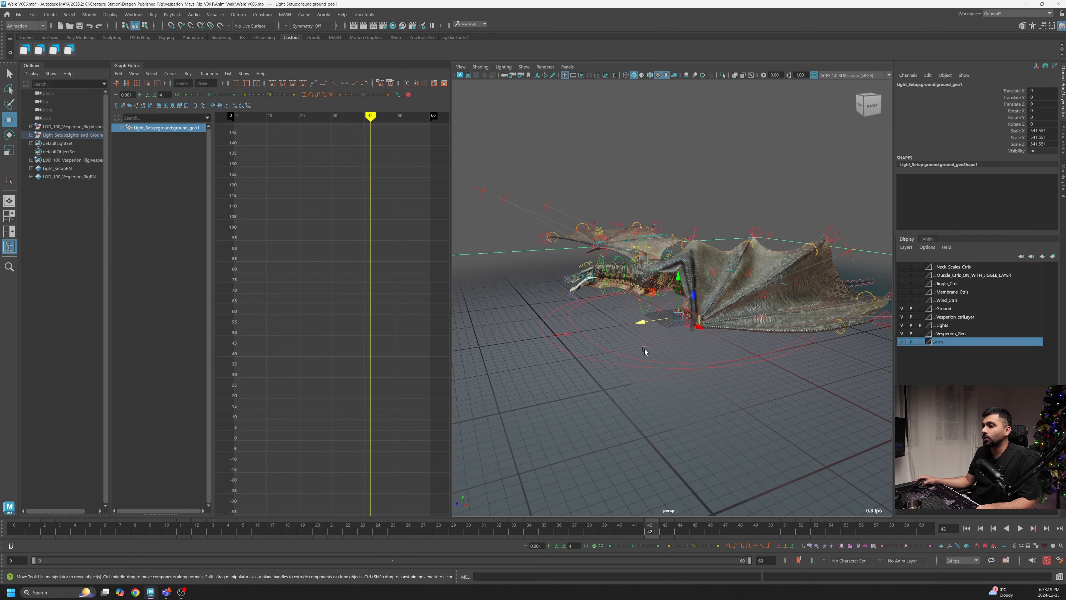
drag(643, 323, 565, 339)
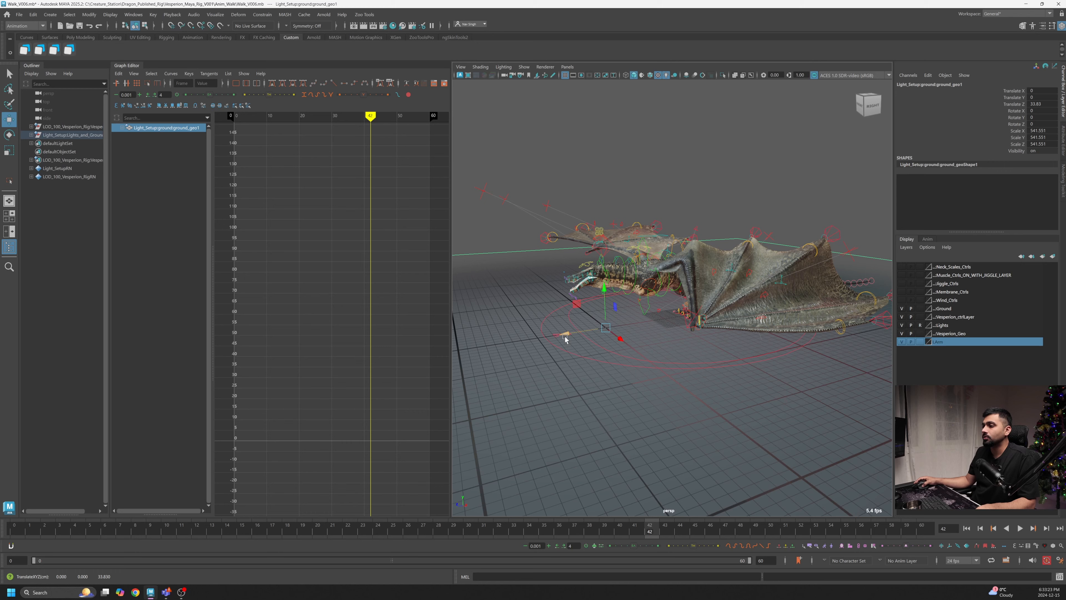
key(ctrl+z)
- Animate the ground geometry sliding along Z from frame 0 to frame 35, about 88 units
drag(65, 537, 15, 536)
alt+right_drag(567, 371, 724, 378)
alt+middle_drag(724, 378, 757, 324)
alt+middle_drag(683, 348, 705, 344)
alt+drag(510, 383, 495, 387)
alt+middle_drag(523, 382, 563, 366)
alt+drag(612, 373, 602, 371)
alt+right_drag(603, 368, 559, 358)
alt+middle_drag(513, 337, 712, 332)
drag(805, 302, 845, 307)
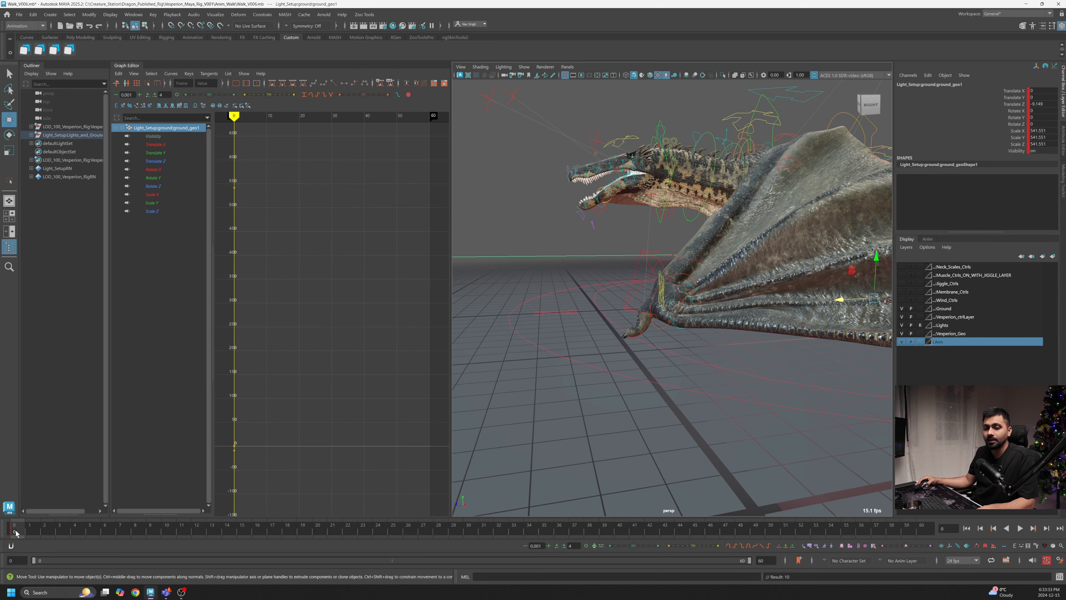
drag(26, 533, 549, 540)
scroll(659, 401, down, 2)
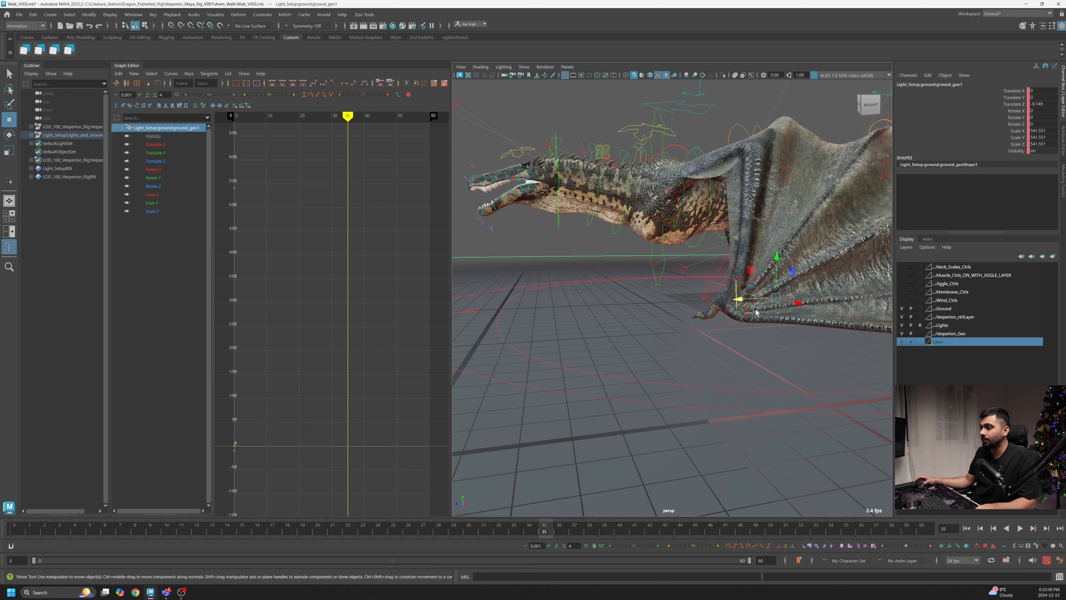
drag(740, 304, 858, 302)
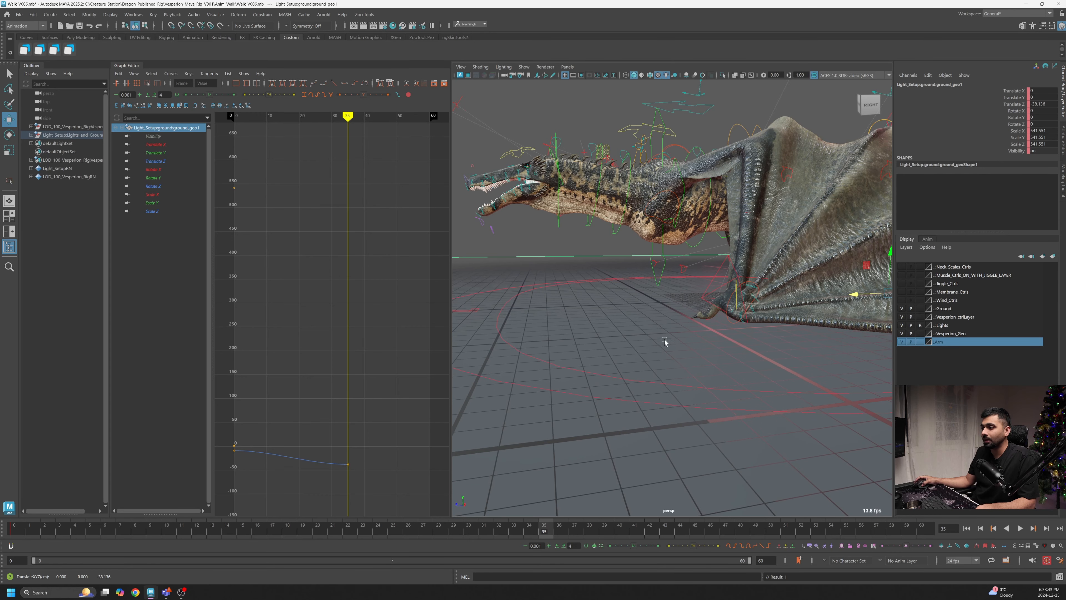
- Make the ground's Translate Z curve linear in the Graph Editor
alt+drag(665, 341, 708, 345)
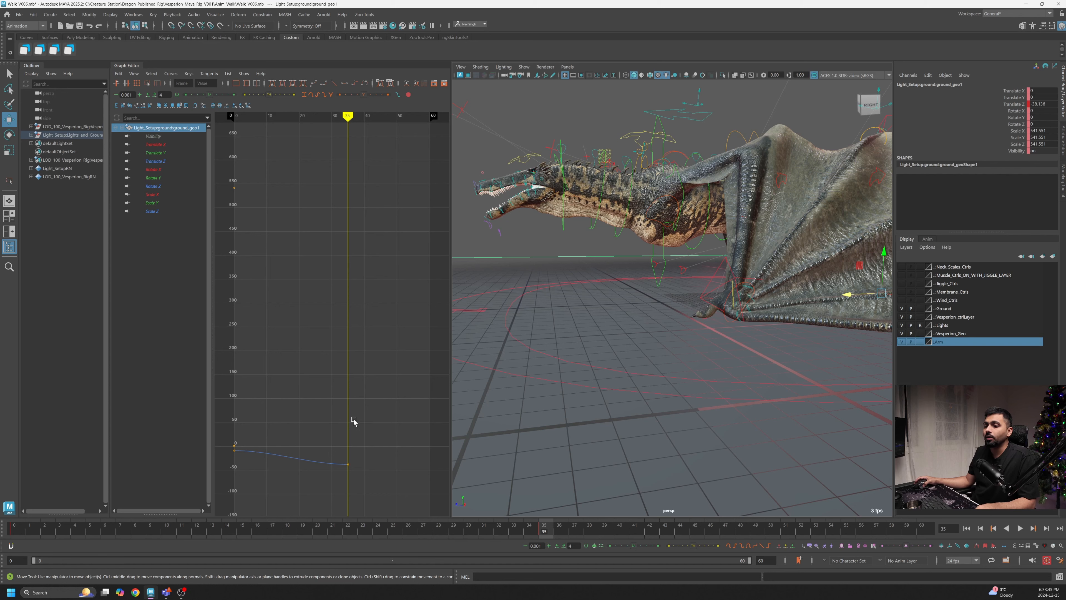
alt+right_drag(345, 455, 316, 450)
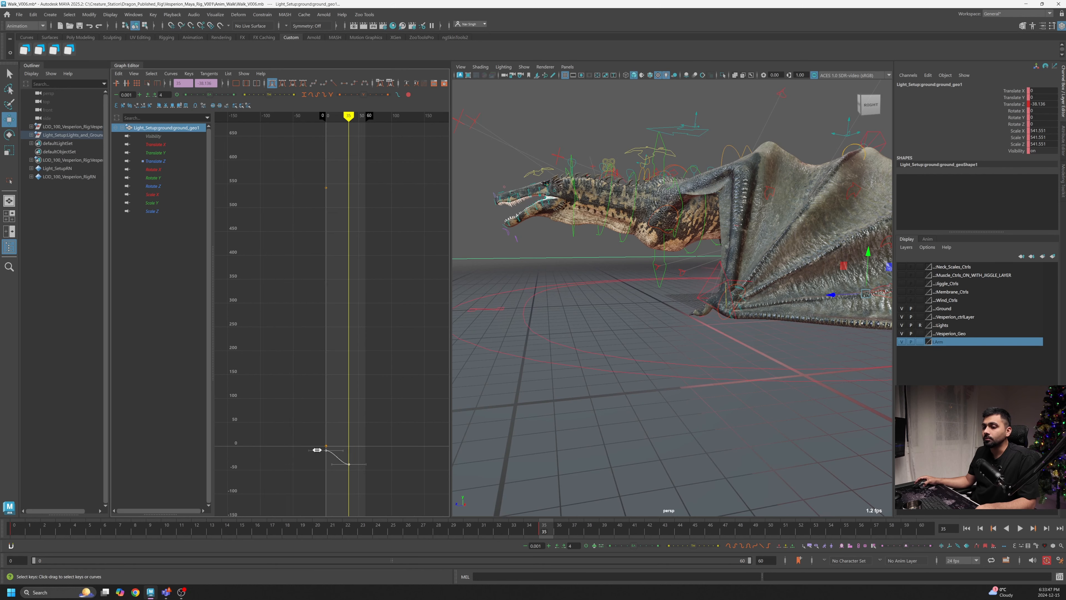
alt+middle_drag(316, 450, 307, 386)
alt+right_drag(279, 382, 298, 394)
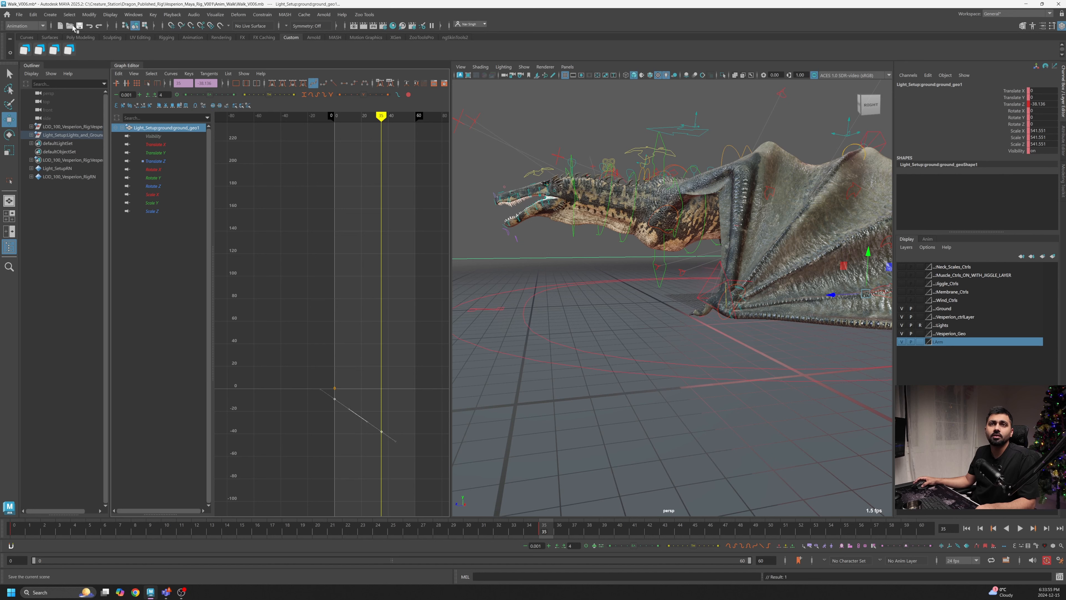
click(34, 15)
mouse_move(61, 91)
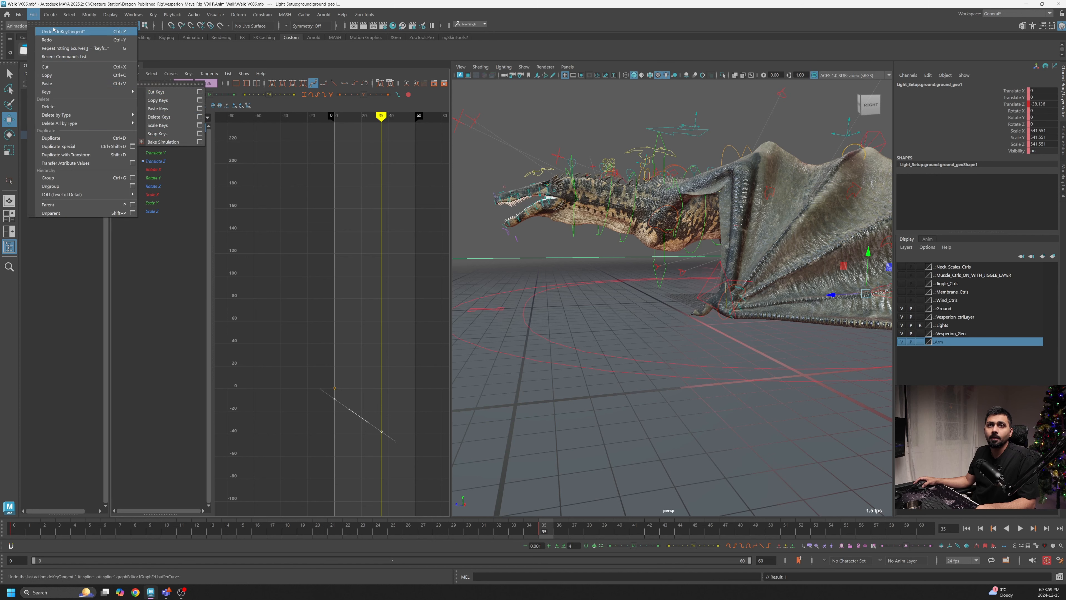
mouse_move(49, 19)
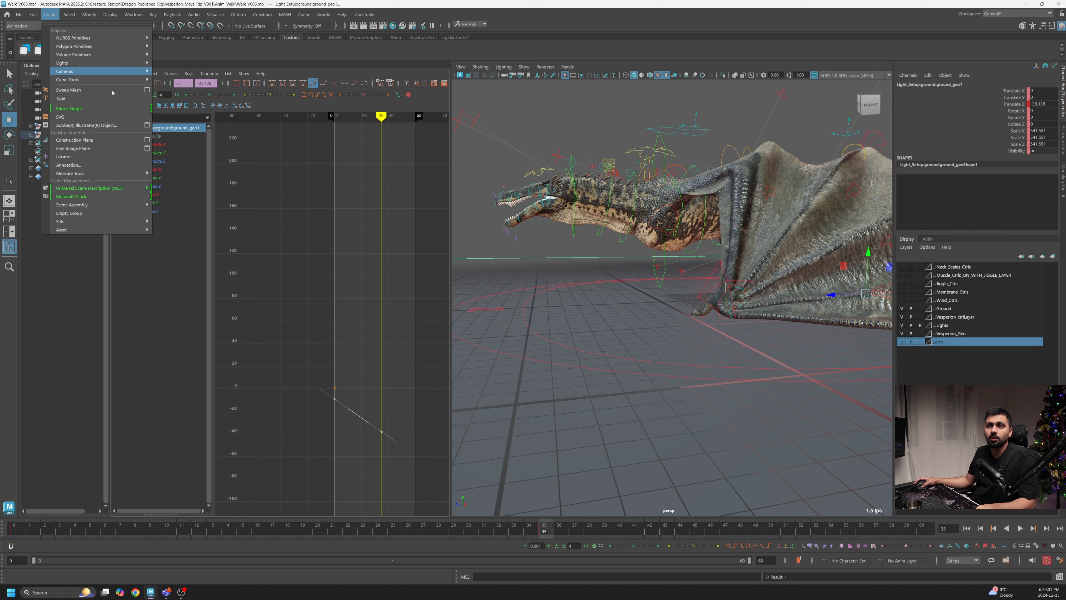
click(389, 223)
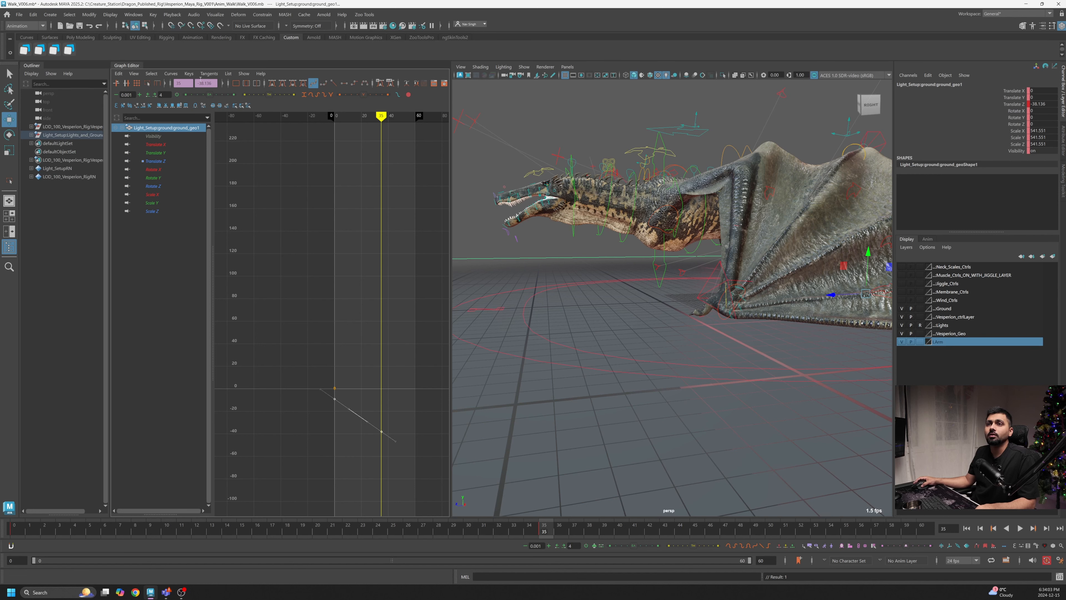
- Set the ground's Translate Z curve to cycle both before and after its keys
click(171, 74)
mouse_move(184, 97)
click(281, 97)
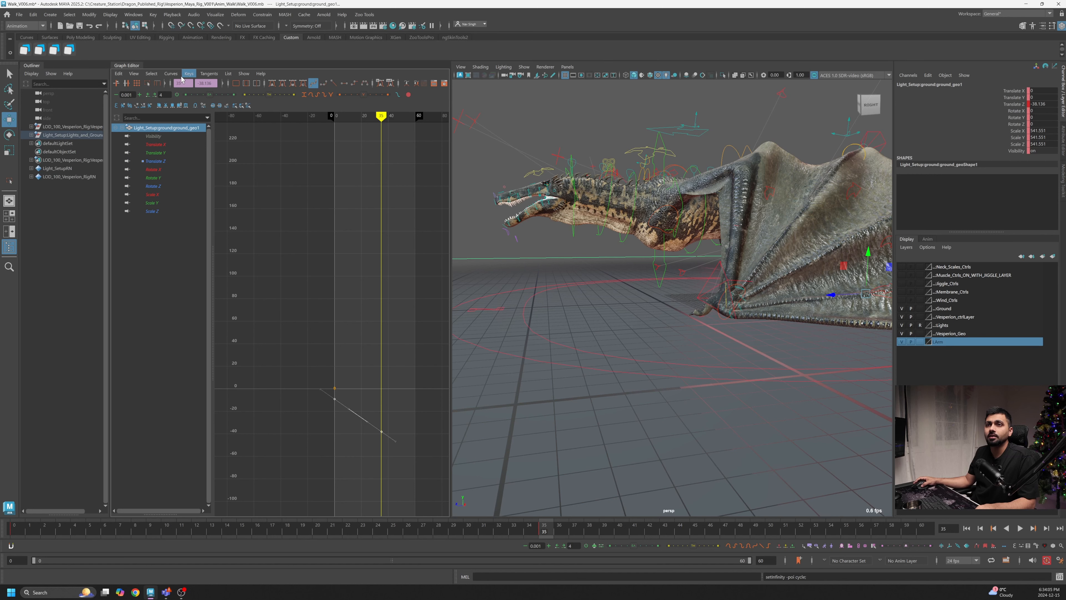
click(171, 74)
click(275, 90)
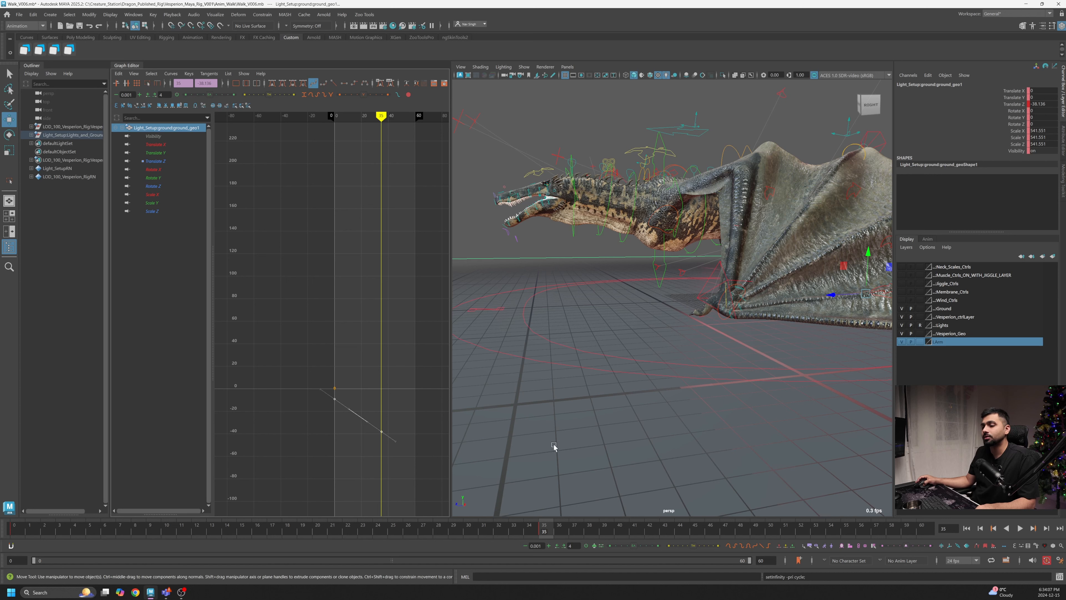
- Turn on the display of curve infinity in the Graph Editor to see the cycled ground curve
click(135, 74)
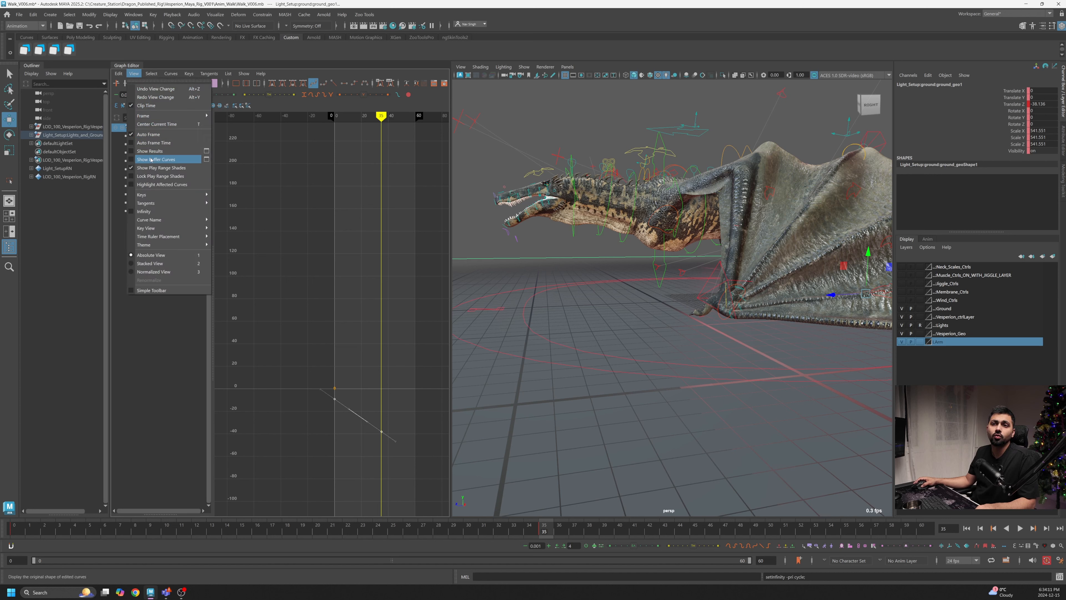
click(131, 213)
alt+right_drag(346, 383, 381, 389)
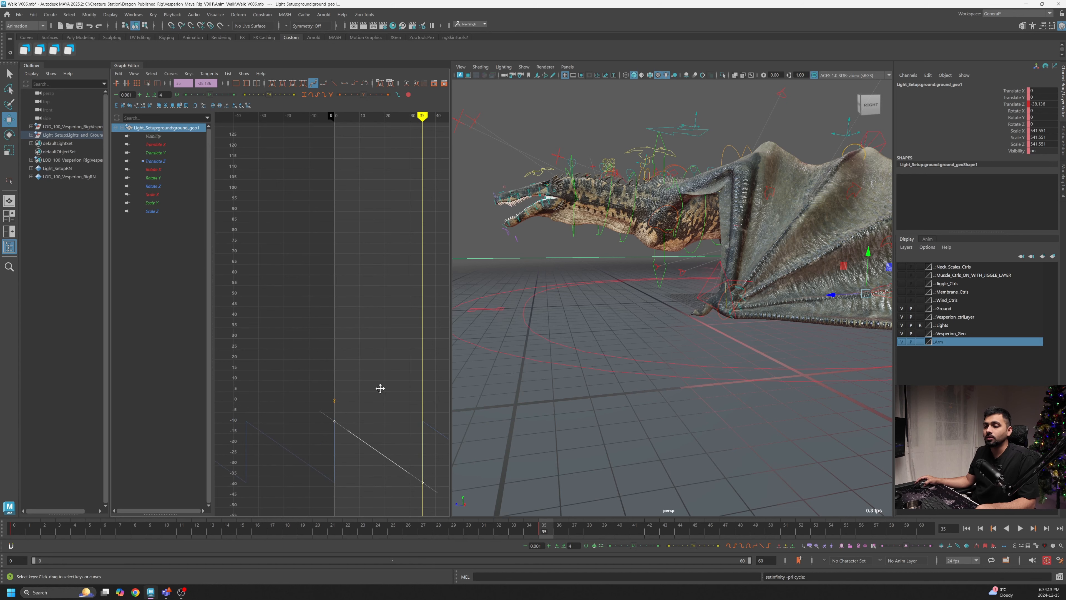
alt+middle_drag(381, 389, 316, 335)
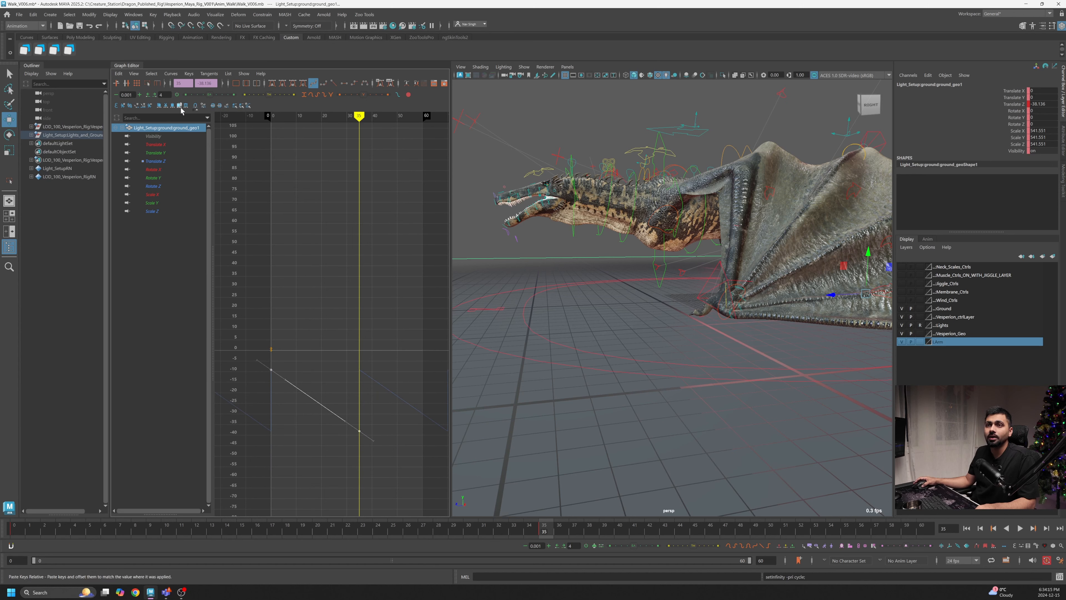
- Change the Translate Z curve's post- and pre-infinity to Cycle with Offset so the ground keeps sliding
click(170, 74)
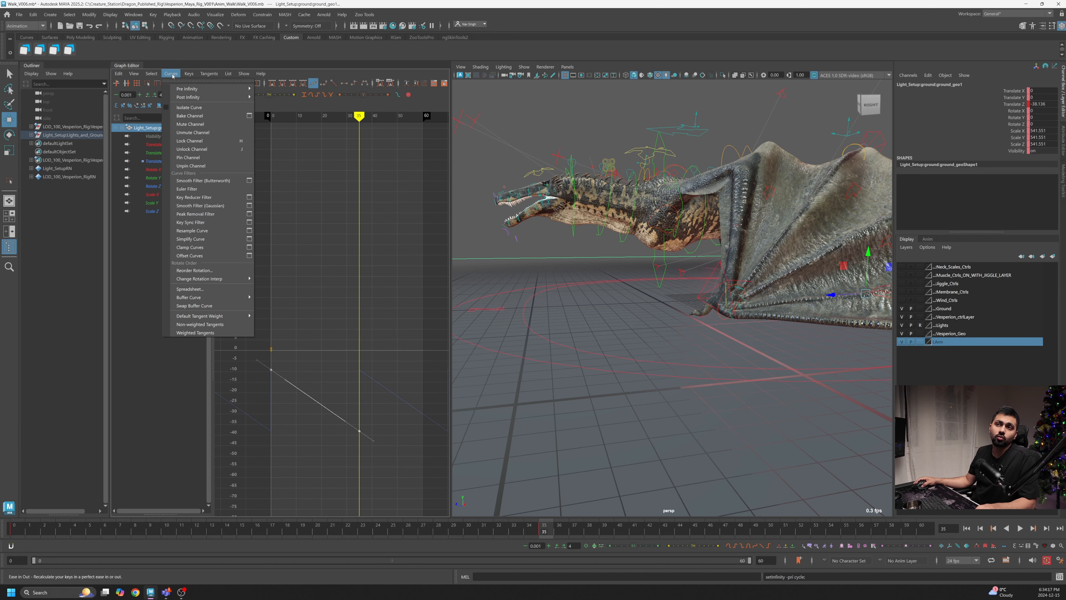
mouse_move(185, 98)
click(279, 105)
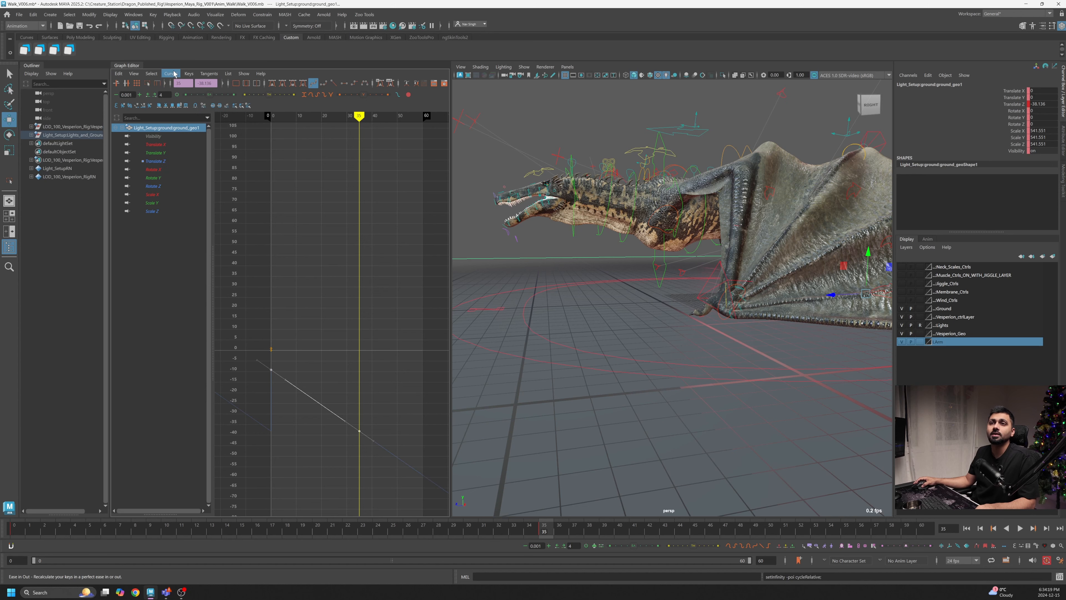
click(174, 73)
click(269, 89)
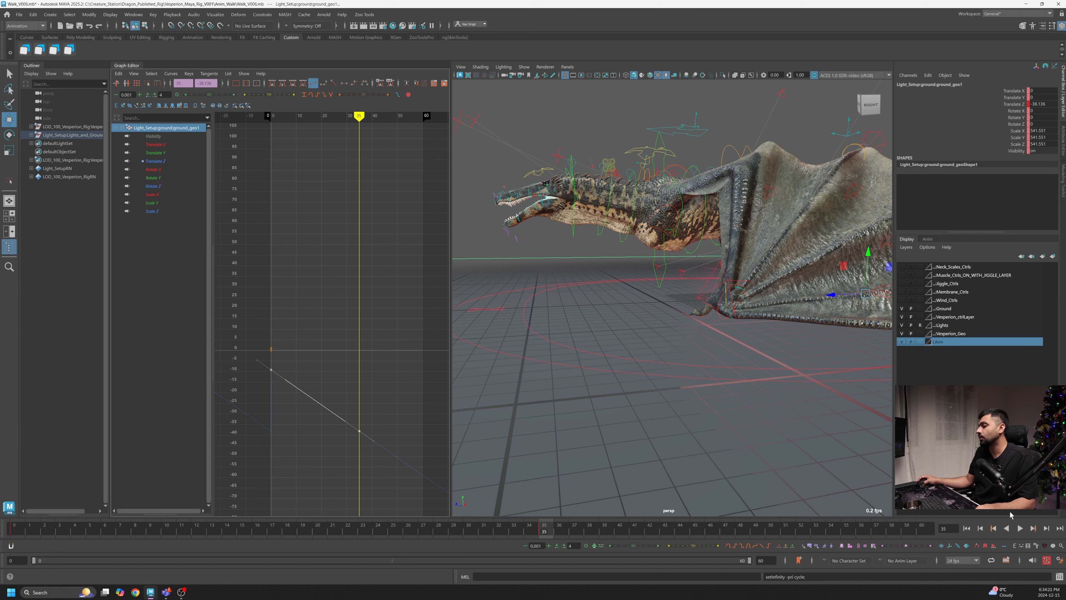
- Play the animation and orbit around the dragon to review the ground sliding beneath it
click(1021, 528)
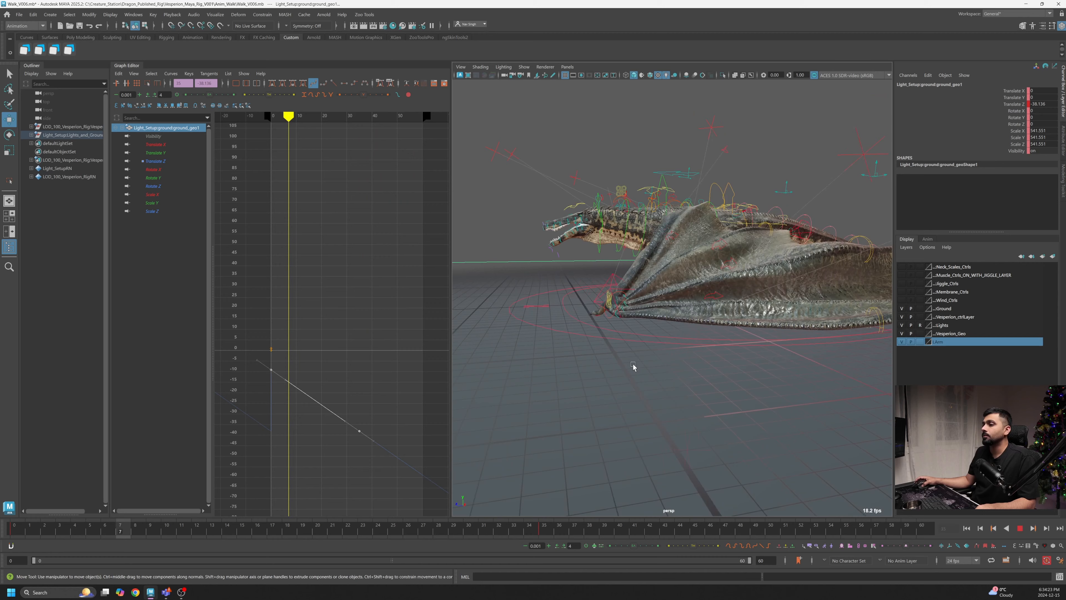
alt+drag(649, 374, 743, 358)
alt+right_drag(743, 358, 597, 388)
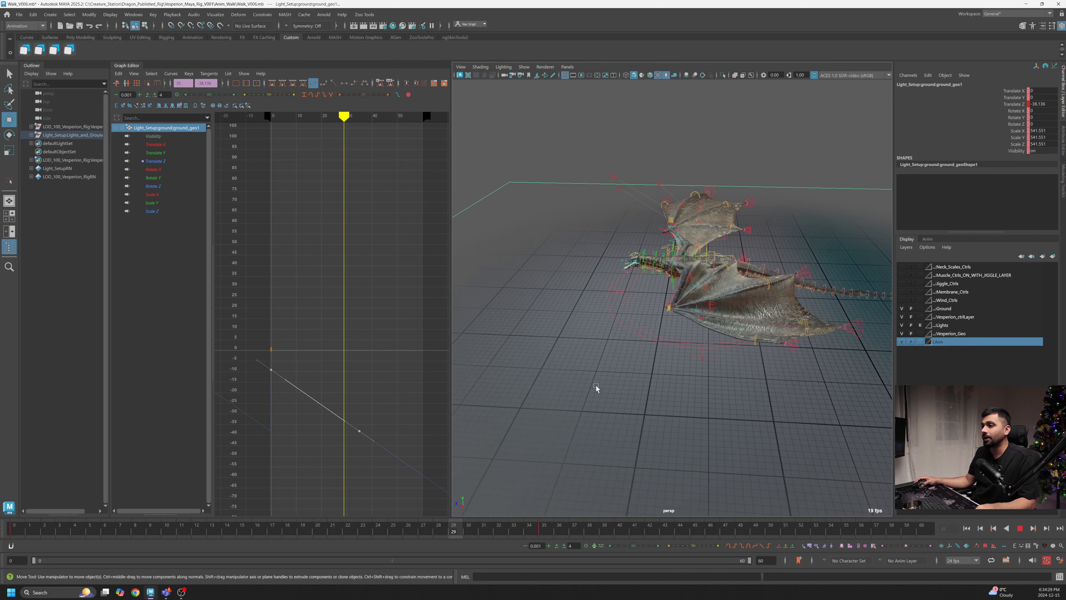
alt+drag(593, 373, 652, 374)
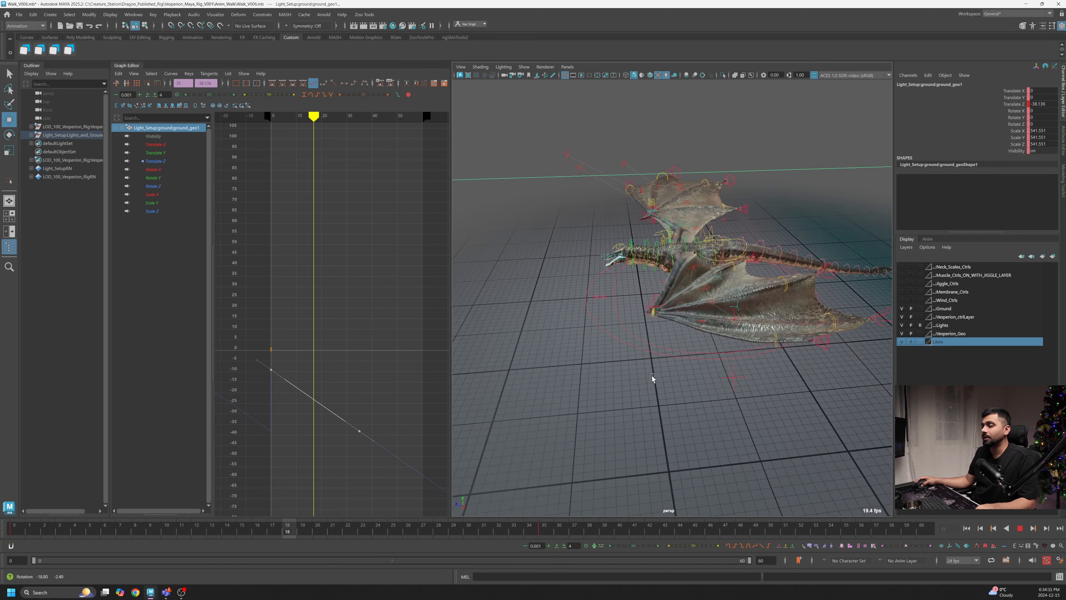
alt+right_drag(652, 373, 749, 402)
alt+drag(676, 398, 740, 431)
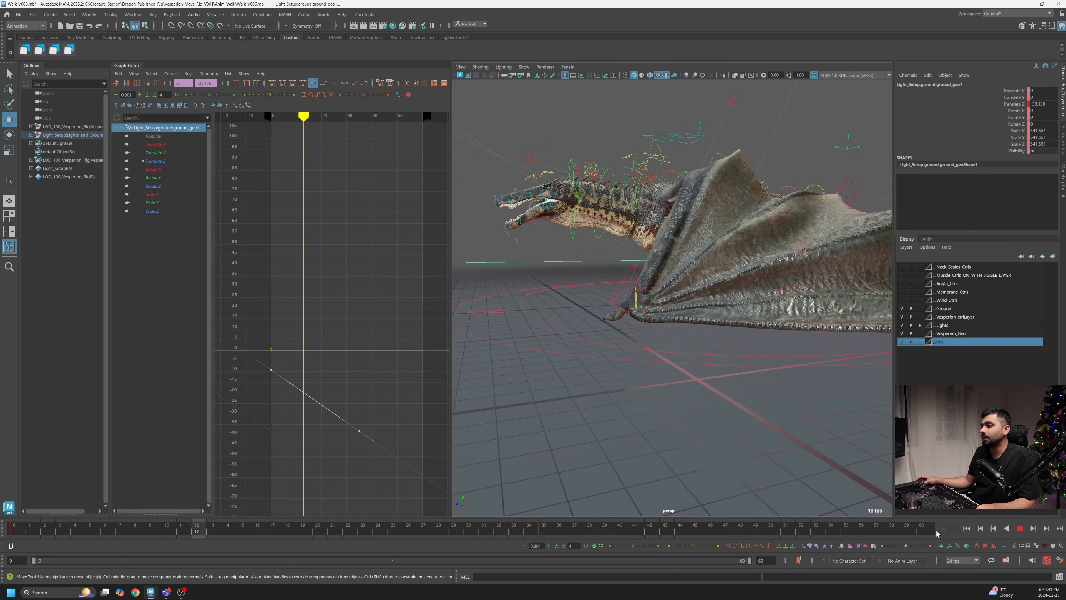
- Stop playback and select the dragon's left wrist IK control
click(1020, 529)
alt+right_drag(788, 405, 730, 311)
alt+drag(729, 290, 735, 303)
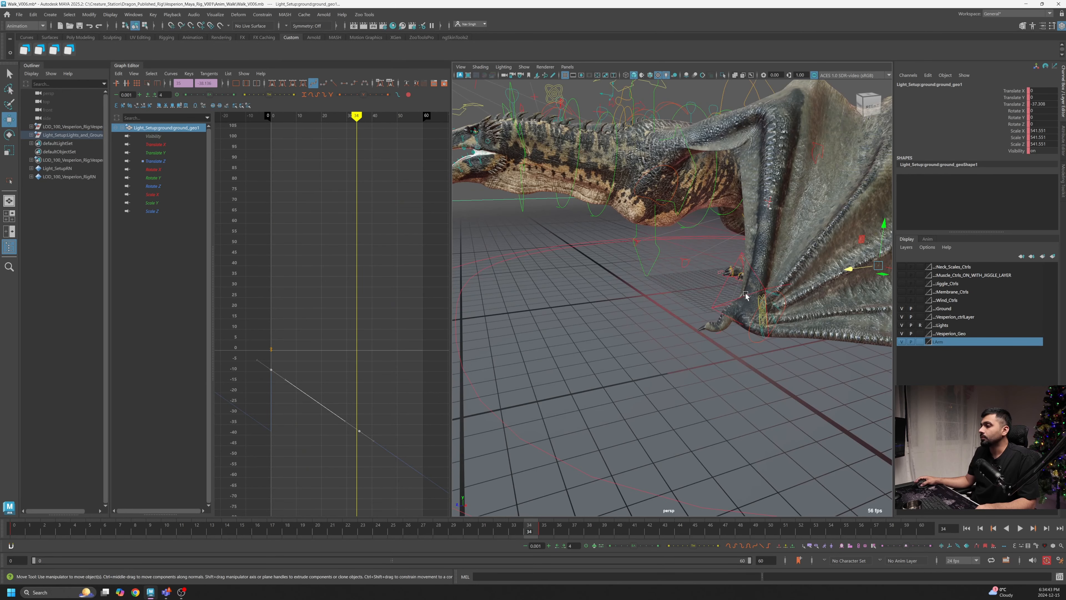
click(746, 302)
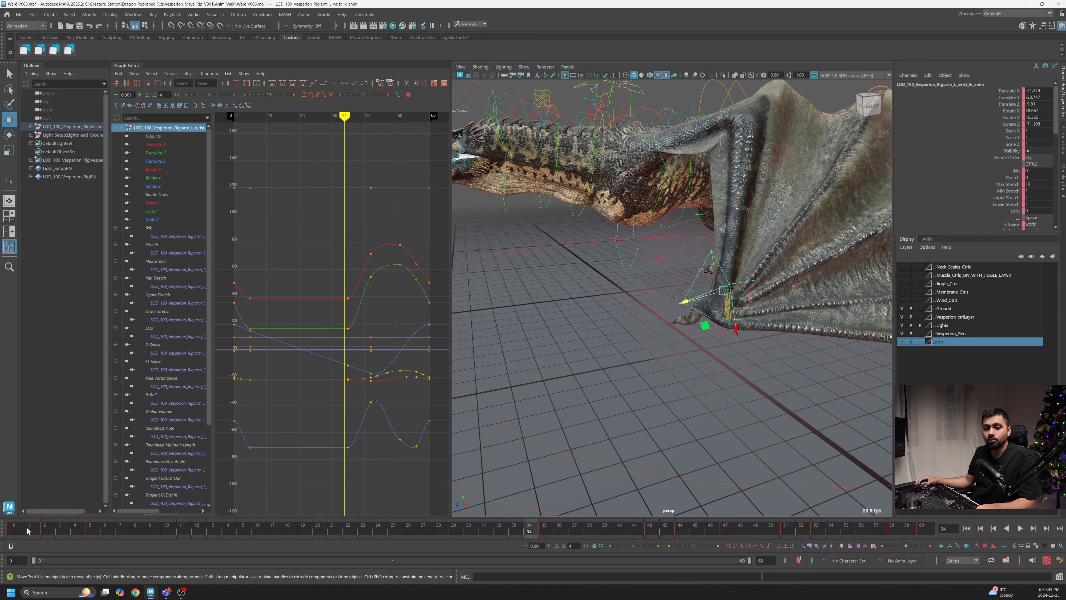
- Play back and scrub the walk cycle while orbiting close to the left wing to inspect its motion
click(27, 531)
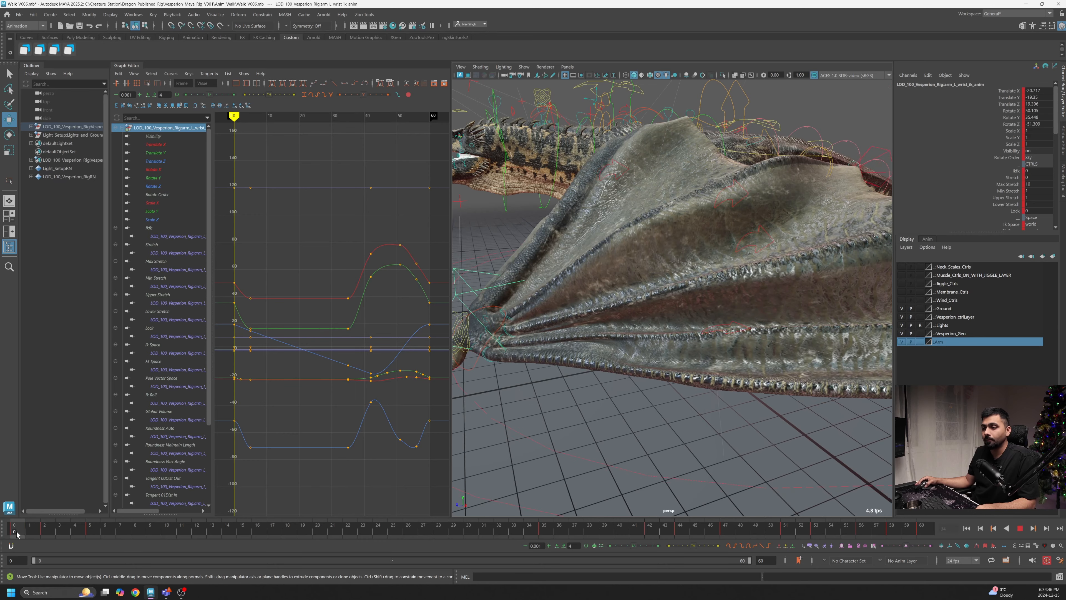
key(alt+v)
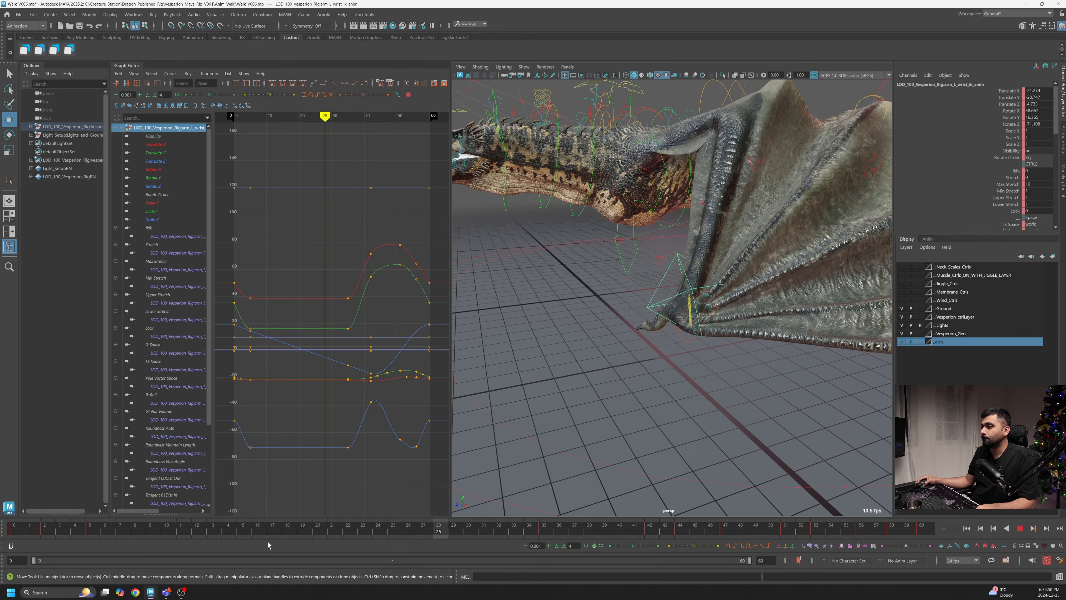
click(15, 531)
alt+right_drag(588, 364, 539, 363)
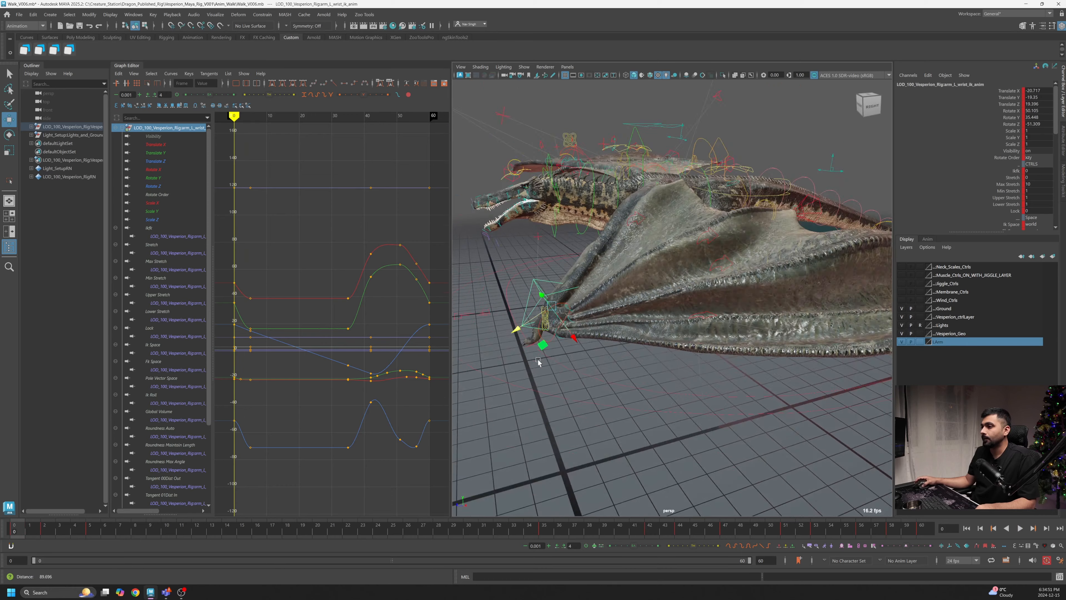
alt+drag(538, 363, 477, 433)
key(alt+v)
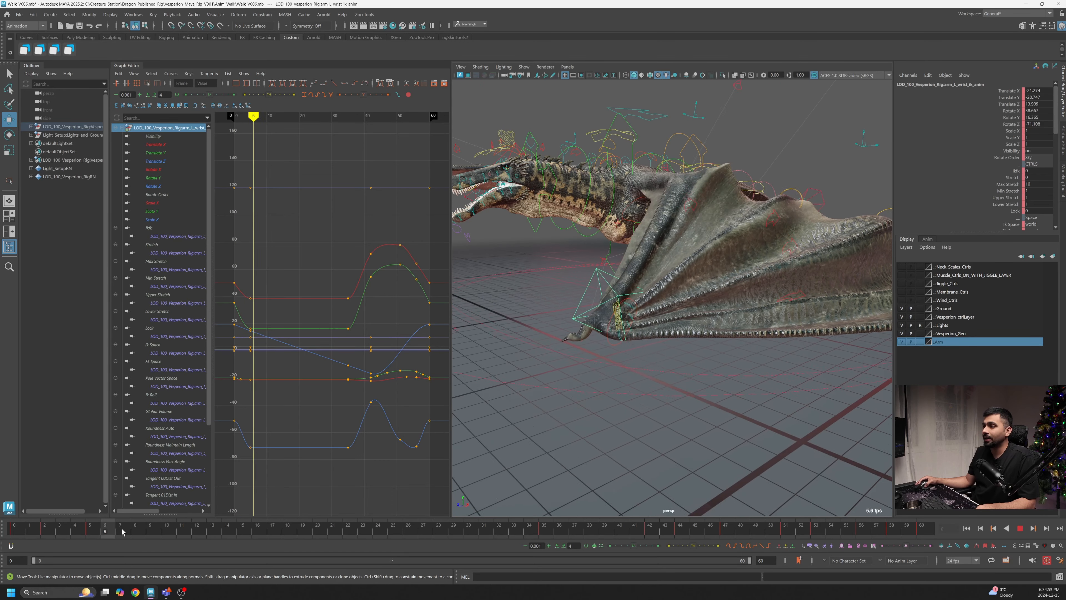
drag(689, 533, 489, 556)
scroll(778, 381, up, 3)
scroll(688, 397, up, 3)
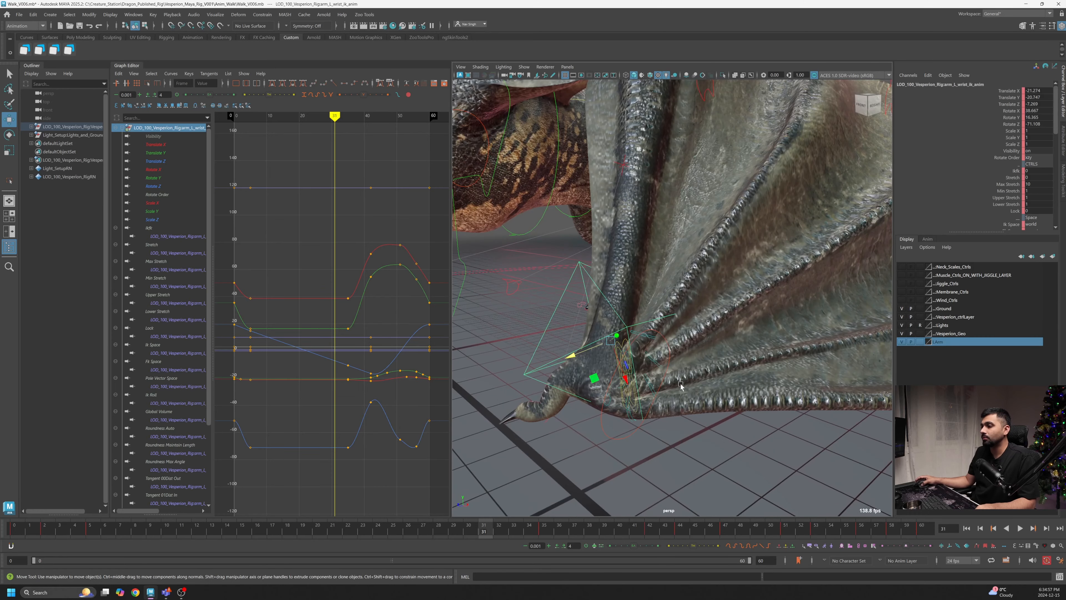
- Select the left wing's start control at frame 0 and pick its Spread Out channel in the Graph Editor
click(622, 346)
scroll(623, 345, down, 5)
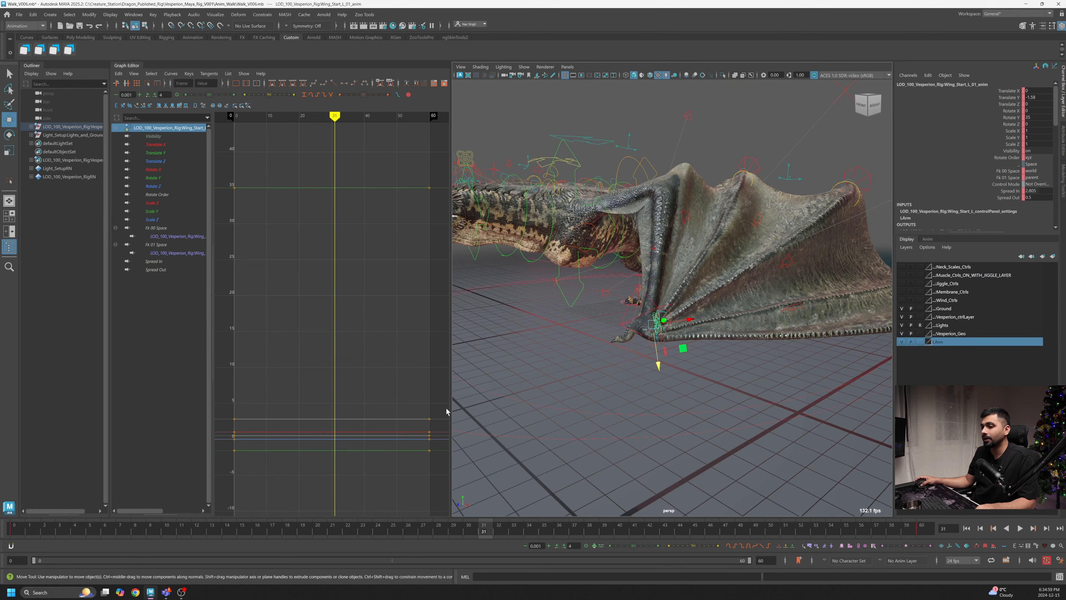
click(13, 530)
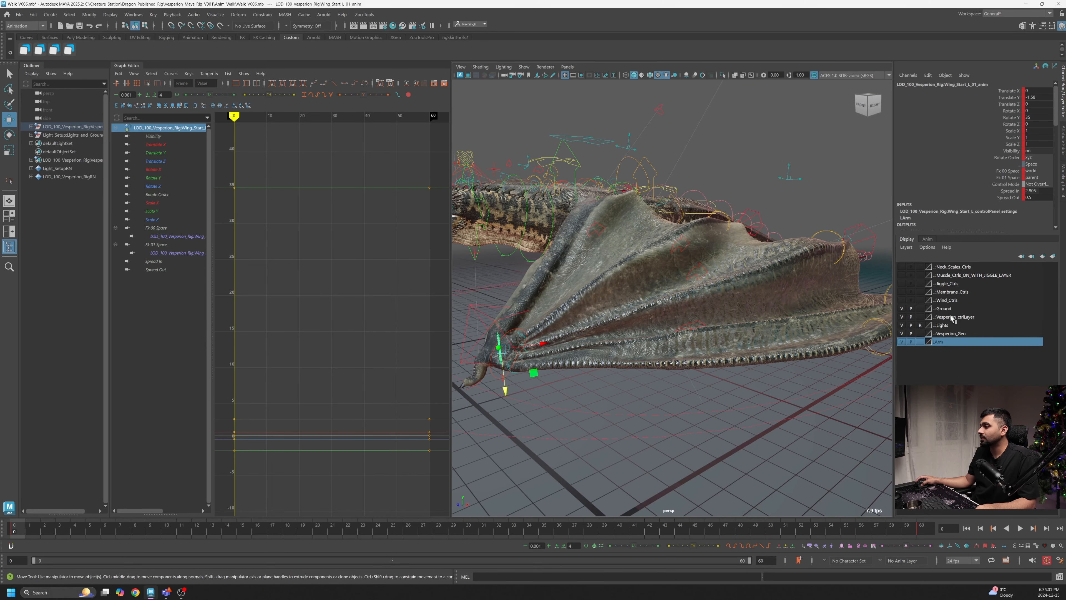
click(1009, 191)
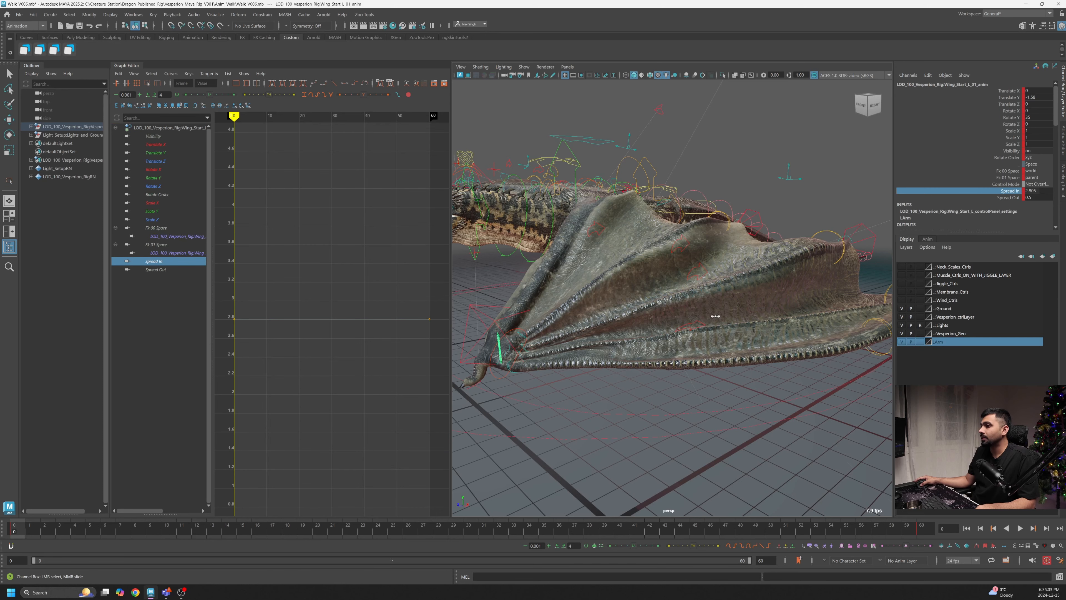
click(993, 200)
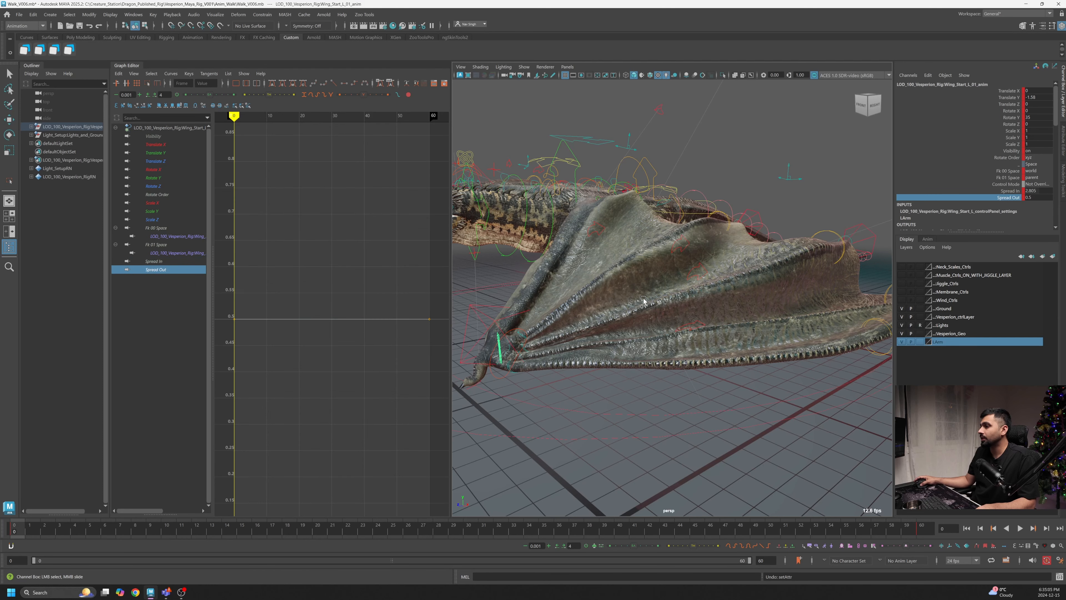
middle_drag(644, 299, 645, 291)
key(ctrl+z)
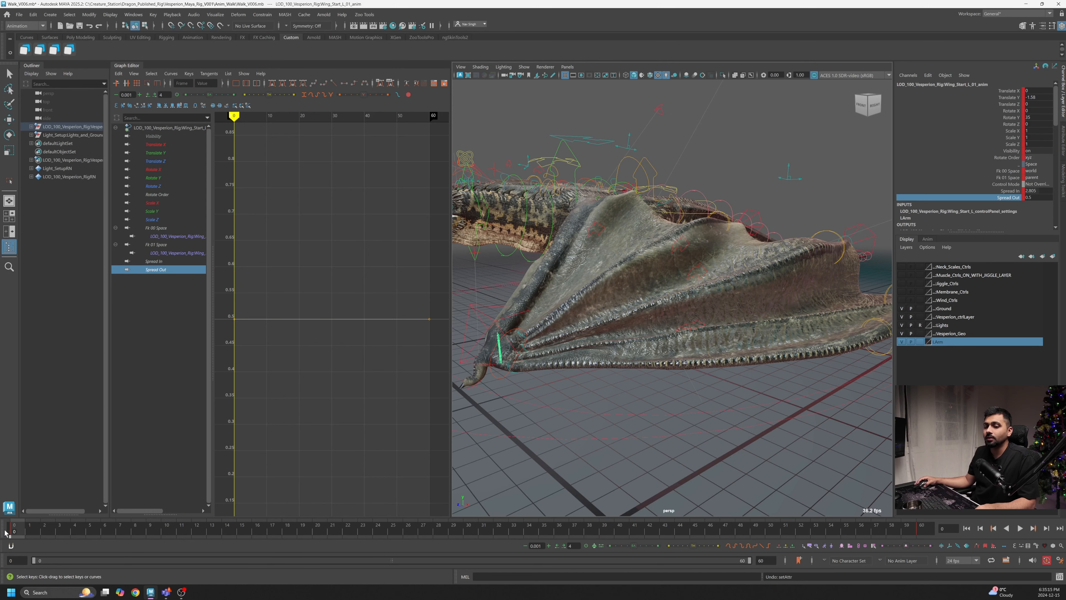
drag(24, 534, 13, 538)
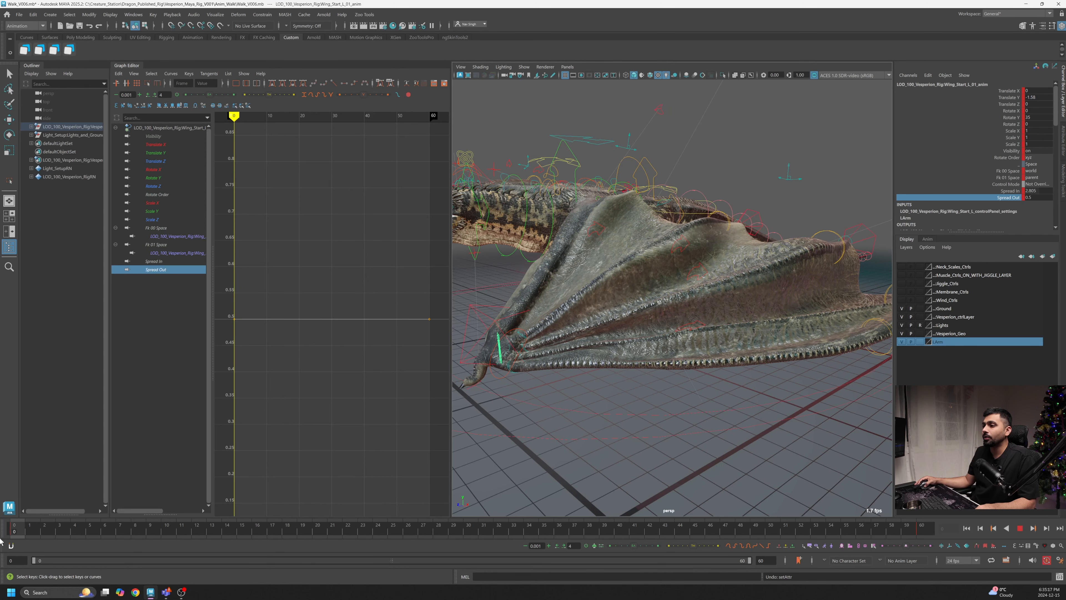
alt+drag(769, 376, 719, 360)
alt+right_drag(719, 359, 664, 364)
alt+drag(664, 364, 684, 371)
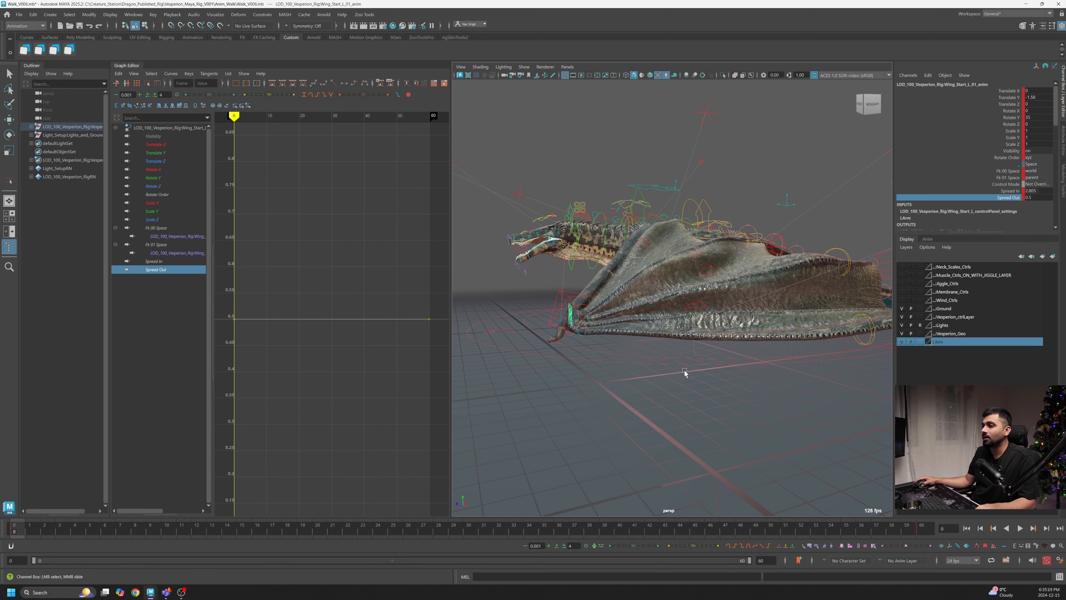
middle_drag(668, 379, 667, 376)
alt+drag(665, 376, 640, 387)
key(ctrl+z)
- Lower the Spread Out curve's key at frame 0 to about 0.235
drag(350, 305, 343, 359)
shift+middle_drag(354, 346, 346, 480)
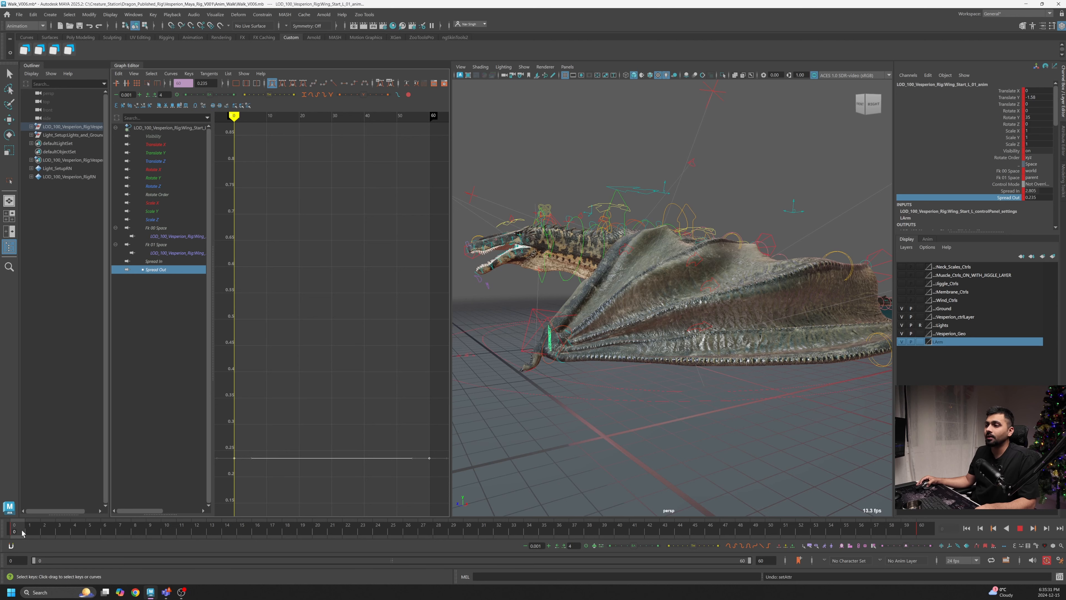
- Set a Spread Out key around frame 6 and raise it into a peak
drag(23, 533, 106, 537)
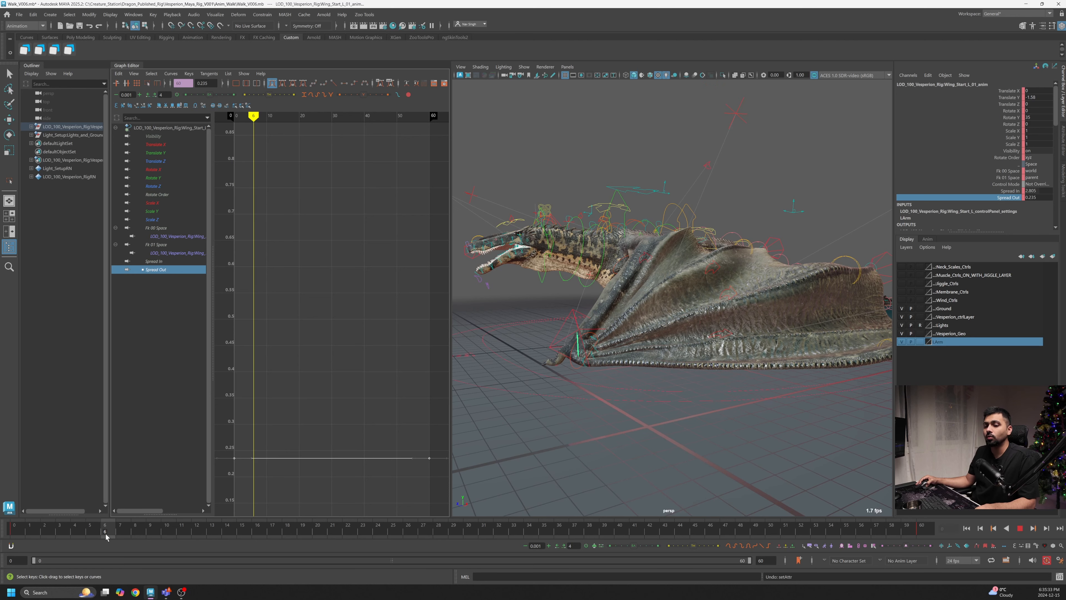
key(s)
drag(291, 435, 251, 473)
shift+middle_drag(259, 471, 259, 311)
- Add a Spread Out key at frame 12 and lower it to about 0.15
drag(22, 536, 203, 540)
drag(270, 283, 269, 286)
shift+middle_drag(270, 299, 276, 521)
alt+shift+right_drag(306, 385, 303, 400)
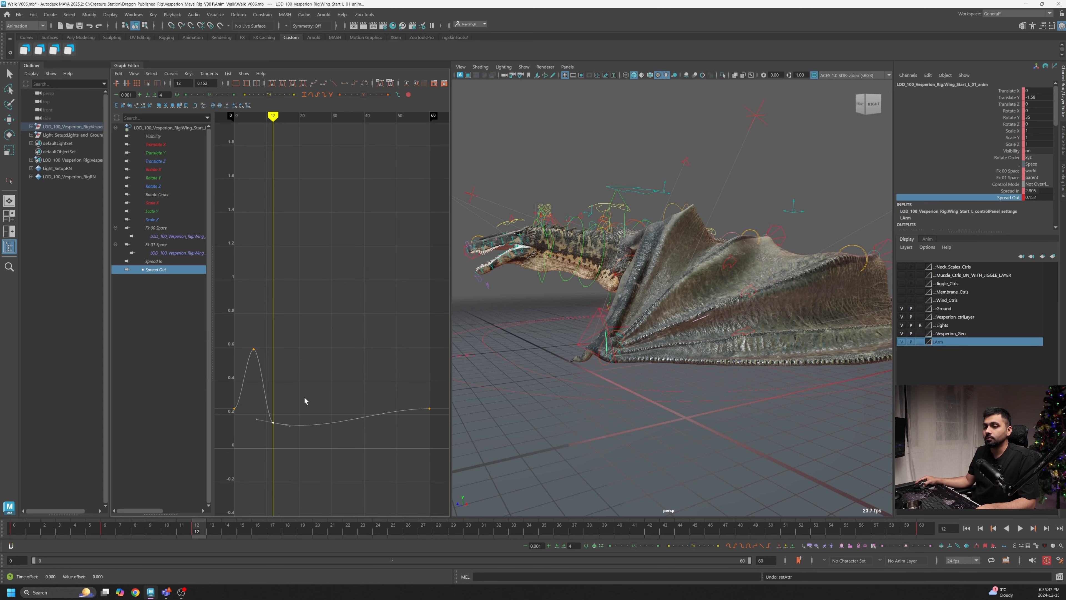
- Set a Spread Out key around frame 19 and raise it into a second peak
drag(220, 522, 303, 526)
key(s)
shift+middle_drag(297, 437, 312, 357)
- Set a Spread Out key at frame 25 and pull it slightly lower
drag(307, 536, 393, 528)
key(s)
shift+middle_drag(315, 356, 315, 386)
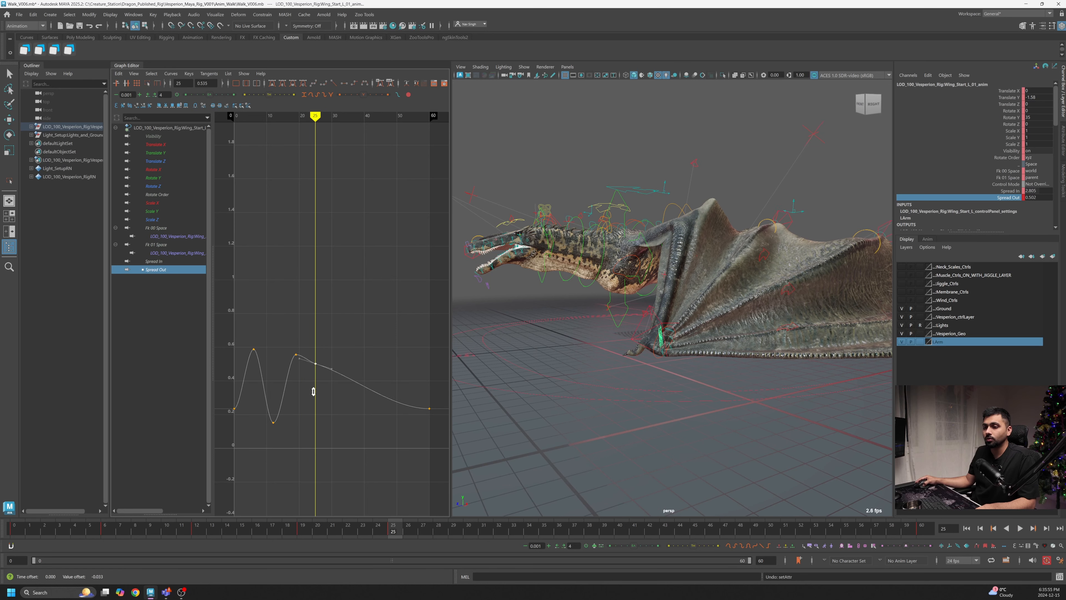
- Raise the Spread Out curve around frame 30 into a third peak and adjust the key near frame 35
drag(393, 530, 469, 533)
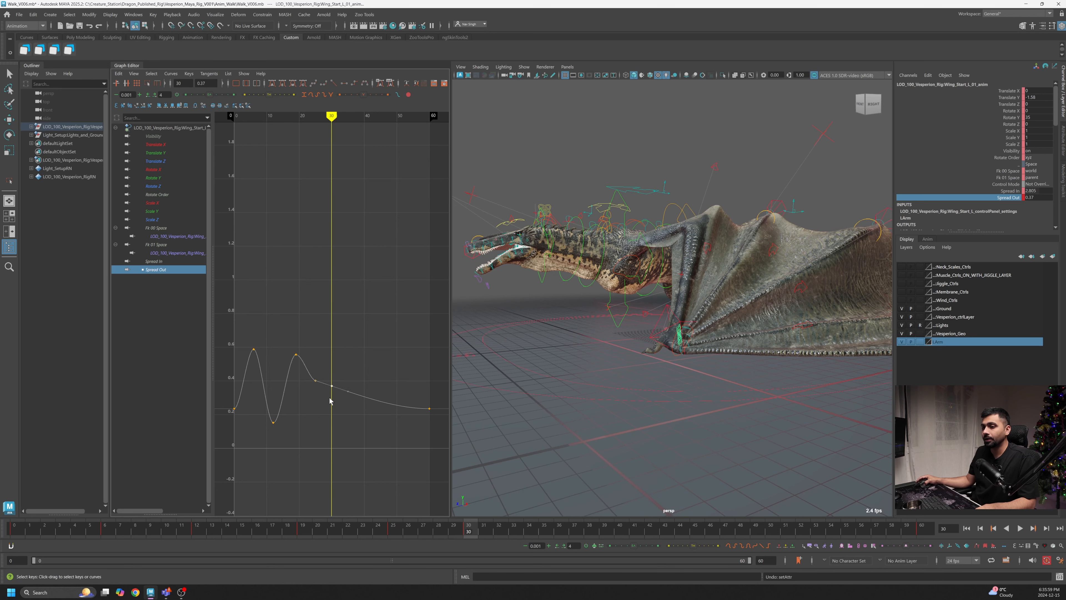
shift+middle_drag(330, 400, 340, 340)
drag(476, 534, 544, 531)
drag(346, 348, 345, 348)
shift+middle_drag(346, 347, 342, 355)
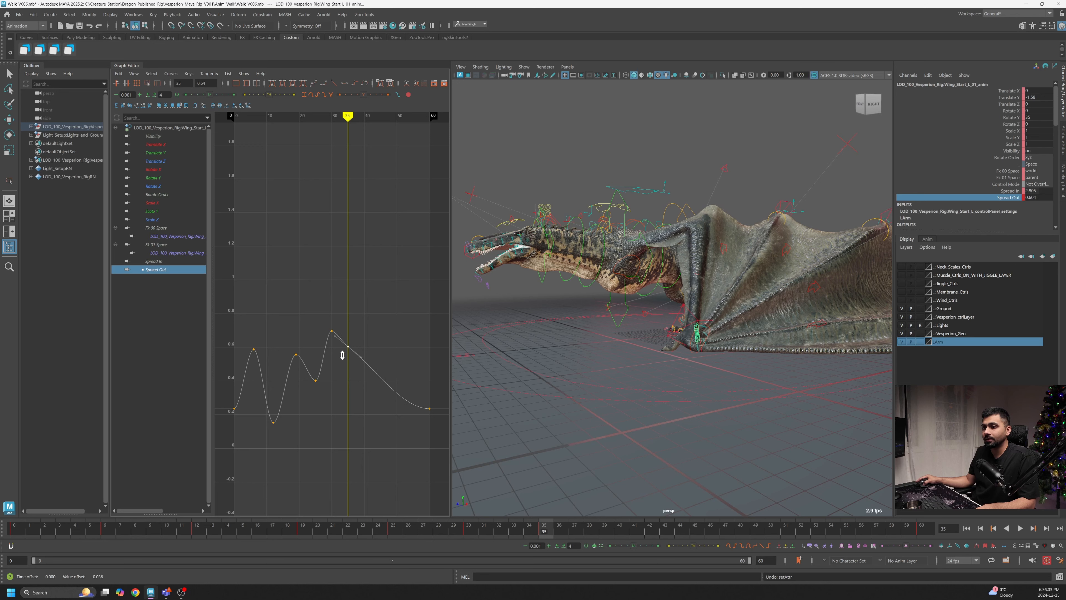
alt+middle_drag(401, 414, 378, 407)
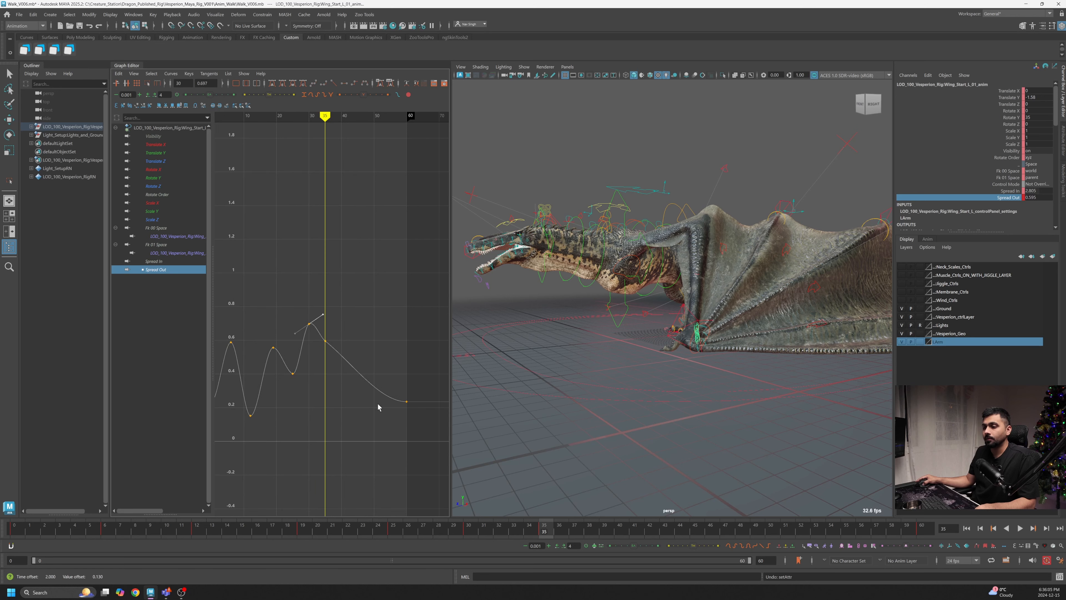
- Insert a Spread Out key near frame 49 on the falling part of the curve and frame the whole curve
drag(553, 532, 635, 534)
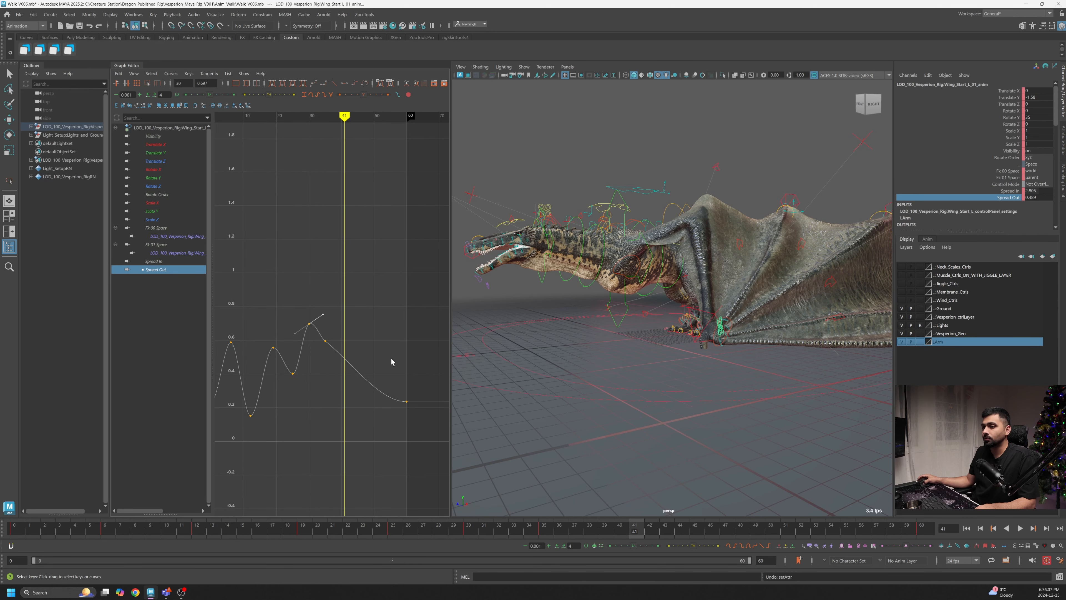
drag(347, 359, 344, 367)
shift+middle_drag(345, 367, 338, 340)
click(659, 546)
drag(644, 528, 760, 538)
right_click(350, 336)
click(368, 339)
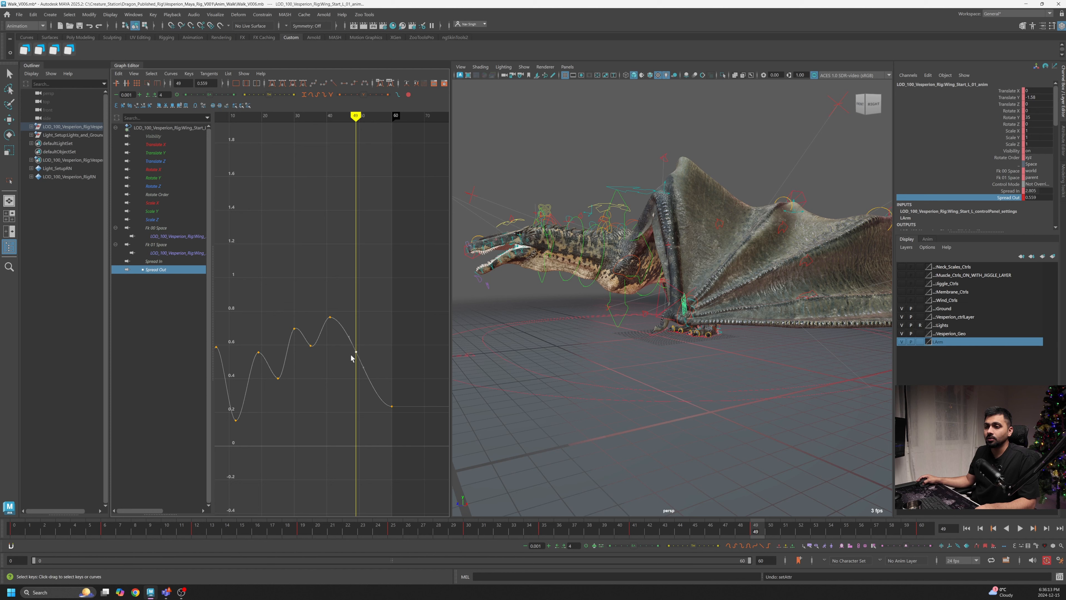
shift+middle_drag(353, 350, 361, 424)
key(a)
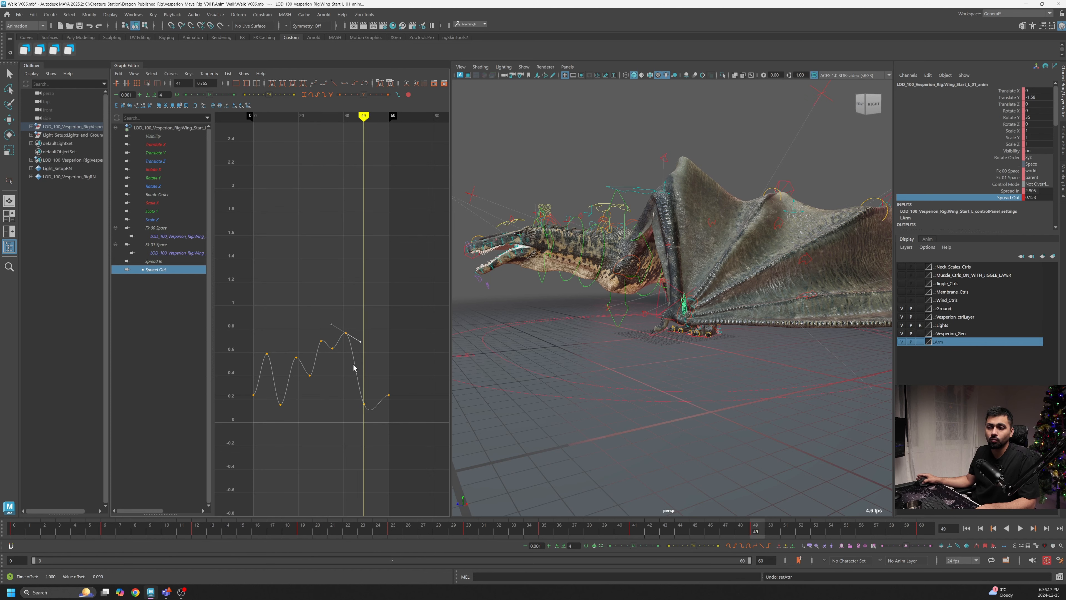
- Lower the Spread Out key near frame 54 to about 0, forming a final trough
key(alt+v)
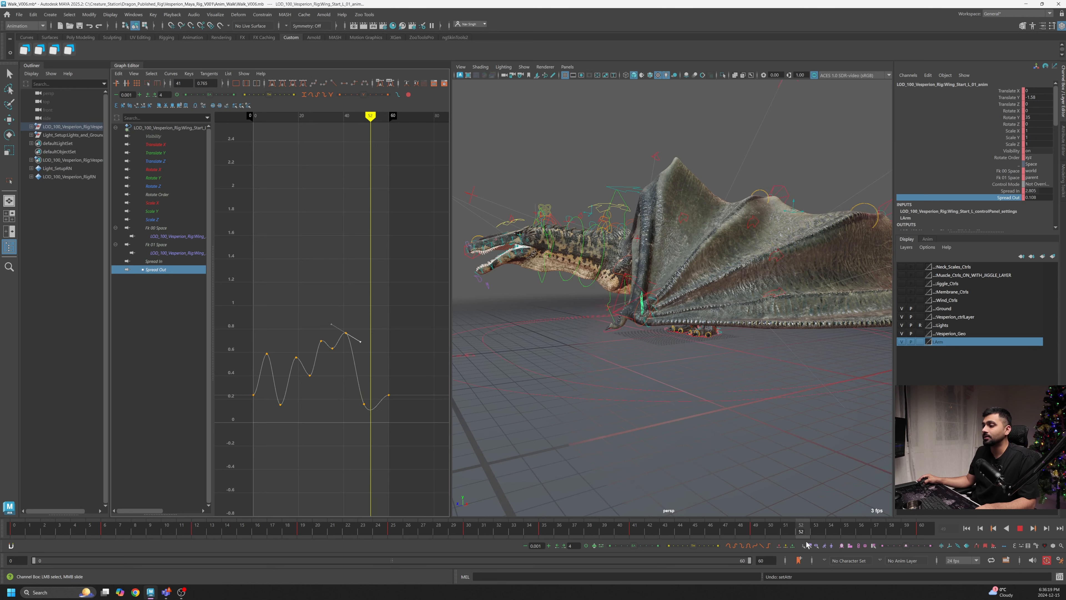
key(alt+v)
drag(380, 390, 373, 424)
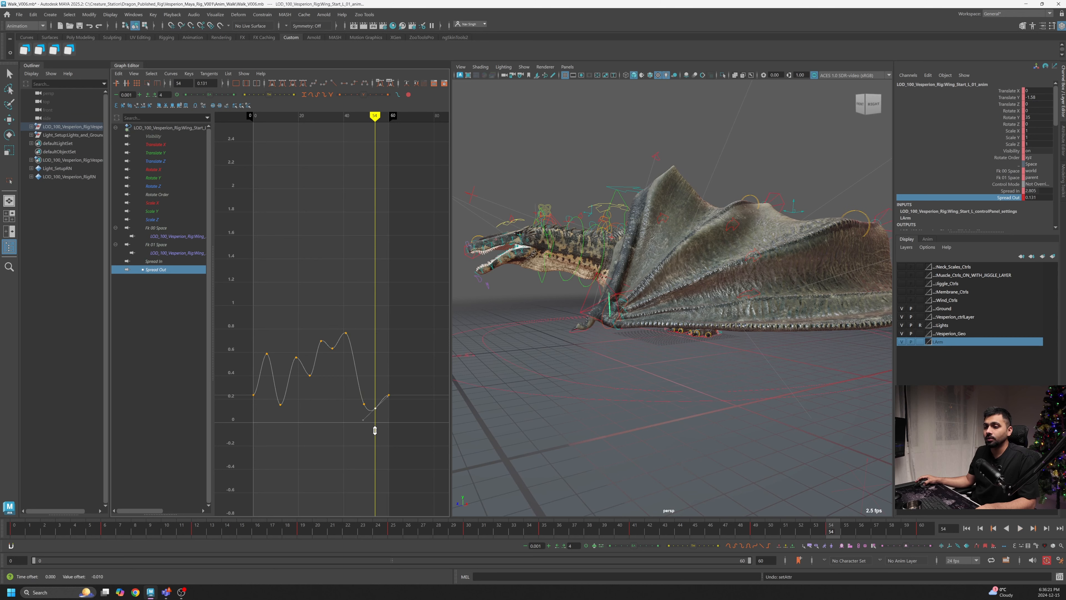
mouse_move(375, 428)
shift+middle_down()
mouse_move(380, 453)
mouse_move(386, 430)
shift+middle_up()
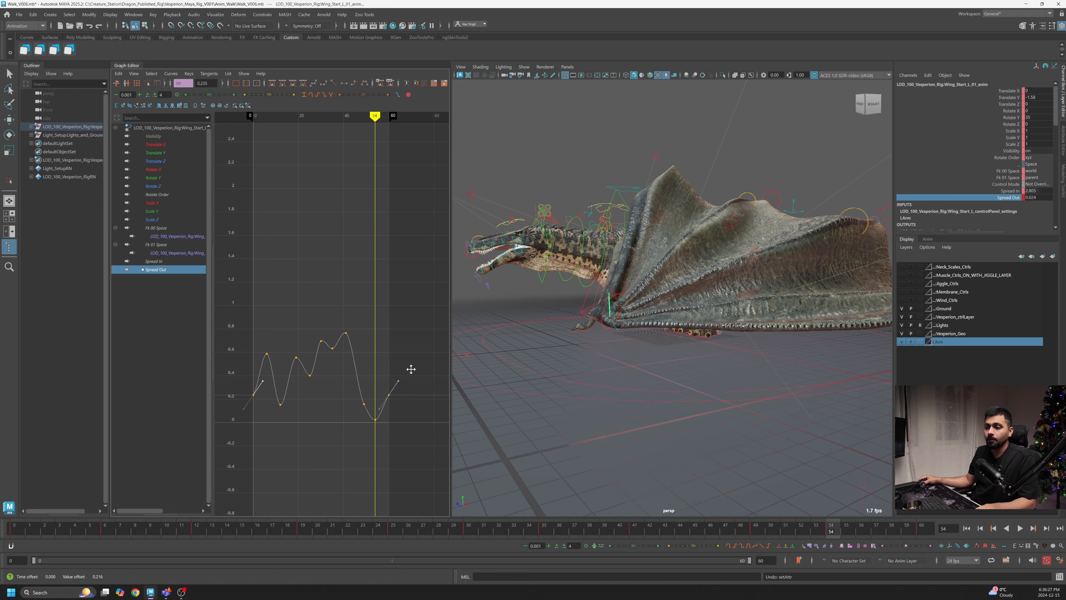
- Play back the animation and review the wing motion from different viewing angles
drag(845, 529, 935, 533)
click(1021, 528)
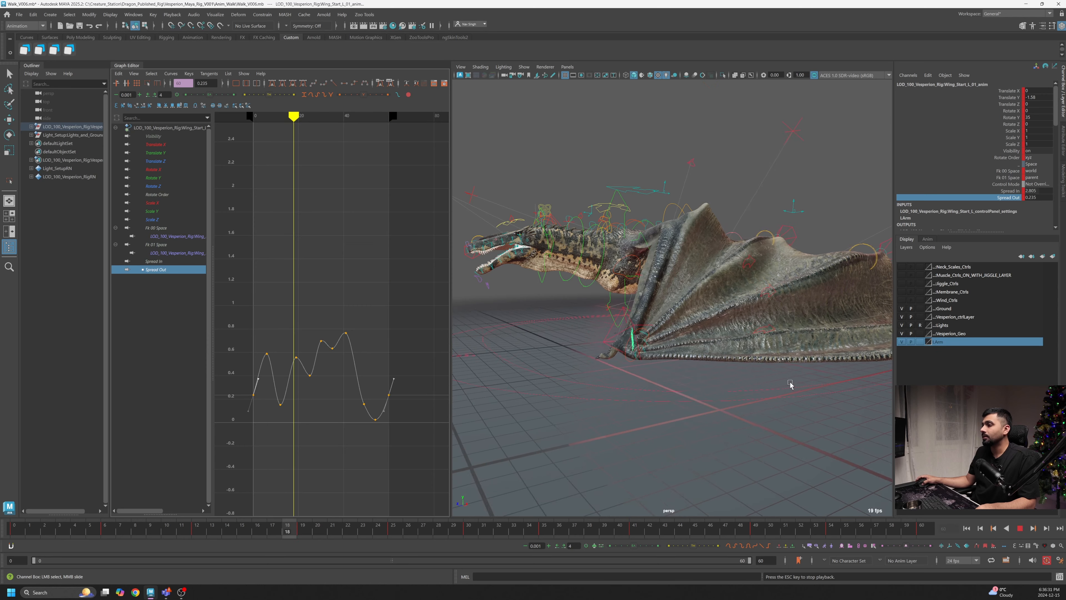
alt+drag(730, 388, 665, 393)
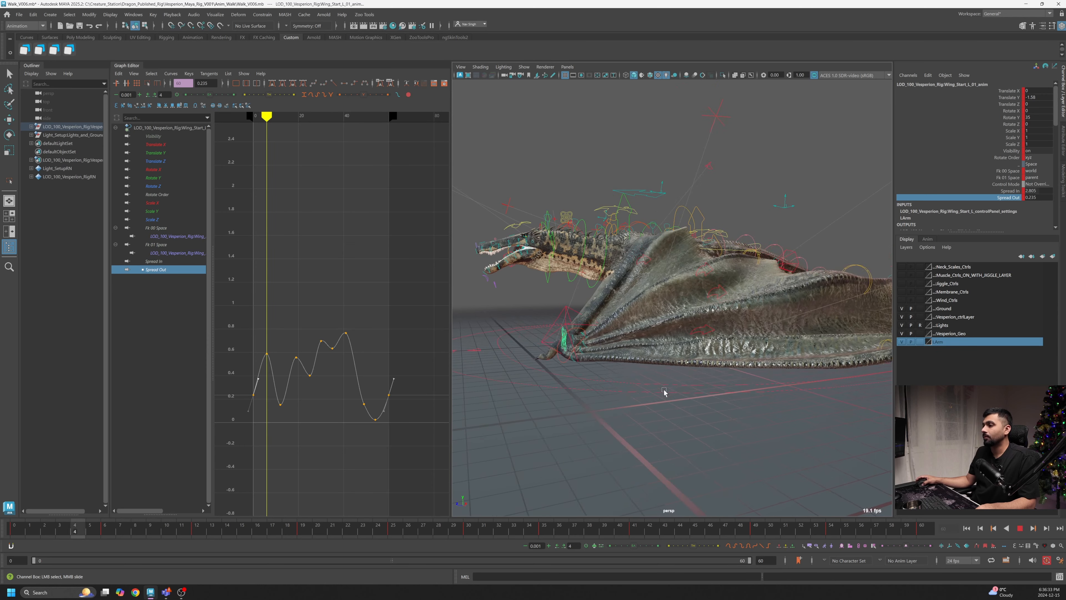
alt+right_drag(664, 392, 744, 393)
alt+drag(743, 391, 678, 398)
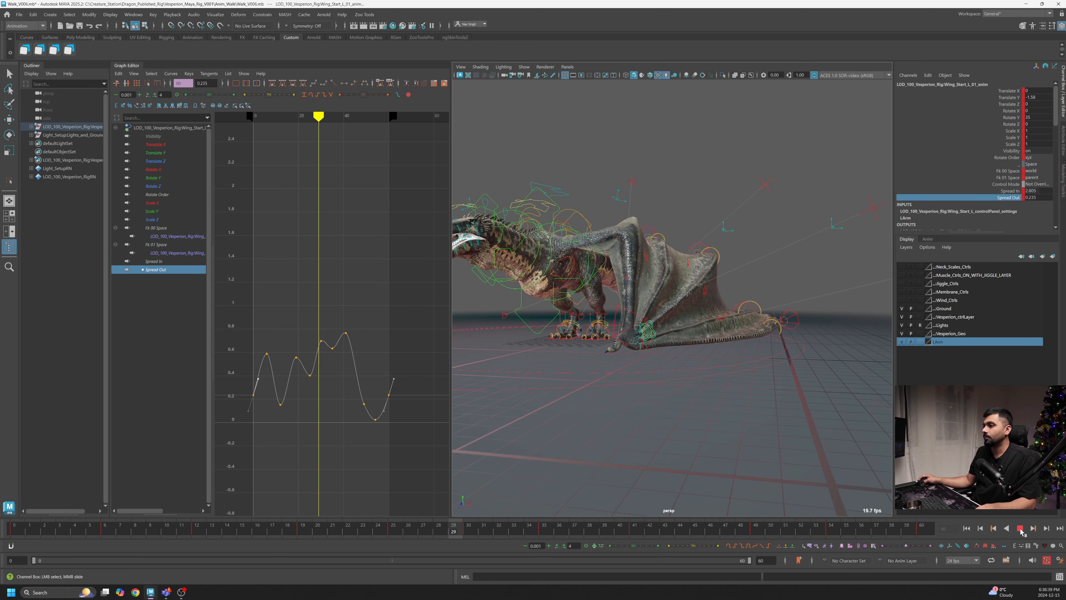
click(1023, 529)
- Adjust the Spread Out keys and tangents between frames 28 and 40 to reshape the third peak
drag(338, 353, 330, 347)
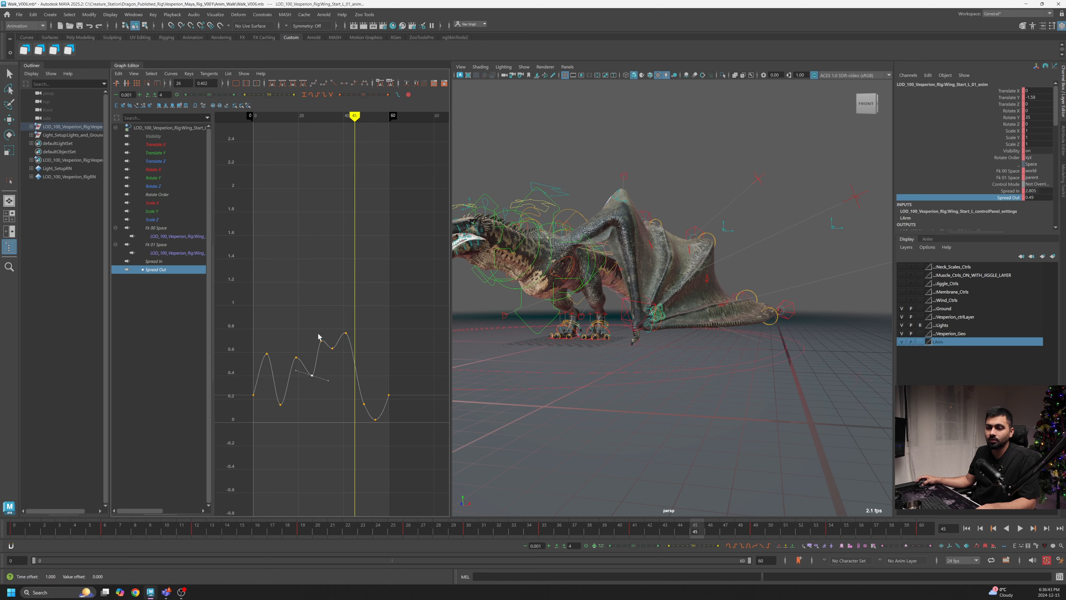
drag(318, 336, 291, 389)
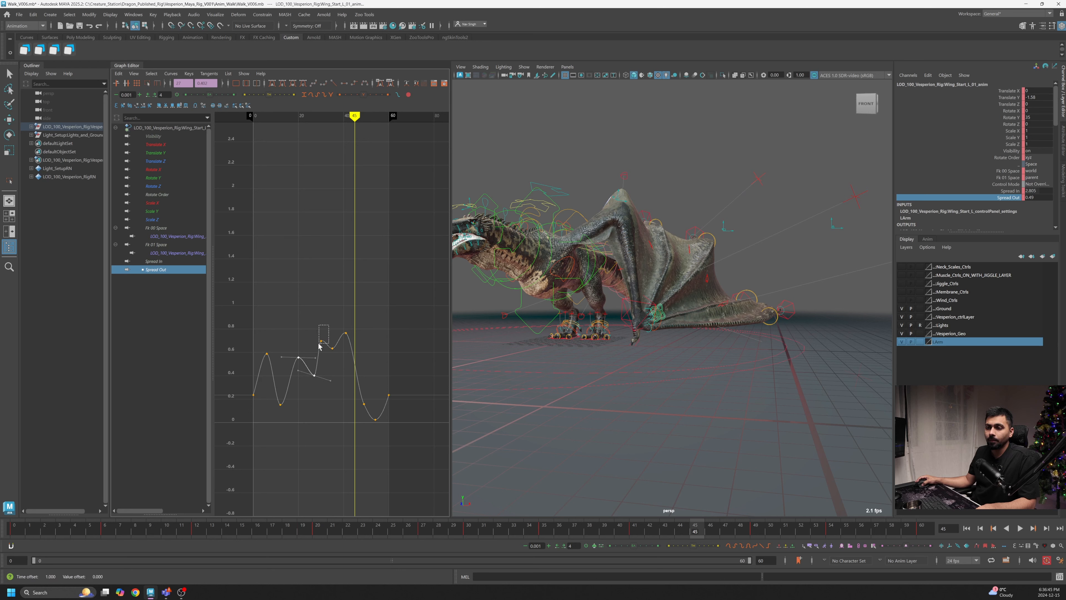
drag(319, 346, 320, 346)
shift+middle_drag(320, 346, 326, 353)
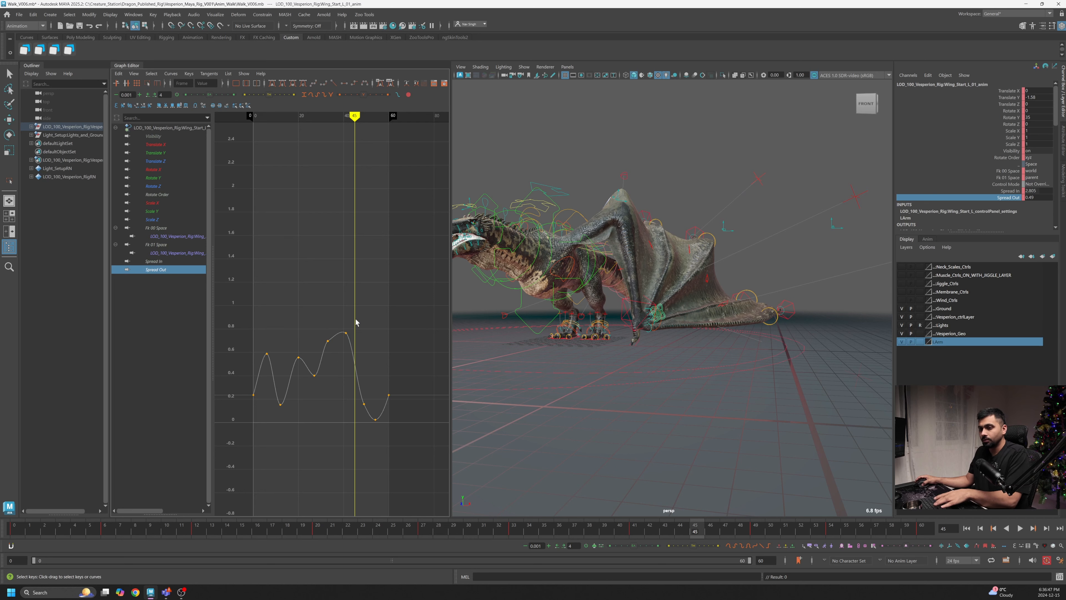
drag(359, 317, 334, 363)
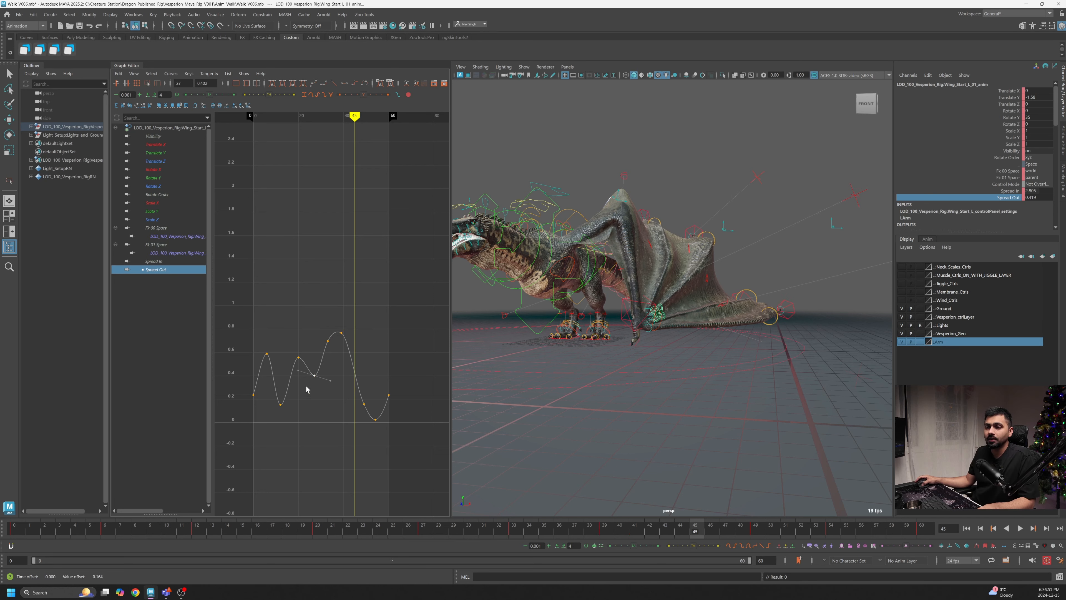
- Raise the first Spread Out peak at frame 6 to about 0.9
drag(15, 530, 105, 530)
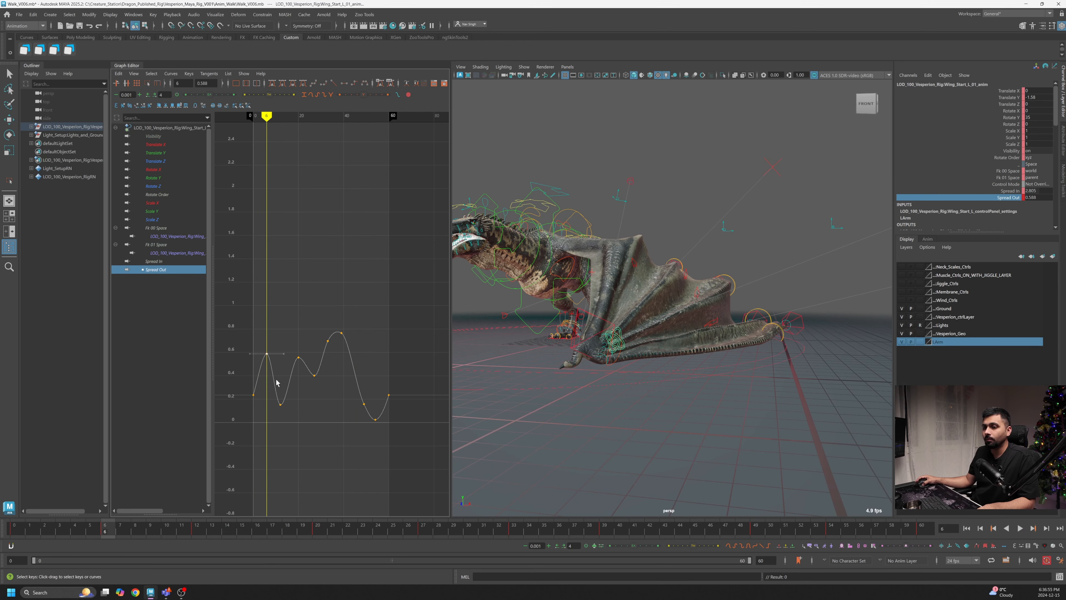
shift+middle_drag(277, 382, 286, 345)
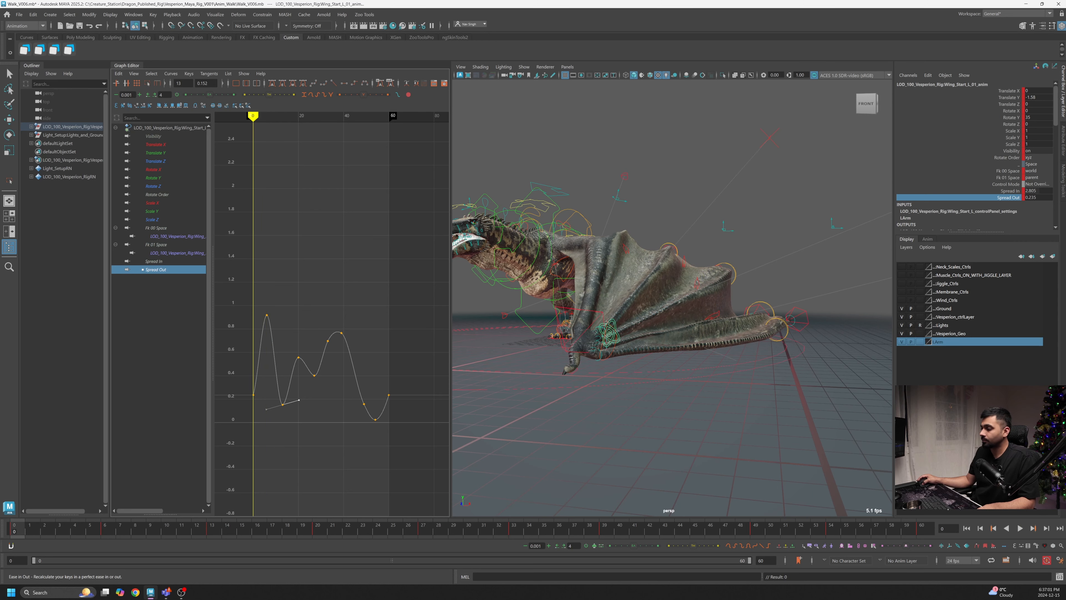
key(alt+v)
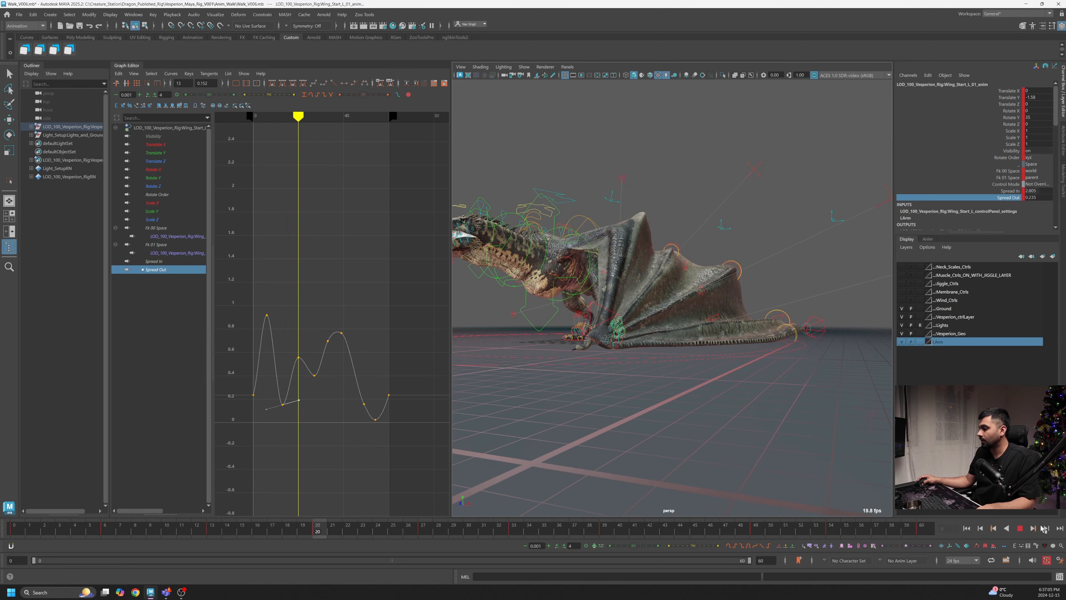
- Adjust the tangent of the trough key at frame 57 near the end of the cycle
click(921, 533)
drag(921, 532, 881, 539)
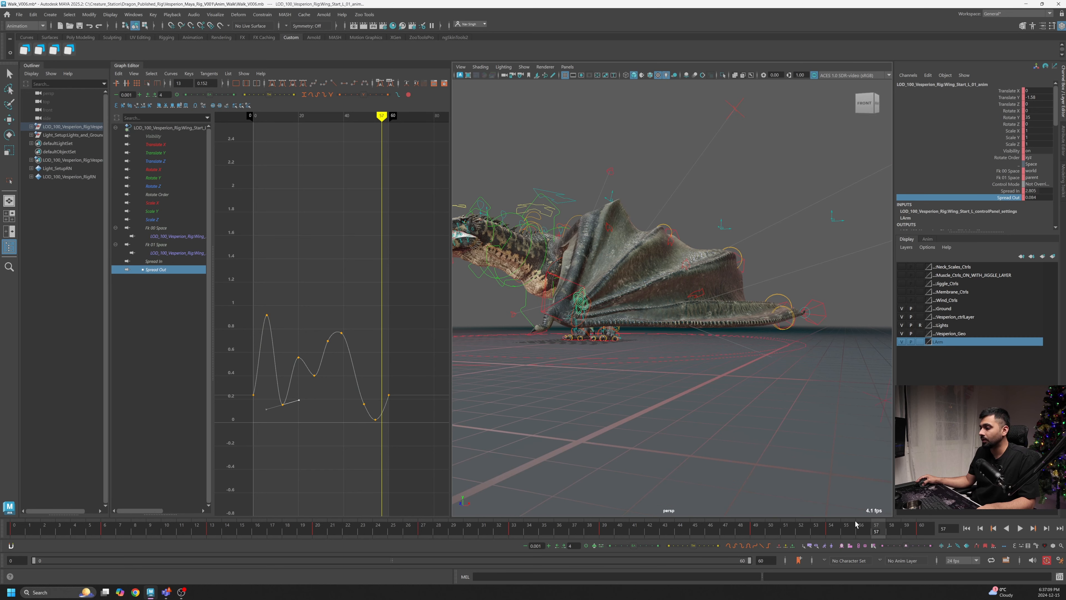
drag(380, 419, 385, 419)
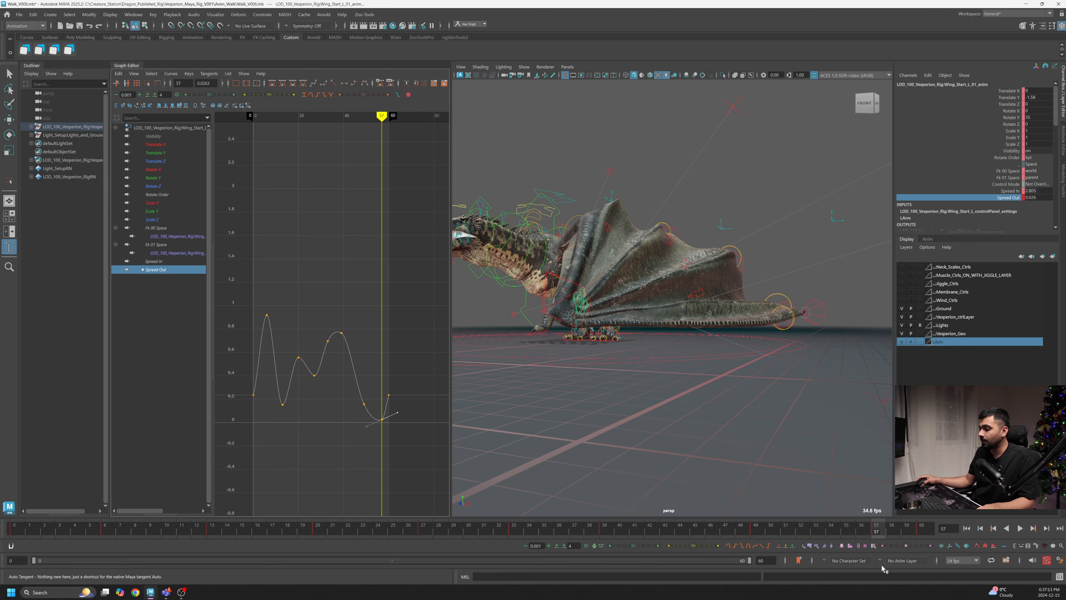
drag(887, 533, 922, 532)
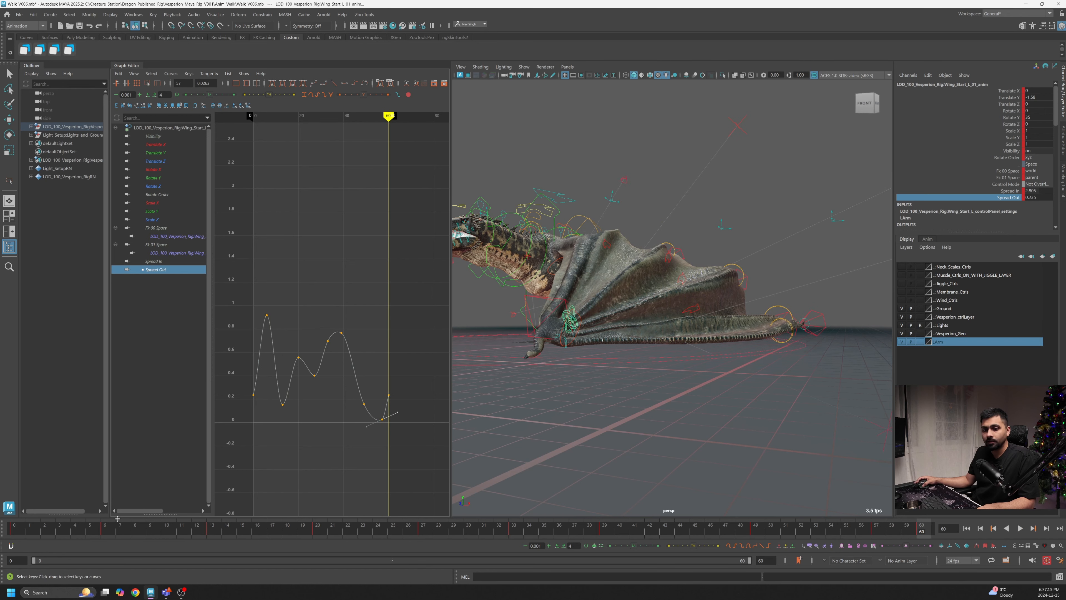
- Raise the first Spread Out peak further to about 1.1
drag(22, 528, 75, 529)
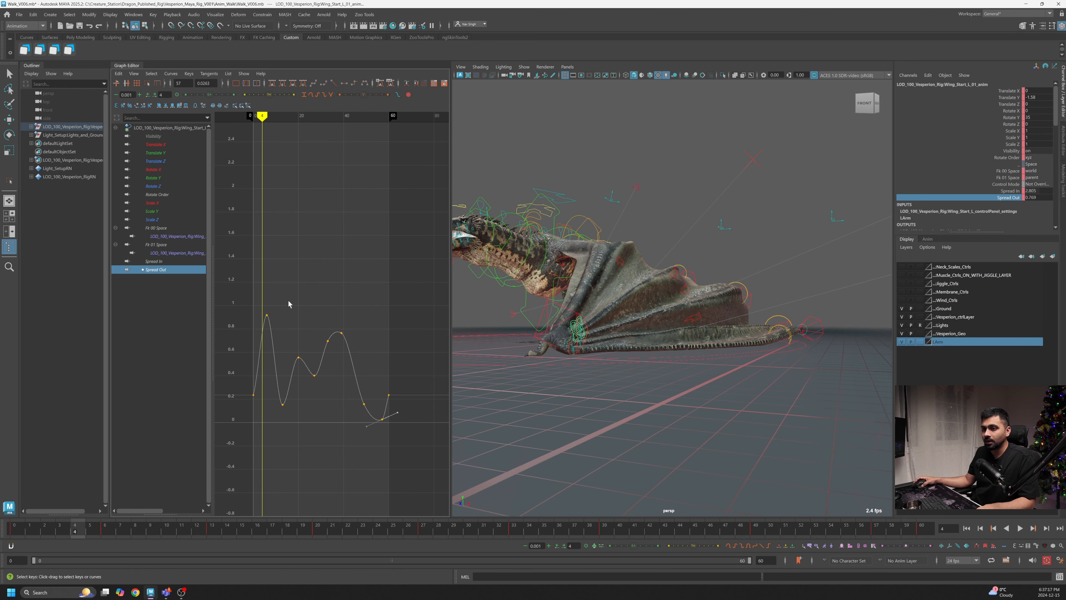
drag(274, 298, 255, 342)
shift+middle_drag(274, 354, 281, 326)
shift+scroll(281, 327, down, 2)
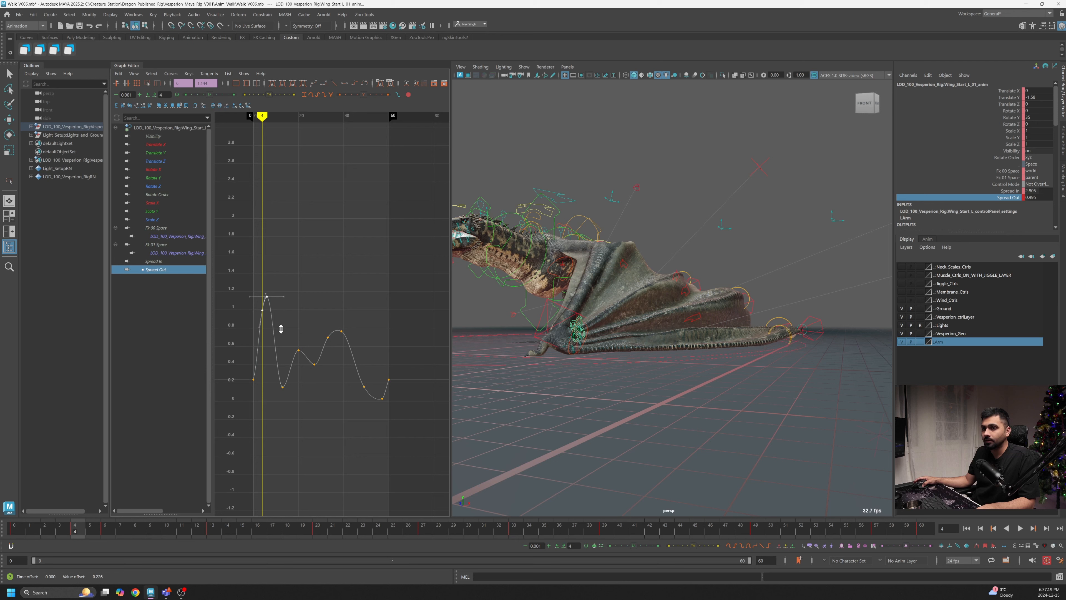
- Raise the Spread Out trough key at frame 13 to about 0.5
drag(85, 525, 221, 546)
drag(306, 316, 279, 372)
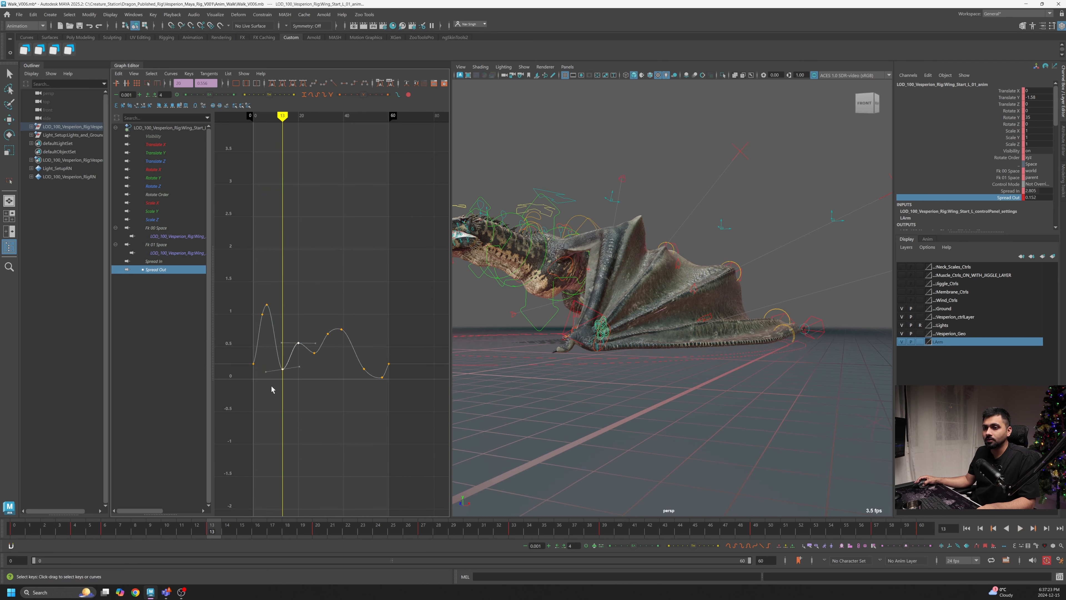
shift+middle_drag(280, 362, 287, 358)
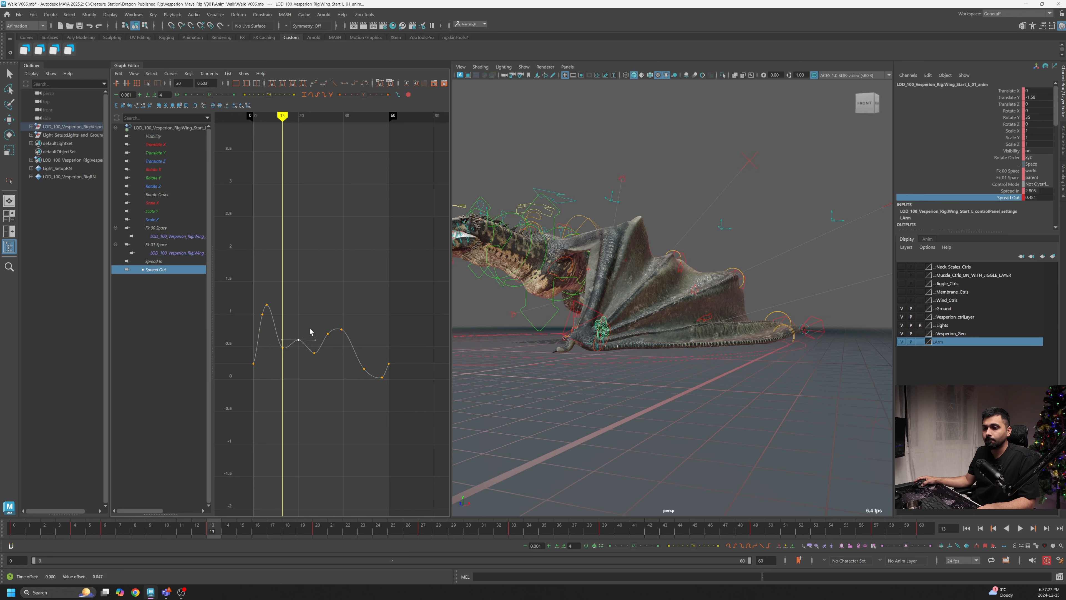
- Raise the Spread Out key at frame 20 to about 0.9
key(alt+v)
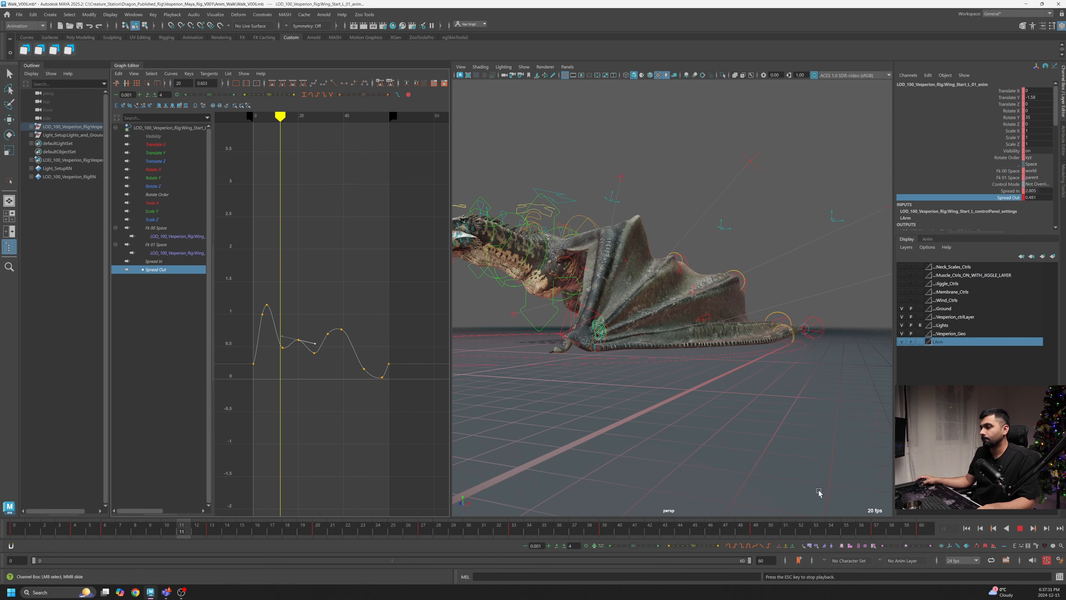
key(alt+v)
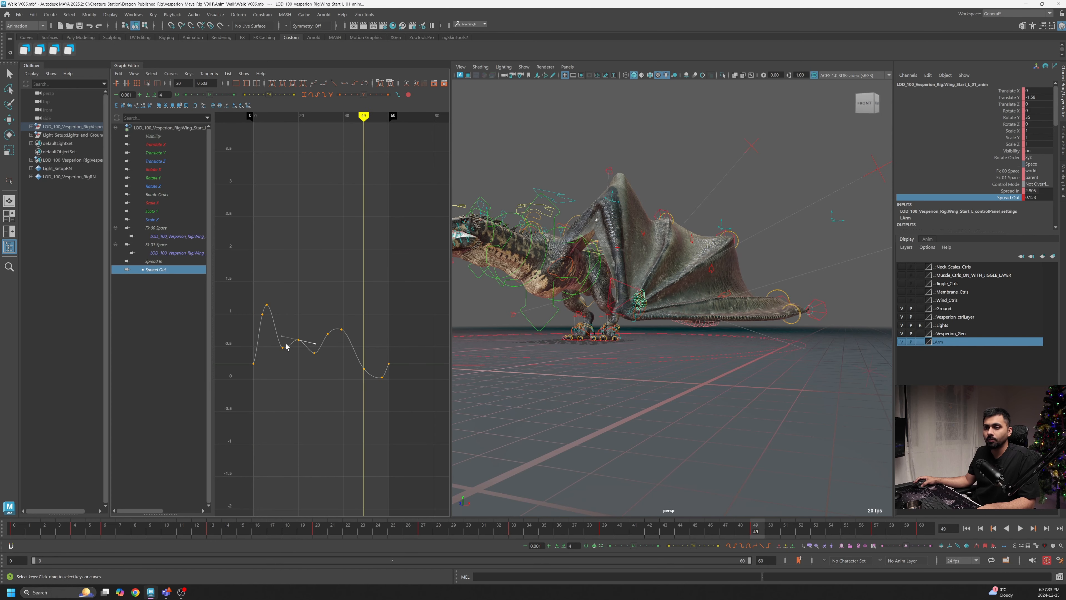
shift+middle_drag(300, 369, 300, 354)
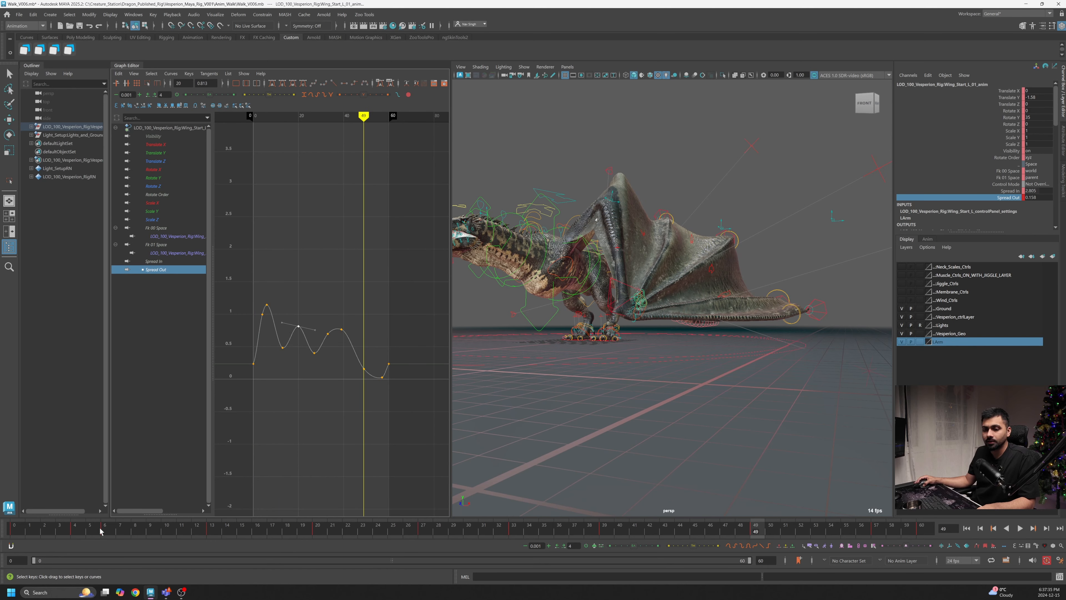
click(13, 532)
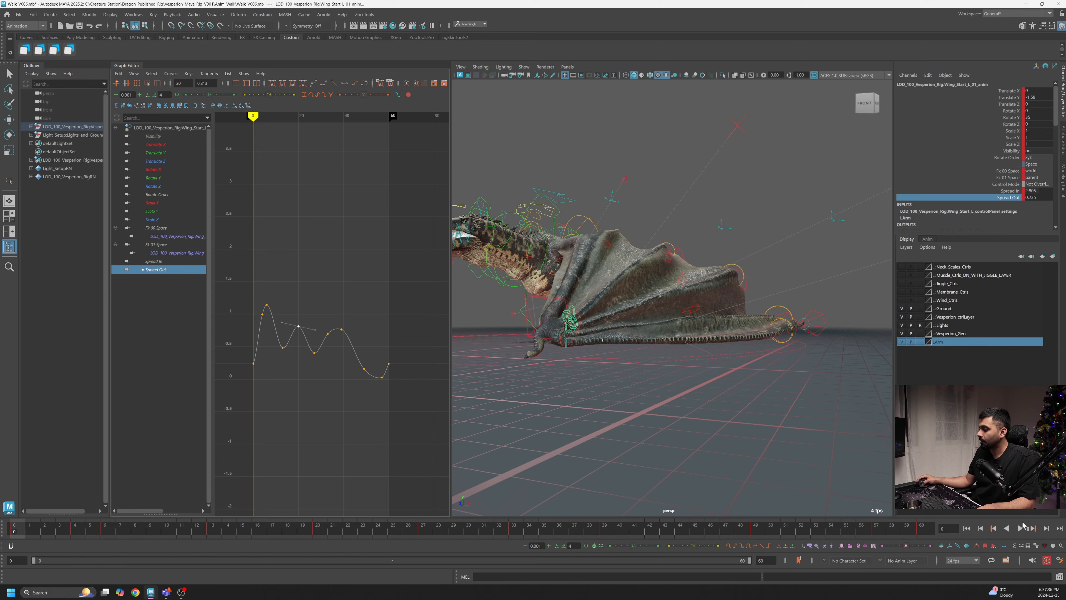
click(1022, 528)
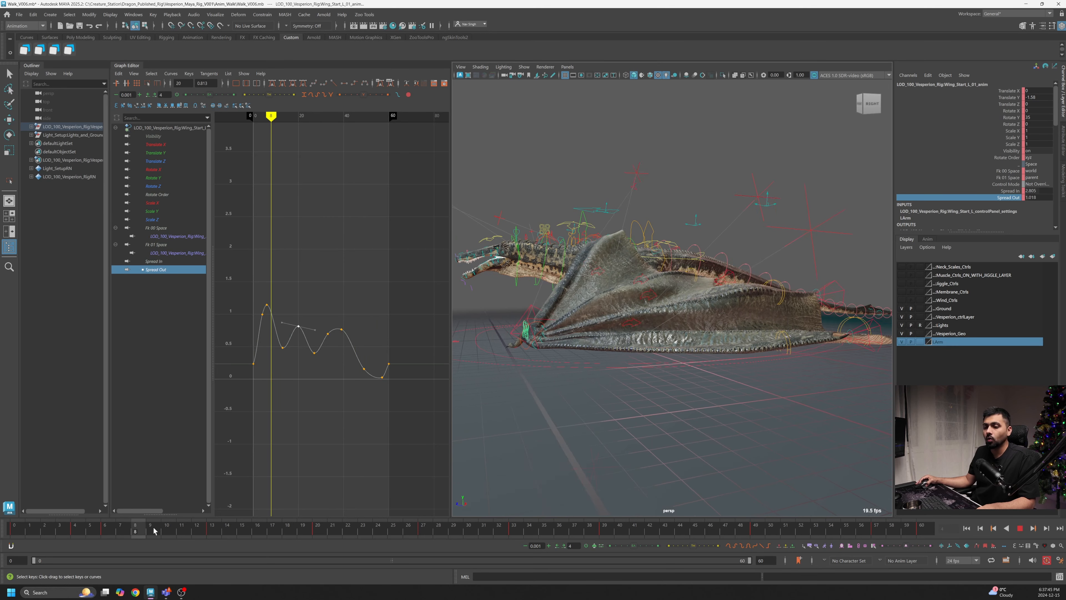
click(326, 532)
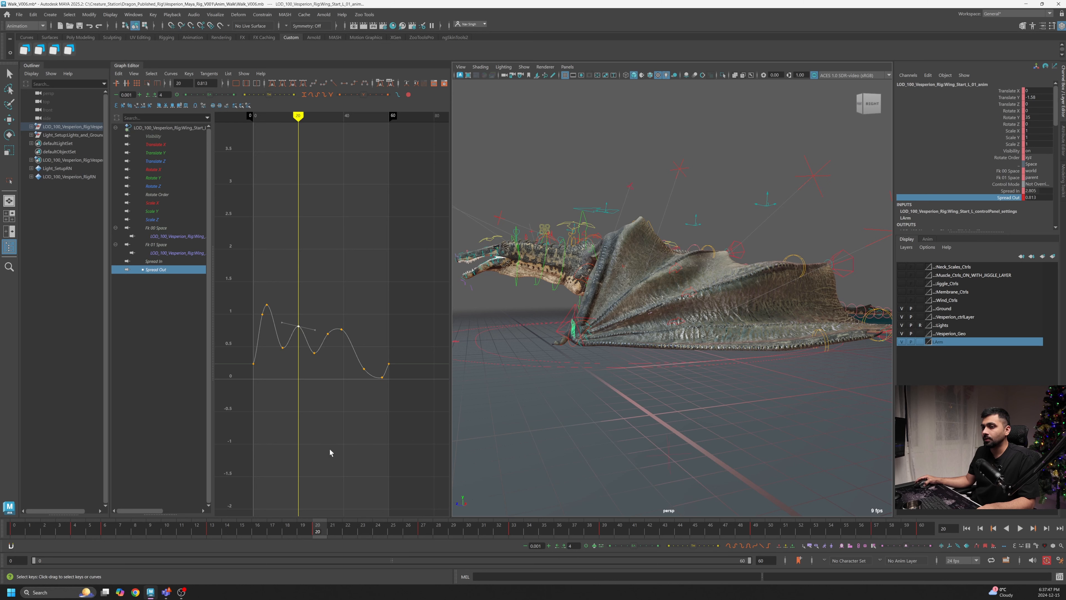
shift+middle_drag(330, 442, 329, 436)
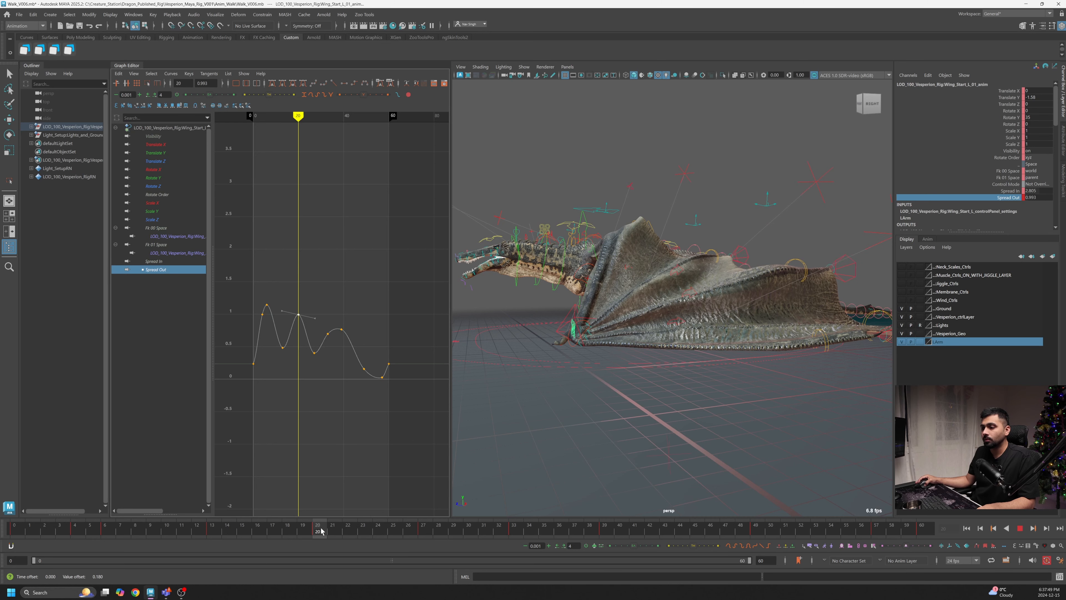
- Raise the Spread Out key at frame 24 slightly
drag(321, 532, 378, 532)
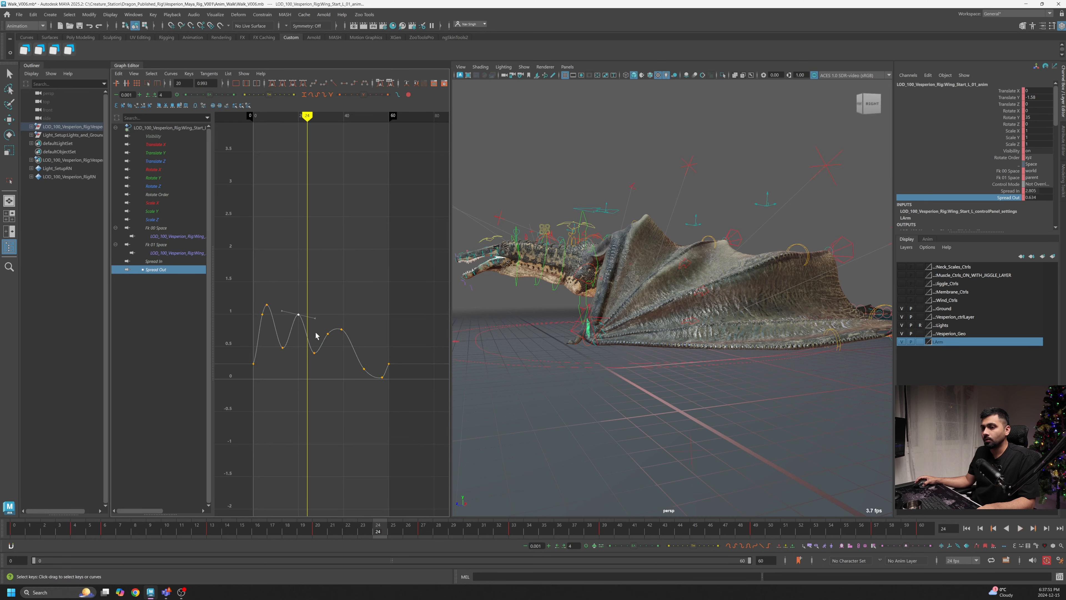
shift+middle_drag(306, 336, 306, 329)
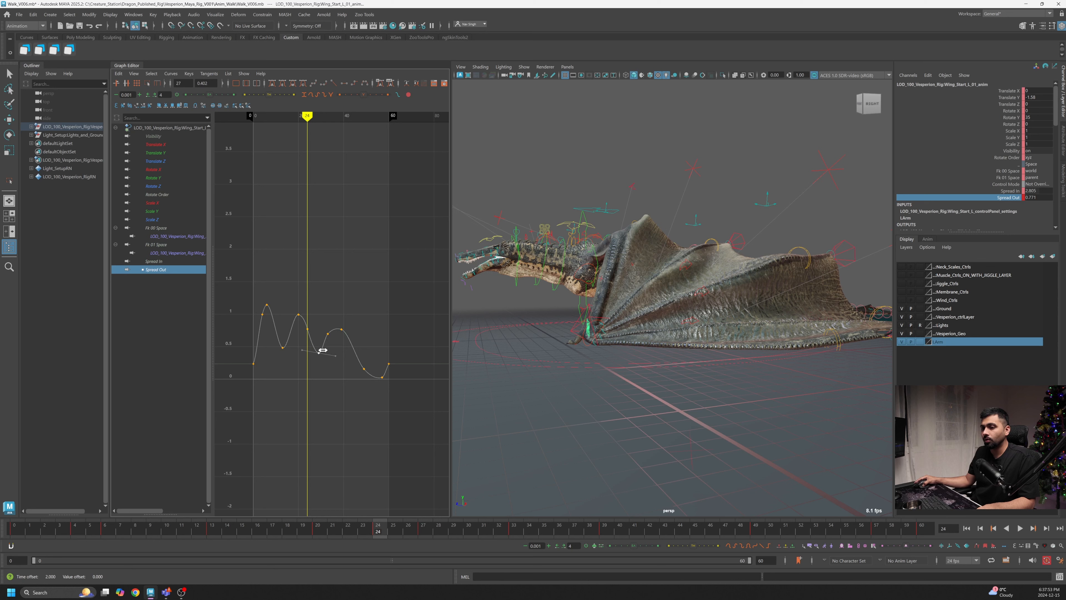
key(alt+v)
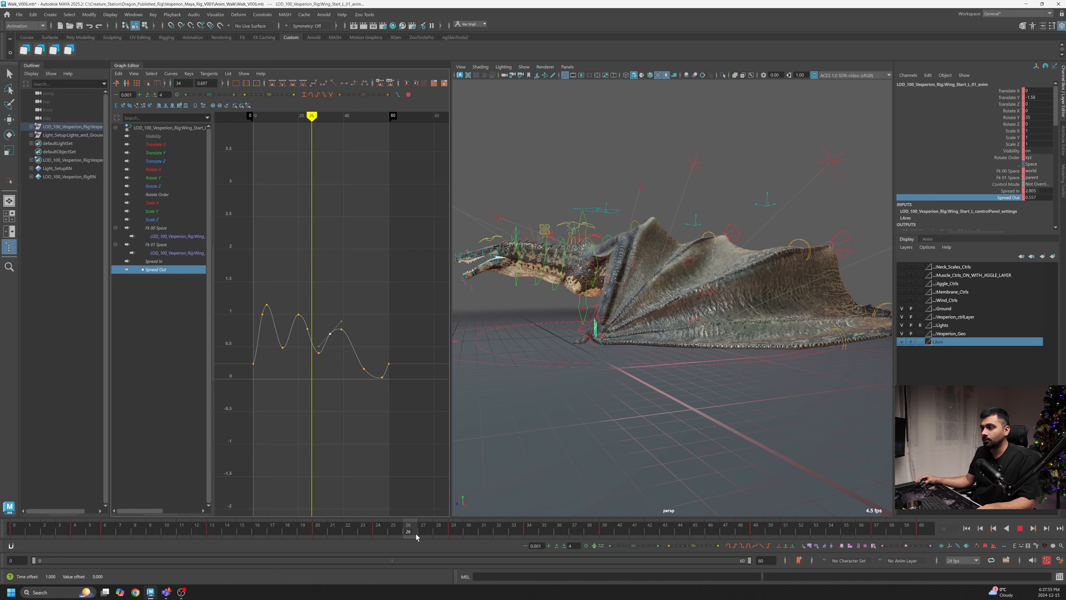
key(alt+v)
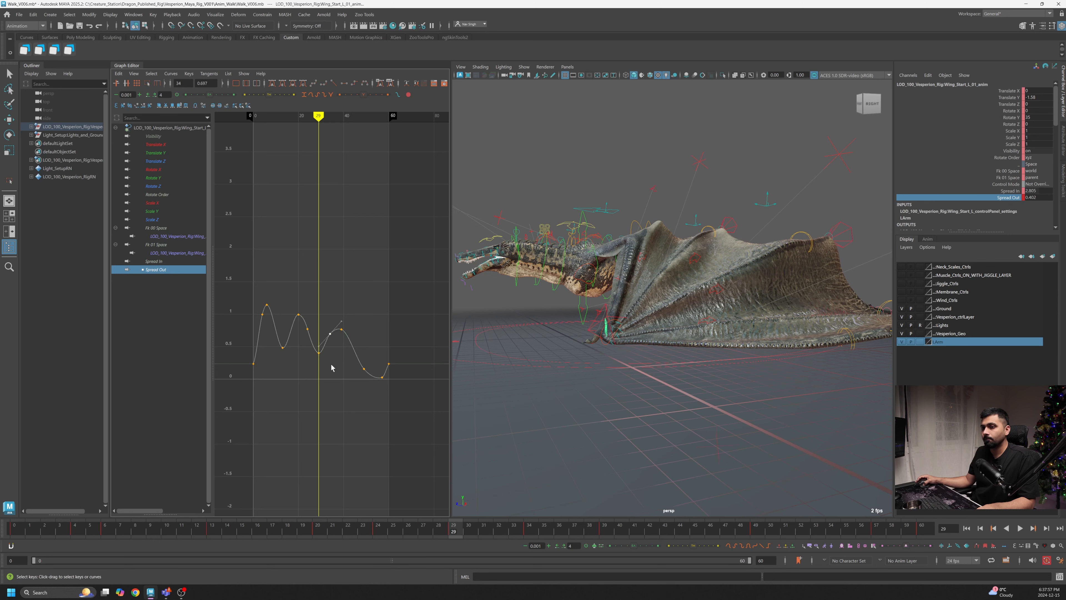
- Raise the key near frame 29 and adjust the key at frame 34 to smooth the next rise
shift+middle_drag(318, 356, 319, 344)
drag(461, 531, 533, 537)
drag(333, 326, 328, 338)
shift+middle_drag(329, 337, 330, 328)
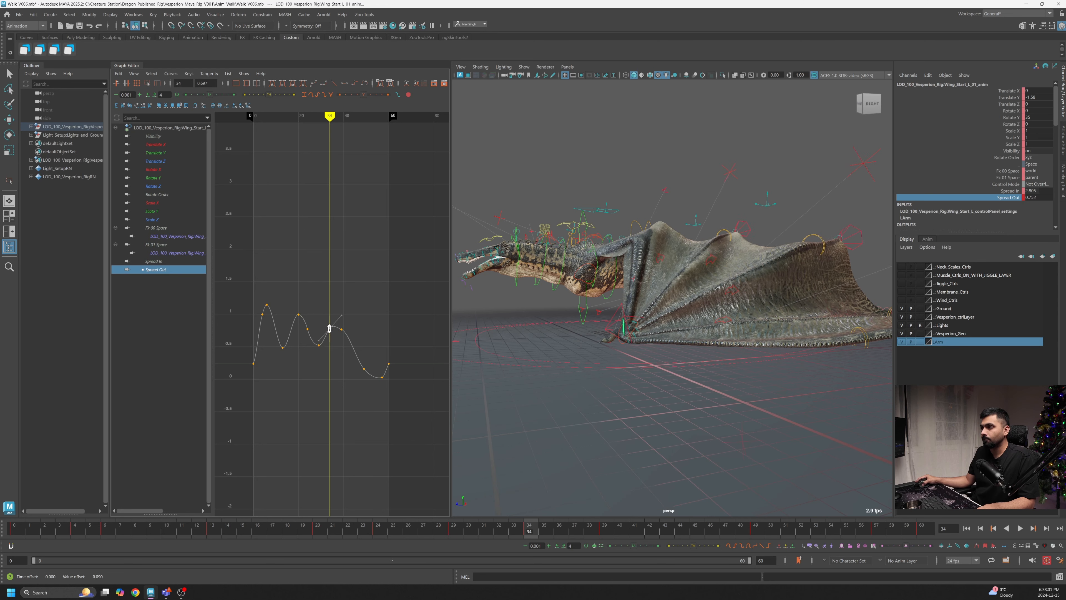
drag(532, 534, 604, 542)
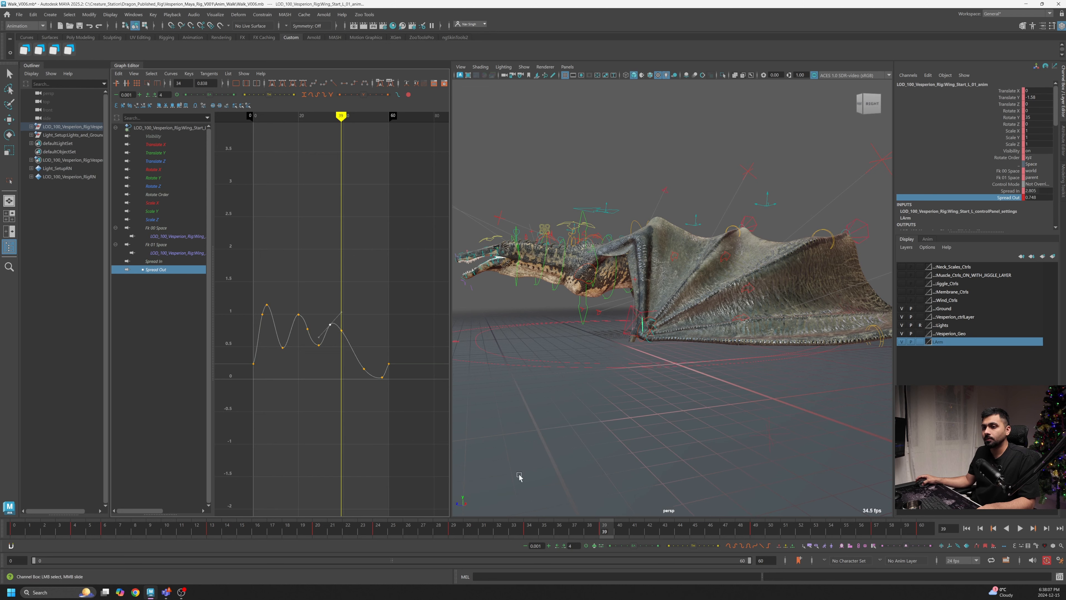
- Lower the Spread Out key near frame 35 slightly and play back the wing motion
drag(618, 527, 683, 532)
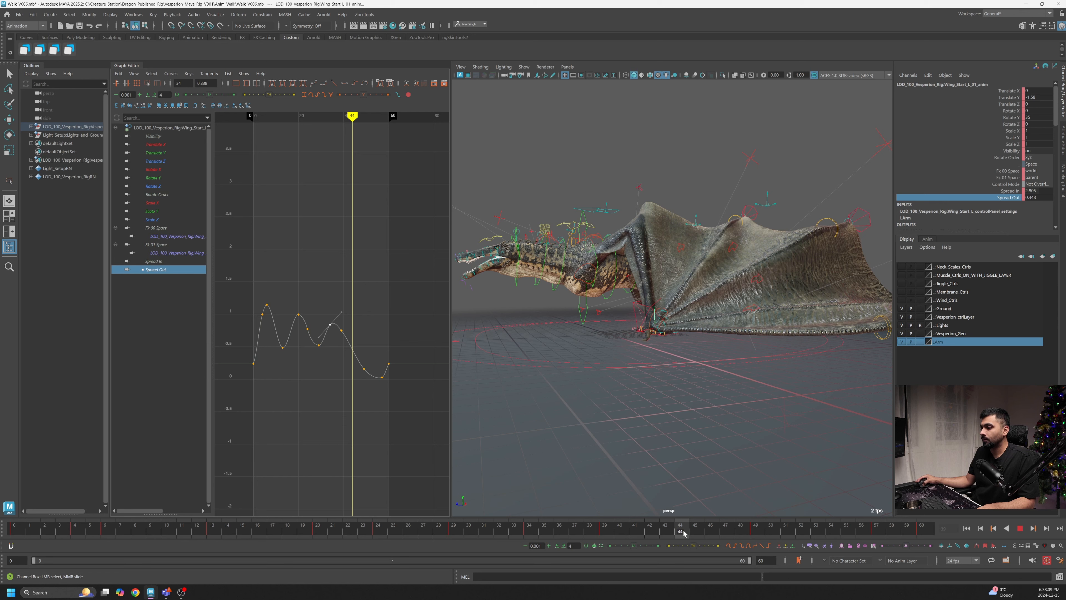
middle_drag(351, 356, 353, 368)
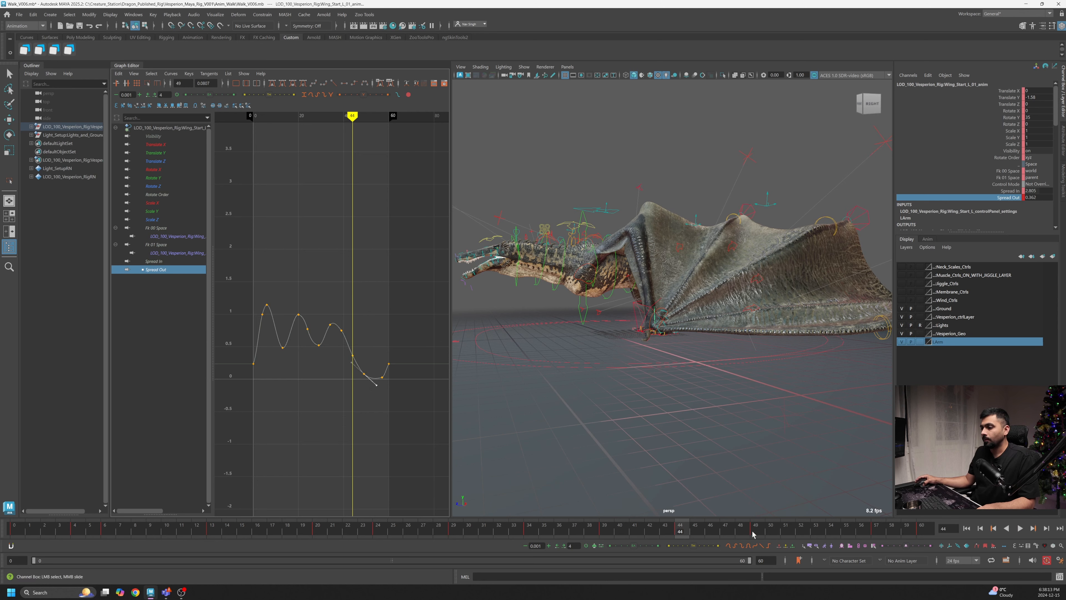
key(alt+v)
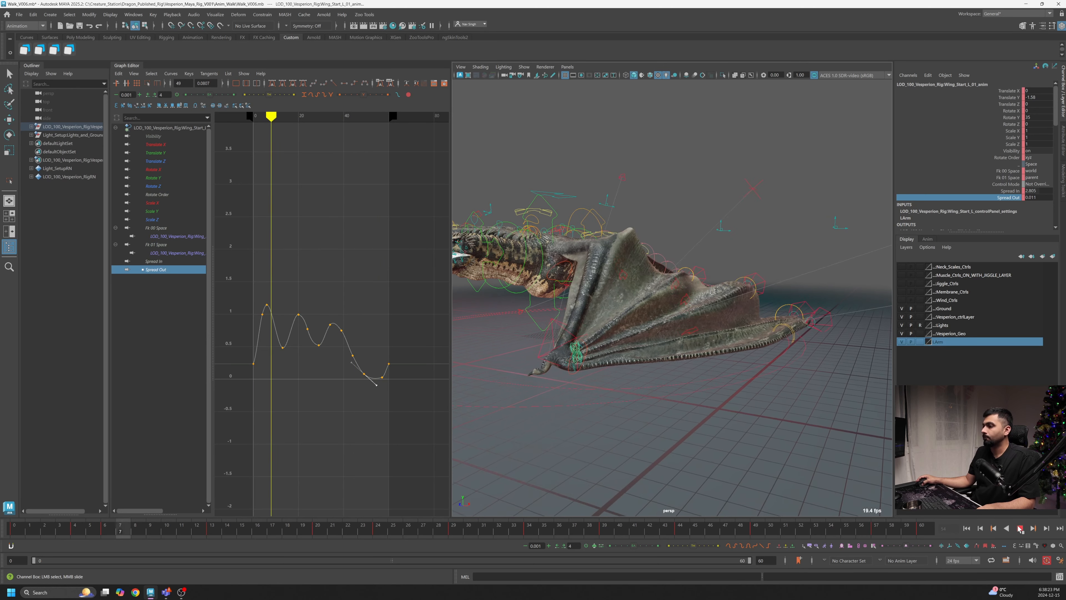
click(1022, 531)
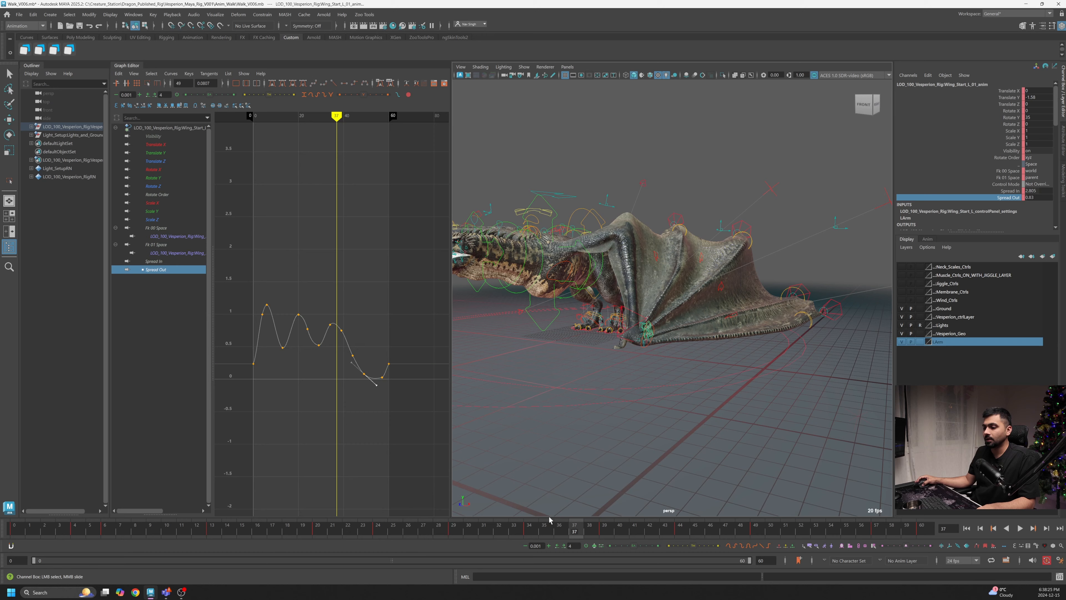
- Raise the Spread Out key near frame 29 slightly and play back the result
mouse_move(550, 520)
mouse_down()
mouse_move(355, 533)
mouse_move(445, 533)
mouse_up()
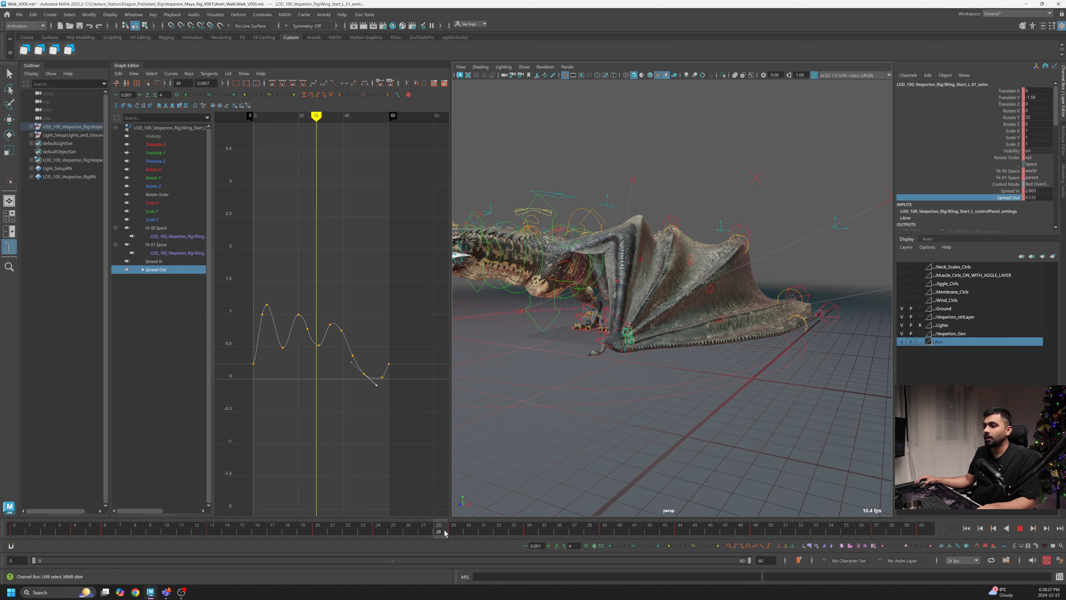
drag(326, 355, 310, 342)
shift+middle_drag(326, 378, 325, 371)
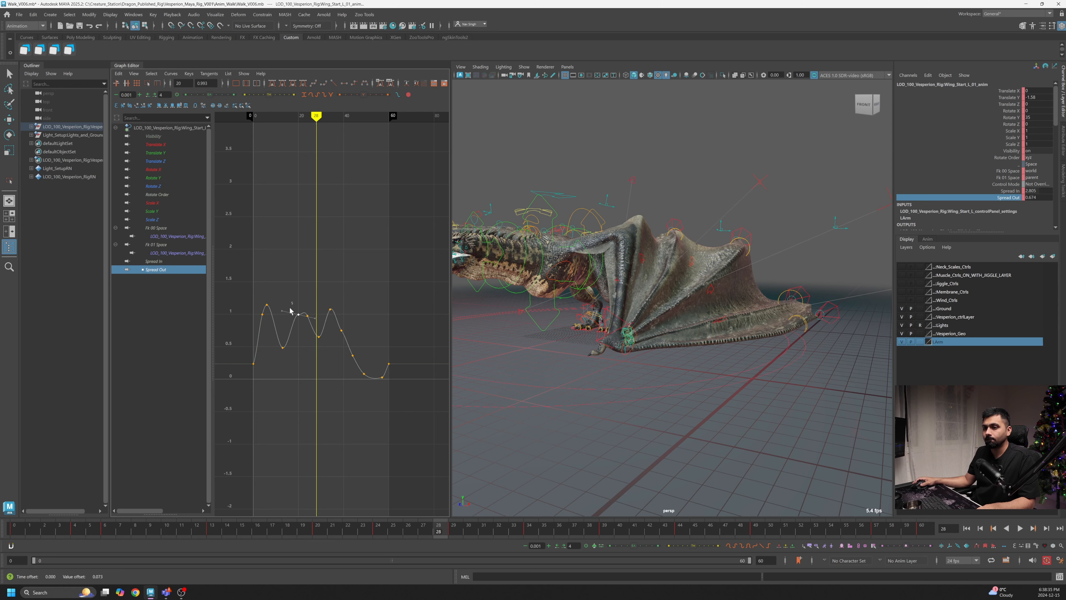
key(alt+v)
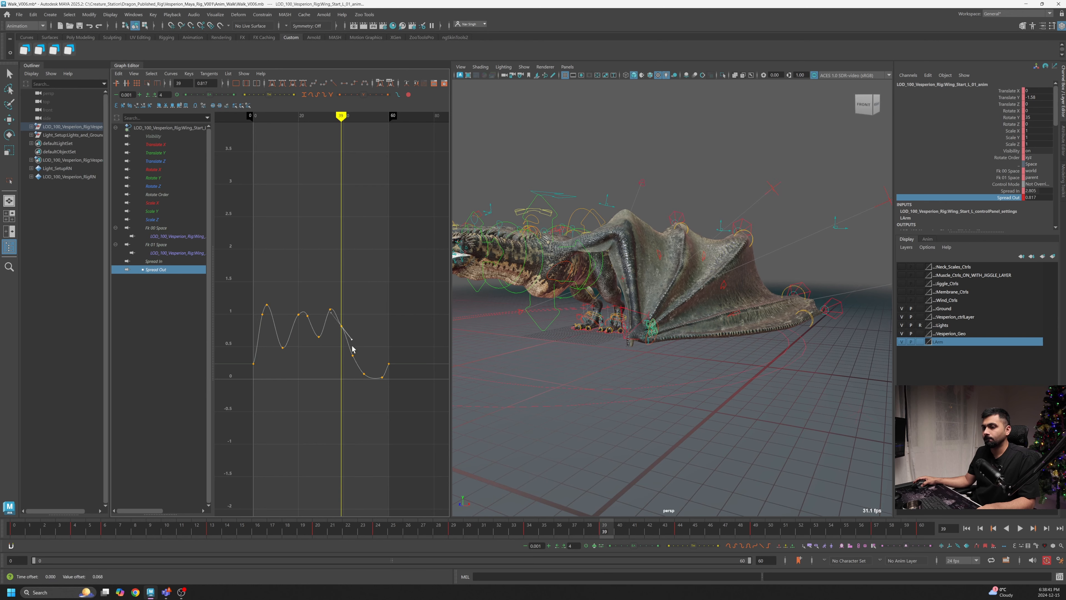
click(1024, 531)
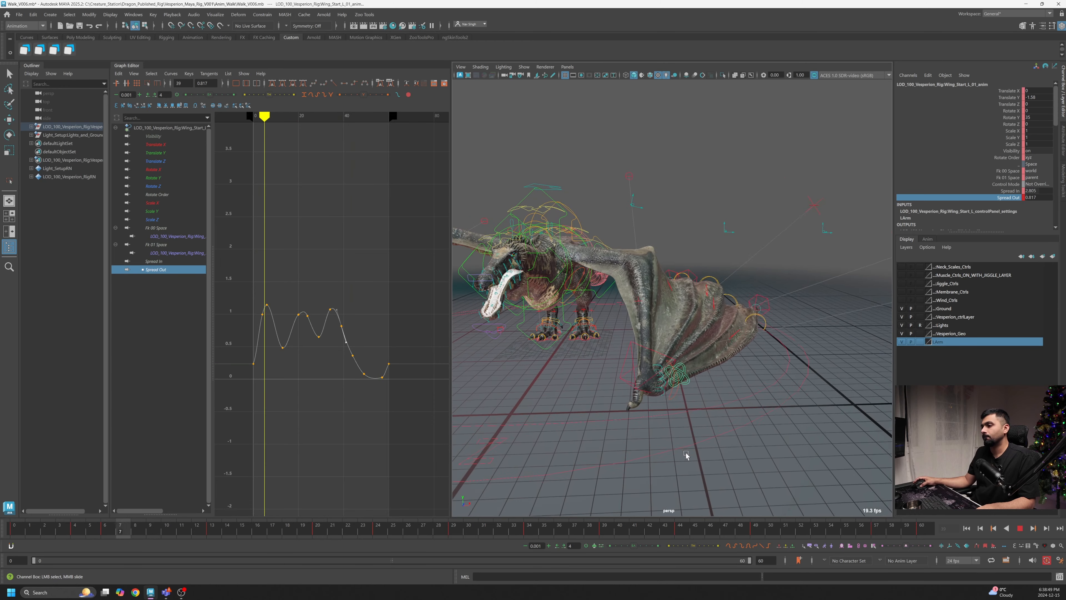
- Review the wing's spread motion from several viewport angles while playing and scrubbing
alt+drag(688, 445, 678, 449)
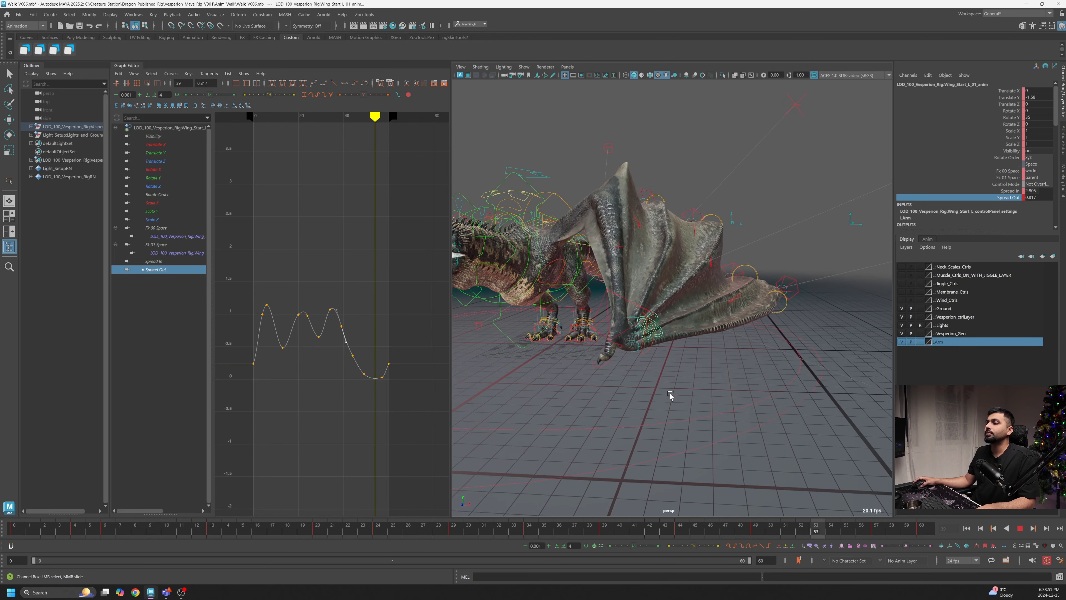
alt+drag(672, 397, 735, 420)
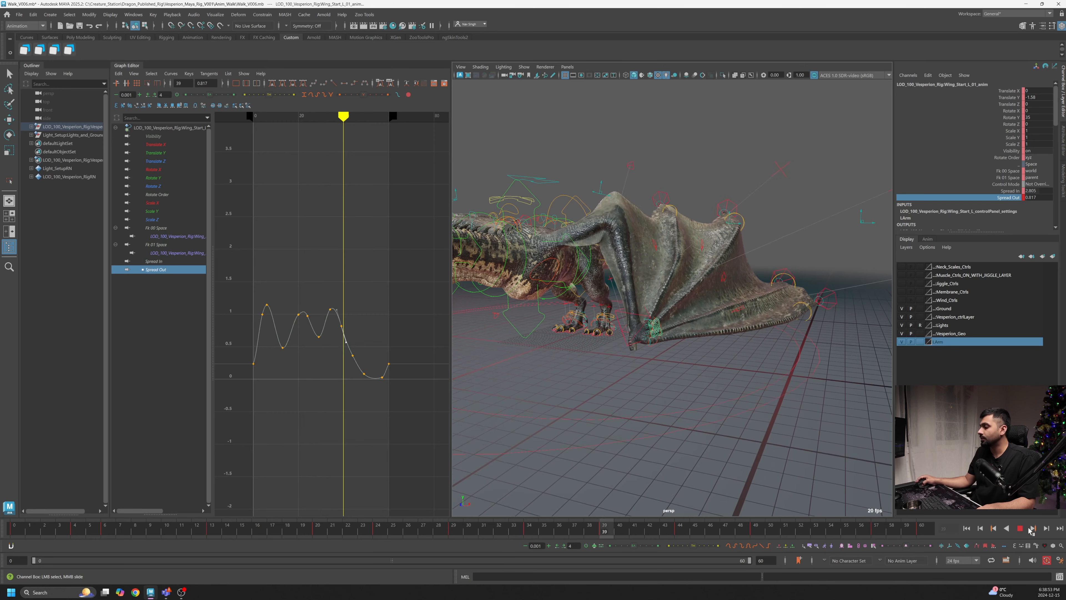
click(1021, 528)
alt+drag(762, 323, 652, 394)
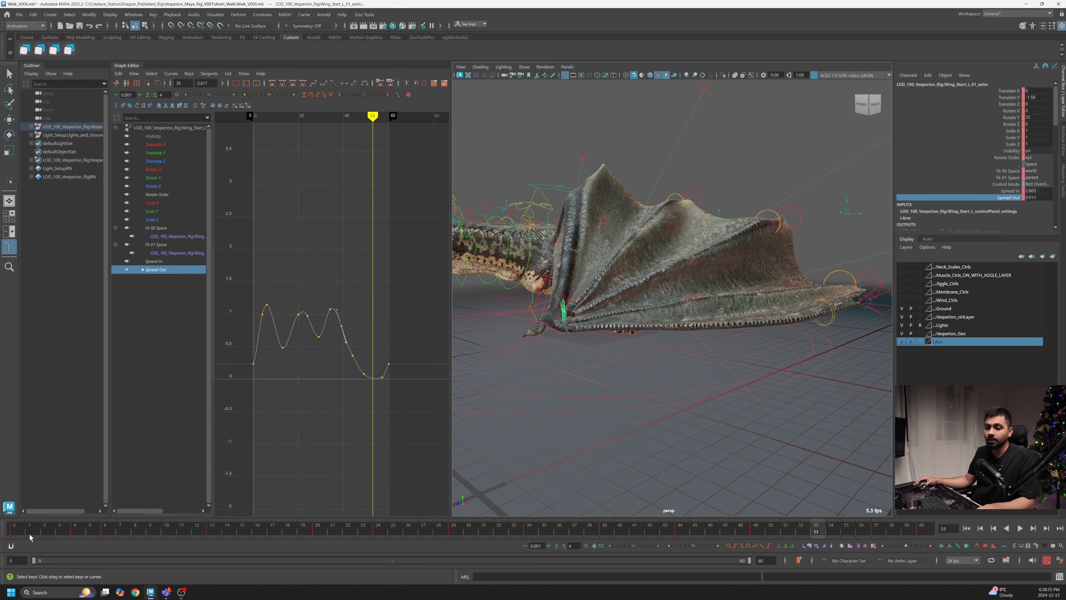
drag(29, 537, 2, 563)
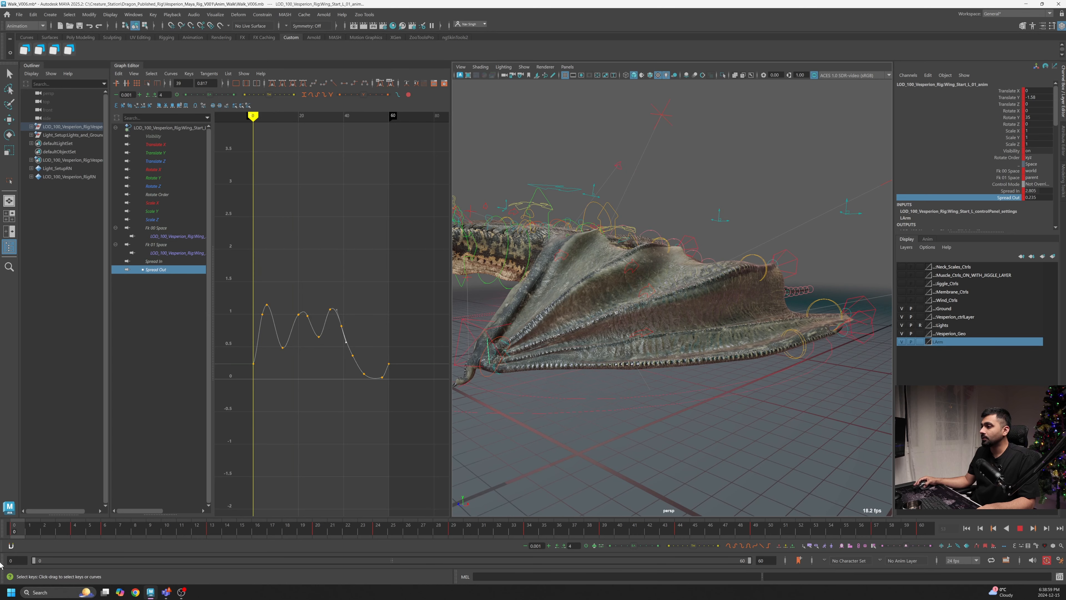
alt+drag(690, 414, 543, 388)
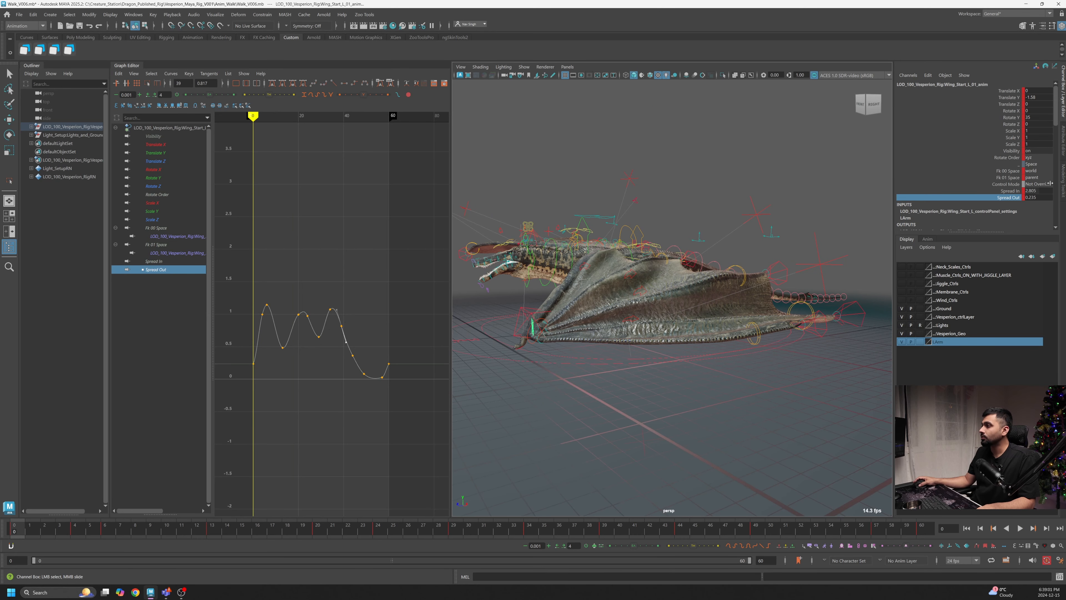
- Compare the Spread In and Spread Out curves while scrubbing the timeline and orbiting around the wing
click(1009, 191)
middle_drag(689, 326, 706, 326)
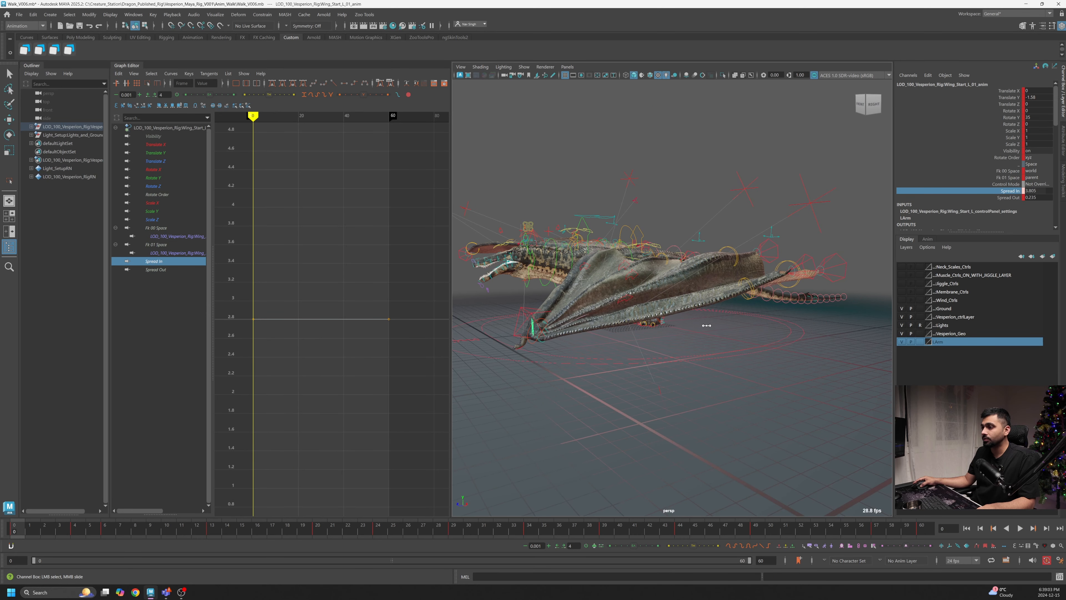
drag(20, 538, 615, 555)
alt+drag(690, 314, 628, 320)
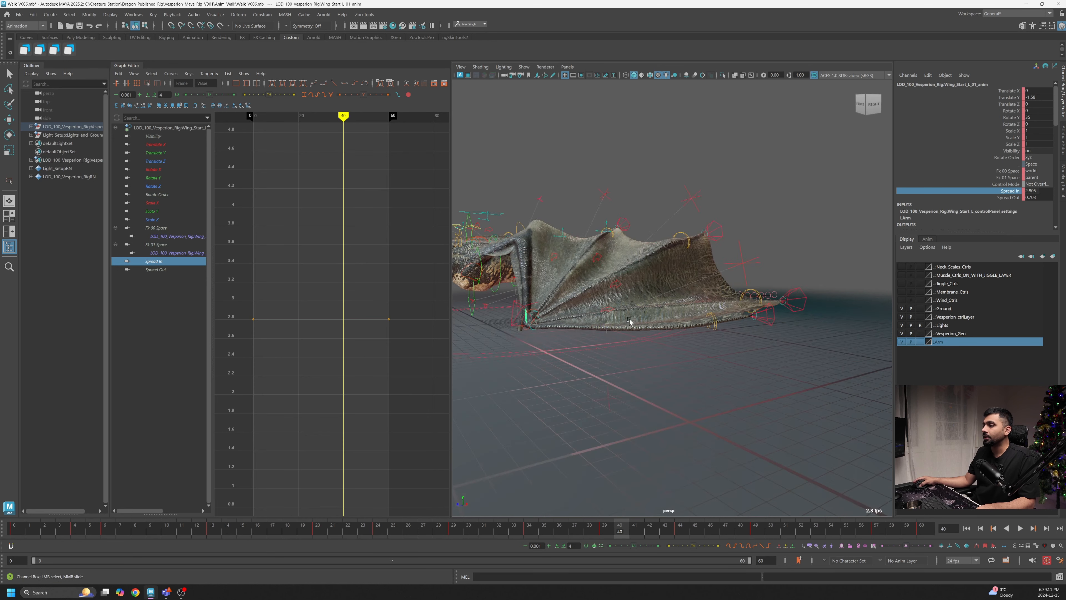
alt+right_drag(628, 320, 734, 349)
click(1010, 198)
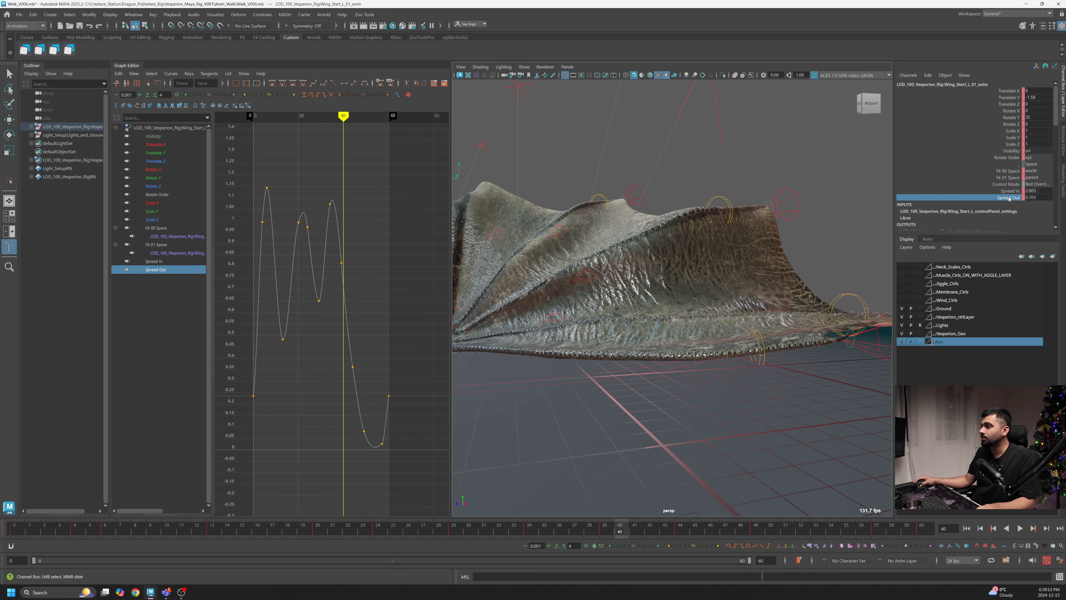
click(1006, 192)
- Try shifting a Spread In key while reviewing the wing pose, then undo the edit
alt+middle_drag(287, 304, 294, 296)
click(14, 528)
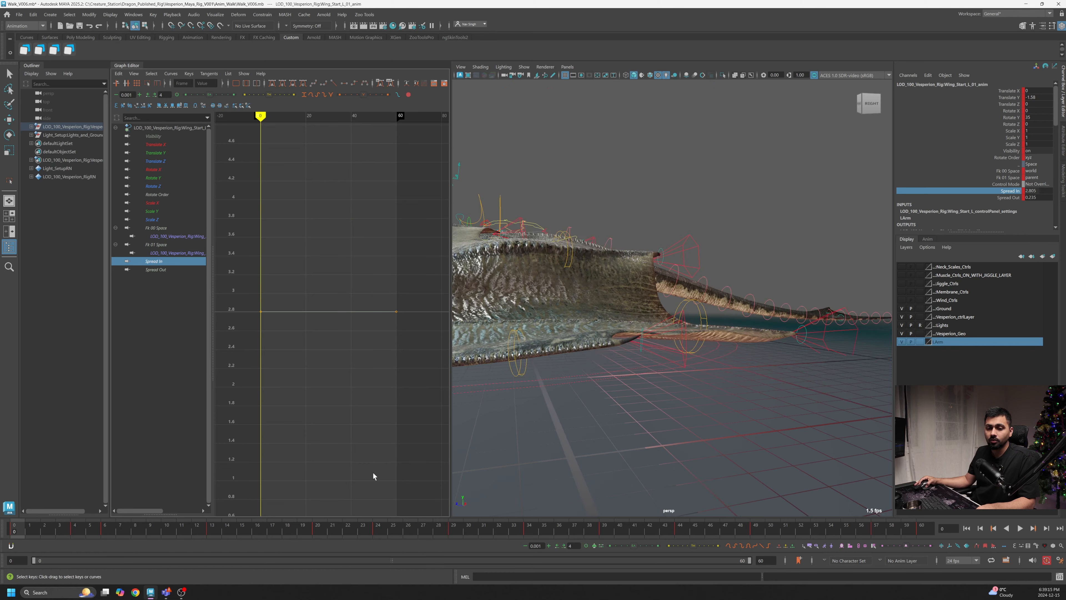
alt+middle_drag(601, 349, 728, 324)
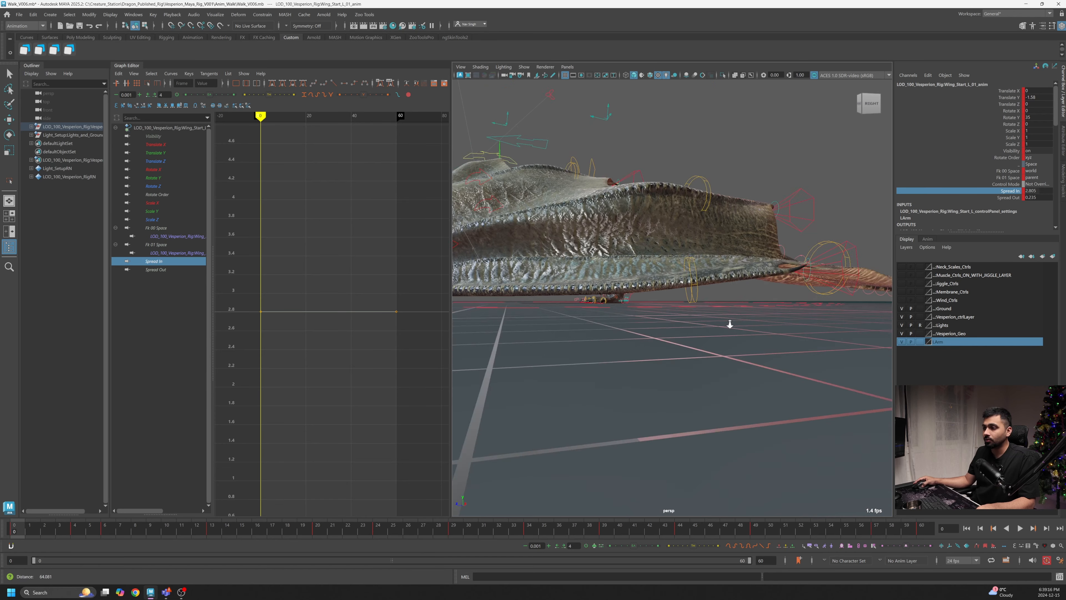
alt+right_drag(728, 324, 619, 323)
alt+middle_drag(619, 323, 672, 330)
alt+right_drag(671, 330, 666, 342)
alt+middle_drag(667, 343, 701, 365)
scroll(661, 358, up, 3)
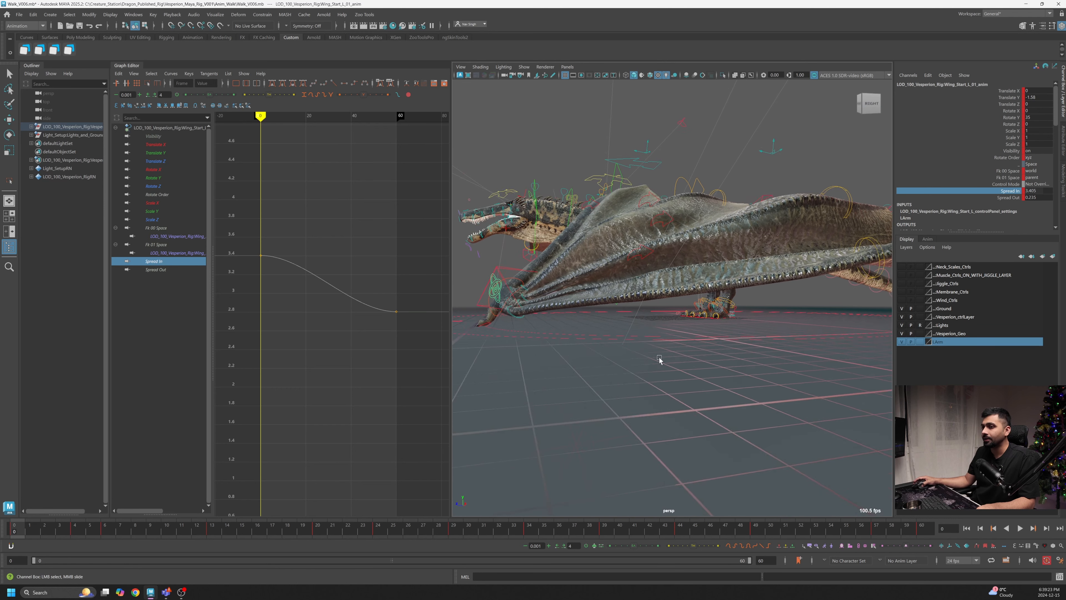
key(ctrl+z)
- Level the Spread In curve at about 3.3 and drop its key near frame 2 to about 2.9
middle_drag(370, 392, 369, 342)
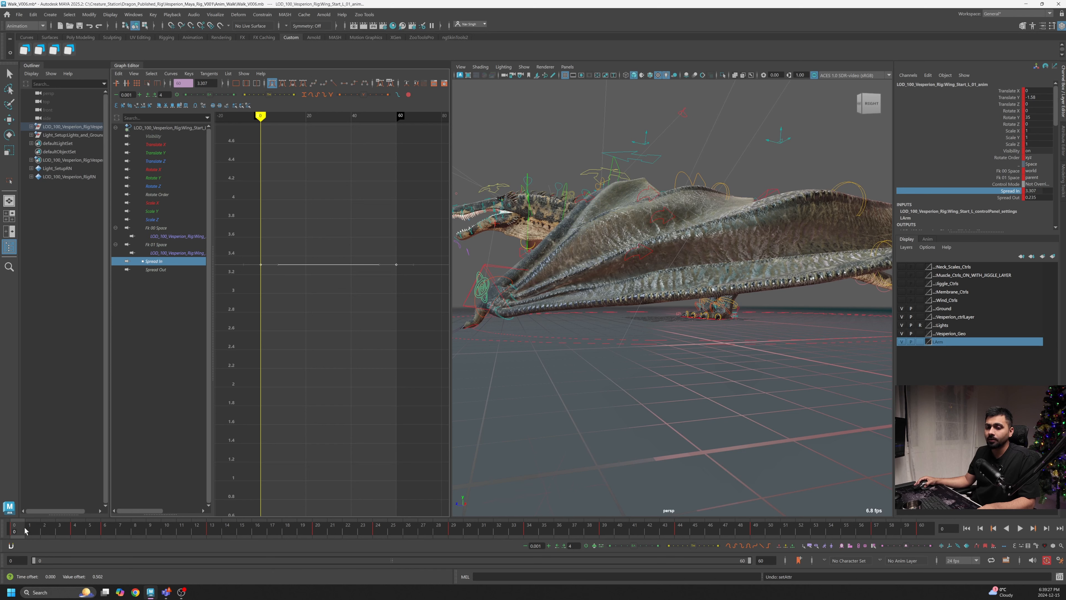
key(alt+v)
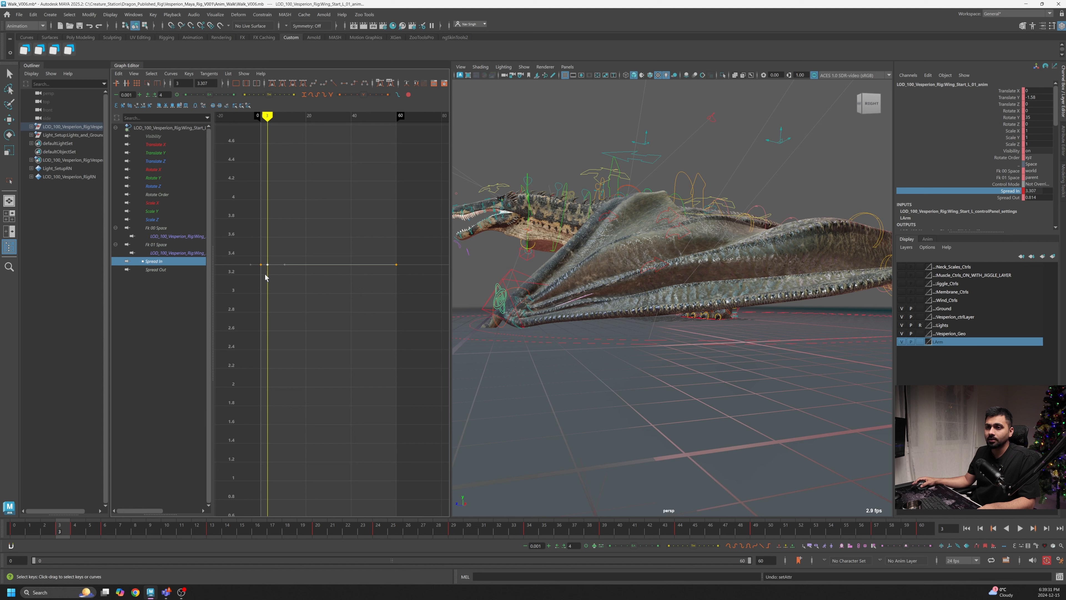
middle_drag(266, 277, 264, 323)
mouse_move(51, 528)
mouse_down()
mouse_move(14, 537)
mouse_move(45, 541)
mouse_up()
click(60, 538)
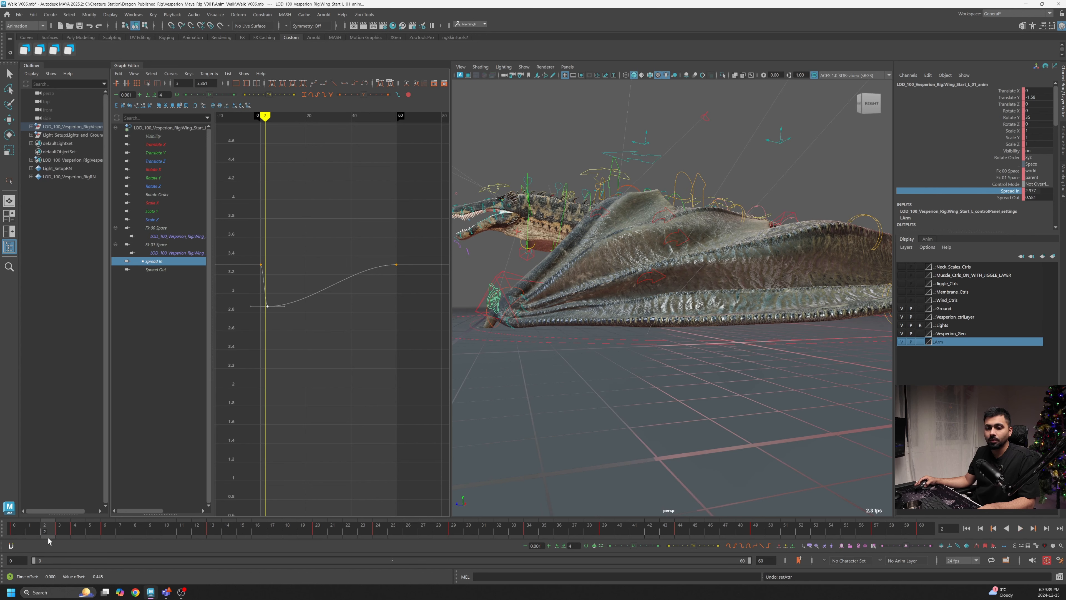
- Sharpen the Spread In drop between frames 0 and 2 into a quick linear fall
shift+middle_drag(343, 324, 307, 321)
alt+right_drag(256, 305, 279, 300)
alt+middle_drag(264, 301, 306, 314)
scroll(307, 312, up, 5)
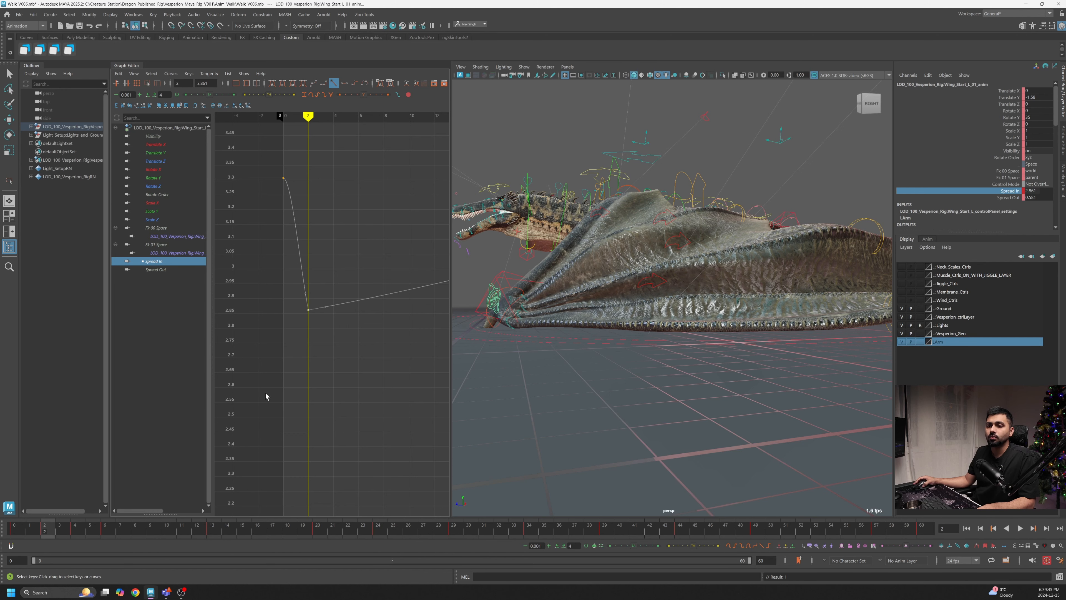
drag(310, 160, 274, 187)
scroll(346, 195, down, 7)
alt+middle_drag(345, 195, 293, 209)
key(alt+v)
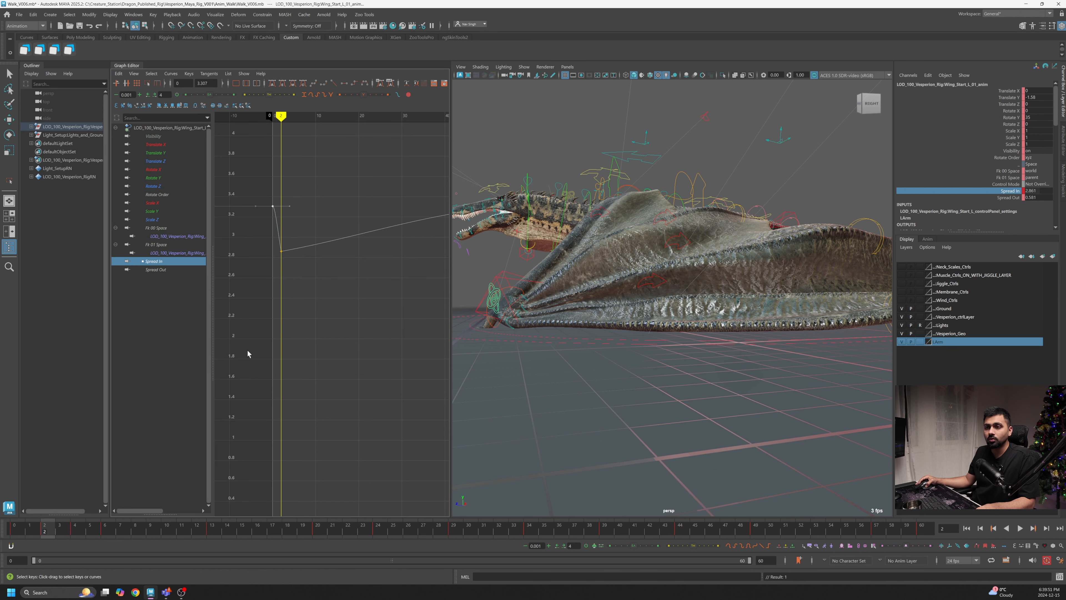
- Fine-tune the Spread In key at frame 2 to about 2.85 and scrub the playback
drag(273, 264, 274, 263)
middle_drag(277, 263, 279, 262)
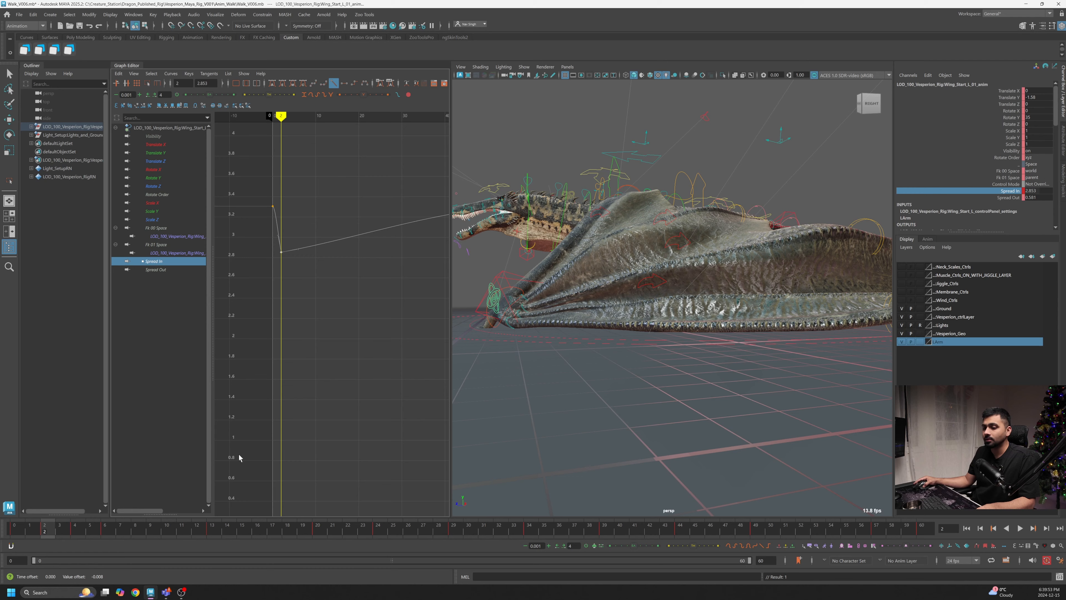
drag(54, 532, 421, 539)
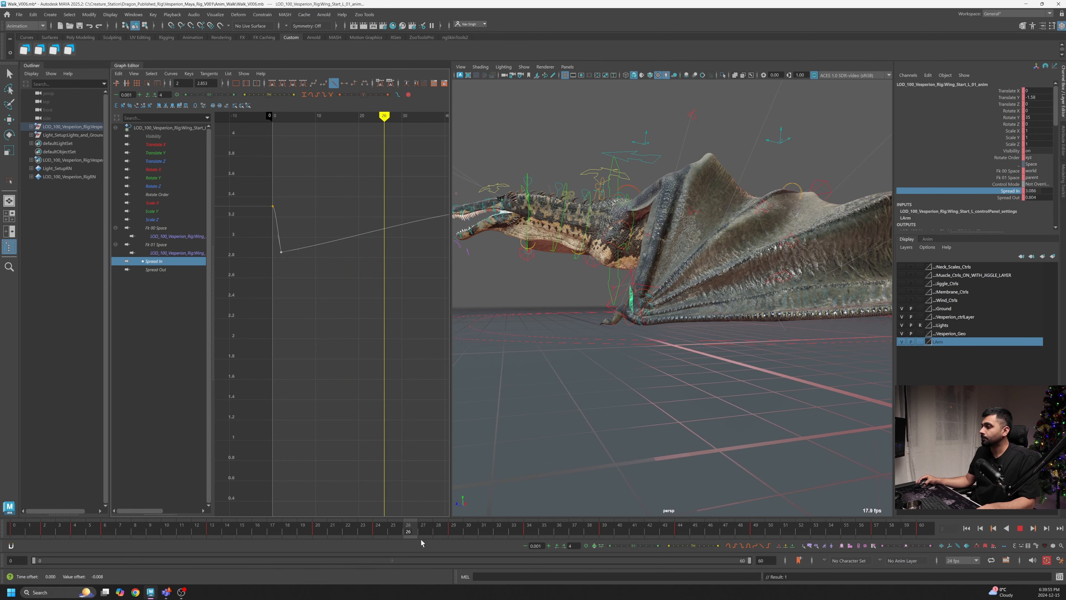
mouse_move(709, 359)
alt+middle_down()
mouse_move(723, 367)
mouse_move(713, 365)
alt+middle_up()
drag(455, 536, 583, 542)
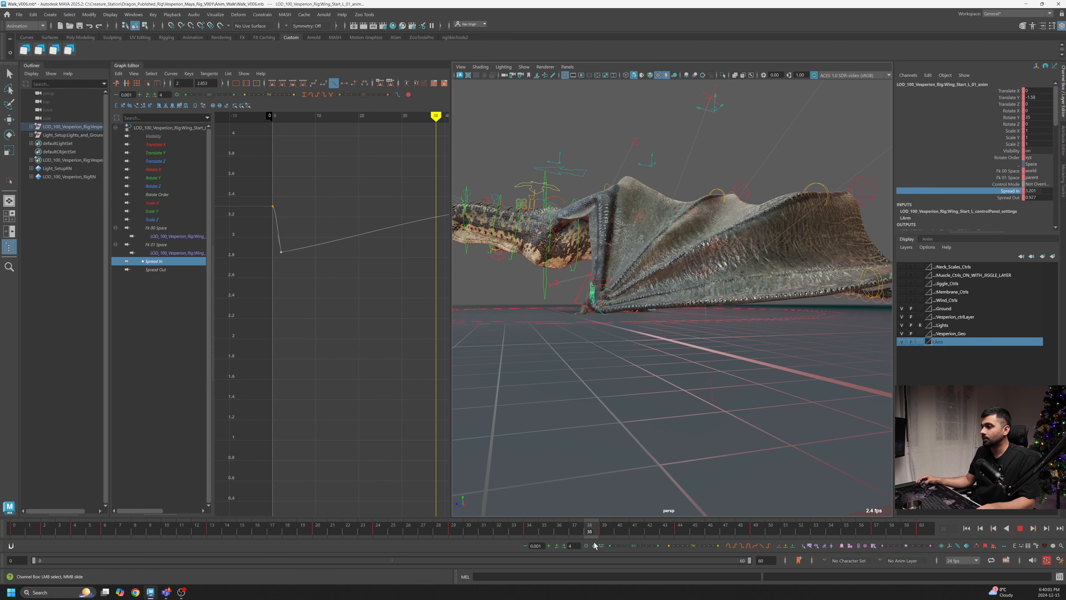
- Lower the Spread In key near frame 40 to about 2.85, keeping the curve flat until then
alt+middle_drag(413, 246, 356, 251)
click(336, 247)
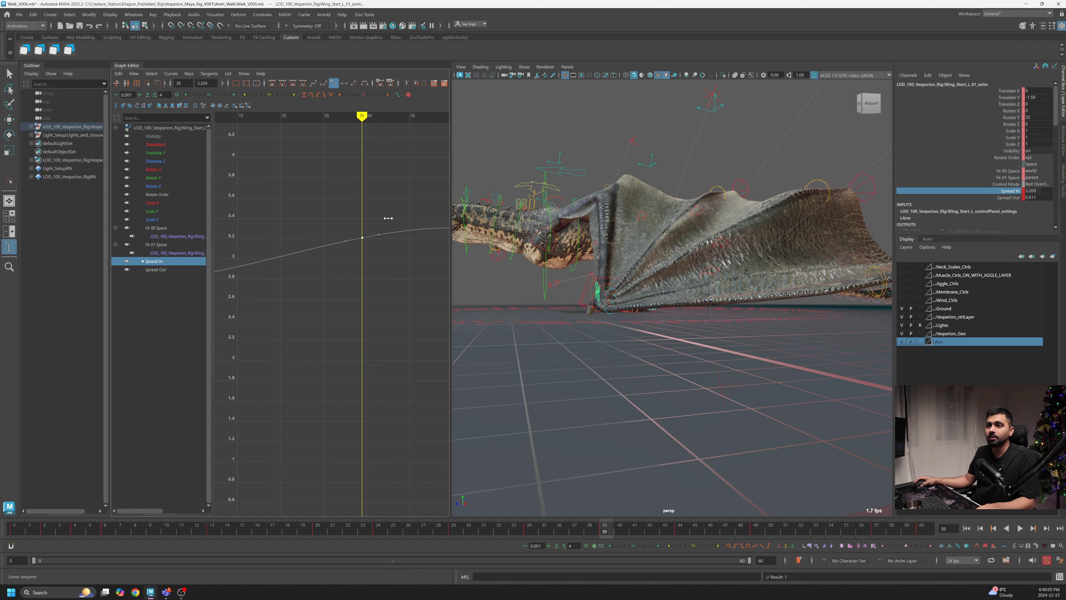
shift+middle_drag(392, 217, 401, 255)
alt+middle_drag(272, 264, 311, 261)
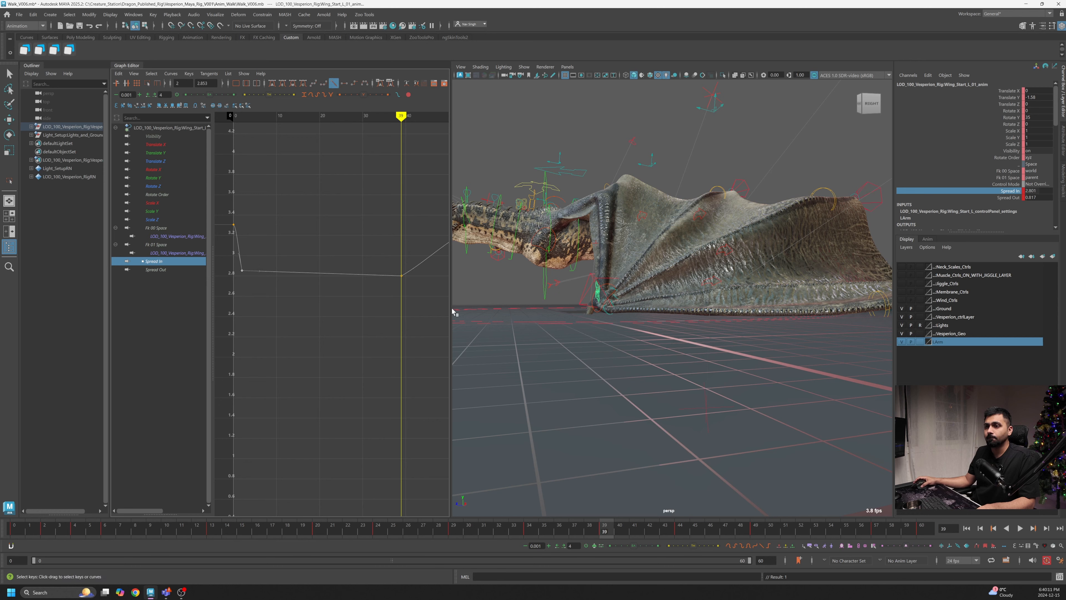
- Lower the Spread In key near frame 39 slightly to create a small dip
mouse_move(590, 528)
mouse_down()
mouse_move(1, 533)
mouse_move(438, 531)
mouse_move(601, 546)
mouse_up()
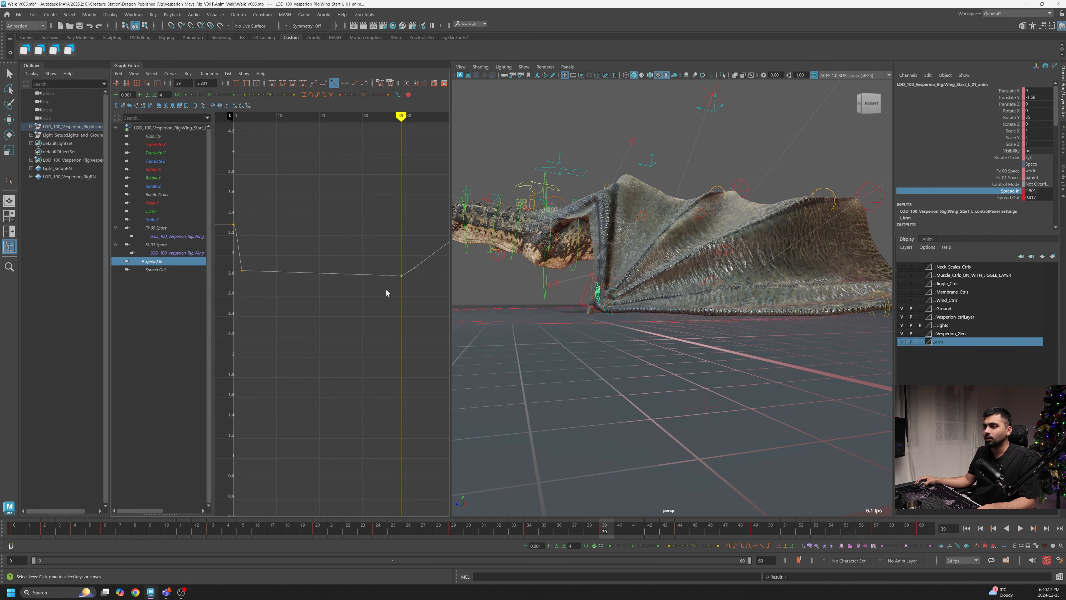
shift+middle_drag(405, 288, 404, 292)
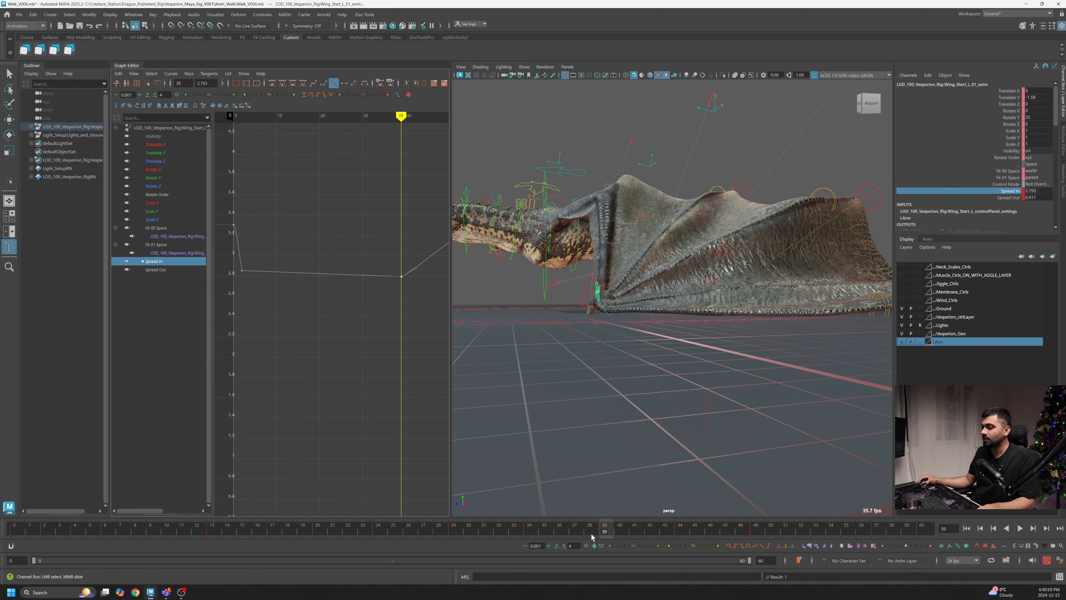
drag(592, 537, 543, 541)
- Reposition a Spread In key just before frame 40 to shape the dip
alt+drag(777, 372, 771, 309)
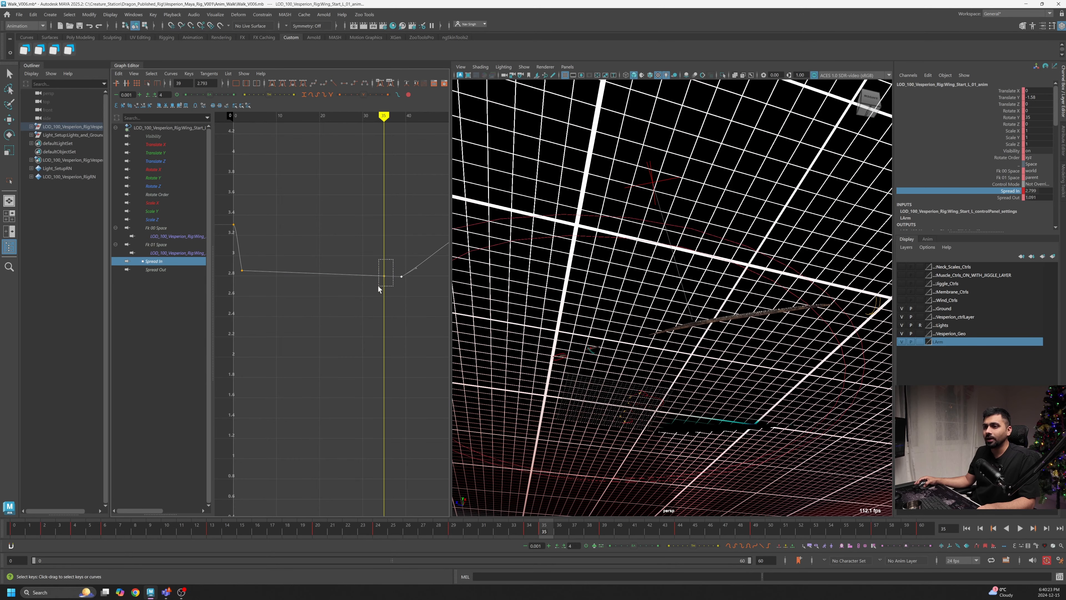
drag(378, 287, 378, 288)
shift+middle_drag(396, 307, 397, 299)
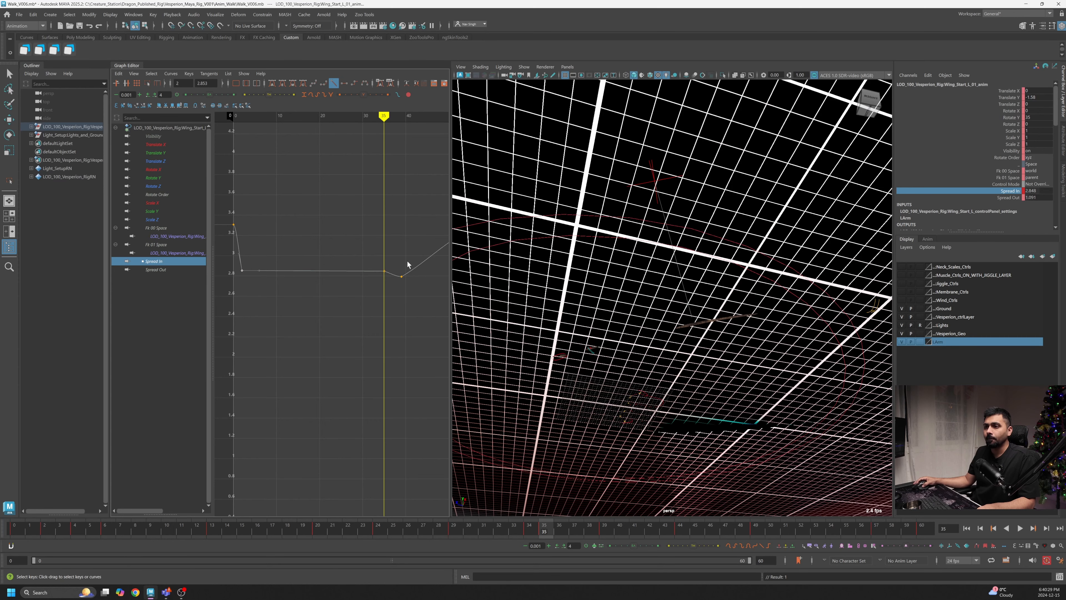
- Insert a Spread In key at frame 42 and lower it to about 2.77 to form a dip in the curve
alt+drag(693, 336, 739, 403)
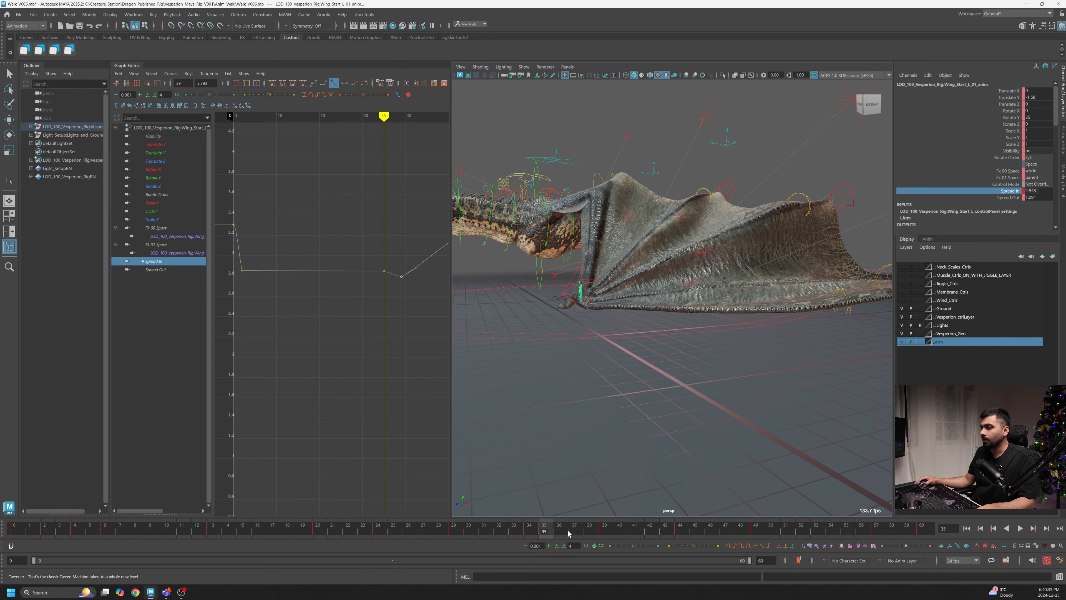
mouse_move(568, 531)
mouse_down()
mouse_move(687, 548)
mouse_move(606, 552)
mouse_move(673, 555)
mouse_move(649, 556)
mouse_up()
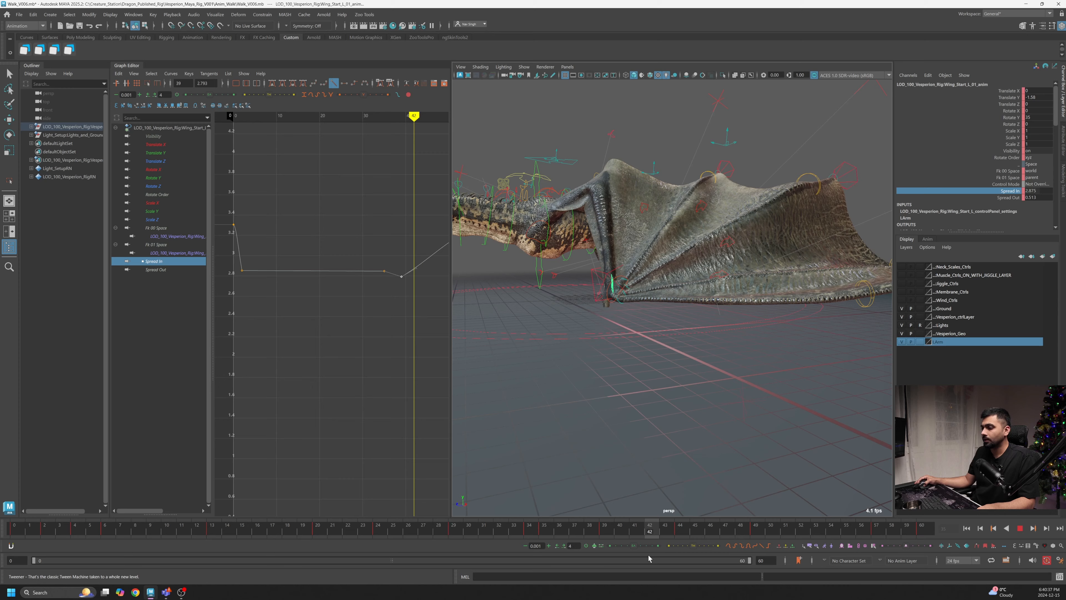
alt+drag(797, 370, 671, 349)
right_click(407, 250)
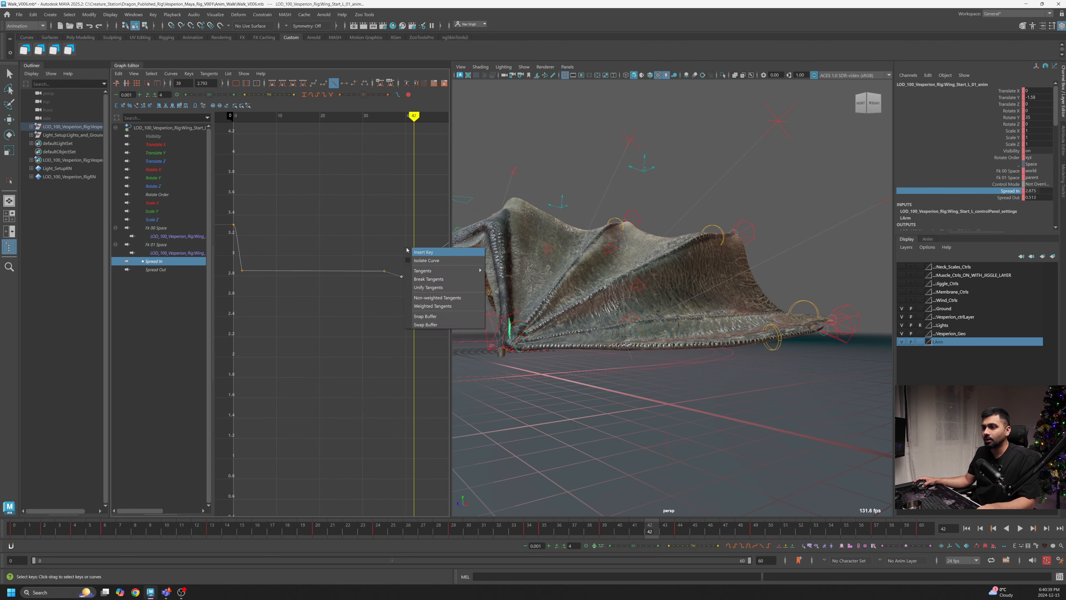
click(413, 252)
shift+middle_drag(414, 272, 403, 294)
alt+right_drag(403, 294, 386, 301)
alt+middle_drag(386, 300, 371, 301)
scroll(351, 263, up, 3)
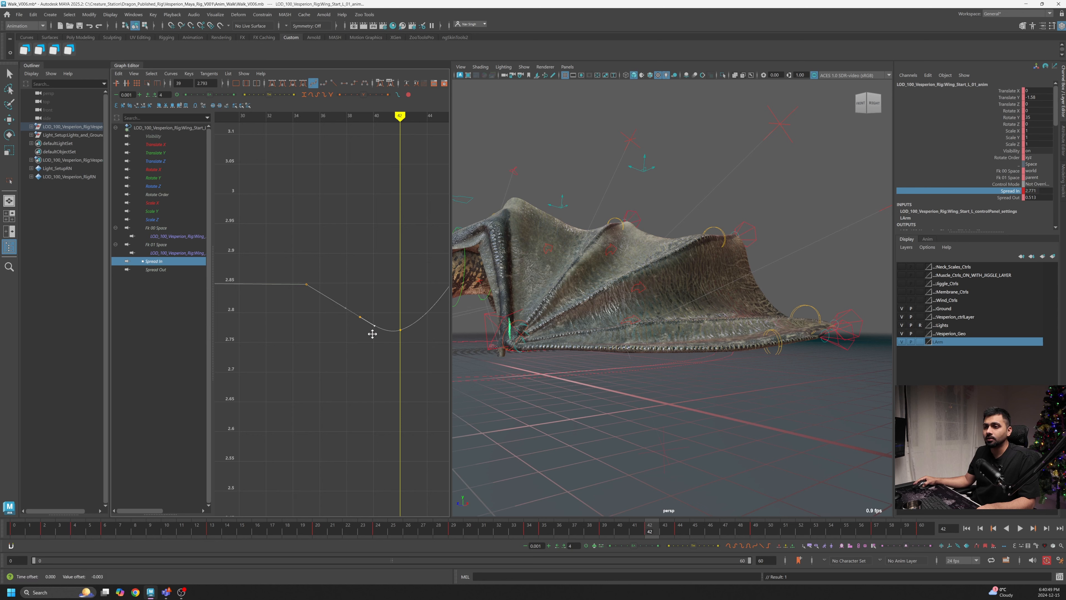
- Reshape the Spread In keys after the dip so the curve rises to a peak near the end of the cycle
drag(660, 527, 752, 537)
key(a)
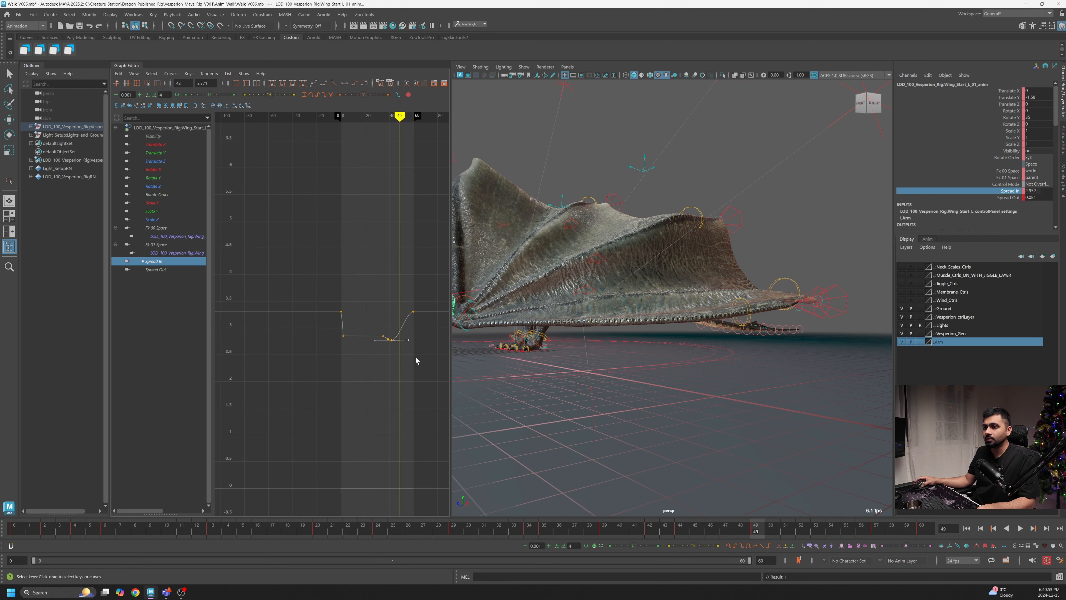
alt+right_drag(348, 313, 400, 336)
alt+middle_drag(398, 332, 255, 248)
alt+right_drag(254, 248, 311, 282)
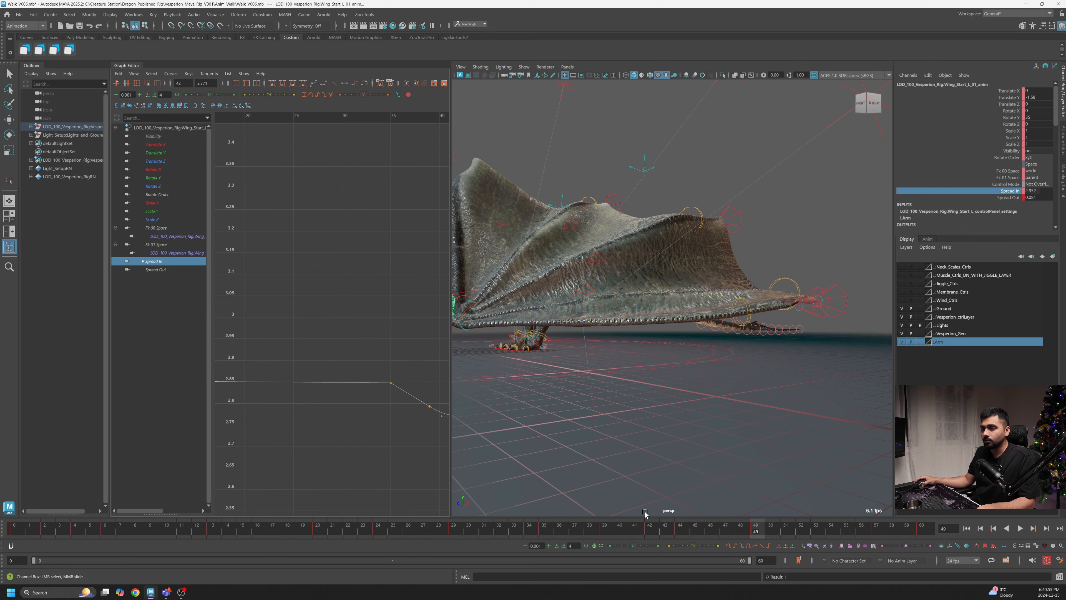
drag(776, 533, 801, 530)
alt+middle_drag(395, 348, 235, 336)
alt+right_drag(315, 336, 235, 309)
drag(305, 310, 306, 311)
middle_drag(315, 333, 360, 313)
alt+right_drag(360, 314, 341, 311)
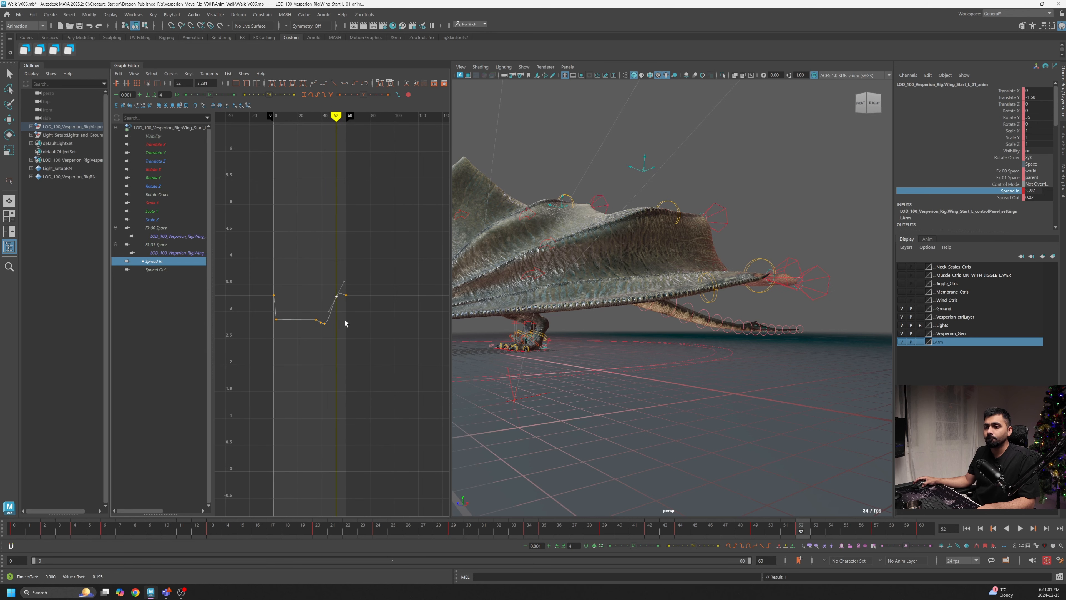
middle_drag(345, 323, 351, 298)
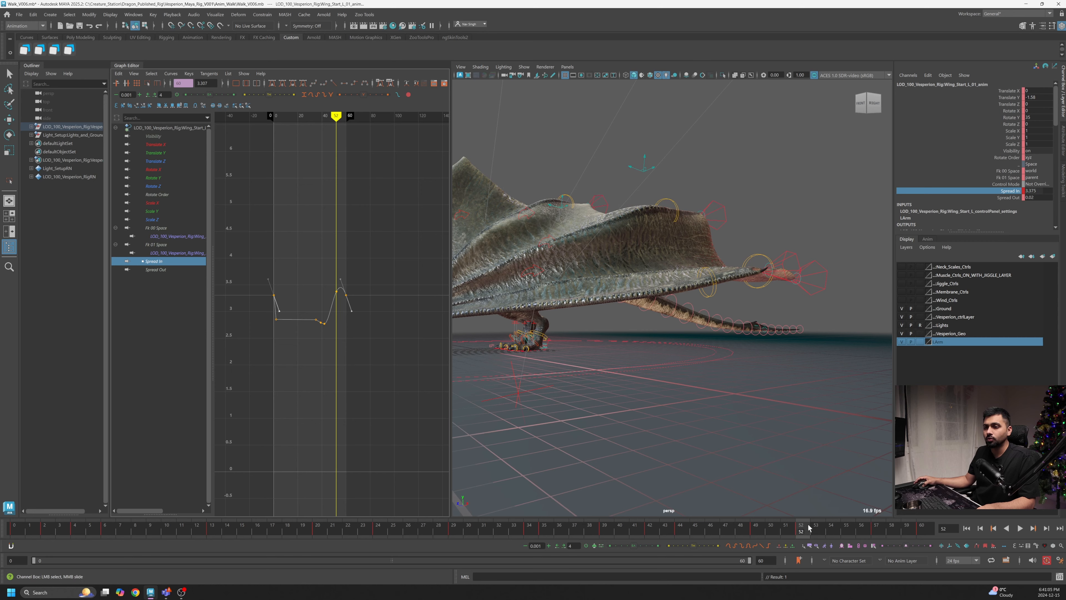
- Play the animation and orbit around the wing to review the Spread In motion
click(1023, 529)
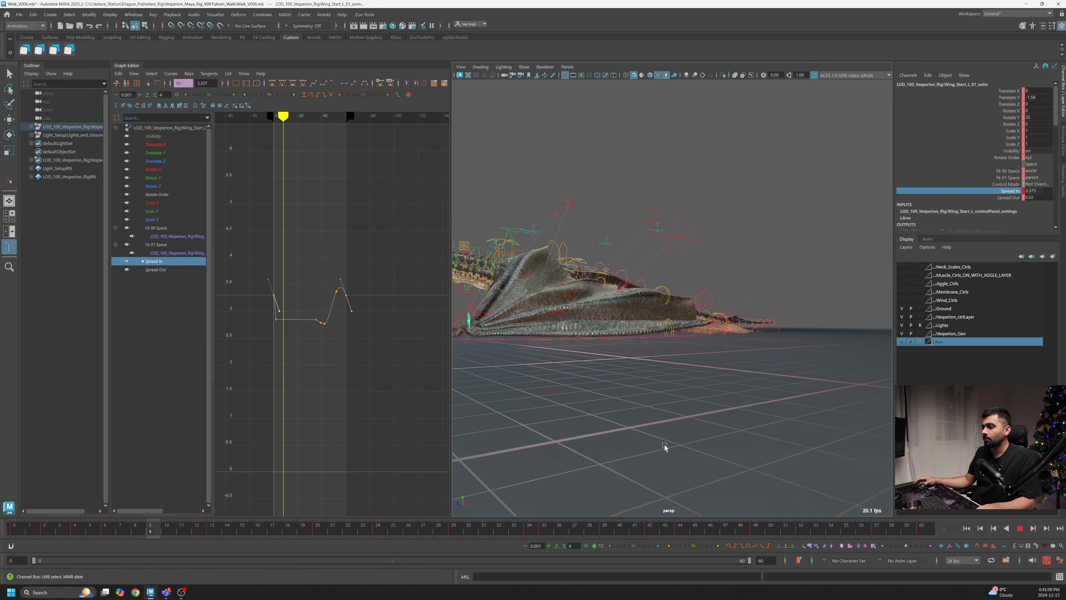
alt+drag(667, 450, 700, 442)
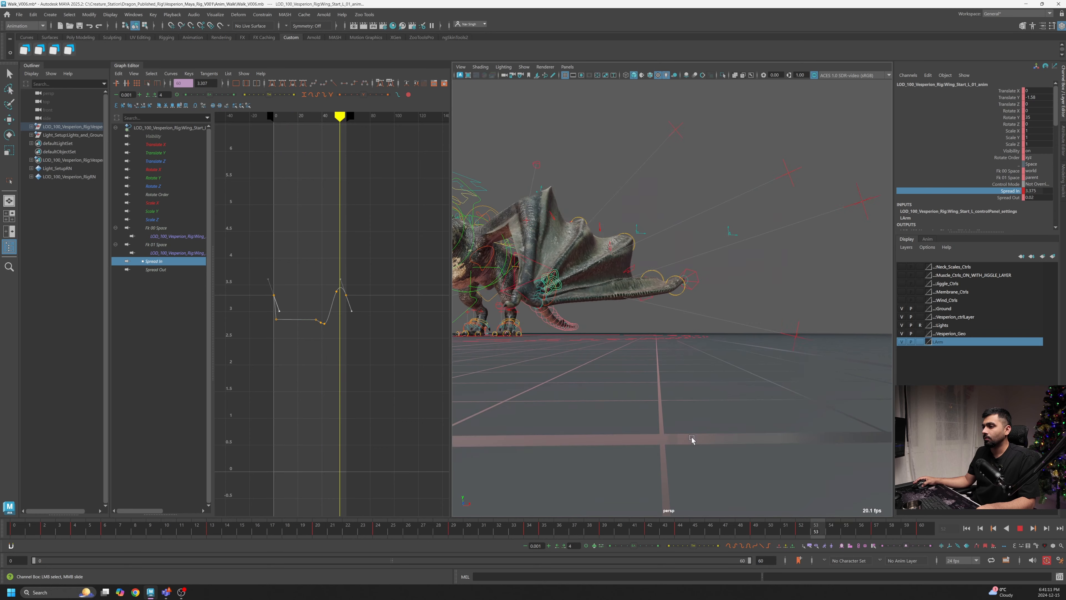
alt+drag(631, 419, 599, 379)
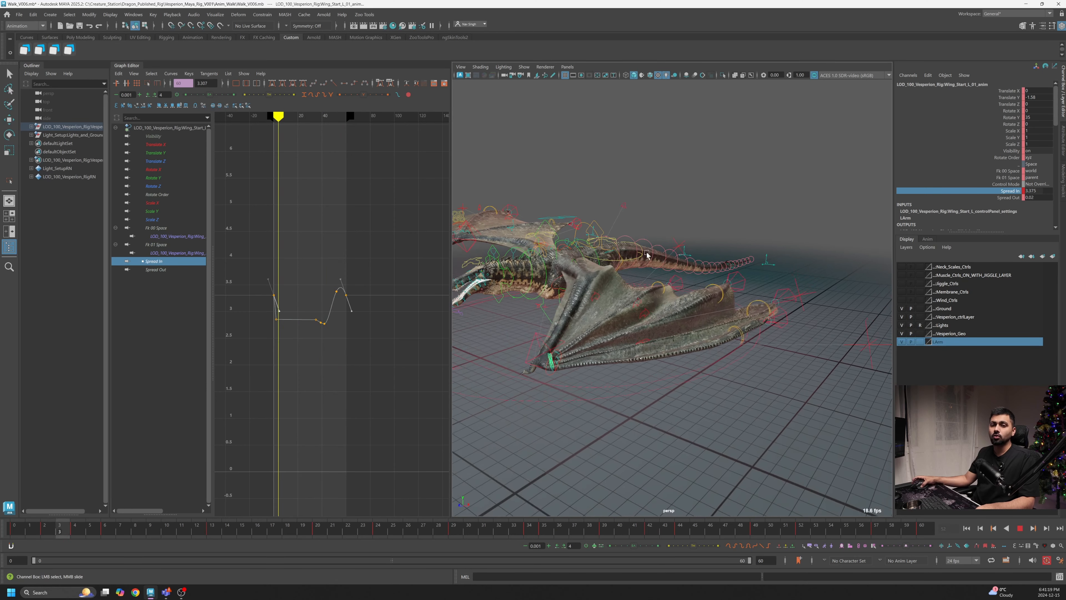
alt+right_drag(665, 301, 668, 303)
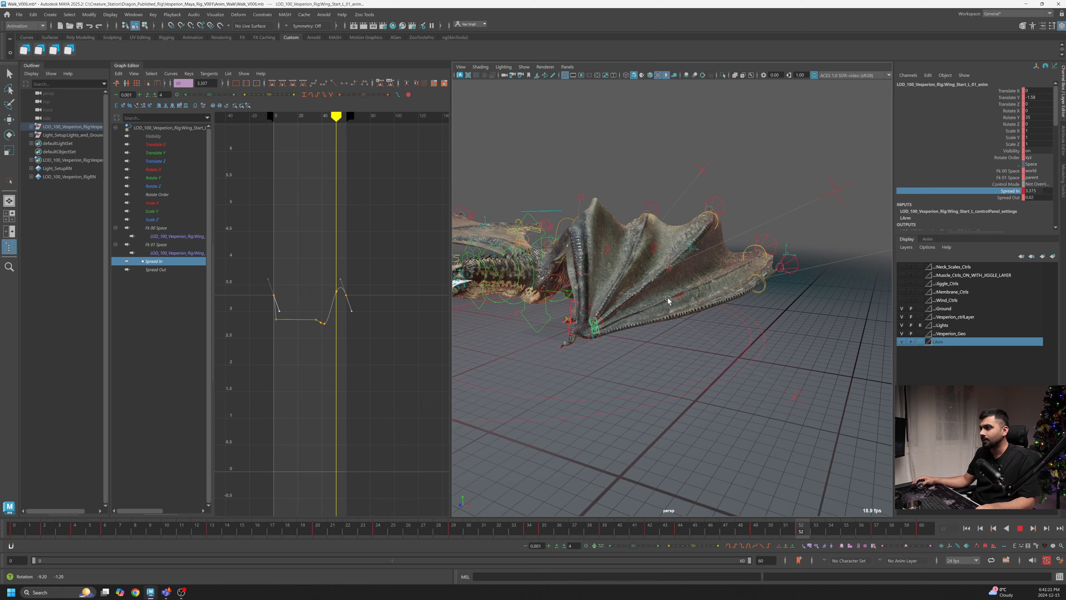
alt+drag(645, 304, 703, 304)
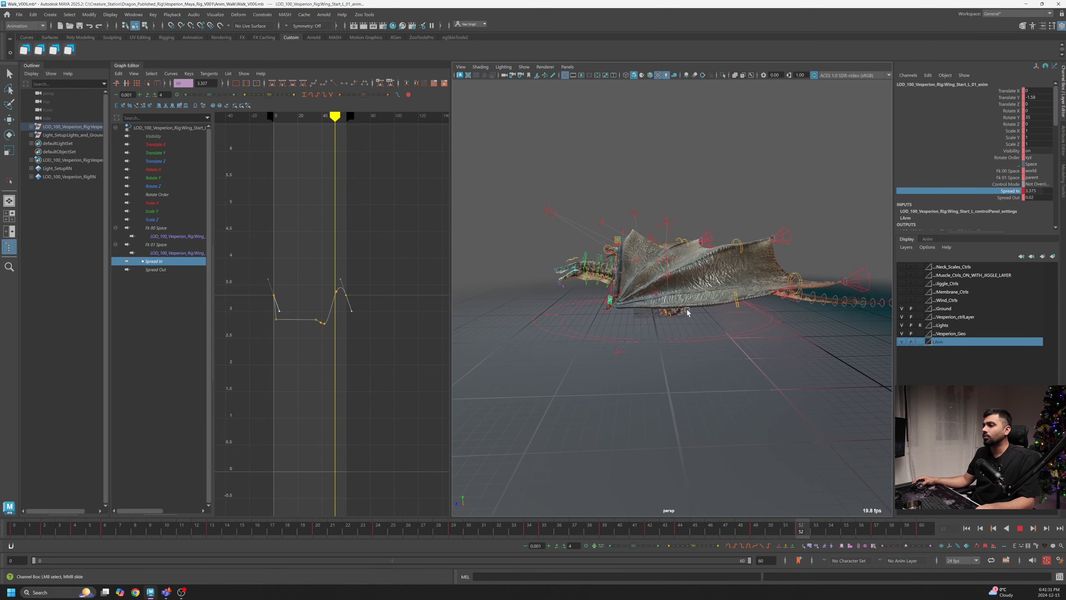
drag(785, 531, 699, 537)
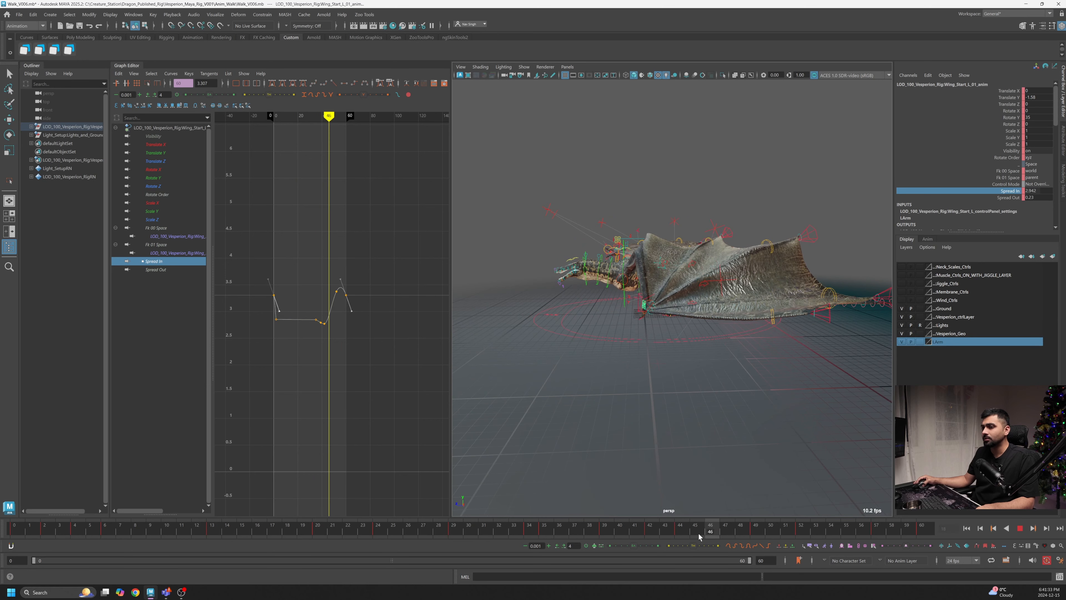
key(Escape)
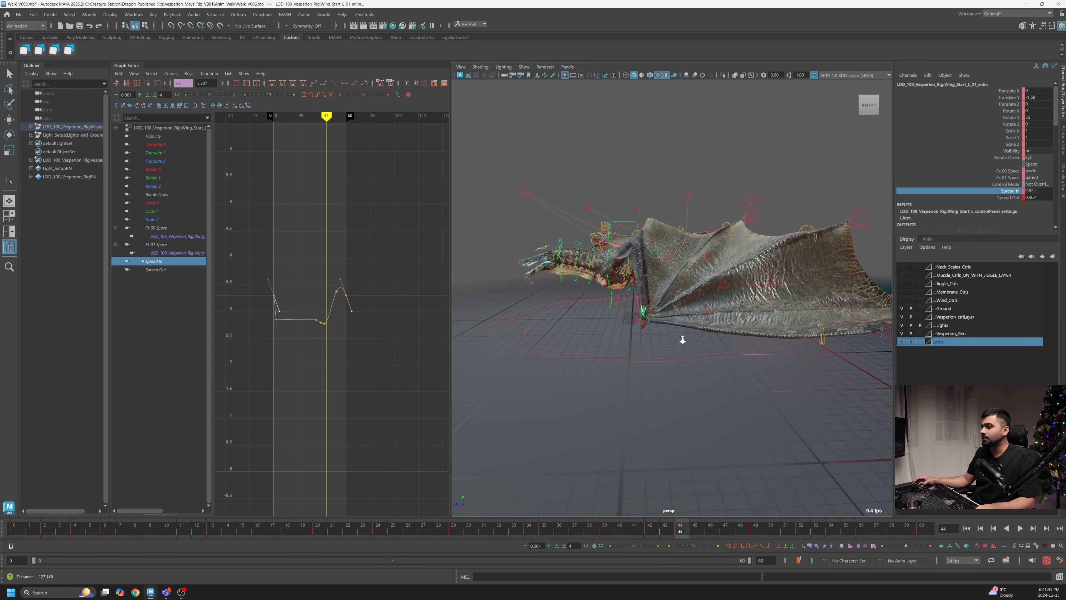
- Select the pinky wing finger control and lower its Rotate Y peak key at frame 42 to about 24.4
scroll(683, 339, up, 5)
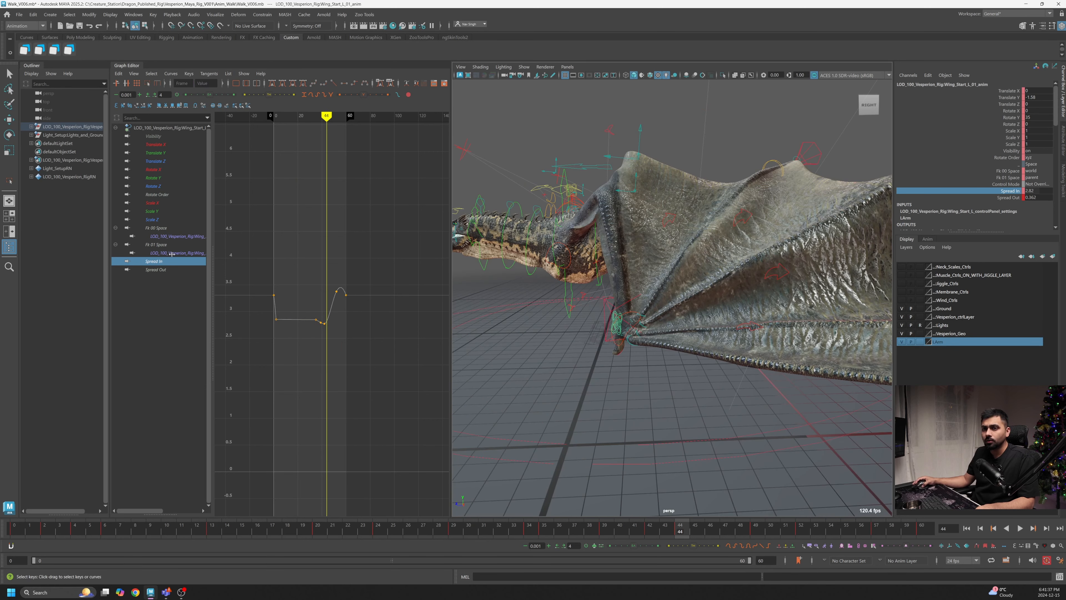
click(164, 261)
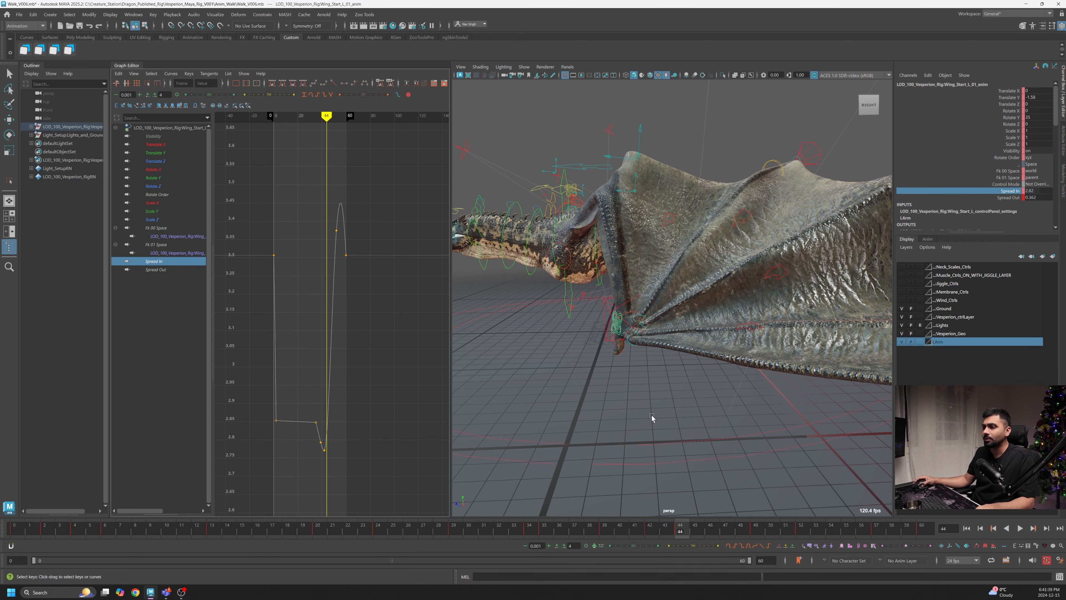
drag(676, 535, 656, 534)
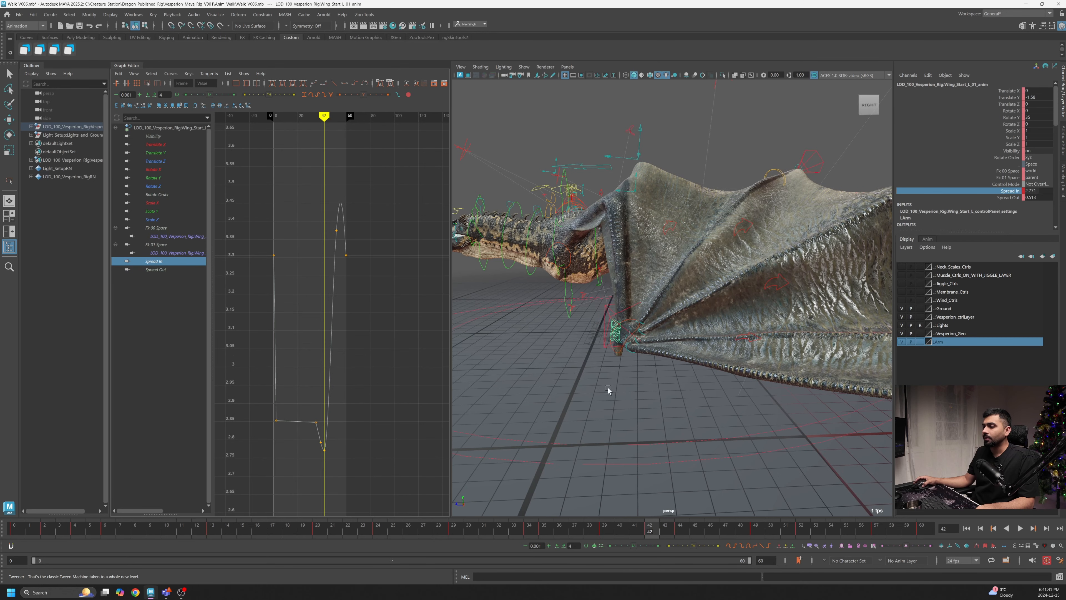
scroll(606, 386, up, 1)
scroll(600, 342, up, 4)
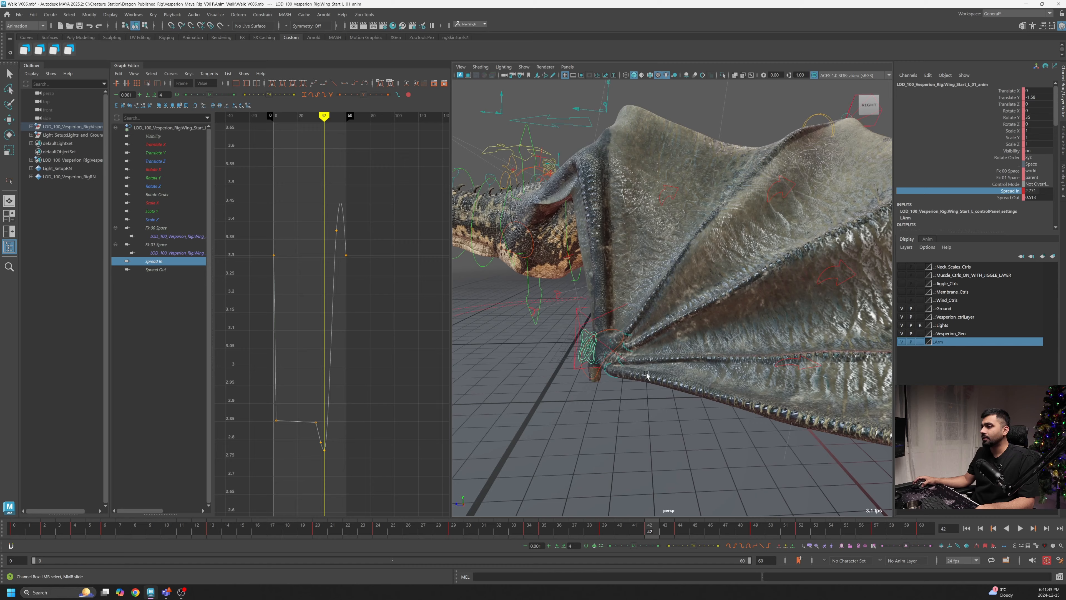
click(592, 345)
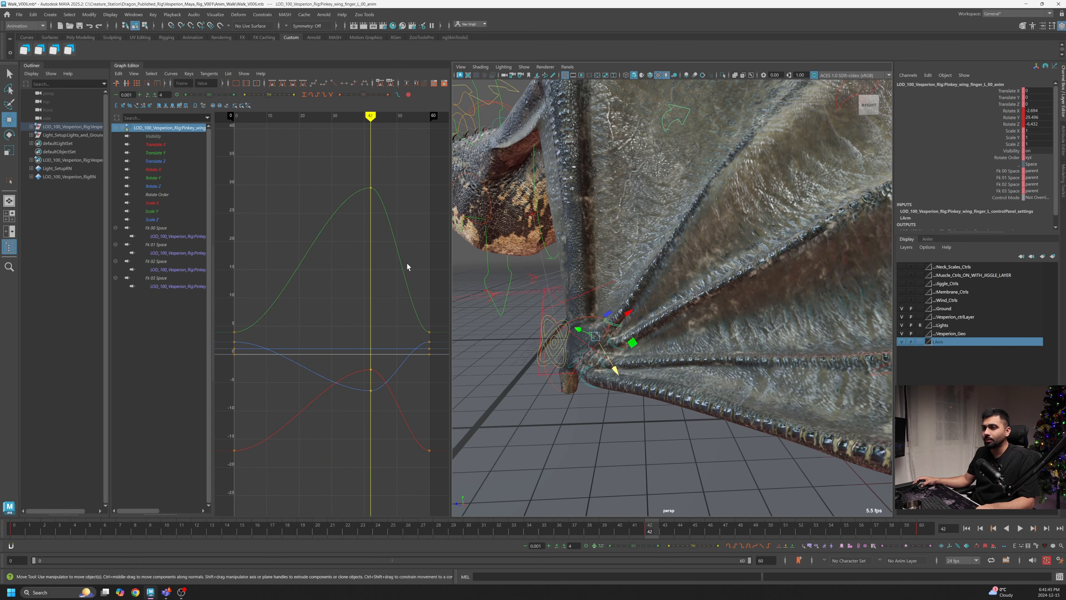
click(370, 188)
middle_drag(370, 209, 371, 238)
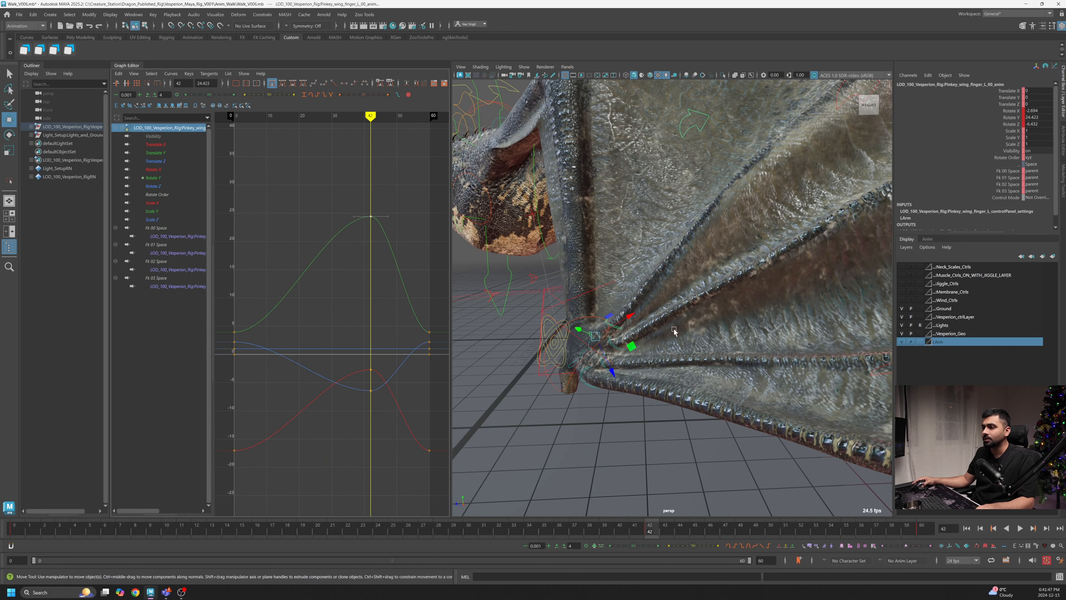
- Select the ring wing finger control and lower its Rotate Y peak key at frame 42
scroll(673, 331, down, 5)
scroll(655, 348, up, 2)
alt+drag(654, 348, 643, 355)
scroll(671, 378, up, 3)
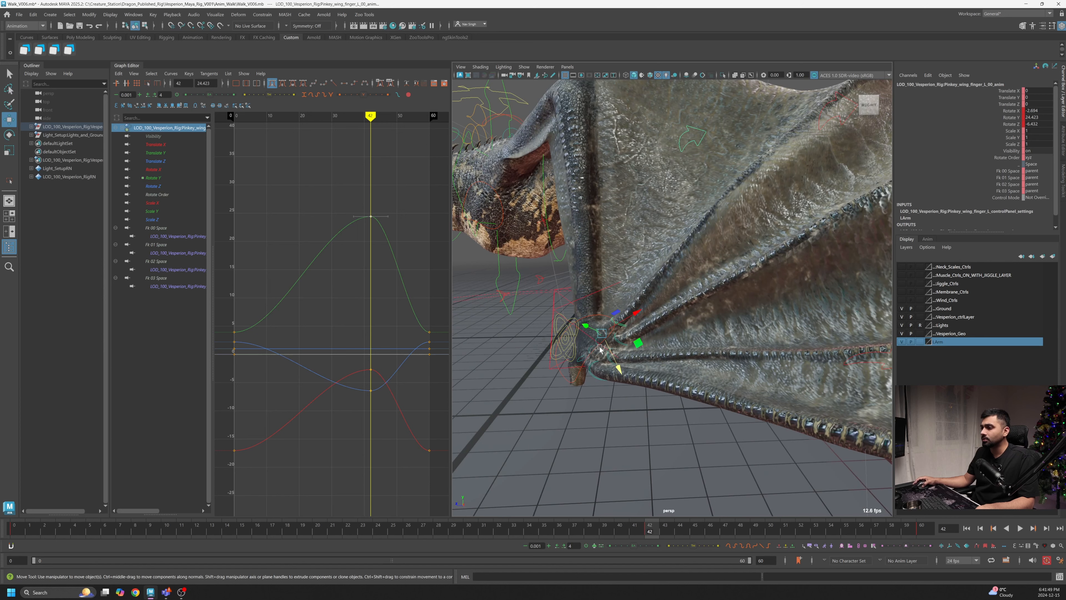
click(596, 346)
click(598, 344)
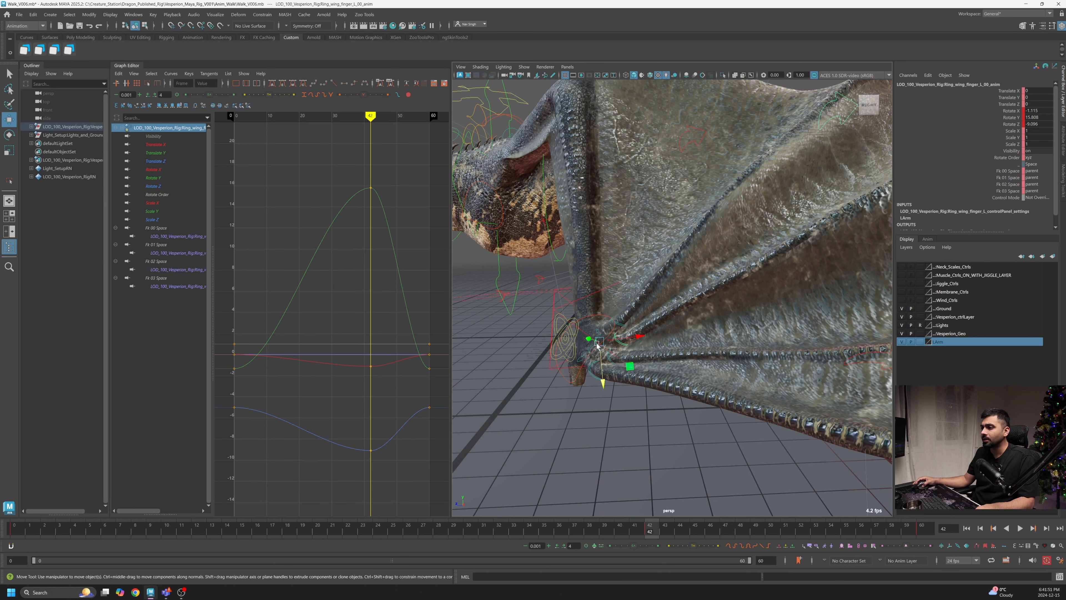
click(349, 200)
drag(357, 201, 356, 203)
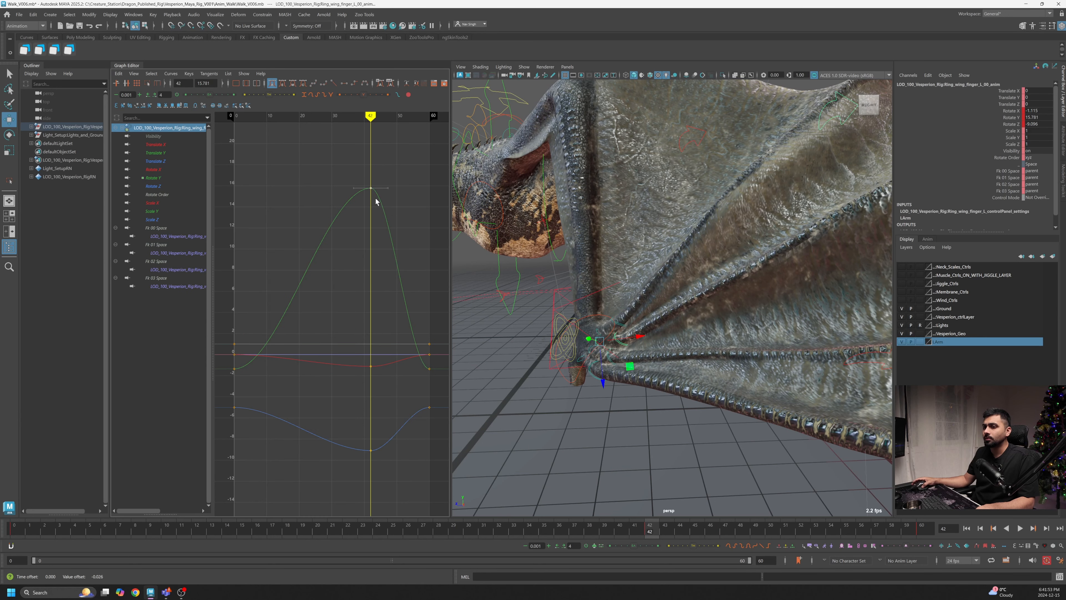
key(ctrl+z)
drag(393, 173, 363, 200)
shift+middle_drag(380, 207, 410, 327)
- Play the animation and orbit the view to review the wing fold
scroll(689, 335, down, 5)
scroll(691, 339, down, 3)
key(alt+v)
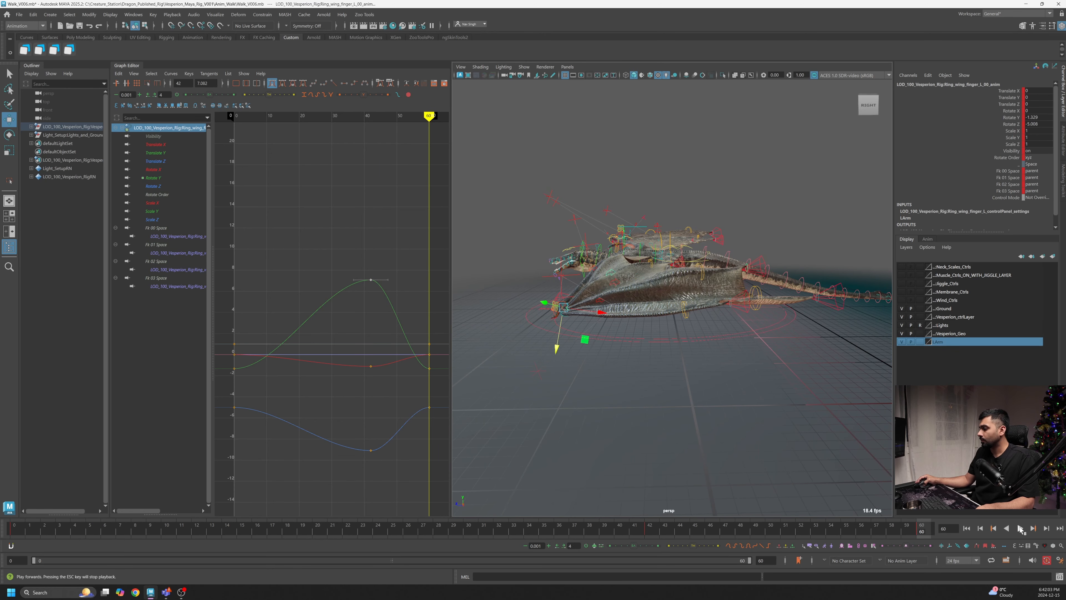
click(1020, 528)
alt+drag(786, 296, 680, 343)
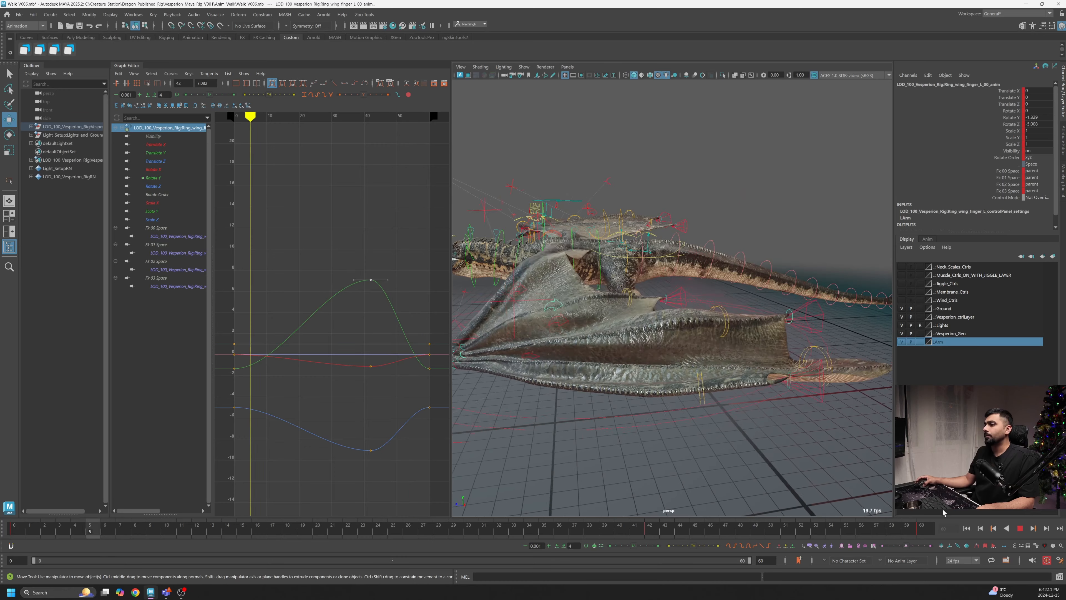
key(Escape)
- Select the pinky wing finger's second control and switch to the Rotate tool
alt+drag(763, 397, 616, 364)
alt+right_drag(617, 365, 678, 335)
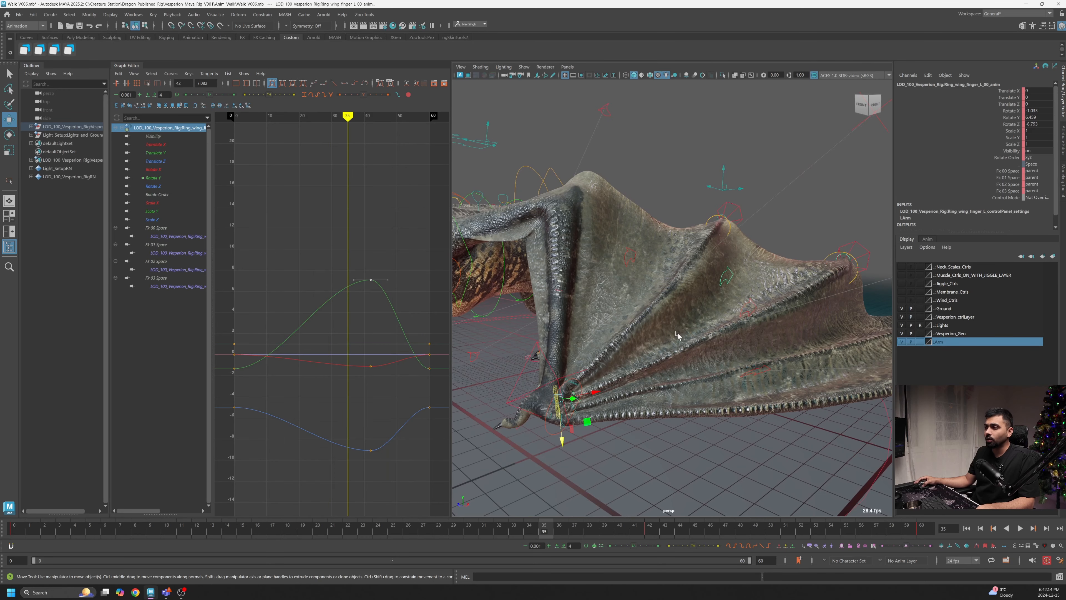
click(633, 256)
alt+drag(634, 255, 671, 237)
key(e)
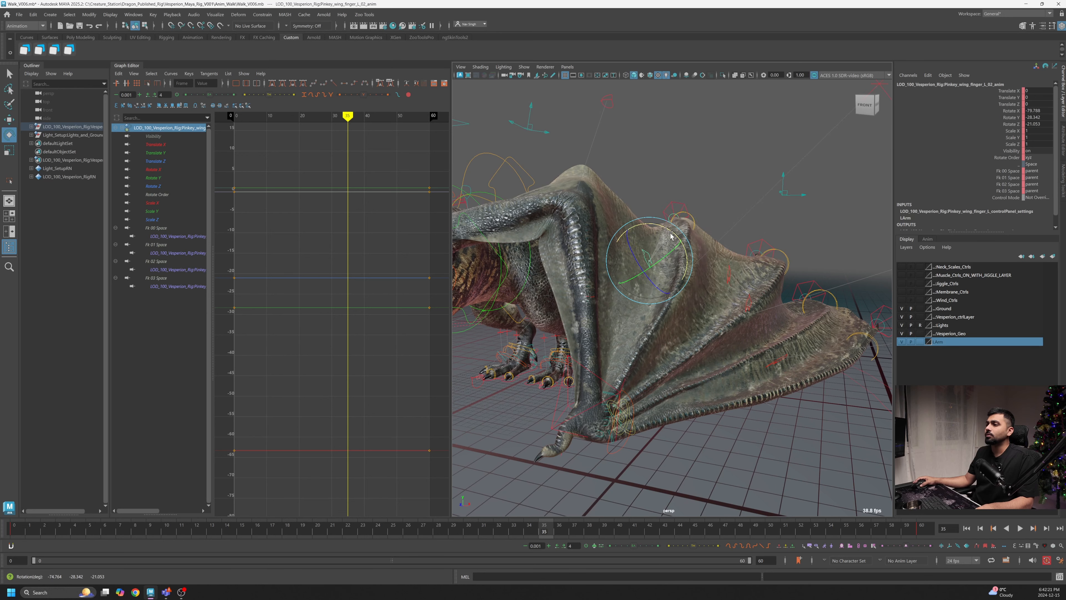
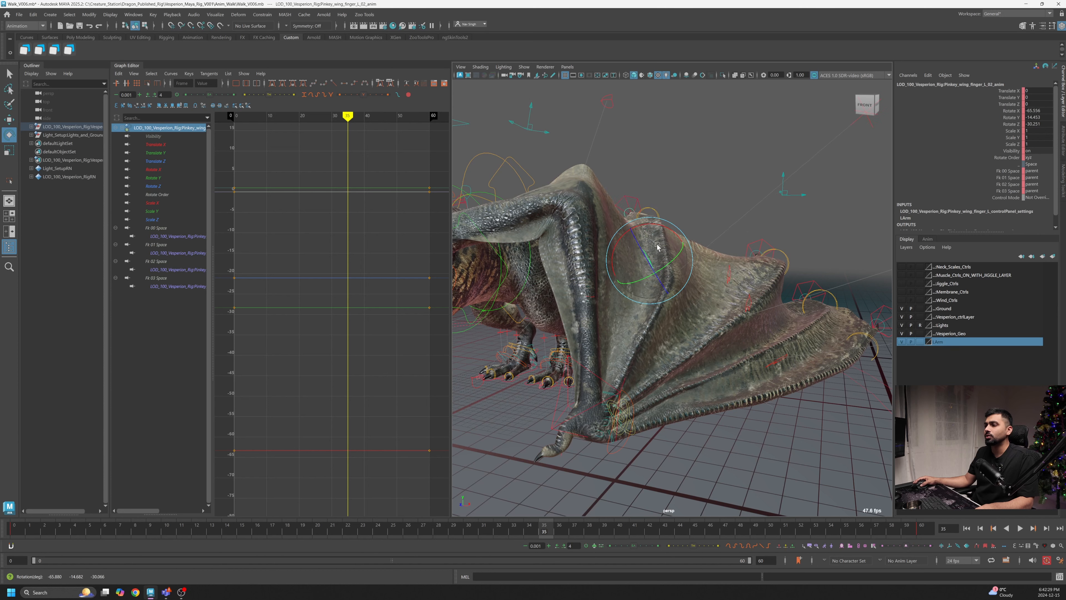
- Rotate the pinky finger's second control at frame 35 and again near frame 4 to pose the early wing spread
drag(657, 246, 658, 258)
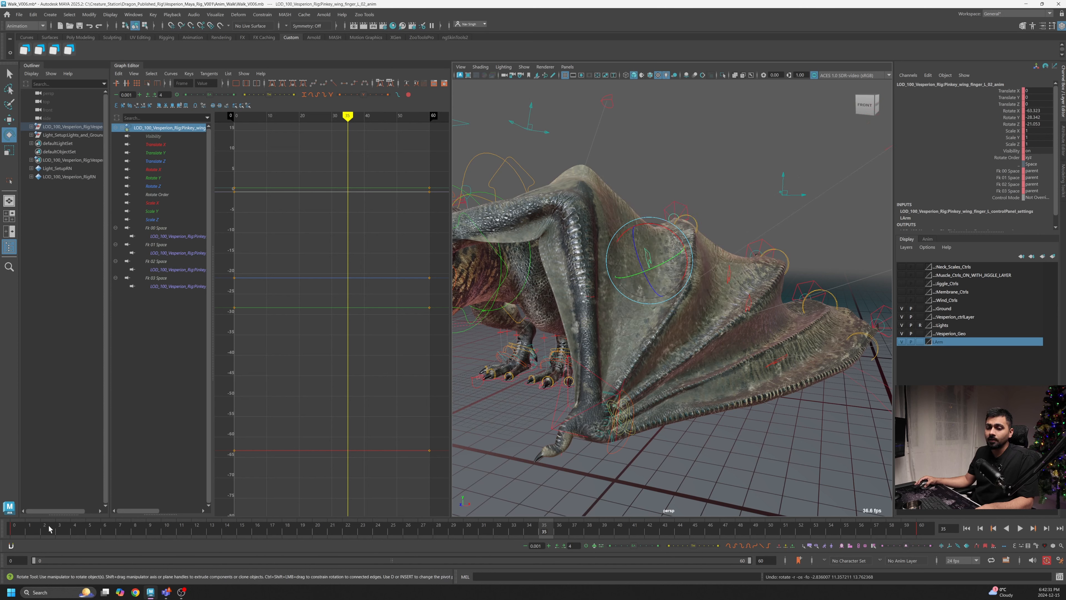
drag(15, 528, 9, 549)
alt+drag(558, 347, 734, 307)
alt+right_drag(735, 306, 683, 316)
alt+drag(683, 316, 716, 294)
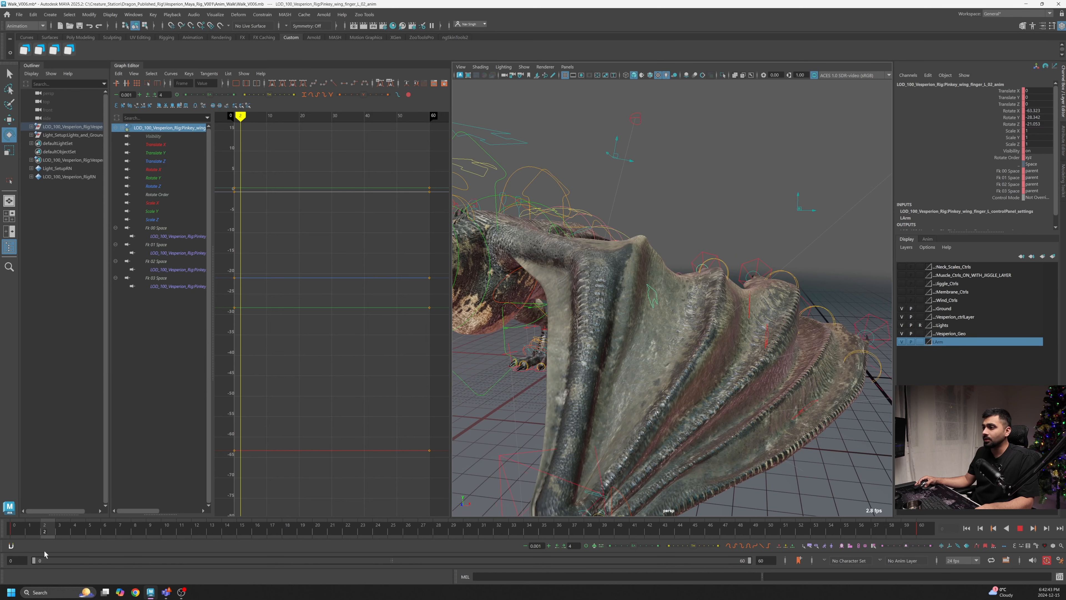
key(Escape)
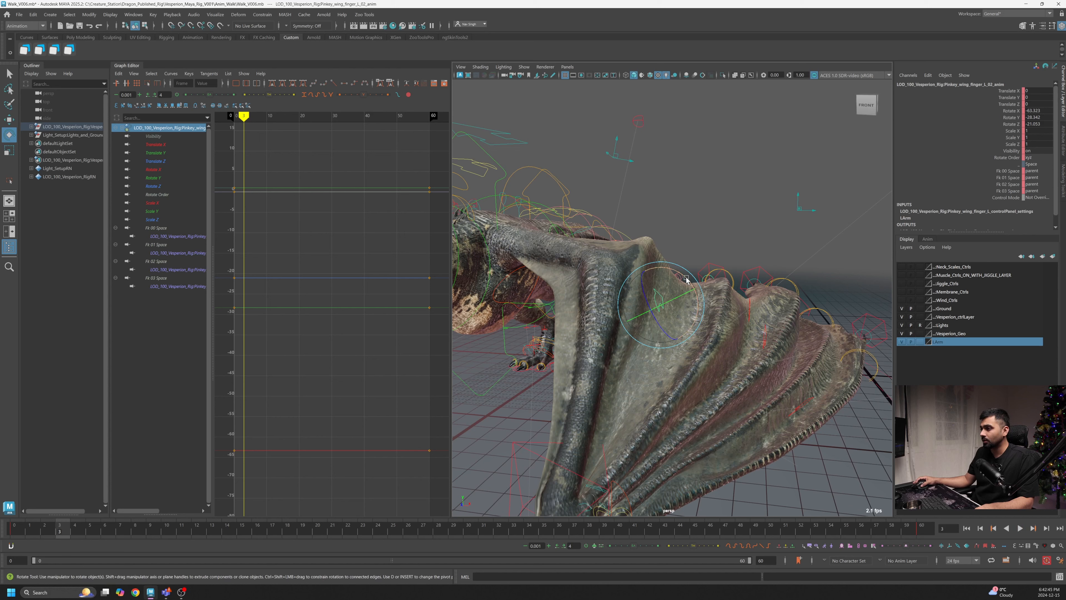
drag(686, 279, 673, 305)
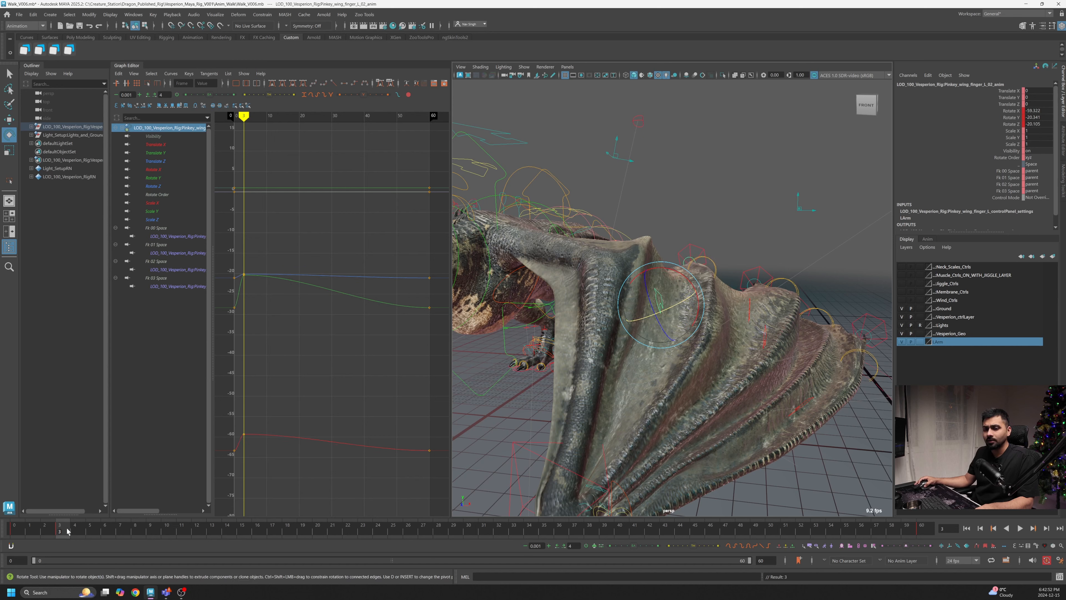
- Rotate the pinky finger's second control at frames 7 and 11 to key its unfolding motion
click(17, 531)
mouse_move(18, 531)
mouse_down()
mouse_move(77, 534)
mouse_move(14, 538)
mouse_move(28, 542)
mouse_move(114, 549)
mouse_move(60, 552)
mouse_move(117, 553)
mouse_up()
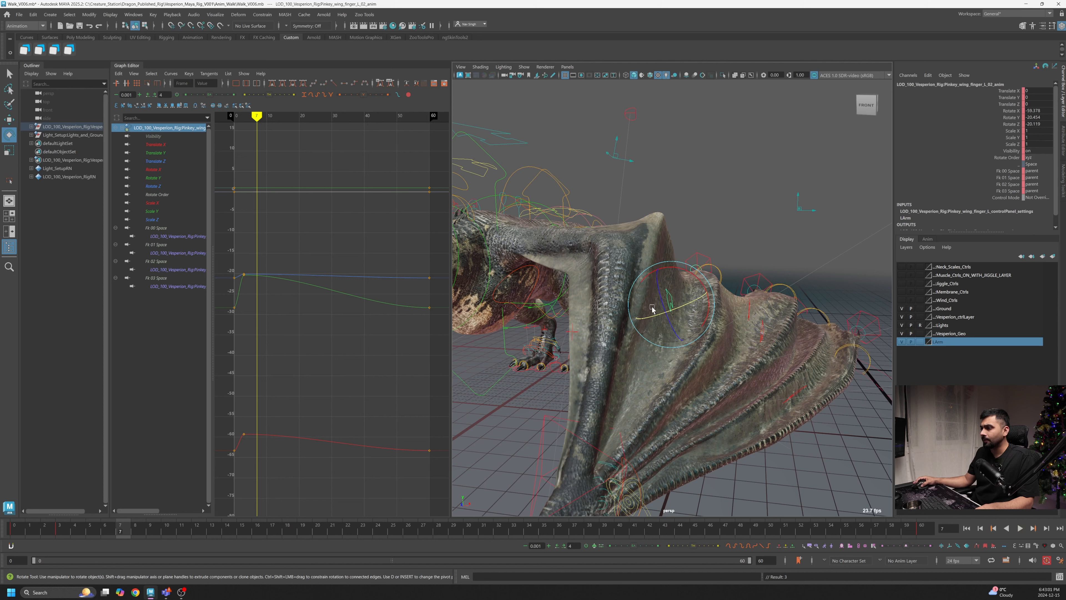
drag(662, 304, 680, 307)
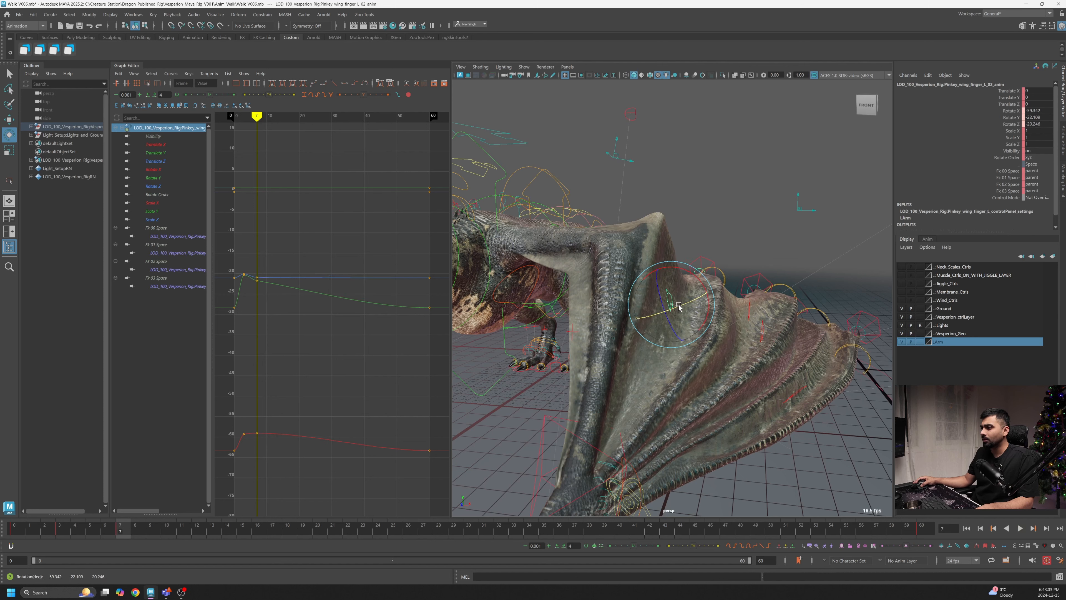
mouse_move(62, 530)
mouse_down()
mouse_move(30, 530)
mouse_move(186, 537)
mouse_up()
mouse_move(676, 289)
mouse_down()
mouse_move(678, 257)
mouse_move(680, 269)
mouse_up()
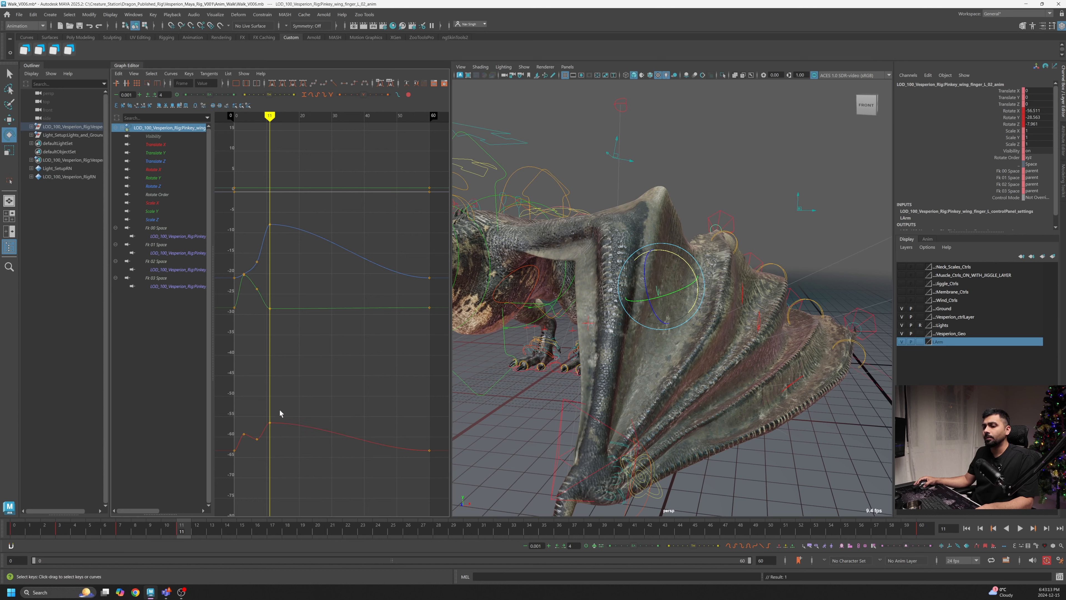
- Lower the Rotate X key and adjust the Rotate Z key around frame 11 in the Graph Editor
drag(281, 411, 264, 432)
shift+middle_drag(277, 432, 278, 457)
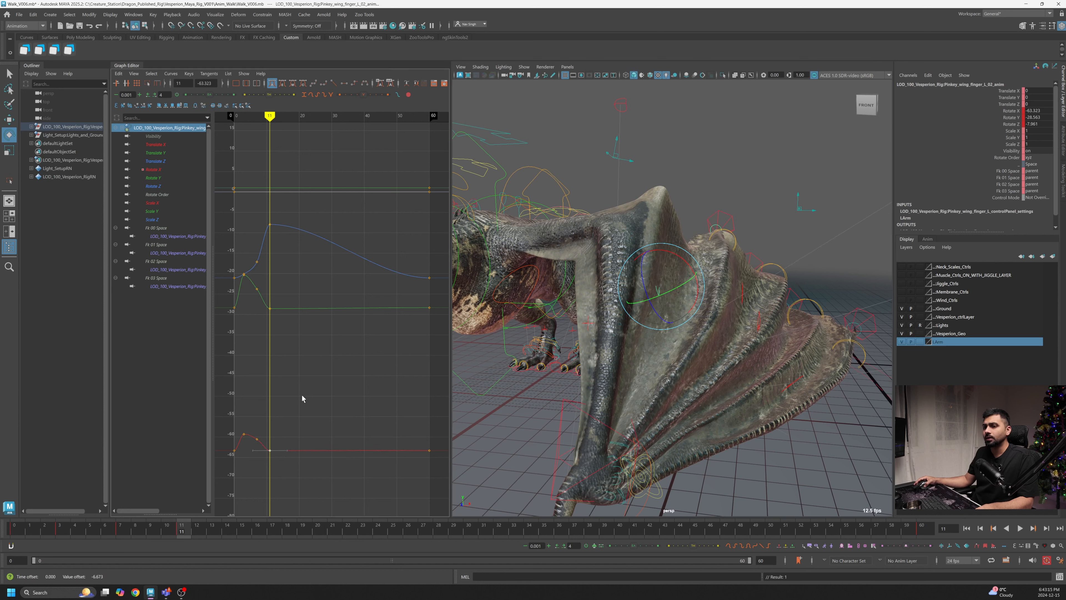
drag(20, 532, 183, 539)
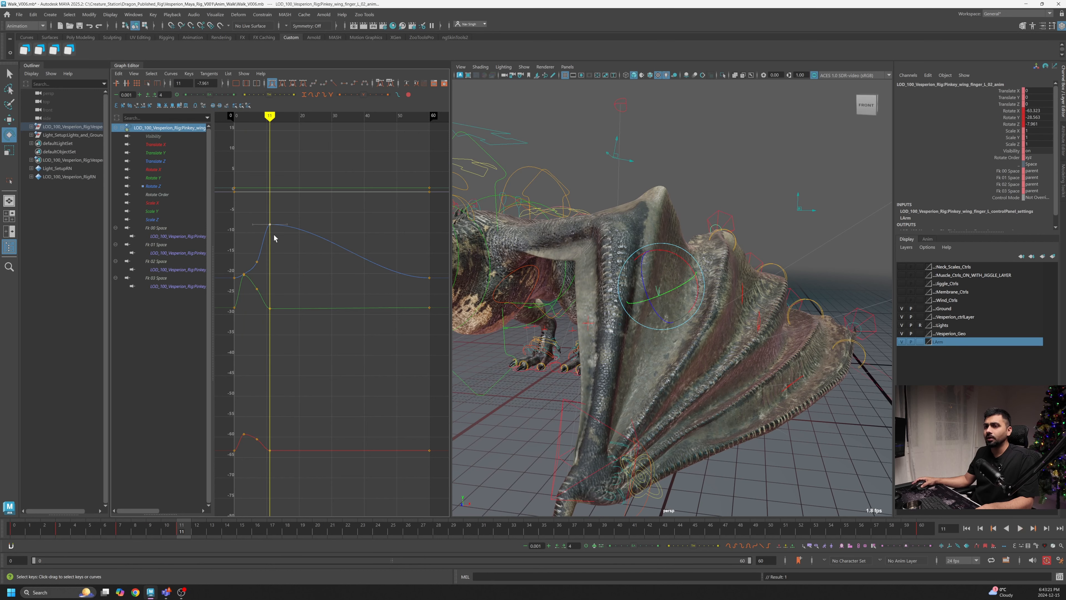
shift+middle_drag(275, 239, 262, 278)
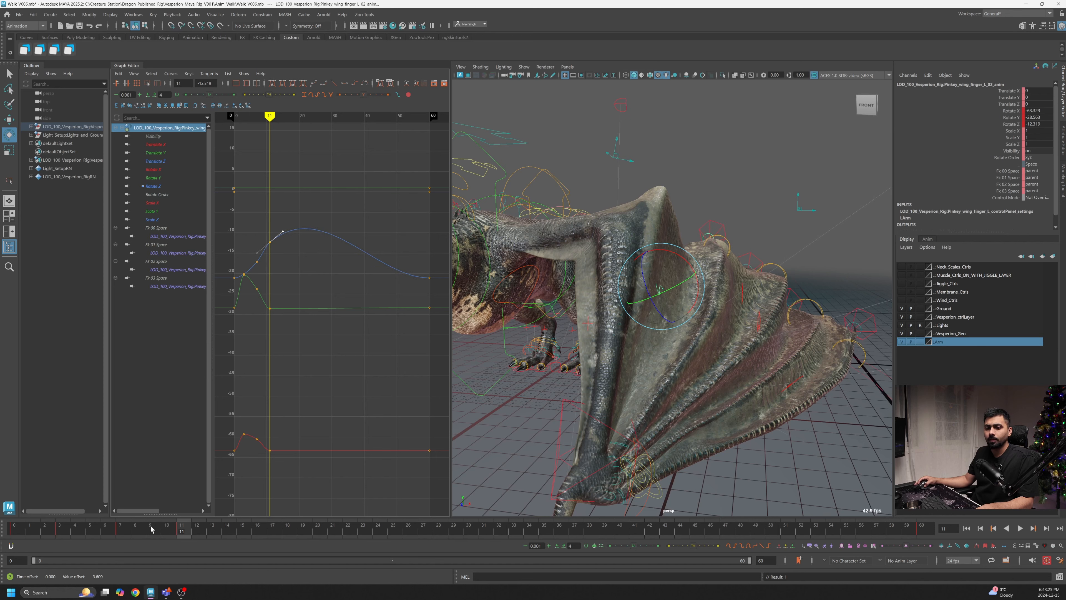
- Set a key on the control at frame 20 and rotate it to fold the finger
drag(151, 526, 326, 549)
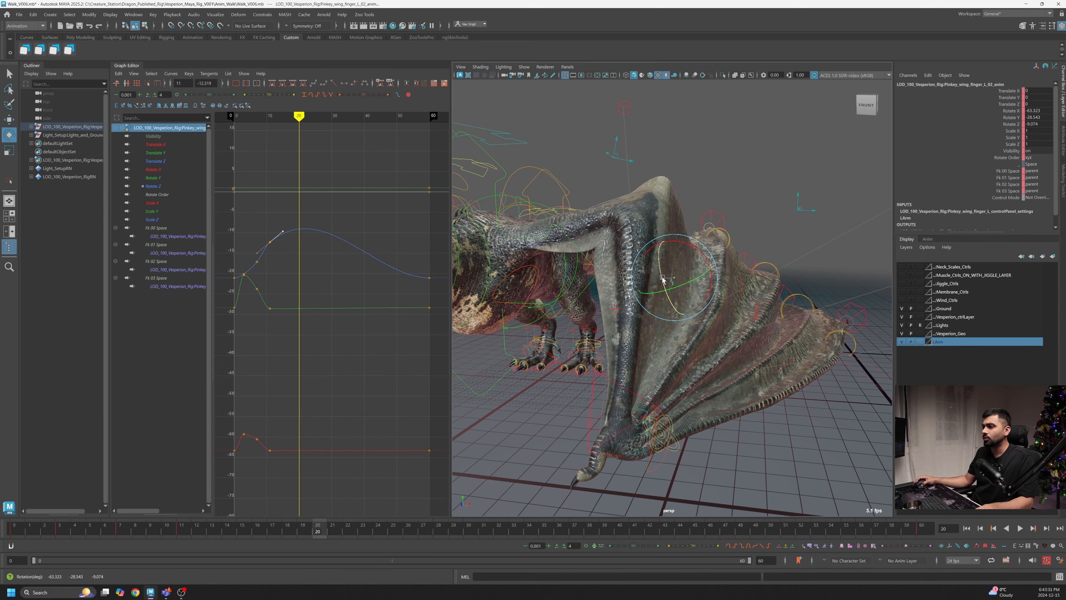
key(s)
drag(679, 285, 681, 305)
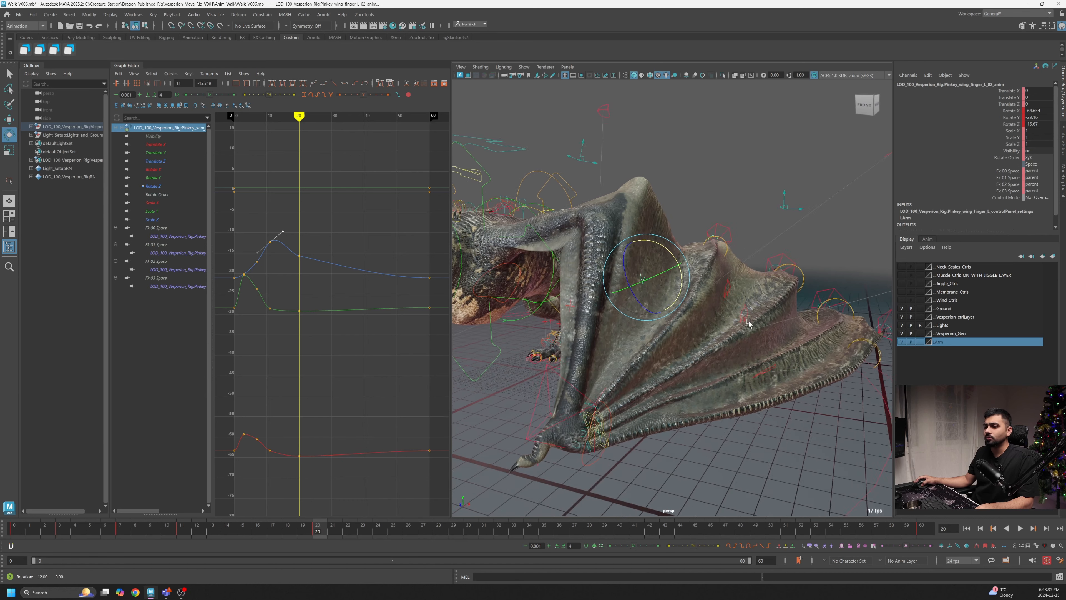
- Play the animation from the start and orbit the view to review the pinky finger's motion
click(268, 534)
drag(267, 534, 14, 537)
click(1021, 529)
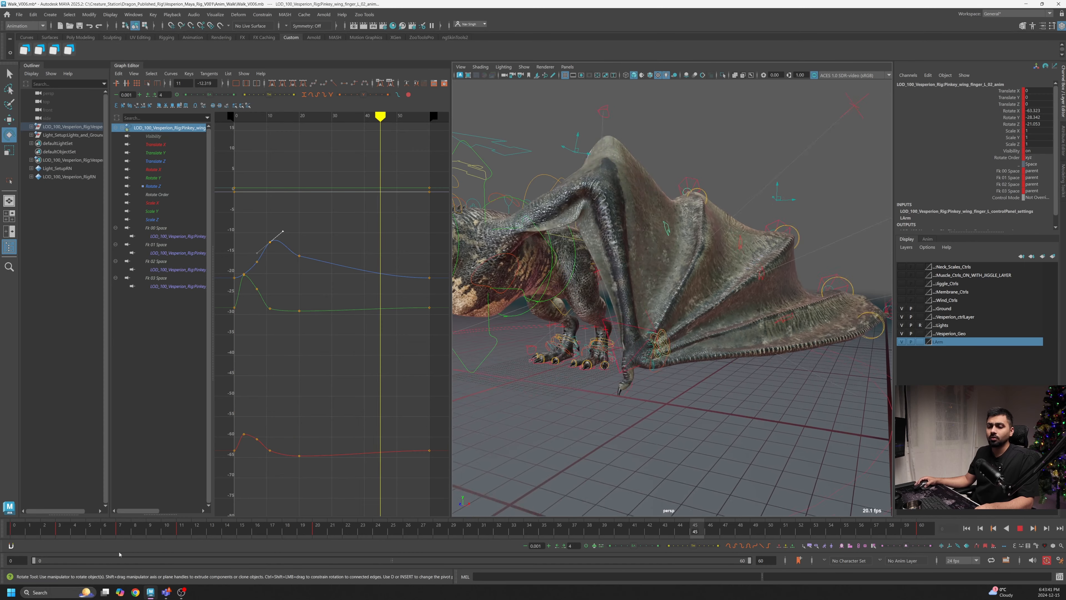
click(76, 528)
click(30, 529)
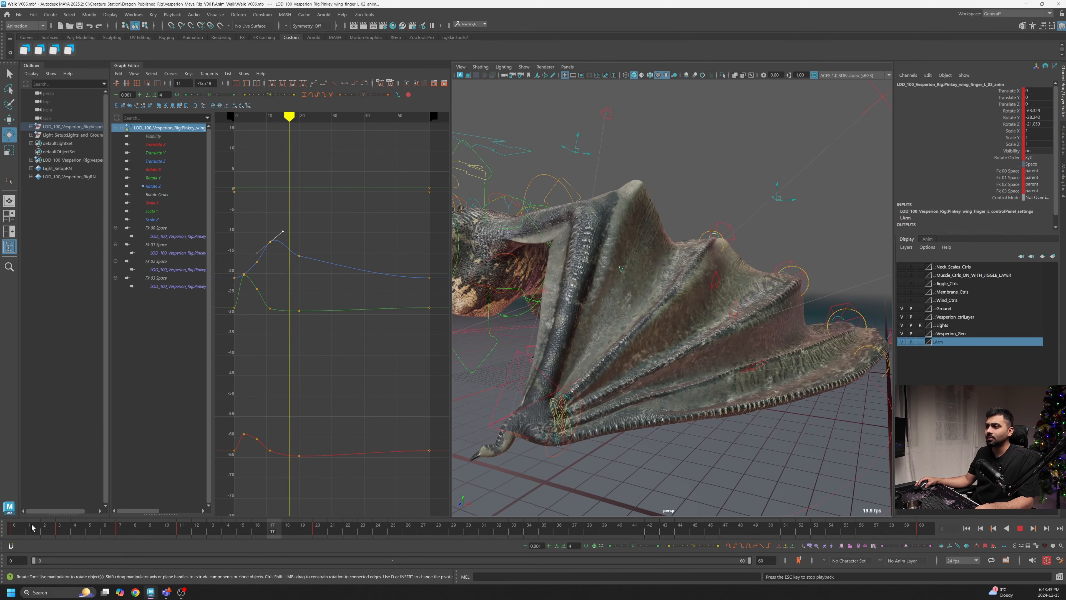
click(31, 529)
click(32, 528)
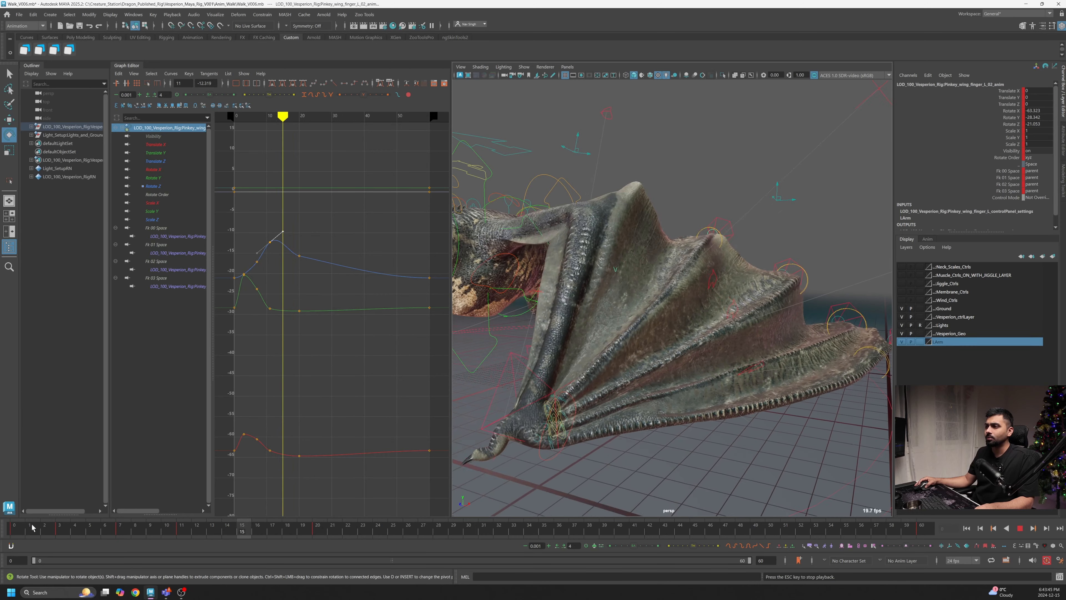
click(30, 528)
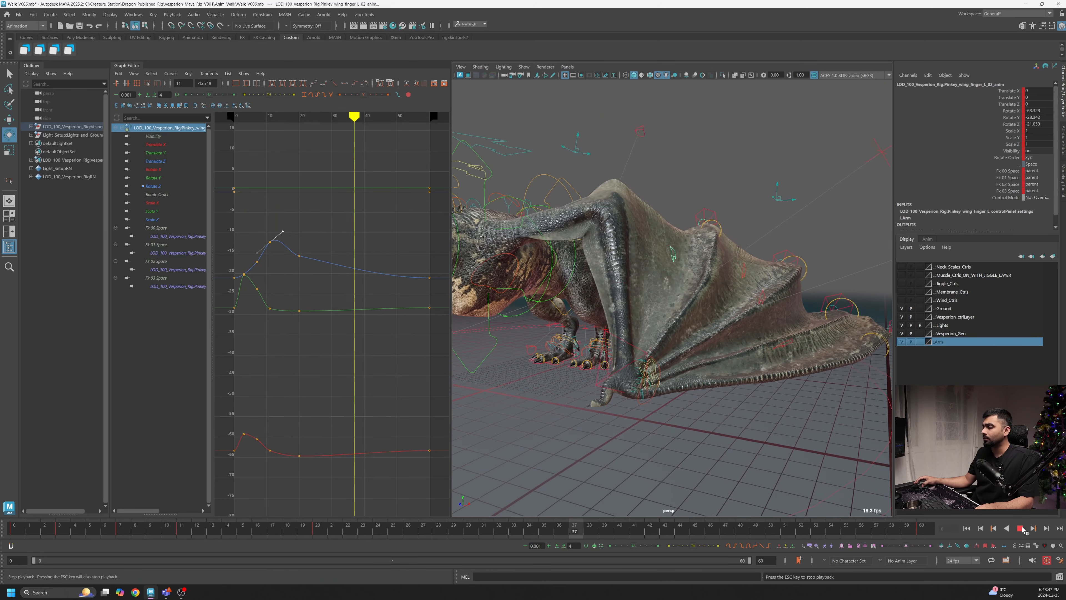
click(45, 530)
drag(46, 532, 7, 541)
key(alt+v)
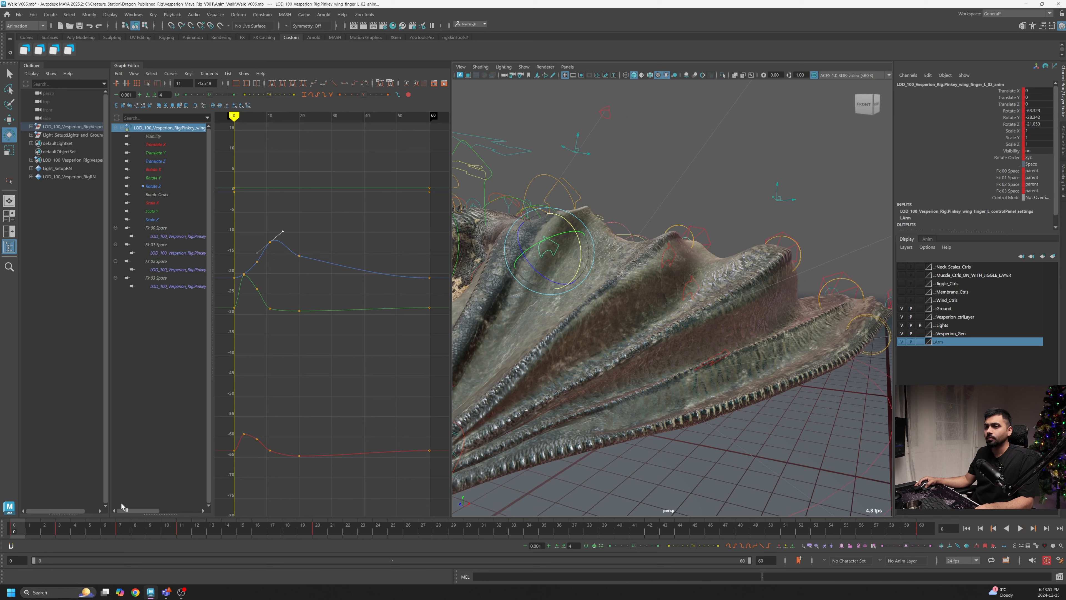
alt+right_drag(689, 338, 552, 361)
- Raise the Rotate X keys at the first and last frames of the curve
drag(243, 465, 230, 447)
shift+click(430, 449)
shift+middle_drag(421, 464, 428, 443)
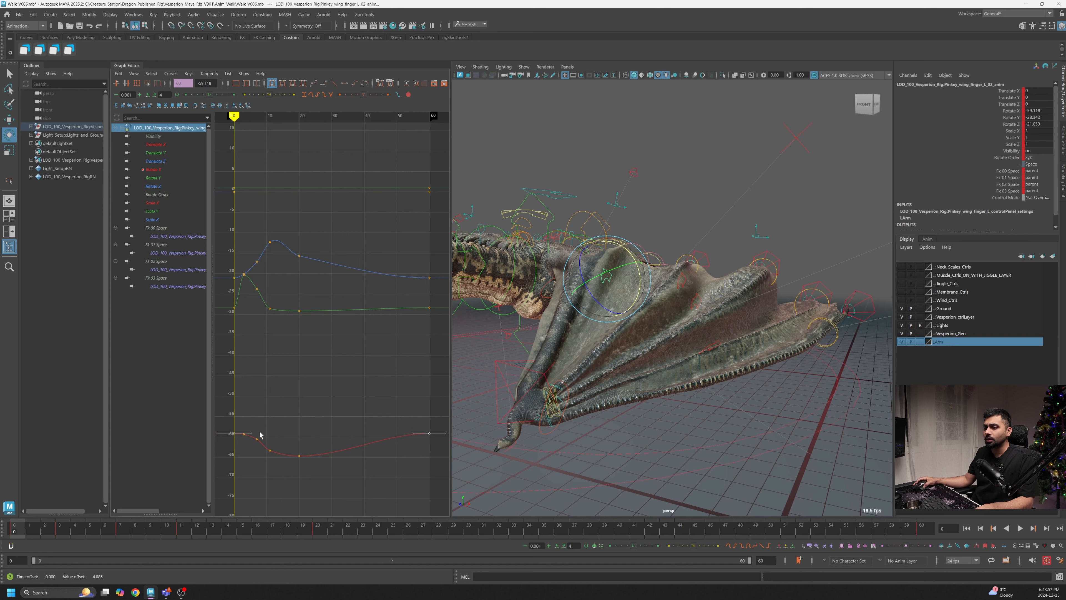
shift+middle_drag(425, 444, 424, 440)
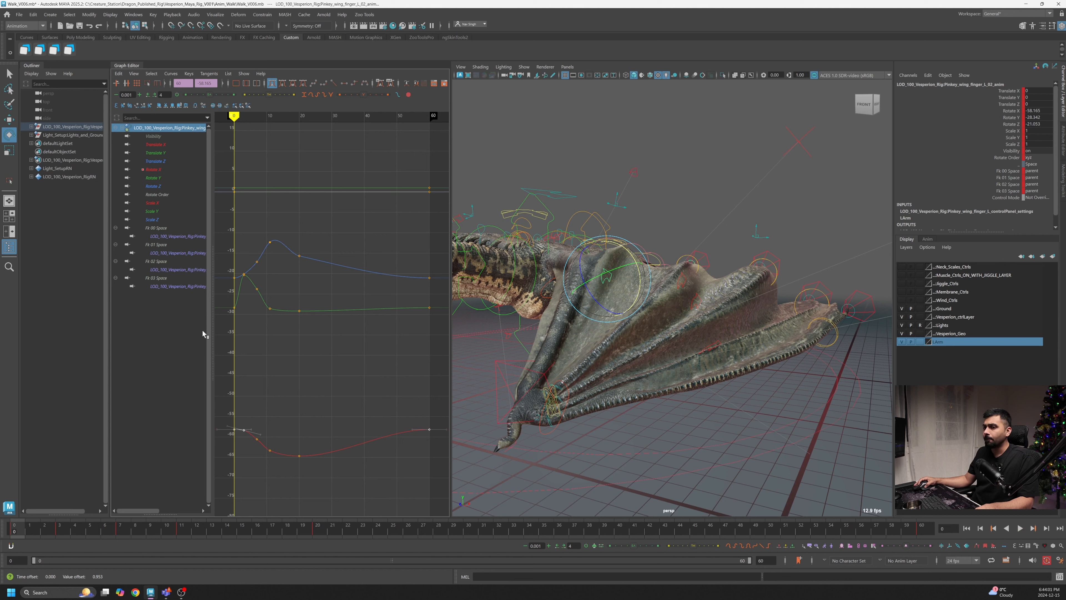
- Reshape the Rotate Y curve's ending keys, raising the key near frame 45 to smooth the return
click(235, 307)
drag(424, 318, 362, 318)
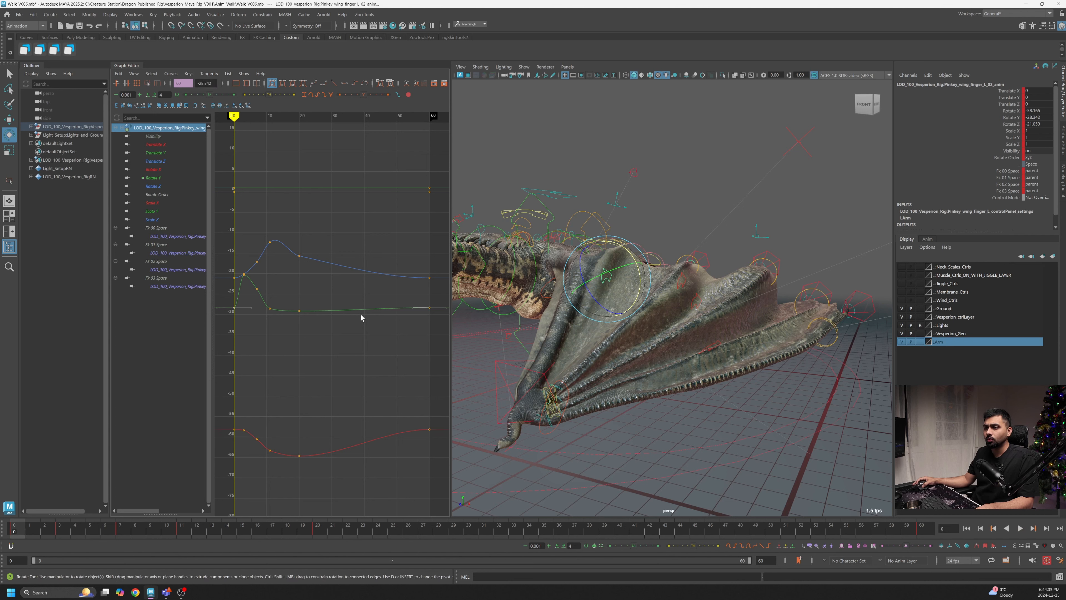
shift+drag(226, 303, 214, 315)
middle_drag(219, 324, 226, 368)
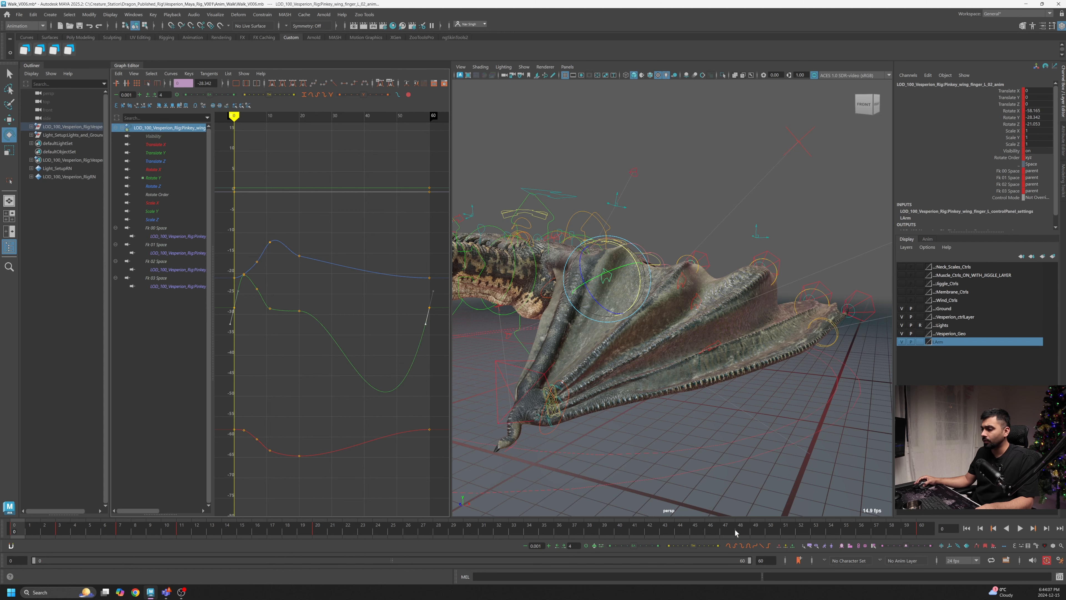
click(727, 530)
drag(379, 398, 376, 400)
middle_drag(396, 406, 398, 335)
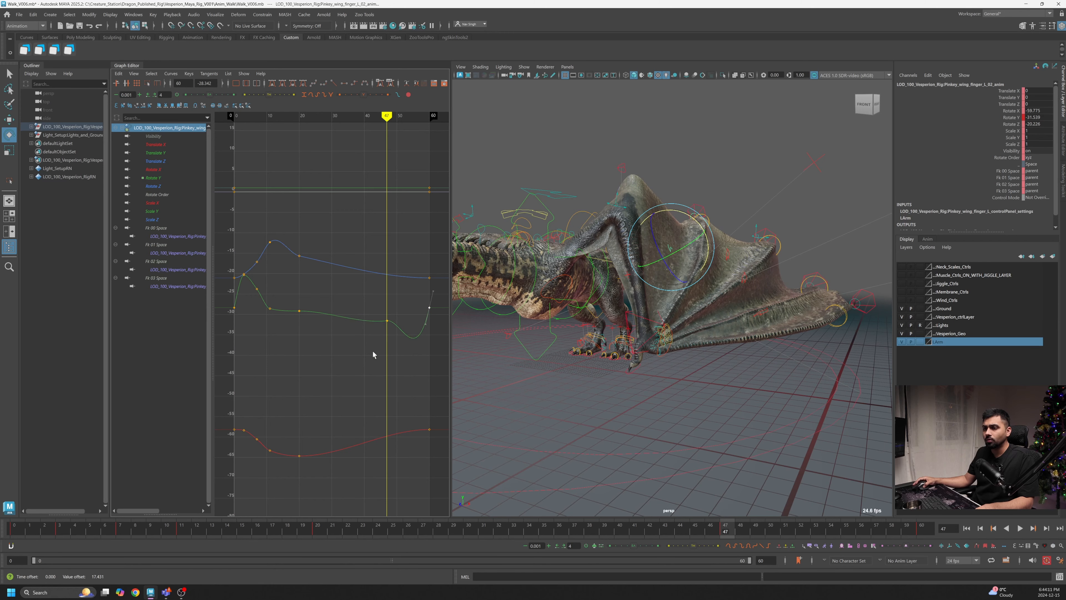
- Adjust the Rotate Y and Rotate Z keys around frames 7 to 11 after a quick playback
key(alt+v)
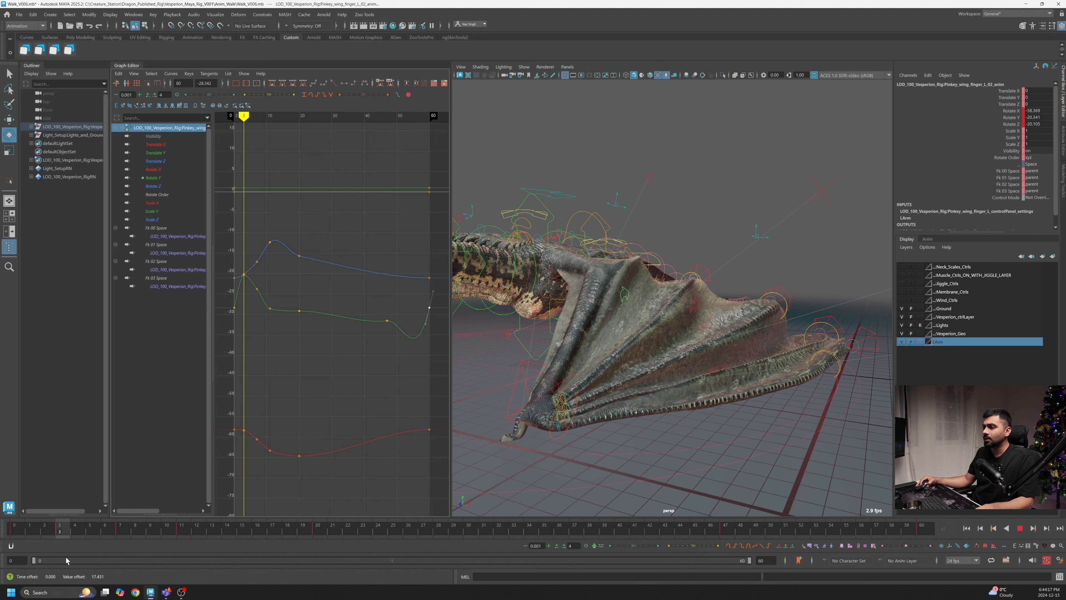
key(Escape)
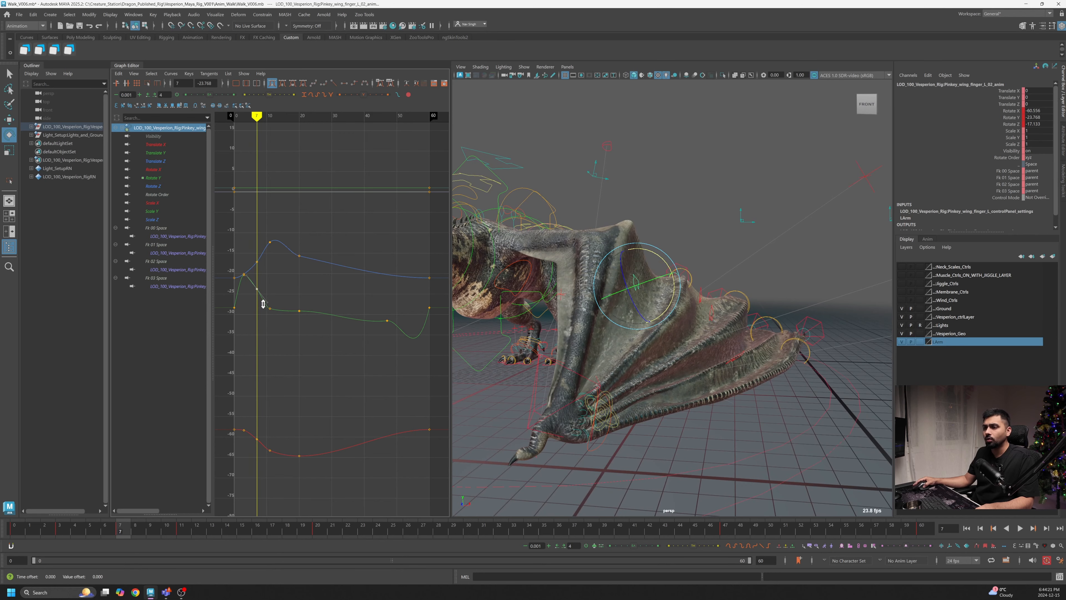
middle_drag(260, 304, 263, 307)
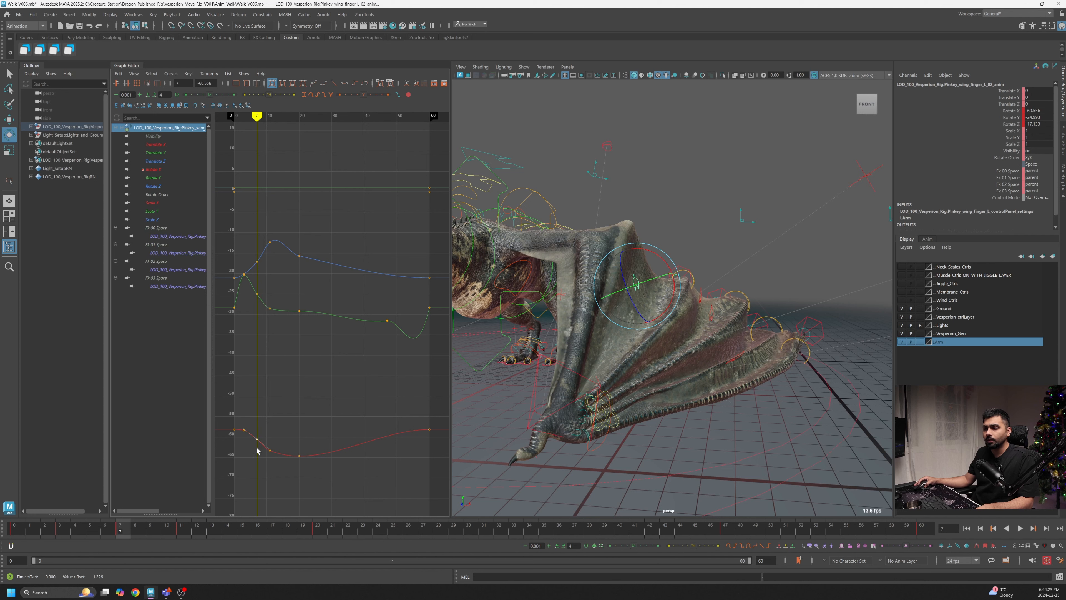
click(257, 261)
middle_drag(273, 267, 274, 286)
- Lower the Rotate Z key at frame 20 in the Graph Editor
drag(29, 530, 58, 531)
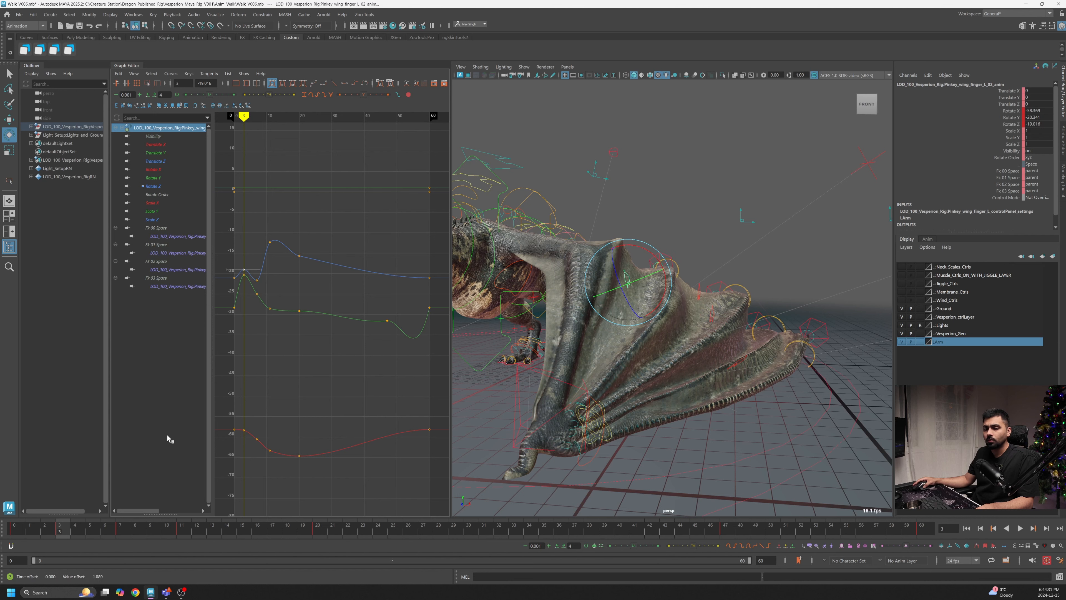
drag(69, 526, 316, 527)
middle_drag(288, 268, 298, 288)
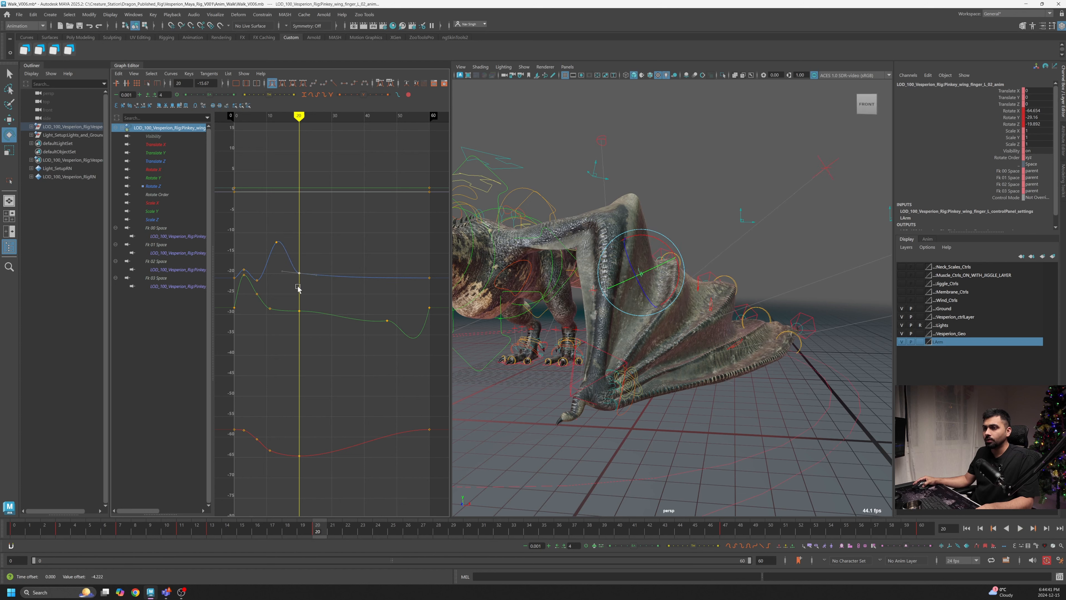
- Raise the Rotate Z keys around frames 27 and 31
drag(327, 533, 408, 532)
click(320, 274)
middle_drag(320, 275, 322, 247)
key(alt+v)
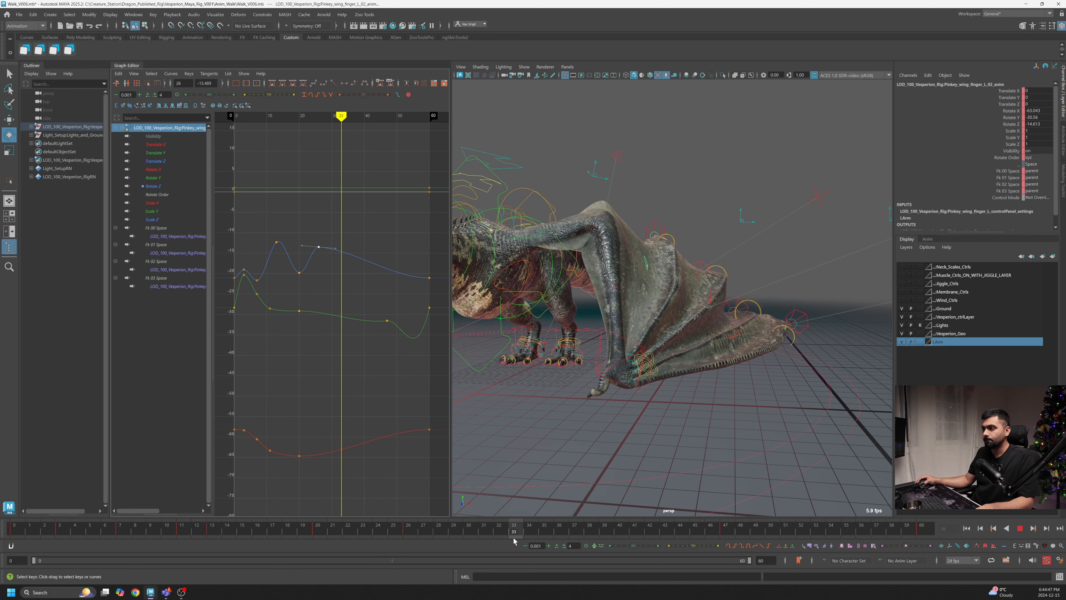
key(alt+v)
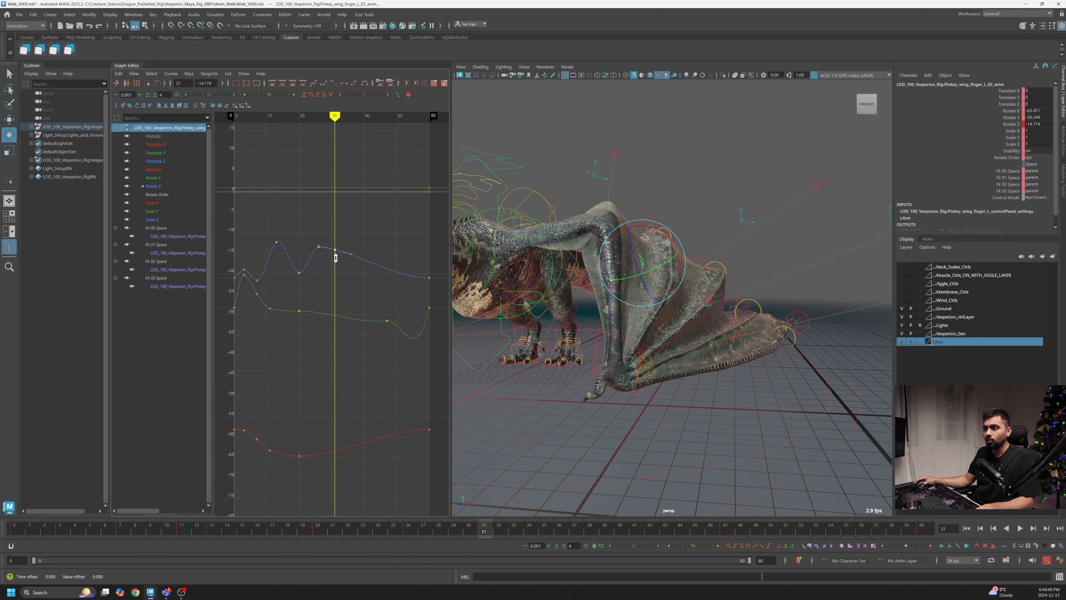
middle_drag(336, 257, 336, 252)
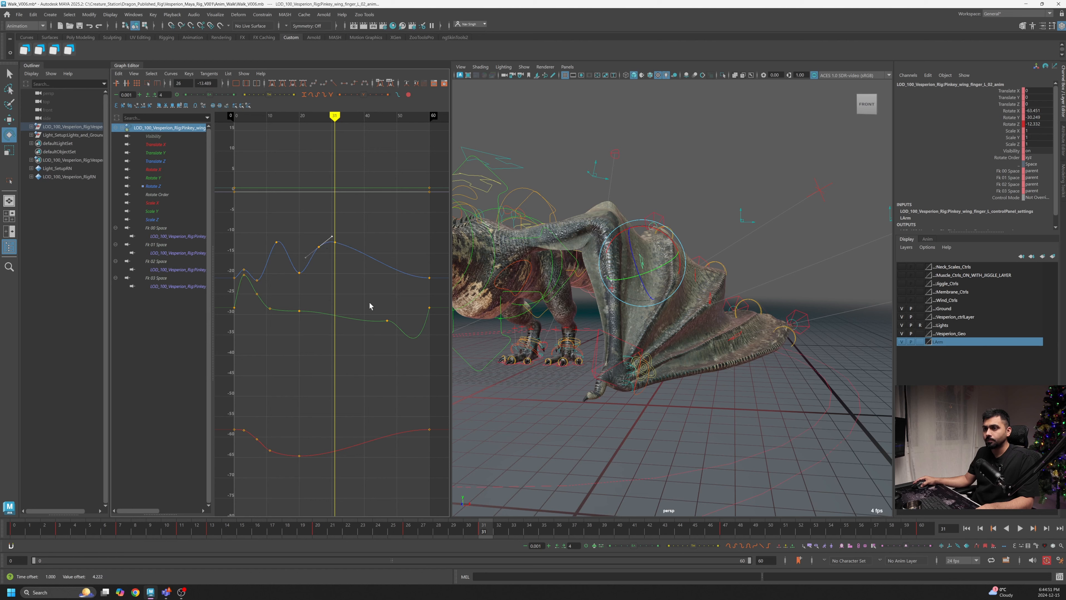
- Lower the Rotate Z keys at frames 37 and 41, then scrub to frame 52 to check
key(alt+v)
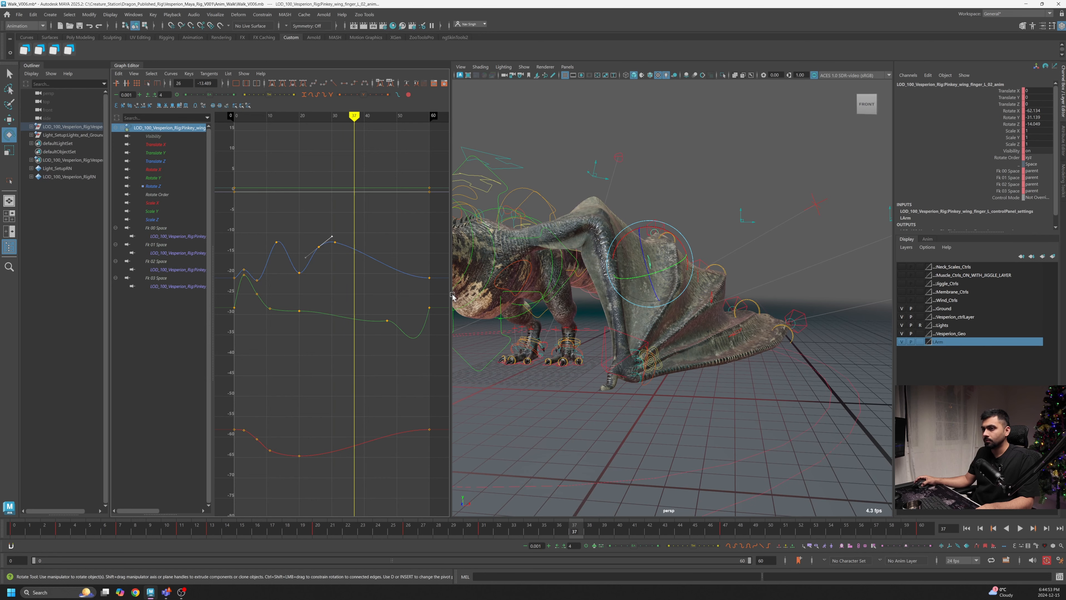
middle_drag(357, 249, 356, 287)
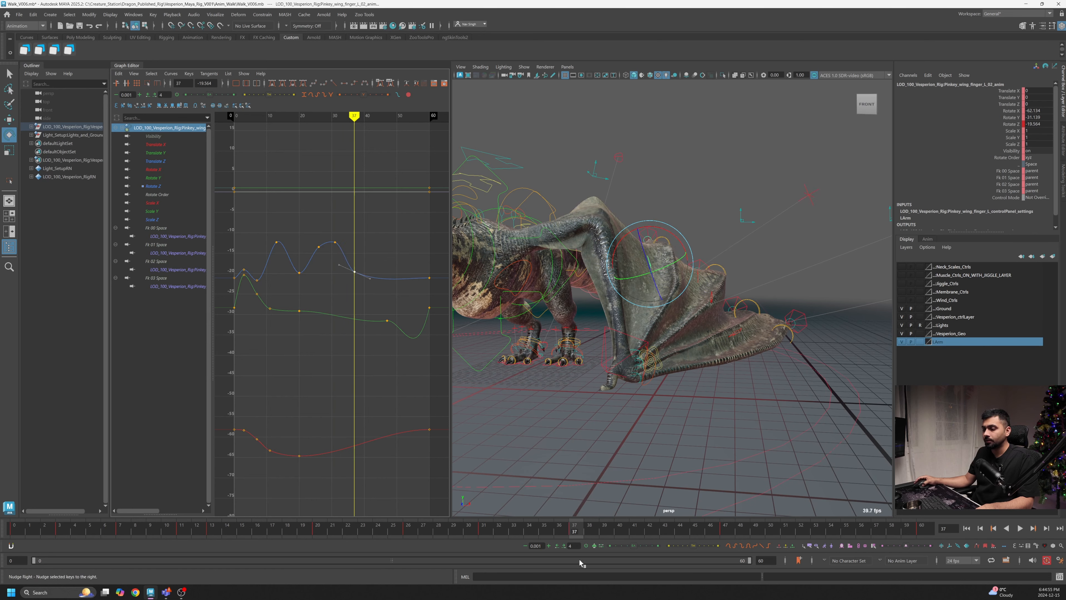
key(alt+v)
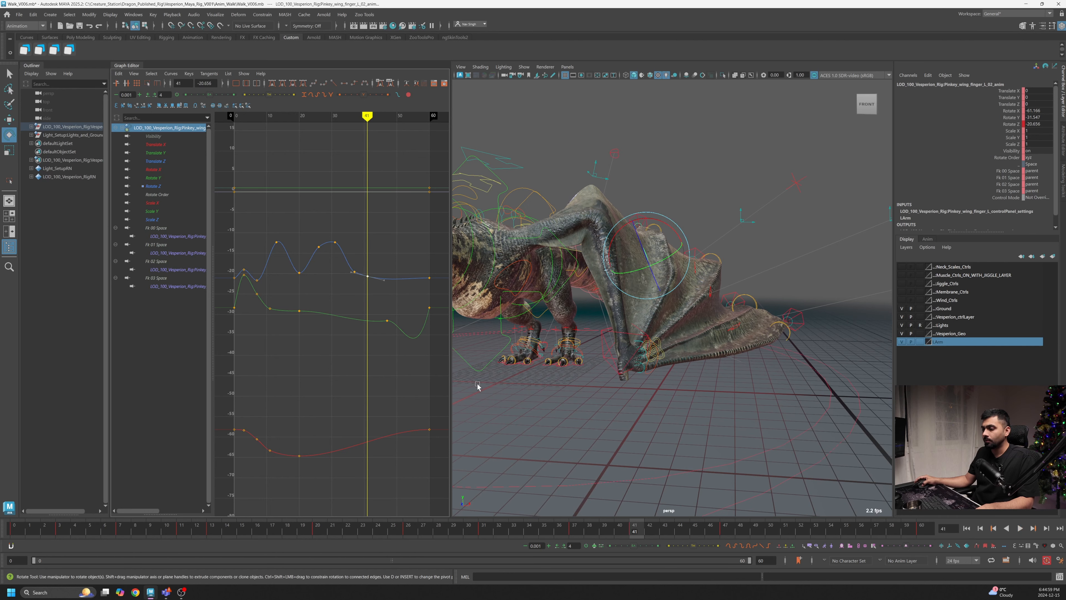
middle_drag(435, 322, 409, 310)
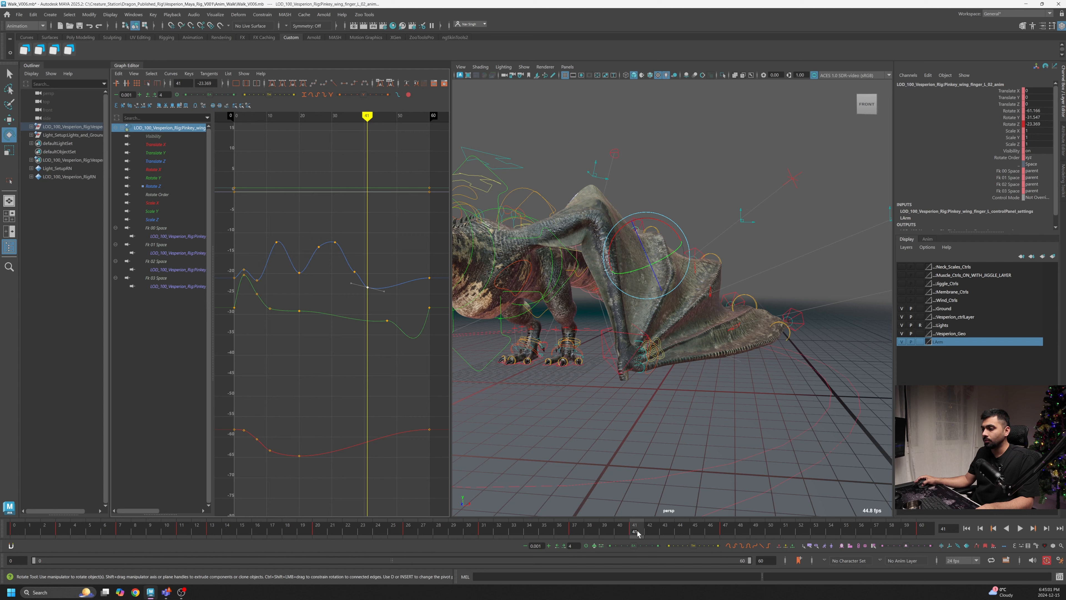
mouse_move(635, 530)
mouse_down()
mouse_move(629, 538)
mouse_move(802, 548)
mouse_up()
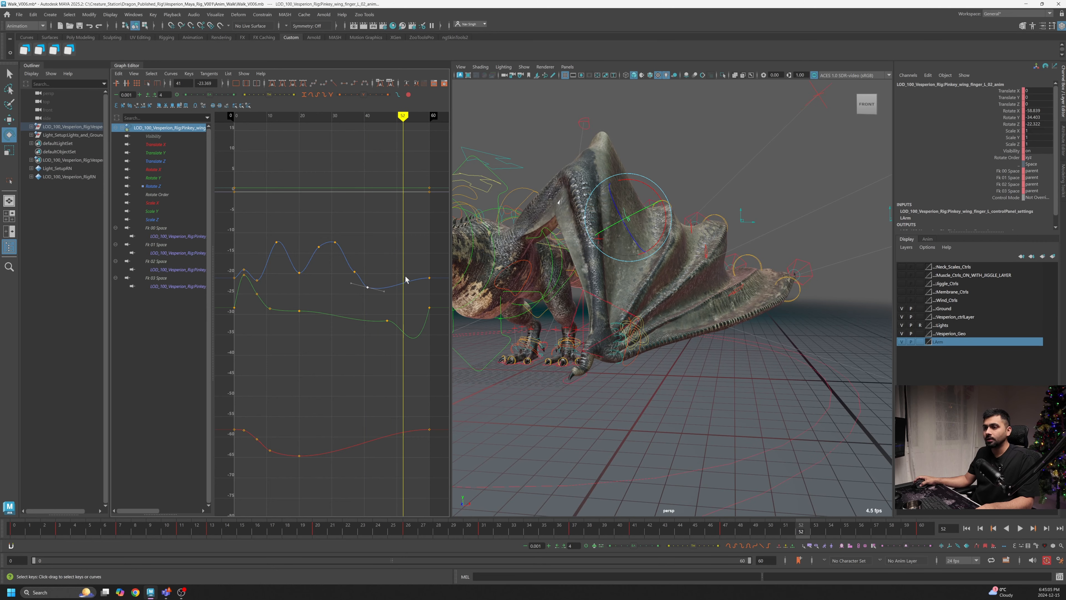
- Raise the Rotate Z key at frame 52 and play back the animation
middle_drag(416, 313, 417, 290)
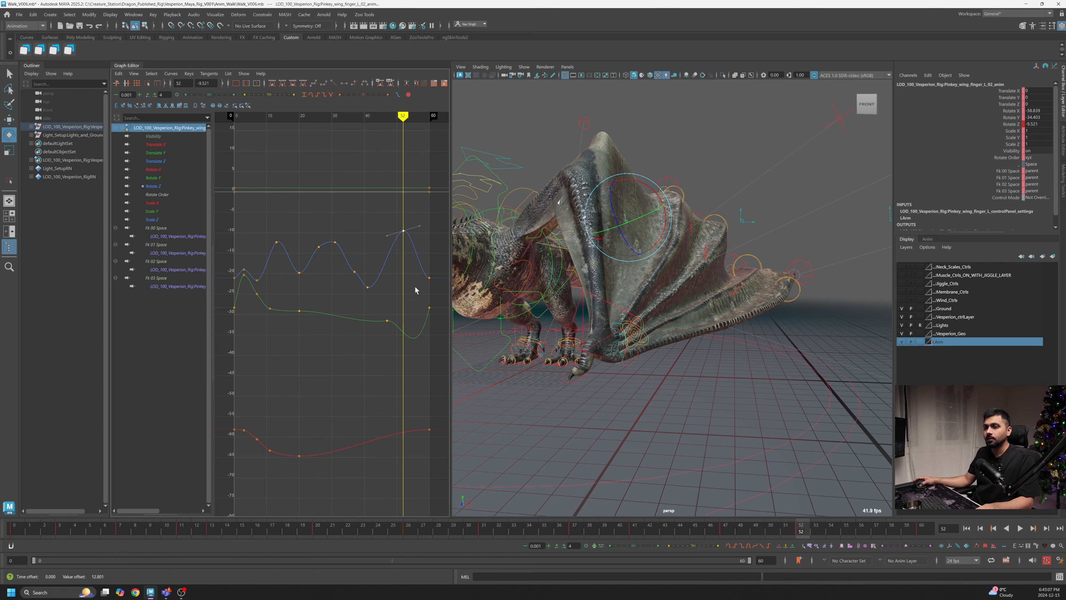
key(alt+v)
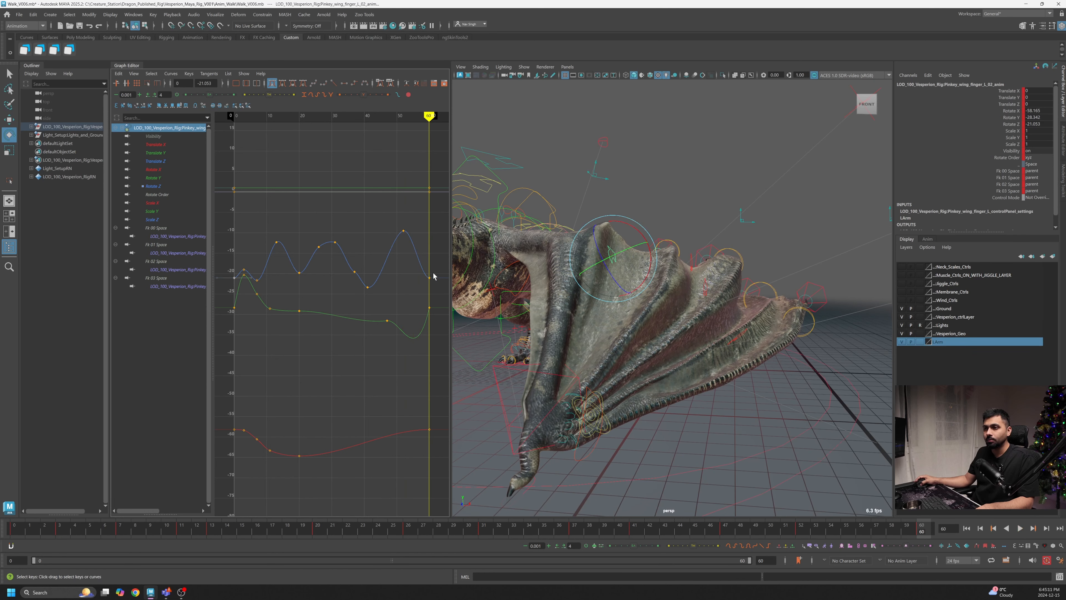
- Raise the Rotate Z key at frame 60, undoing a stray tangent adjustment
middle_drag(421, 281, 418, 257)
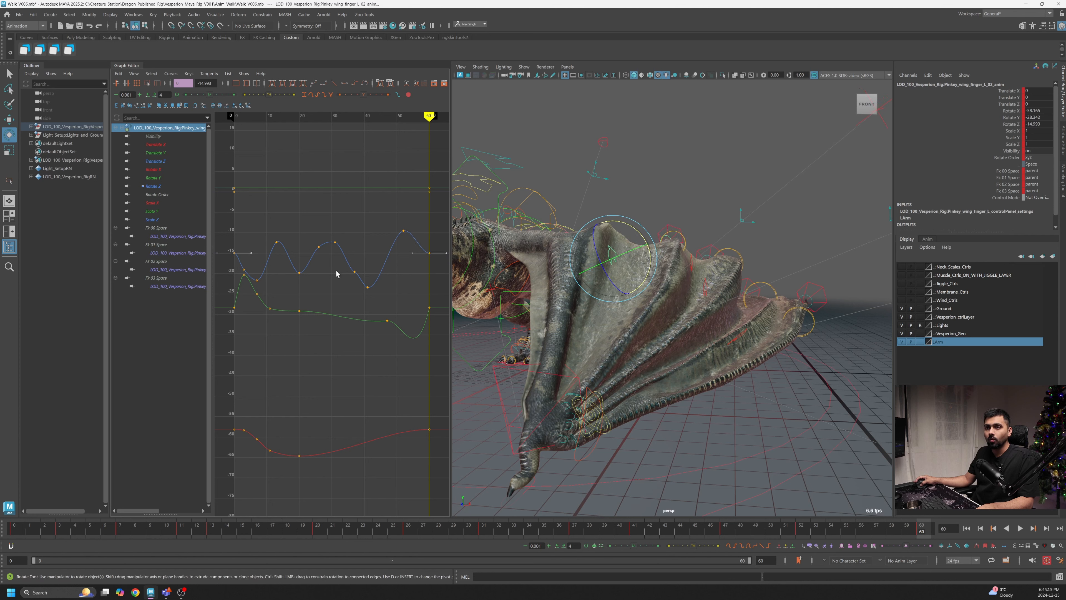
shift+drag(440, 254, 439, 264)
middle_drag(439, 265, 438, 265)
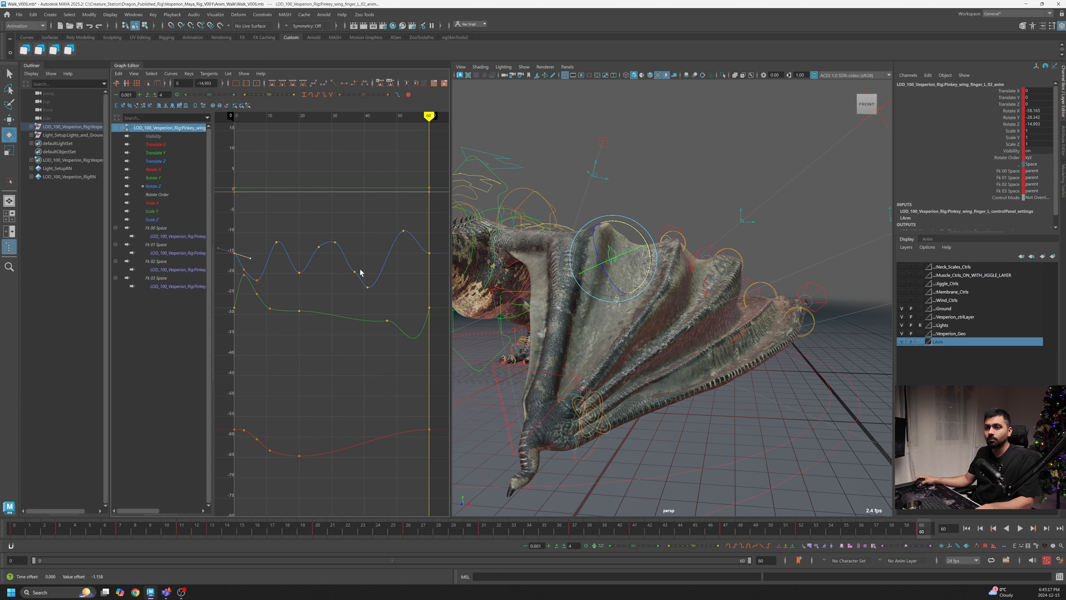
key(ctrl+z)
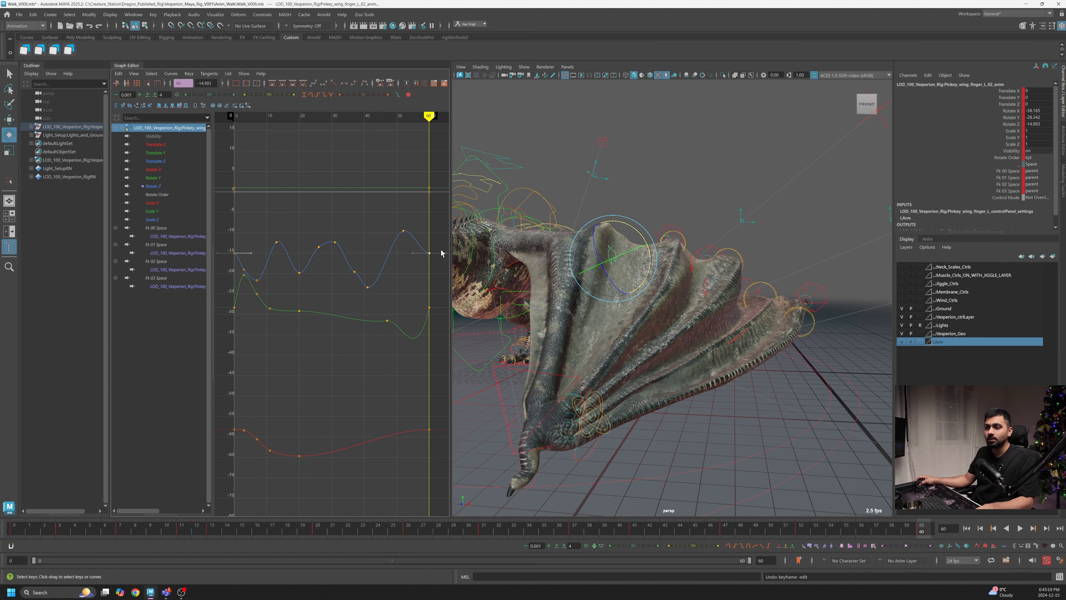
- Lower the Rotate Z key around frame 37
middle_drag(439, 275, 438, 309)
drag(411, 205, 396, 240)
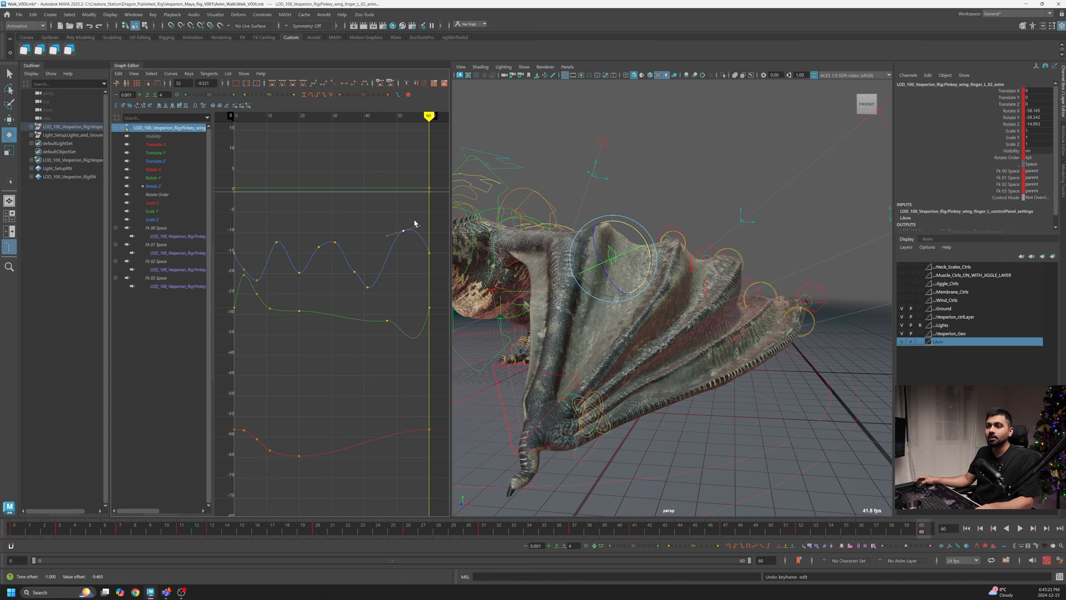
middle_drag(359, 288, 360, 303)
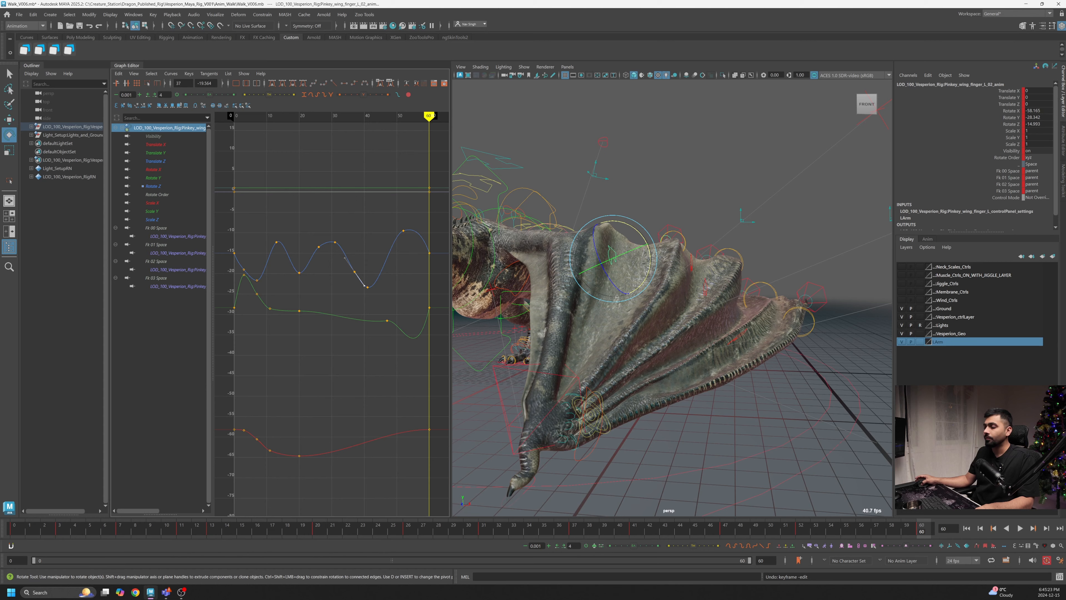
- Play back the animation while orbiting the view to review the wing motion
click(1021, 529)
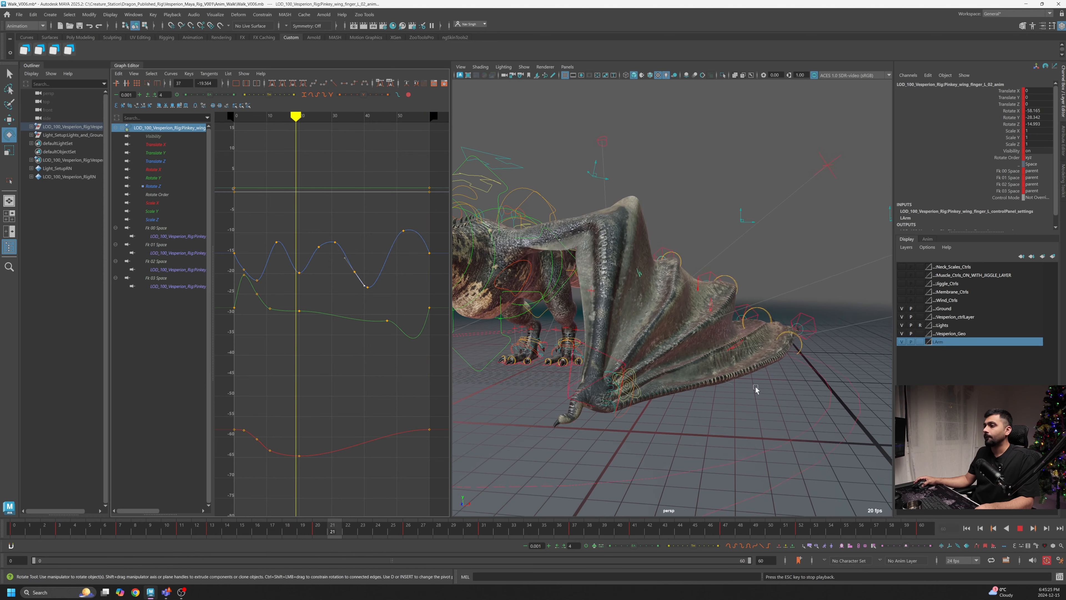
alt+drag(750, 381, 704, 374)
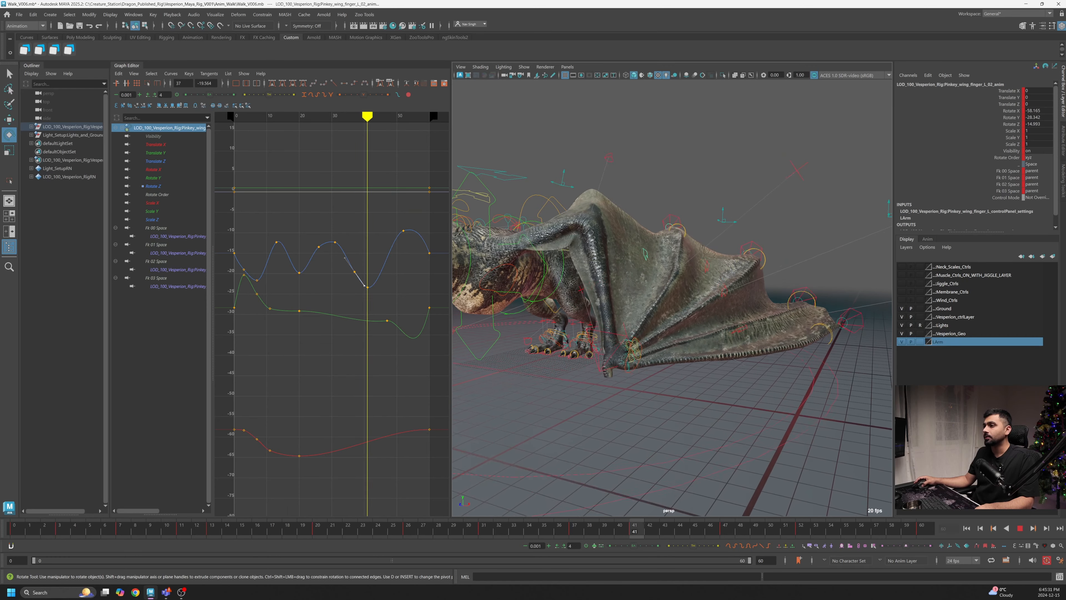
click(1022, 529)
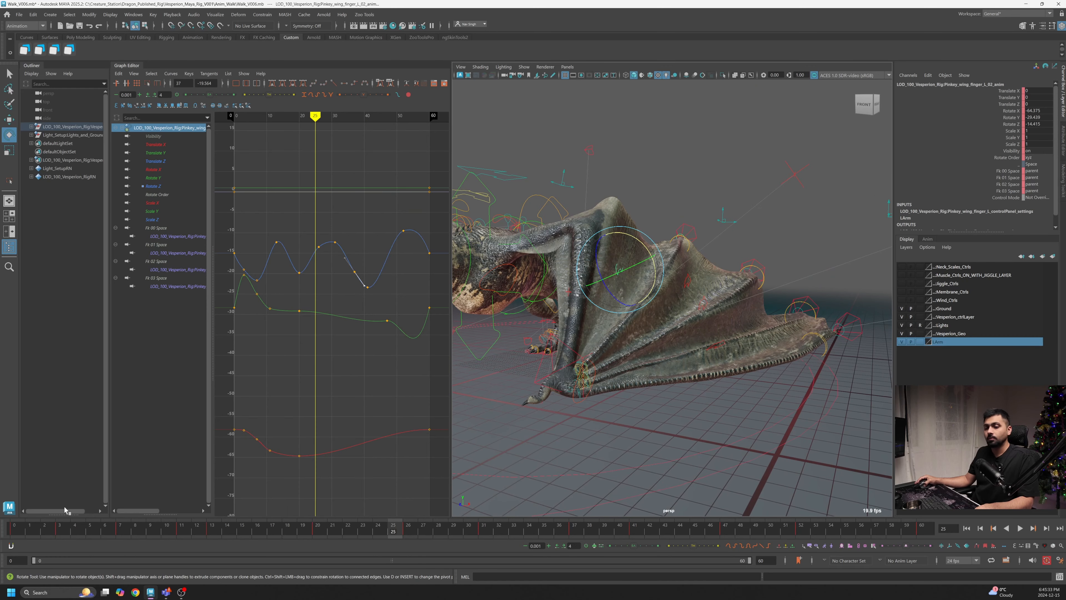
- Raise the Rotate Y key at frame 60 after replaying from the start
click(12, 524)
key(alt+v)
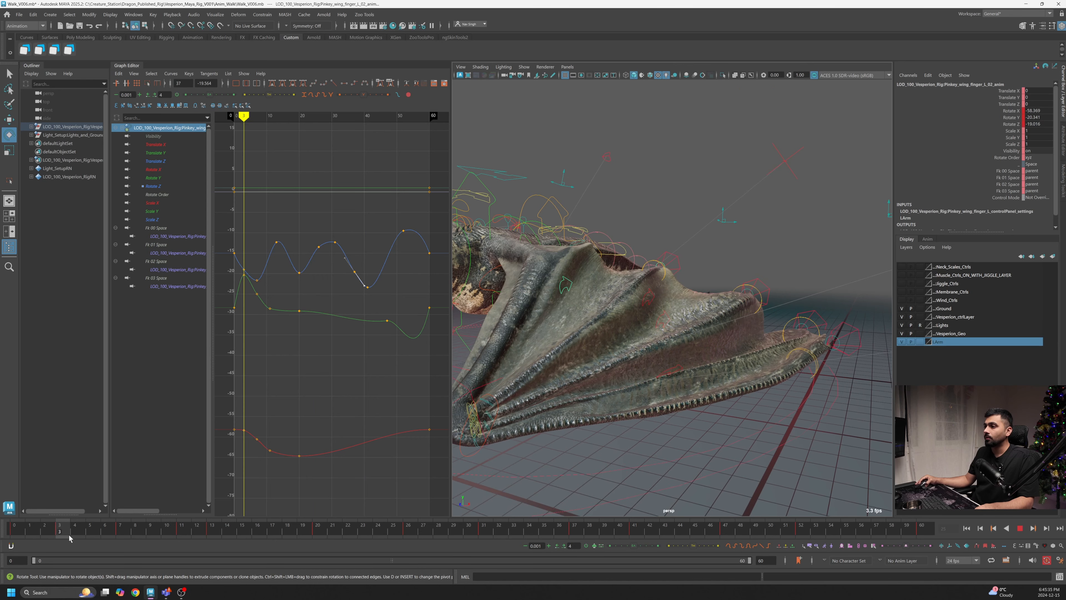
drag(245, 294, 230, 323)
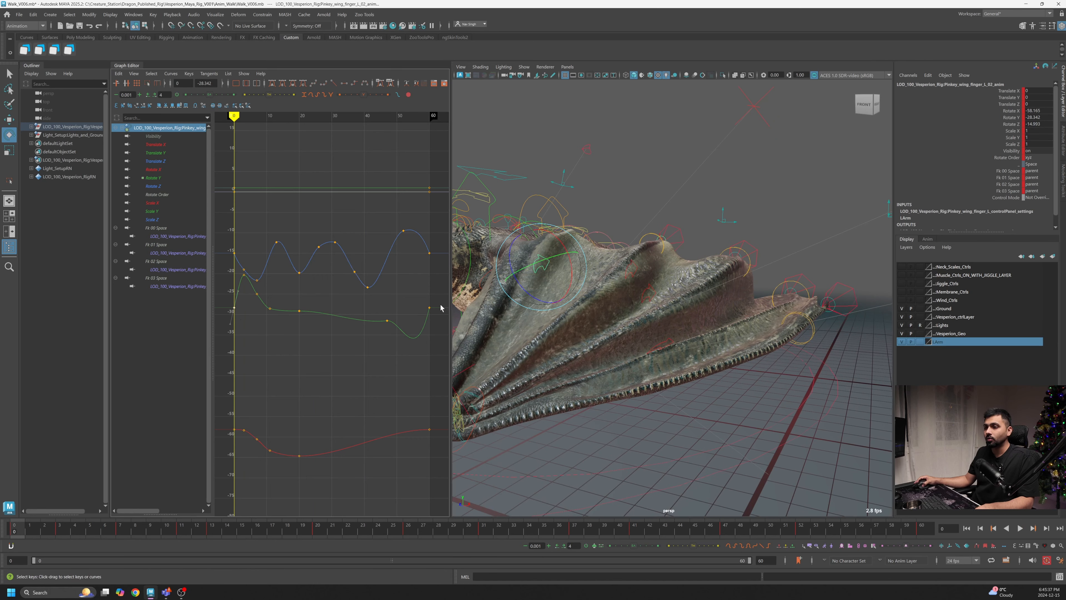
shift+drag(436, 296, 425, 329)
shift+middle_drag(425, 332, 428, 308)
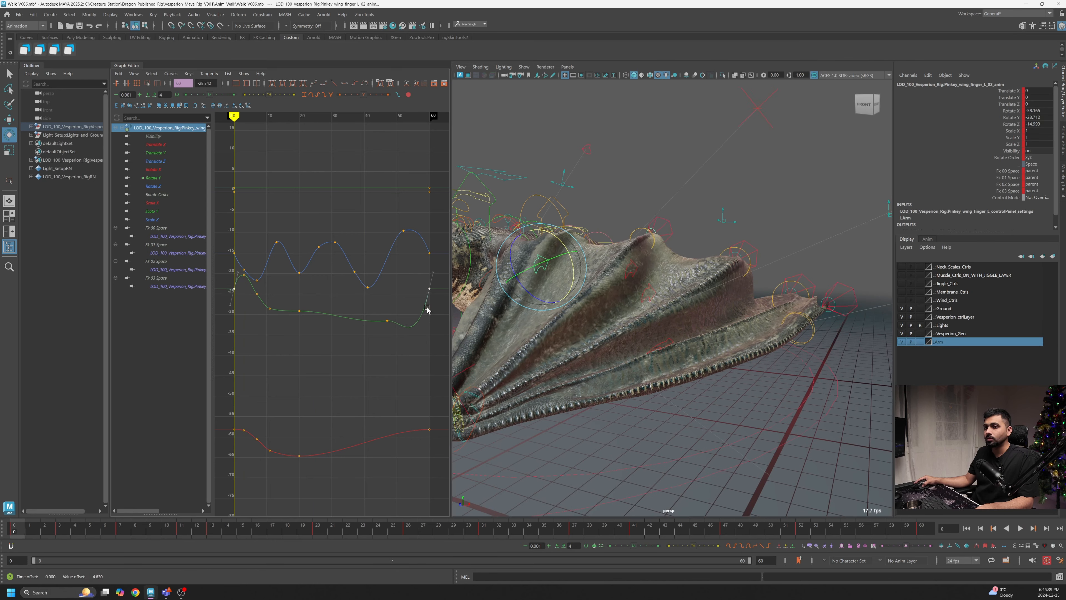
- Raise the Rotate Y key around frame 6
alt+drag(519, 308, 559, 309)
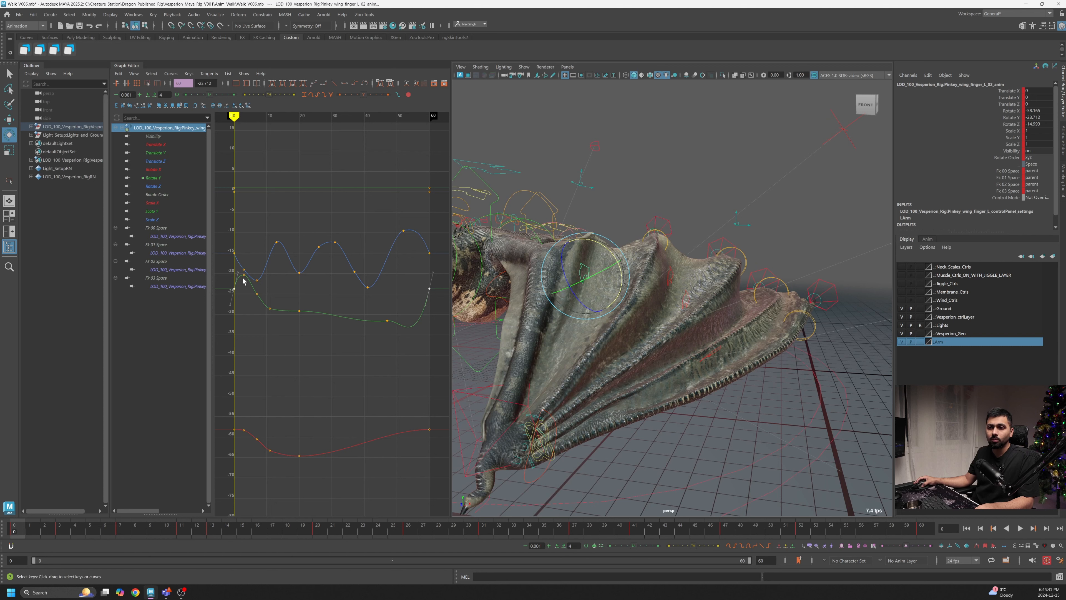
drag(22, 531, 112, 546)
drag(250, 289, 262, 307)
shift+middle_drag(262, 308, 265, 293)
- Refine the Rotate Y key and Rotate Z tangent around frame 12
drag(121, 536, 181, 531)
drag(278, 302, 268, 323)
shift+middle_drag(269, 326, 272, 325)
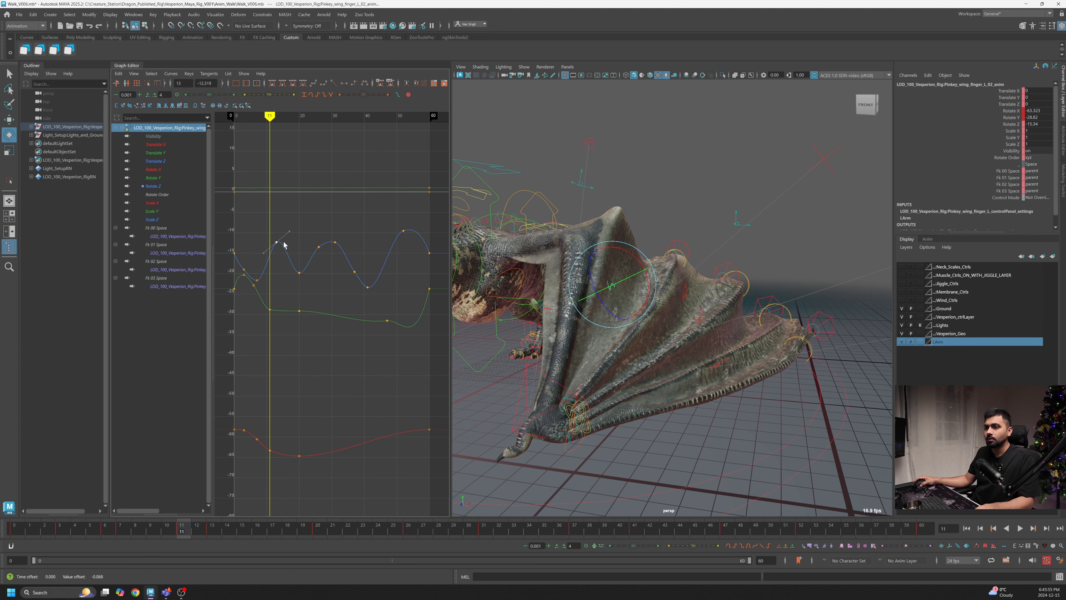
shift+middle_drag(284, 245, 286, 243)
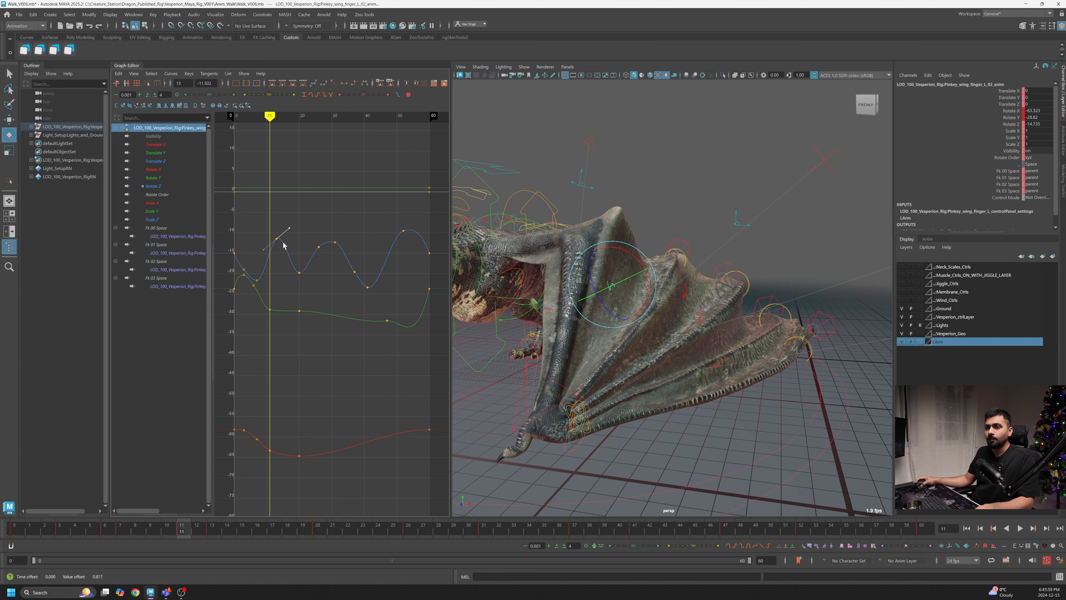
- Nudge the Rotate Y key at frame 20 and play back the animation
key(alt+v)
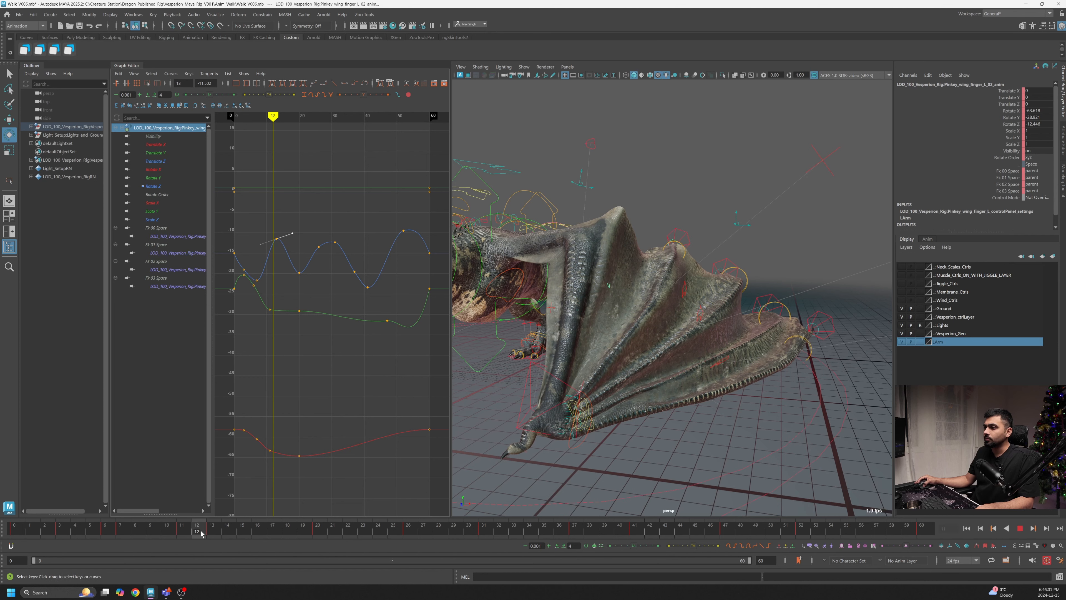
click(292, 521)
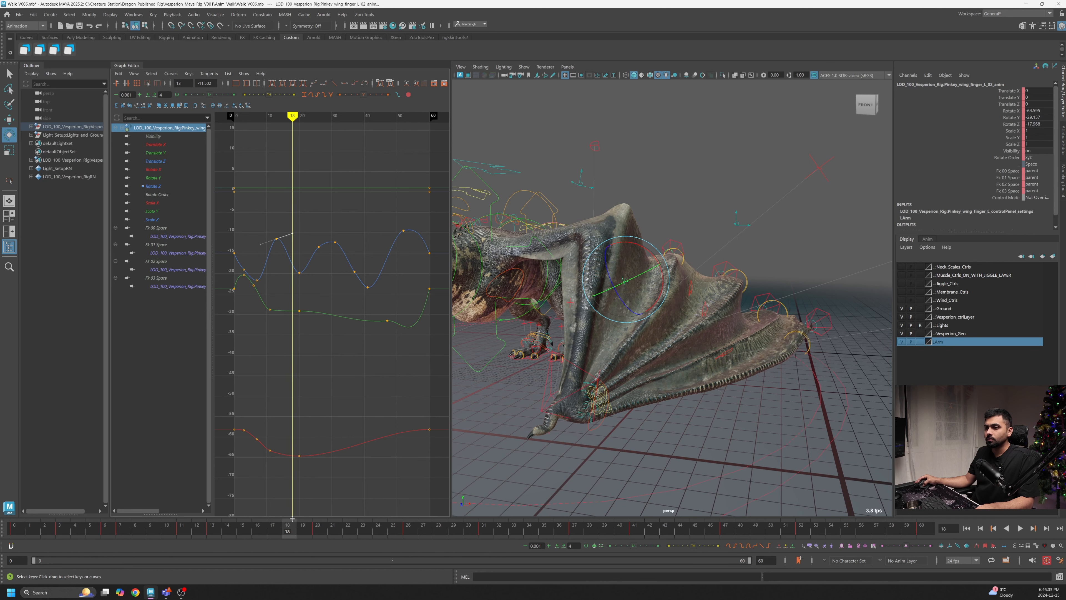
shift+middle_drag(301, 309, 300, 306)
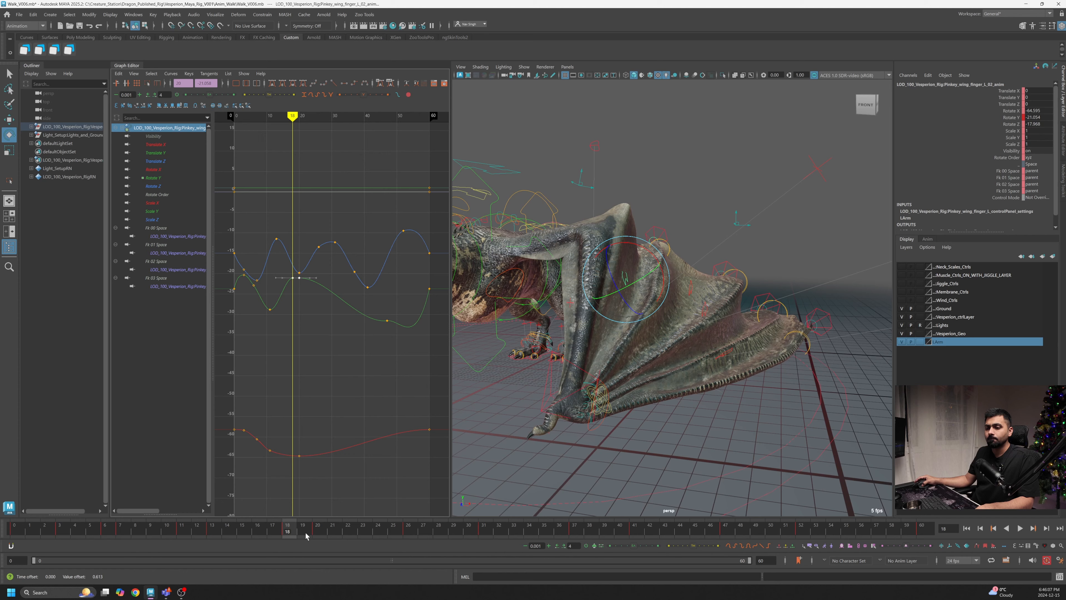
key(alt+v)
key(alt+v)
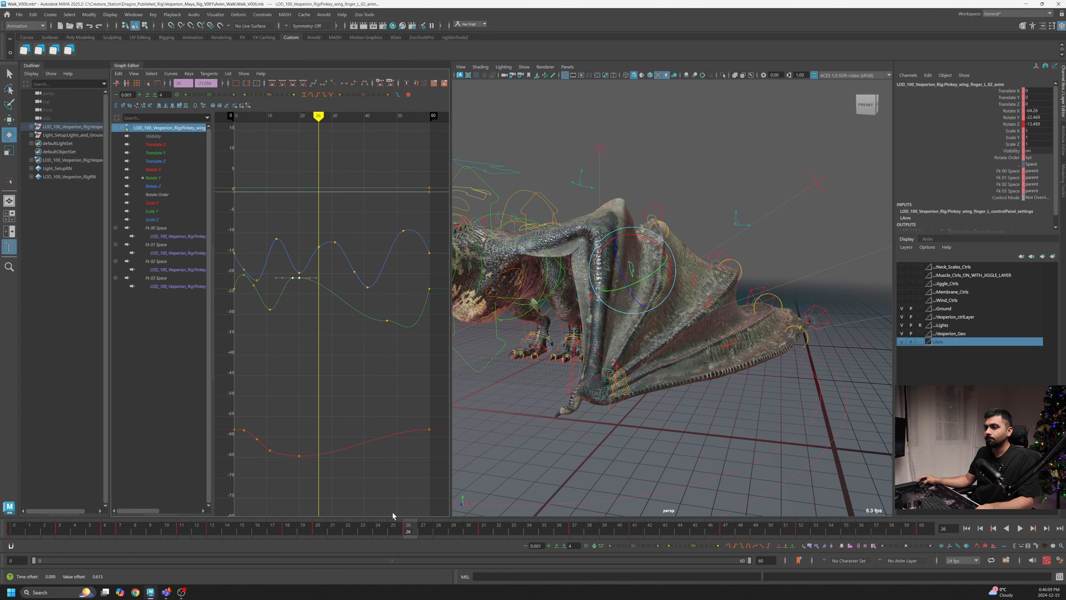
- Insert a Rotate Y key at frame 26 and lower it
key(i)
middle_click(319, 284)
shift+middle_drag(318, 297, 318, 335)
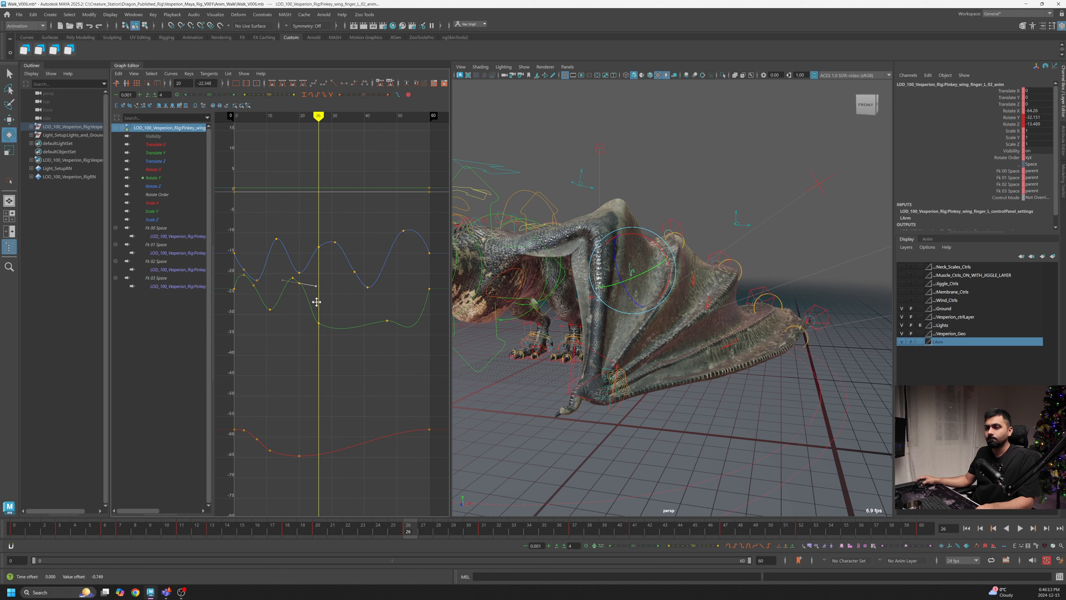
- Insert a Rotate Y key around frame 35 and raise it
drag(417, 526, 532, 540)
key(i)
middle_click(349, 332)
shift+middle_drag(349, 332, 348, 303)
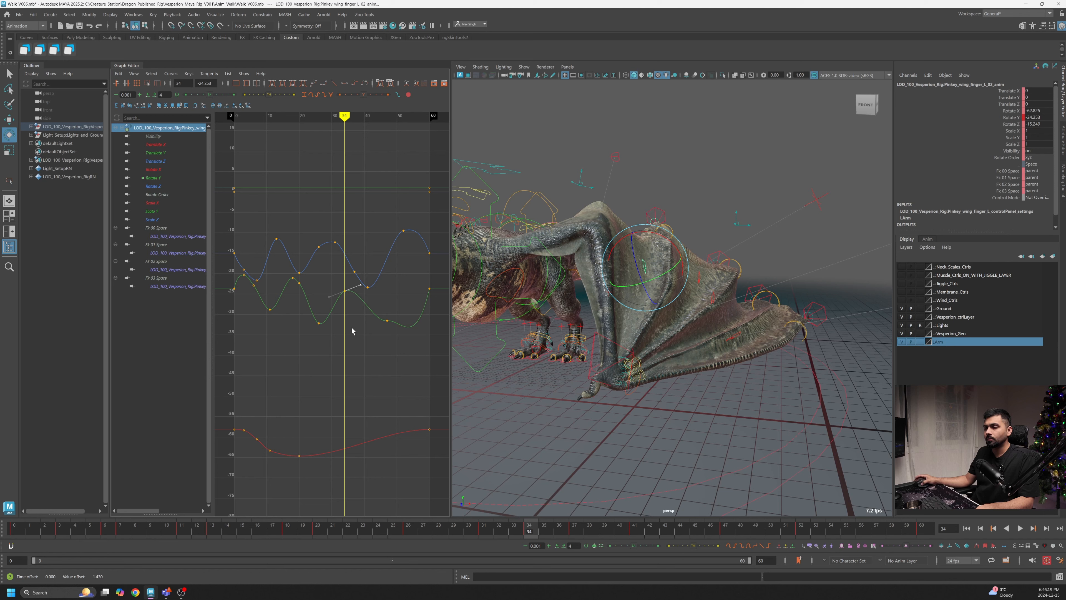
- Lower the Rotate Y key around frame 46 and play back the animation
drag(535, 530, 698, 540)
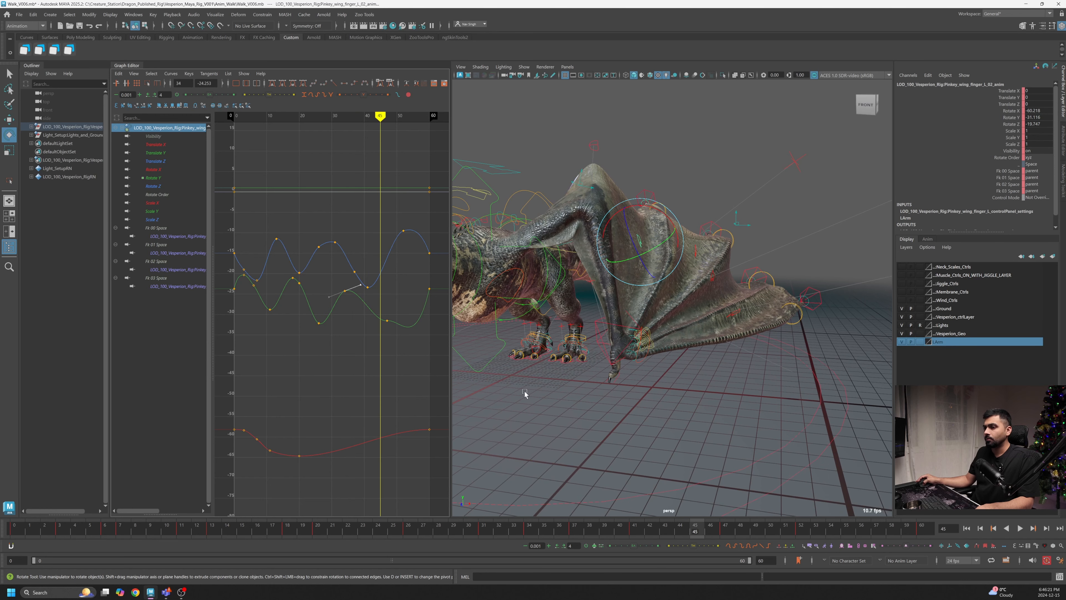
shift+middle_drag(391, 322, 382, 348)
key(alt+v)
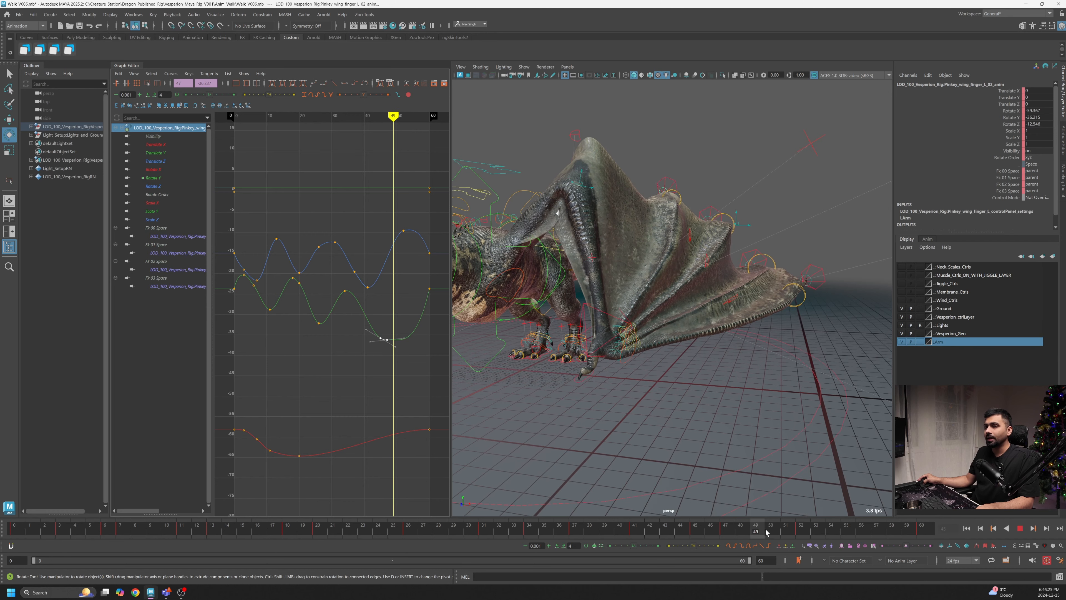
drag(822, 529, 829, 528)
- Insert a Rotate Y key at frame 54 and raise it
right_click(421, 319)
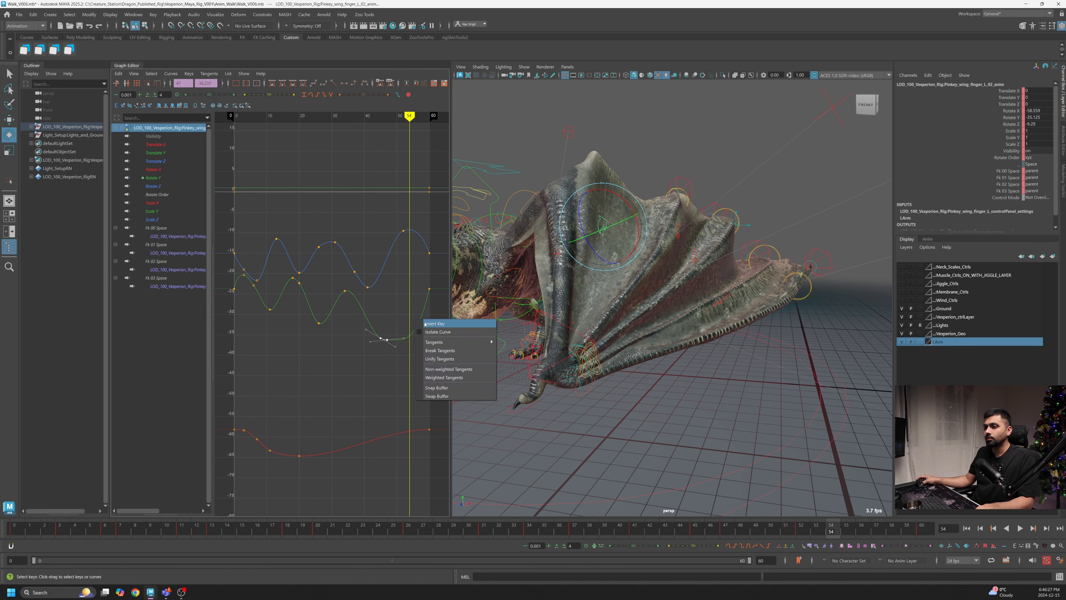
click(427, 324)
shift+middle_drag(412, 360, 418, 325)
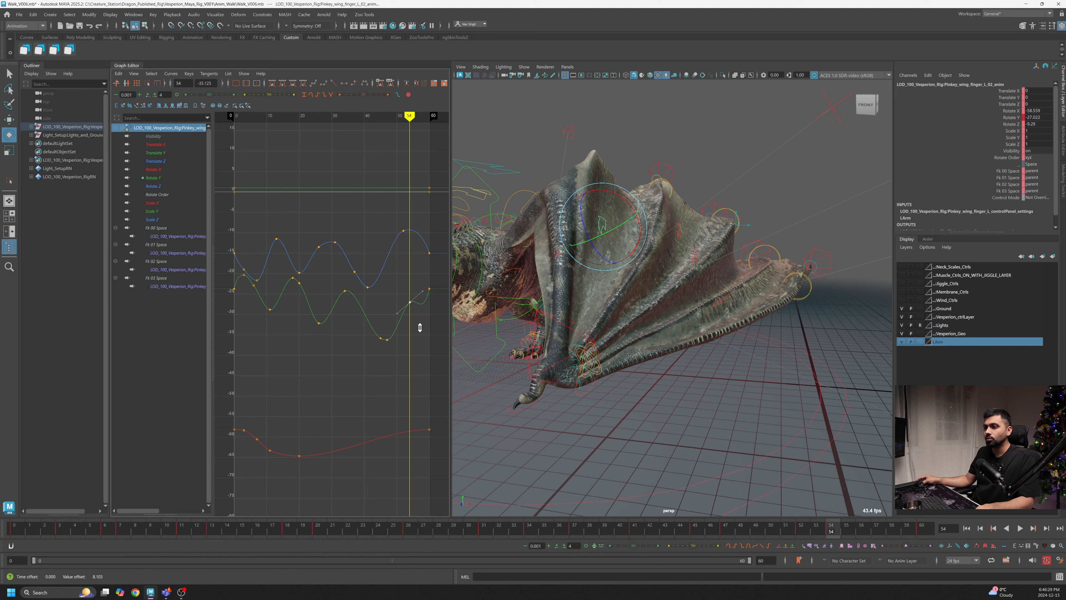
- Raise the Rotate Y keys at frames 0 and 60 so the loop matches
drag(834, 529, 922, 528)
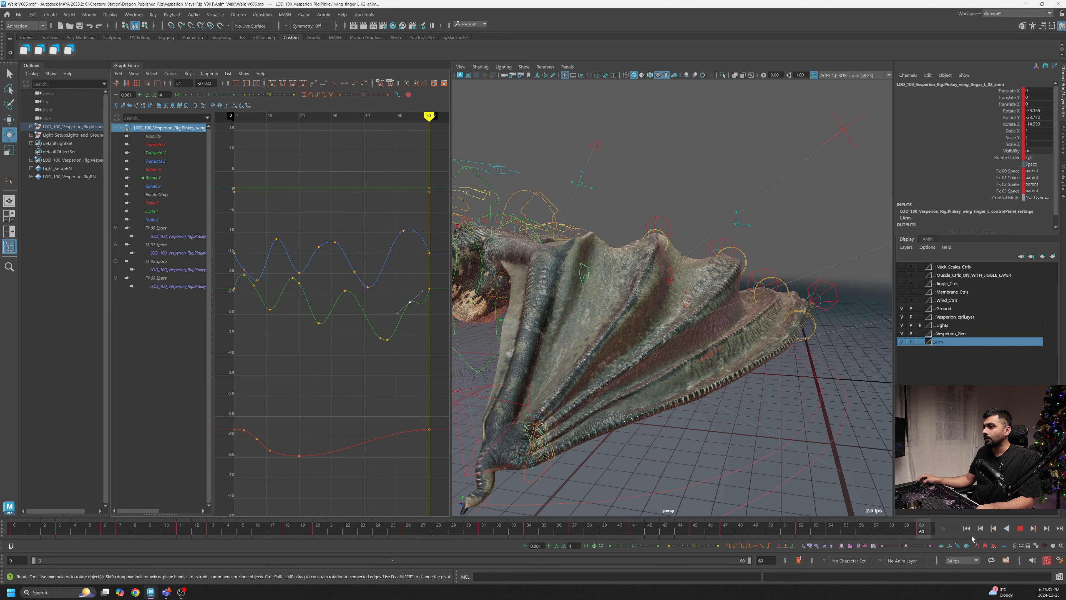
drag(438, 281, 425, 299)
shift+click(239, 293)
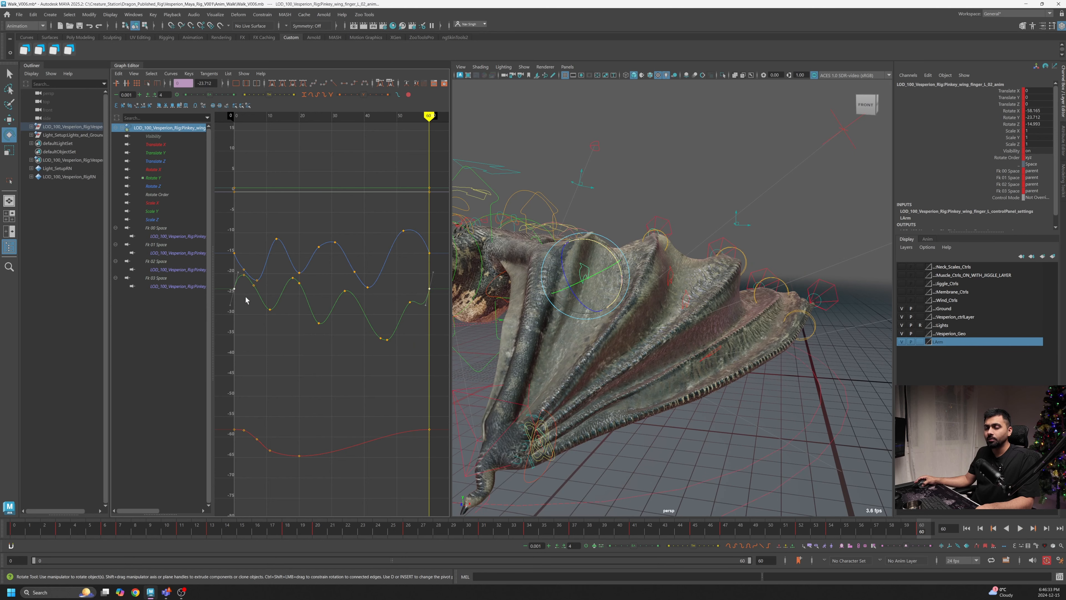
shift+middle_drag(245, 297, 244, 282)
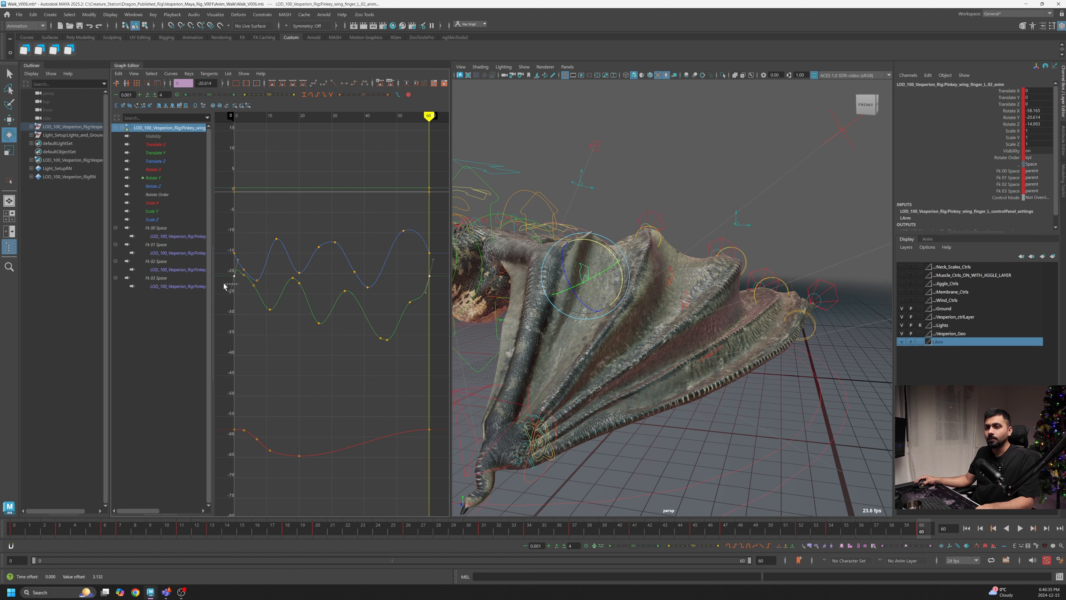
drag(419, 290, 420, 290)
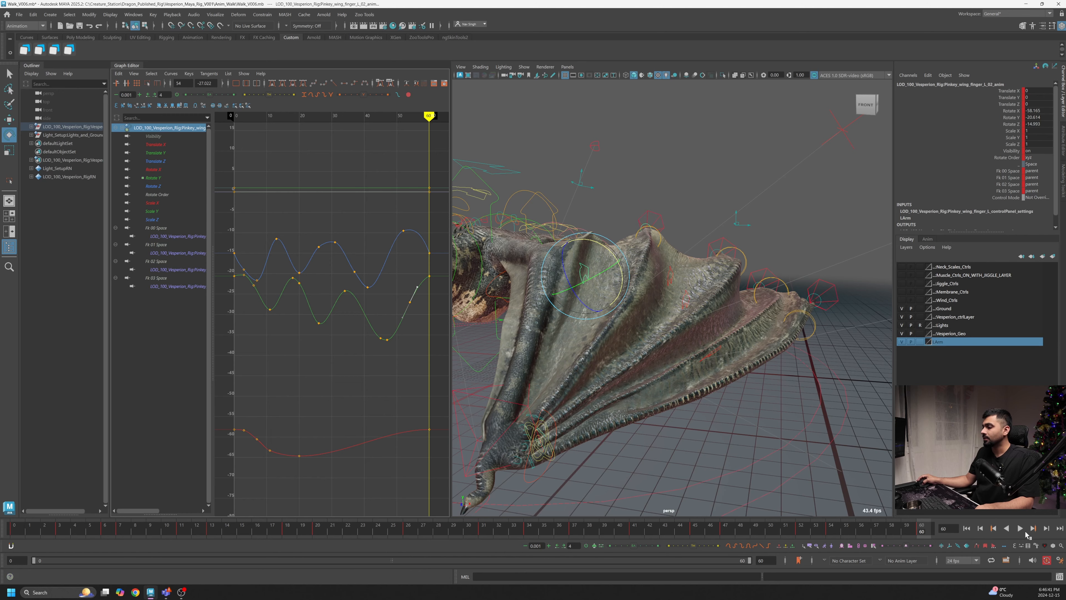
- Play back the animation to review the wing motion
click(1023, 531)
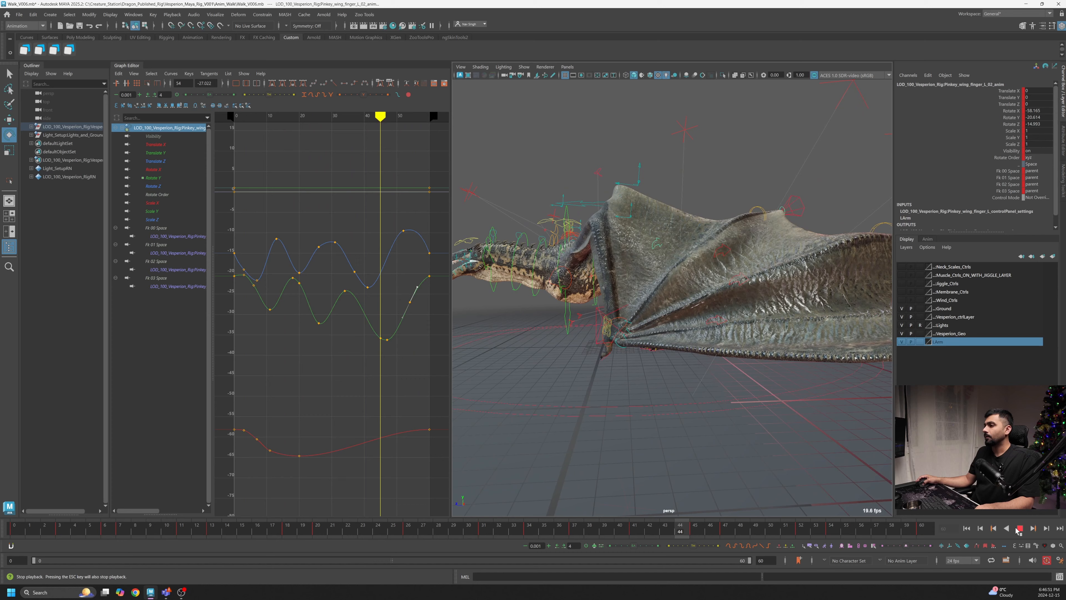
click(1017, 529)
drag(472, 532, 576, 541)
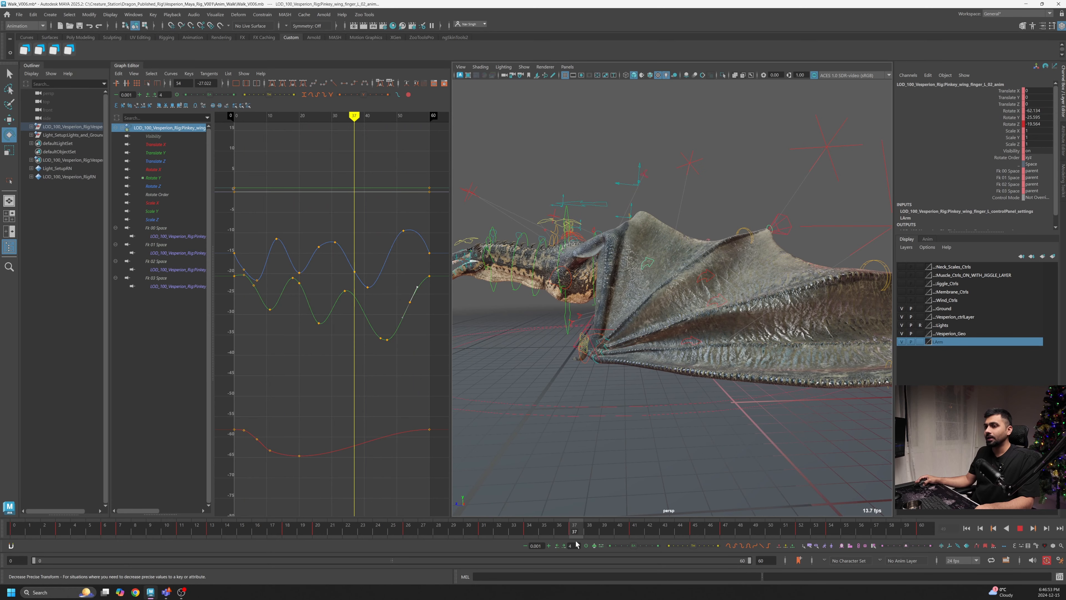
- Lower the Rotate Z keys around frames 31 and 37
drag(354, 271, 357, 282)
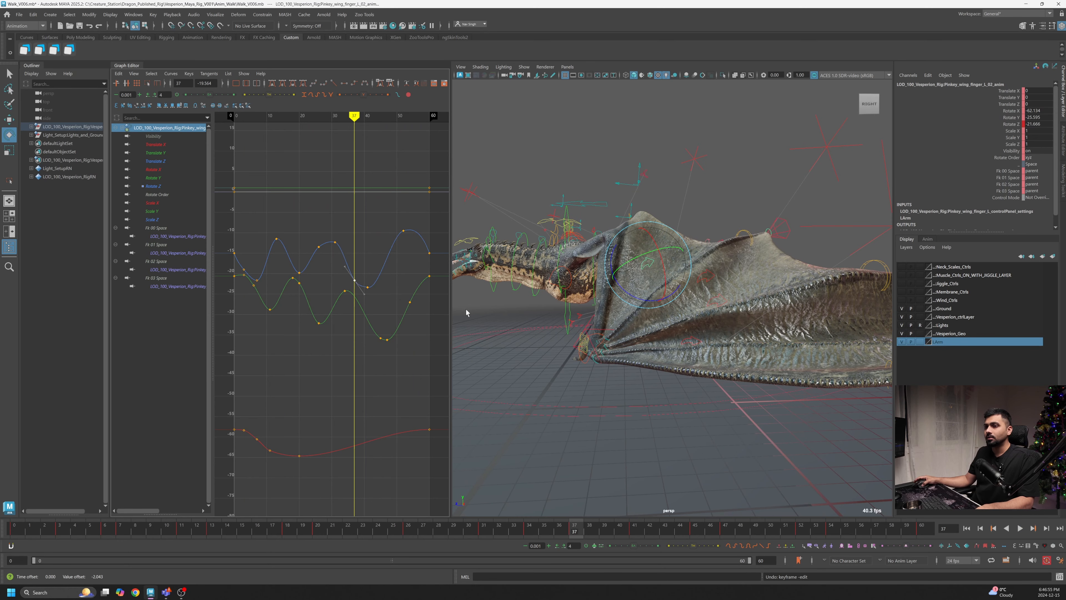
alt+drag(642, 358, 688, 358)
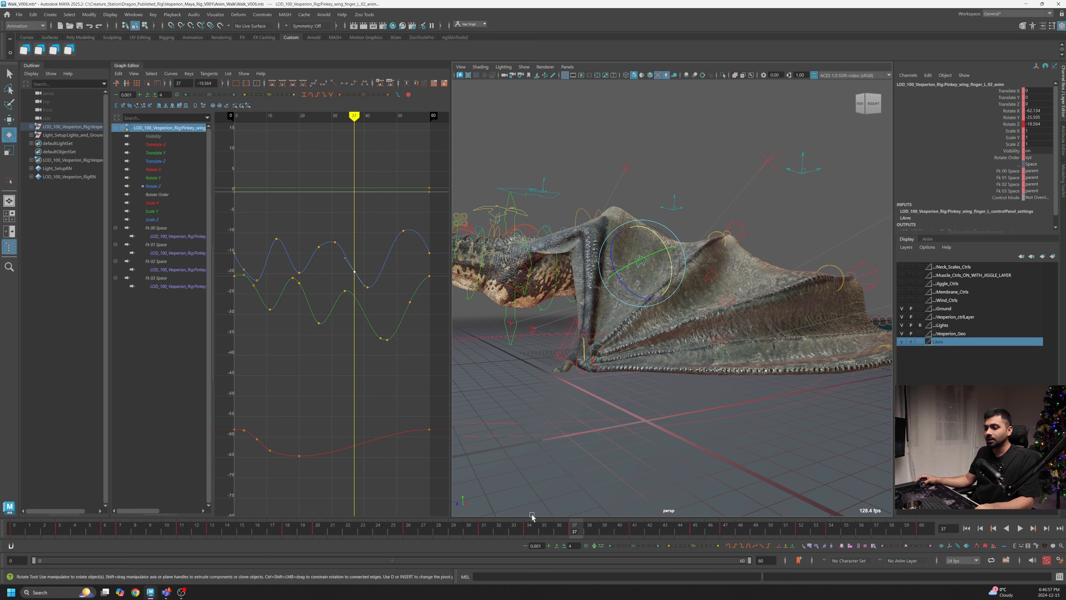
drag(365, 535, 512, 539)
drag(345, 221, 331, 245)
middle_drag(331, 248, 343, 284)
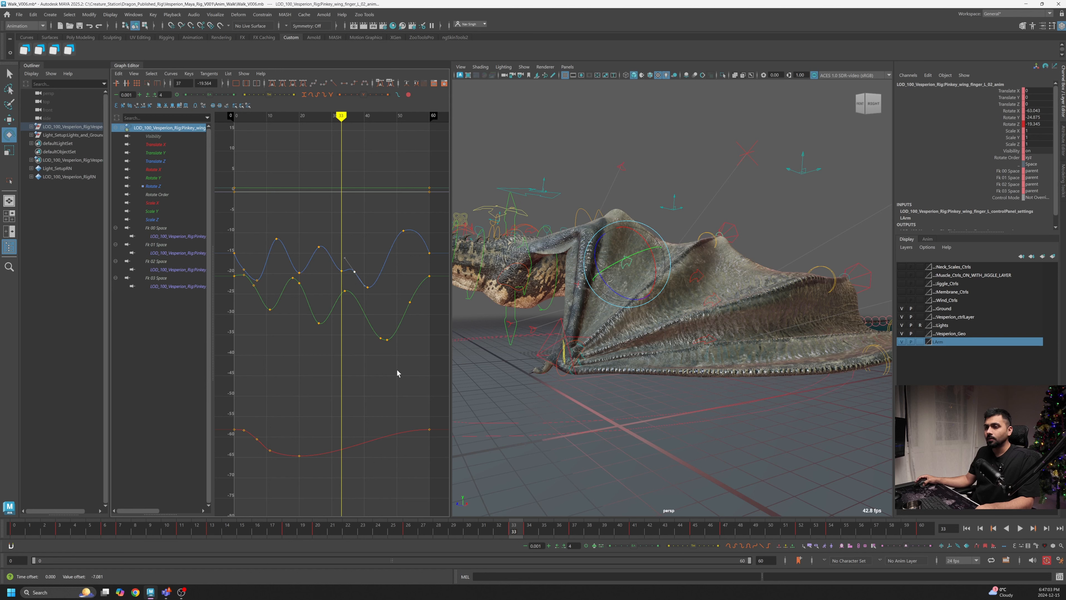
- Raise the Rotate Y key at frame 39 and adjust its tangent for a smoother curve
drag(529, 537, 604, 537)
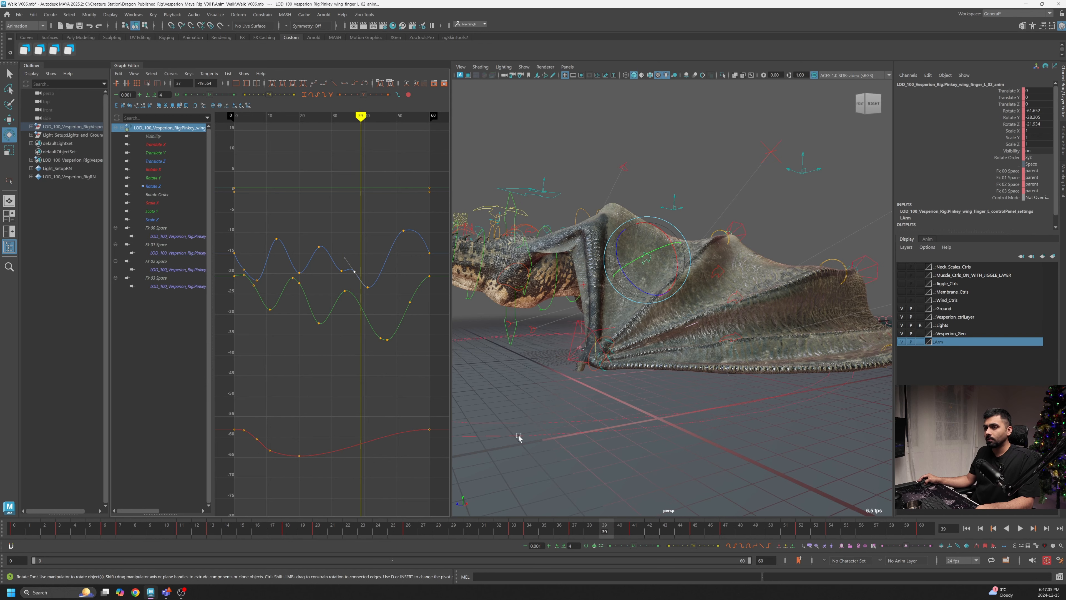
middle_drag(378, 289, 384, 270)
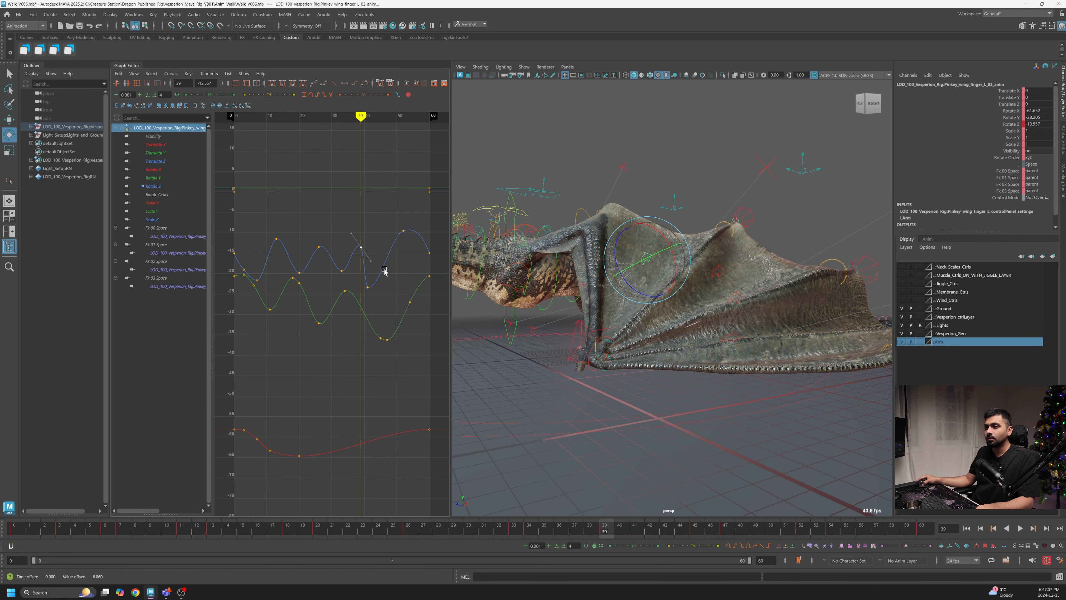
click(361, 306)
middle_drag(356, 314, 357, 309)
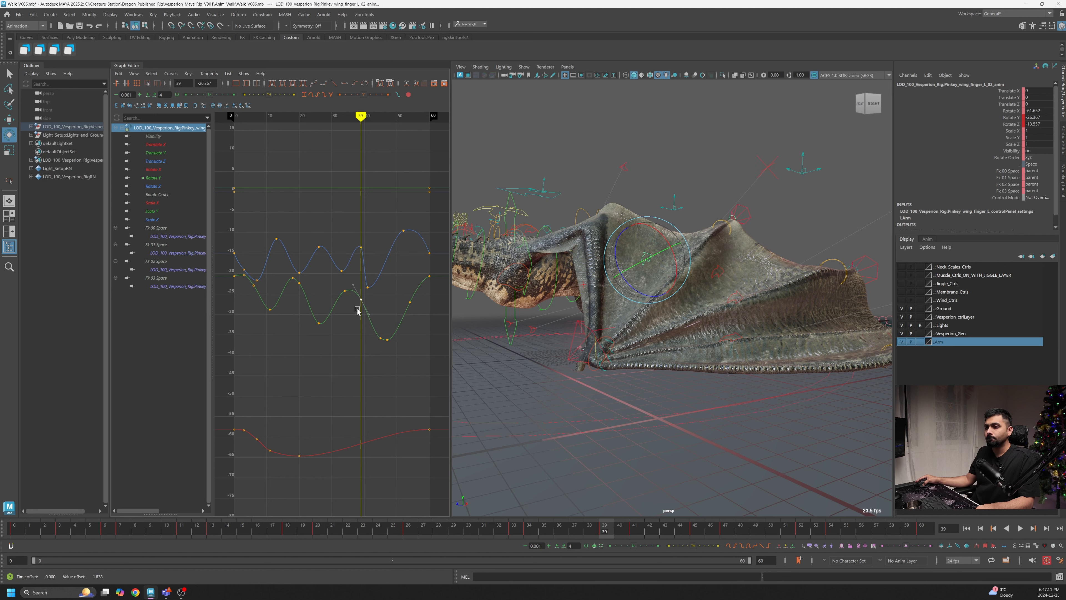
click(370, 285)
drag(368, 295, 368, 293)
middle_drag(368, 293, 379, 292)
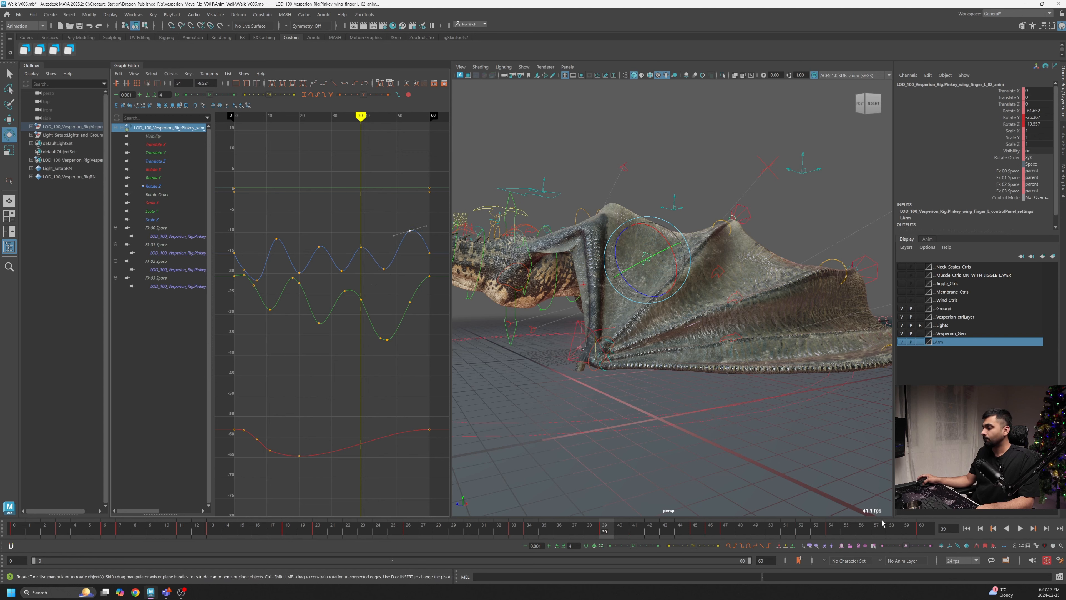
- Play back the animation and lower the Rotate Z key near frame 40
click(1020, 529)
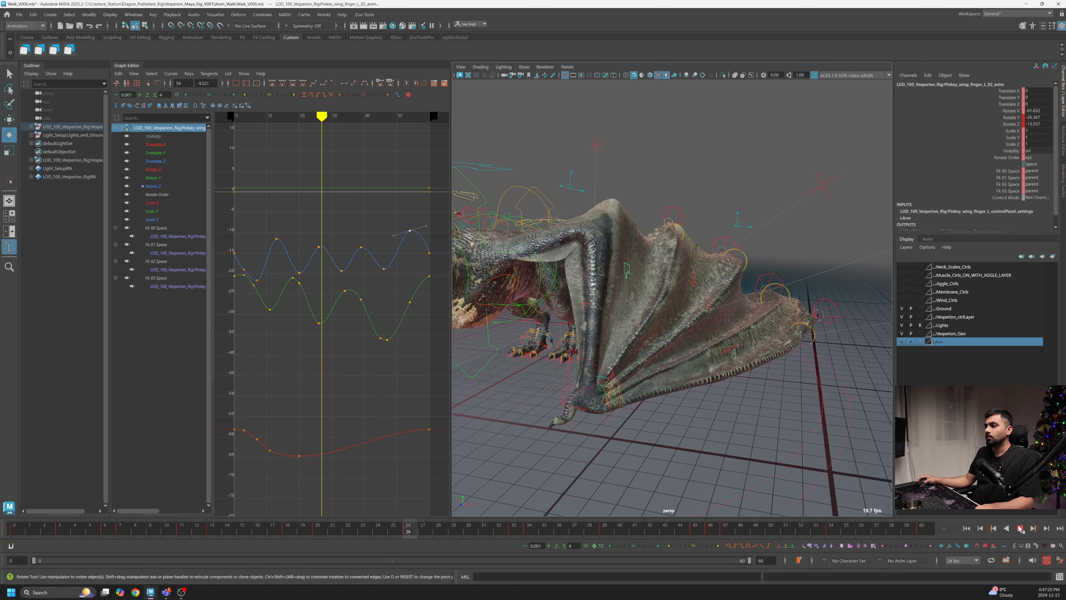
click(1022, 530)
click(361, 247)
shift+middle_drag(359, 257, 359, 260)
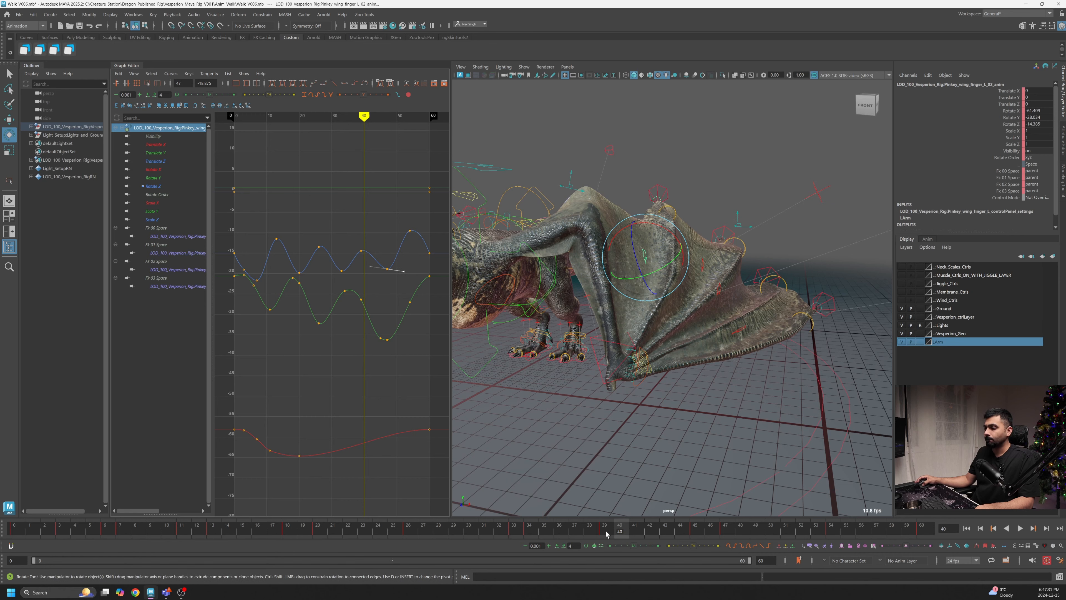
- Play back the motion, then adjust the Rotate Z keys near frame 55 and at frame 0
key(alt+v)
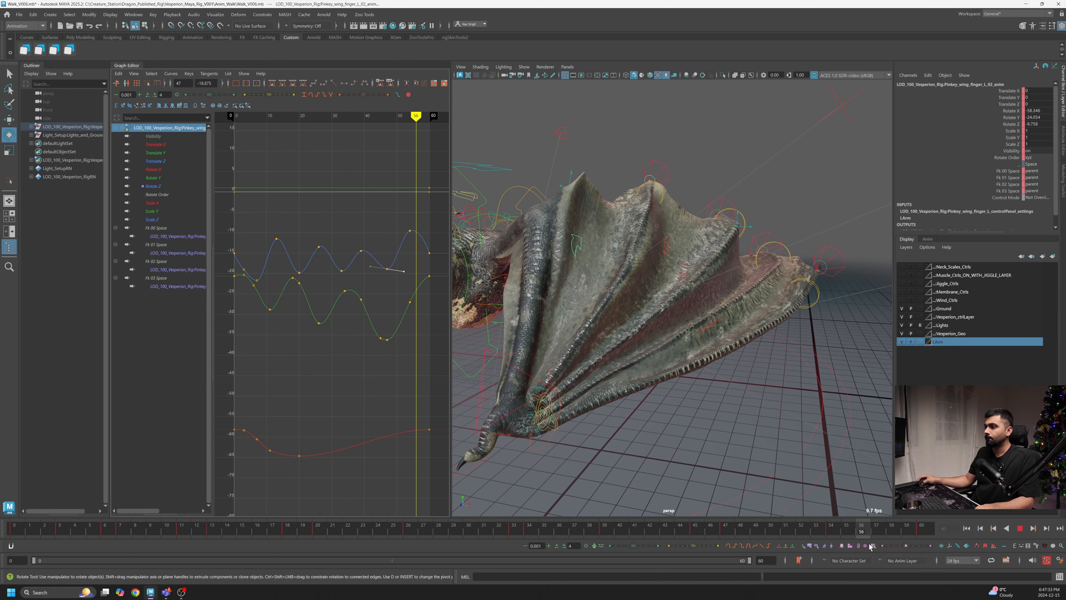
key(alt+v)
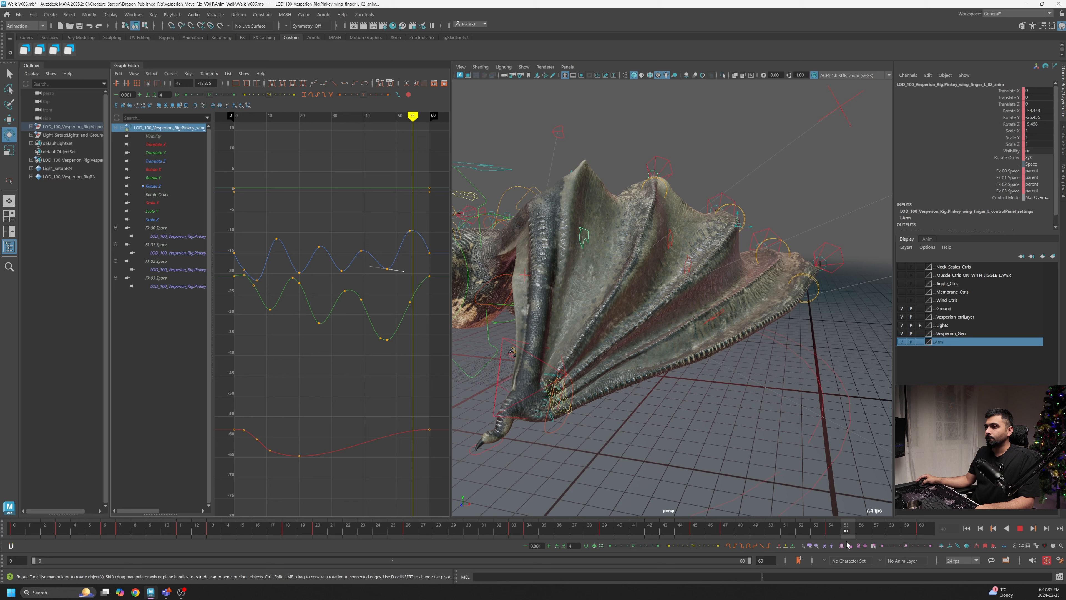
drag(401, 223, 412, 242)
shift+middle_drag(416, 252, 417, 248)
shift+drag(232, 248, 236, 256)
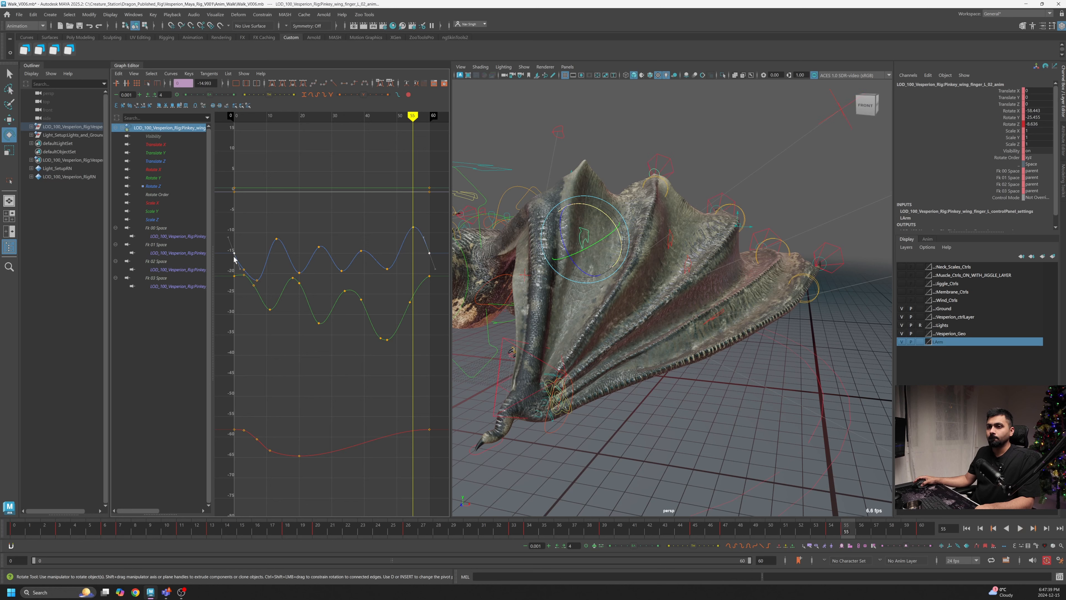
shift+middle_drag(233, 255, 233, 251)
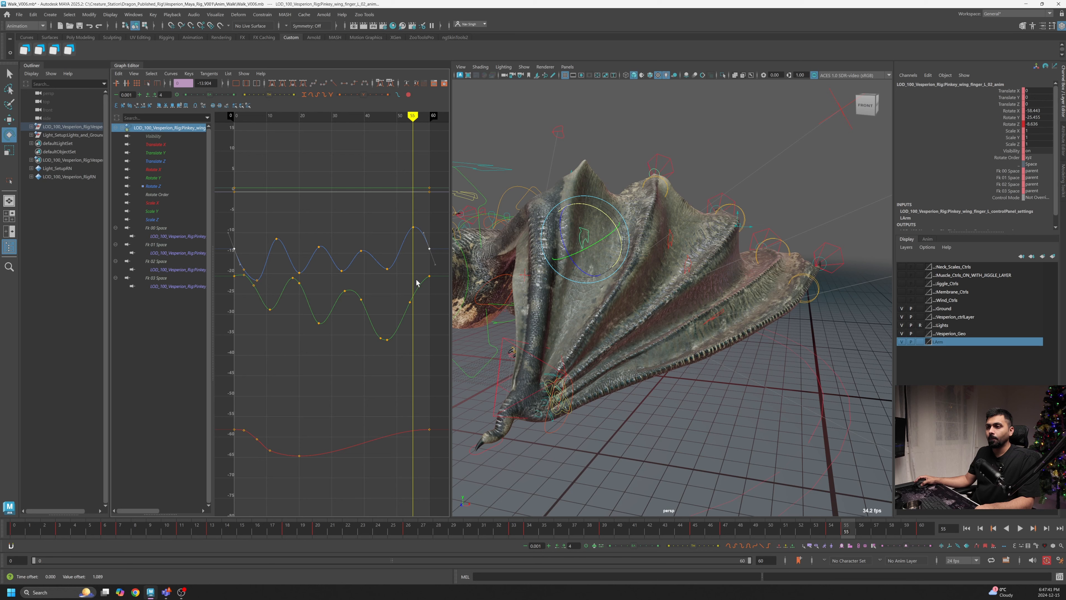
- Review playback and lower the Rotate Y key at frame 39
click(246, 274)
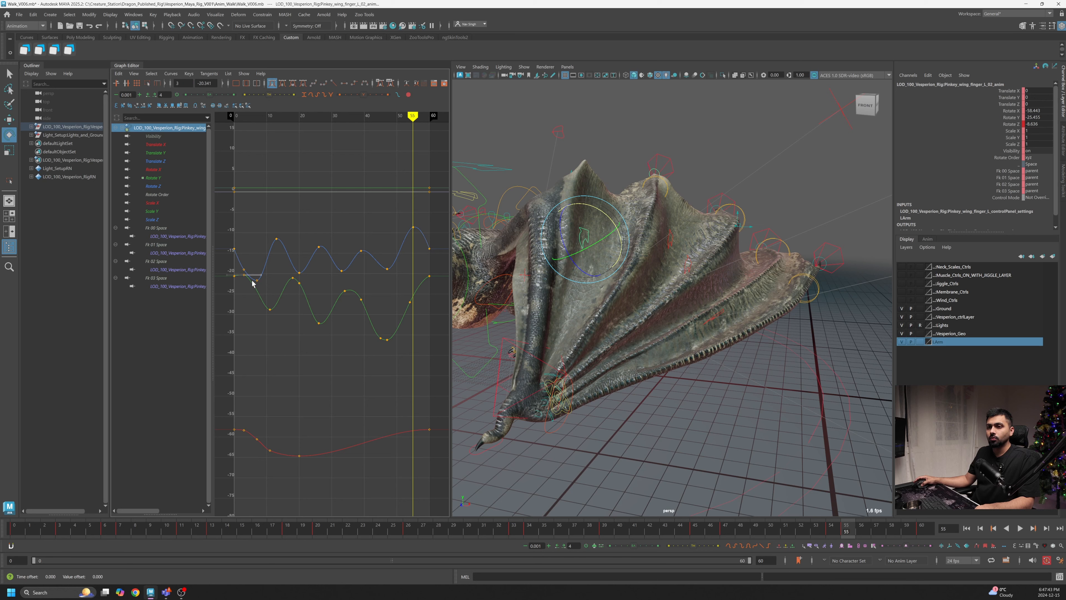
key(alt+v)
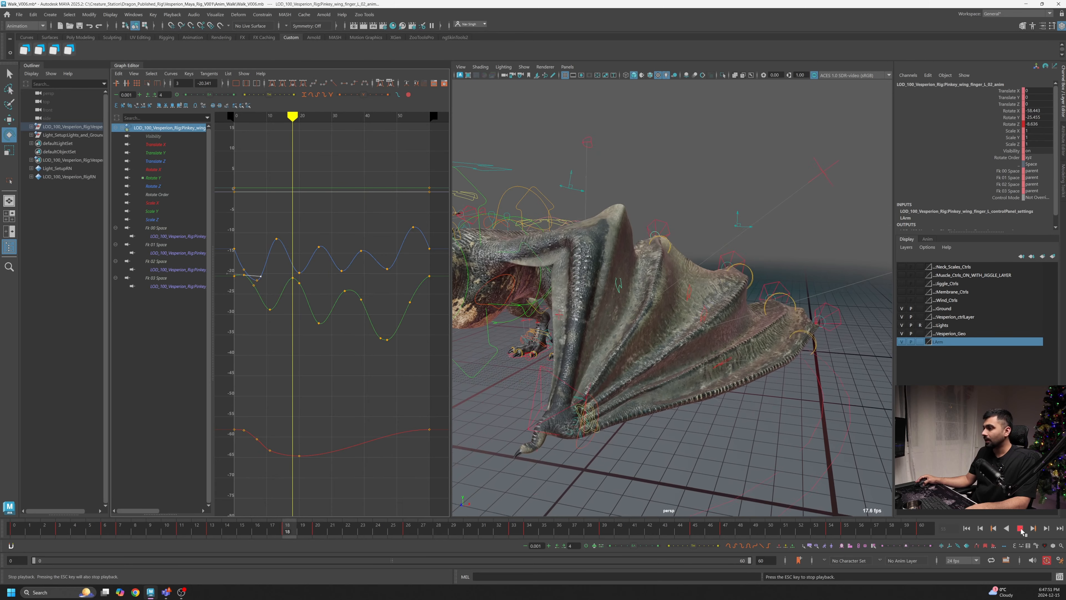
key(alt+v)
drag(629, 535, 603, 535)
drag(369, 294, 356, 309)
shift+middle_drag(358, 317, 357, 328)
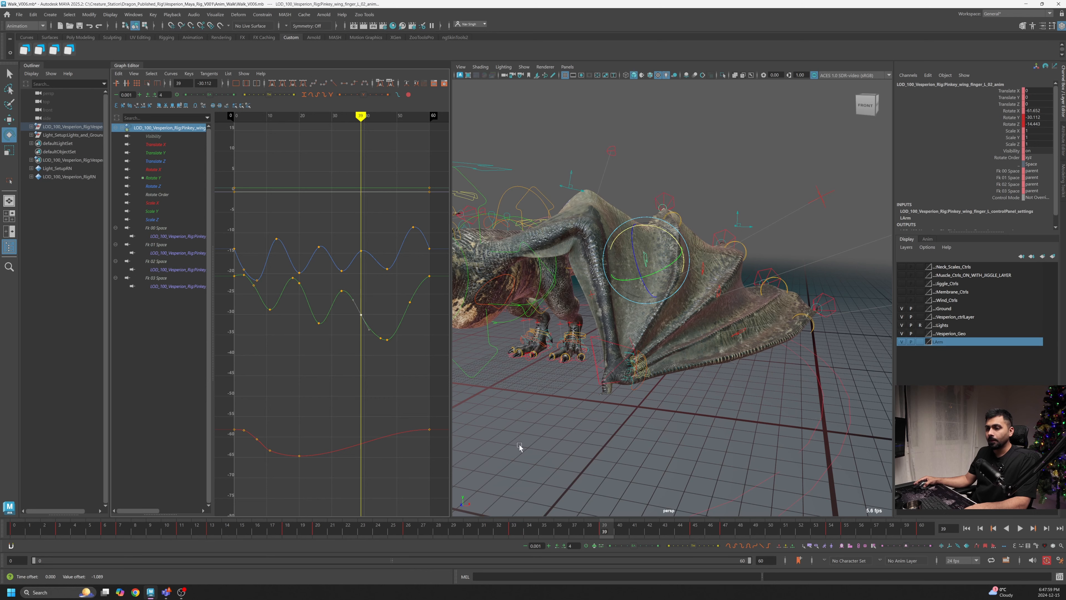
- Raise the Rotate Y key around frame 46 and tweak the Rotate Y keys at the curve's start and end
key(alt+v)
key(alt+v)
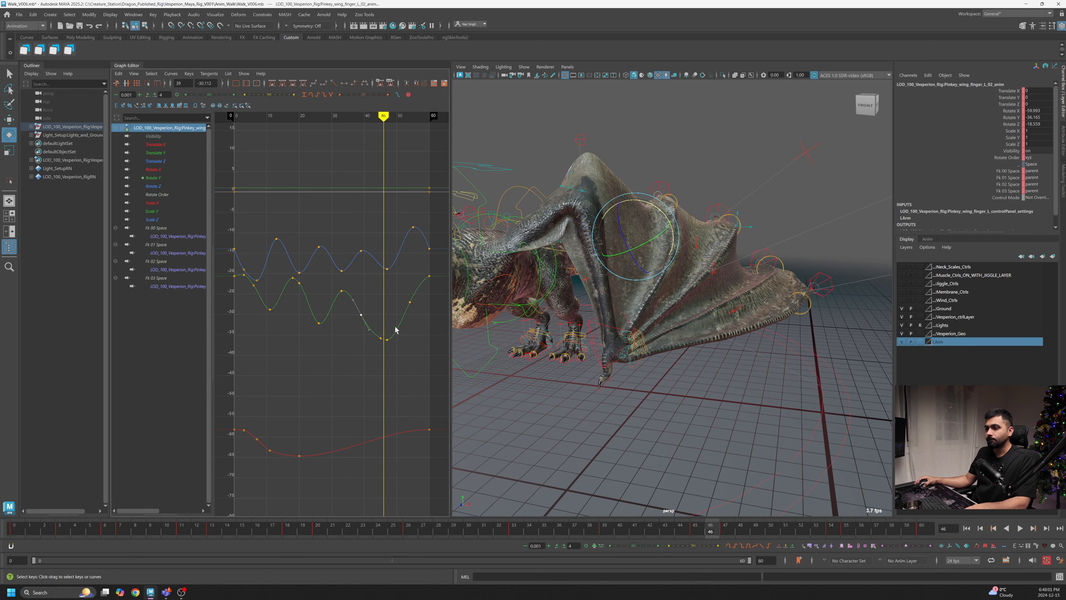
drag(371, 327, 400, 360)
shift+middle_drag(383, 354, 383, 307)
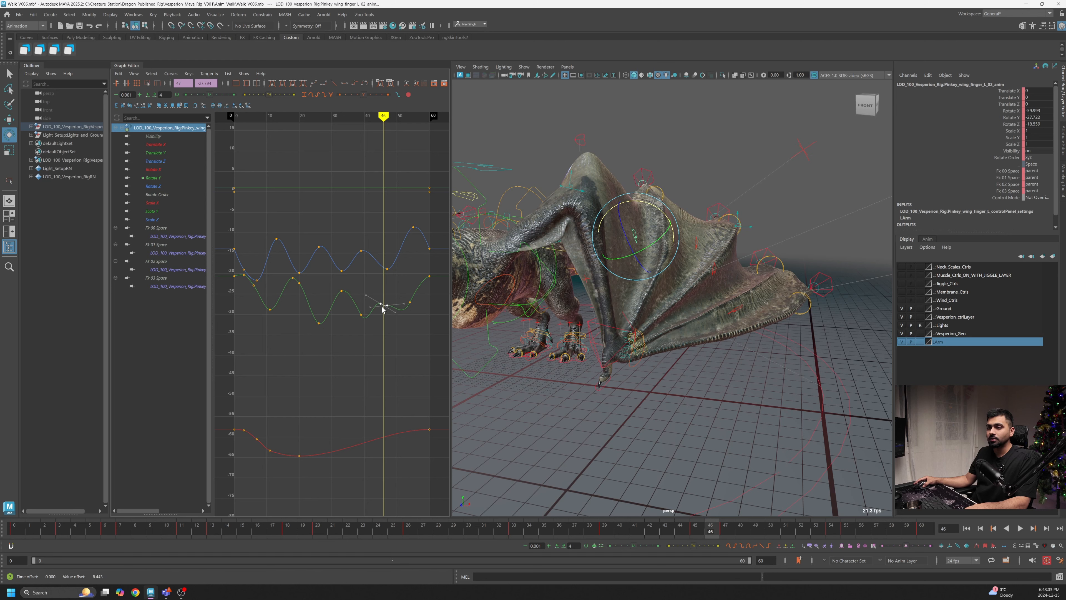
click(410, 302)
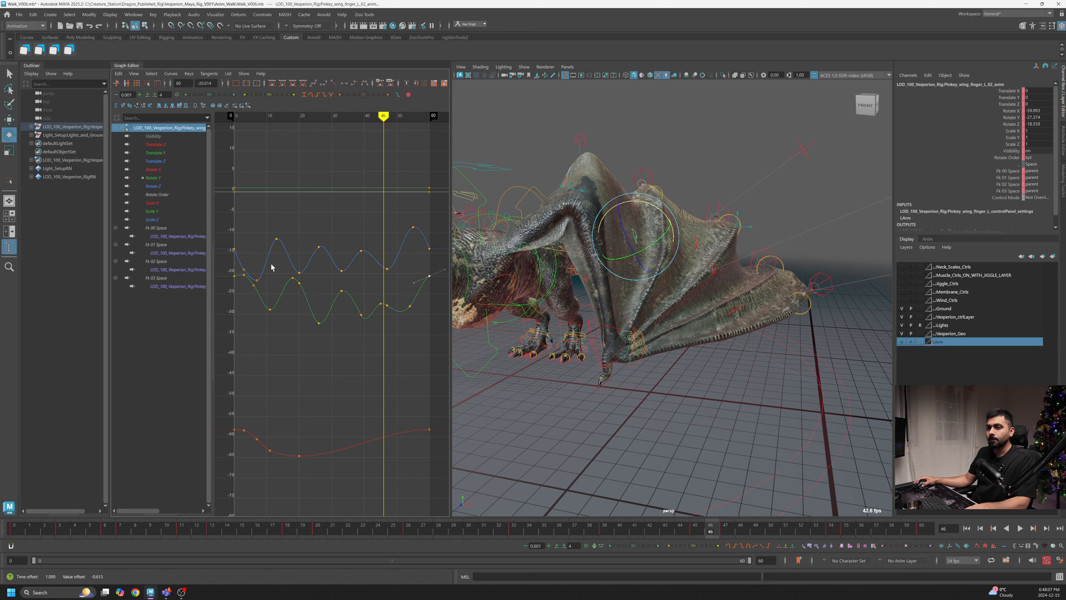
drag(236, 271, 232, 286)
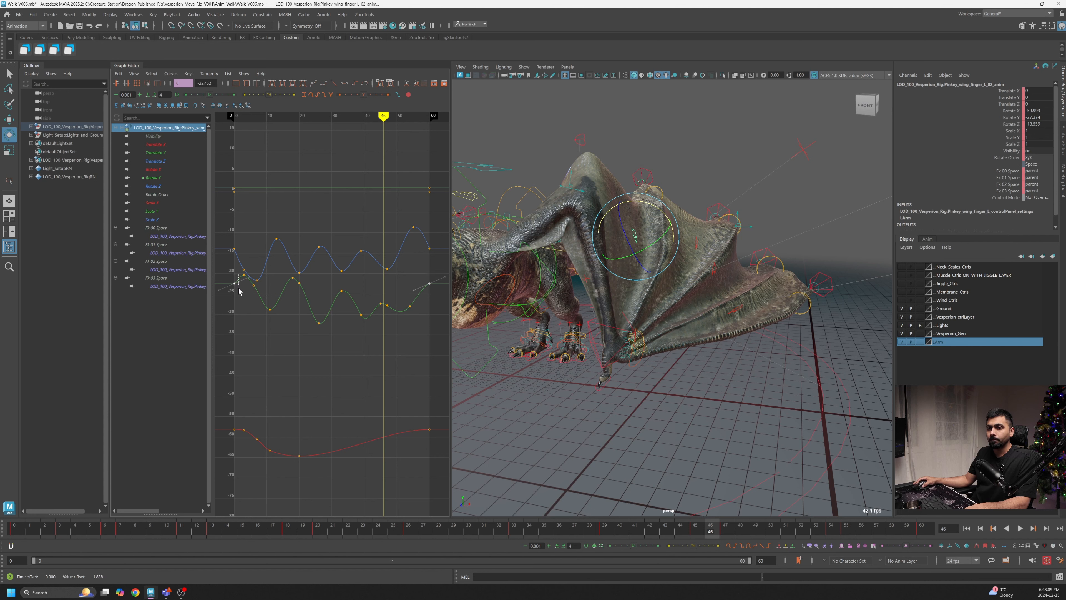
mouse_move(442, 311)
middle_down()
mouse_move(443, 297)
mouse_move(424, 314)
middle_up()
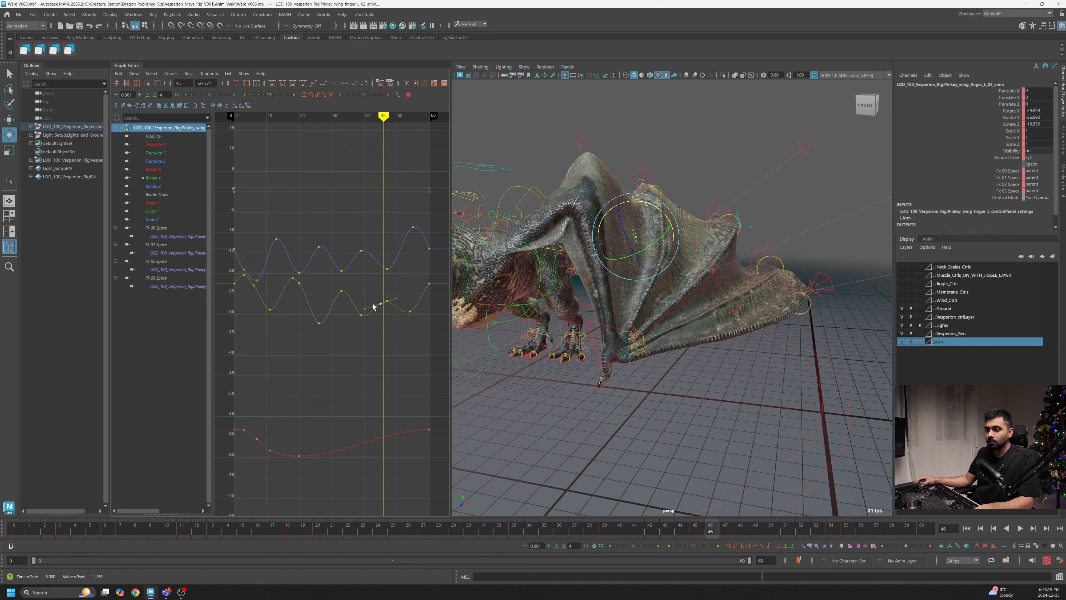
- Play back the animation and try rotating the wing control in the viewport, undoing the rotation
key(alt+v)
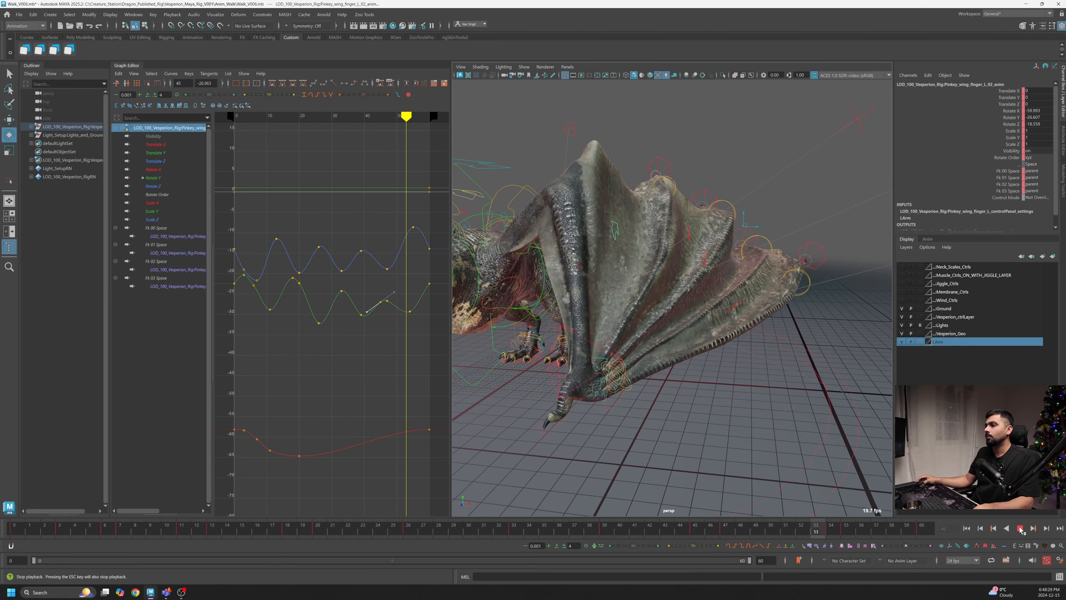
click(1021, 529)
alt+middle_drag(388, 362, 392, 352)
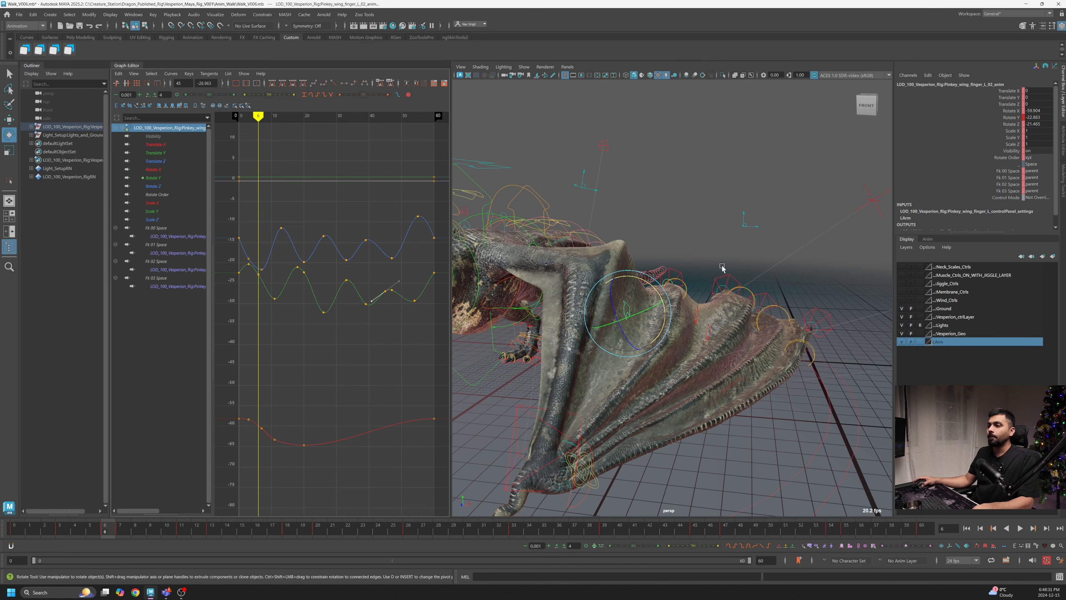
drag(651, 290, 642, 284)
key(ctrl+z)
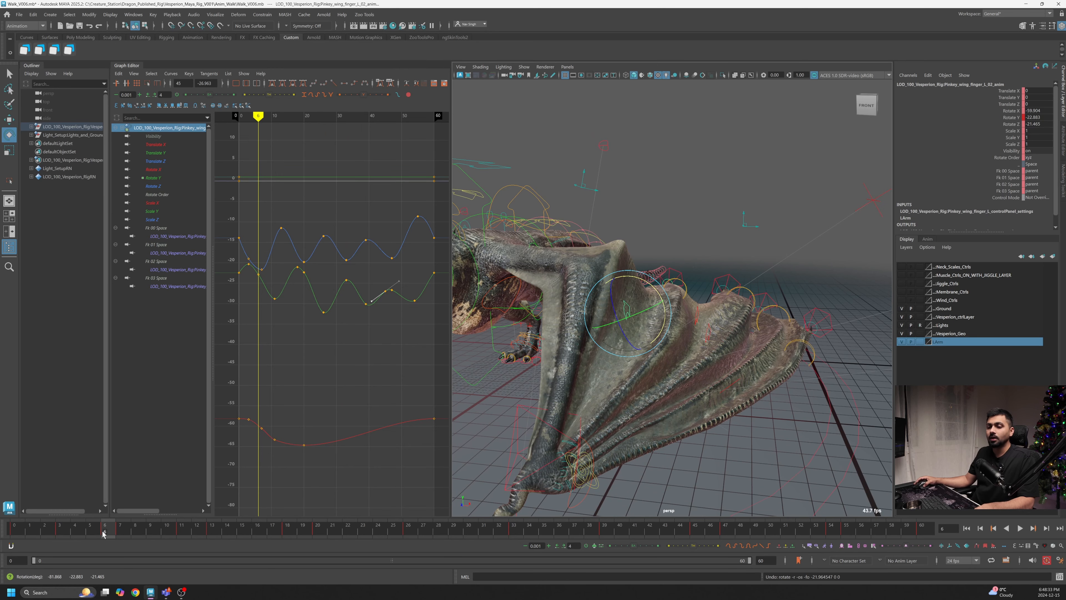
- Lower the Rotate X keys at frames 0 and 60 together
mouse_move(19, 532)
mouse_down()
mouse_move(48, 536)
mouse_move(1, 537)
mouse_up()
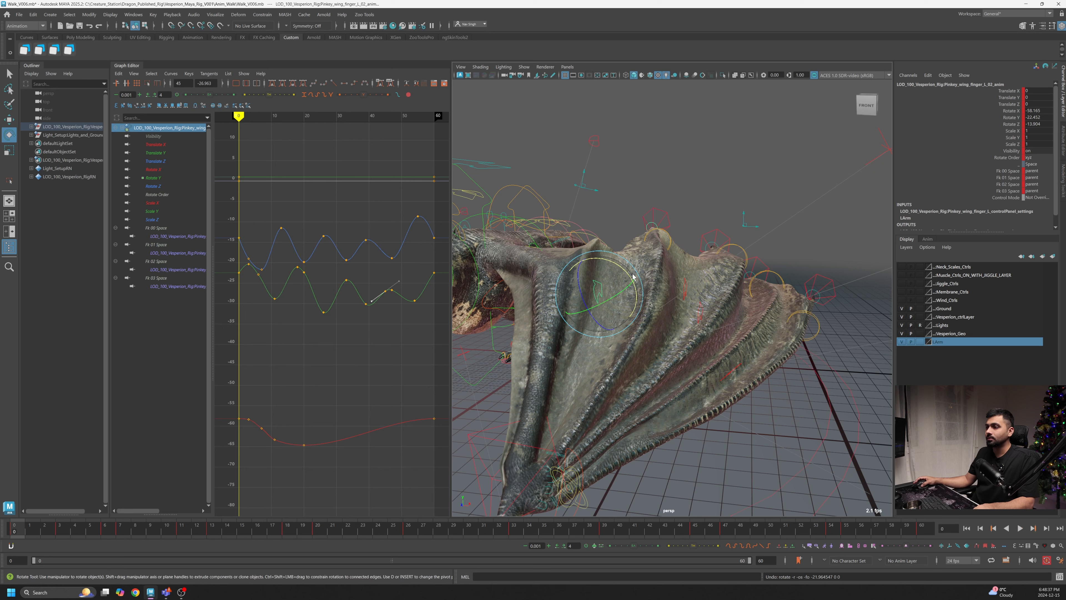
drag(244, 412, 235, 424)
shift+drag(445, 409, 428, 425)
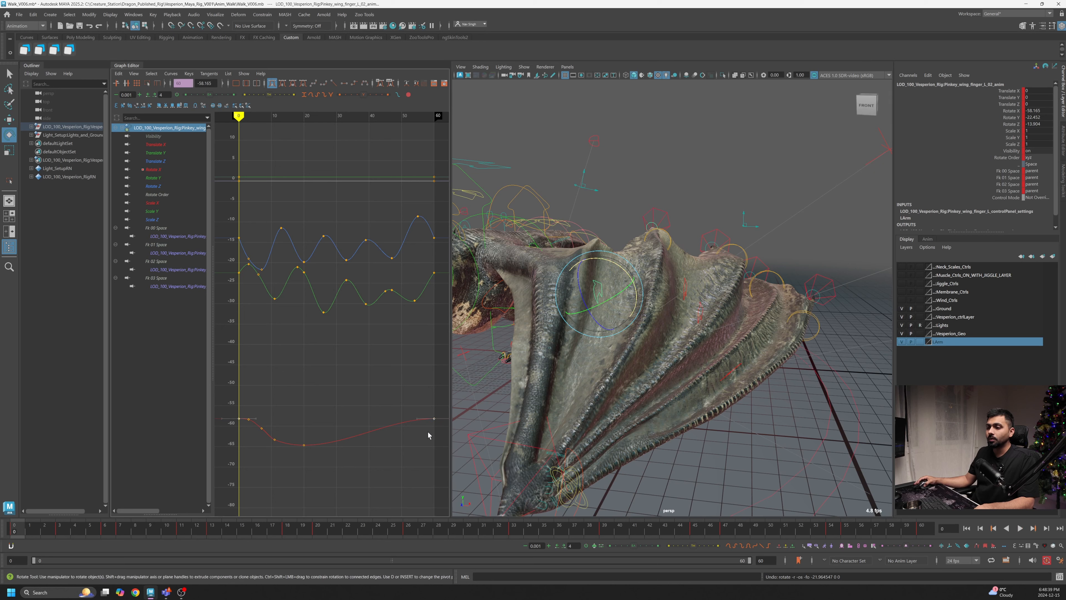
shift+middle_drag(428, 435, 426, 454)
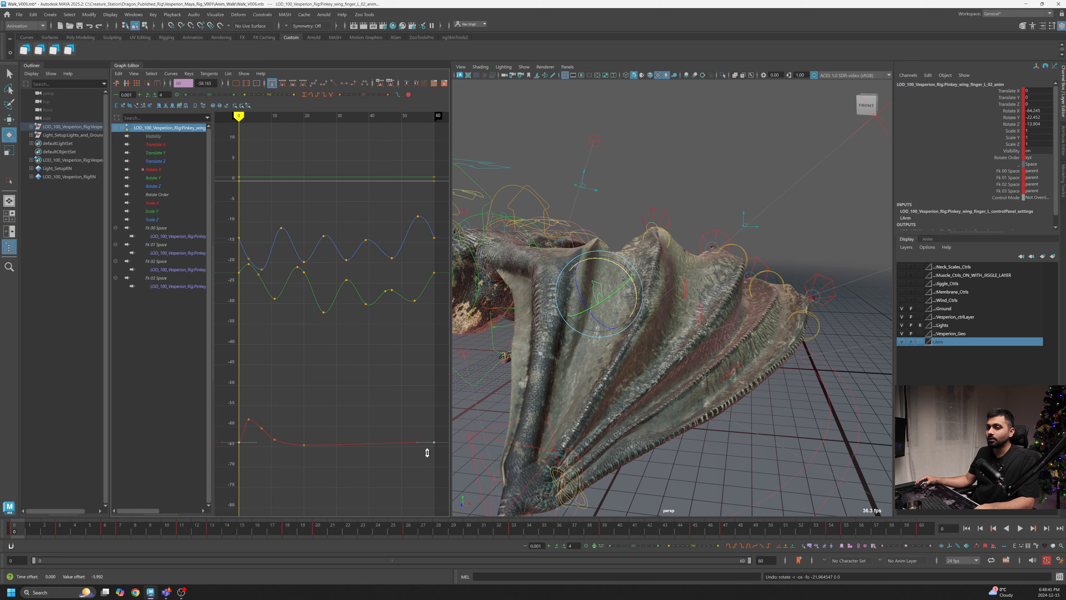
- Shape the start of the Rotate X curve by raising keys around frames 3 and 7
drag(21, 530, 59, 539)
shift+middle_drag(245, 427, 244, 444)
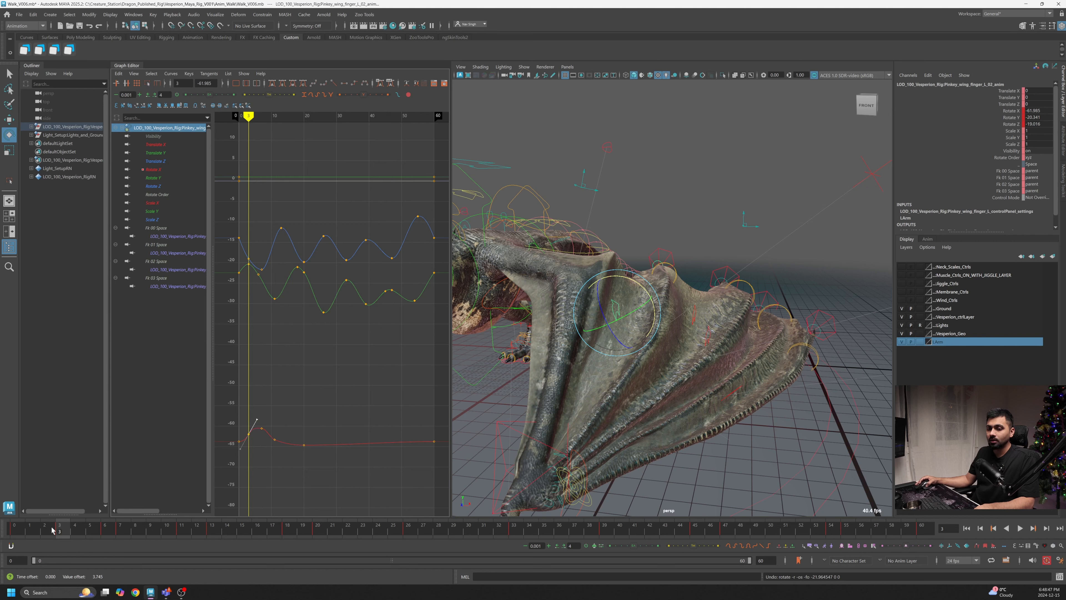
drag(51, 530, 120, 530)
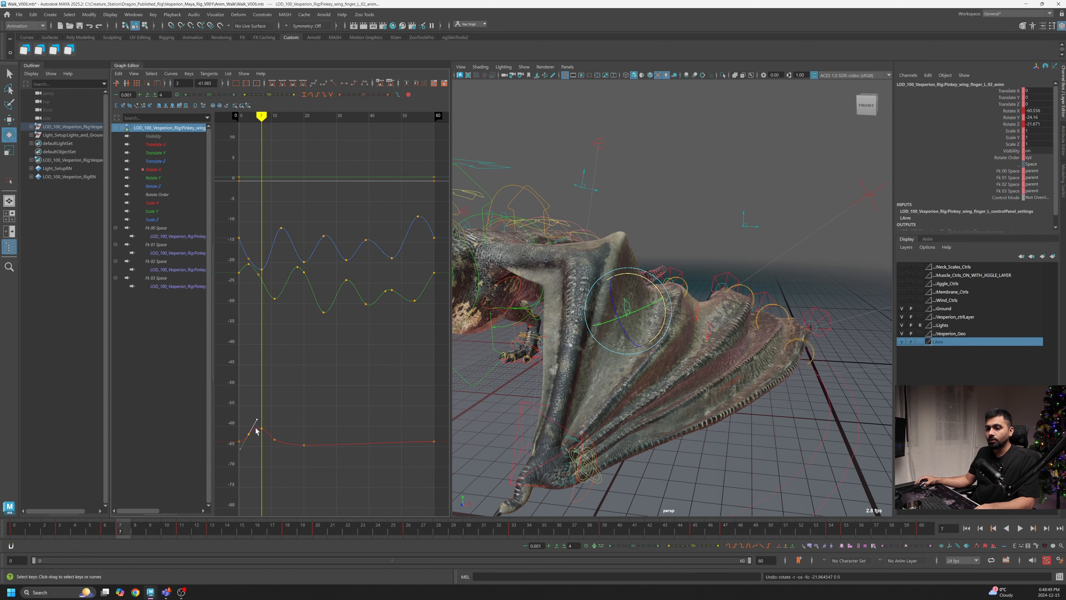
drag(261, 437, 261, 437)
shift+middle_drag(261, 438, 260, 432)
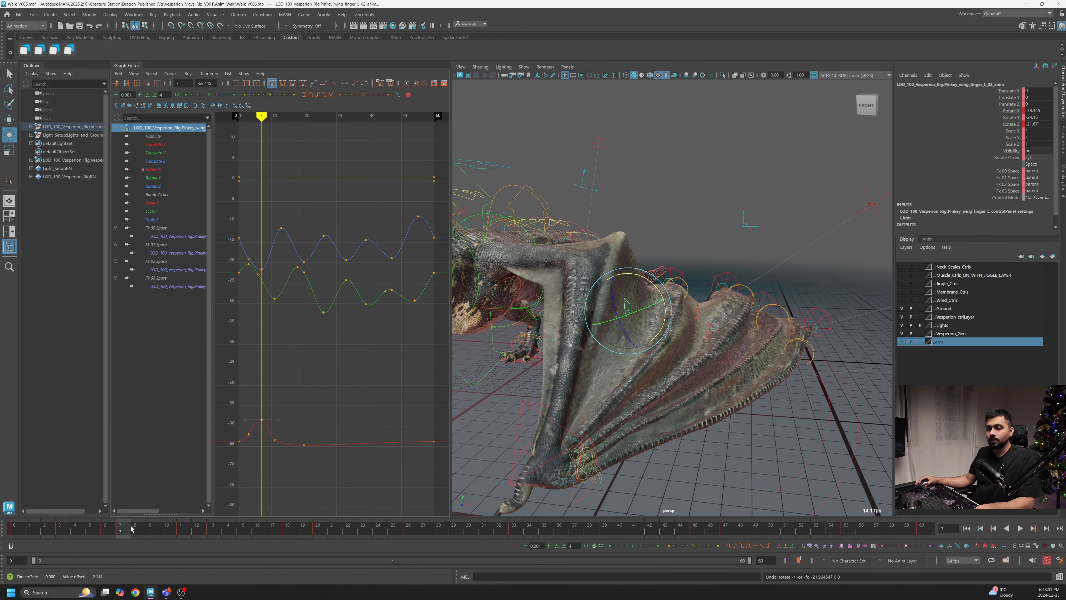
- Adjust the Rotate X curve with keys at frames 11 and 17, lowering the frame 17 key
drag(132, 529, 182, 530)
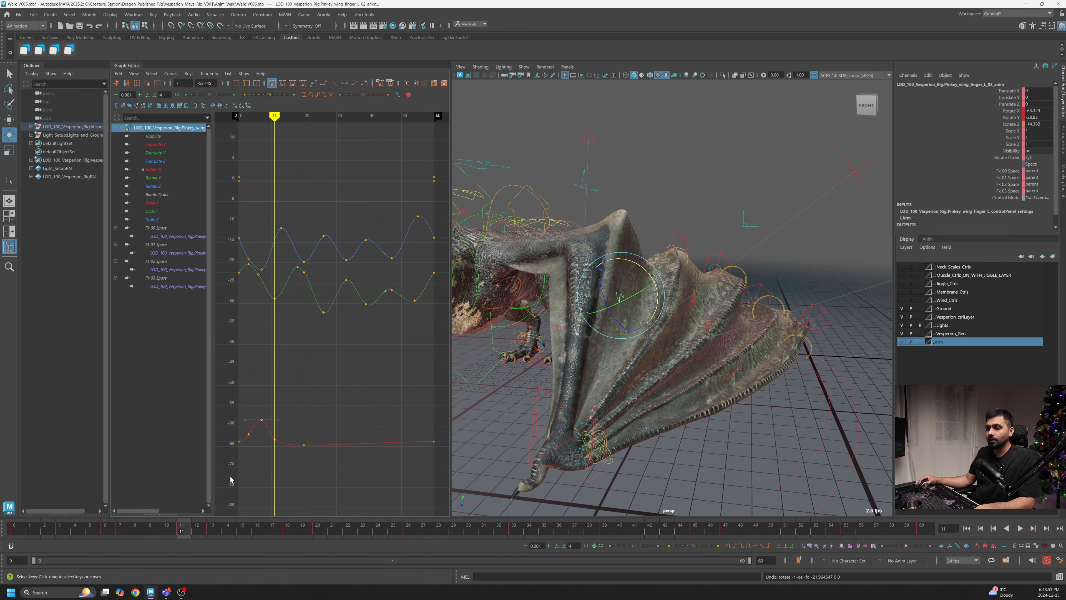
click(275, 439)
shift+middle_drag(275, 439, 273, 431)
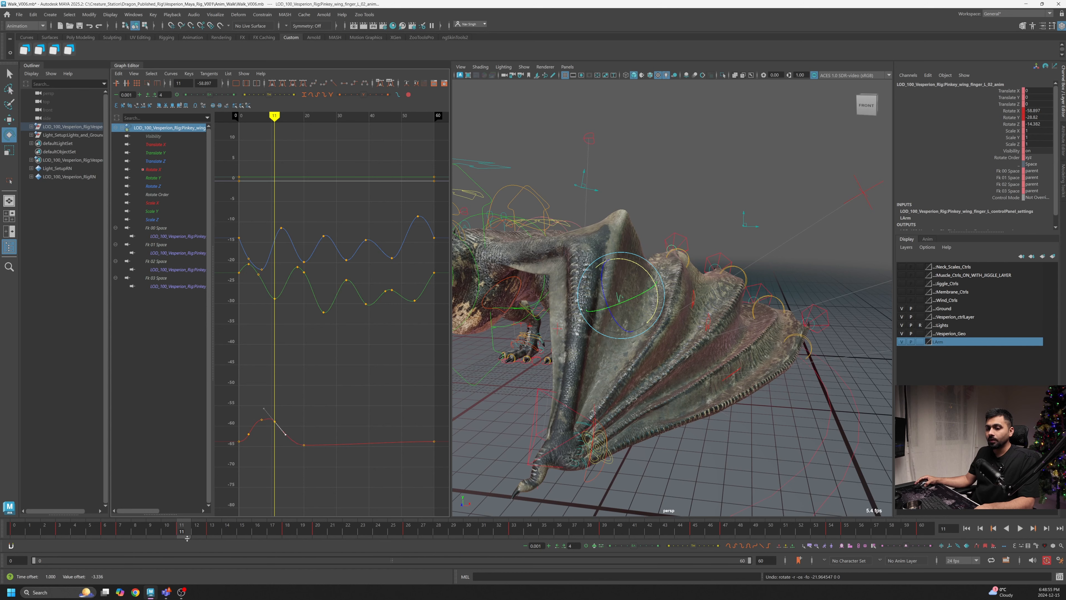
drag(187, 537, 272, 534)
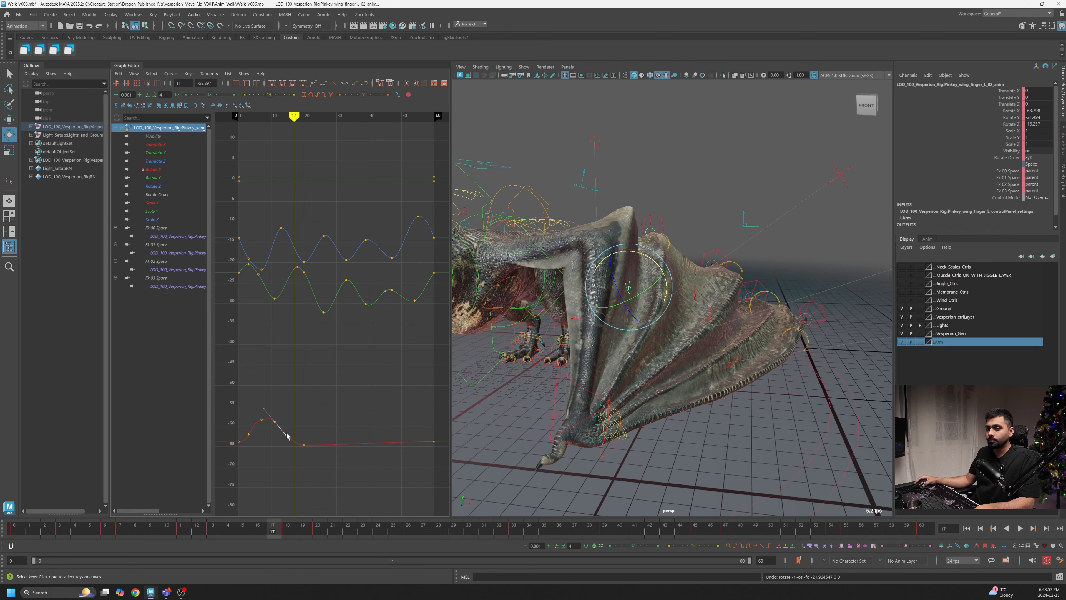
right_click(298, 427)
click(311, 432)
drag(312, 432, 290, 454)
shift+middle_drag(296, 453, 297, 462)
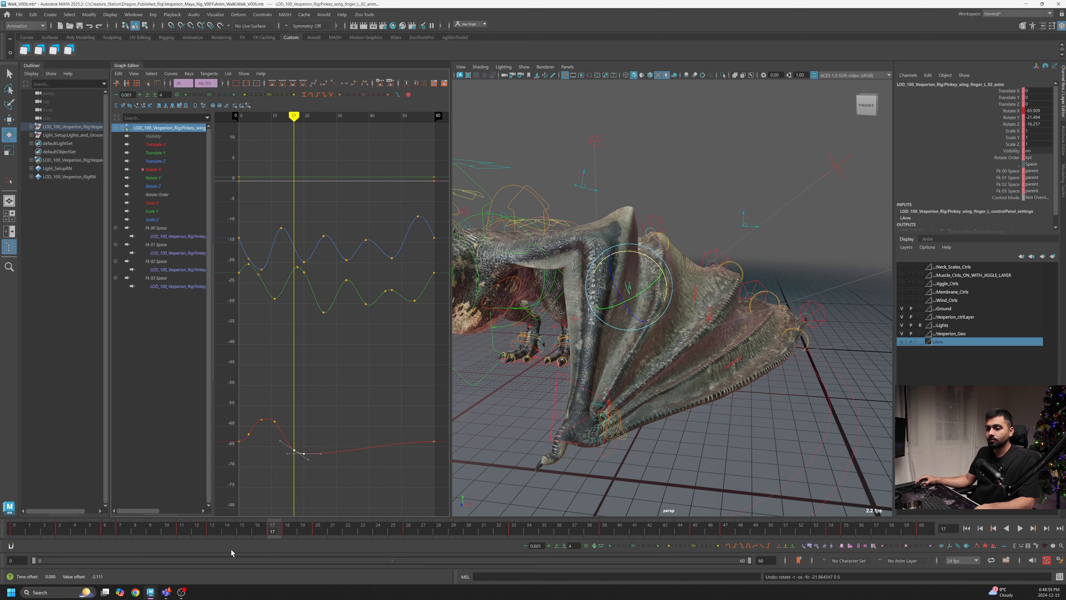
- Set a Rotate X key at frame 34 and lower it to deepen the dip
drag(272, 534, 393, 532)
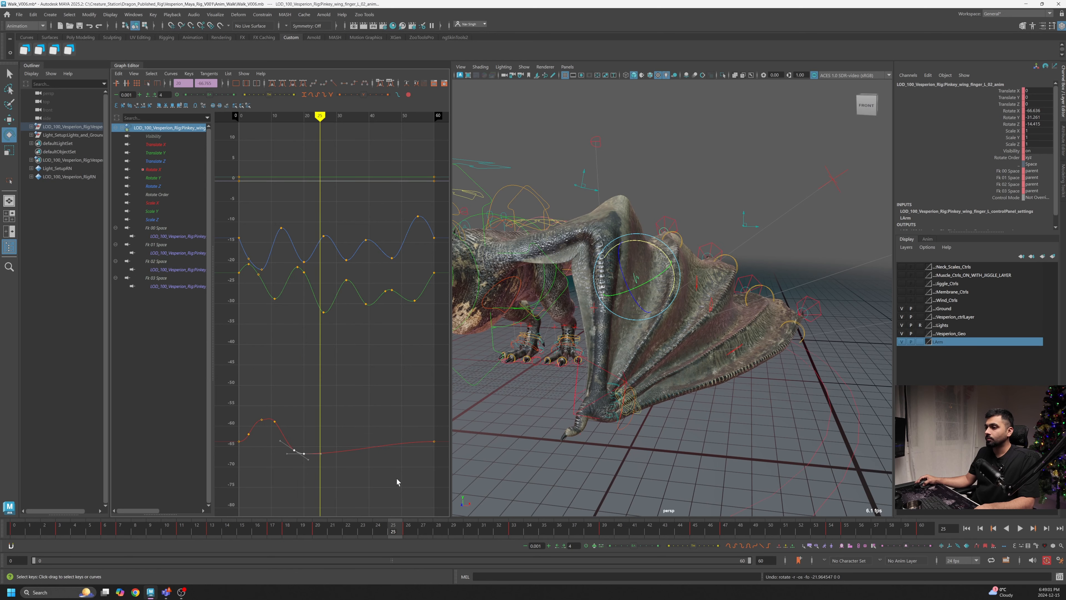
shift+middle_drag(316, 470, 328, 429)
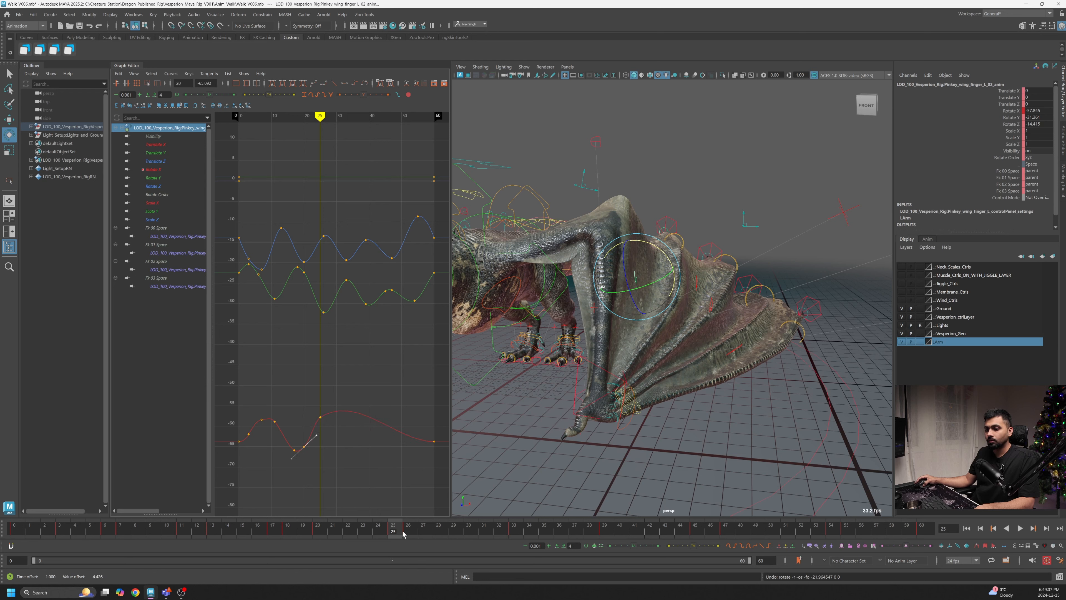
drag(403, 534, 529, 533)
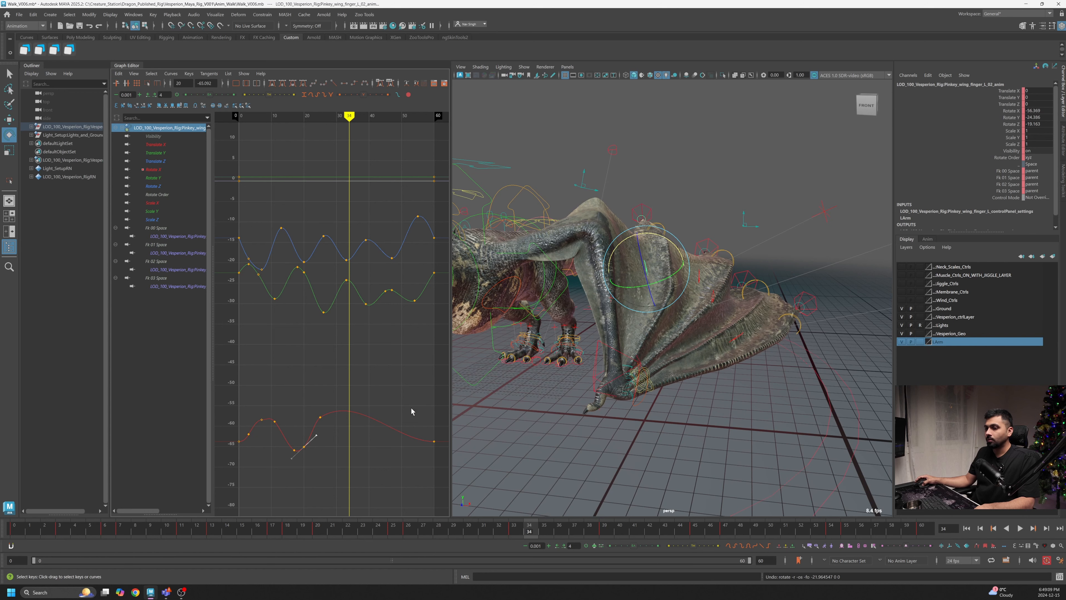
key(s)
shift+middle_drag(360, 449, 363, 479)
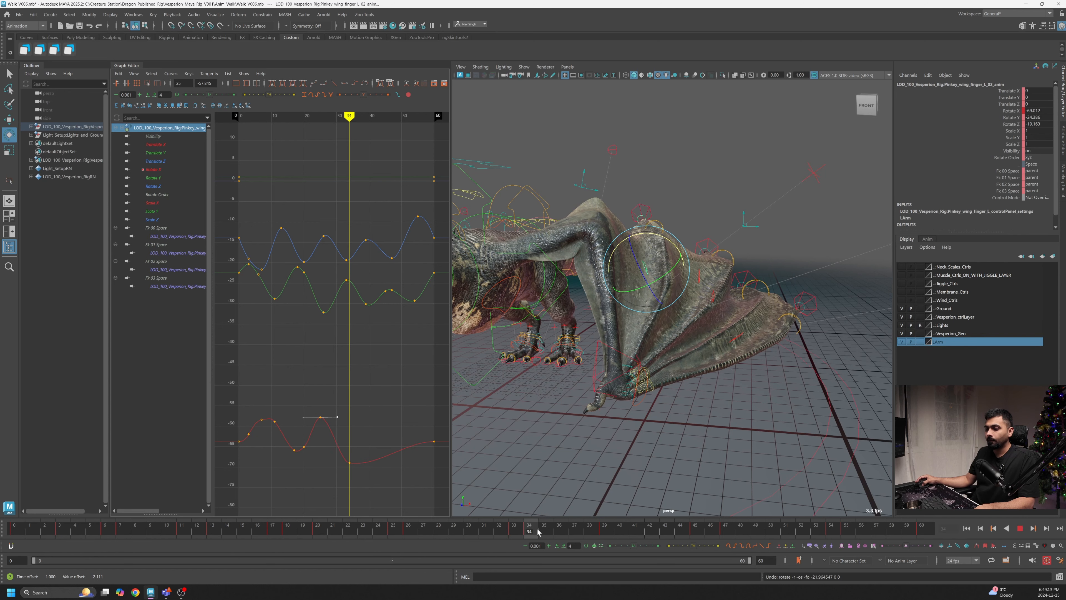
- Raise the Rotate X key at frame 41 and insert a new Rotate X key at frame 50
drag(539, 533, 634, 540)
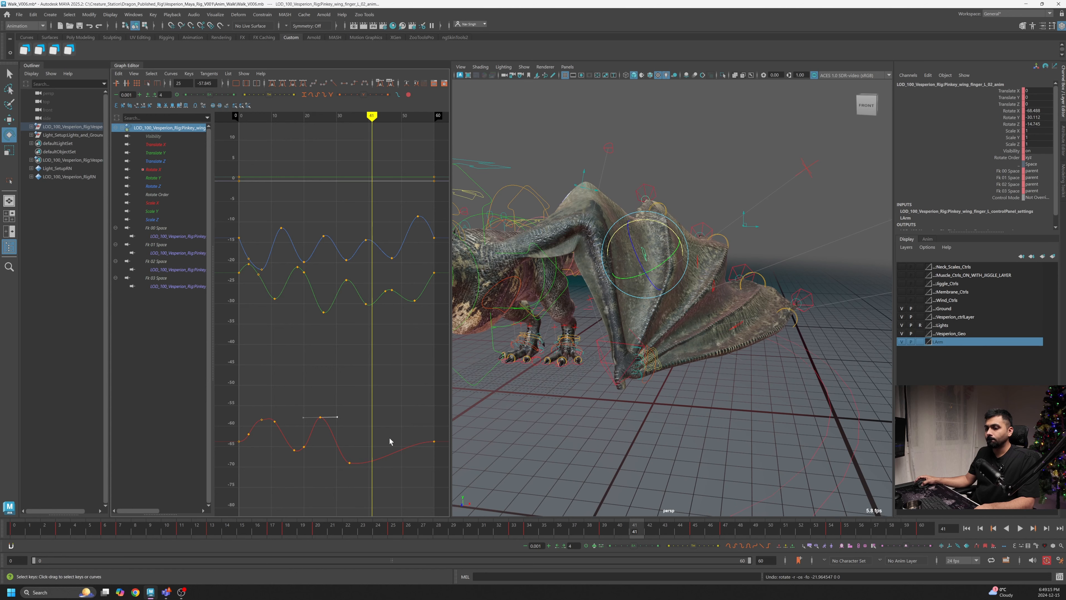
shift+middle_drag(380, 457, 381, 433)
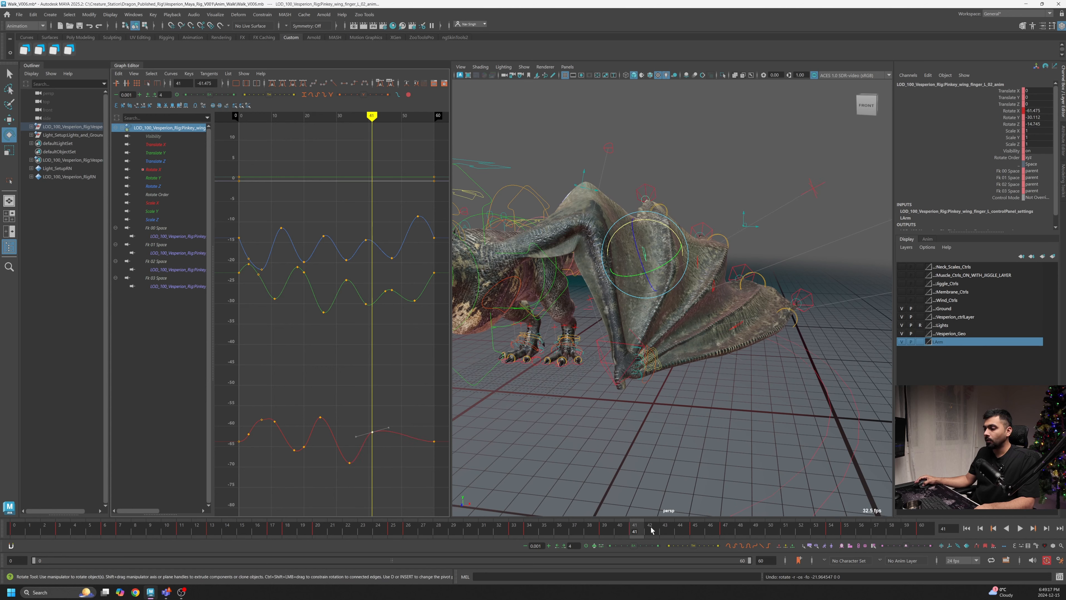
drag(652, 530, 771, 531)
right_click(436, 427)
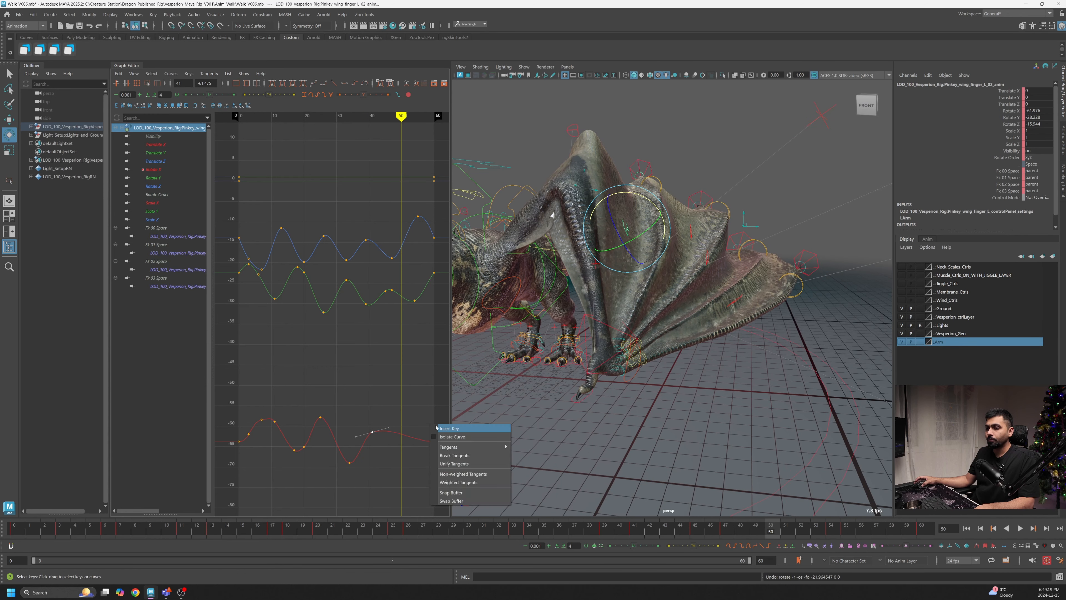
click(437, 428)
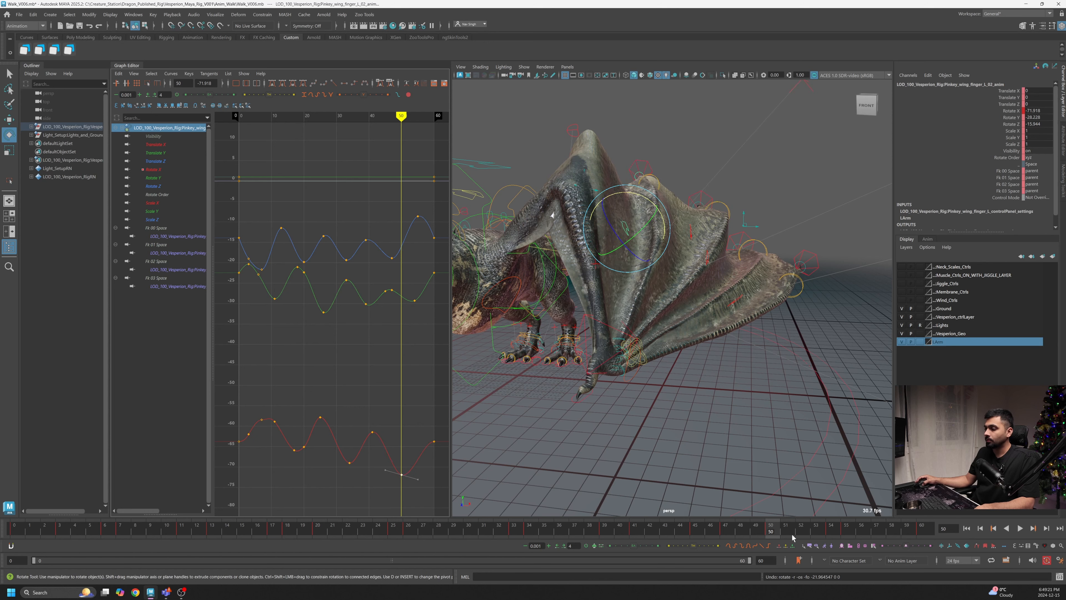
- Play back the animation from frame 55 to review the wing finger's Rotate X motion
drag(788, 532, 846, 531)
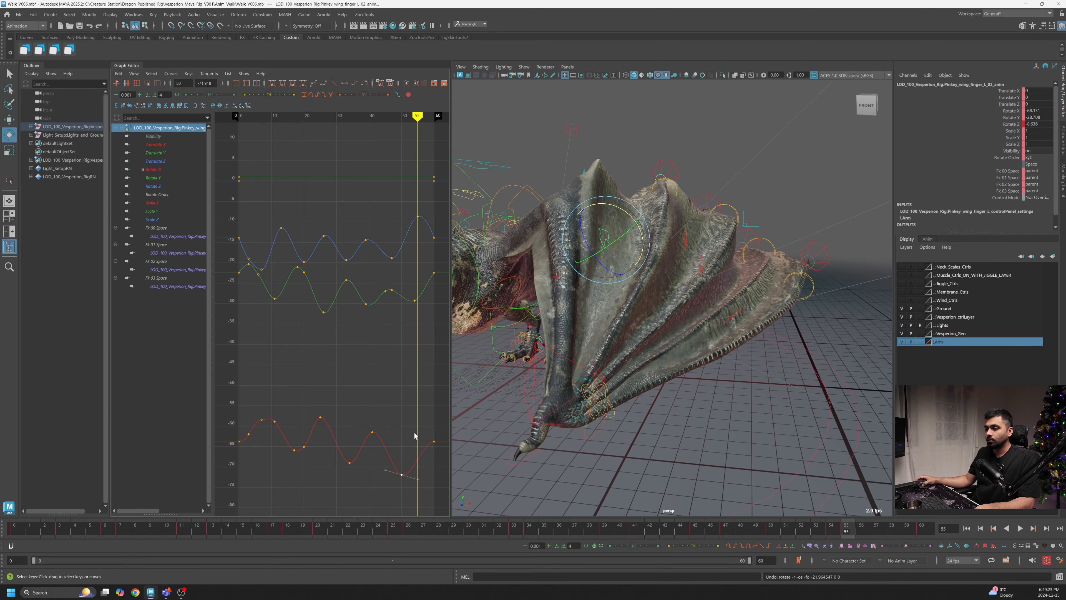
click(1007, 528)
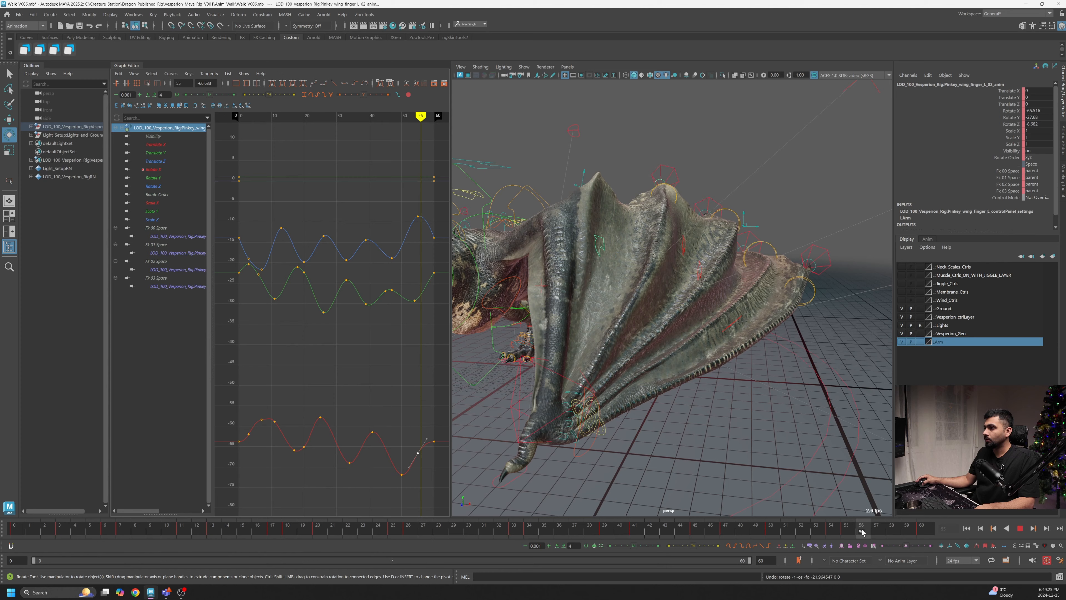
click(1021, 528)
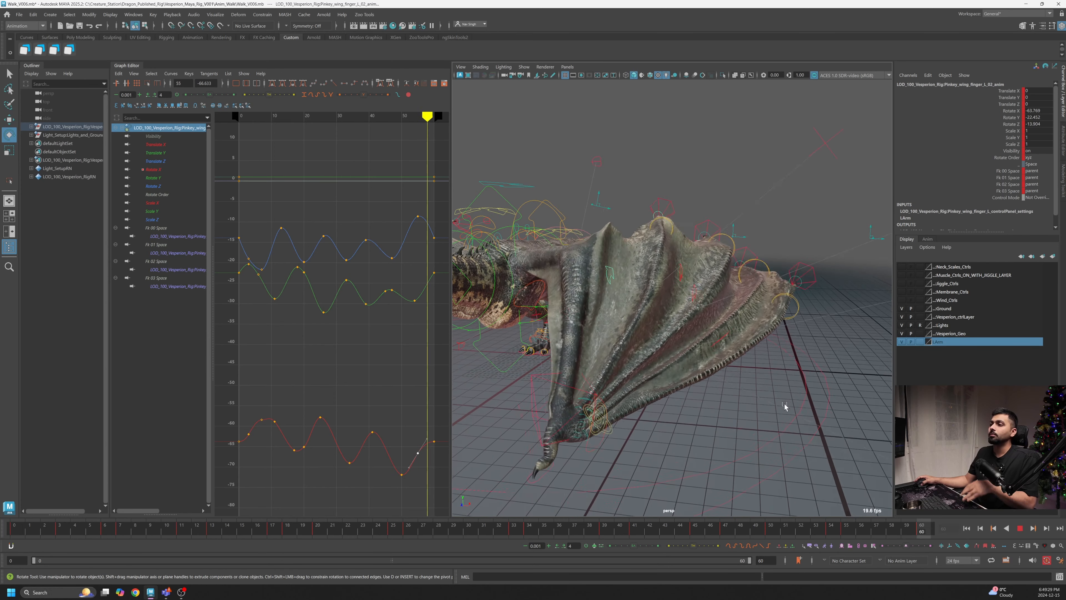
click(1020, 529)
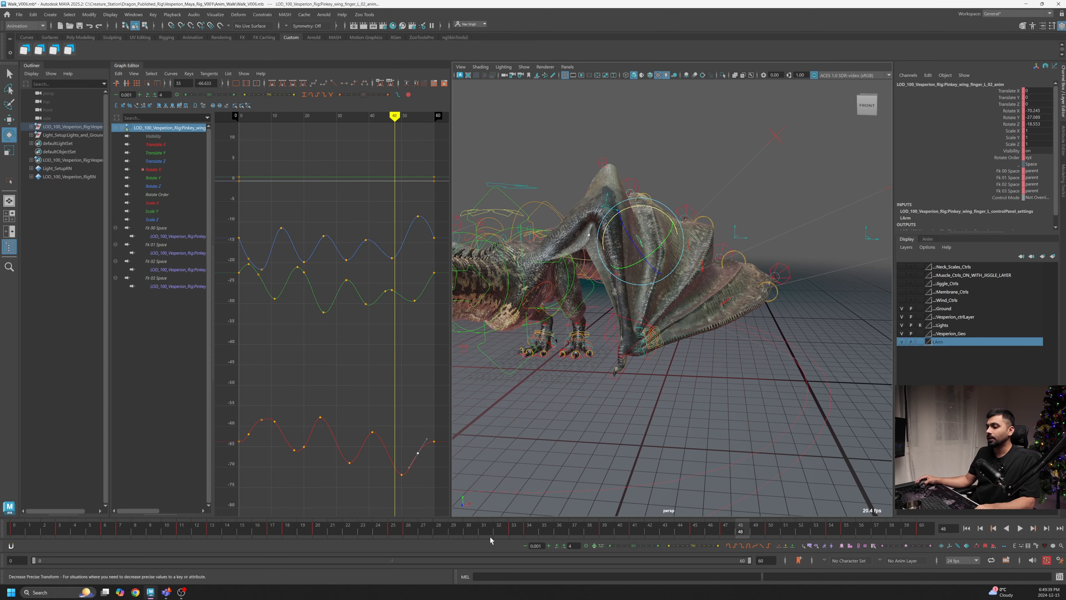
- Select a Rotate Z key, then play back and orbit the view to review the wing membrane motion
drag(497, 532, 699, 540)
click(388, 289)
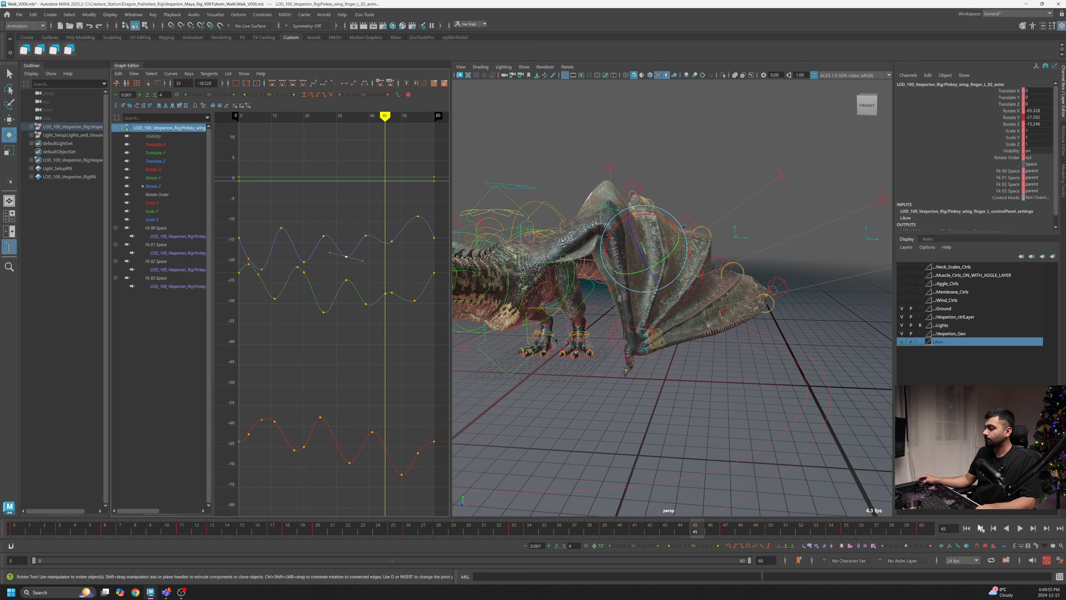
click(1020, 528)
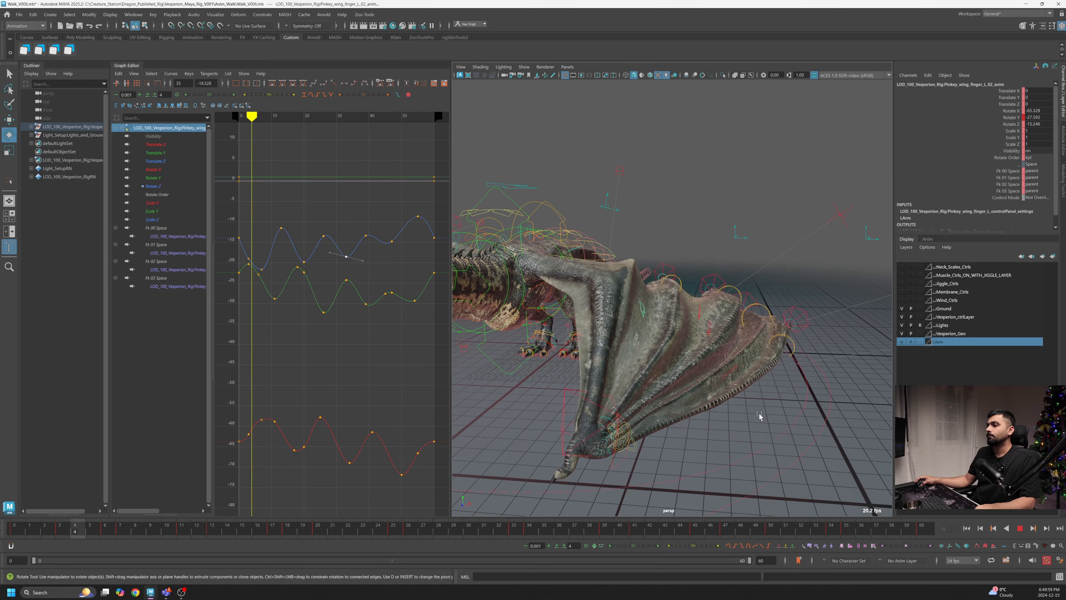
alt+drag(763, 412, 743, 382)
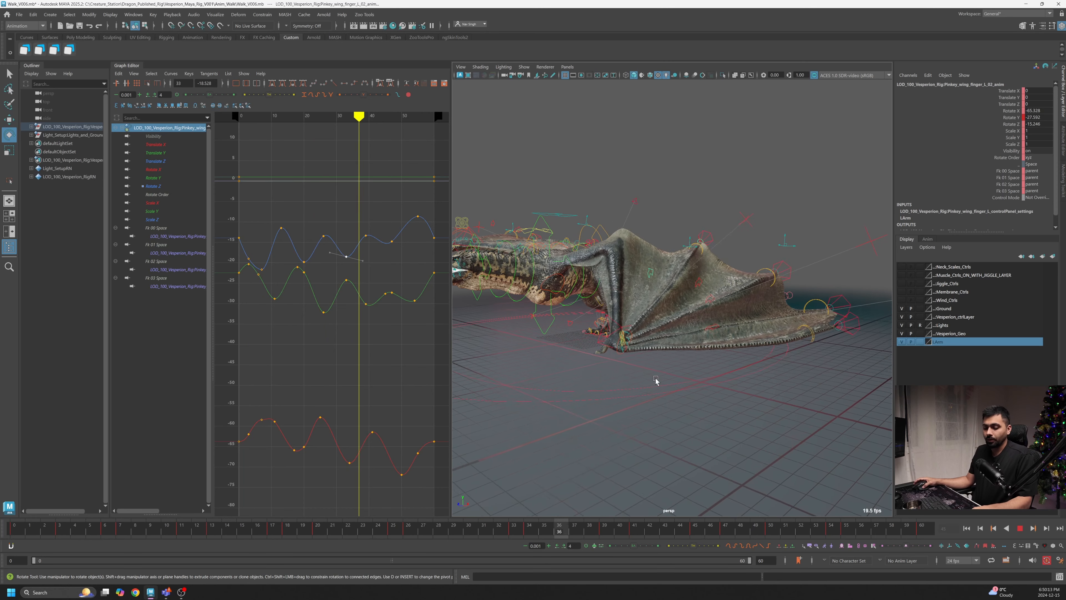
key(w)
alt+drag(693, 327, 797, 416)
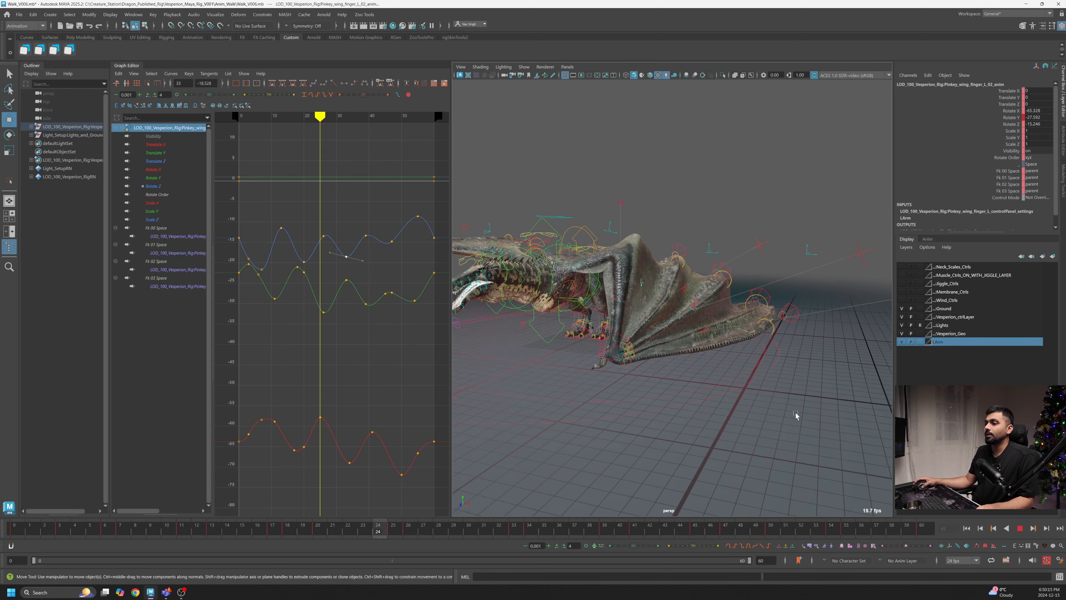
click(1021, 529)
- Select the wing finger foot IK control, frame its curves, and move the control at frame 0
alt+drag(685, 276, 765, 281)
click(691, 294)
key(f)
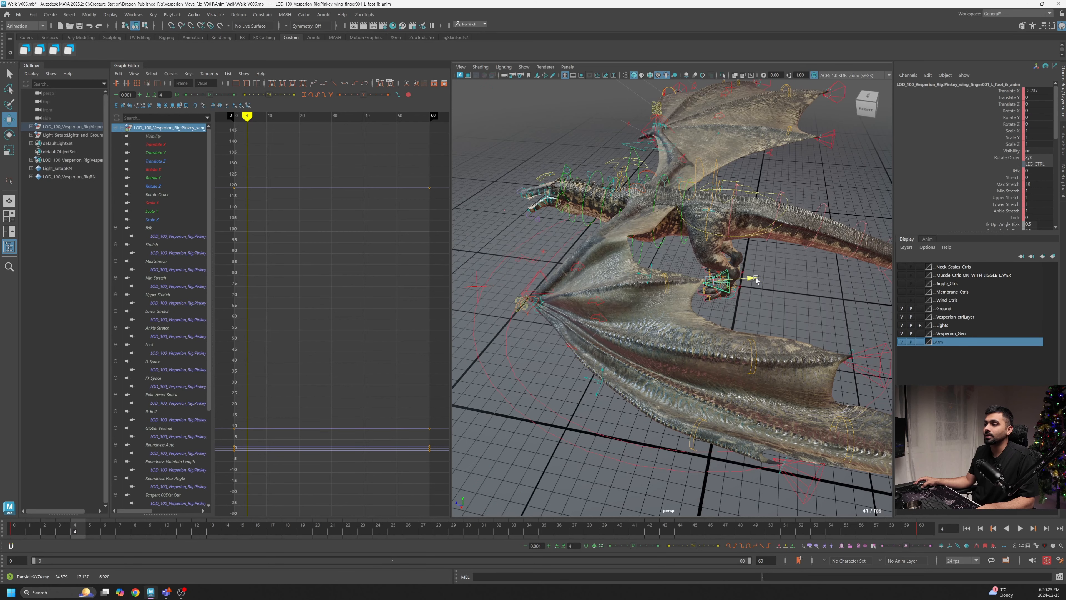
alt+drag(748, 281, 740, 251)
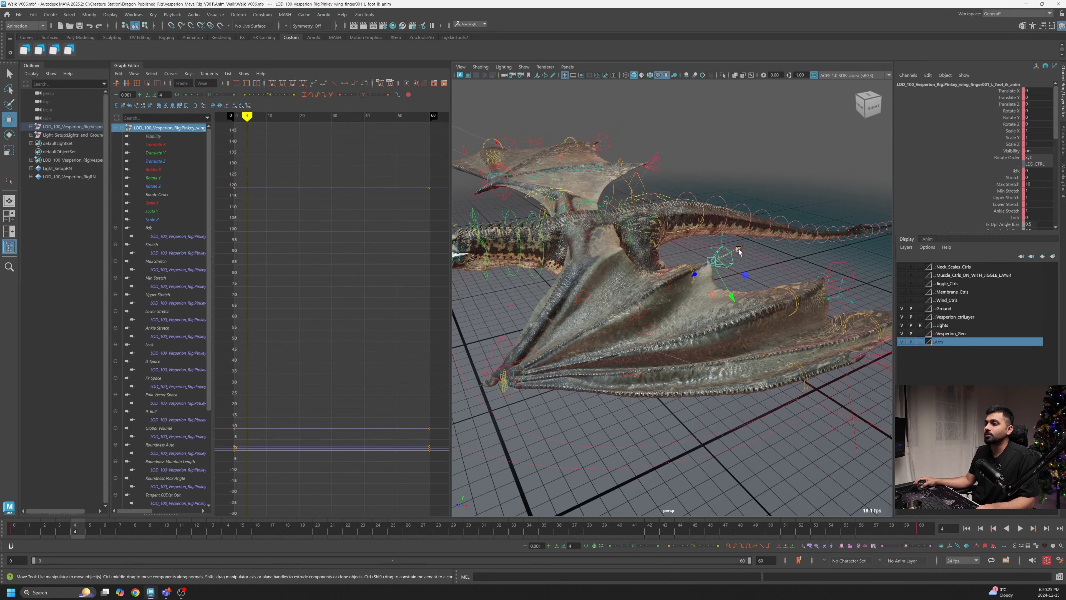
click(13, 532)
alt+drag(556, 399, 614, 342)
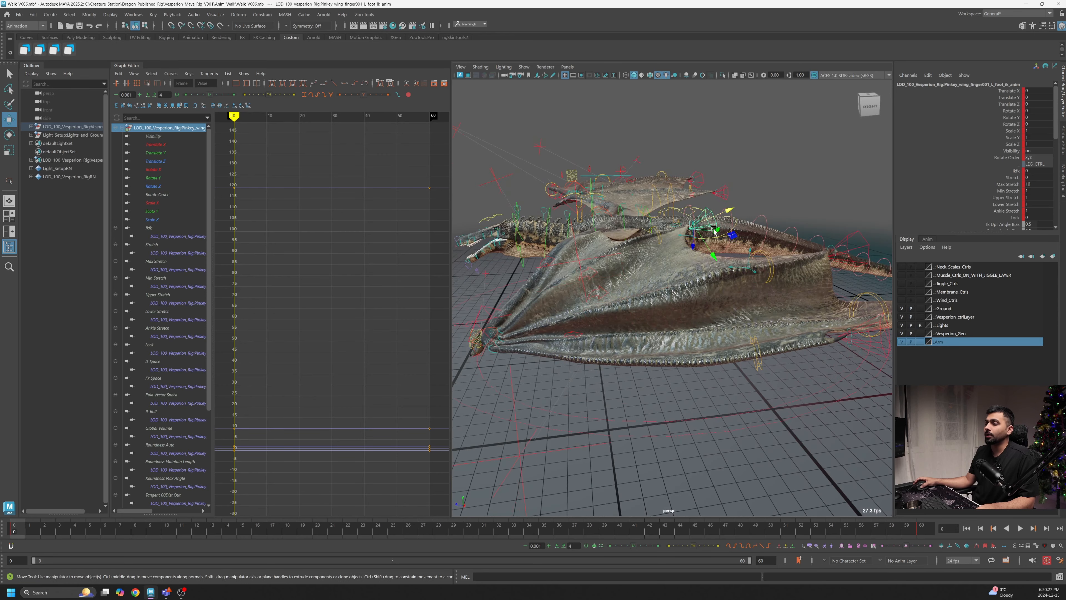
alt+drag(713, 226, 669, 282)
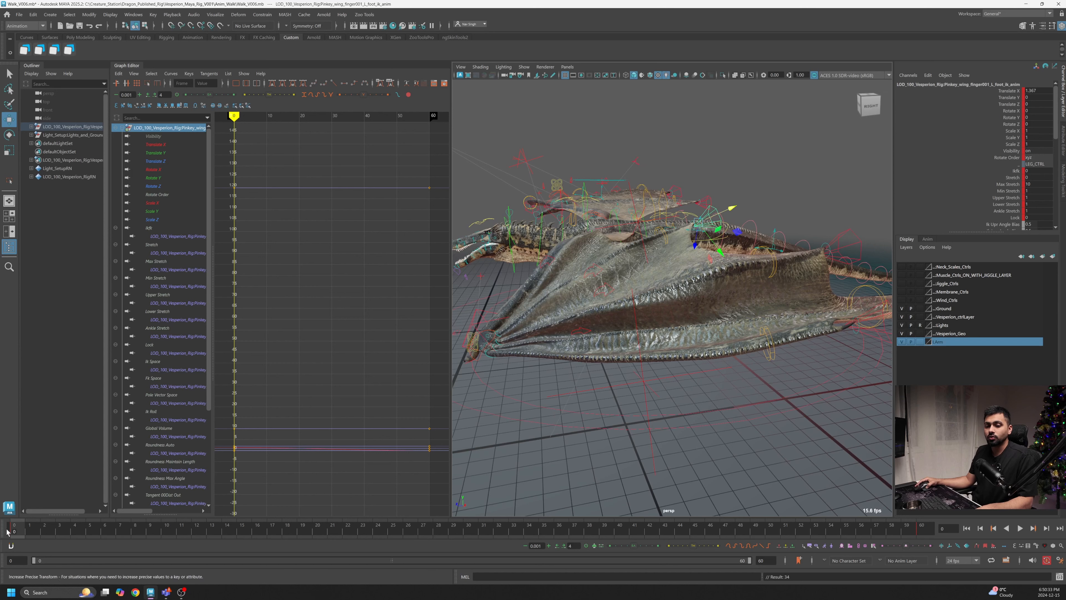
- Play back the animation and orbit the view to review the foot IK control's motion
drag(13, 532, 931, 540)
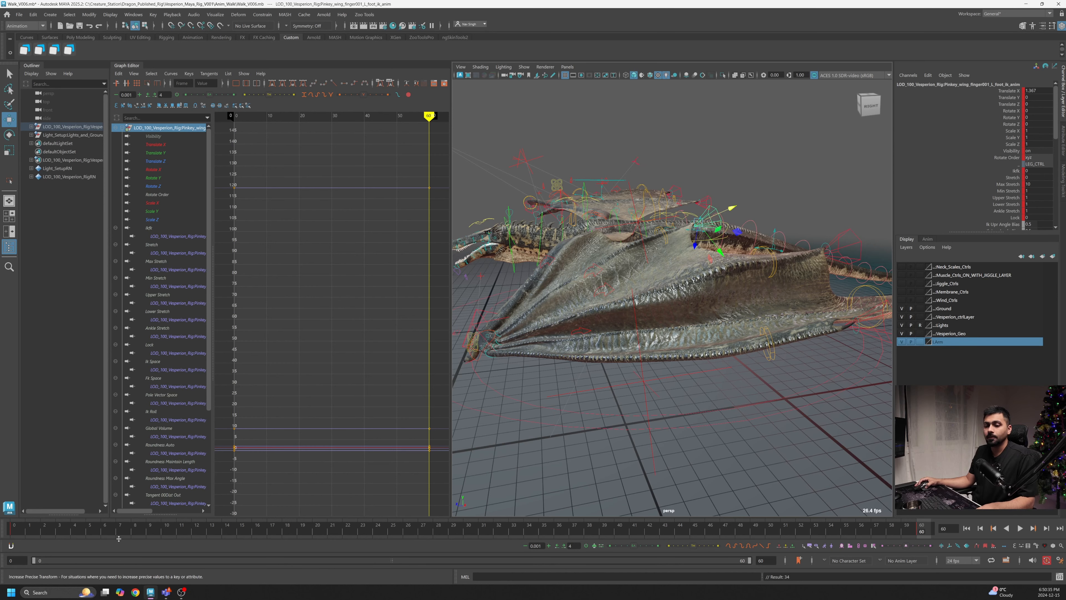
key(alt+v)
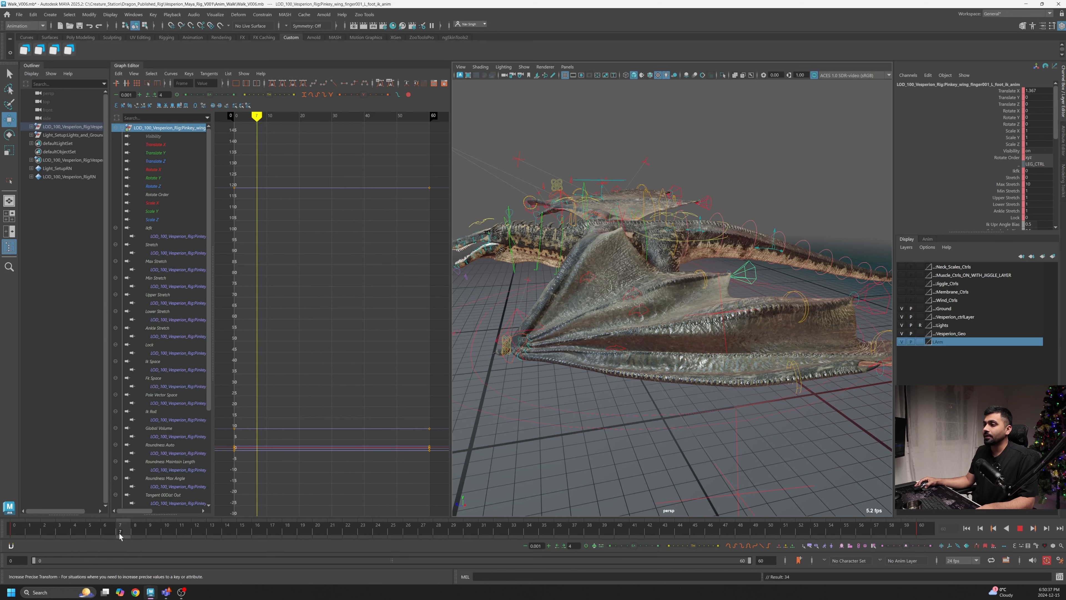
key(Escape)
drag(770, 272, 626, 386)
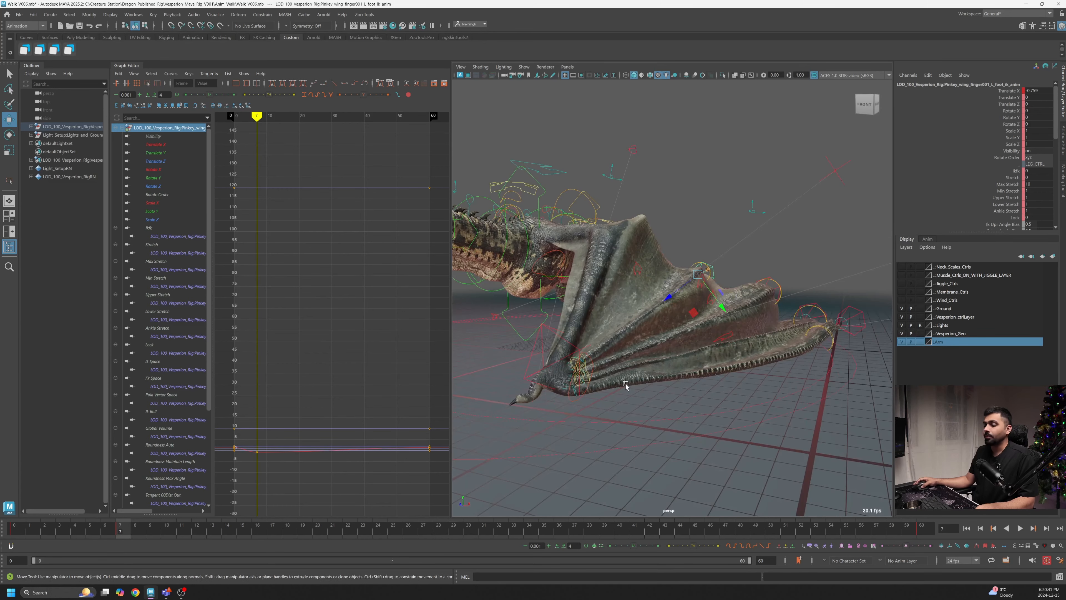
drag(123, 531, 59, 532)
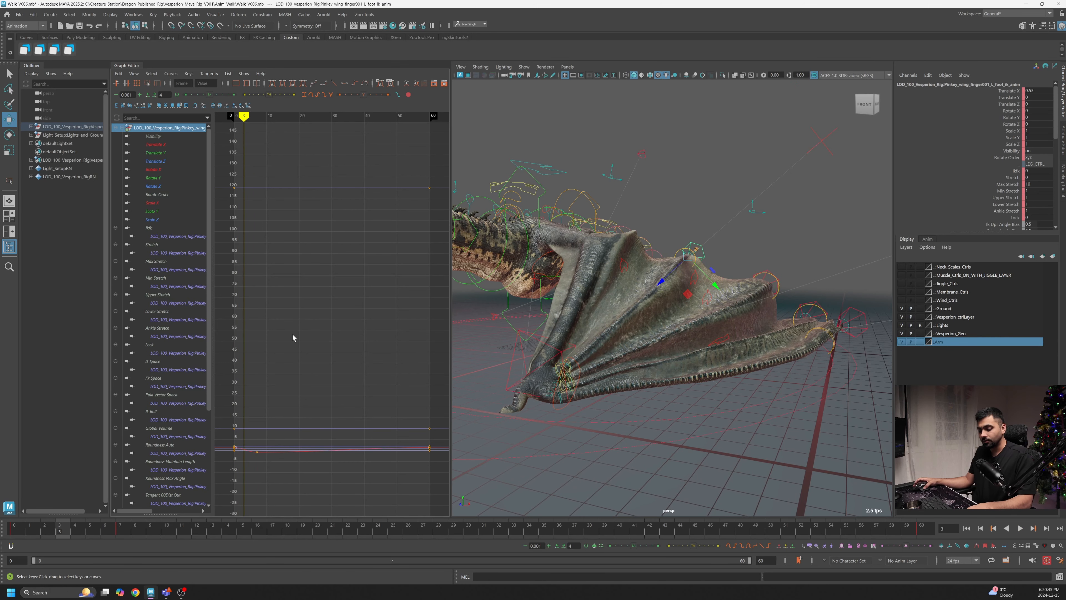
- Show and frame the foot IK control's Translate X curve in the graph editor and play it back
click(156, 145)
key(f)
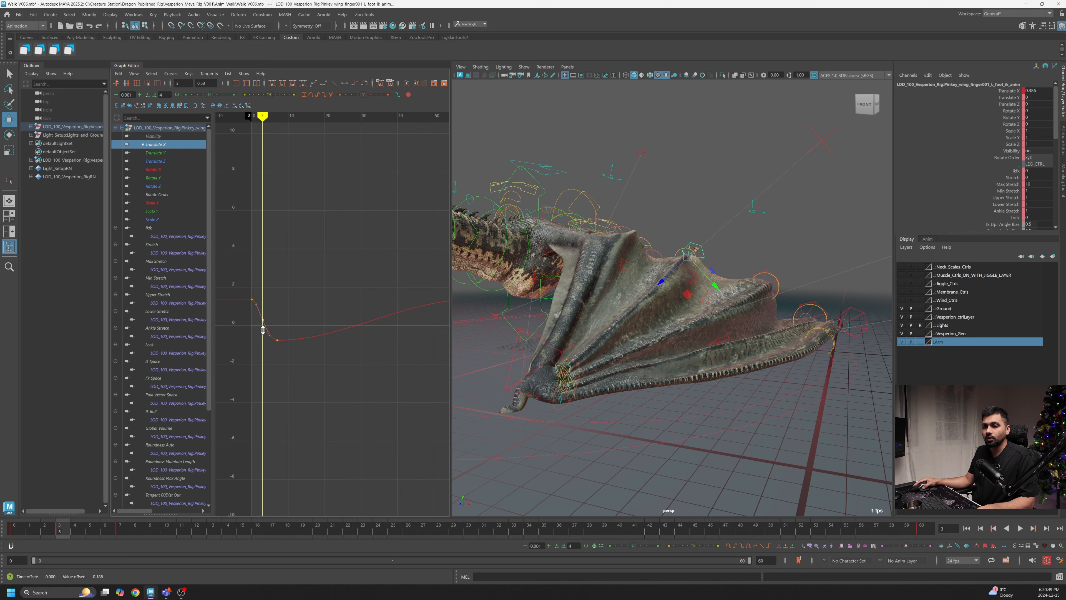
key(alt+v)
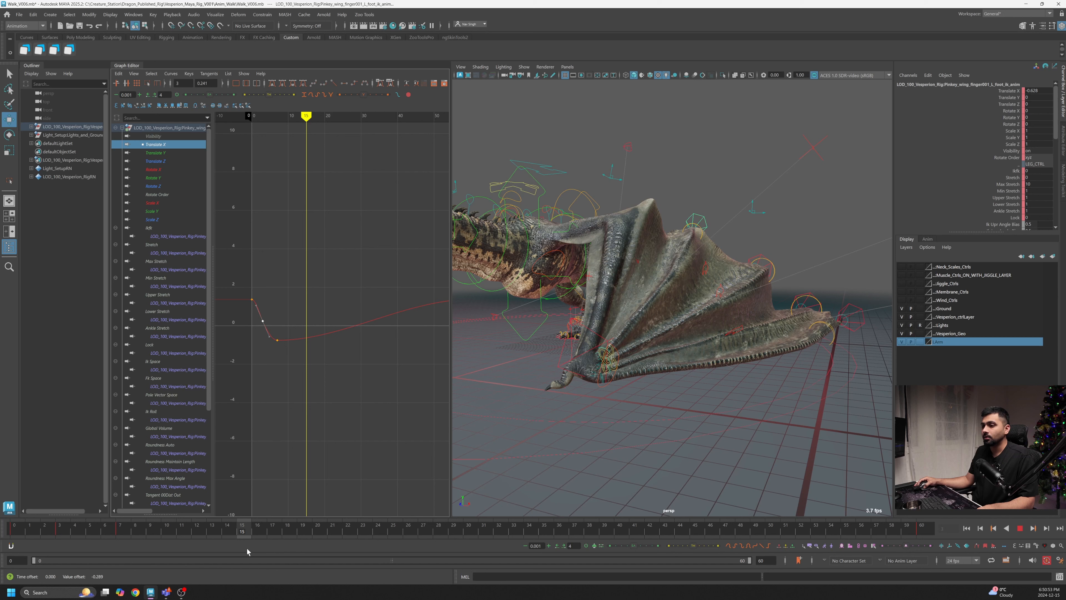
key(alt+v)
shift+middle_drag(315, 361, 315, 337)
- Insert a Translate X key at frame 20 and lower it
drag(129, 531, 331, 529)
right_click(330, 297)
click(335, 302)
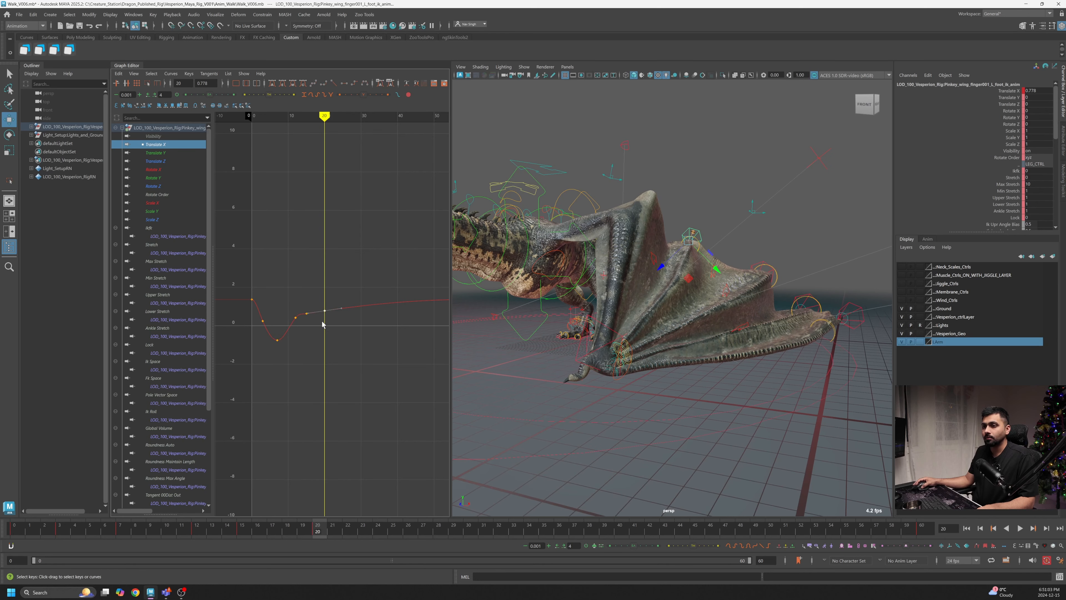
shift+middle_drag(328, 330, 330, 348)
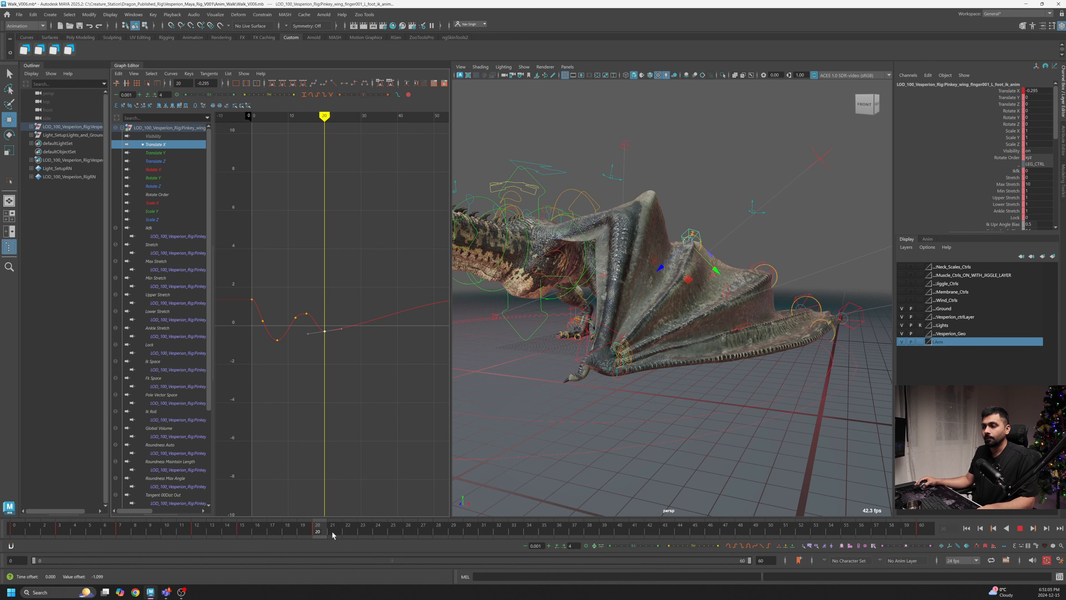
- Insert a Translate X key at frame 28 and shape the curve around it
drag(332, 534, 444, 544)
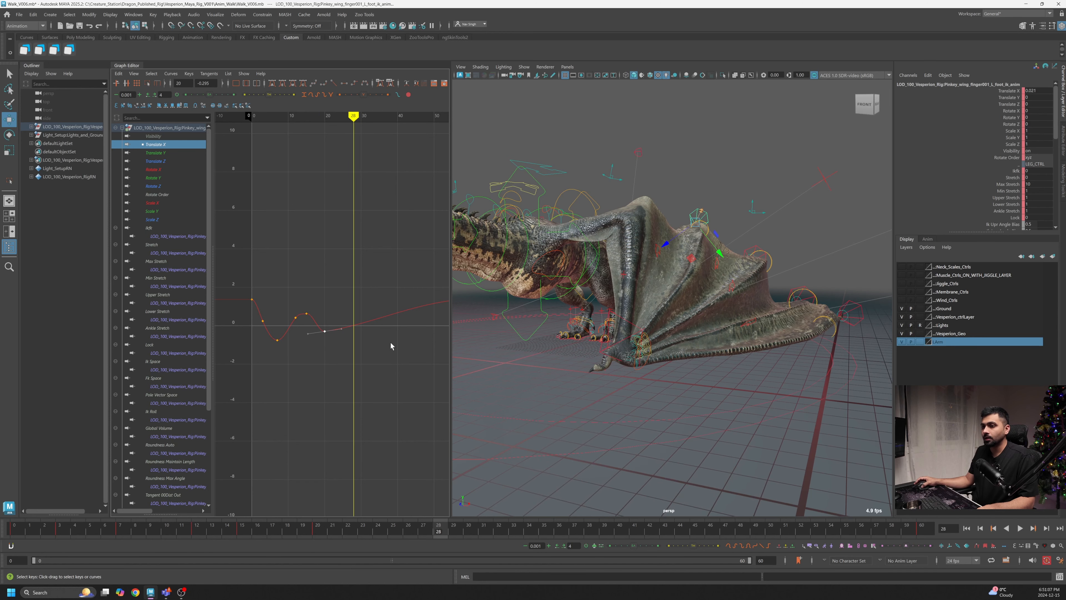
right_click(347, 288)
click(352, 292)
drag(367, 303, 362, 321)
shift+middle_drag(360, 328, 361, 319)
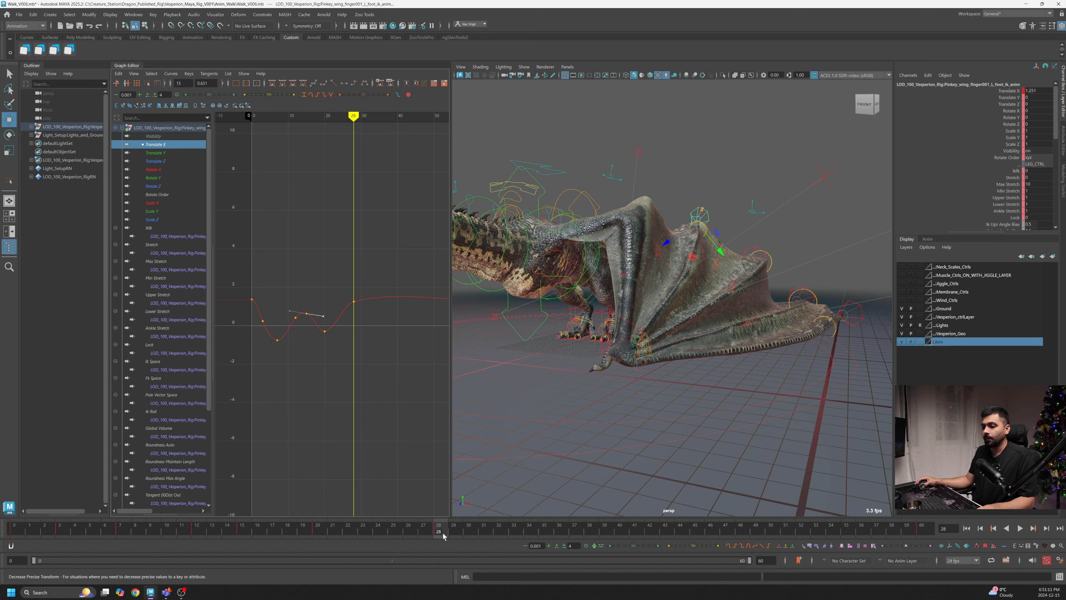
- Insert a Translate X key at frame 34 and lower it
drag(443, 536, 529, 537)
right_click(373, 288)
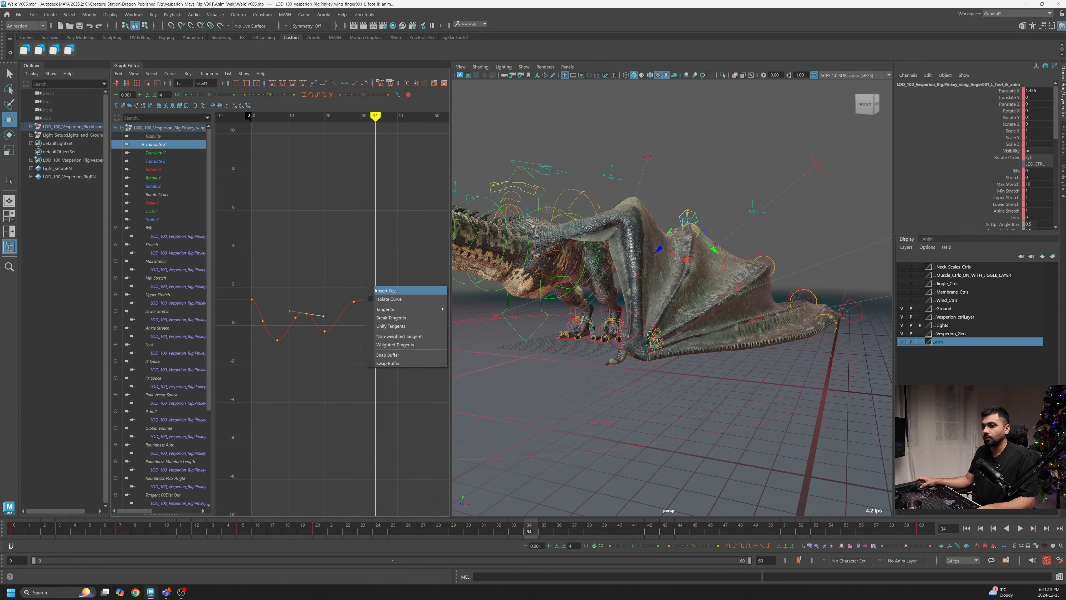
click(379, 292)
shift+middle_drag(382, 312, 382, 332)
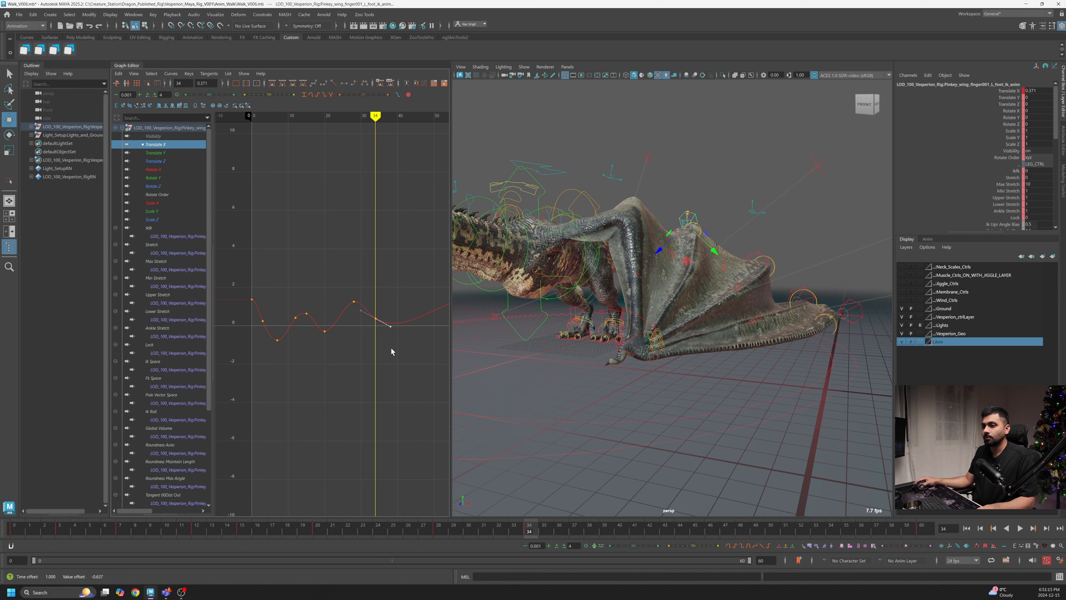
- Adjust the Translate X key around frame 41 and play back the result
drag(535, 537, 644, 535)
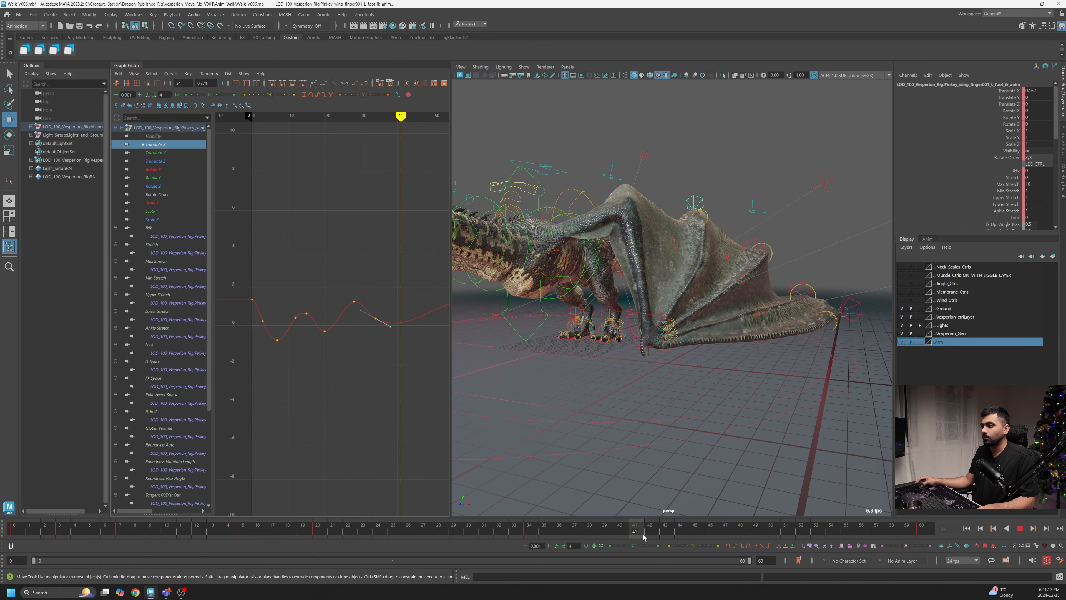
drag(400, 340, 400, 338)
shift+middle_drag(400, 338, 364, 308)
key(alt+v)
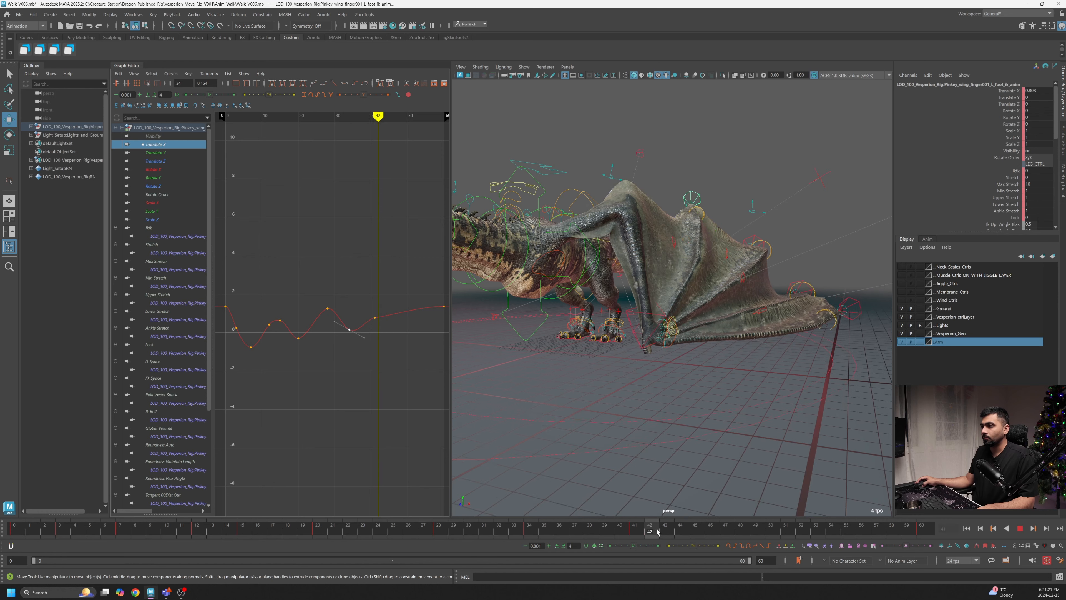
- Lower the Translate X key near frame 48 to create a deeper dip, then play back
click(756, 537)
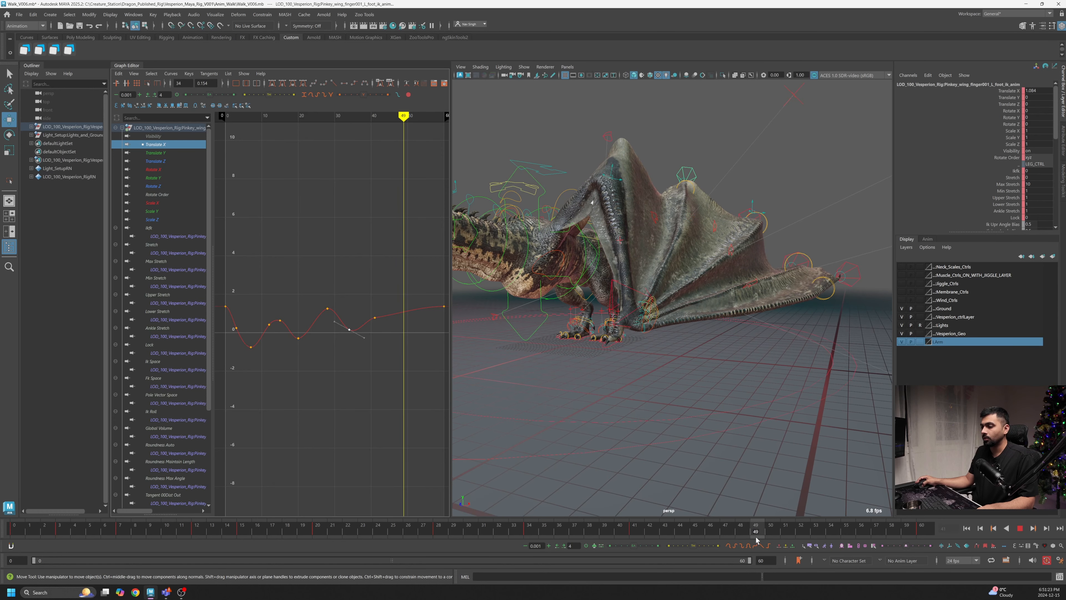
drag(401, 324, 401, 325)
shift+middle_drag(402, 326, 414, 388)
alt+middle_drag(414, 388, 388, 387)
key(alt+v)
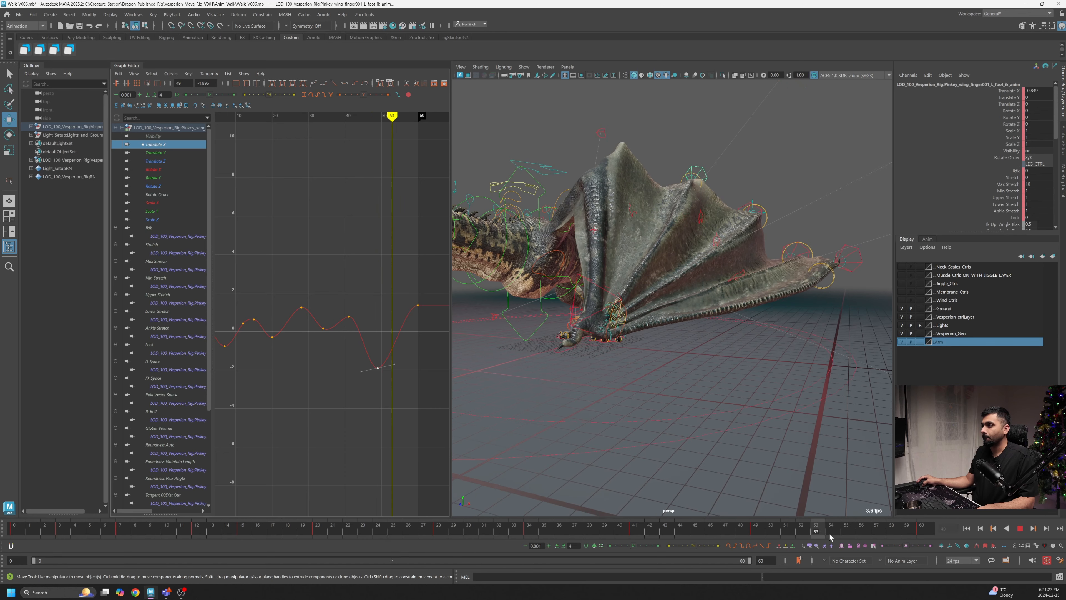
- Fine-tune the Translate X dip key near the end of the cycle, nudging it slightly lower
click(832, 534)
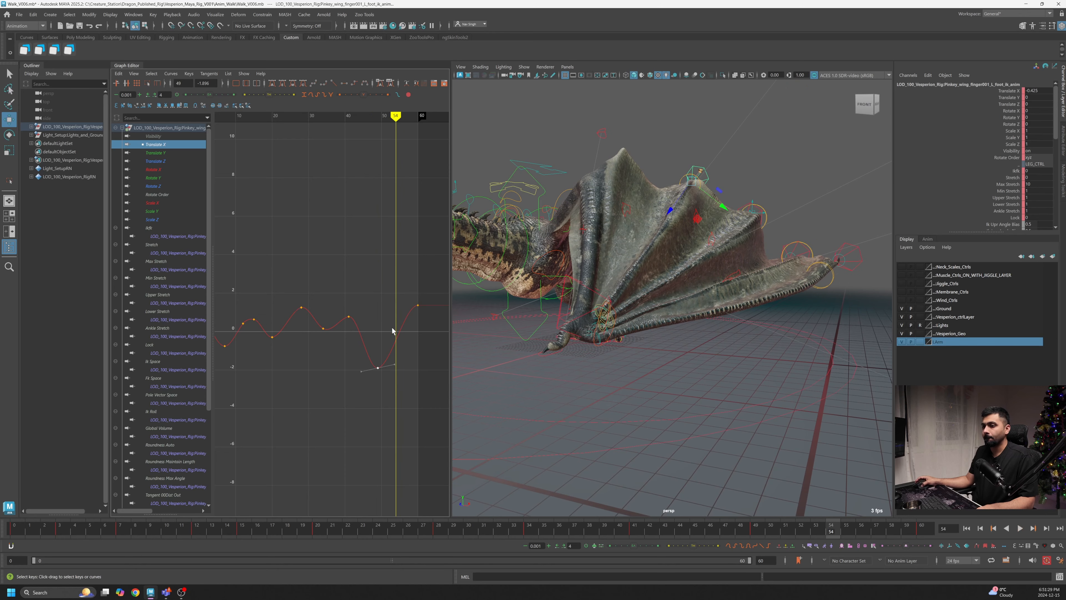
drag(388, 353, 389, 353)
middle_drag(388, 353, 400, 364)
scroll(403, 364, down, 3)
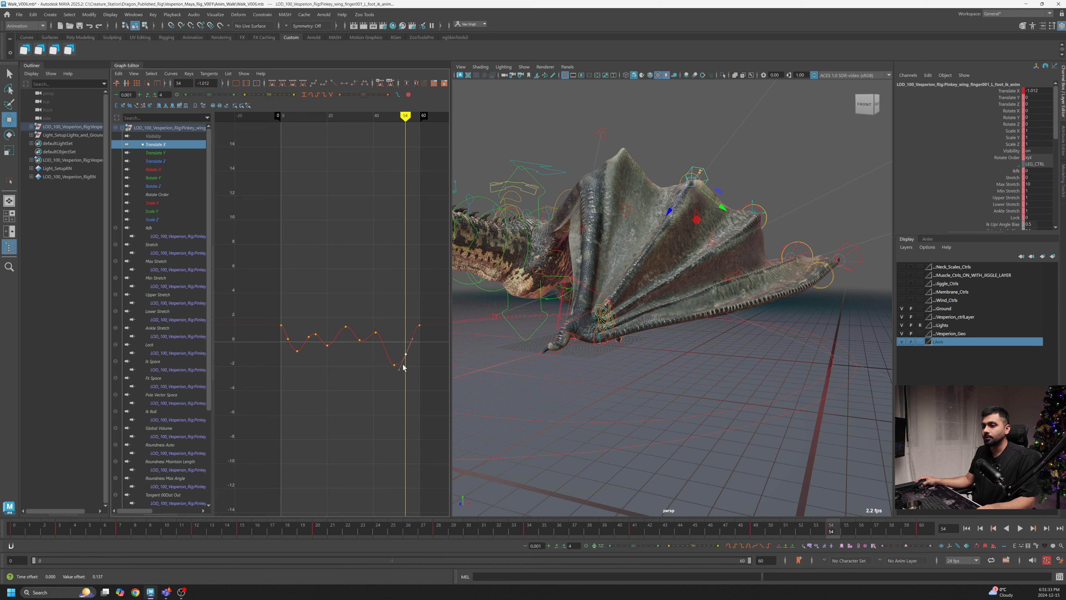
middle_drag(401, 373, 401, 381)
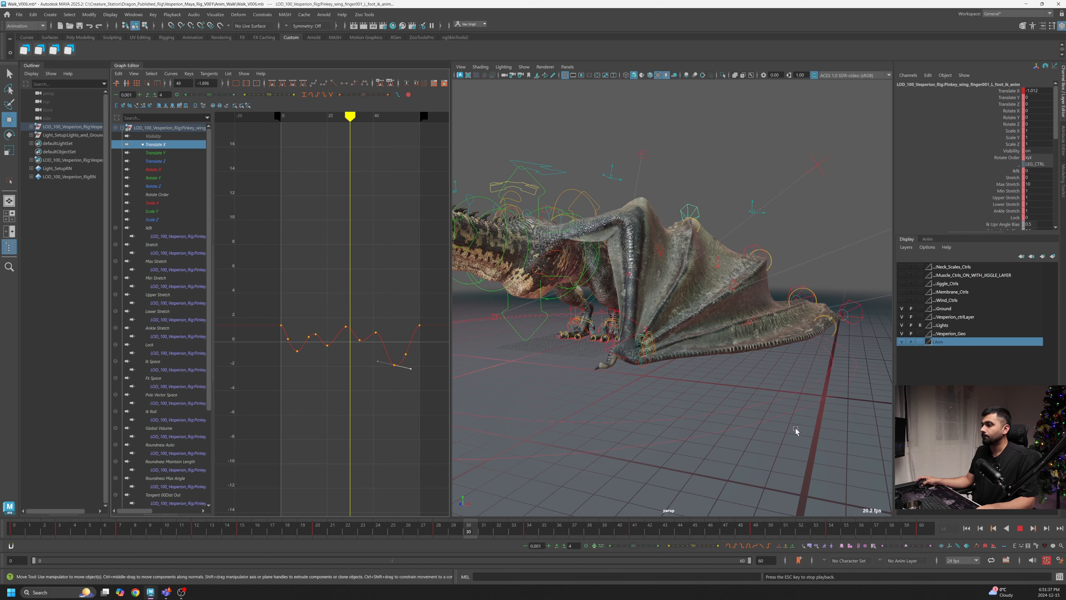
- Review the left wing's membrane and finger motion from several angles while the walk cycle plays back
alt+drag(776, 426, 761, 425)
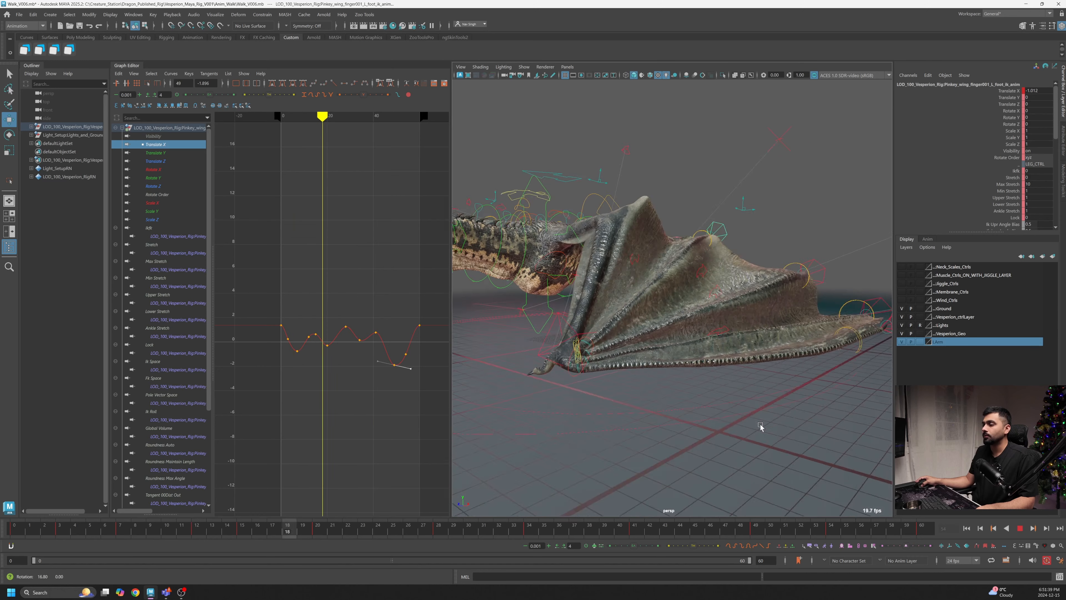
alt+right_drag(760, 425, 708, 410)
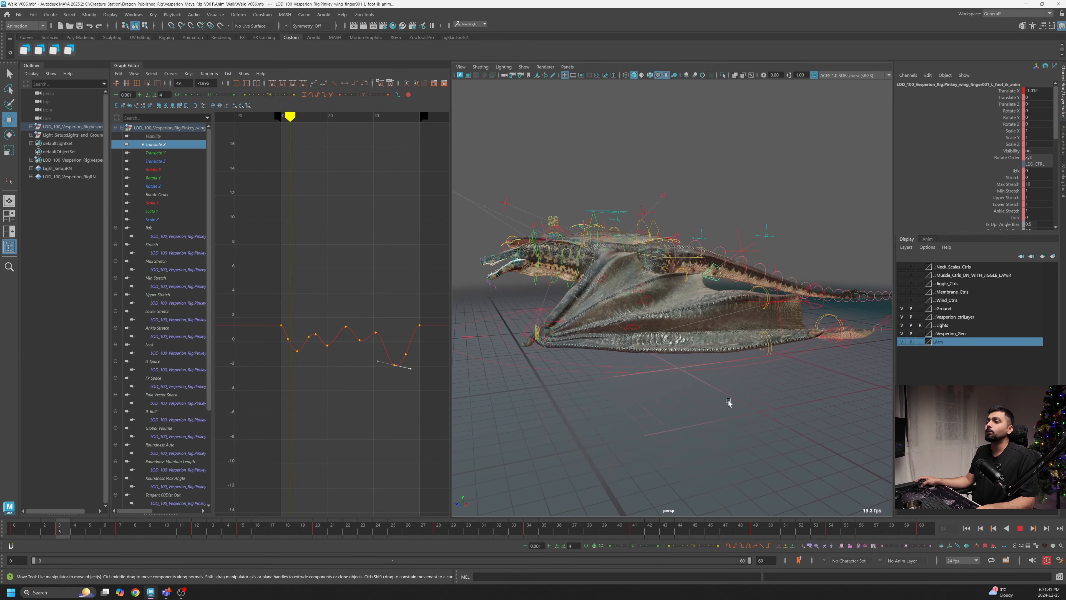
alt+drag(728, 399, 699, 407)
scroll(699, 407, up, 3)
alt+middle_drag(685, 381, 631, 379)
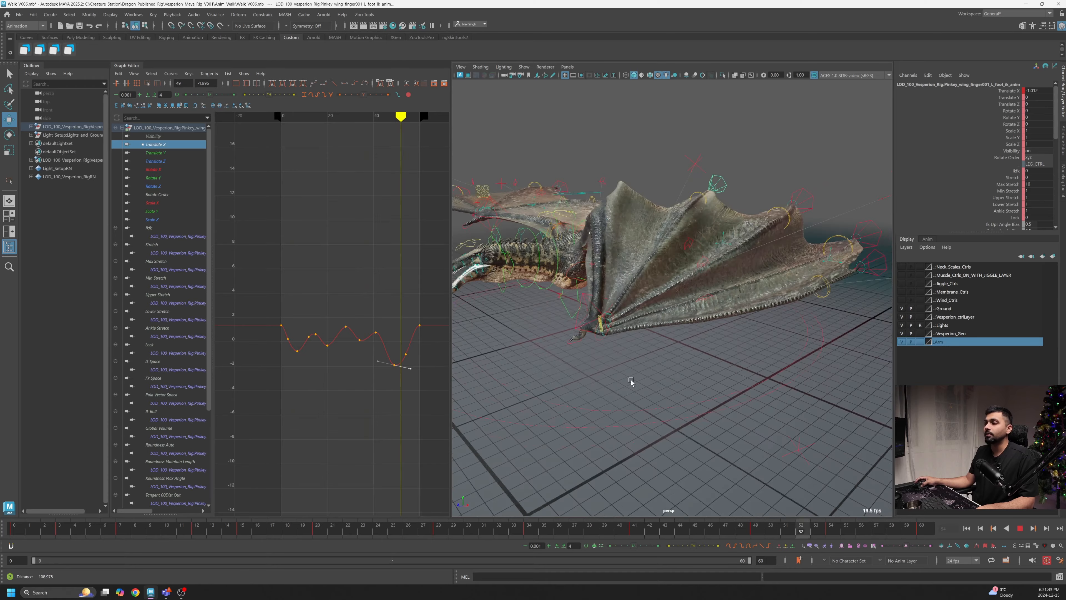
alt+drag(630, 380, 669, 361)
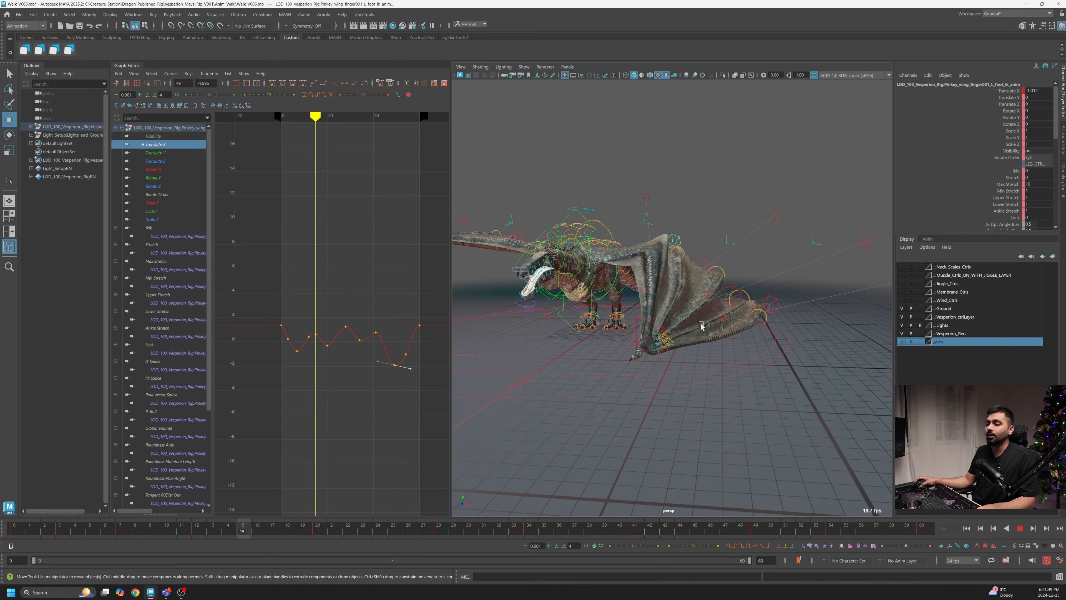
alt+drag(701, 325, 784, 288)
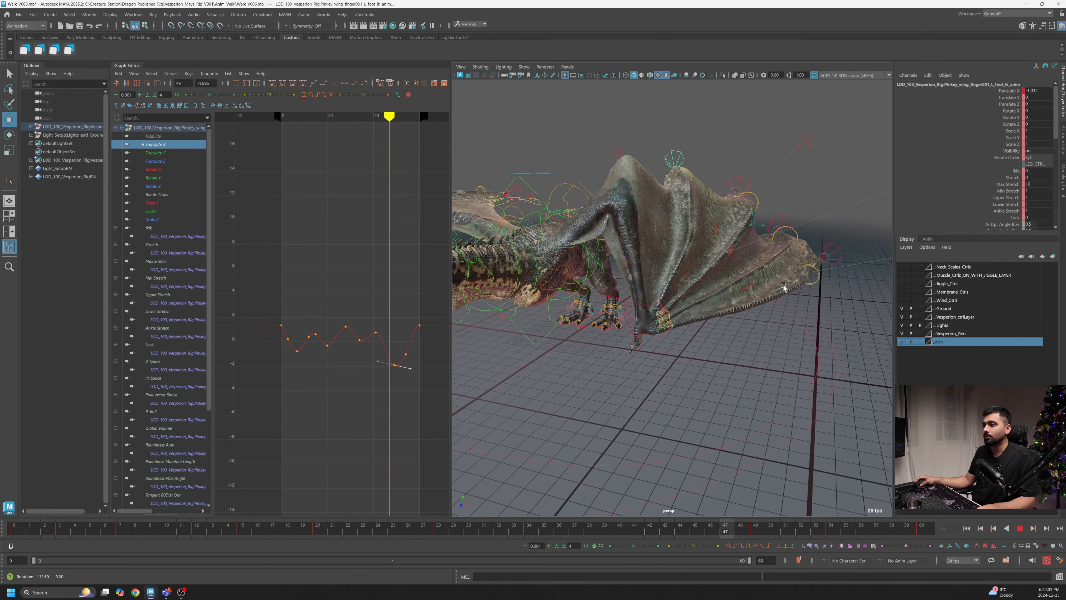
alt+drag(721, 299, 716, 299)
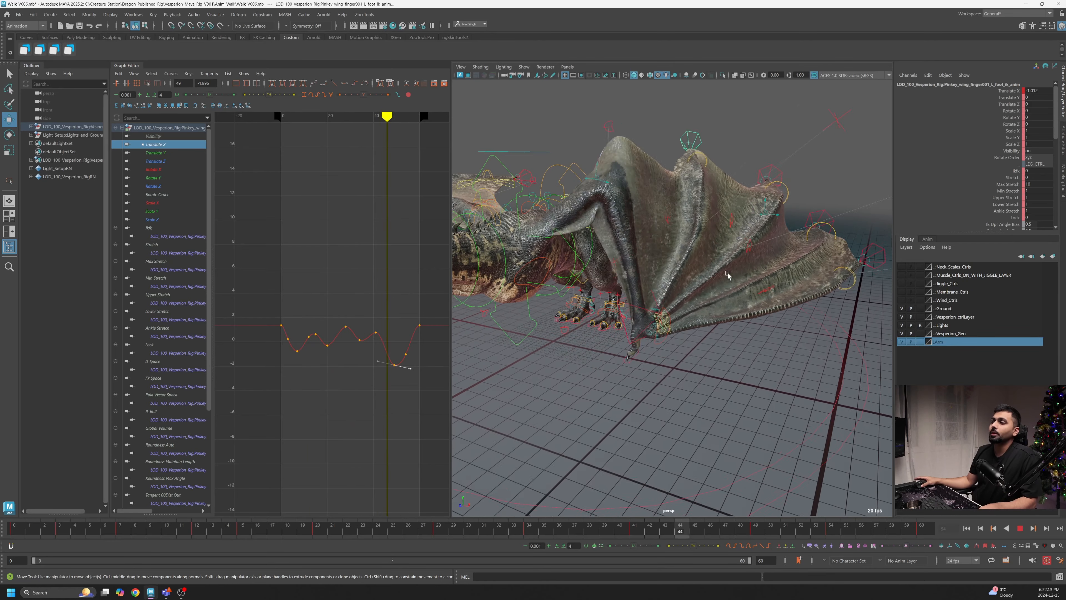
alt+right_drag(728, 272, 689, 327)
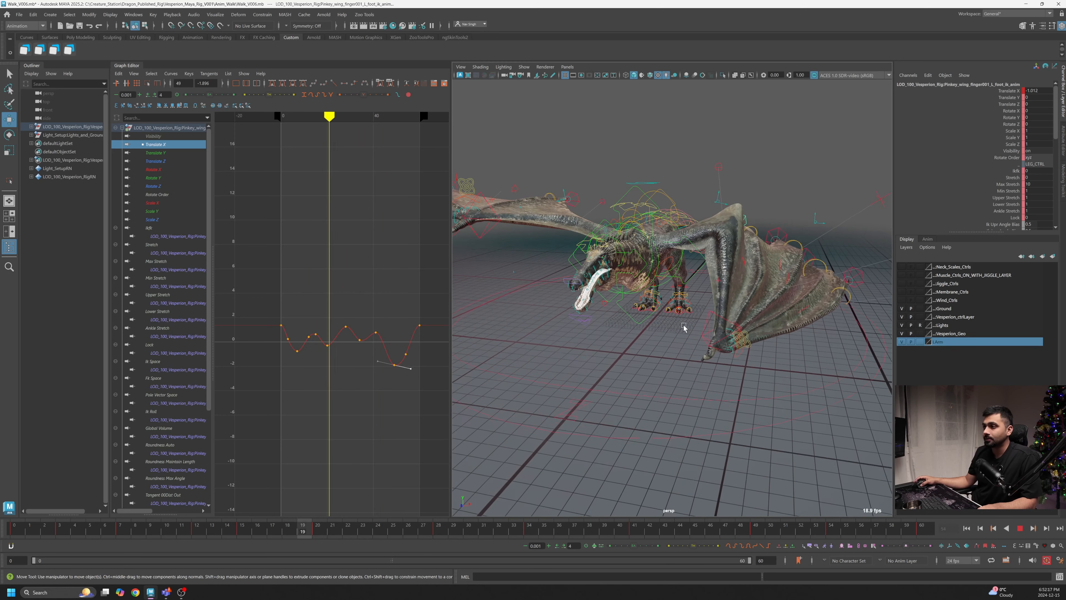
alt+drag(684, 326, 677, 325)
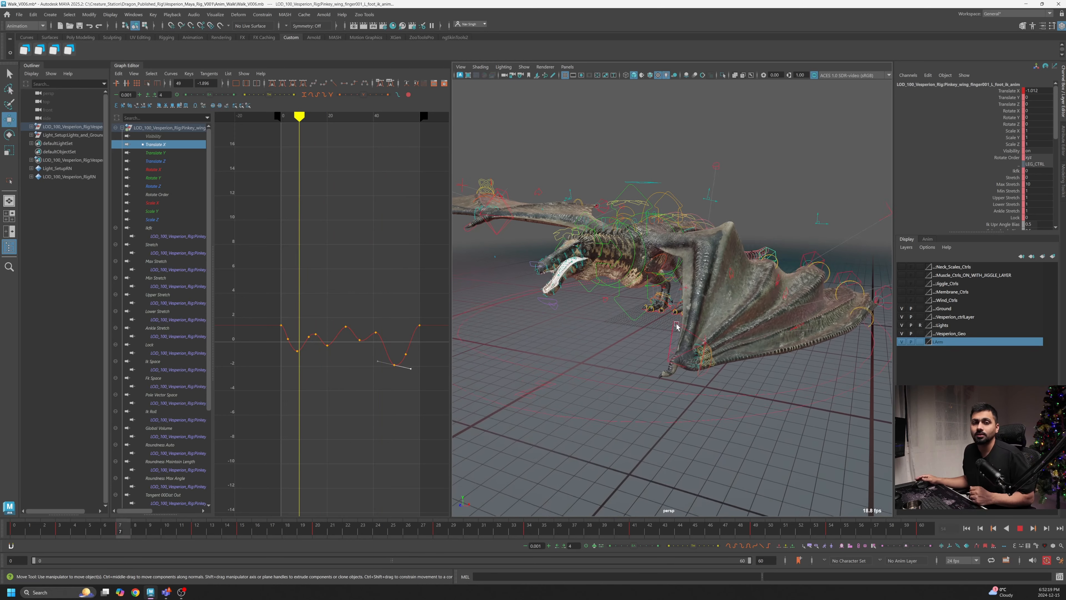
alt+right_drag(721, 287, 668, 327)
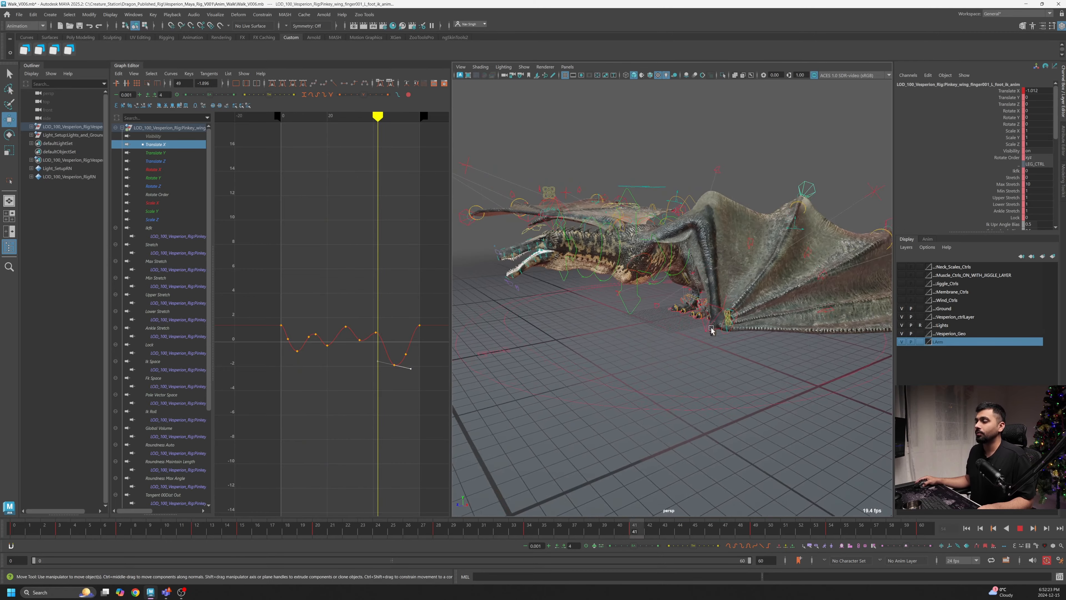